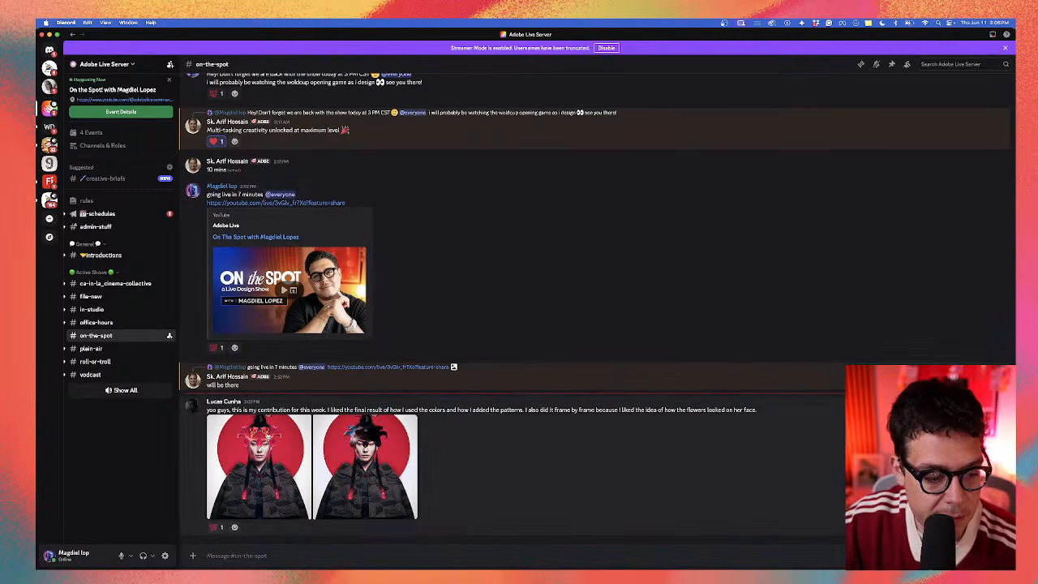
# Step: Find the water-ripple concept post in the on-the-spot channel, view its original Adobe Stock portrait enlarged and close it
pyautogui.scroll(5, 280, 442)
pyautogui.scroll(10, 256, 339)
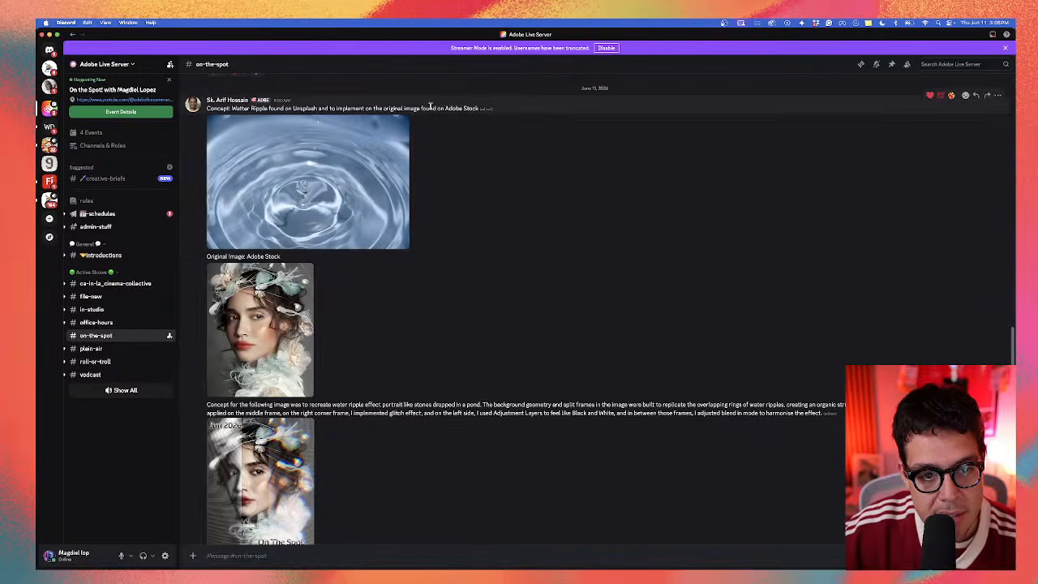
pyautogui.click(255, 356)
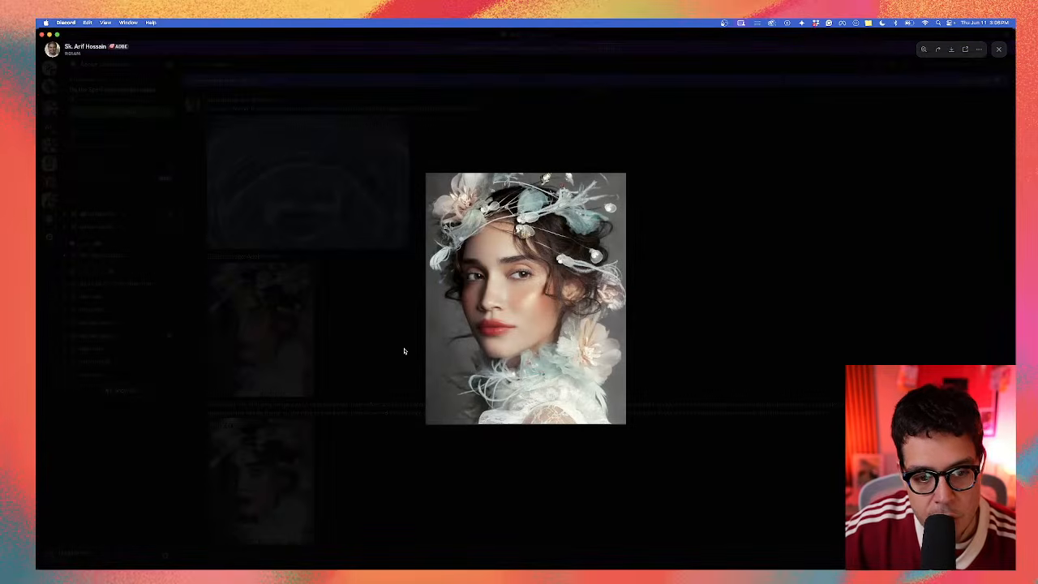
pyautogui.click(410, 495)
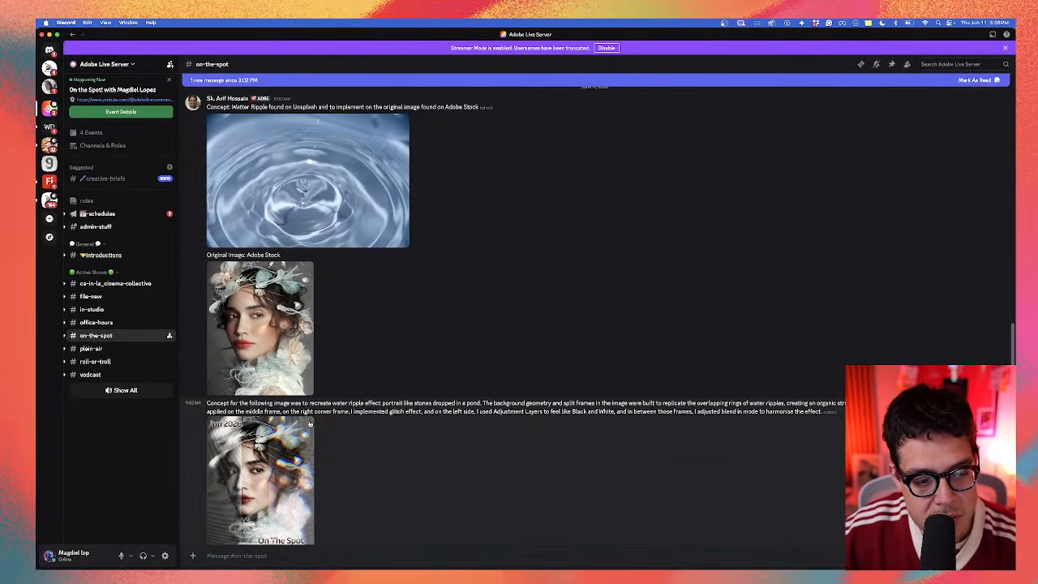
# Step: View the finished split-frame "Jun 2026 On The Spot" poster enlarged and close it
pyautogui.scroll(-1, 309, 424)
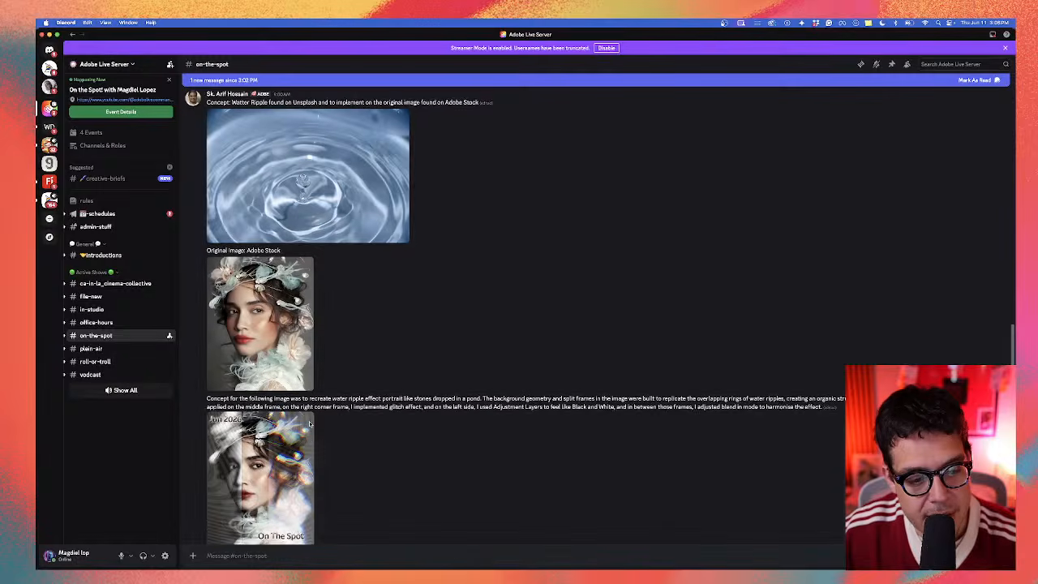
pyautogui.scroll(-1, 300, 430)
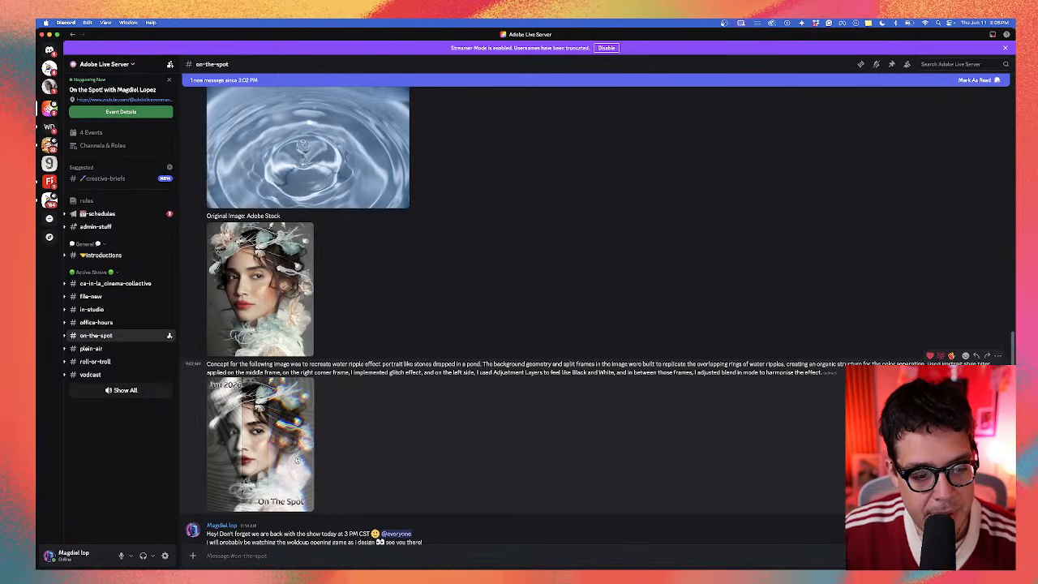
pyautogui.click(281, 461)
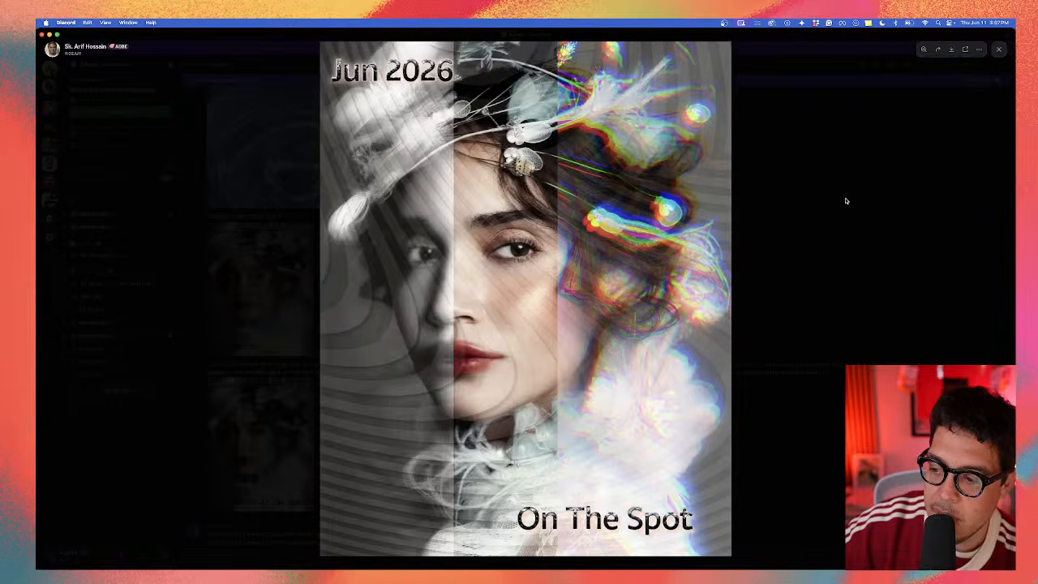
pyautogui.click(846, 201)
# Step: Open the red-lily mask portrait from this week's contribution and inspect its flower, face and cape details up close
pyautogui.scroll(-5, 495, 273)
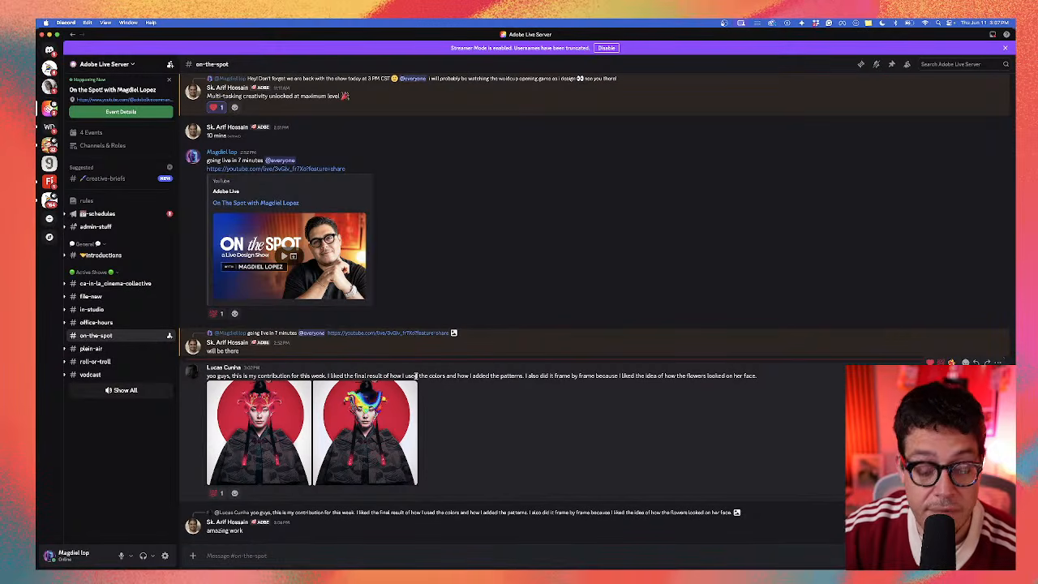
pyautogui.click(244, 437)
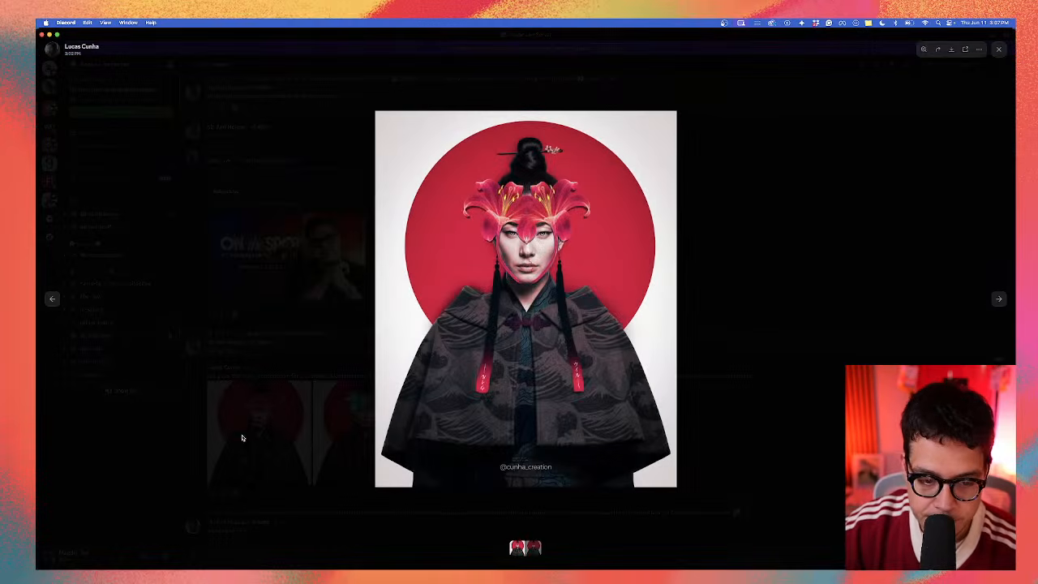
pyautogui.click(528, 248)
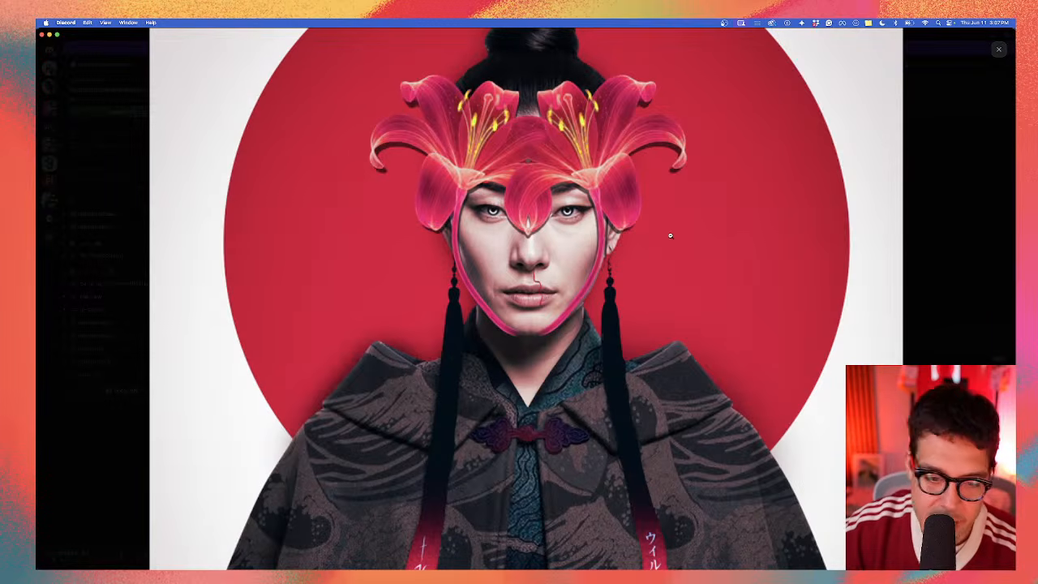
pyautogui.scroll(-3, 561, 273)
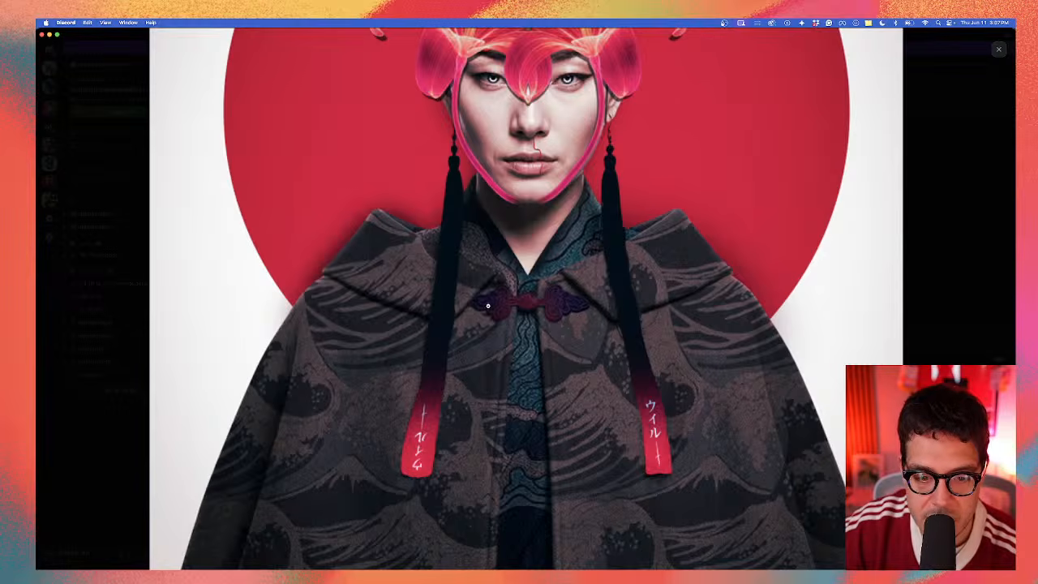
pyautogui.scroll(-3, 578, 431)
pyautogui.scroll(15, 548, 232)
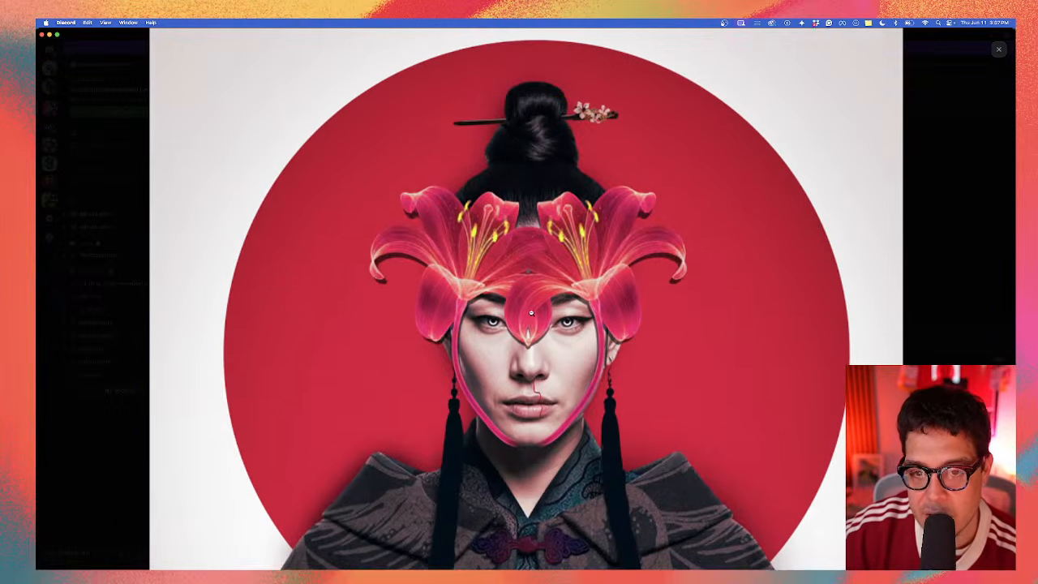
pyautogui.click(493, 357)
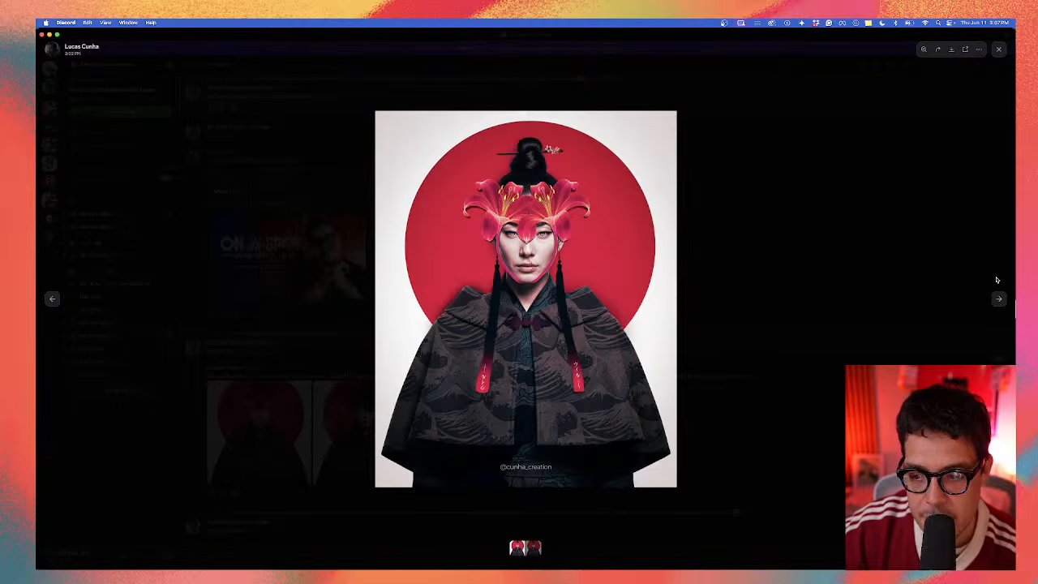
# Step: Examine the contribution's animated color-changing flower version at full size and zoomed in, and close it
pyautogui.click(999, 298)
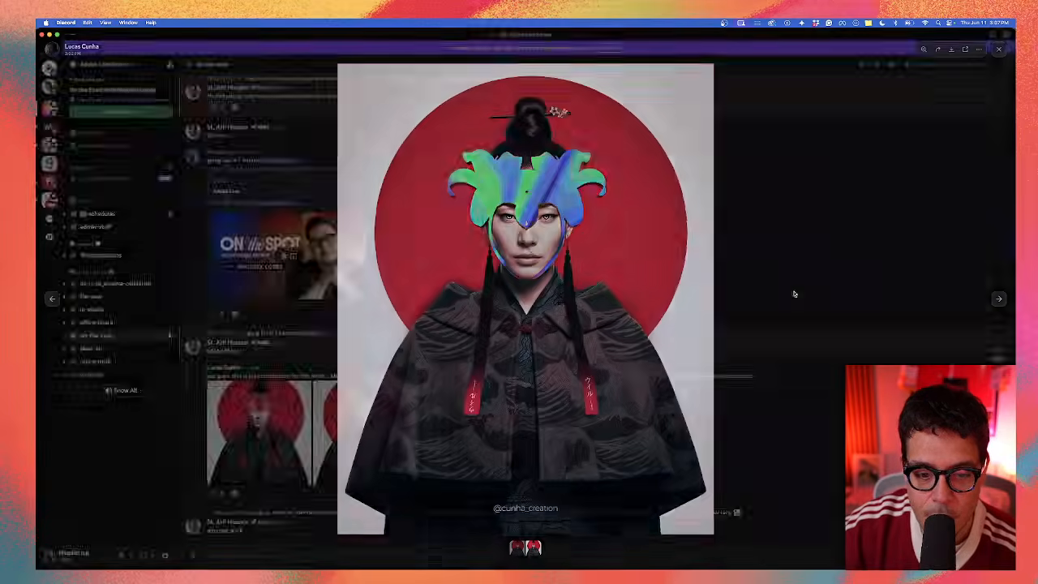
pyautogui.click(792, 294)
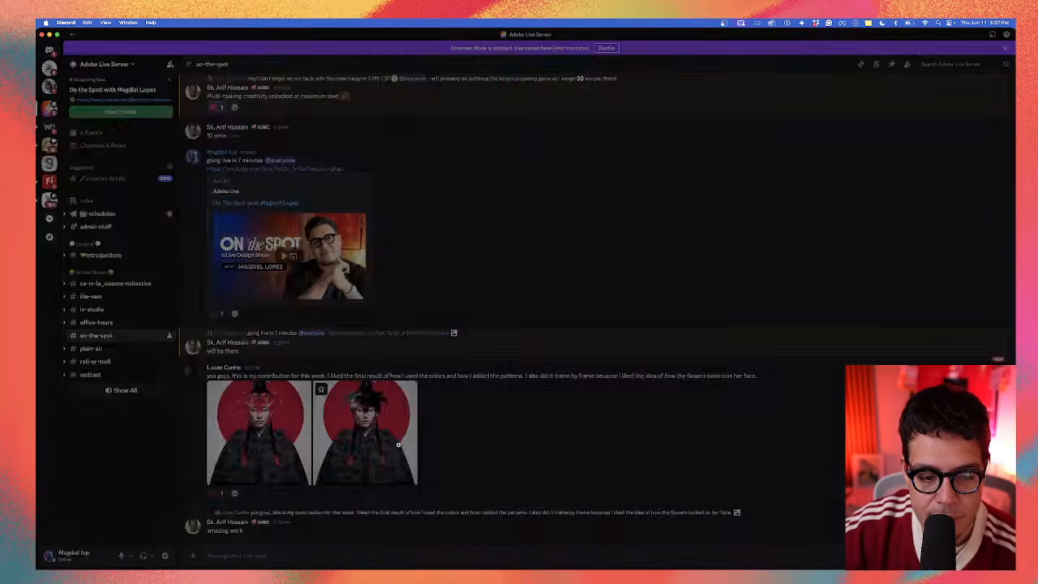
pyautogui.click(398, 444)
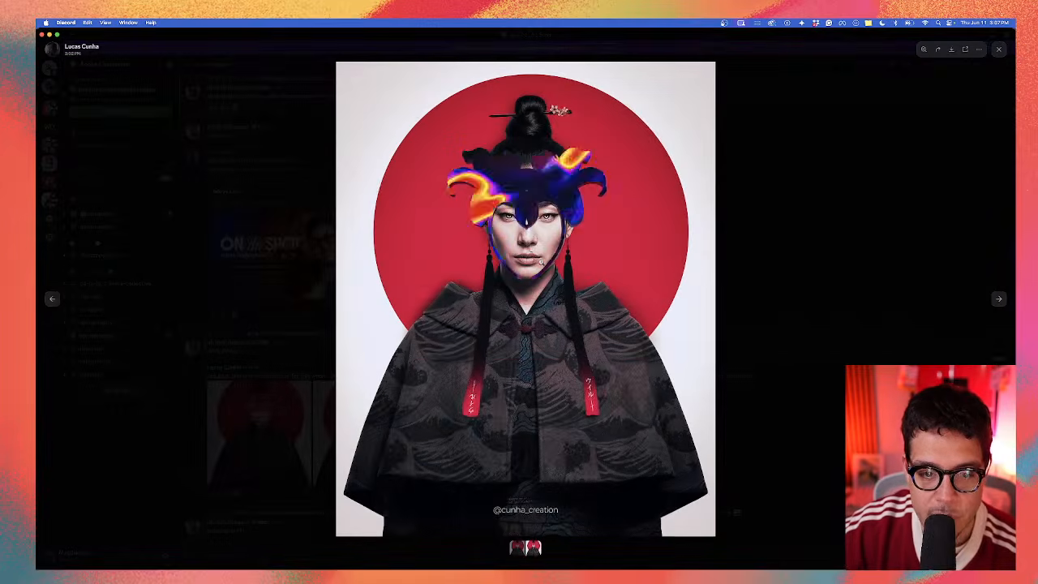
pyautogui.click(529, 245)
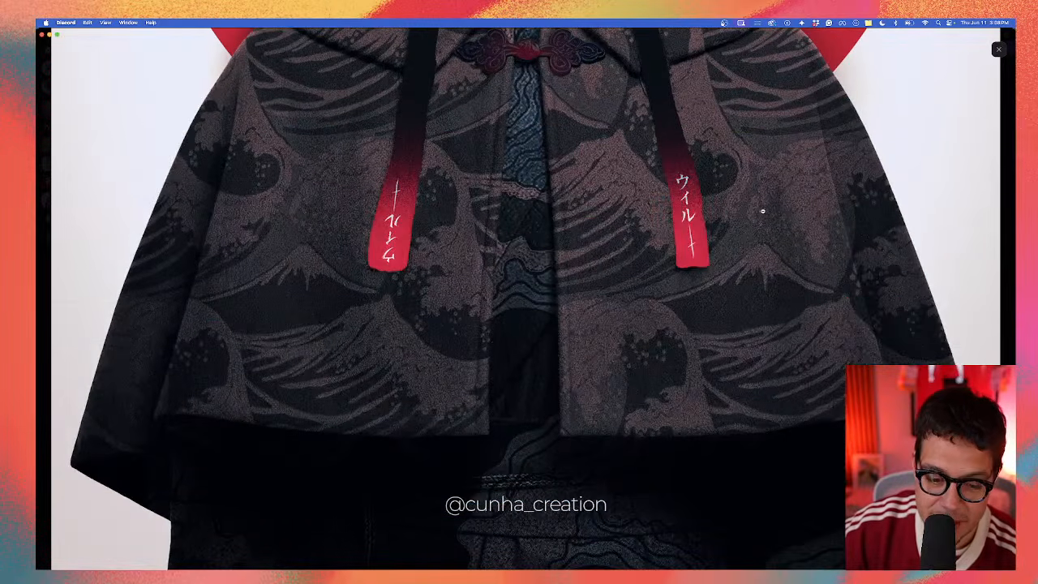
pyautogui.click(759, 212)
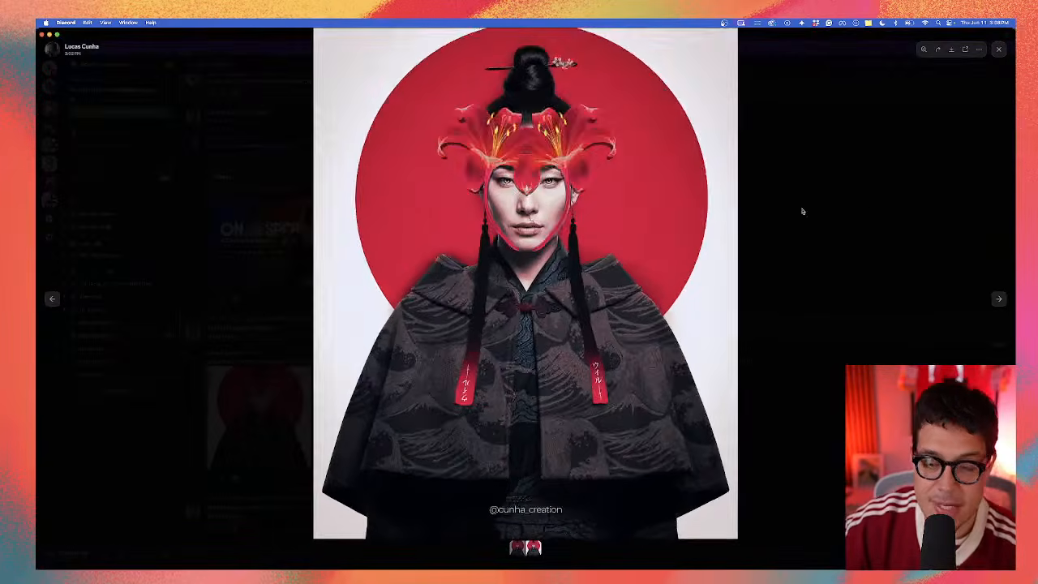
pyautogui.click(848, 220)
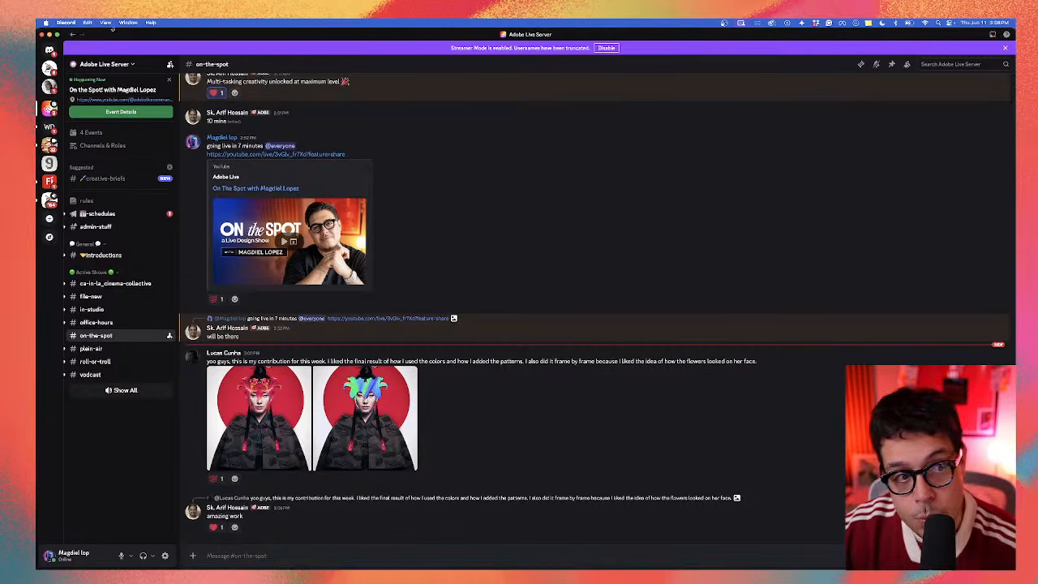
pyautogui.click(49, 34)
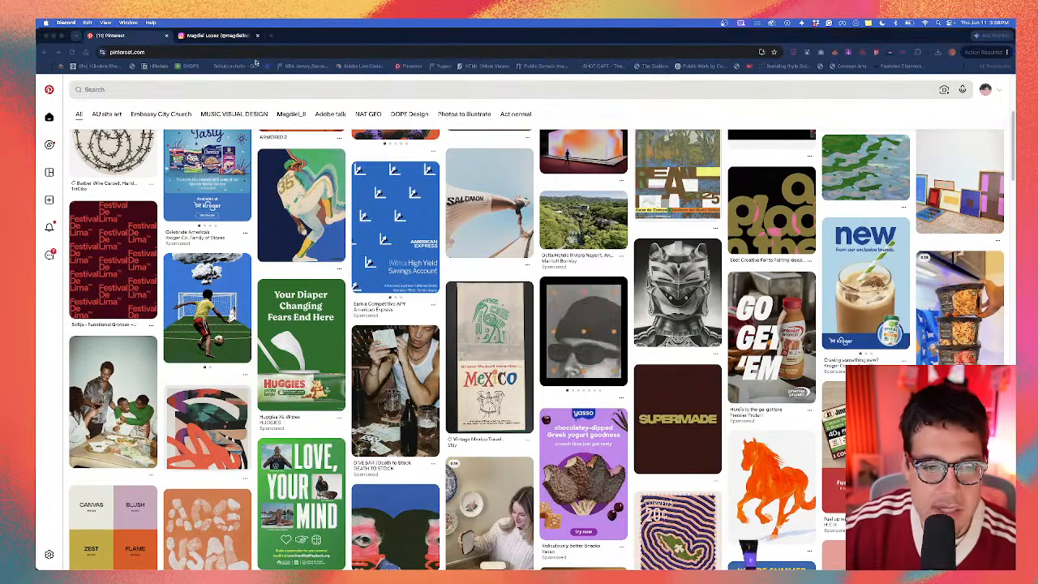
pyautogui.moveTo(686, 559)
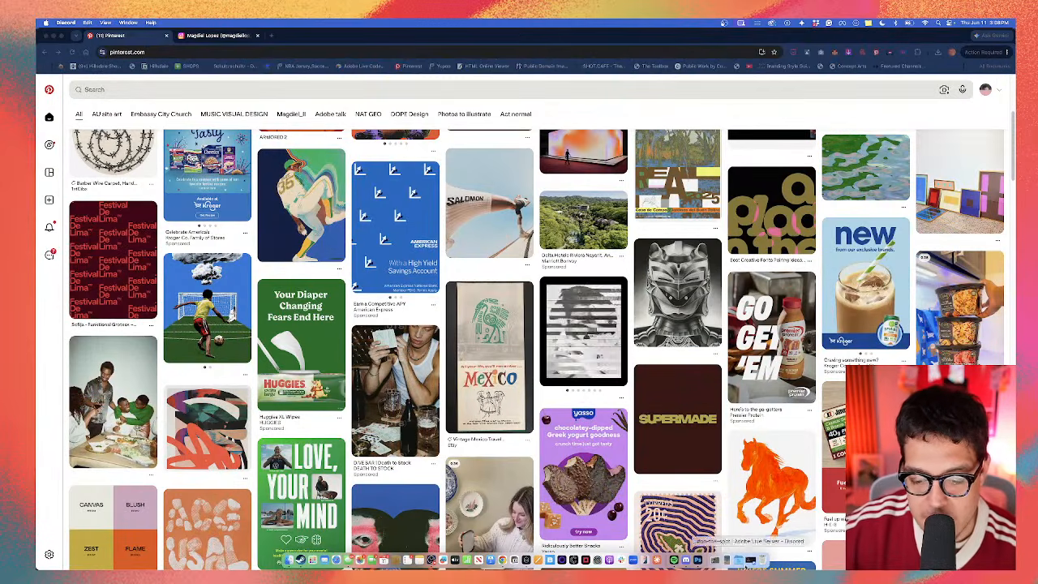
pyautogui.click(750, 559)
# Step: Find the collage posted with "Thank you guys for hanging out today!" in the channel history and open it enlarged
pyautogui.scroll(15, 377, 334)
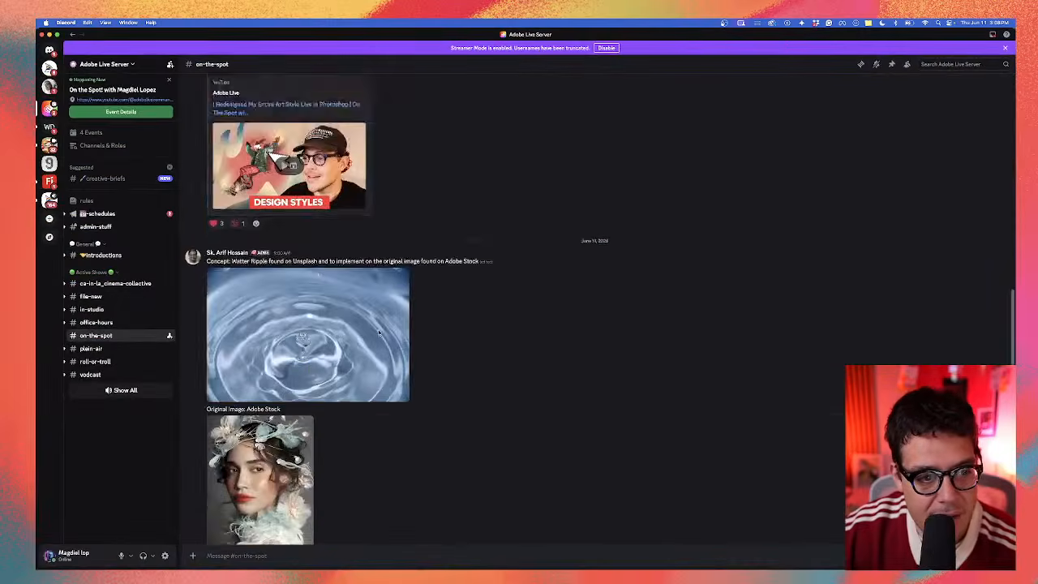
pyautogui.scroll(-15, 377, 335)
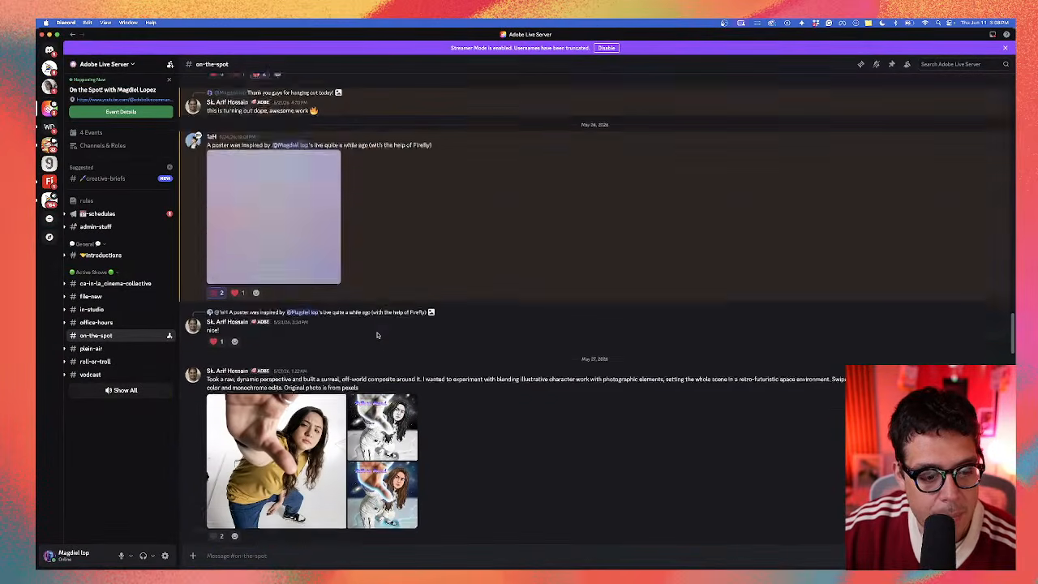
pyautogui.scroll(-3, 377, 335)
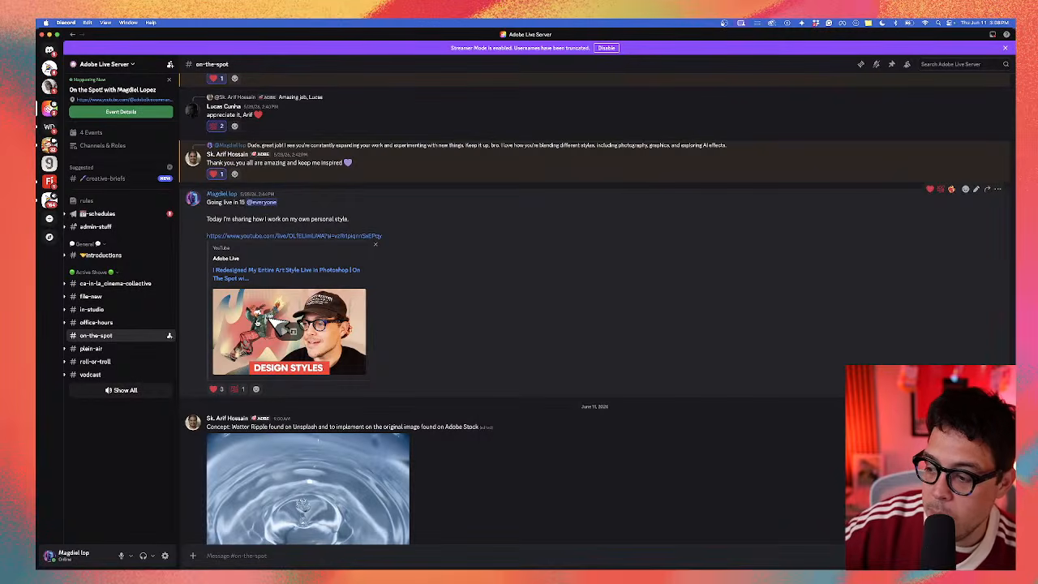
pyautogui.scroll(20, 268, 324)
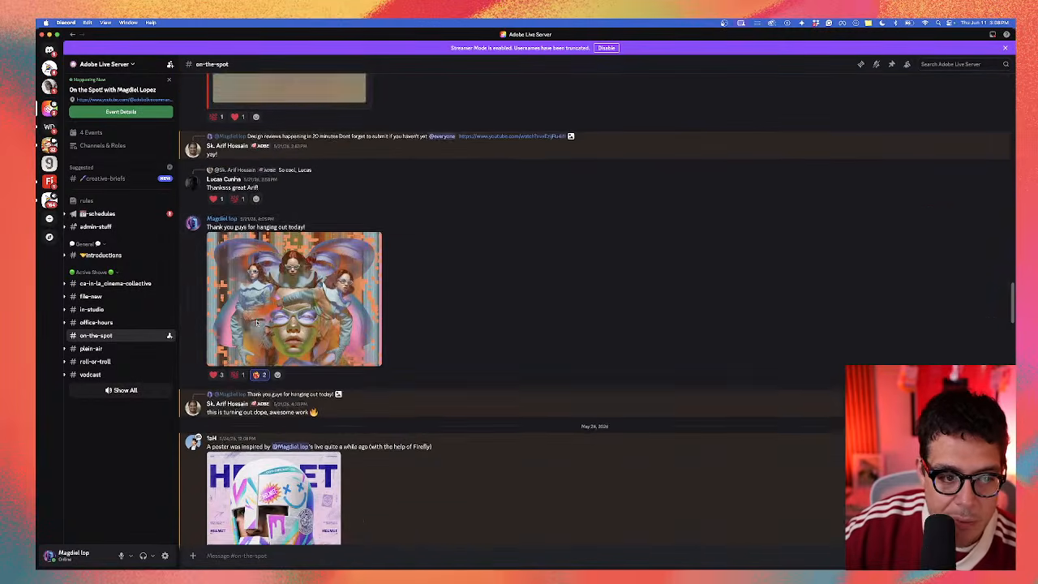
pyautogui.scroll(2, 256, 322)
pyautogui.click(267, 356)
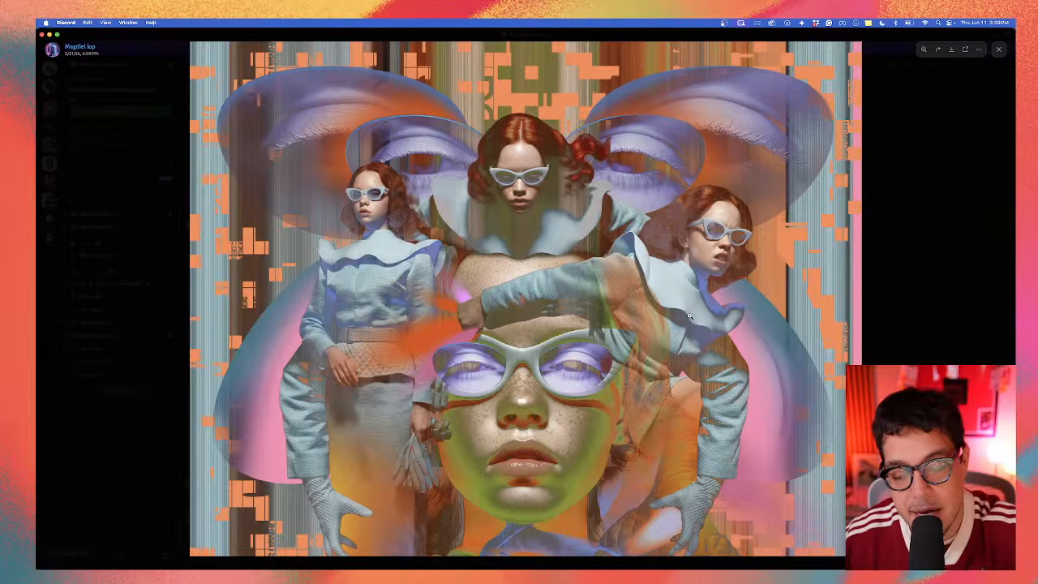
# Step: Inspect the collage's large face, glasses and surrounding figures up close, and close the image
pyautogui.scroll(5, 689, 314)
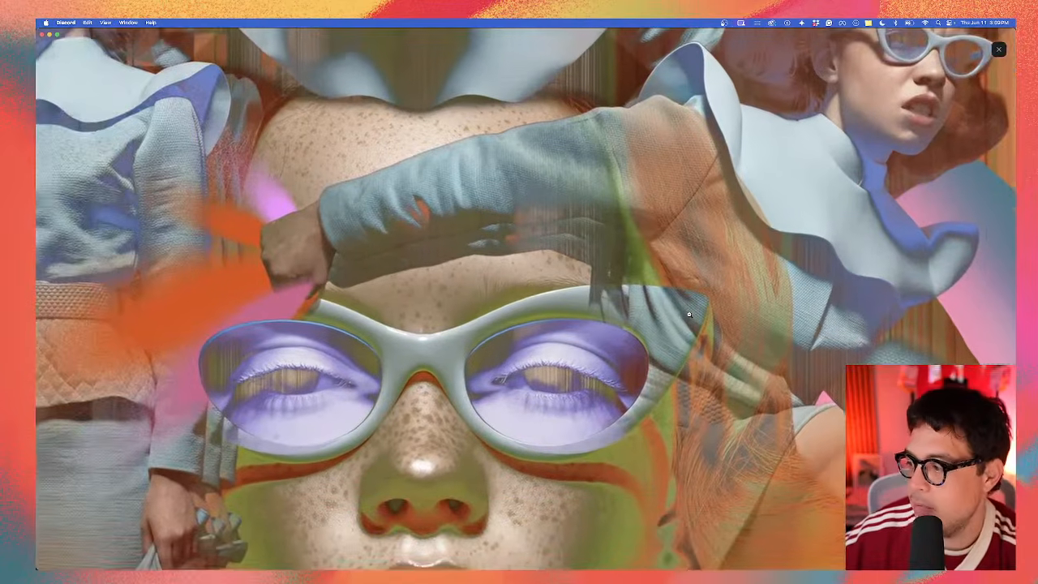
pyautogui.hscroll(-4, 689, 314)
pyautogui.scroll(-3, 689, 314)
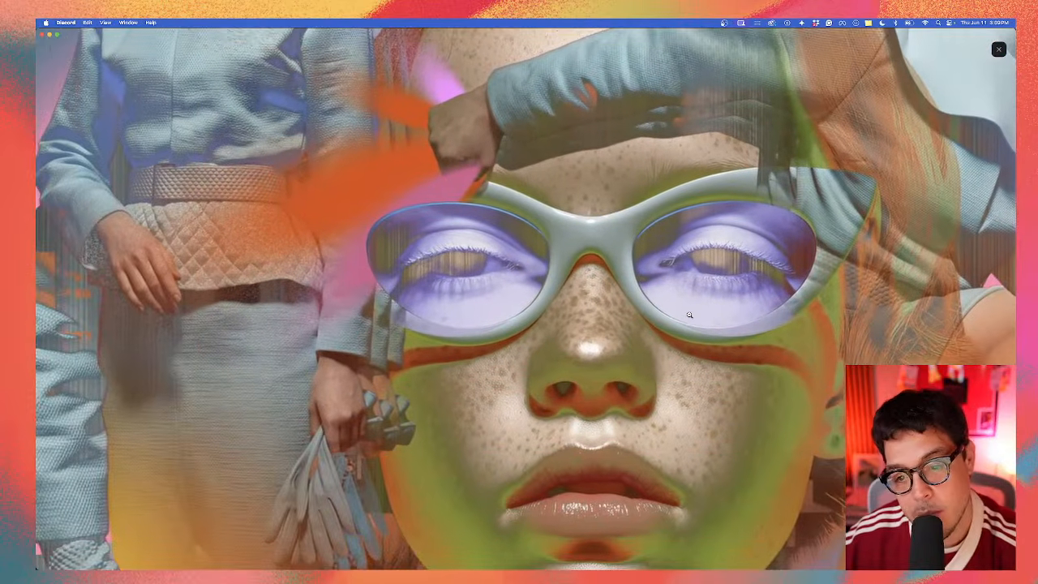
pyautogui.hscroll(5, 689, 314)
pyautogui.scroll(-3, 689, 314)
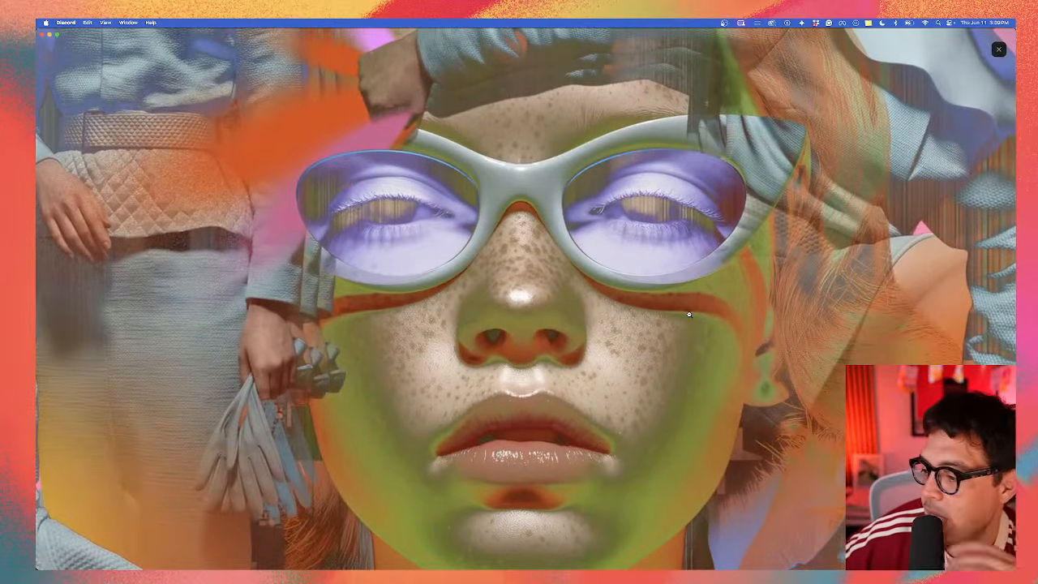
pyautogui.scroll(-5, 689, 315)
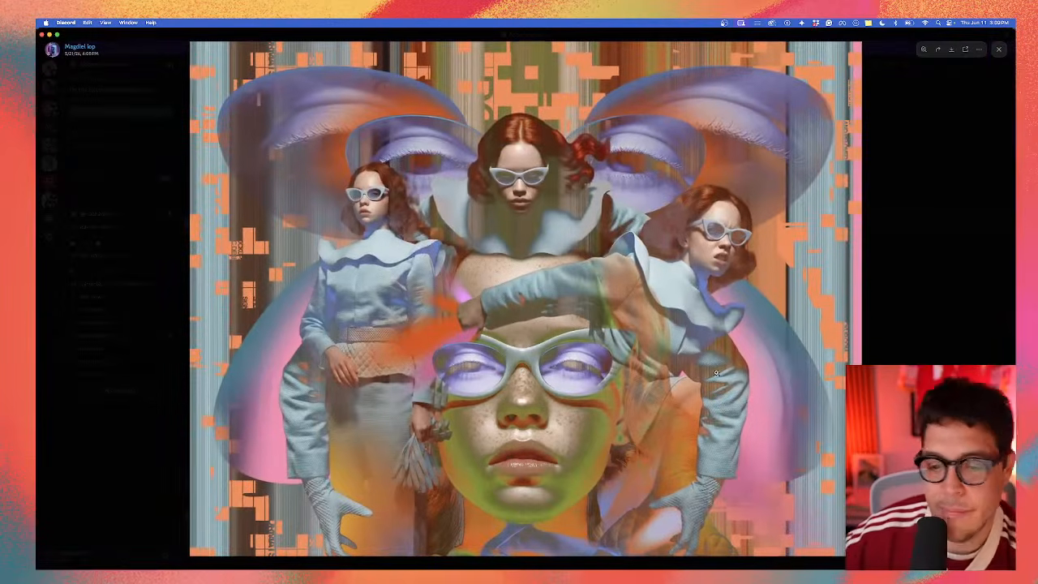
pyautogui.click(942, 154)
# Step: Look over the earlier and most recent community submissions in the on-the-spot channel
pyautogui.scroll(-3, 708, 284)
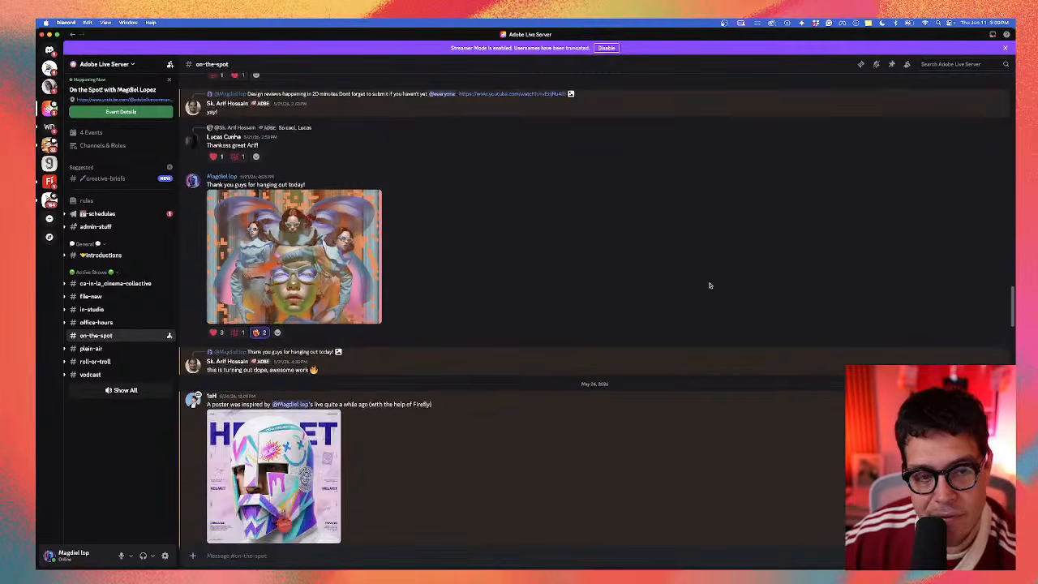
pyautogui.scroll(6, 708, 285)
pyautogui.scroll(5, 709, 284)
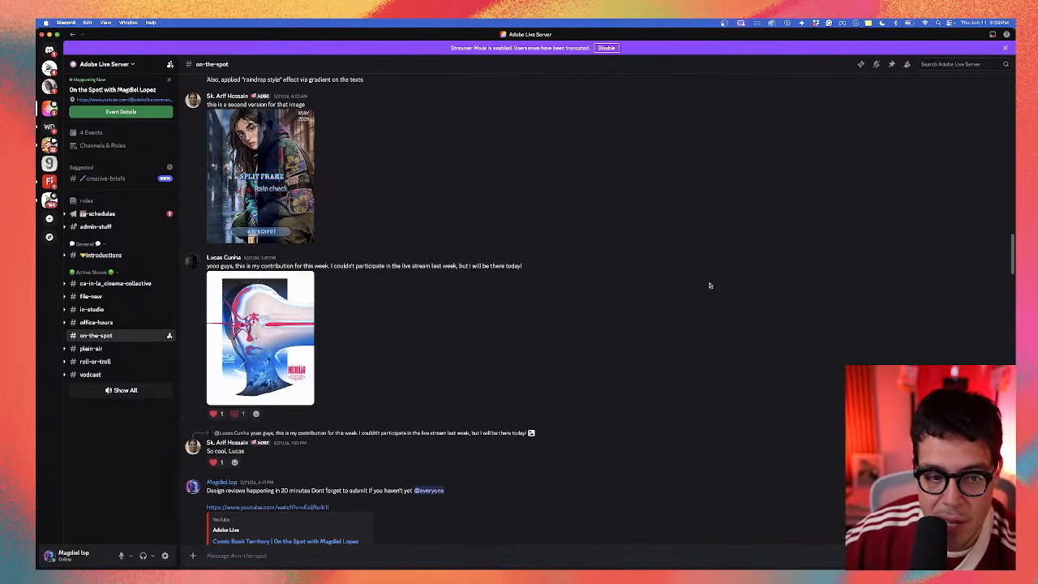
pyautogui.scroll(-7, 709, 285)
pyautogui.scroll(-15, 709, 285)
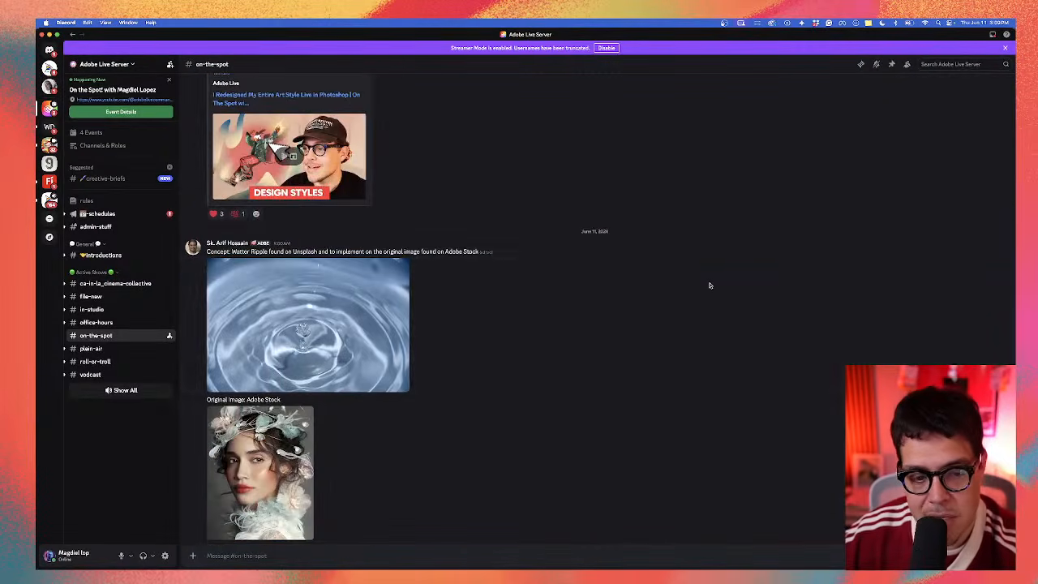
pyautogui.scroll(-2, 709, 285)
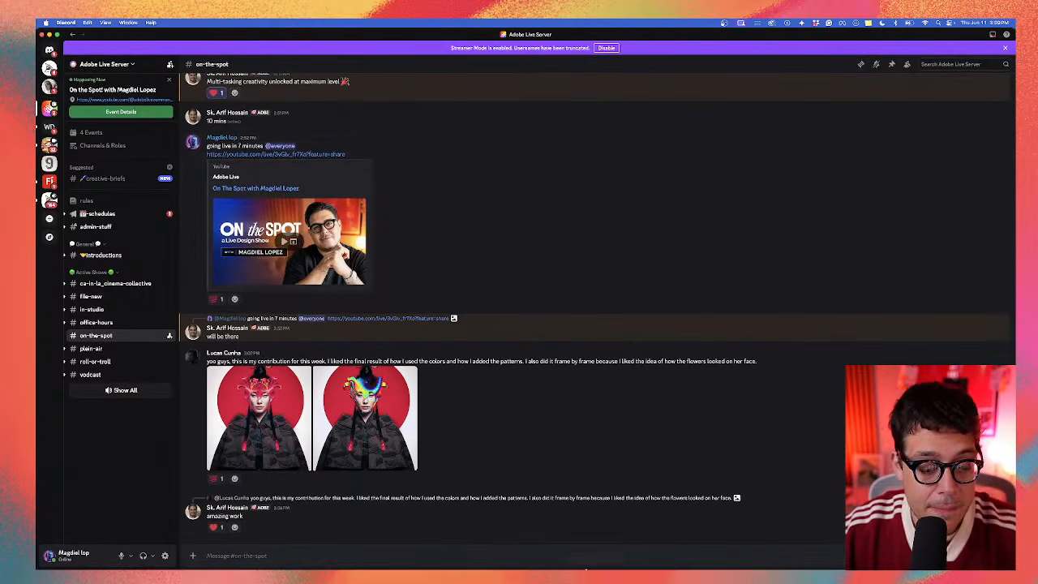
pyautogui.moveTo(589, 568)
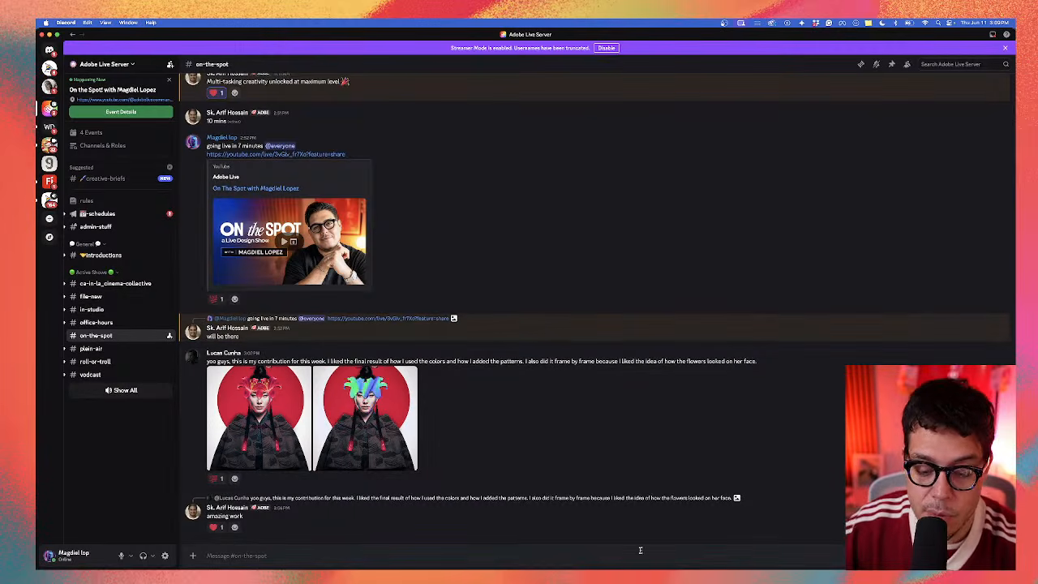
pyautogui.moveTo(661, 568)
pyautogui.scroll(15, 479, 401)
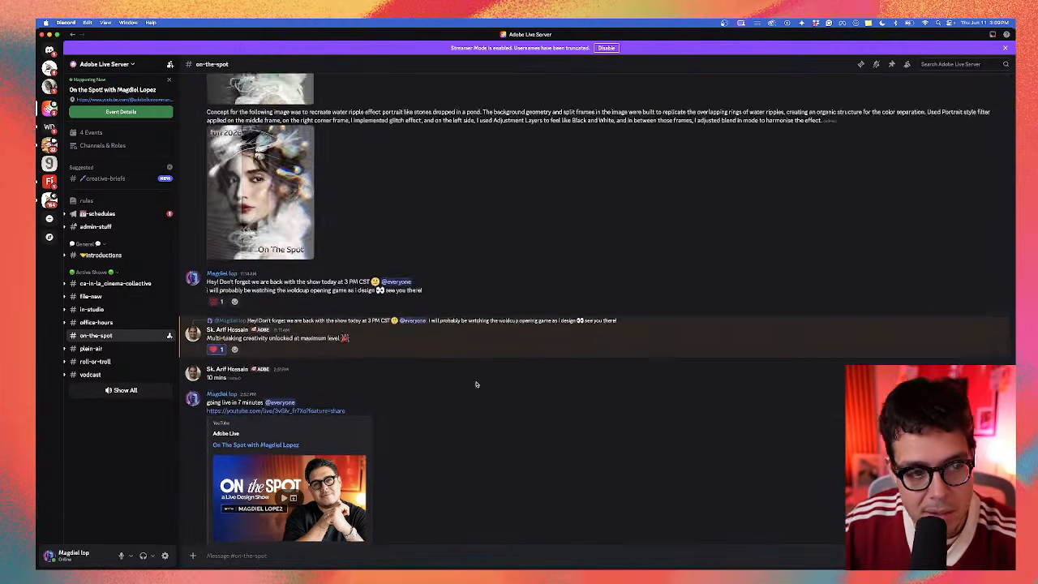
# Step: Look back through the on-the-spot channel's earlier submissions, past the helmet poster to the collage, and return to the newest posts
pyautogui.scroll(10, 481, 411)
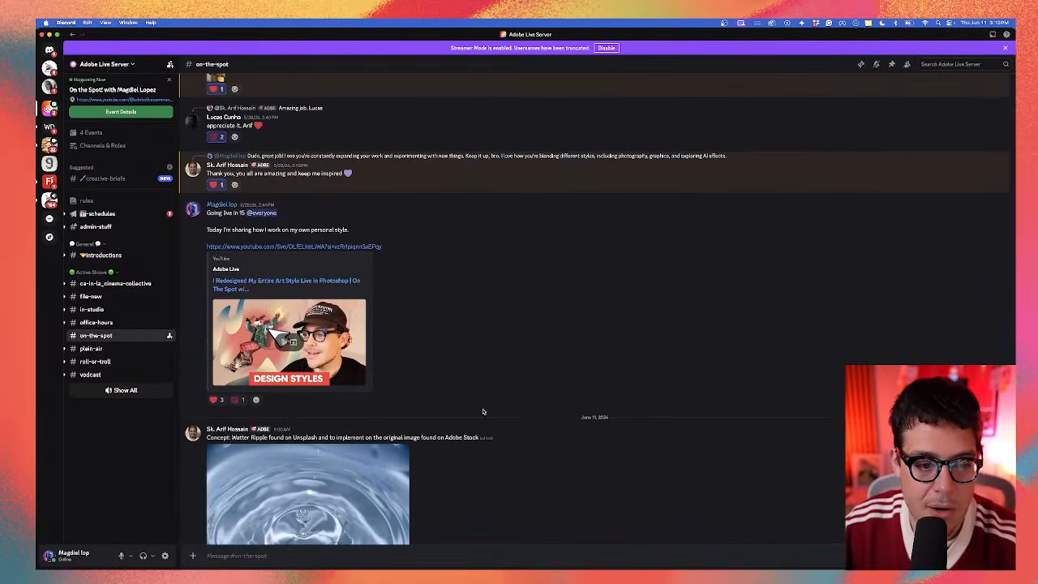
pyautogui.scroll(10, 482, 412)
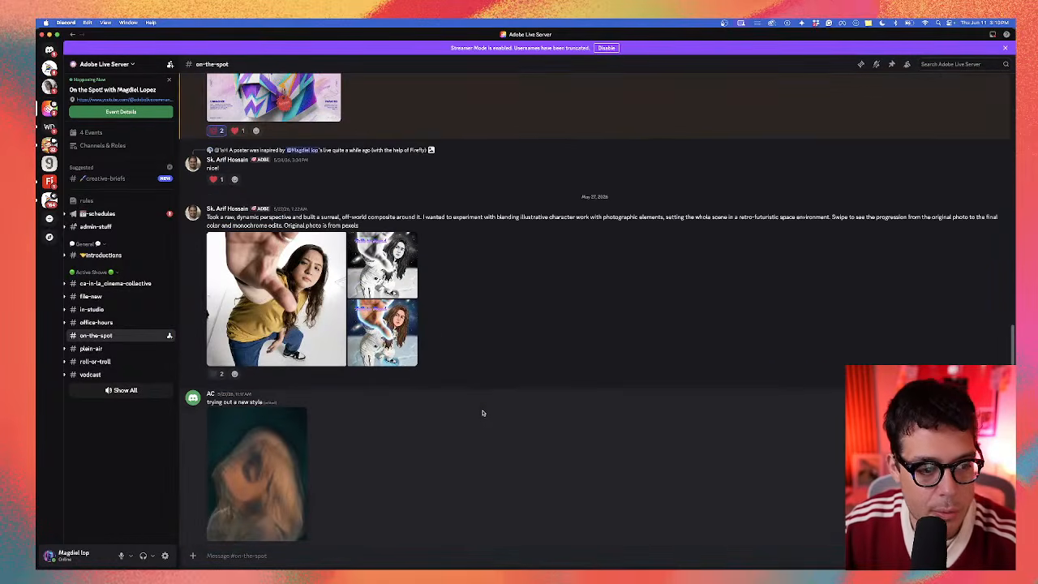
pyautogui.scroll(5, 482, 413)
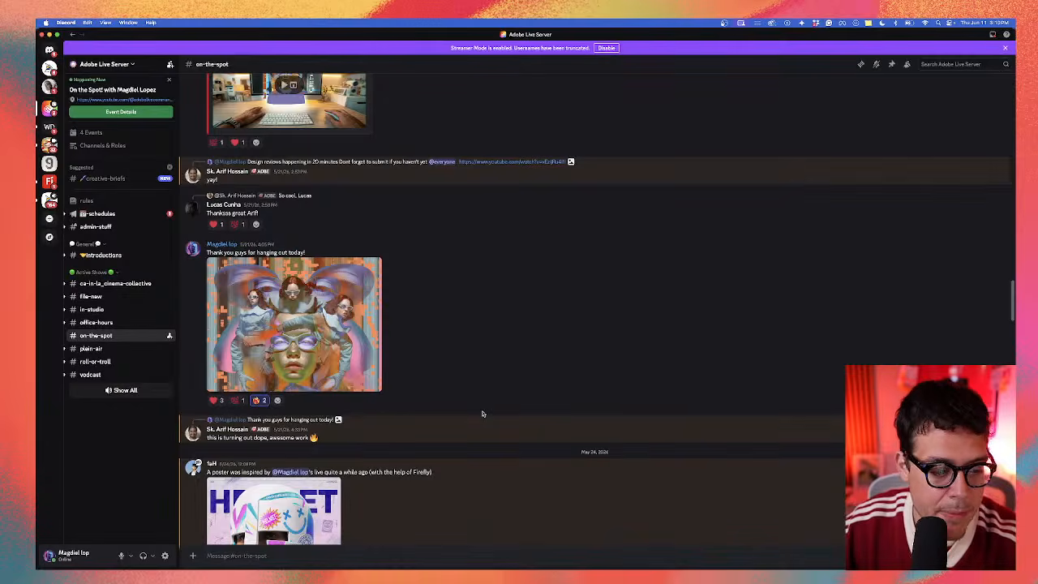
pyautogui.scroll(-5, 481, 414)
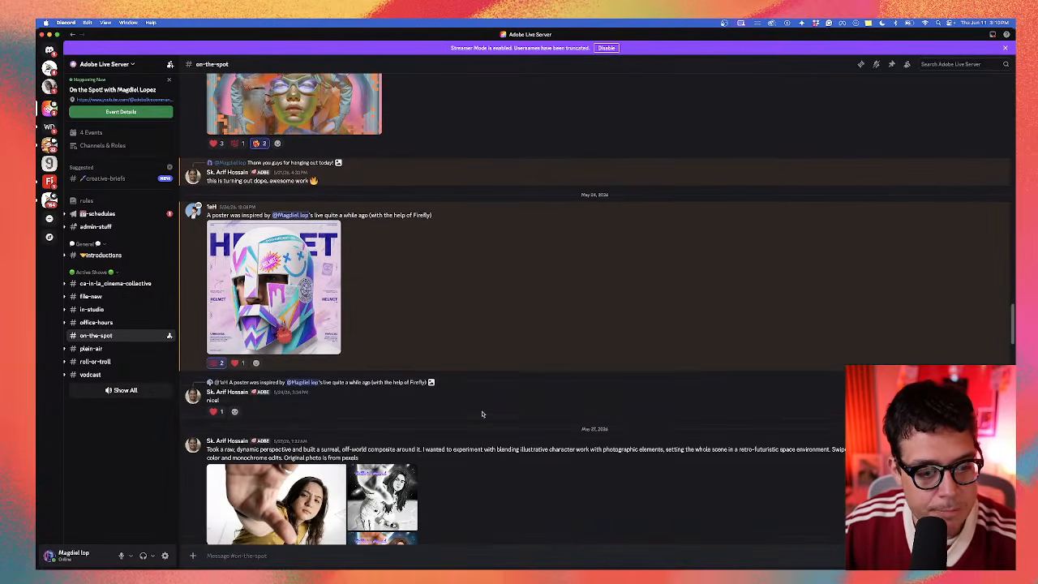
pyautogui.scroll(-10, 482, 414)
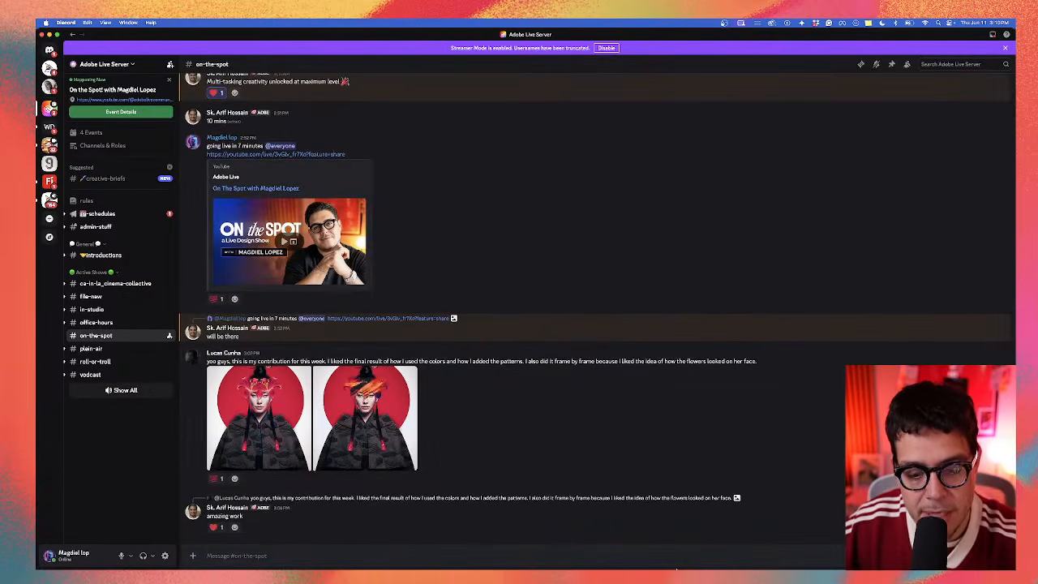
# Step: Switch to Photoshop, create a 4800 x 6000 px, 300 ppi white RGB document, and move the contextual task bar off the canvas
pyautogui.click(703, 559)
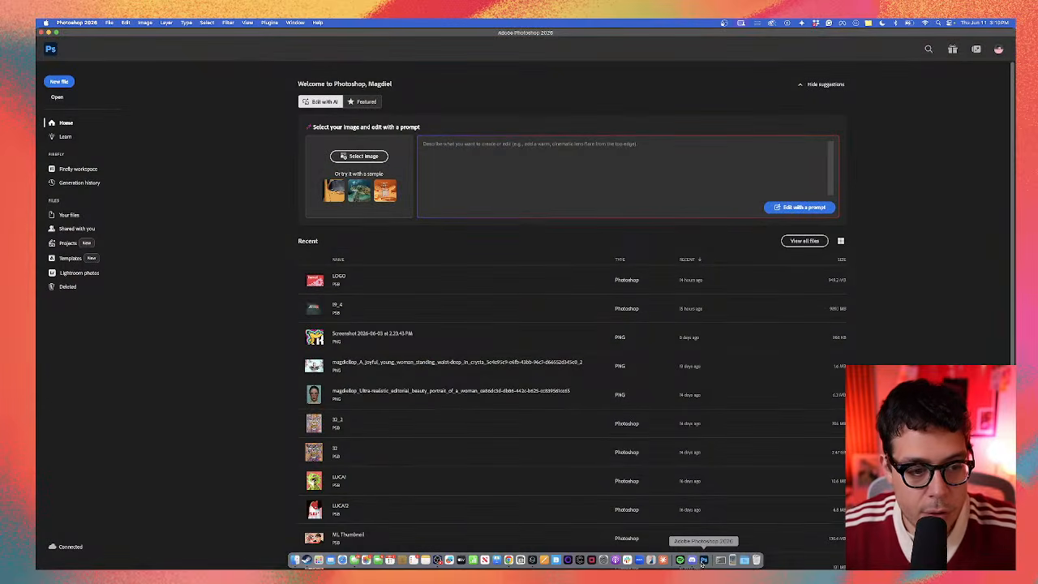
pyautogui.click(55, 84)
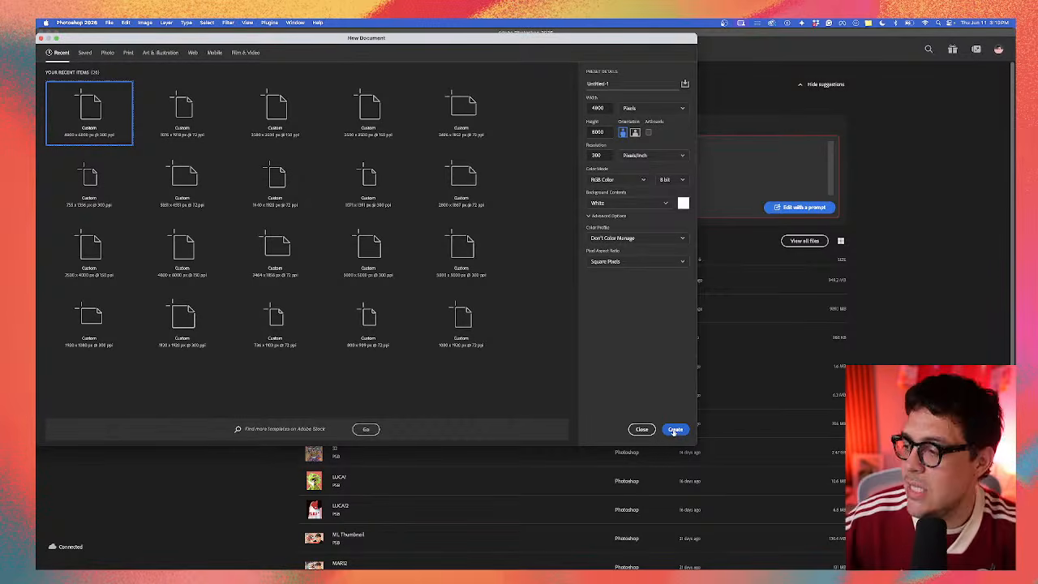
pyautogui.click(674, 430)
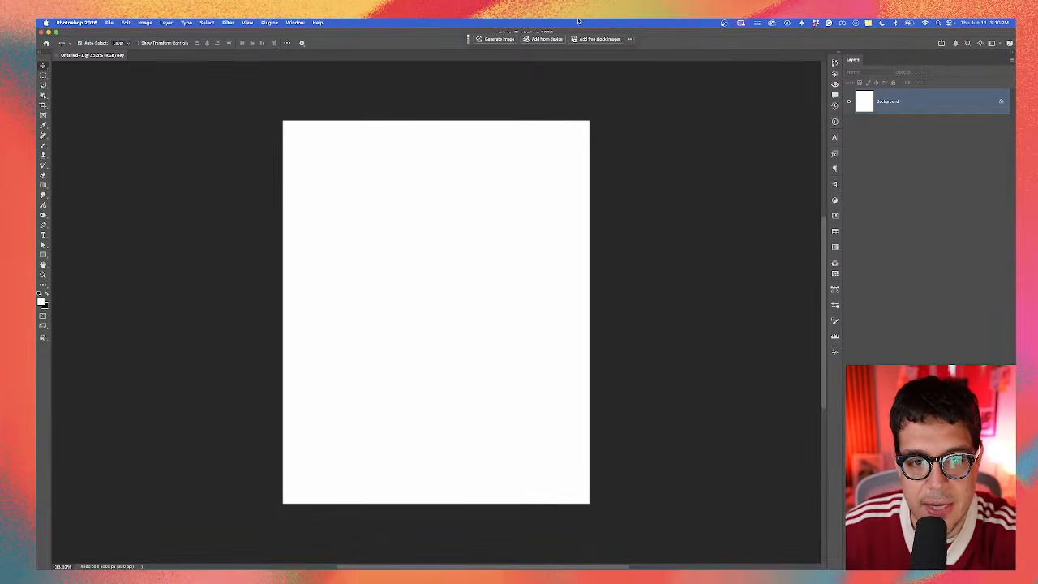
pyautogui.moveTo(467, 38); pyautogui.dragTo(651, 72)
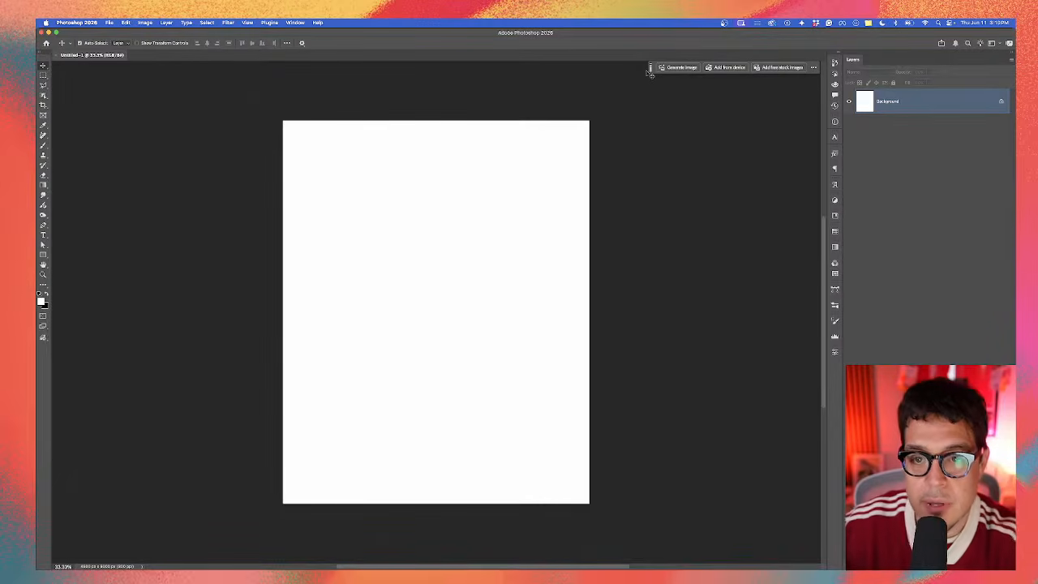
pyautogui.press('super+0')
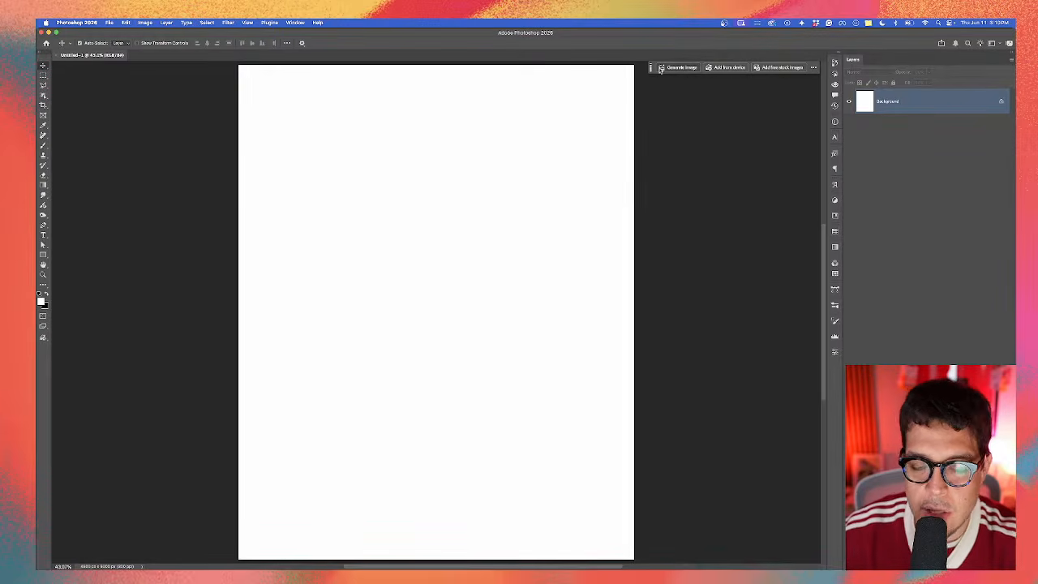
# Step: Place the downloaded image of the soccer player in the blue and white striped uniform on the canvas
pyautogui.moveTo(559, 564)
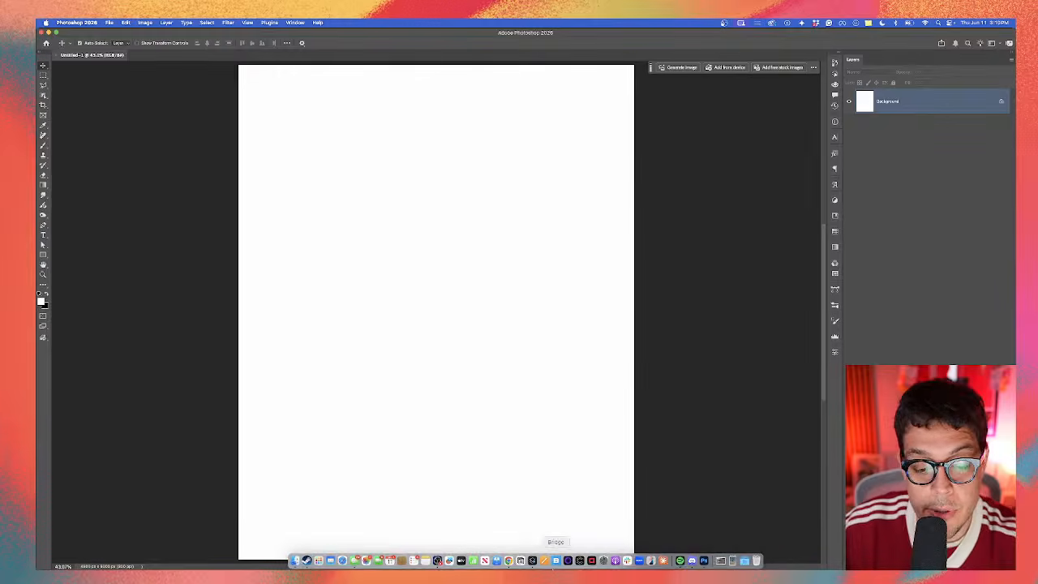
pyautogui.click(732, 561)
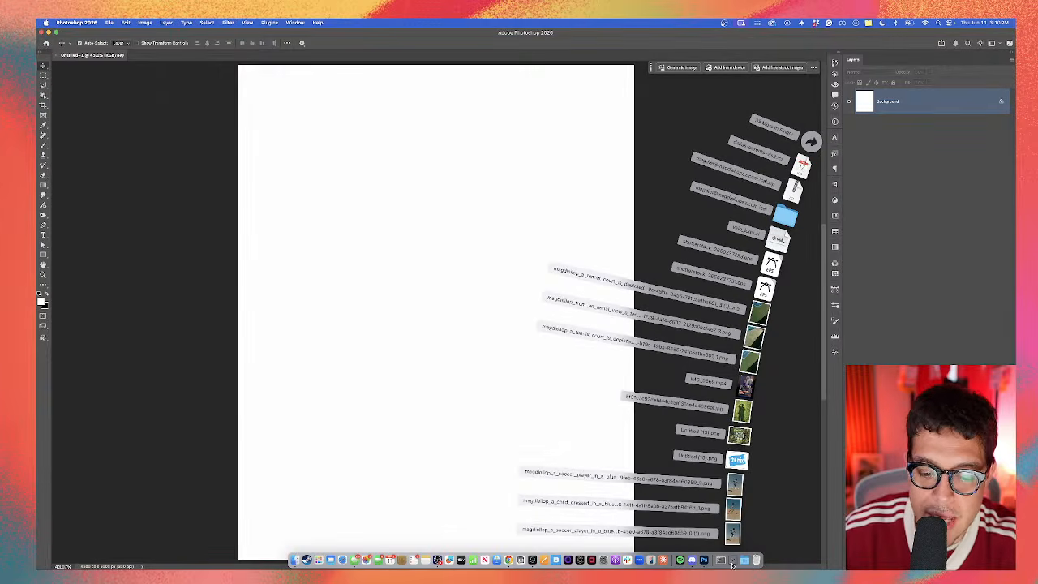
pyautogui.click(732, 538)
pyautogui.moveTo(710, 527); pyautogui.dragTo(473, 390)
pyautogui.press('Return')
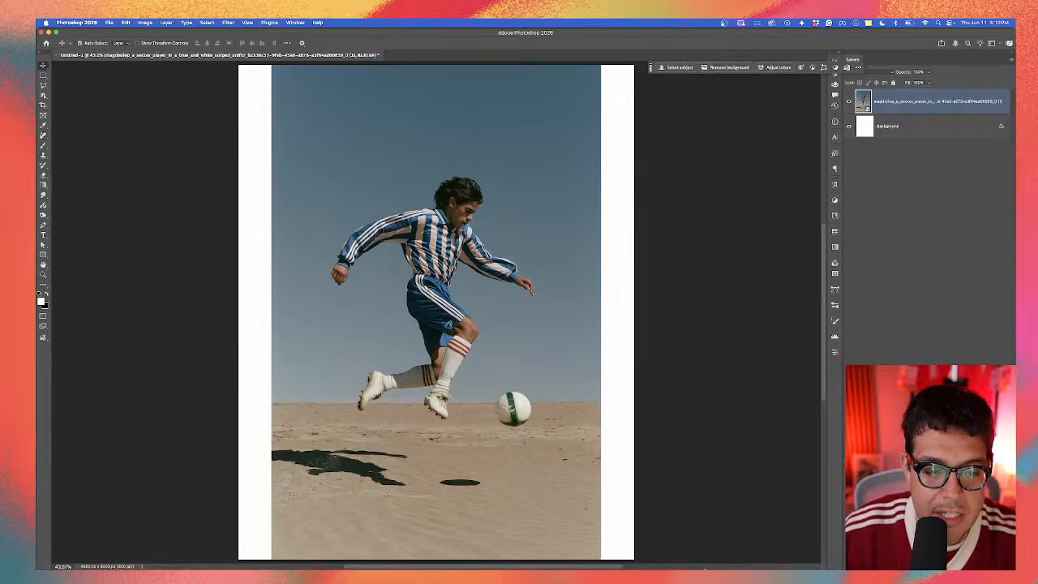
# Step: Place another downloaded soccer player image above the first one
pyautogui.click(728, 567)
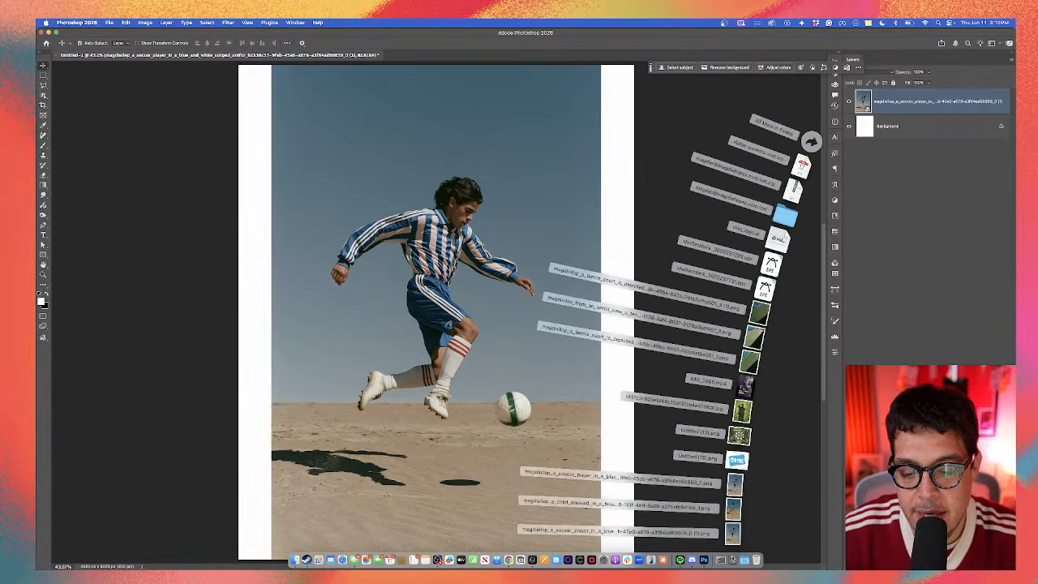
pyautogui.moveTo(710, 529); pyautogui.dragTo(460, 363)
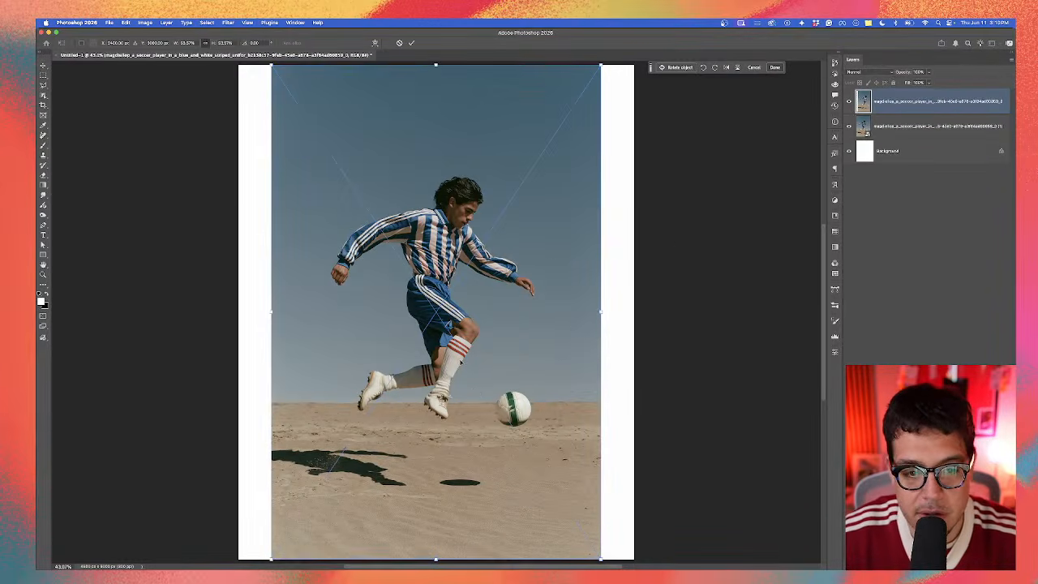
pyautogui.press('Return')
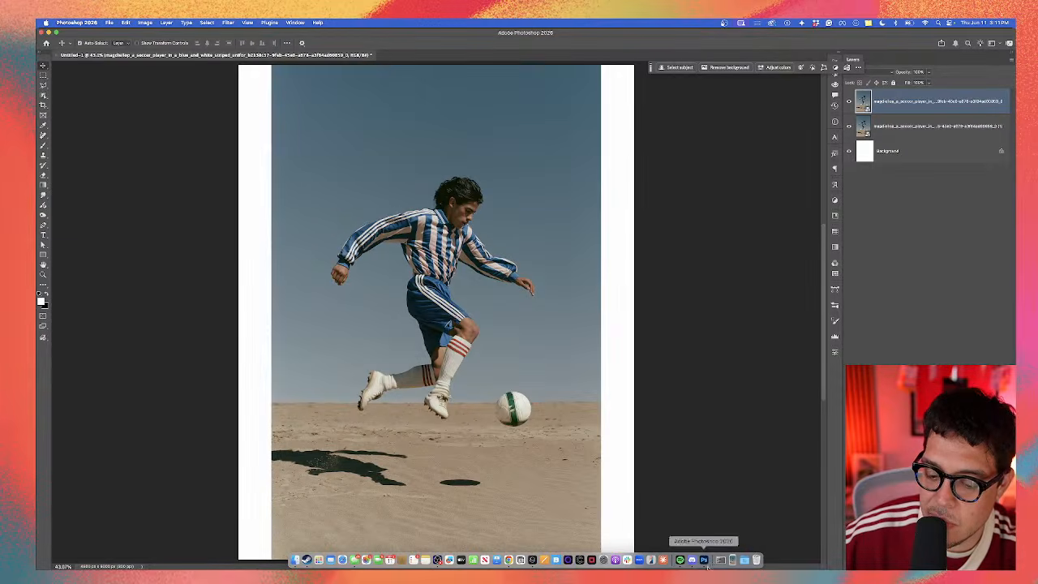
# Step: Place the downloaded image of the child in the blue and white striped soccer uniform as the top layer
pyautogui.click(730, 559)
pyautogui.moveTo(734, 527); pyautogui.dragTo(451, 448)
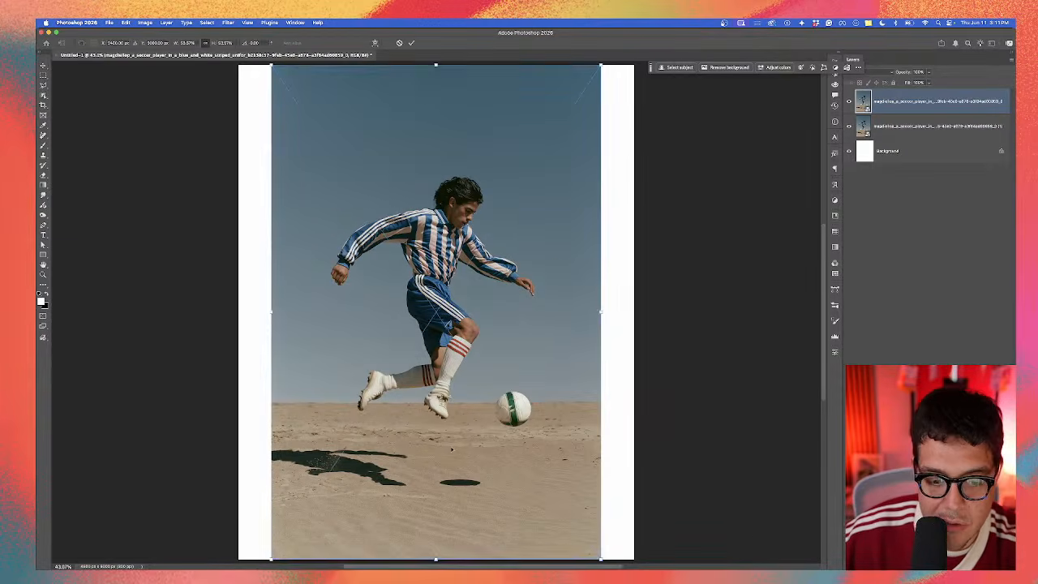
pyautogui.press('Return')
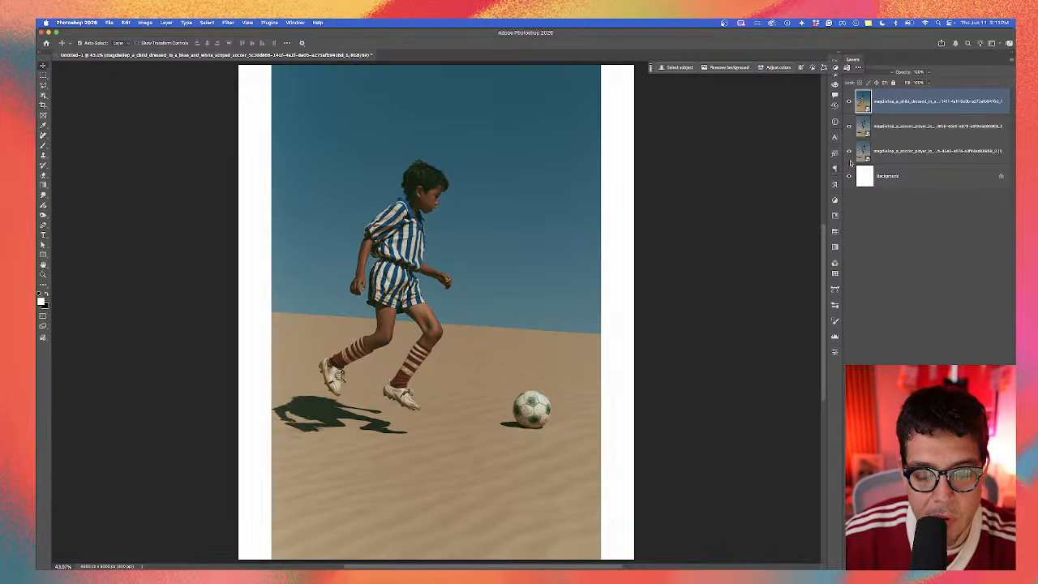
# Step: Delete the duplicate soccer player layer directly beneath the child image
pyautogui.click(894, 133)
pyautogui.press('BackSpace')
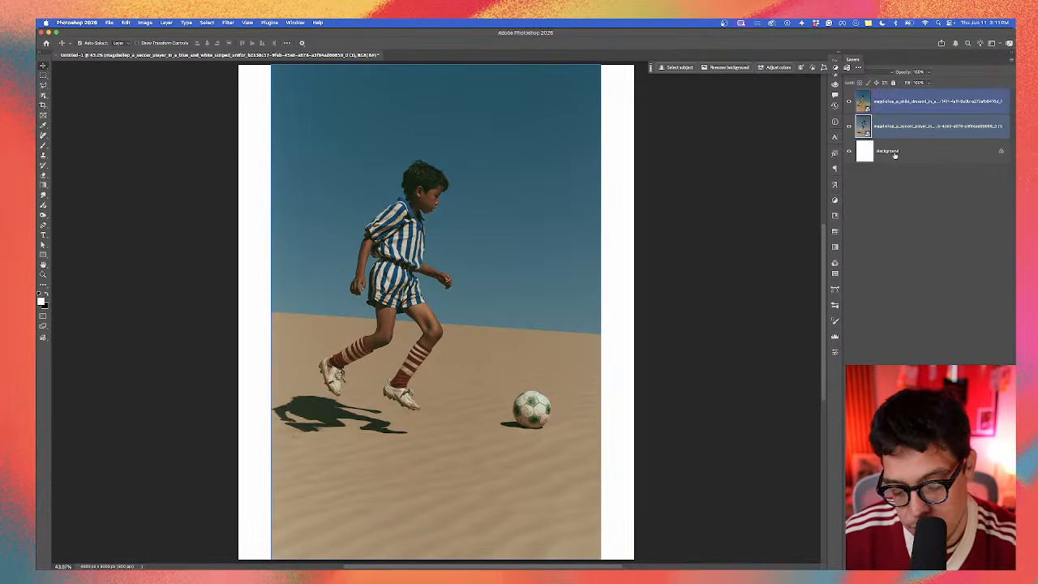
# Step: Shift the child image aside to compare it with the soccer player image beneath, and undo the move
pyautogui.click(499, 238)
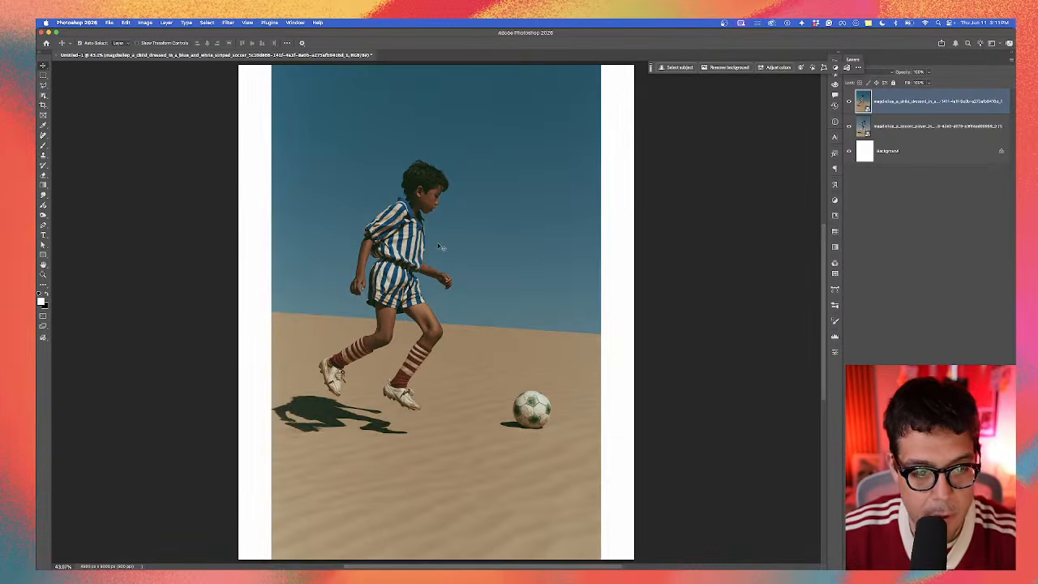
pyautogui.moveTo(442, 246); pyautogui.dragTo(346, 236)
pyautogui.moveTo(559, 234); pyautogui.dragTo(640, 241)
pyautogui.press('super+z')
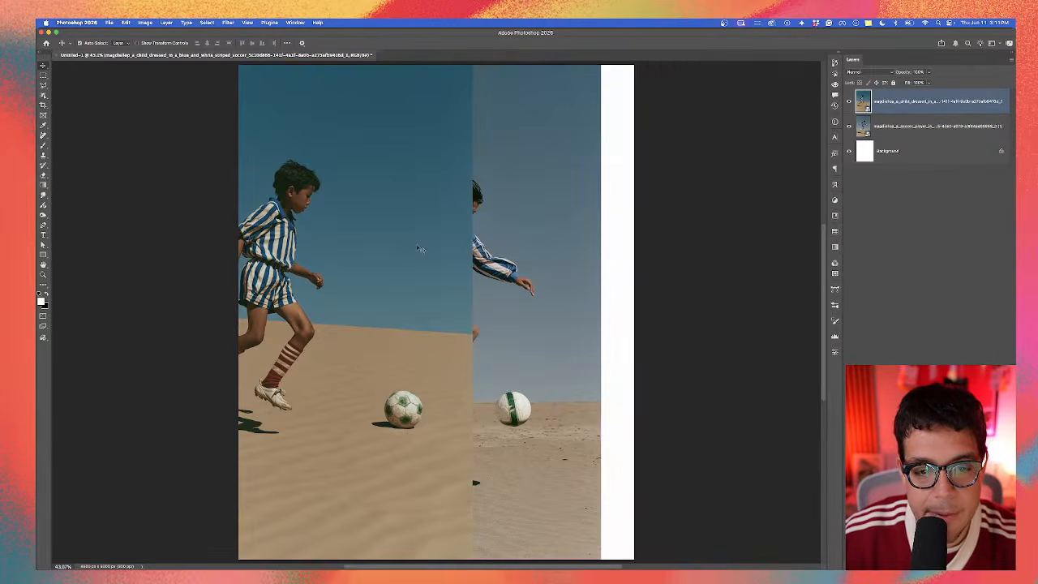
# Step: Hide the child image layer to work with the soccer player image alone
pyautogui.click(848, 101)
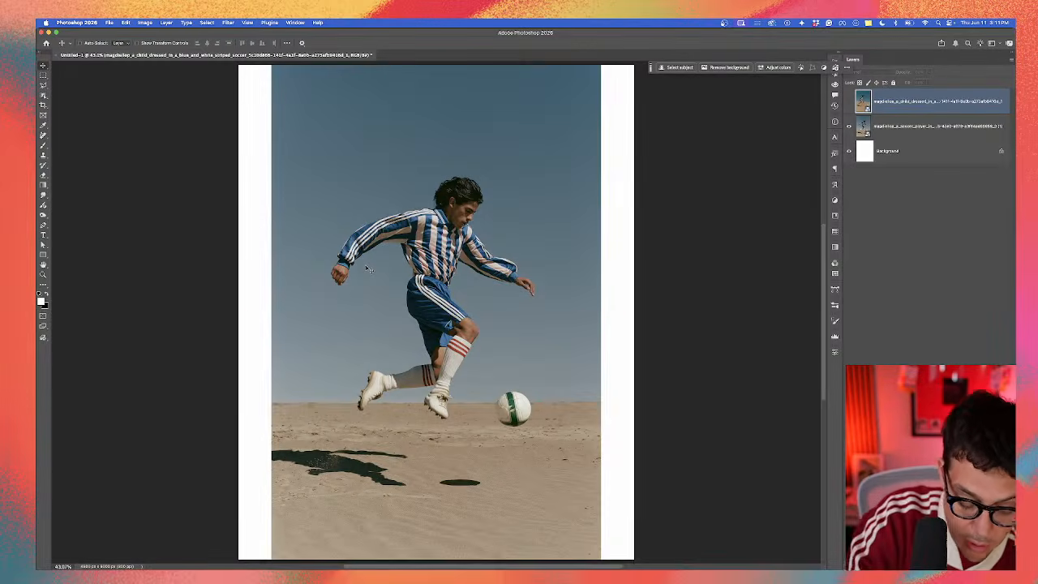
pyautogui.press('super+equal')
pyautogui.press('super+equal')
pyautogui.press('super+minus')
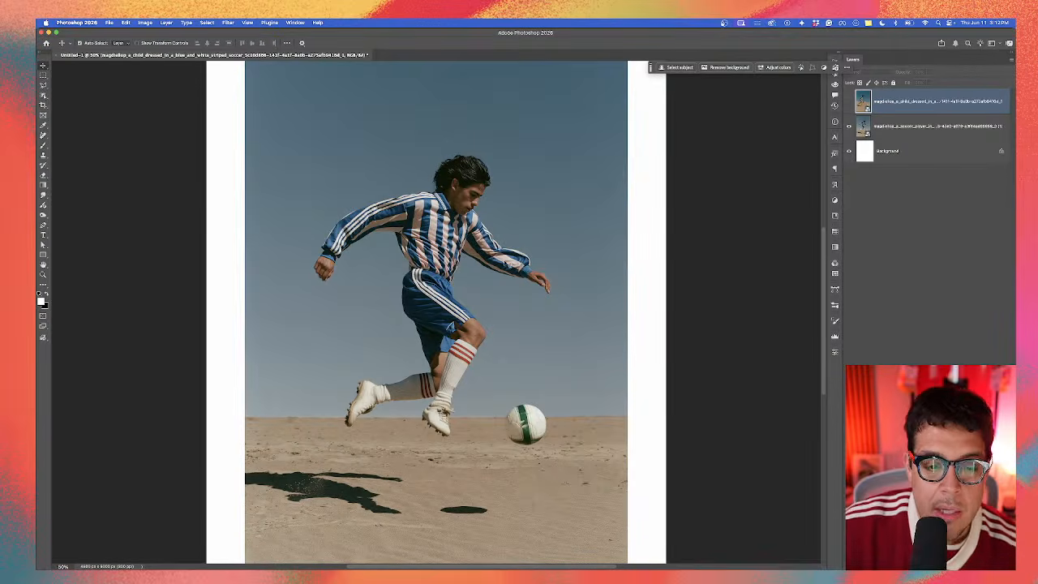
pyautogui.scroll(-1, 413, 293)
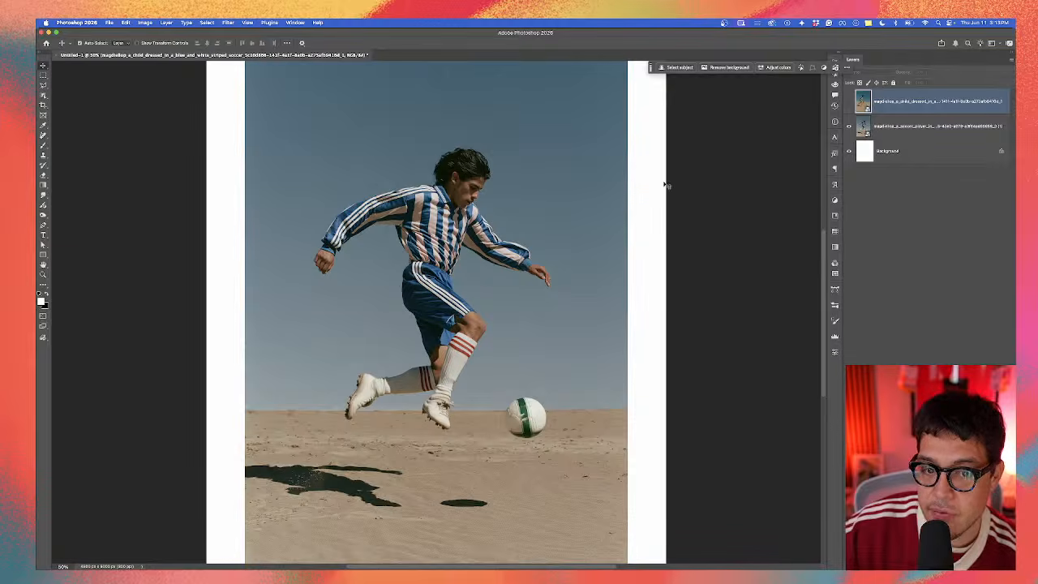
# Step: Remove the background of the soccer player layer with a layer mask and hide the white Background layer
pyautogui.hotkey('alt', '[')
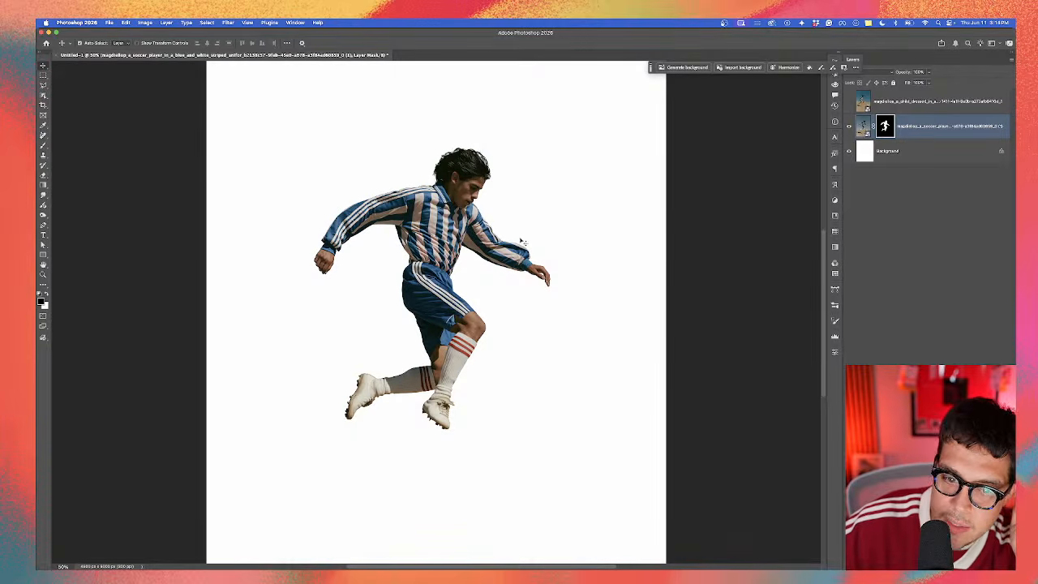
pyautogui.scroll(1, 375, 232)
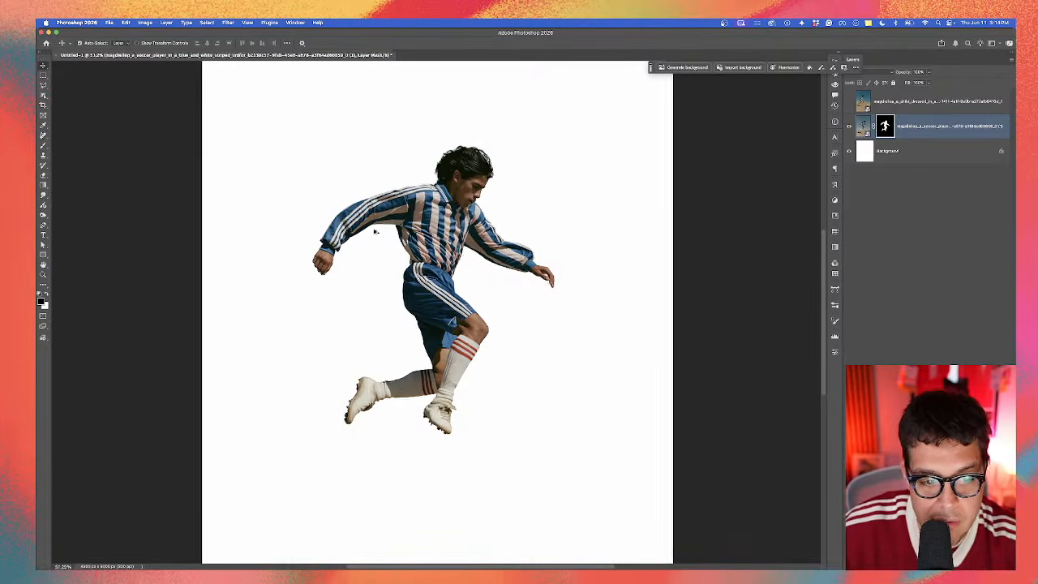
pyautogui.scroll(6, 374, 231)
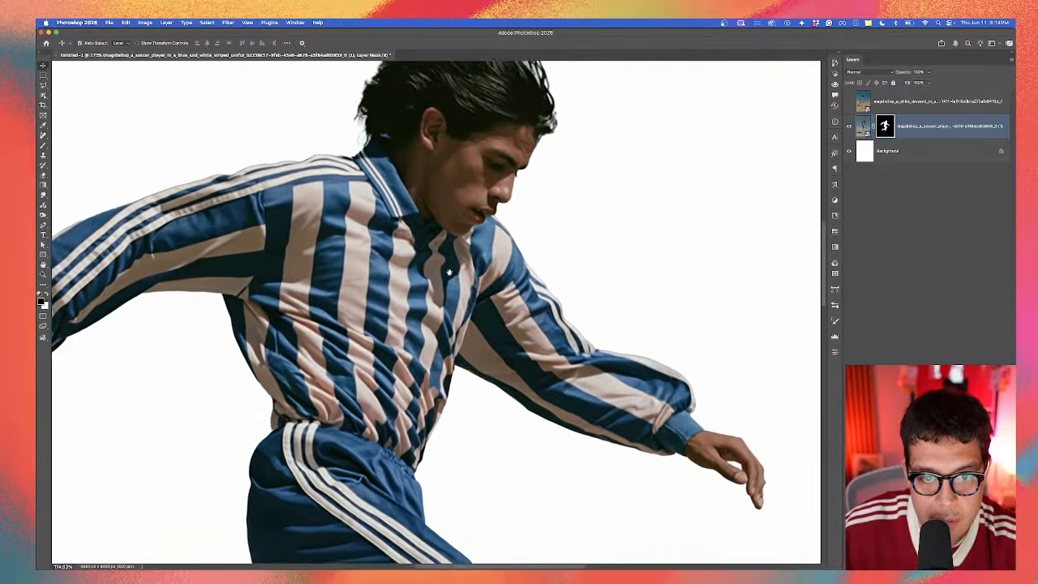
pyautogui.scroll(-3, 448, 271)
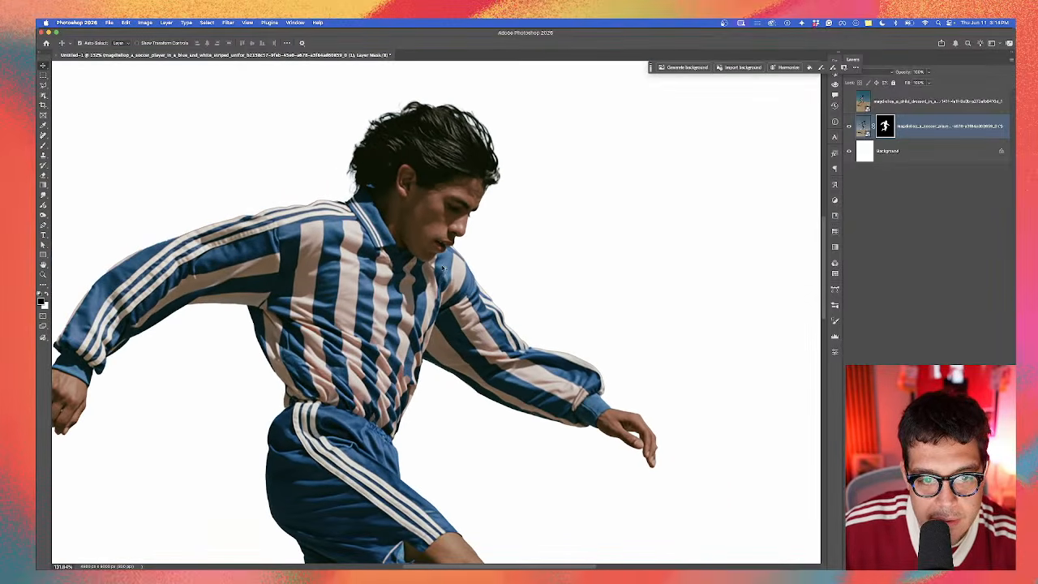
pyautogui.scroll(-5, 442, 268)
pyautogui.click(849, 151)
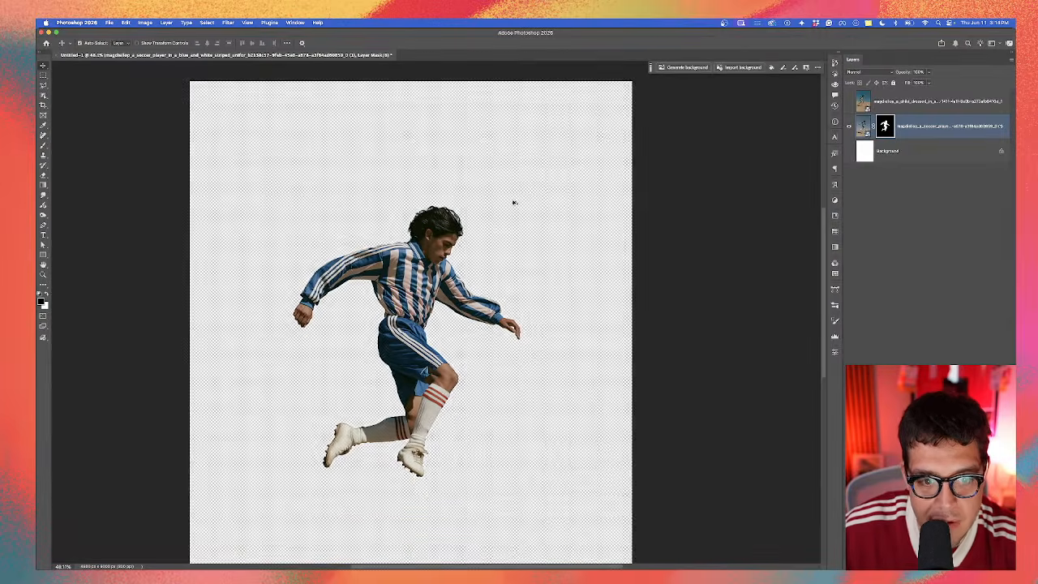
# Step: Examine the edges of the cutout around the player's hair, face and shirt up close
pyautogui.scroll(10, 514, 201)
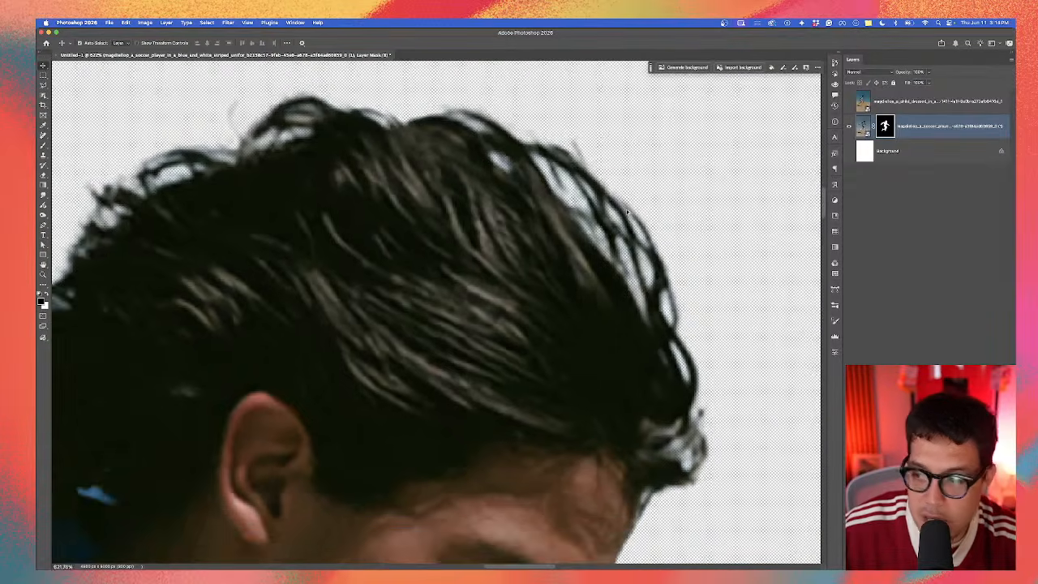
pyautogui.scroll(-6, 626, 211)
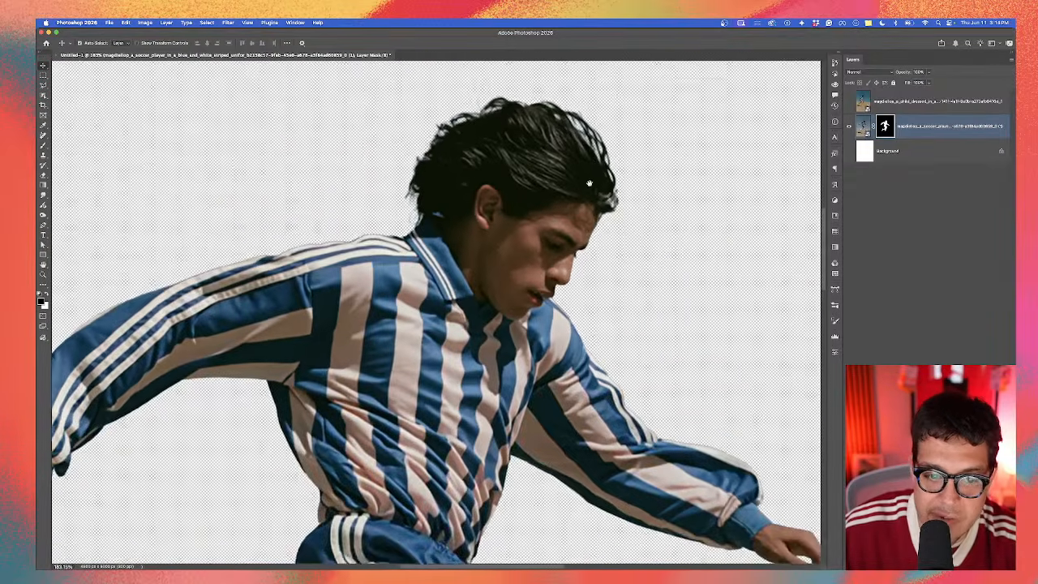
pyautogui.scroll(-3, 590, 183)
pyautogui.scroll(5, 570, 177)
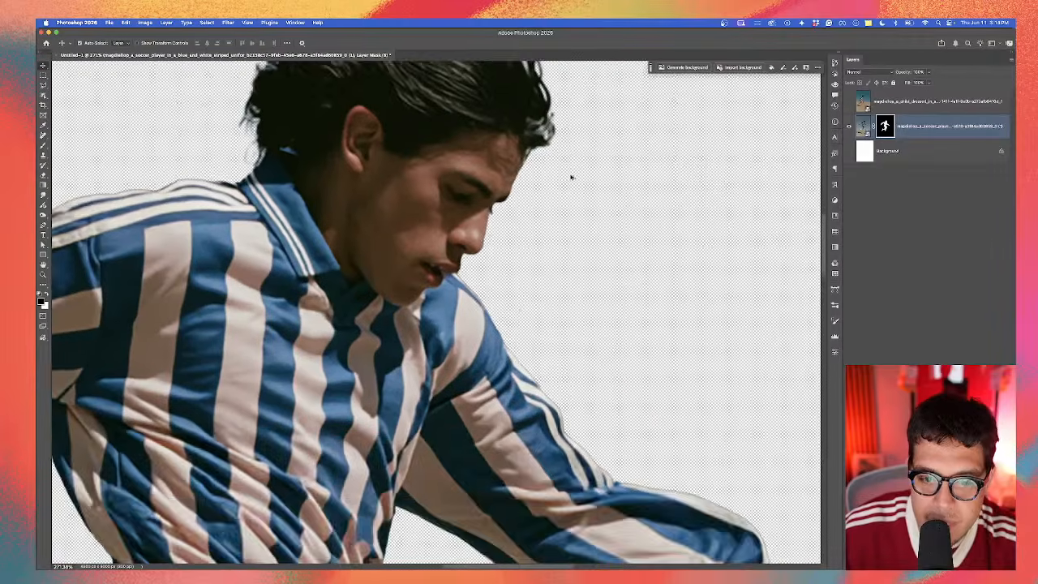
pyautogui.scroll(3, 571, 177)
# Step: Toggle the soccer player's layer mask off and on repeatedly to compare the hair cutout with the original photo
pyautogui.keyDown('shift'); pyautogui.click(885, 125); pyautogui.keyUp('shift')
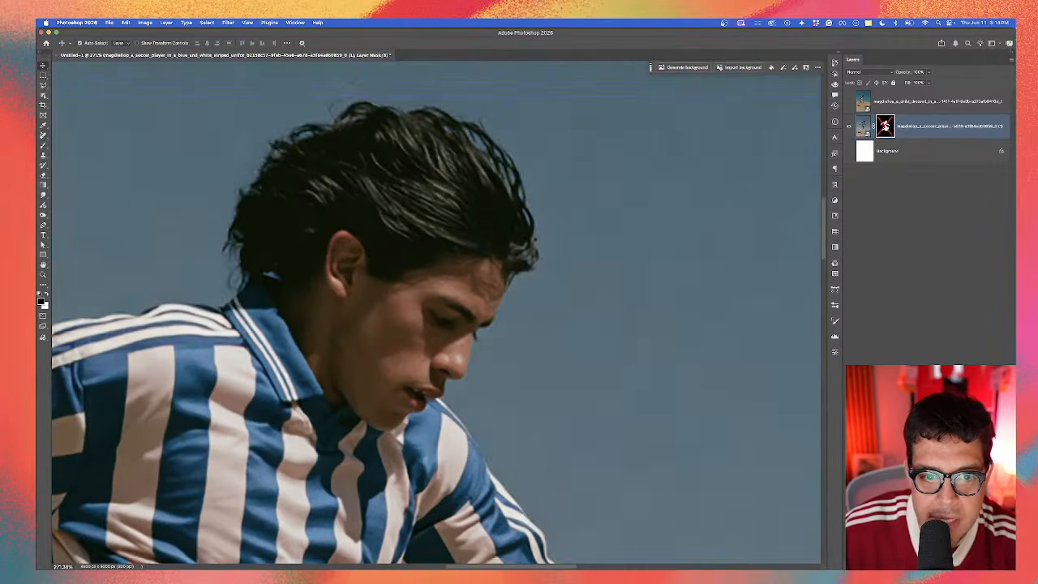
pyautogui.keyDown('shift'); pyautogui.click(885, 126); pyautogui.keyUp('shift')
pyautogui.keyDown('shift'); pyautogui.click(884, 125); pyautogui.keyUp('shift')
pyautogui.keyDown('shift'); pyautogui.click(885, 126); pyautogui.keyUp('shift')
pyautogui.keyDown('shift'); pyautogui.click(884, 126); pyautogui.keyUp('shift')
pyautogui.keyDown('shift'); pyautogui.click(884, 126); pyautogui.keyUp('shift')
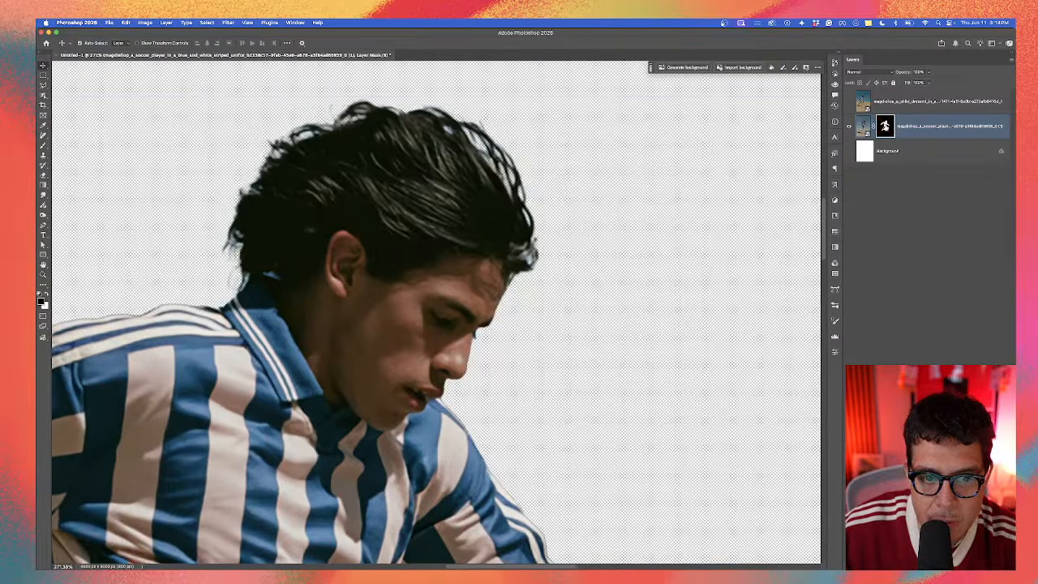
pyautogui.keyDown('shift'); pyautogui.click(884, 125); pyautogui.keyUp('shift')
pyautogui.keyDown('shift'); pyautogui.click(885, 126); pyautogui.keyUp('shift')
pyautogui.scroll(1, 517, 178)
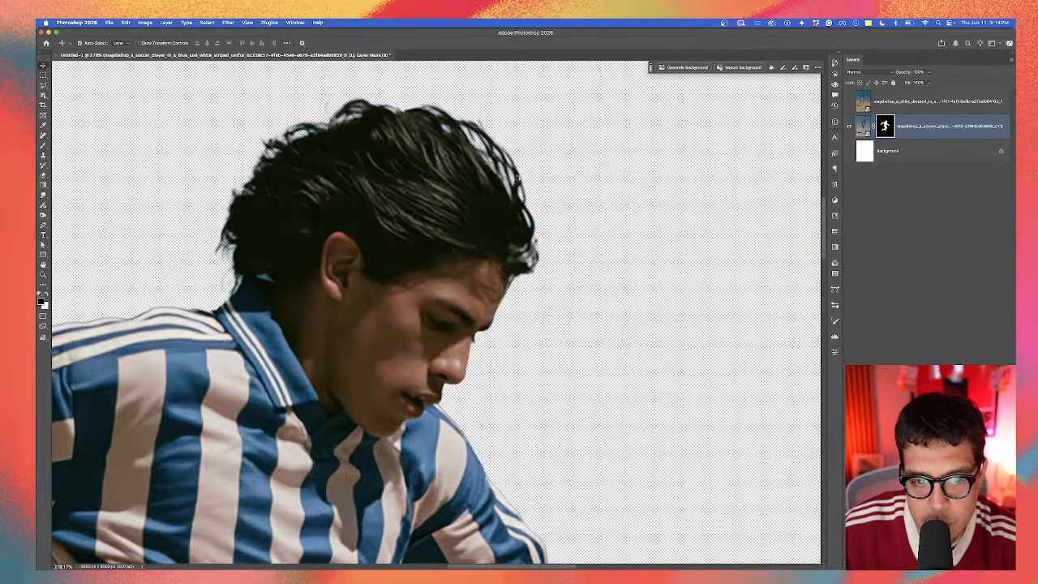
# Step: Try brushing on the soccer player's layer mask along the hair edge, undo the last stroke and swap the painting colours
pyautogui.scroll(3, 517, 176)
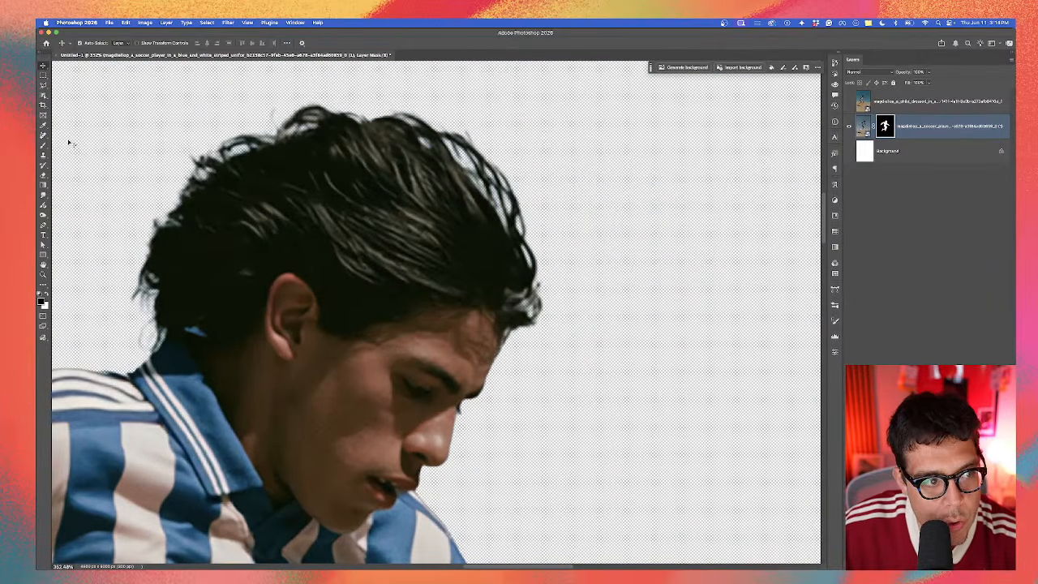
pyautogui.click(43, 144)
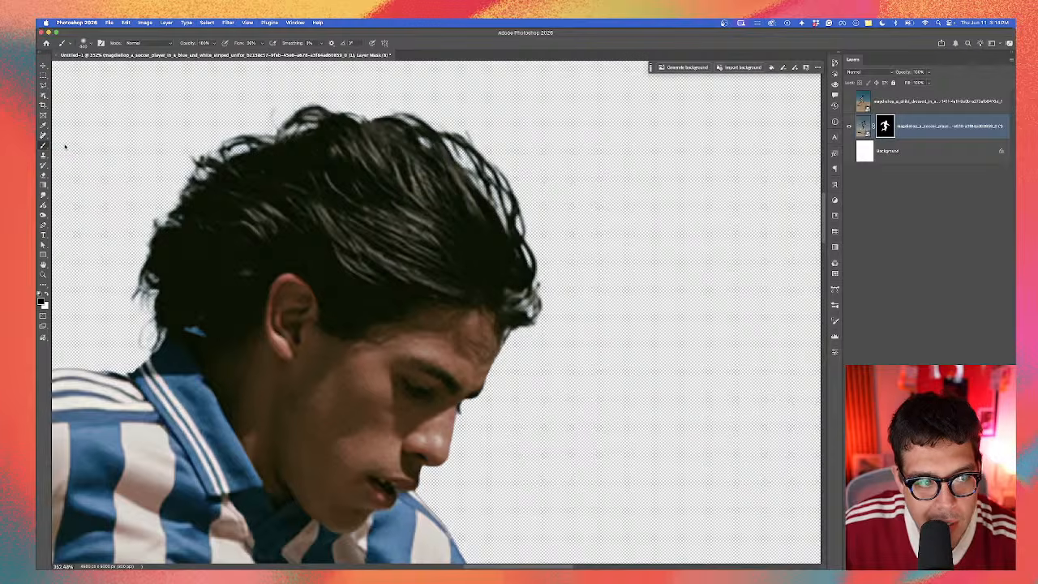
pyautogui.moveTo(396, 210); pyautogui.dragTo(191, 205)
pyautogui.moveTo(479, 209); pyautogui.dragTo(389, 211)
pyautogui.moveTo(490, 205); pyautogui.dragTo(459, 134)
pyautogui.press('super+z')
pyautogui.press('x')
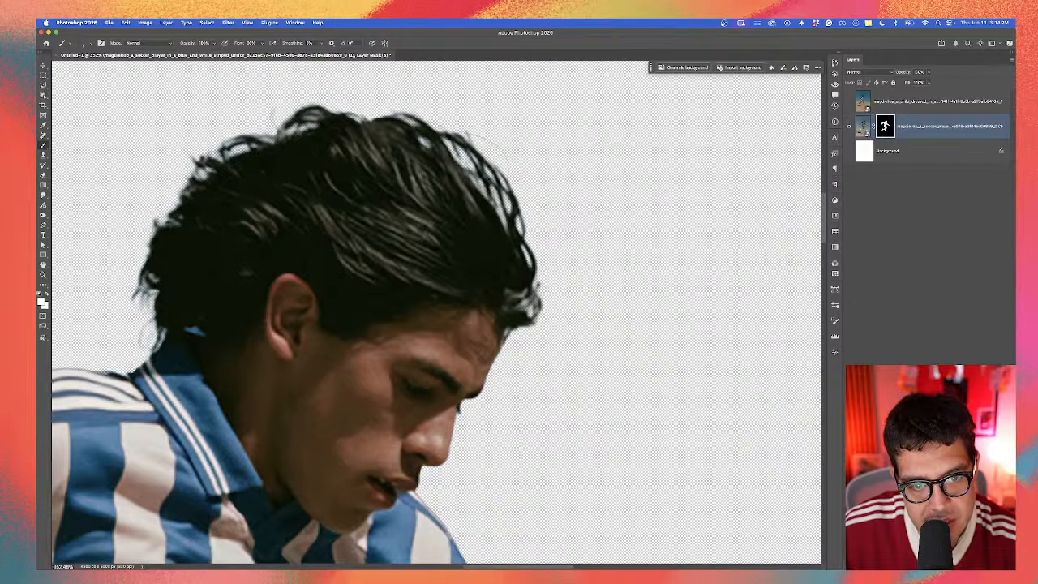
# Step: Examine the hair strands in the soccer player cutout up close and the whole figure at a smaller scale
pyautogui.scroll(5, 487, 235)
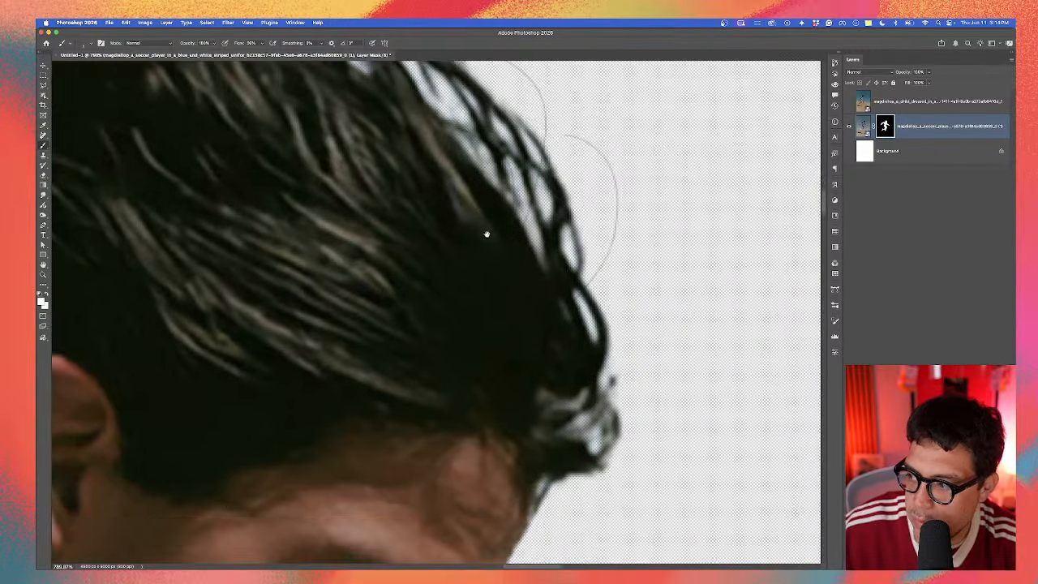
pyautogui.scroll(1, 491, 253)
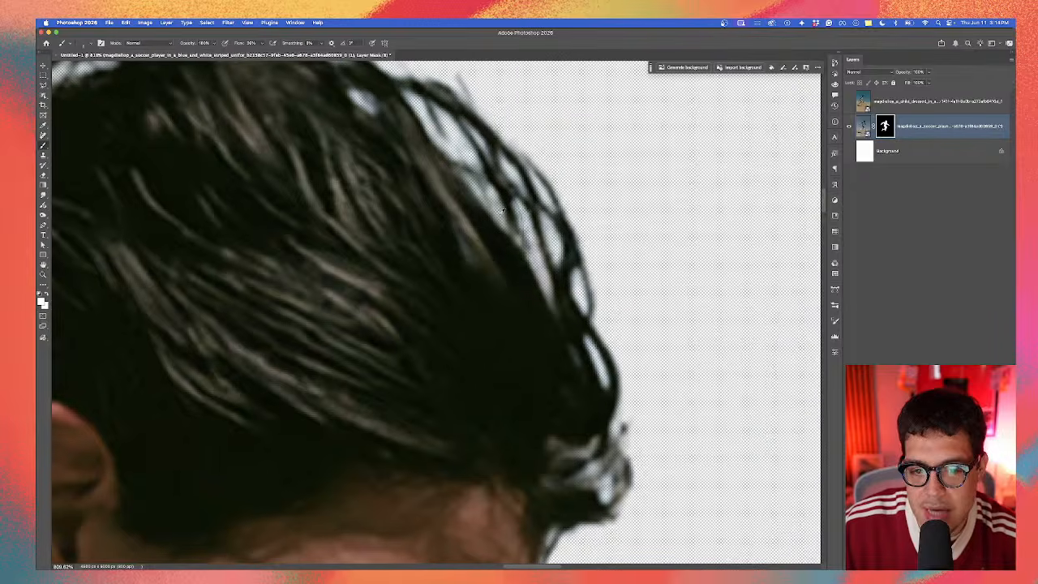
pyautogui.scroll(-4, 546, 173)
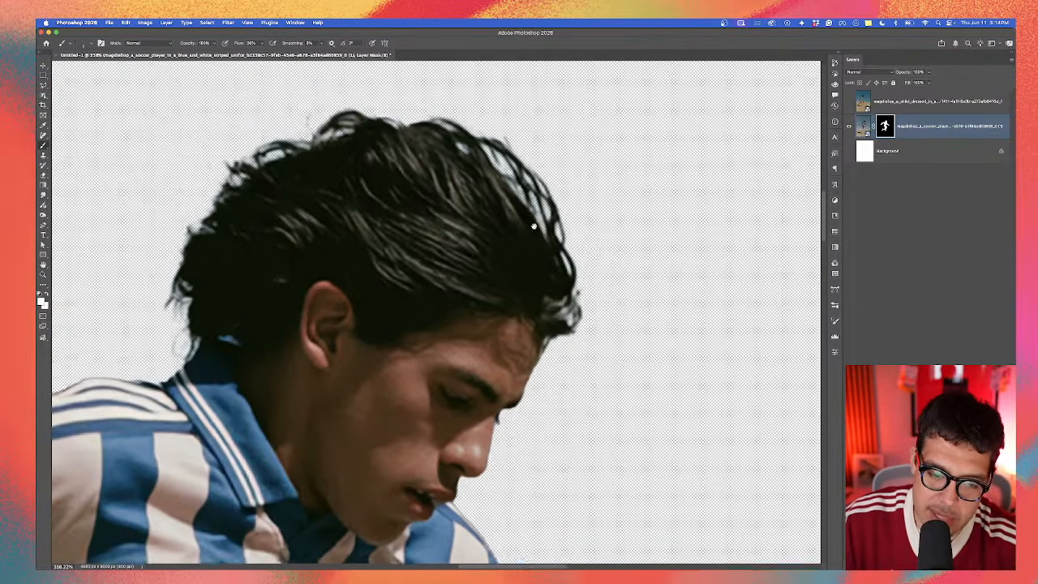
pyautogui.scroll(-2, 535, 226)
pyautogui.moveTo(519, 260); pyautogui.dragTo(535, 218)
pyautogui.moveTo(483, 283); pyautogui.dragTo(533, 225)
pyautogui.scroll(-3, 551, 237)
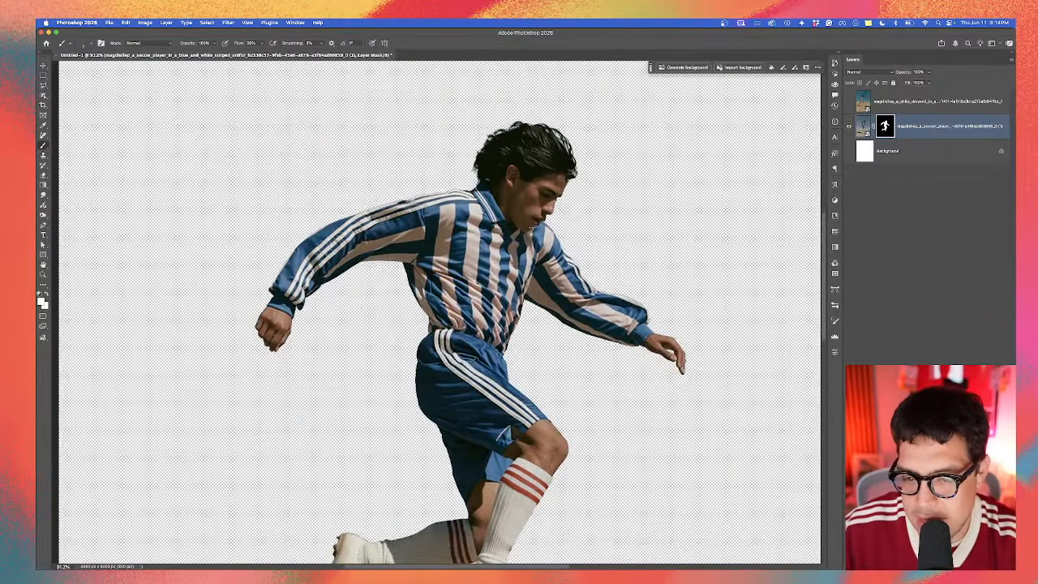
pyautogui.scroll(-1, 532, 224)
pyautogui.moveTo(543, 269); pyautogui.dragTo(513, 242)
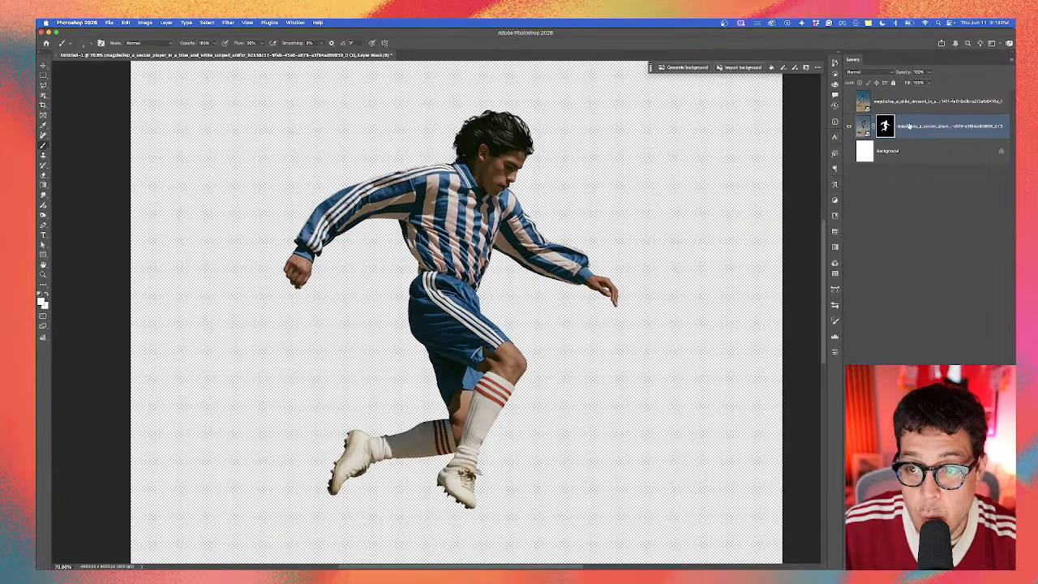
# Step: Duplicate the masked soccer player layer and delete the layer mask from the copy
pyautogui.press('super+j')
pyautogui.moveTo(886, 126); pyautogui.dragTo(1002, 565)
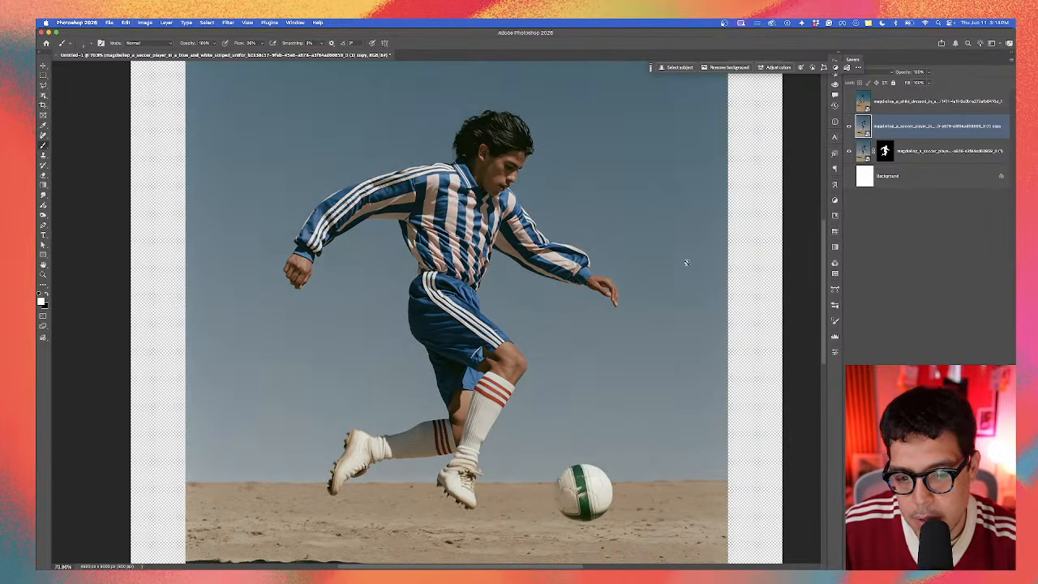
# Step: Try to isolate the ball with the Object Selection tool and copy the selection to a new layer
pyautogui.moveTo(586, 504); pyautogui.dragTo(471, 367)
pyautogui.scroll(5, 472, 366)
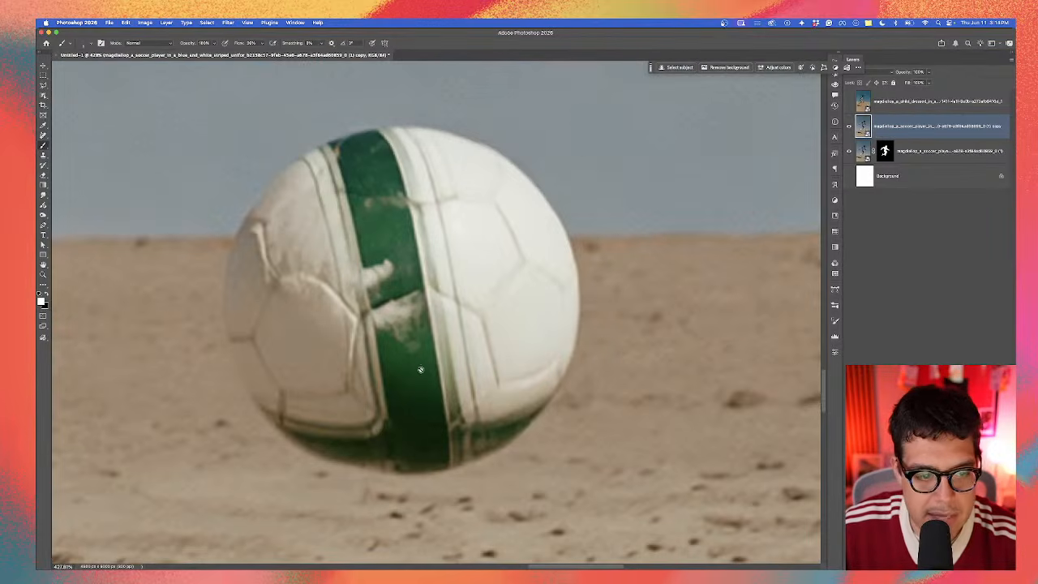
pyautogui.click(43, 95)
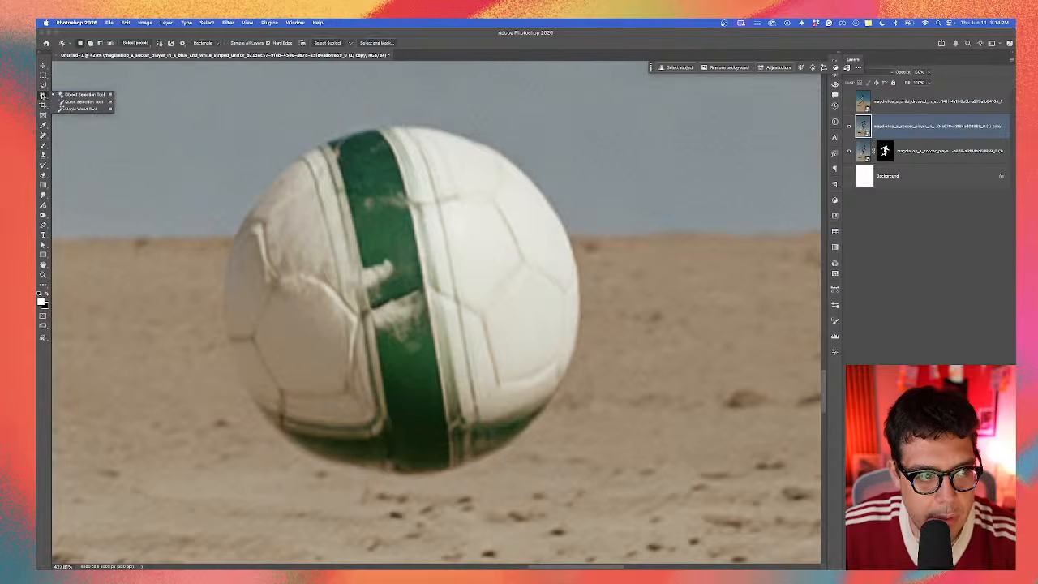
pyautogui.click(43, 76)
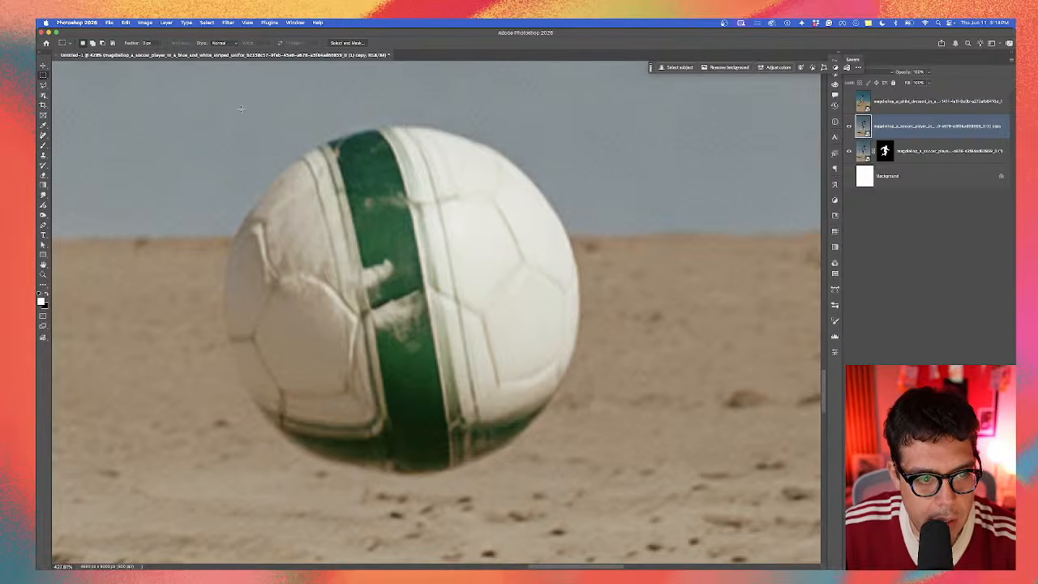
pyautogui.moveTo(240, 110); pyautogui.dragTo(485, 405)
pyautogui.click(43, 95)
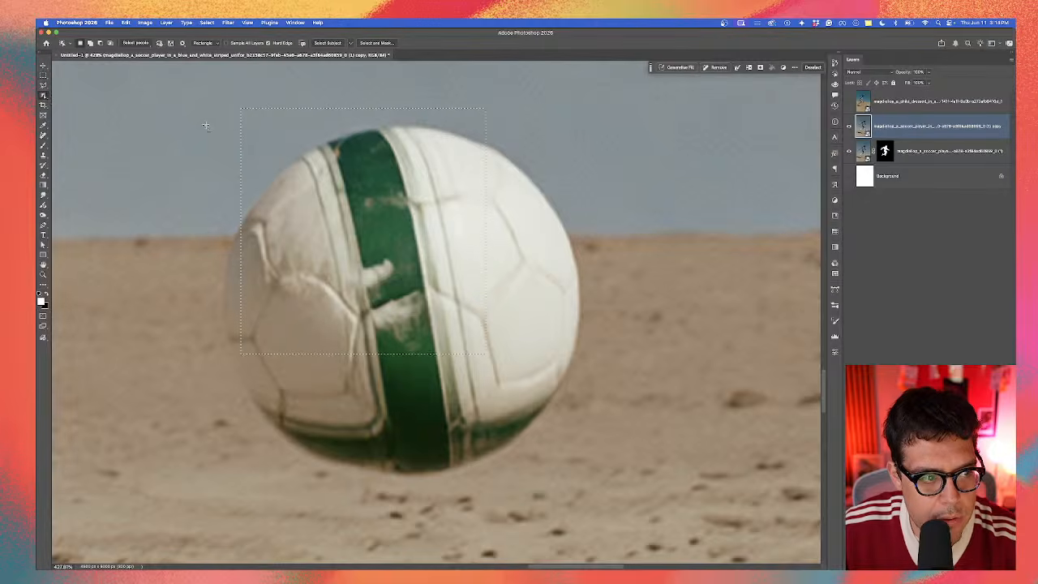
pyautogui.moveTo(232, 123); pyautogui.dragTo(573, 468)
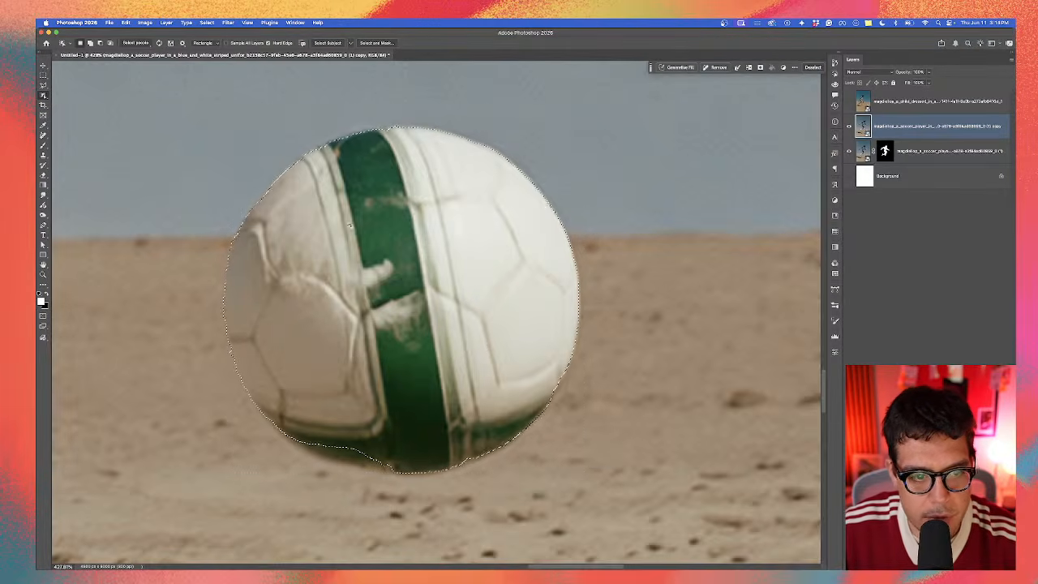
pyautogui.press('super+j')
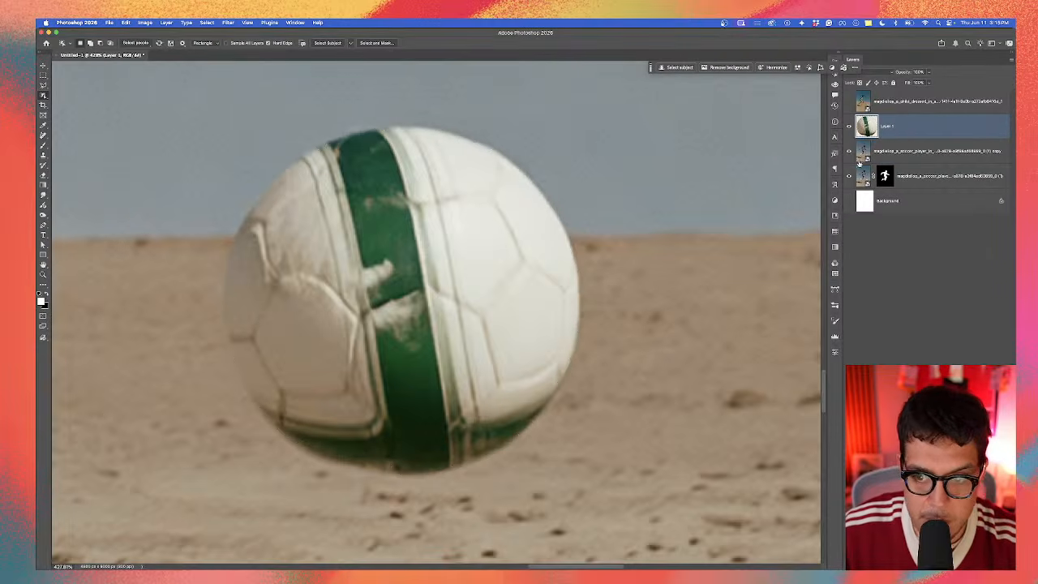
# Step: Check the first ball cutout with the unmasked player copy hidden, restore that copy and hide the cutout layer
pyautogui.click(848, 151)
pyautogui.scroll(-2, 440, 188)
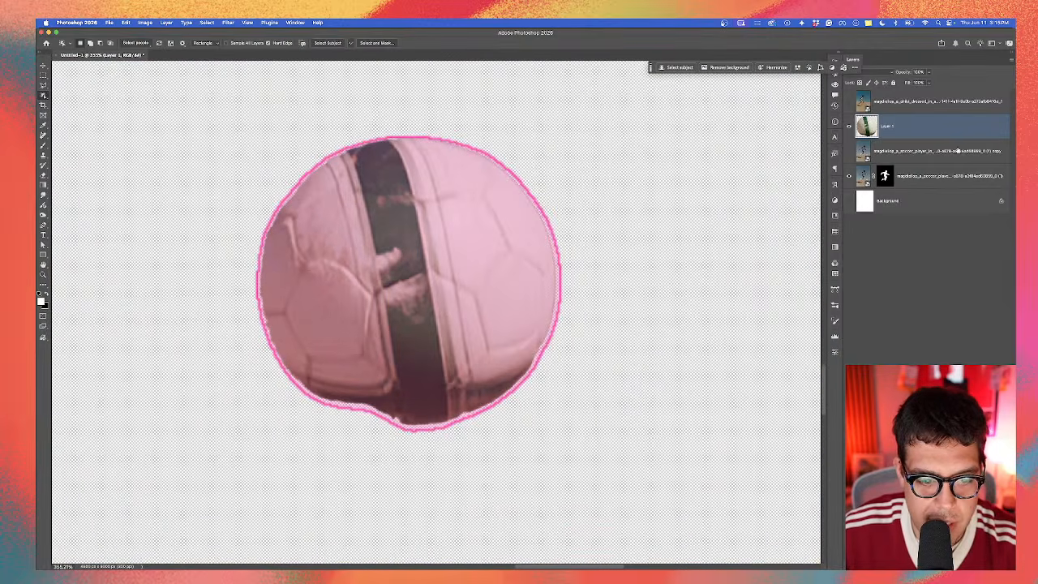
pyautogui.press('super+z')
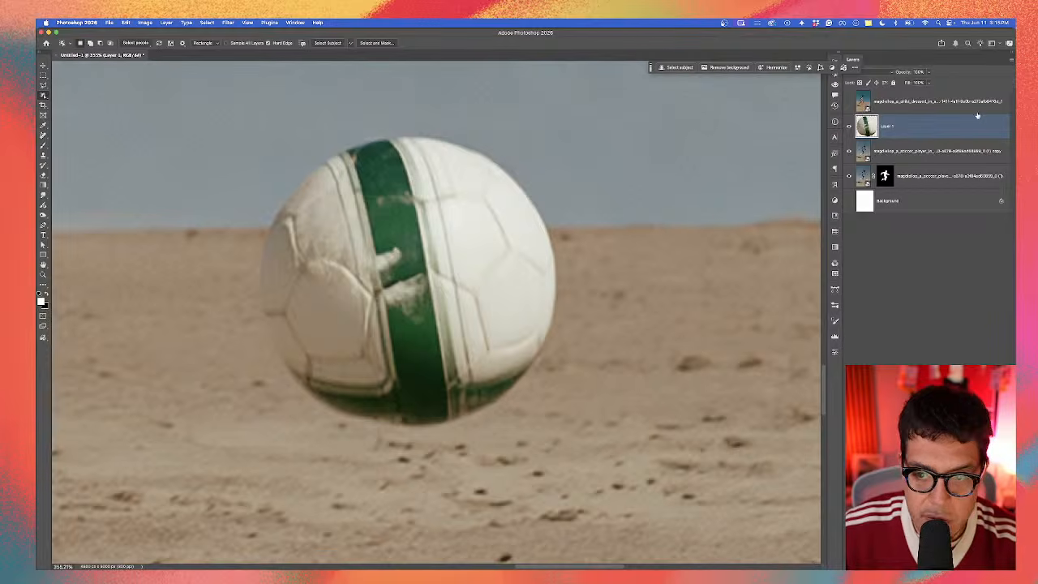
pyautogui.click(849, 127)
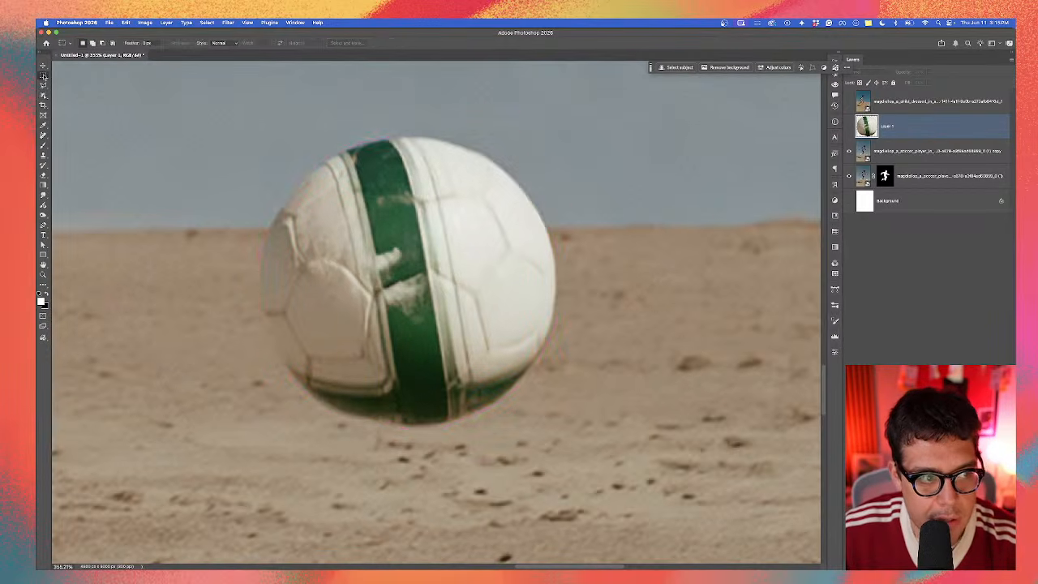
# Step: Draw an elliptical selection around the ball and copy it from the unmasked soccer player layer to a new layer
pyautogui.rightClick(43, 74)
pyautogui.click(65, 83)
pyautogui.moveTo(281, 144); pyautogui.dragTo(554, 424)
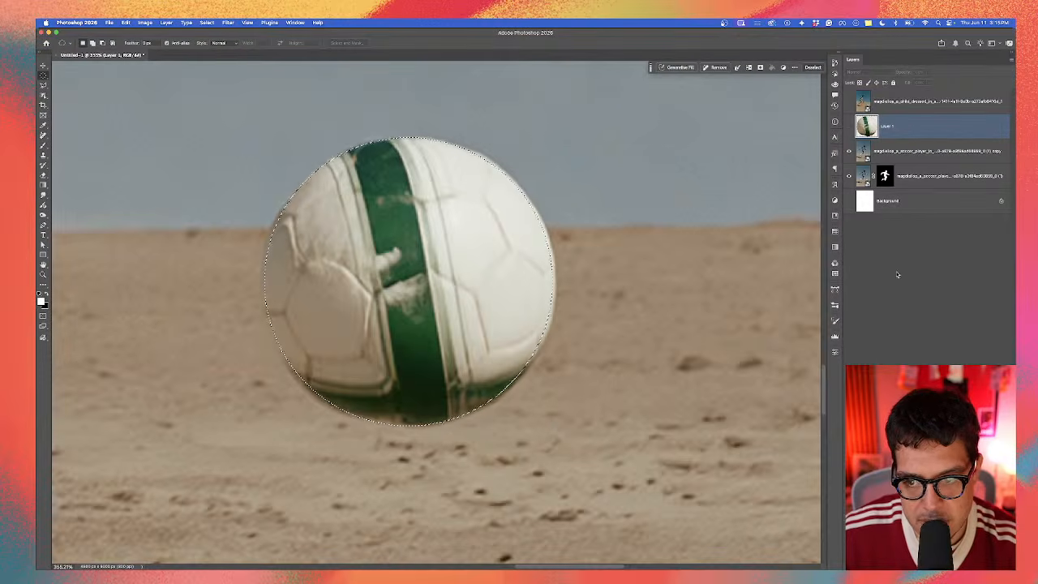
pyautogui.click(913, 158)
pyautogui.press('super+j')
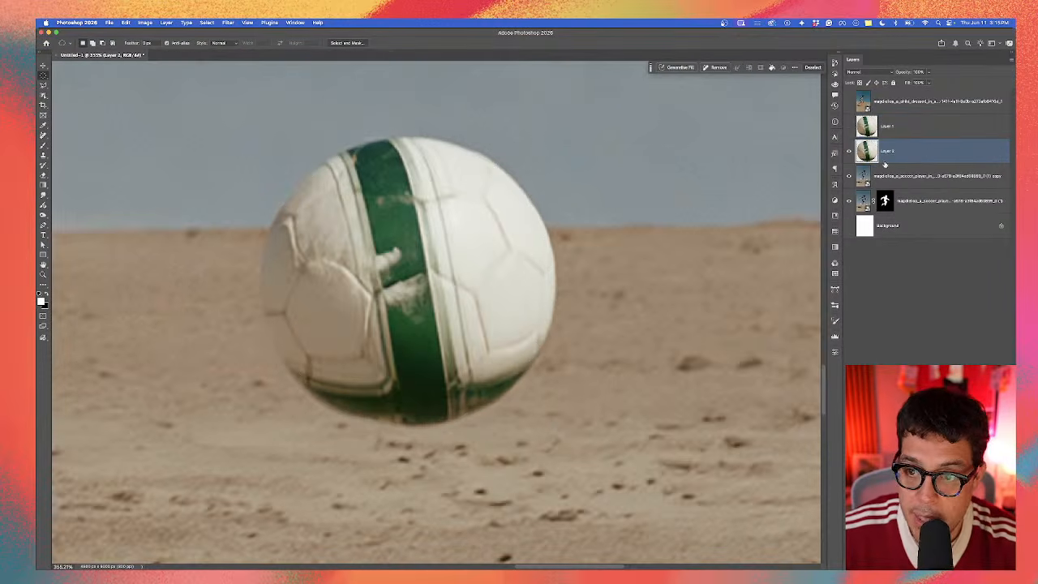
# Step: Delete the first ball cutout layer and hide the unmasked soccer player copy, leaving the Move tool active
pyautogui.press('BackSpace')
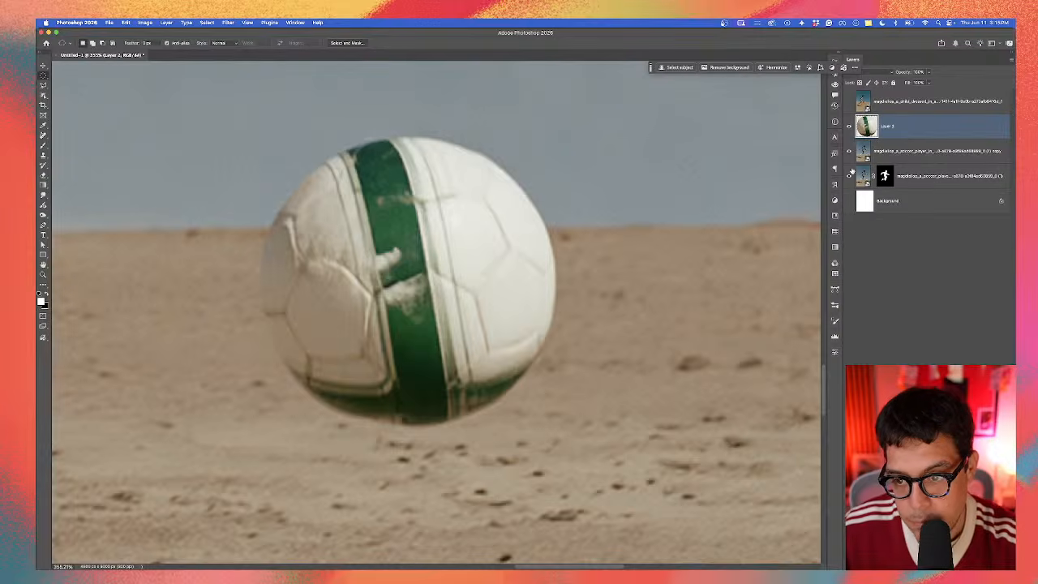
pyautogui.click(849, 151)
pyautogui.scroll(-2, 463, 254)
pyautogui.press('v')
pyautogui.scroll(-1, 425, 247)
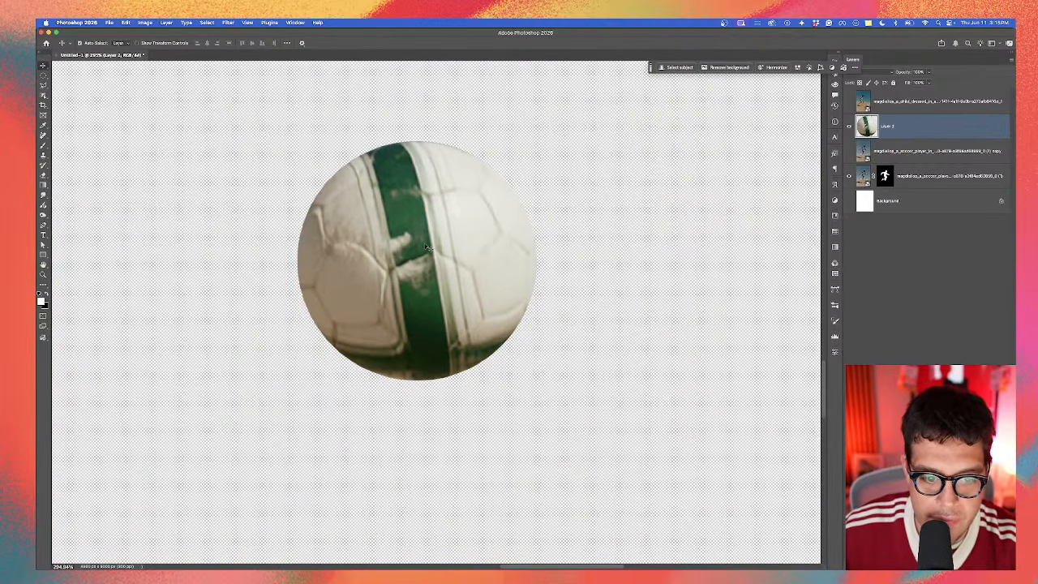
# Step: Duplicate the ball layer beneath the original and apply a small-radius Gaussian Blur to the copy
pyautogui.keyDown('alt'); pyautogui.moveTo(921, 123); pyautogui.dragTo(926, 139); pyautogui.keyUp('alt')
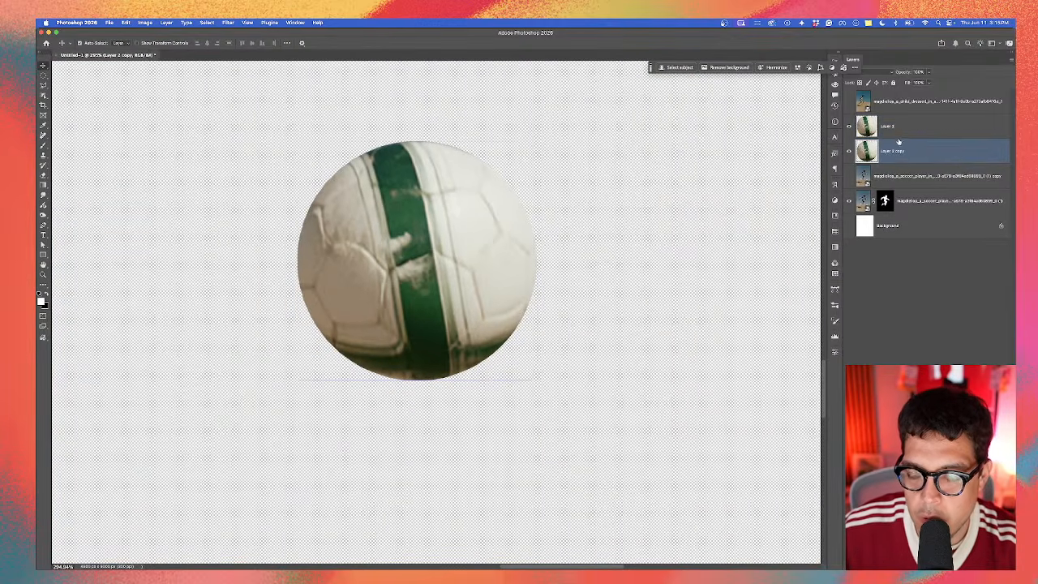
pyautogui.scroll(1, 412, 208)
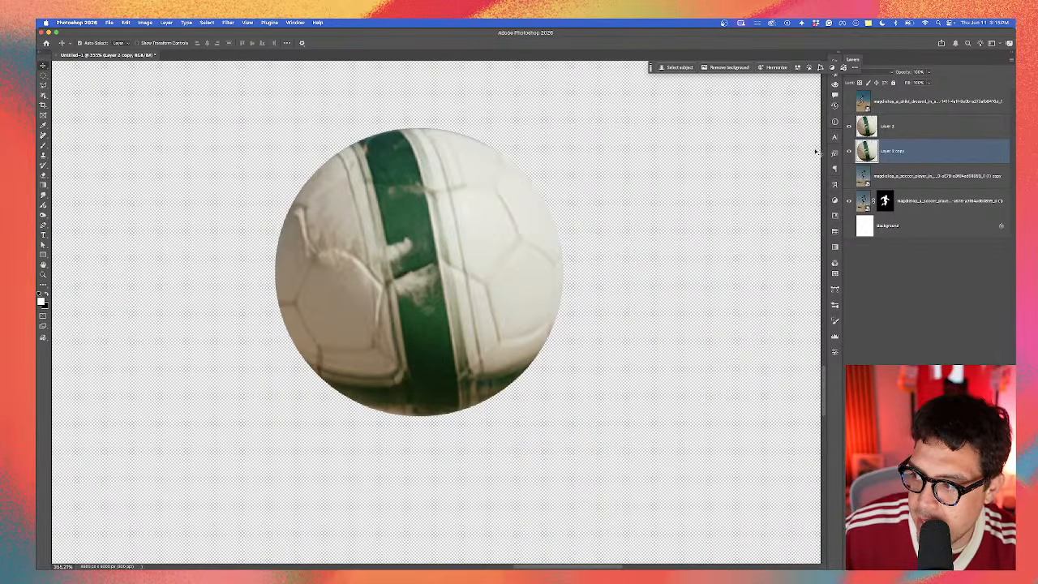
pyautogui.click(228, 22)
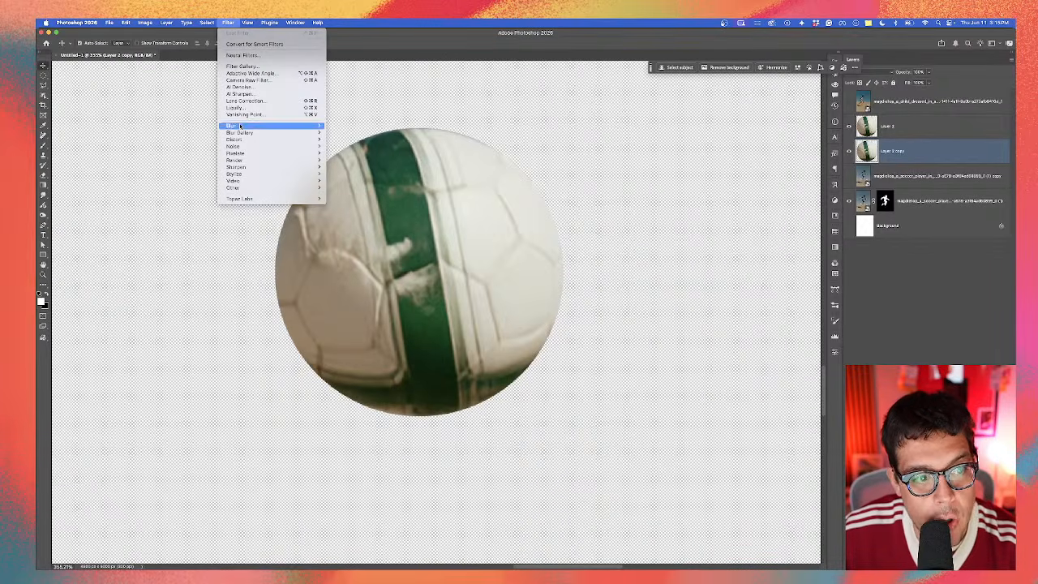
pyautogui.moveTo(235, 126)
pyautogui.click(373, 155)
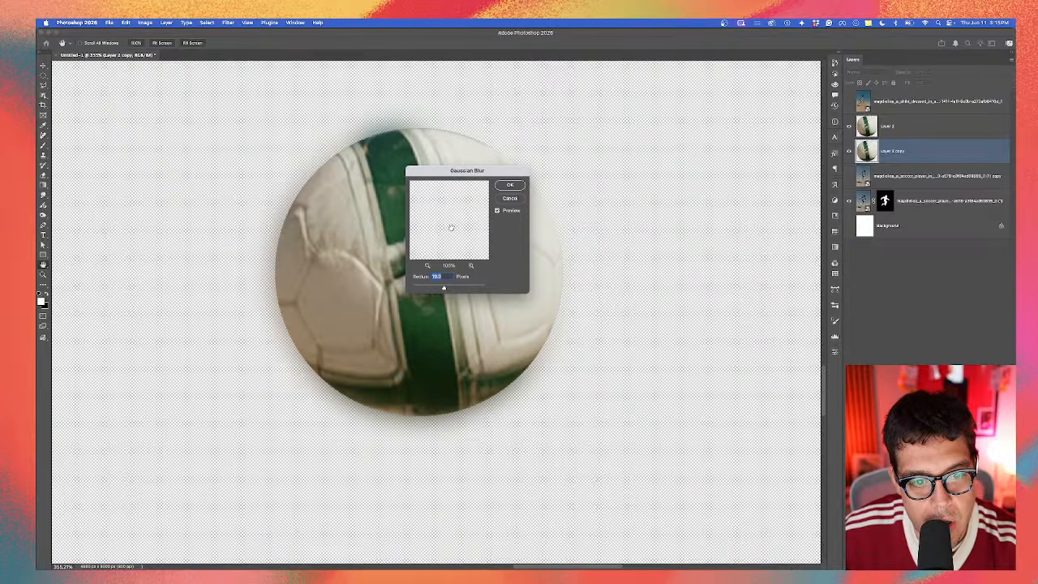
pyautogui.moveTo(443, 288); pyautogui.dragTo(419, 289)
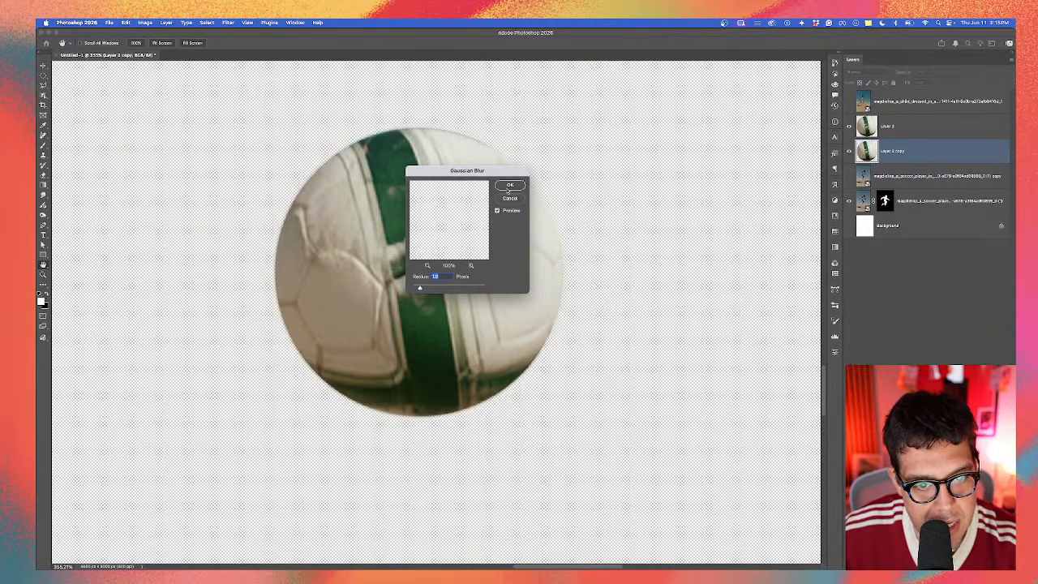
pyautogui.click(509, 186)
# Step: Scale the blurred ball copy up slightly and fine-tune its size so it just softens the ball's edge
pyautogui.press('super+t')
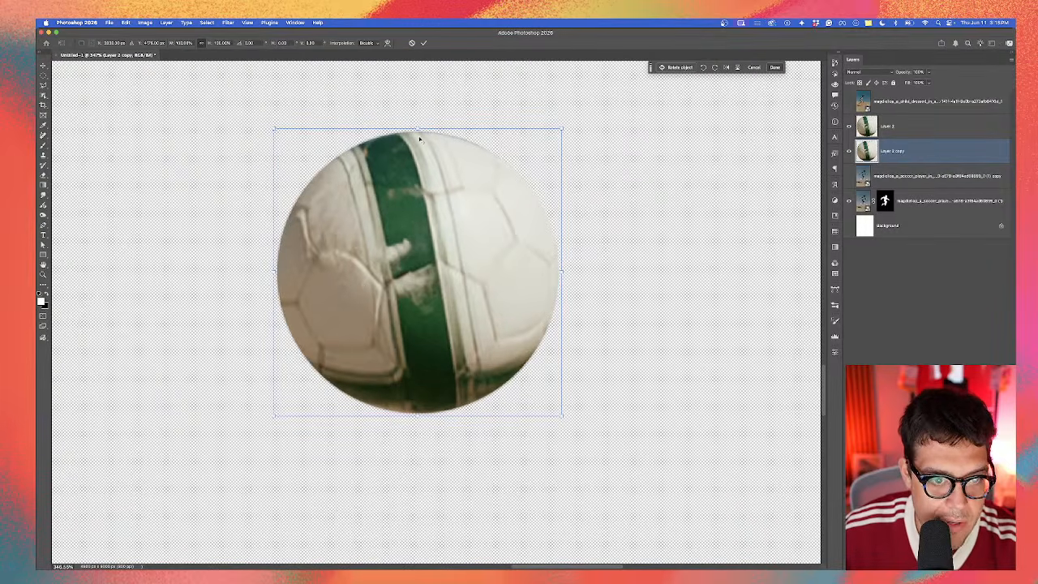
pyautogui.moveTo(416, 129); pyautogui.dragTo(418, 125)
pyautogui.scroll(3, 414, 418)
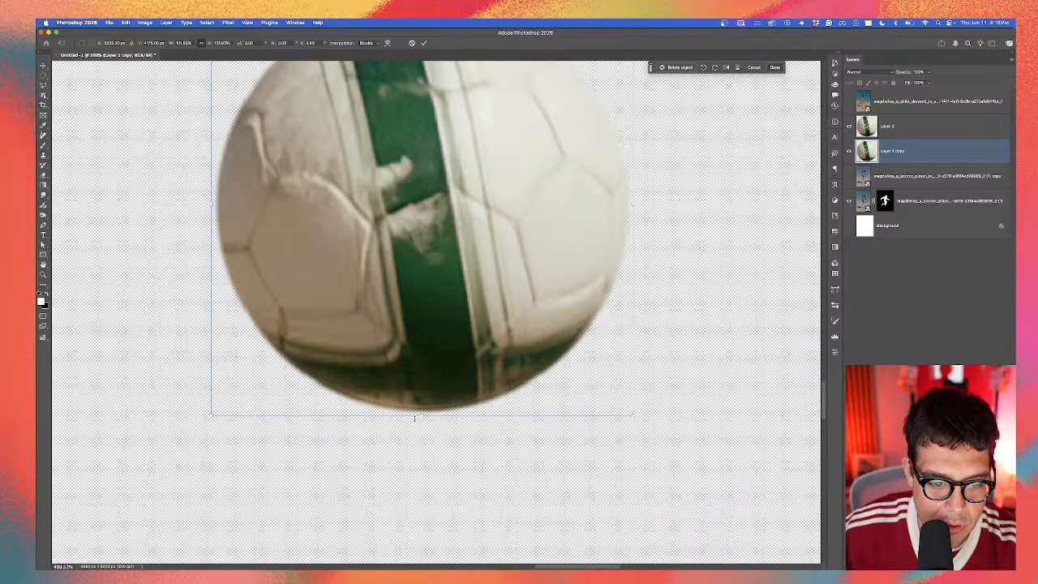
pyautogui.moveTo(422, 411); pyautogui.dragTo(424, 412)
pyautogui.press('Return')
pyautogui.scroll(-5, 423, 411)
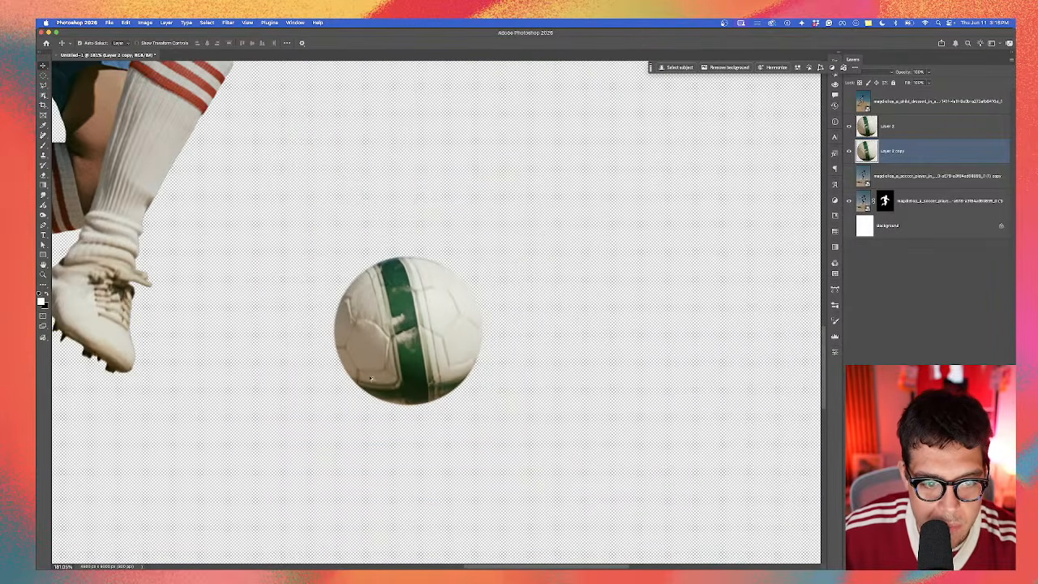
pyautogui.press('super+t')
pyautogui.moveTo(411, 251); pyautogui.dragTo(409, 254)
pyautogui.press('Return')
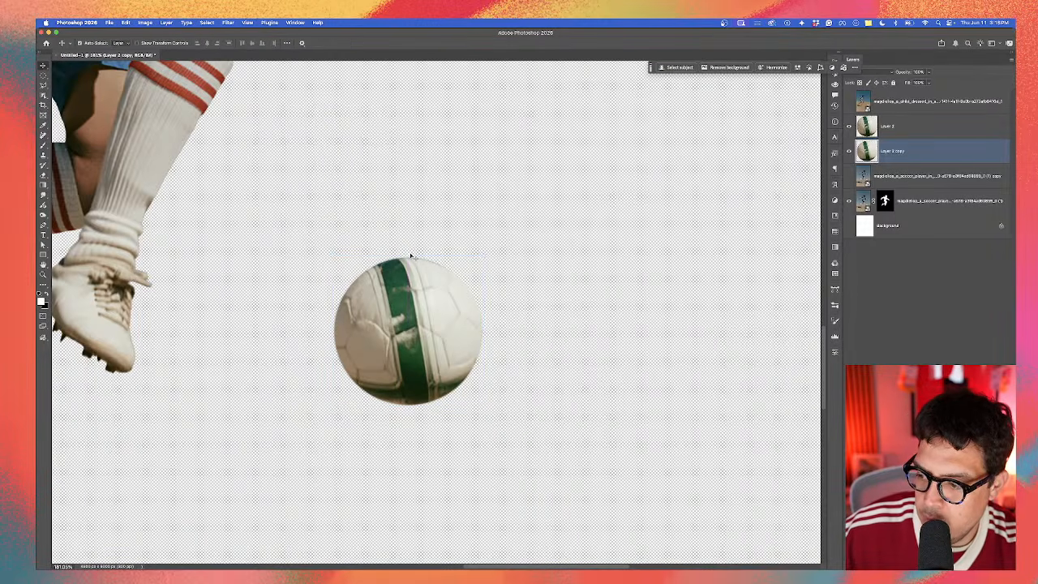
pyautogui.scroll(2, 449, 312)
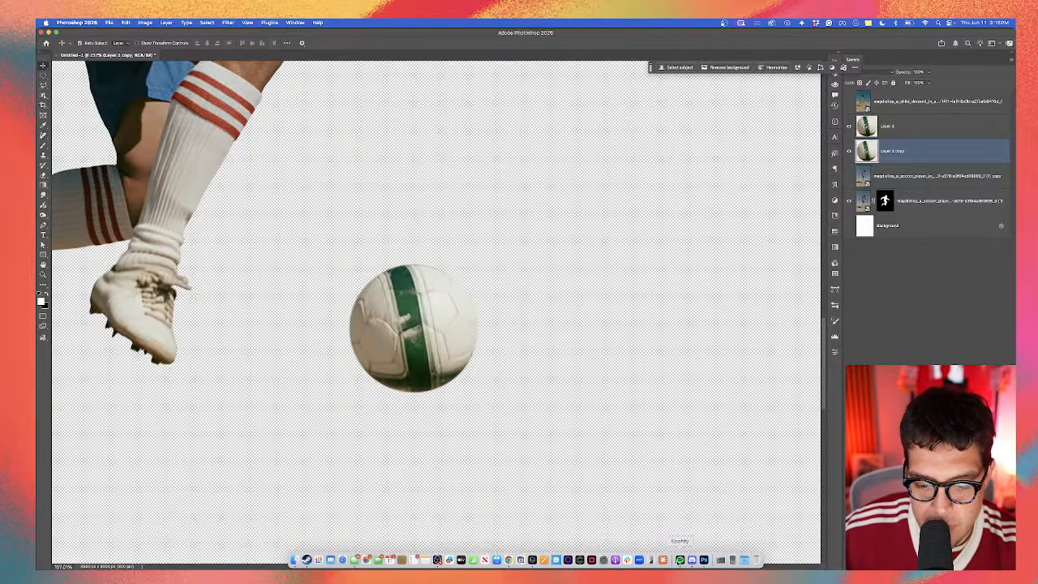
# Step: Switch to Discord and open the shared martial arts photo with white grid lines in the on-the-spot channel
pyautogui.click(684, 560)
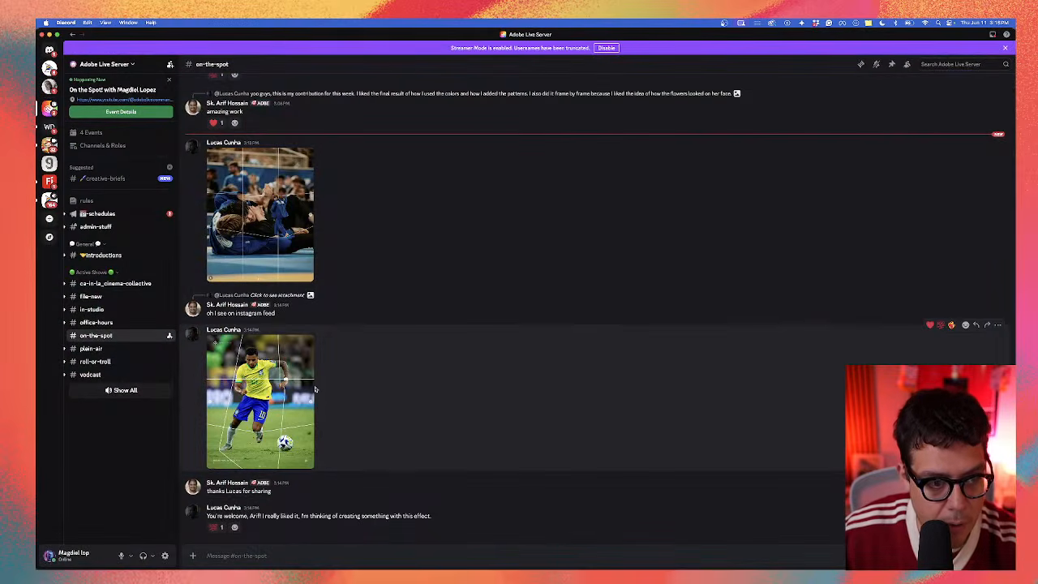
pyautogui.scroll(2, 244, 240)
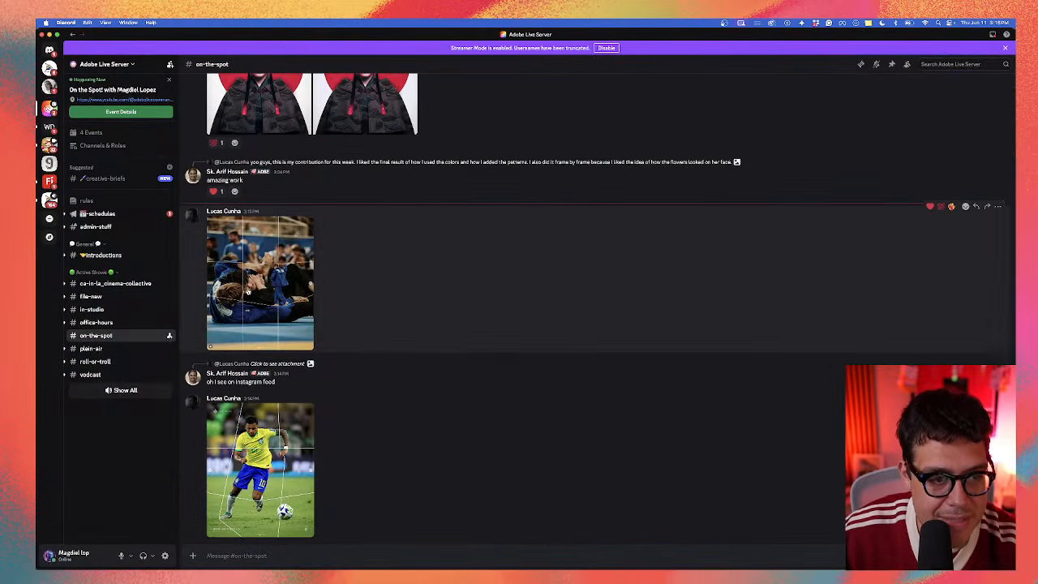
pyautogui.click(249, 291)
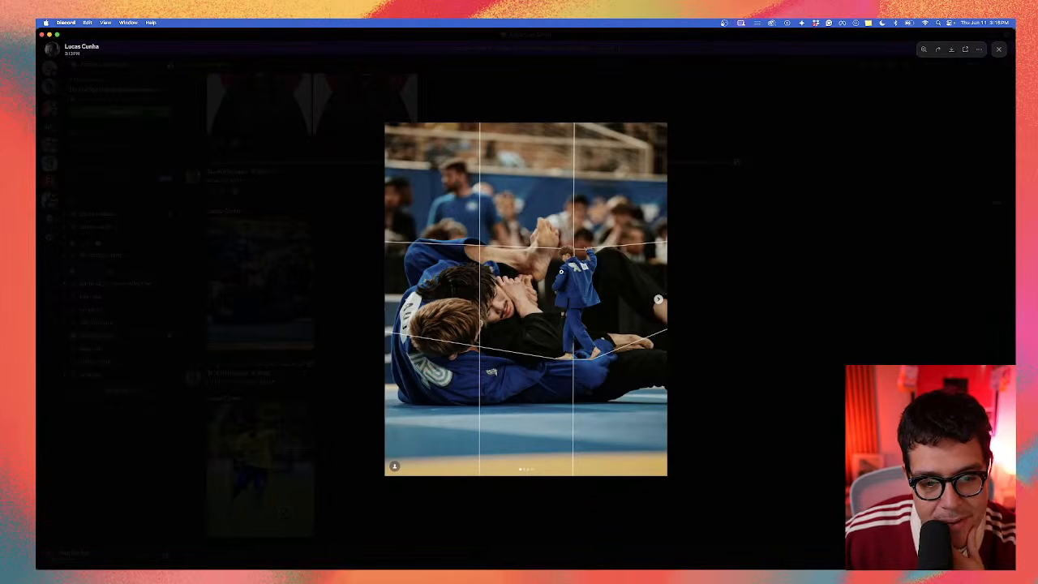
# Step: Examine the shared soccer player photo with bent white grid lines and the messages around it in the on-the-spot channel
pyautogui.click(726, 229)
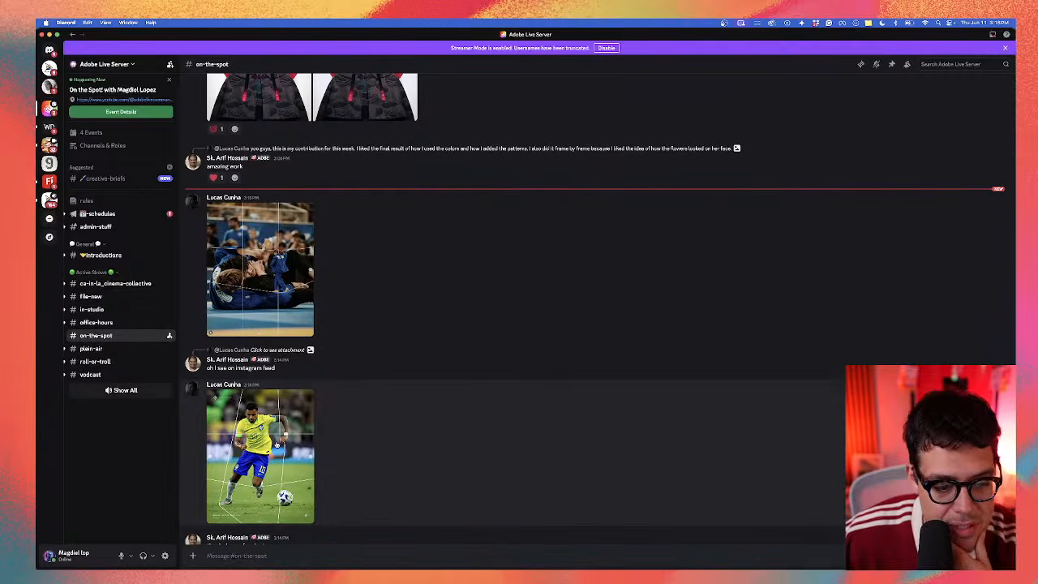
pyautogui.click(276, 445)
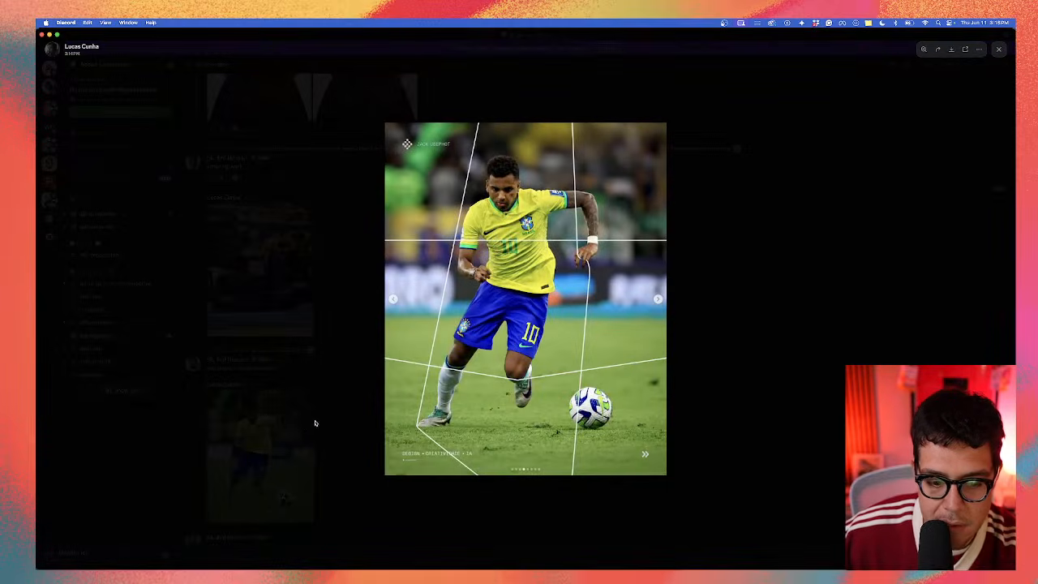
pyautogui.click(756, 325)
pyautogui.moveTo(473, 559)
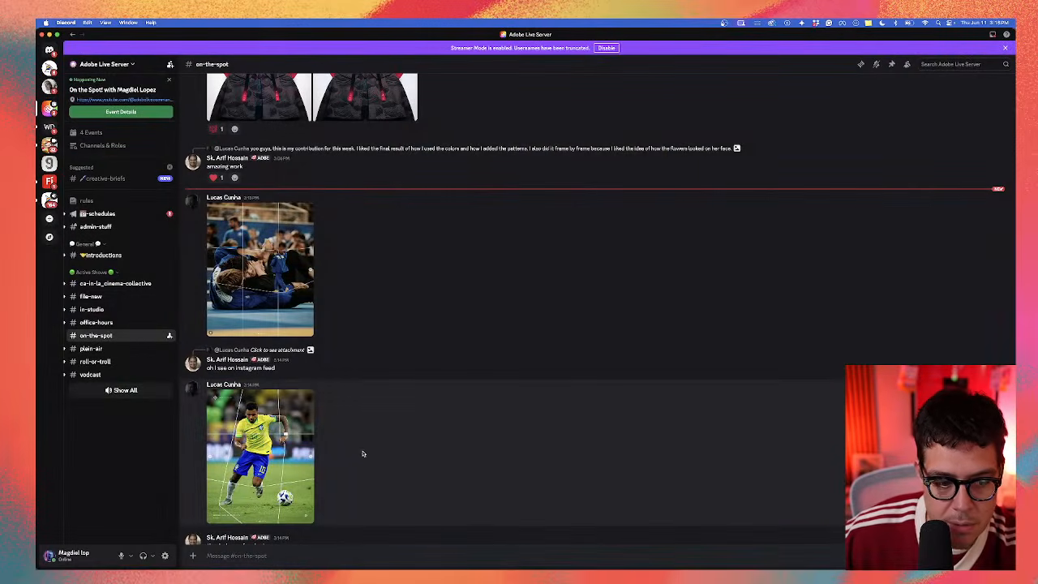
pyautogui.scroll(-2, 362, 454)
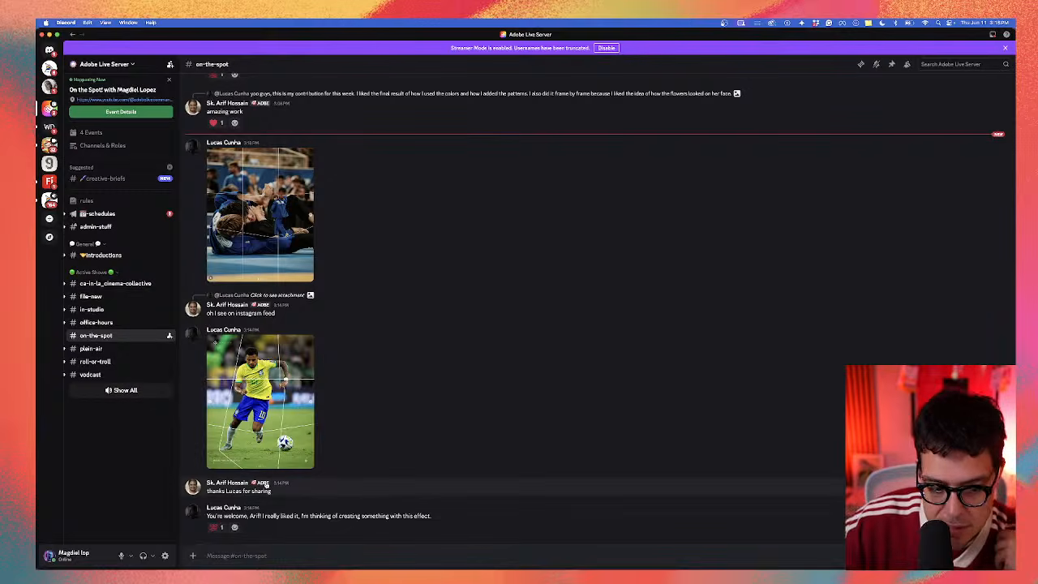
pyautogui.scroll(2, 265, 485)
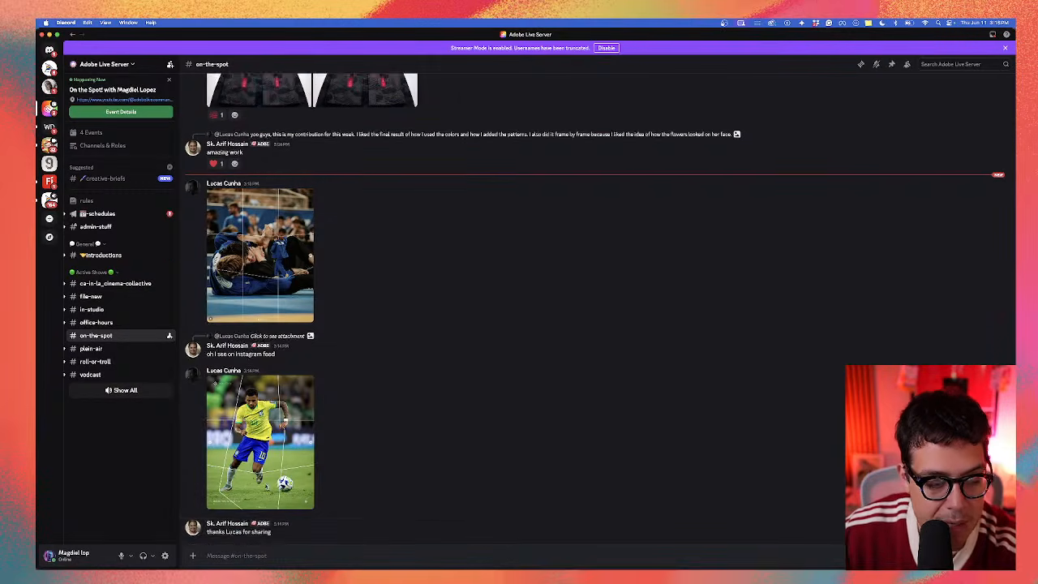
pyautogui.click(238, 498)
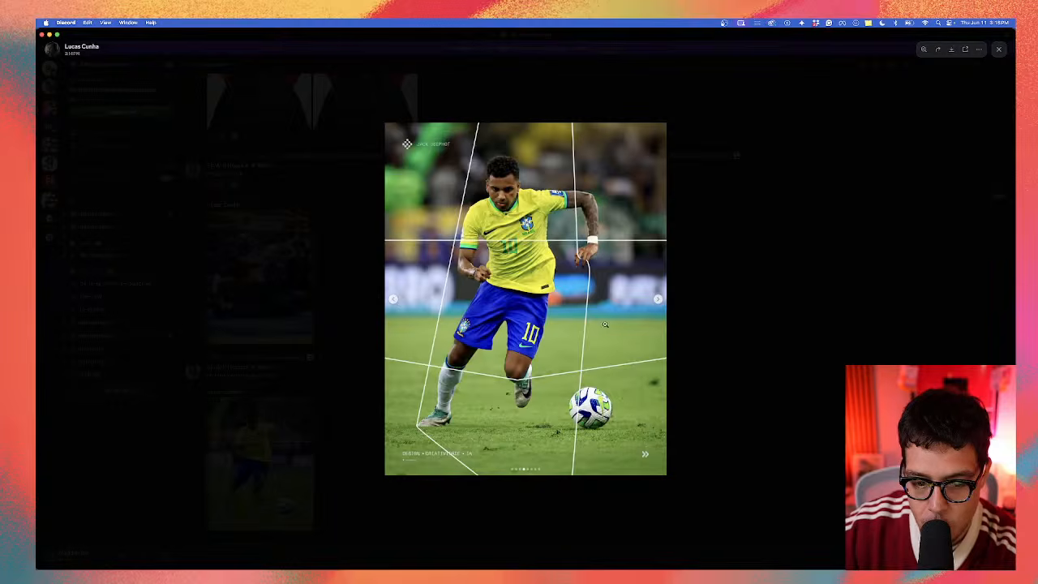
pyautogui.click(716, 356)
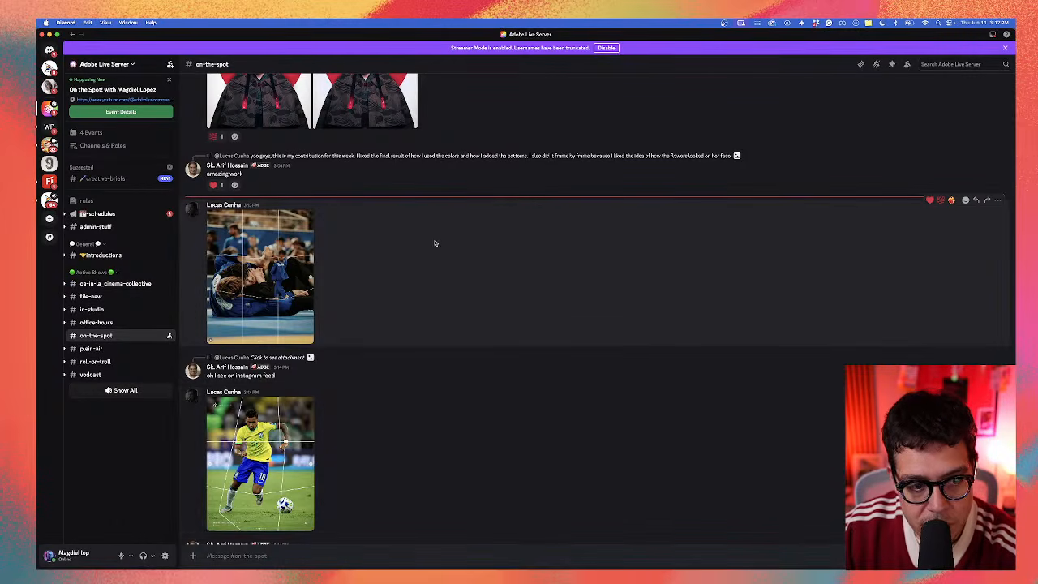
# Step: Switch to Photoshop, merge the ball layer with its blurred copy, and select the result together with the masked player layer
pyautogui.moveTo(596, 565)
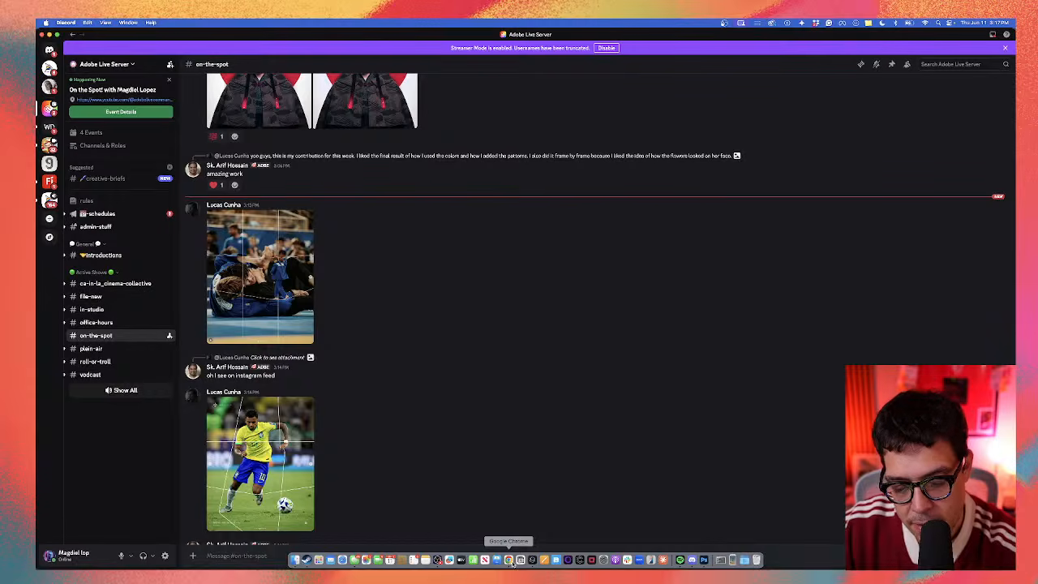
pyautogui.click(704, 560)
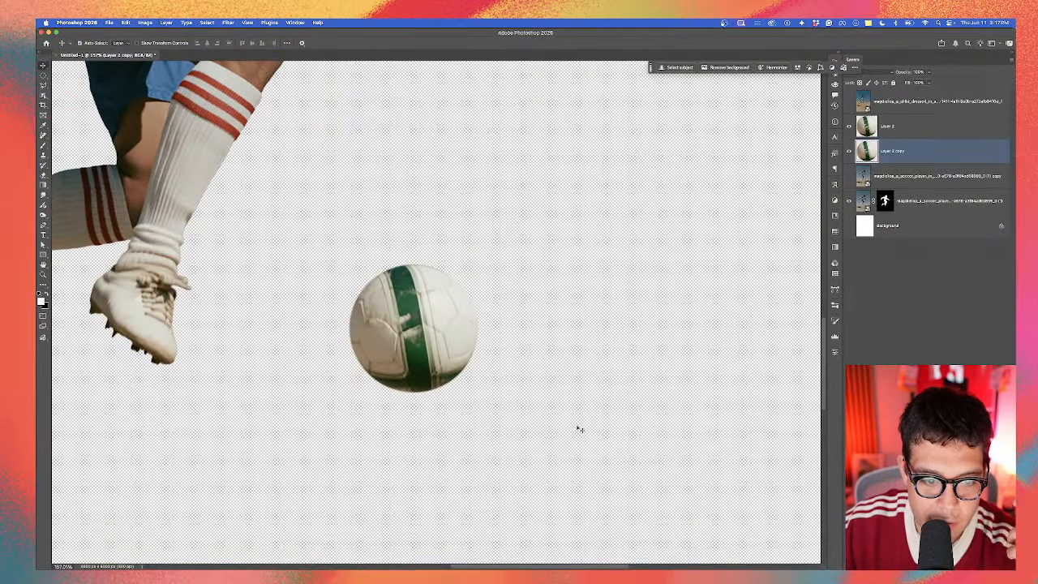
pyautogui.scroll(-5, 203, 304)
pyautogui.moveTo(242, 284); pyautogui.dragTo(437, 371)
pyautogui.keyDown('shift'); pyautogui.click(903, 129); pyautogui.keyUp('shift')
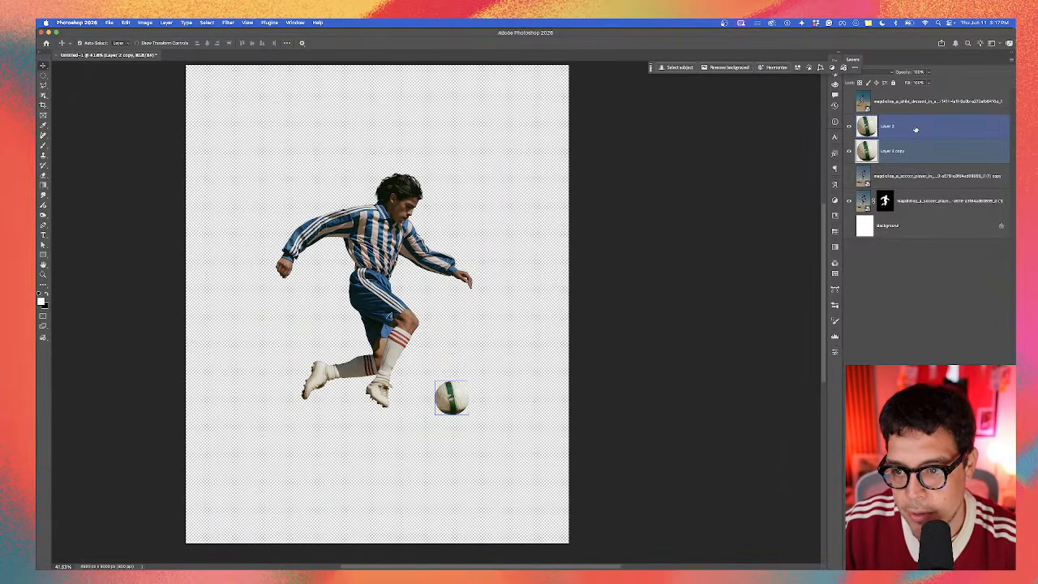
pyautogui.press('super+e')
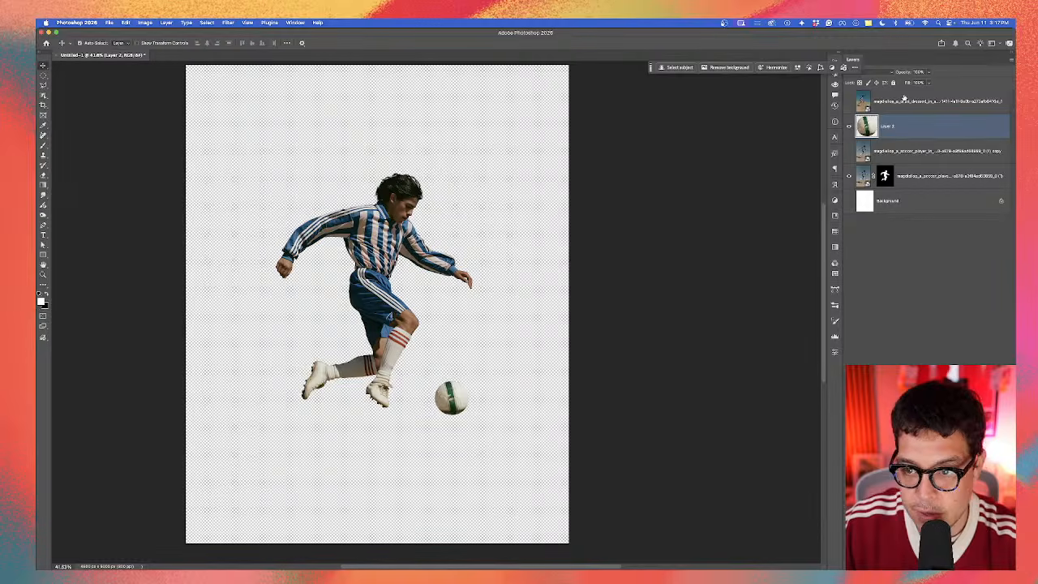
pyautogui.keyDown('super'); pyautogui.click(916, 175); pyautogui.keyUp('super')
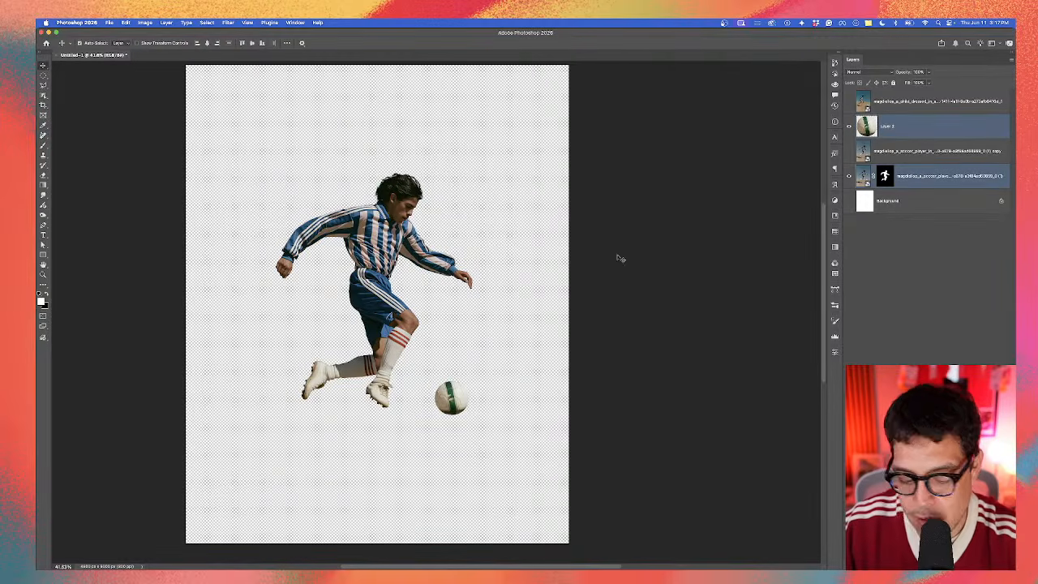
pyautogui.press('super+t')
pyautogui.moveTo(545, 306); pyautogui.dragTo(587, 290)
pyautogui.press('super+z')
pyautogui.press('Return')
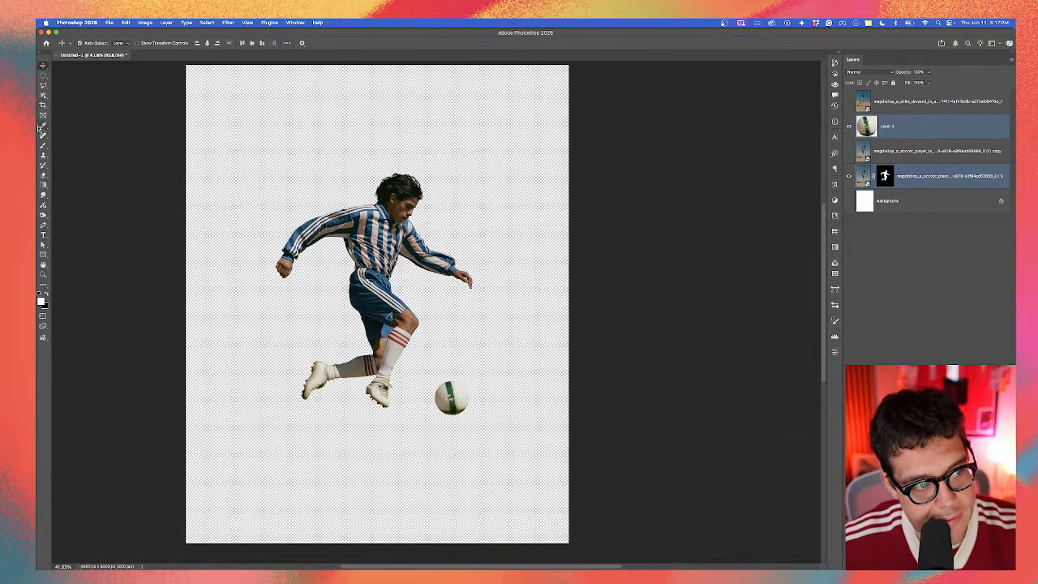
# Step: Move the player and ball together slightly down and to the left, and show the white Background layer
pyautogui.click(43, 225)
pyautogui.scroll(-1, 228, 299)
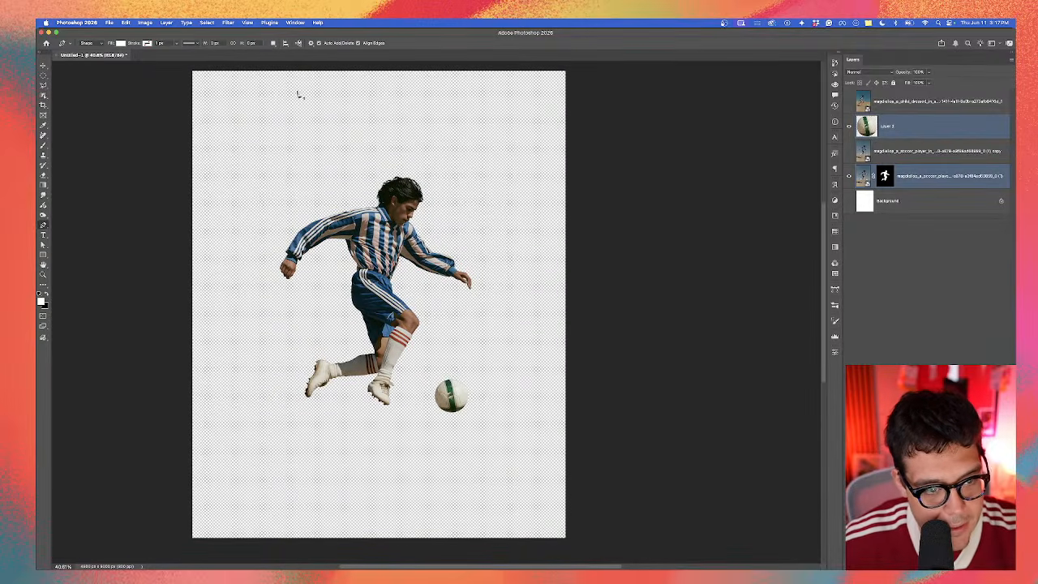
pyautogui.moveTo(523, 565)
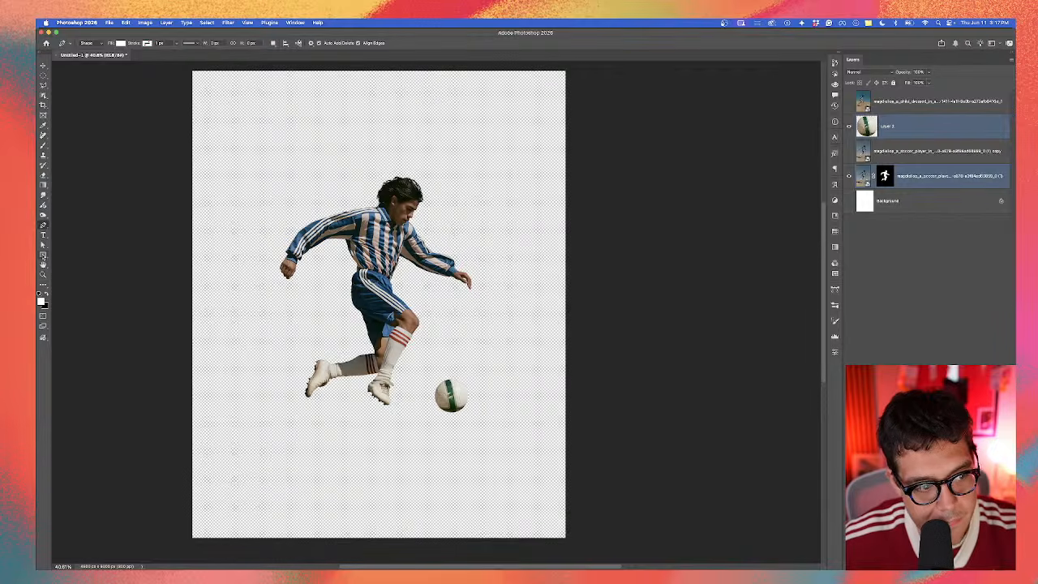
pyautogui.click(43, 255)
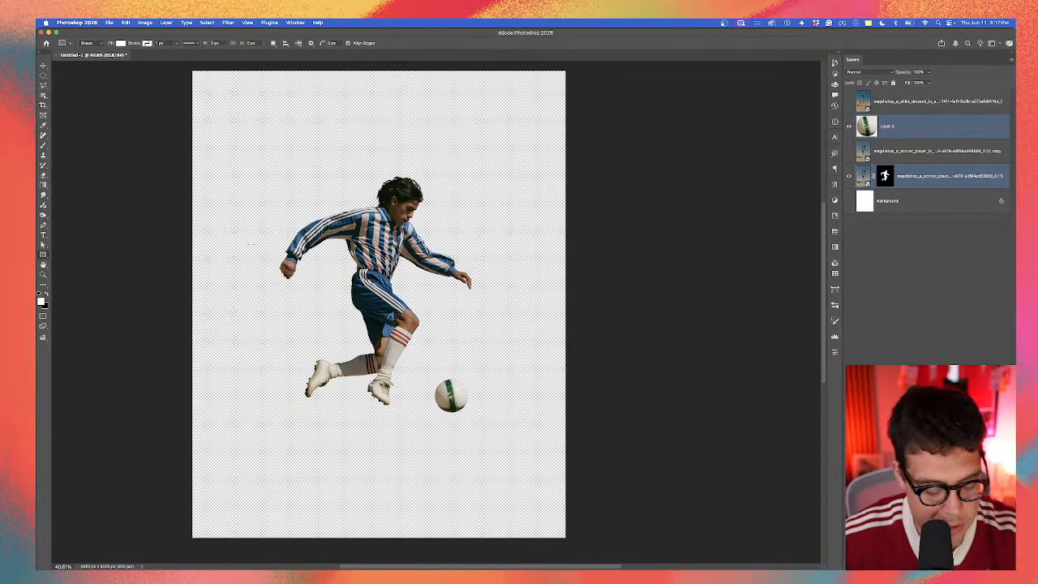
pyautogui.press('v')
pyautogui.moveTo(375, 258); pyautogui.dragTo(365, 264)
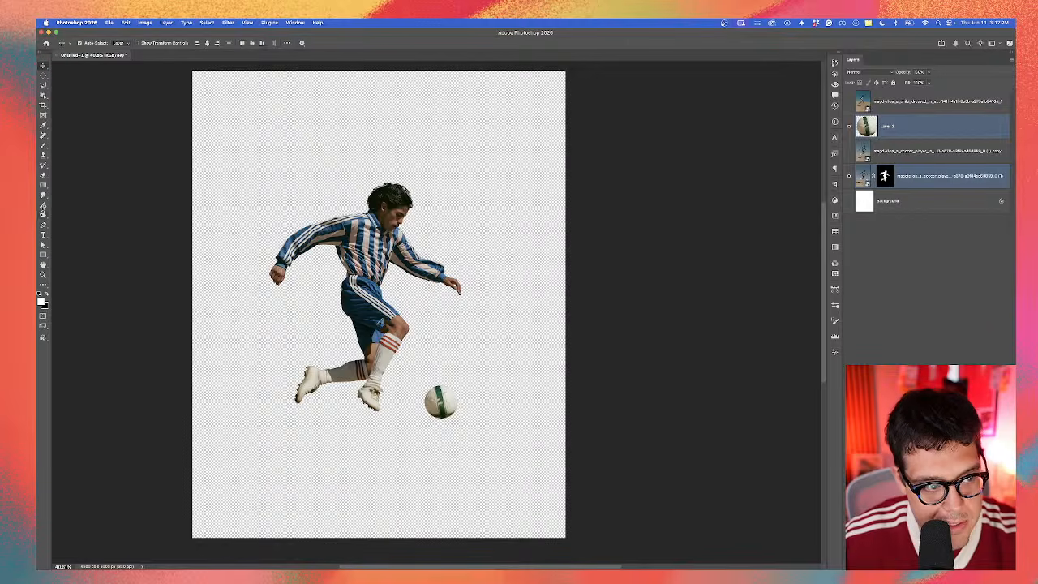
pyautogui.click(848, 201)
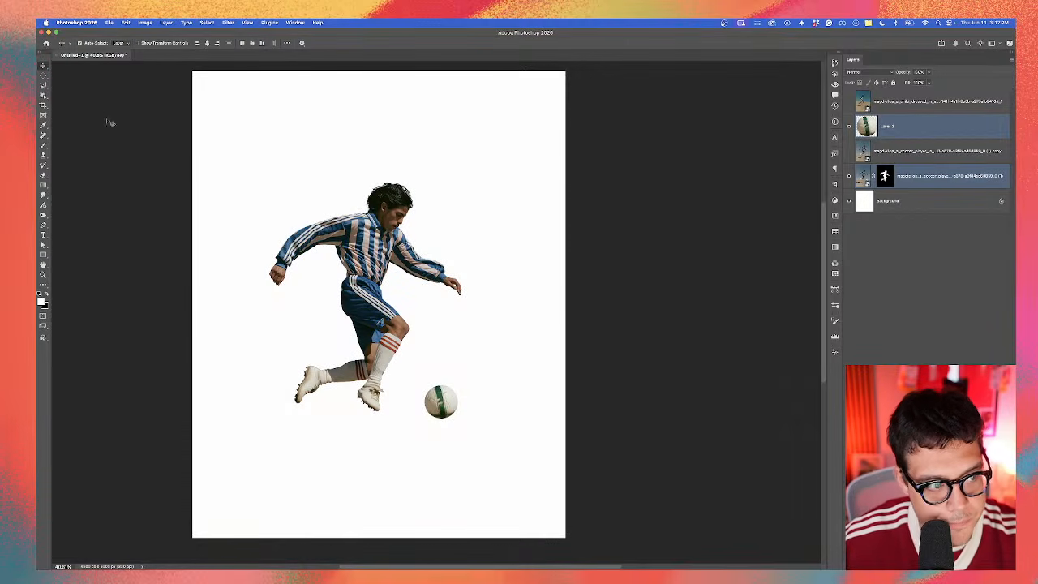
pyautogui.click(44, 225)
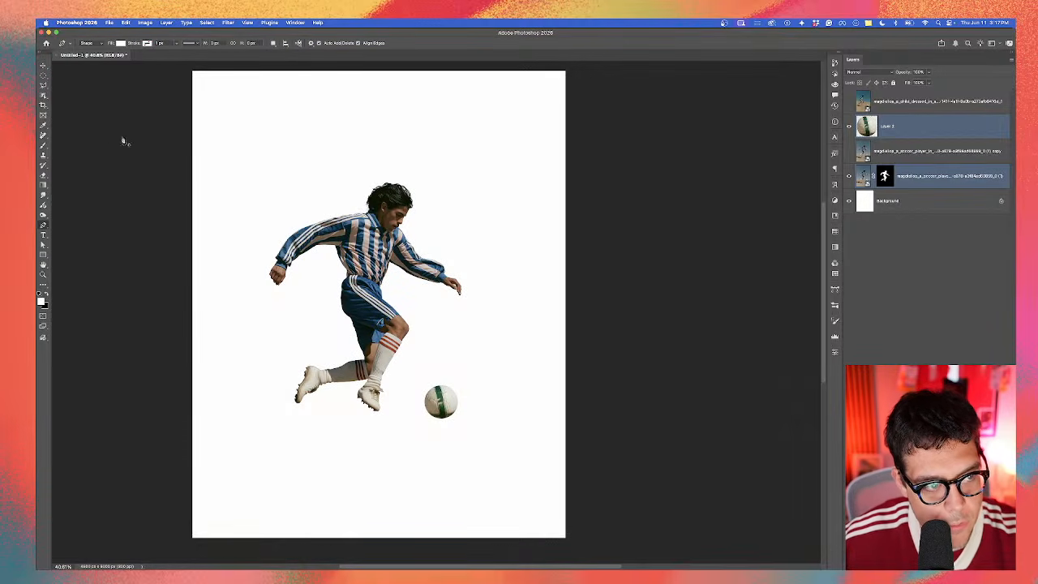
pyautogui.click(291, 66)
pyautogui.click(291, 185)
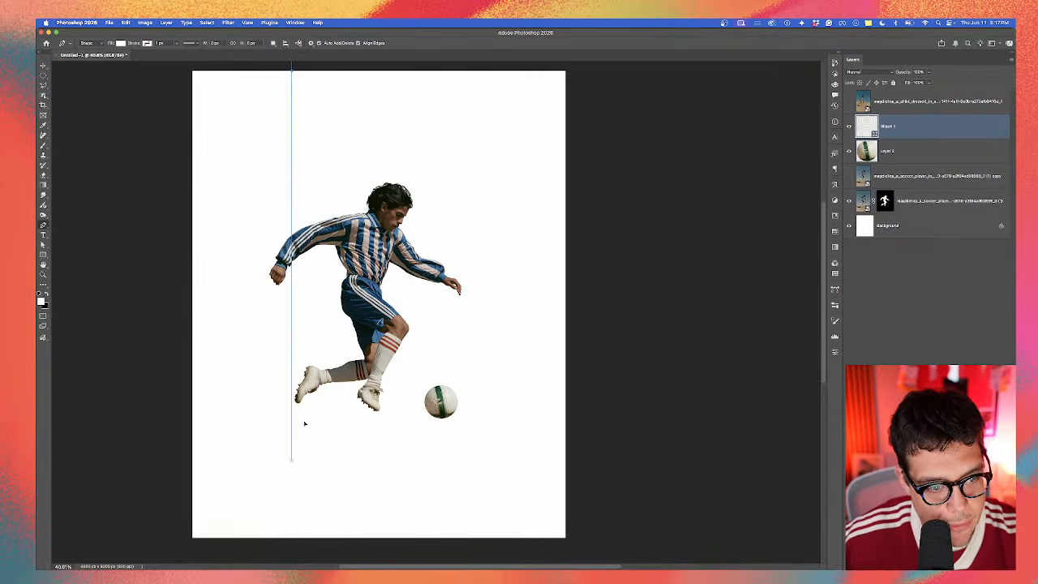
pyautogui.press('super+z')
pyautogui.press('super+z')
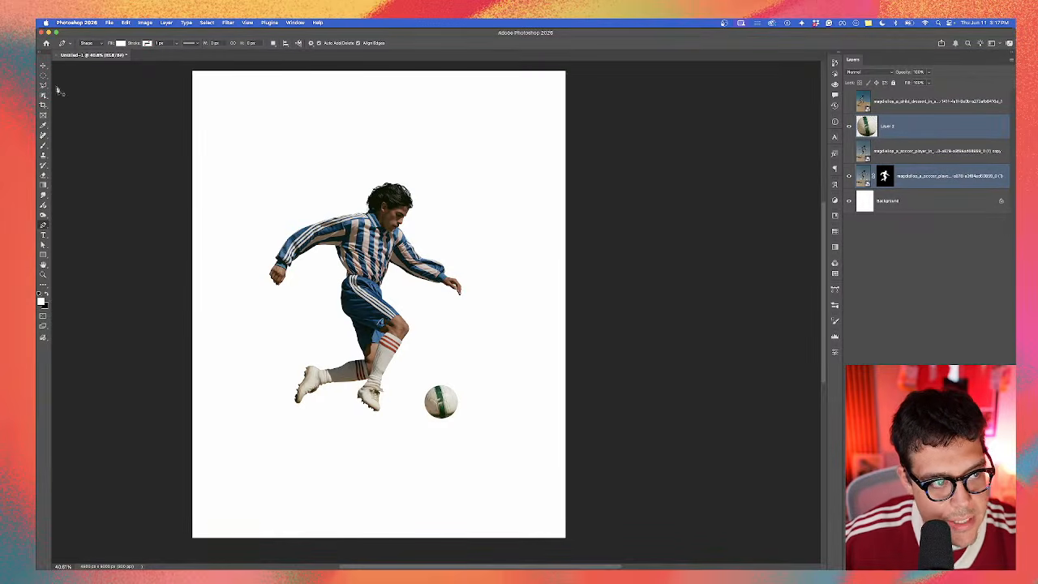
# Step: Draw a vertical line over the full canvas height beside the player's back hand, with no fill and a black stroke
pyautogui.click(44, 225)
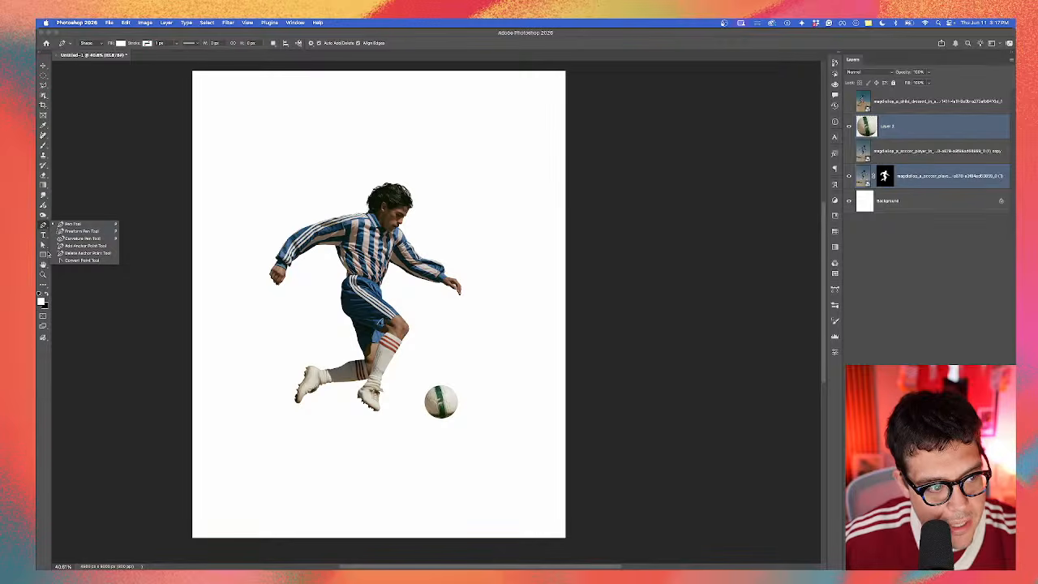
pyautogui.click(43, 254)
pyautogui.click(72, 290)
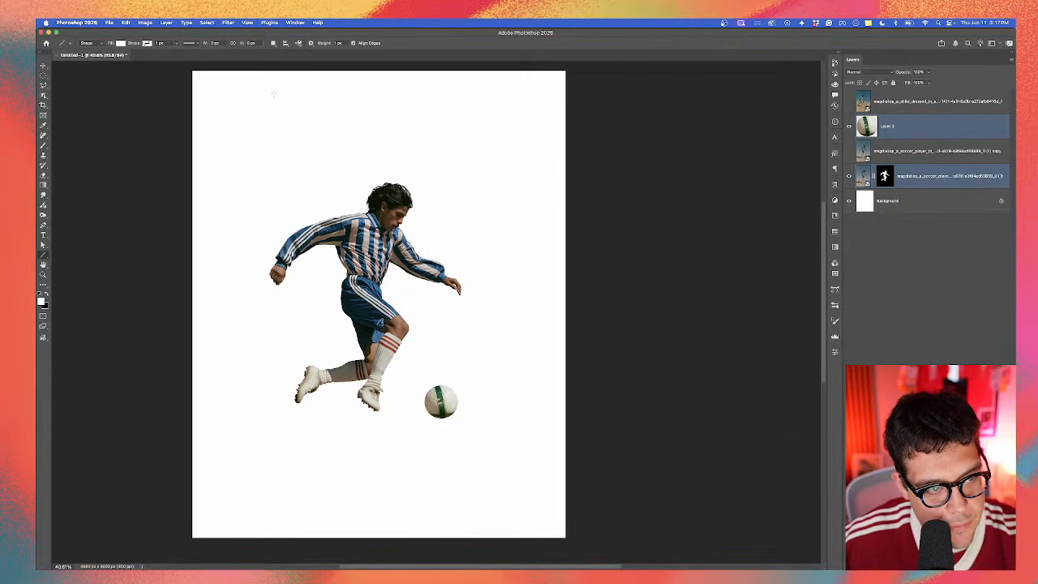
pyautogui.moveTo(281, 70); pyautogui.dragTo(280, 536)
pyautogui.click(120, 43)
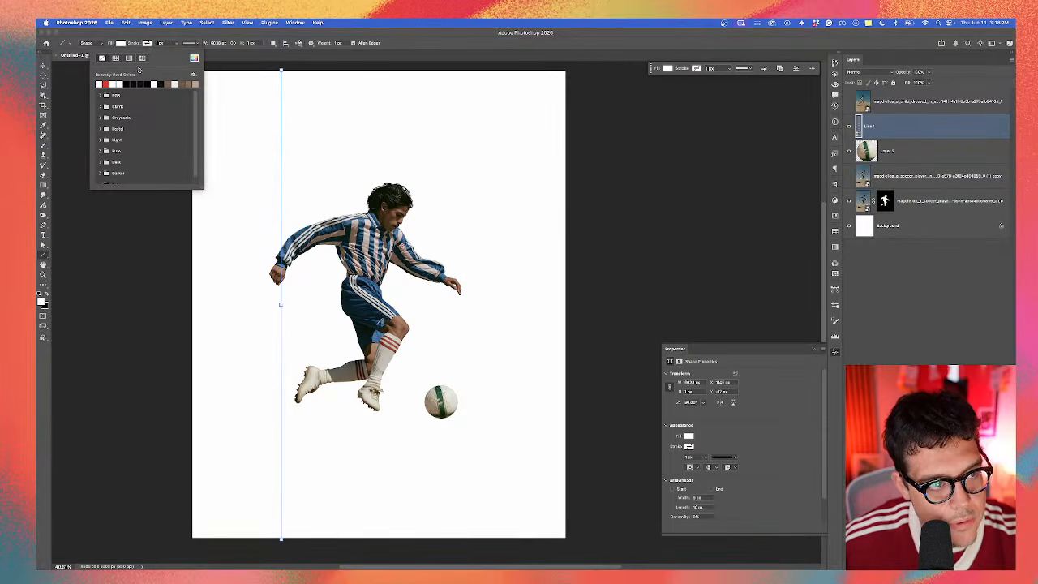
pyautogui.click(43, 65)
# Step: Select only the vertical line's layer and thicken its stroke to about 16 px
pyautogui.click(226, 148)
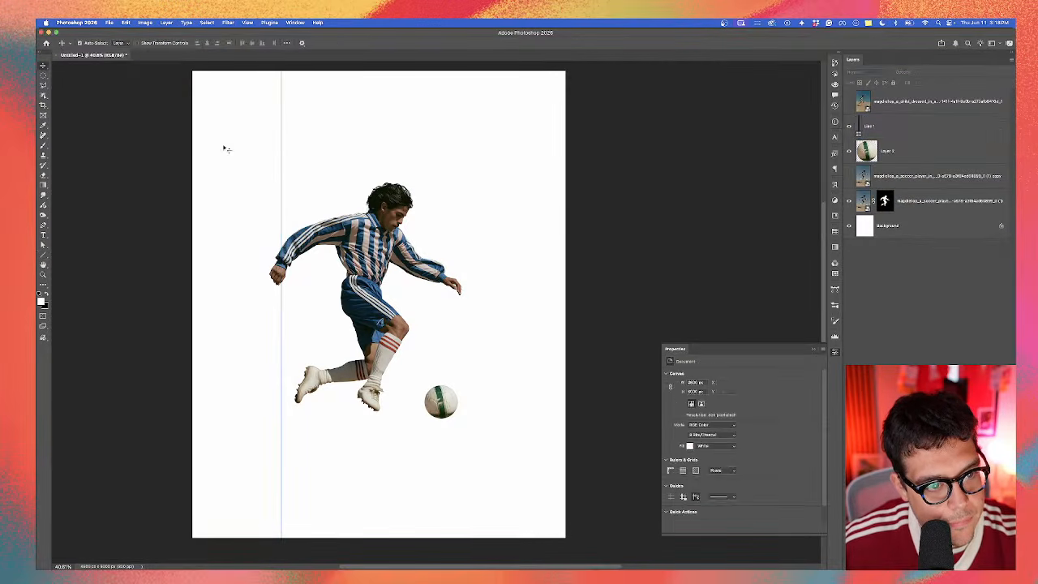
pyautogui.click(285, 162)
pyautogui.keyDown('shift'); pyautogui.click(281, 164); pyautogui.keyUp('shift')
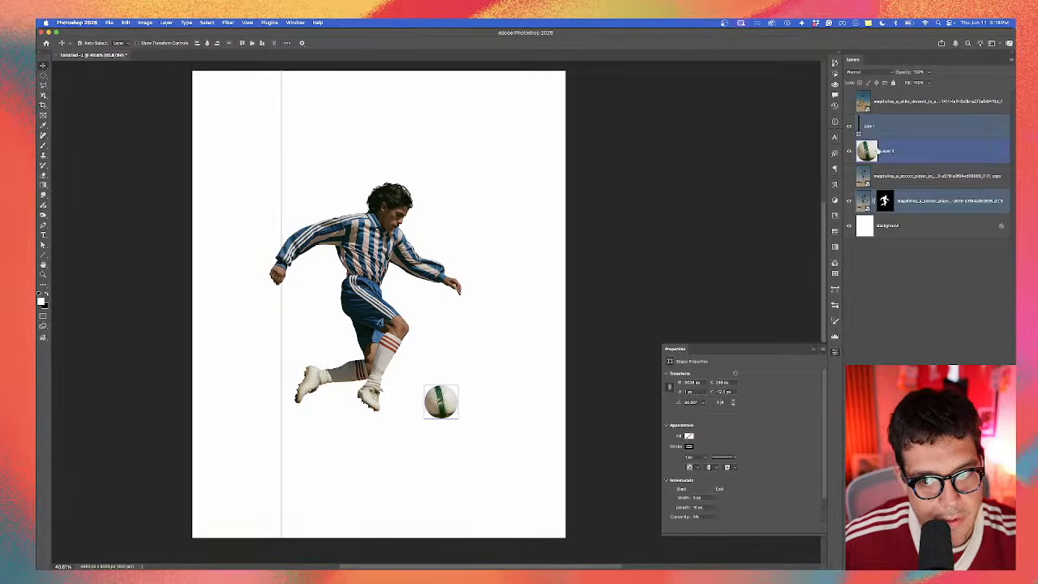
pyautogui.click(891, 126)
pyautogui.click(43, 253)
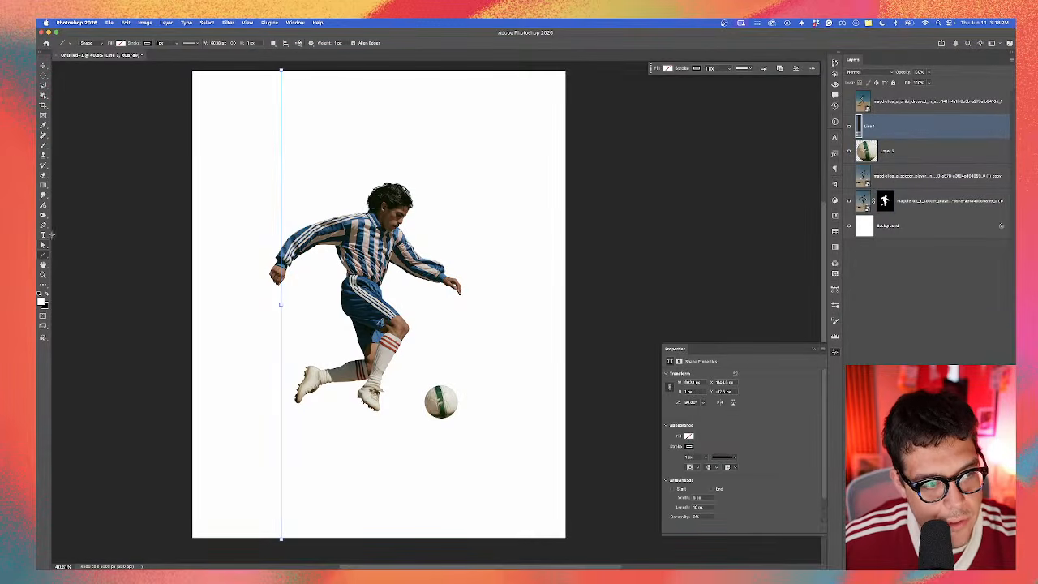
pyautogui.click(175, 43)
pyautogui.moveTo(173, 52); pyautogui.dragTo(179, 53)
pyautogui.click(44, 66)
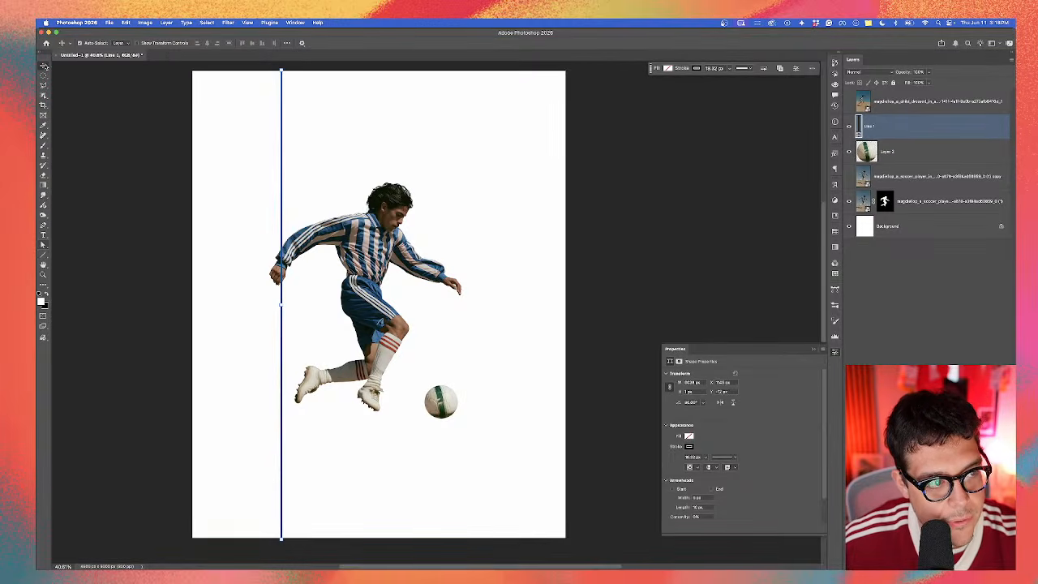
# Step: Duplicate the vertical line to the right and position both lines so they divide the canvas into three columns
pyautogui.click(331, 197)
pyautogui.moveTo(284, 197); pyautogui.dragTo(428, 196)
pyautogui.keyDown('shift'); pyautogui.click(306, 198); pyautogui.keyUp('shift')
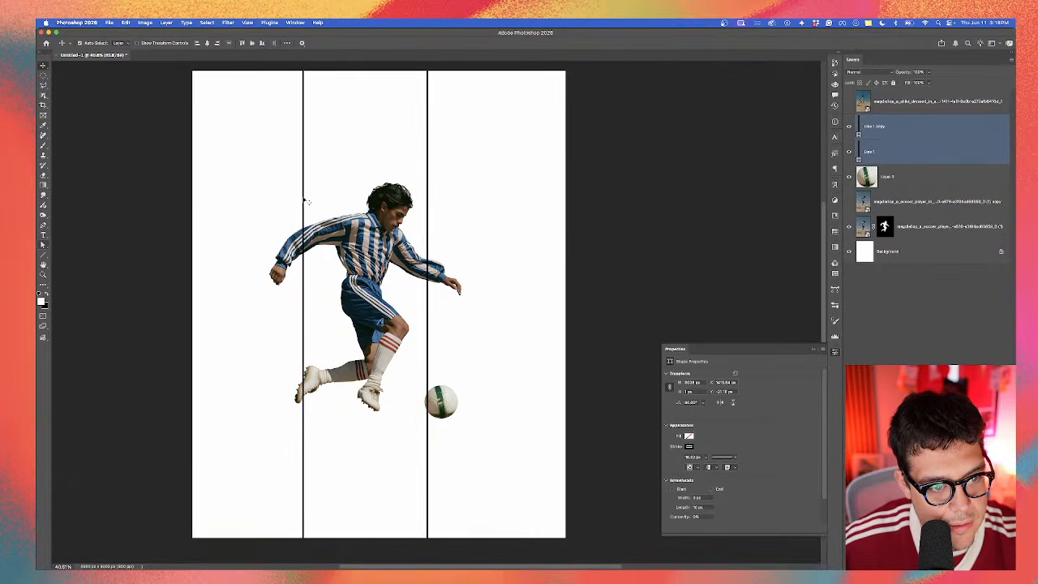
pyautogui.moveTo(306, 198); pyautogui.dragTo(312, 198)
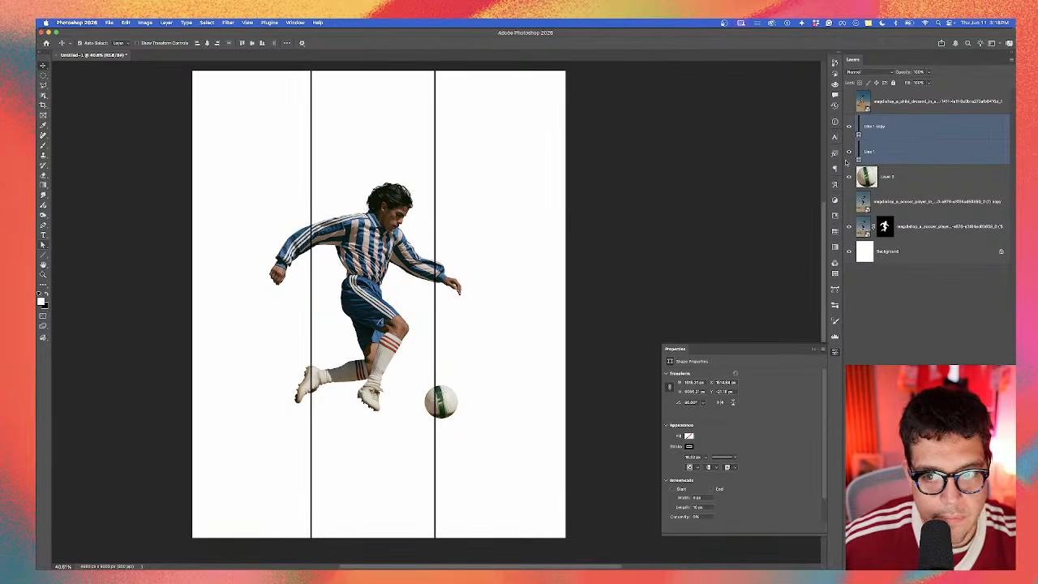
# Step: Duplicate both vertical lines and rotate the copies 90 degrees to form two horizontal lines across the canvas
pyautogui.hotkey('ctrl', 'j')
pyautogui.hotkey('ctrl', 't')
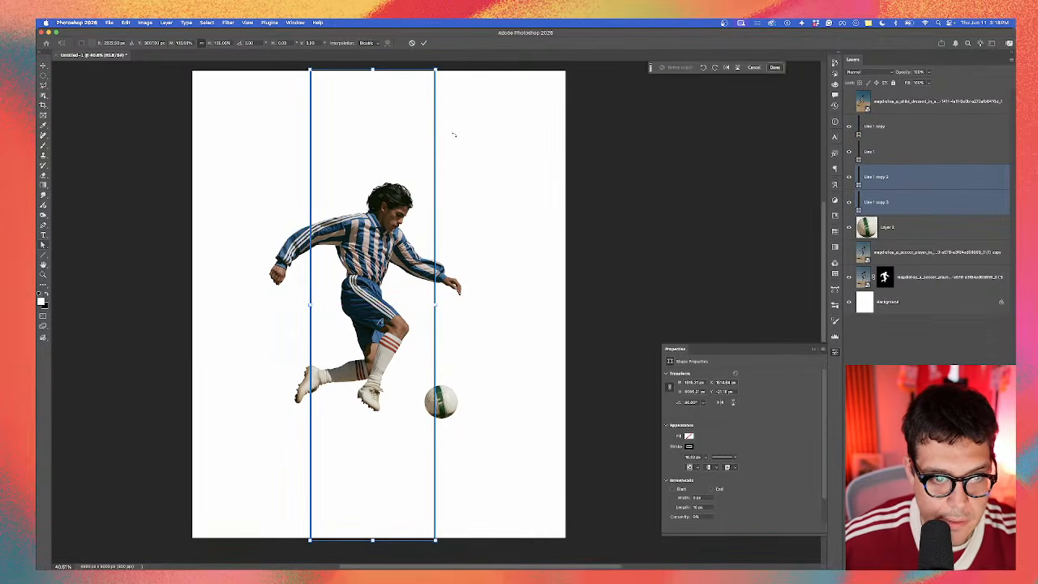
pyautogui.moveTo(454, 134); pyautogui.dragTo(598, 376)
pyautogui.press('Return')
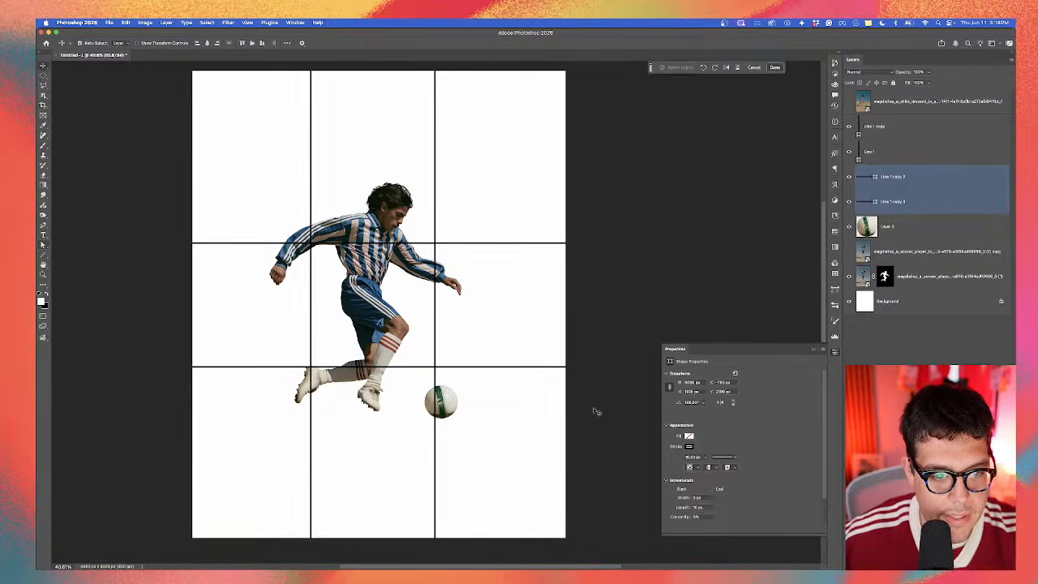
pyautogui.click(636, 232)
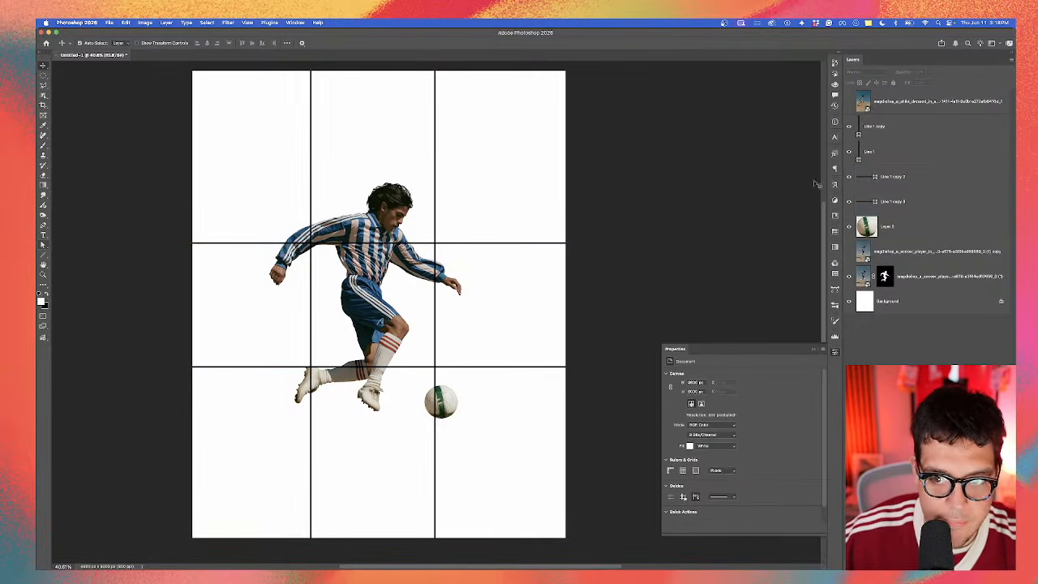
# Step: Select the lower horizontal line's layer and add an anchor point to it below the player's shorts
pyautogui.click(892, 177)
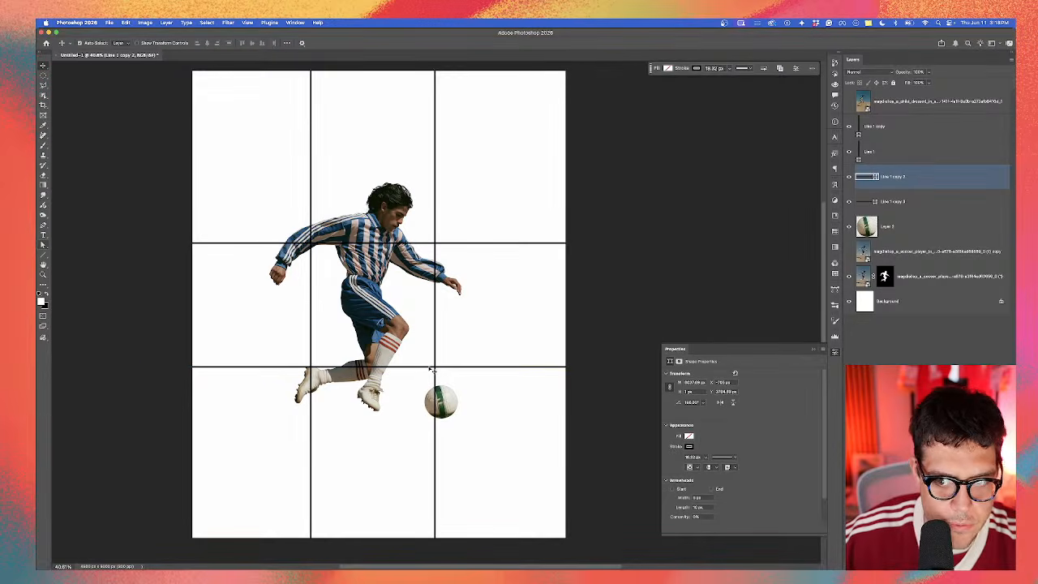
pyautogui.click(44, 226)
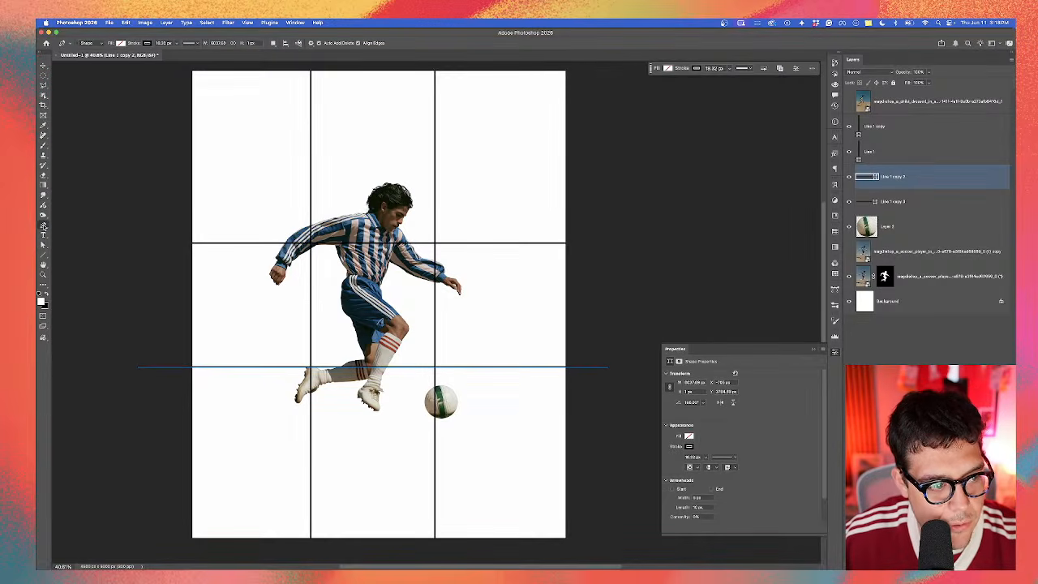
pyautogui.click(44, 227)
pyautogui.click(82, 248)
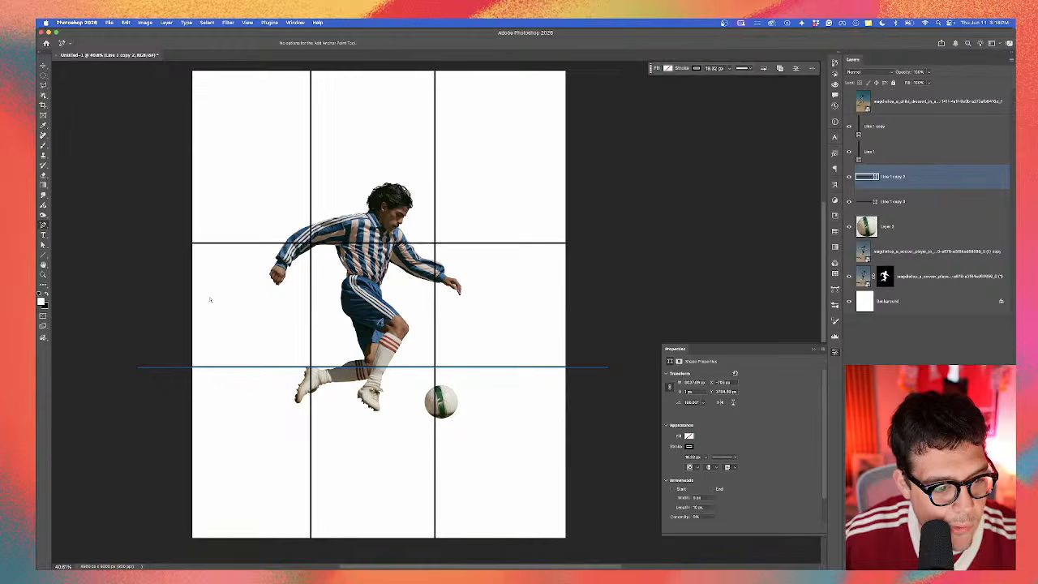
pyautogui.click(389, 368)
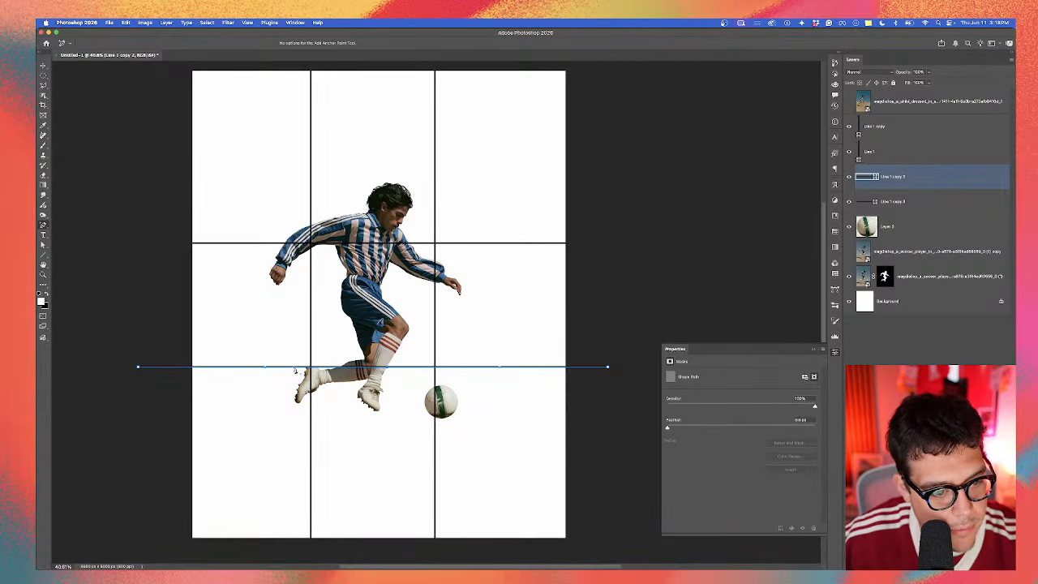
pyautogui.click(44, 245)
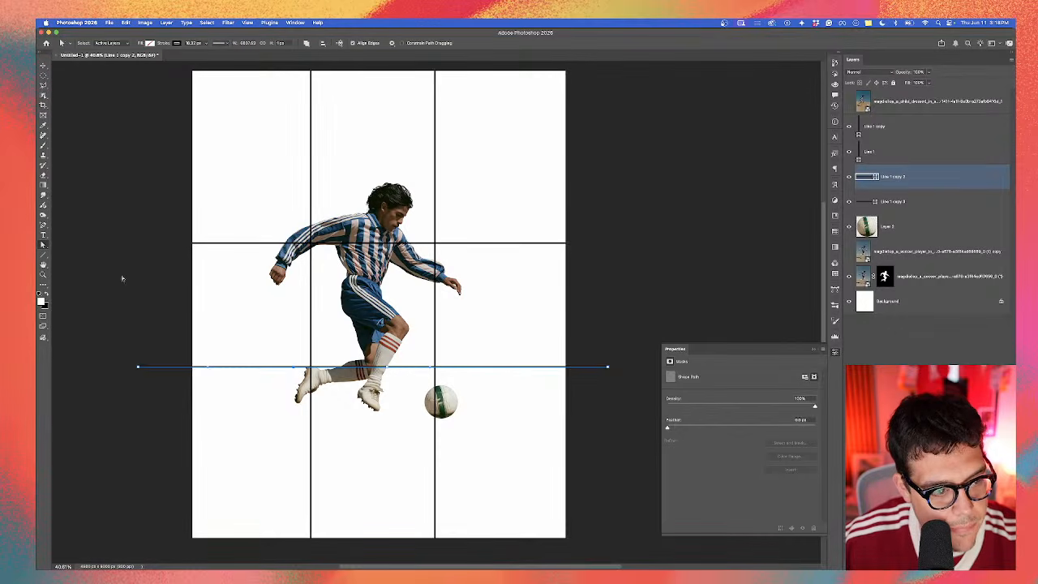
# Step: Try to bend the lower horizontal line by pulling its points down toward the boots, undoing the attempts and the added point
pyautogui.moveTo(387, 368); pyautogui.dragTo(381, 409)
pyautogui.press('super+z')
pyautogui.moveTo(390, 371); pyautogui.dragTo(383, 405)
pyautogui.press('super+z')
pyautogui.press('super+z')
pyautogui.press('super+z')
pyautogui.press('super+z')
pyautogui.moveTo(499, 368); pyautogui.dragTo(490, 410)
pyautogui.press('super+z')
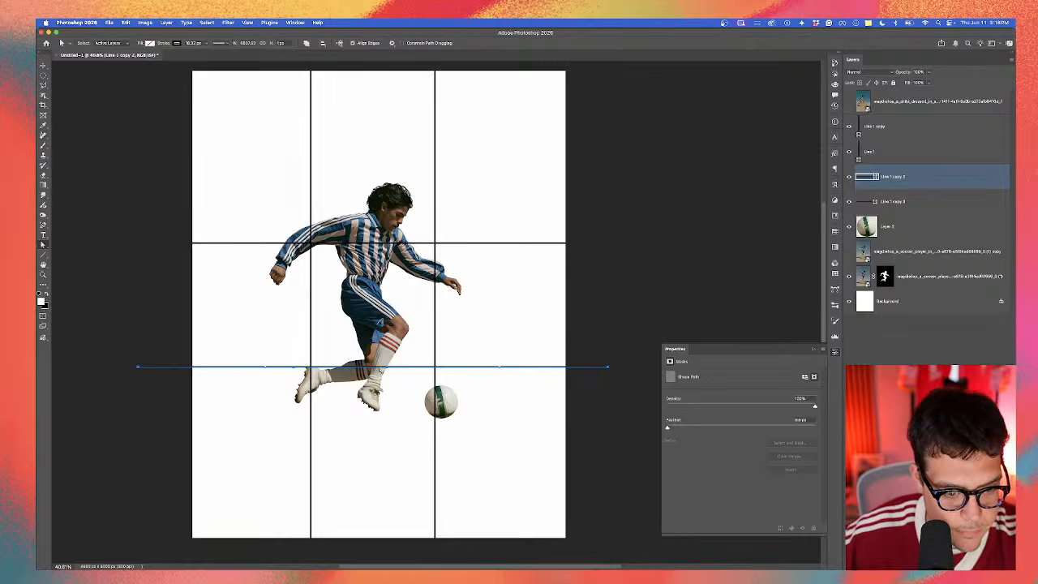
pyautogui.press('BackSpace')
pyautogui.press('super+z')
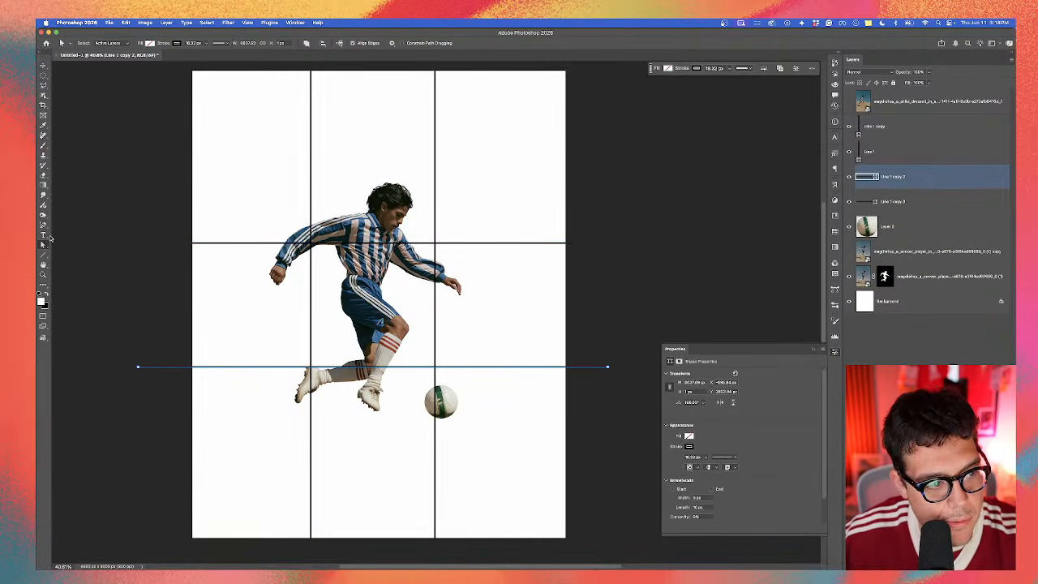
# Step: Add an anchor point near the middle of the lower horizontal line and pull it down to the player's front boot
pyautogui.click(44, 245)
pyautogui.click(43, 226)
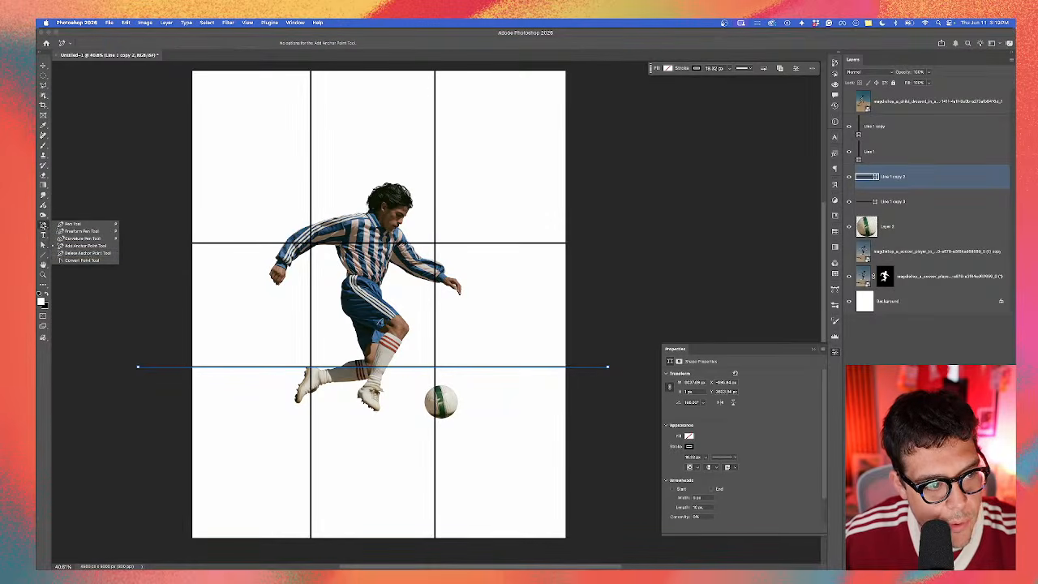
pyautogui.moveTo(87, 254); pyautogui.dragTo(81, 260)
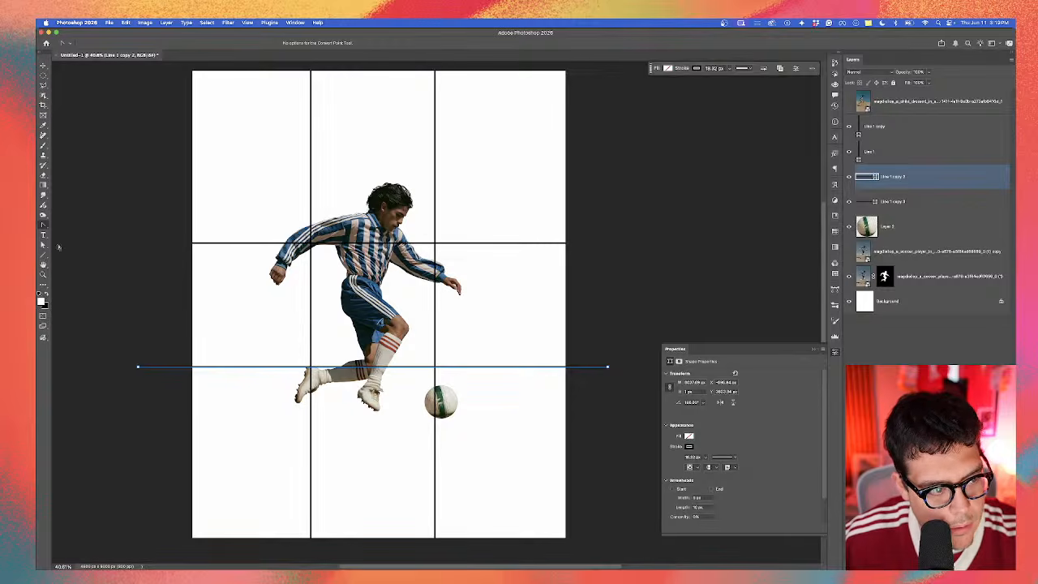
pyautogui.moveTo(46, 228); pyautogui.dragTo(79, 247)
pyautogui.click(384, 367)
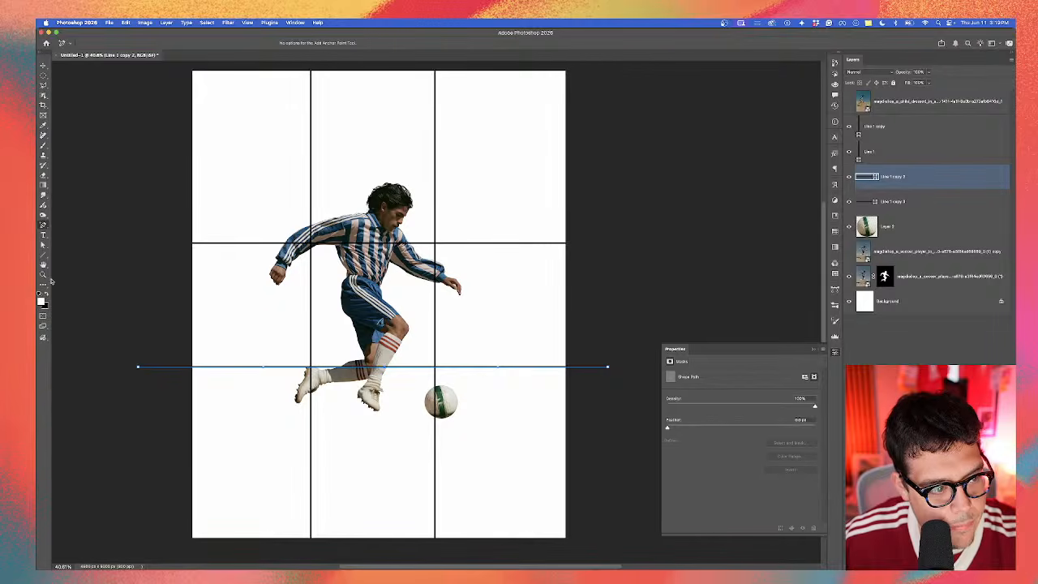
pyautogui.click(44, 245)
pyautogui.moveTo(384, 370); pyautogui.dragTo(378, 412)
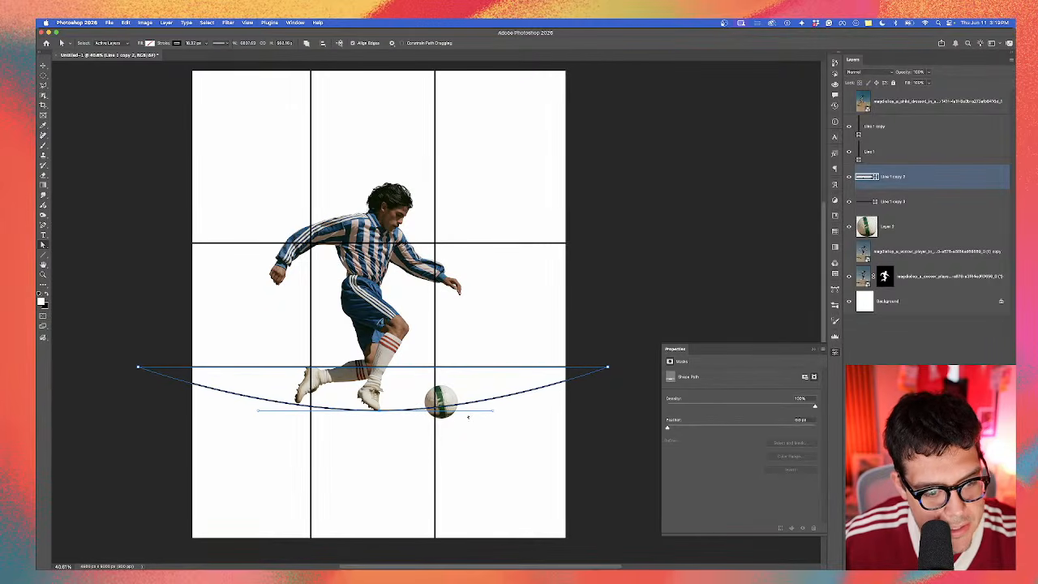
# Step: Collapse both curve handles of the middle anchor point to turn the curved line into a sharp V-shaped bend
pyautogui.moveTo(491, 413); pyautogui.dragTo(377, 409)
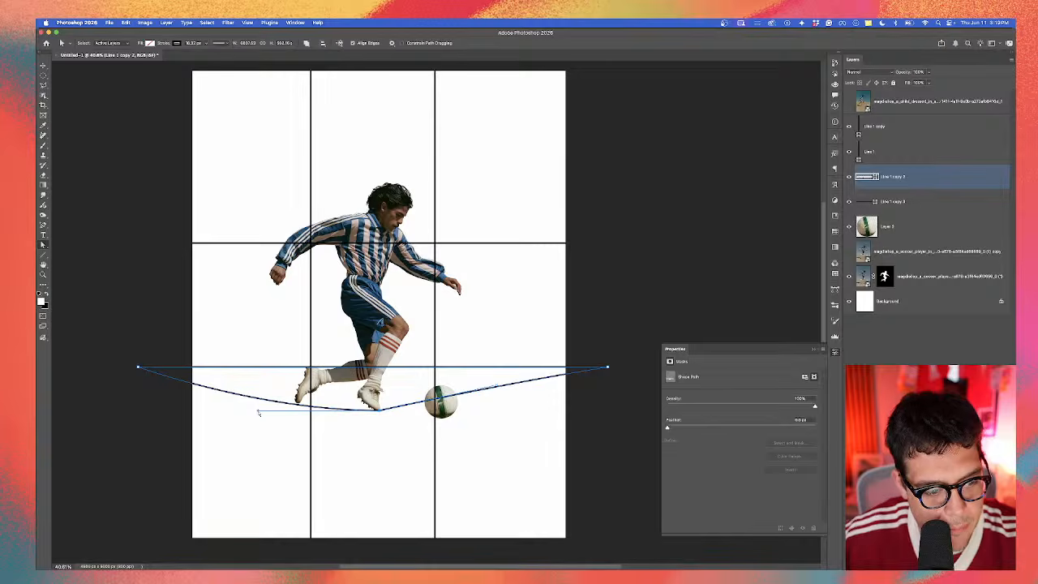
pyautogui.moveTo(258, 413)
pyautogui.mouseDown()
pyautogui.moveTo(259, 390)
pyautogui.moveTo(257, 410)
pyautogui.mouseUp()
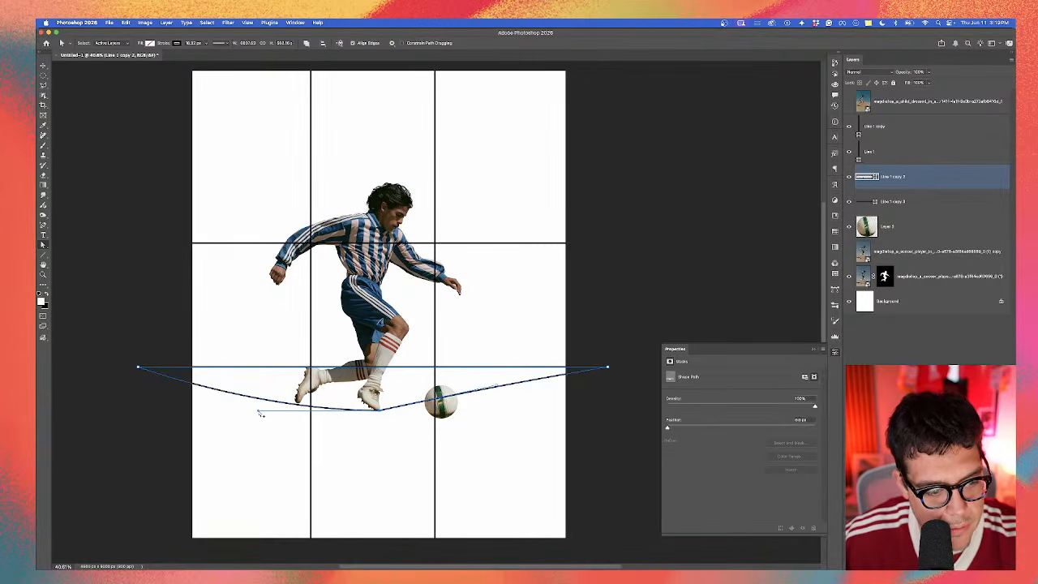
pyautogui.moveTo(259, 411); pyautogui.dragTo(256, 387)
# Step: Try moving the bent line further down the canvas, and undo the move
pyautogui.press('v')
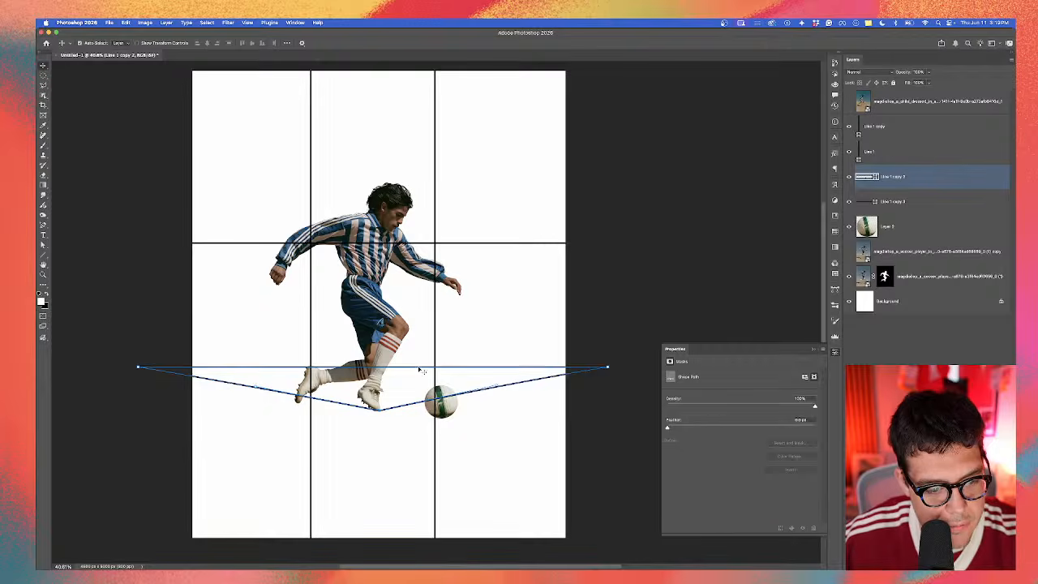
pyautogui.moveTo(457, 368); pyautogui.dragTo(459, 386)
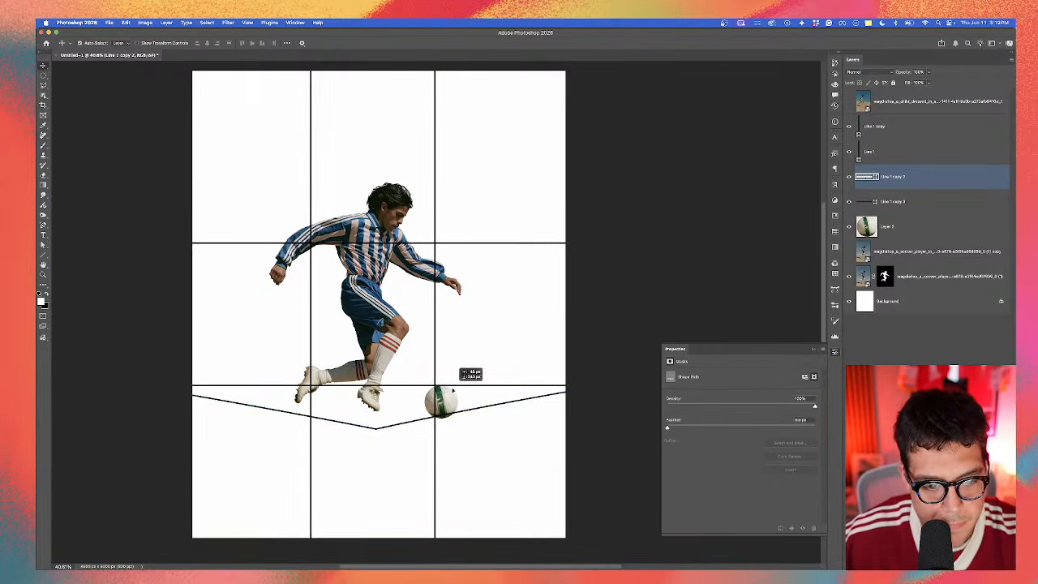
pyautogui.press('super+z')
# Step: Remove the leftover straight segment of the lower line's path, keeping only the V-shaped bend
pyautogui.click(44, 245)
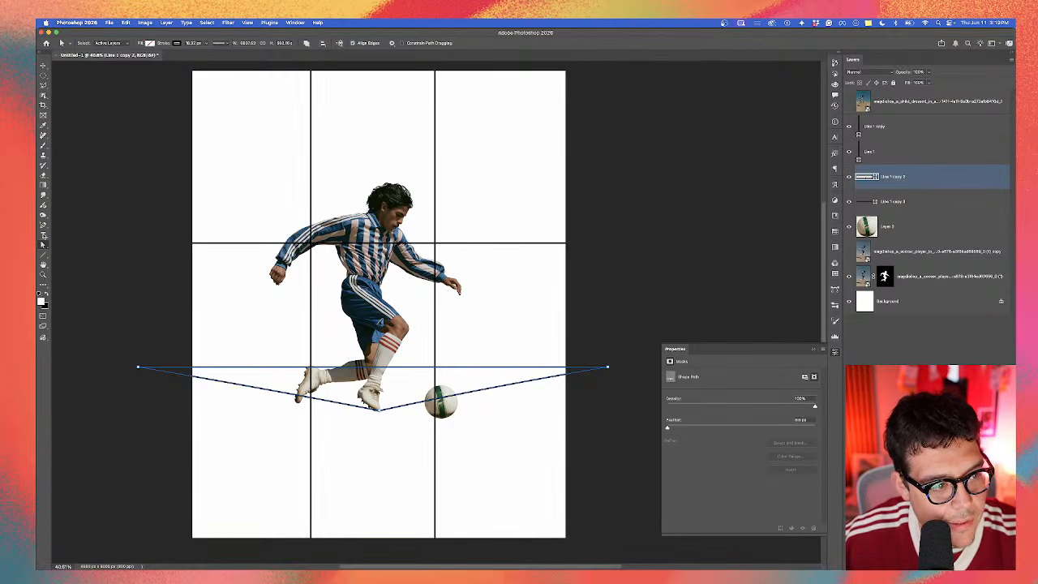
pyautogui.click(44, 226)
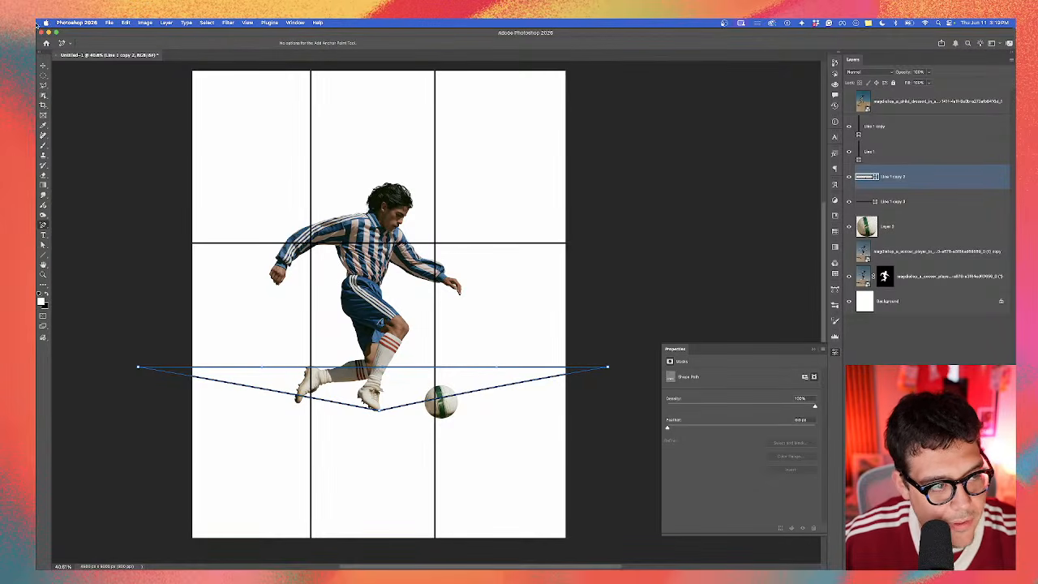
pyautogui.click(45, 247)
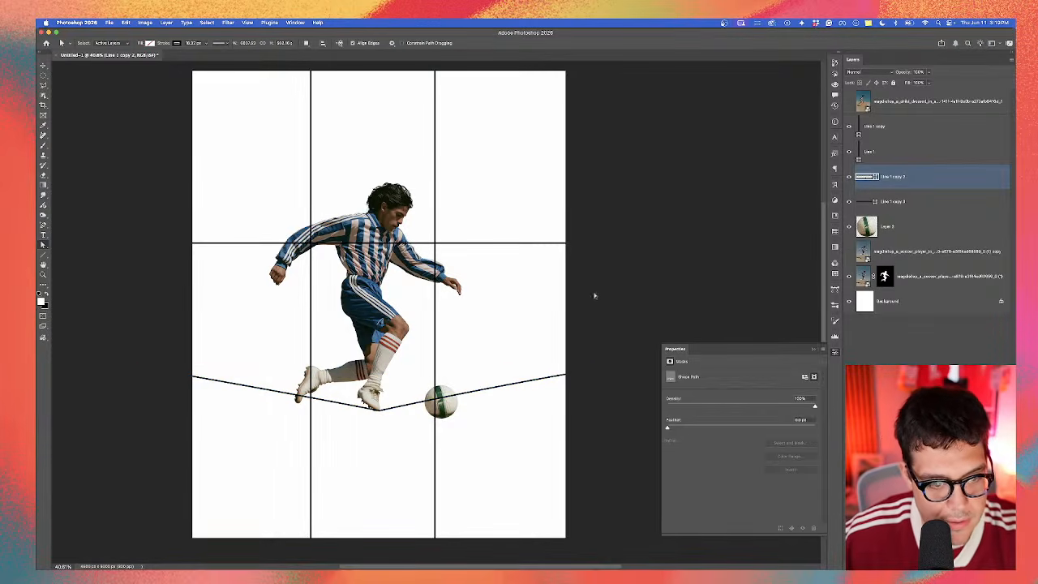
# Step: Try moving the upper horizontal line higher on the canvas, and undo the move
pyautogui.scroll(-1, 487, 276)
pyautogui.press('v')
pyautogui.moveTo(457, 250); pyautogui.dragTo(452, 214)
pyautogui.press('super+z')
# Step: Examine how the bent line and grid relate to the player and ball, both close up and as a whole
pyautogui.scroll(-2, 442, 292)
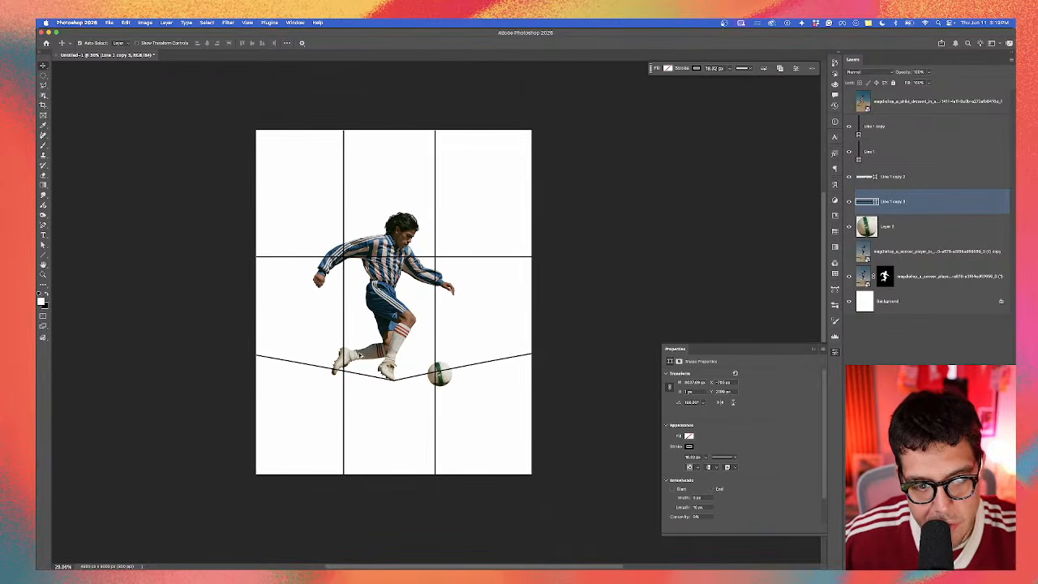
pyautogui.scroll(4, 360, 355)
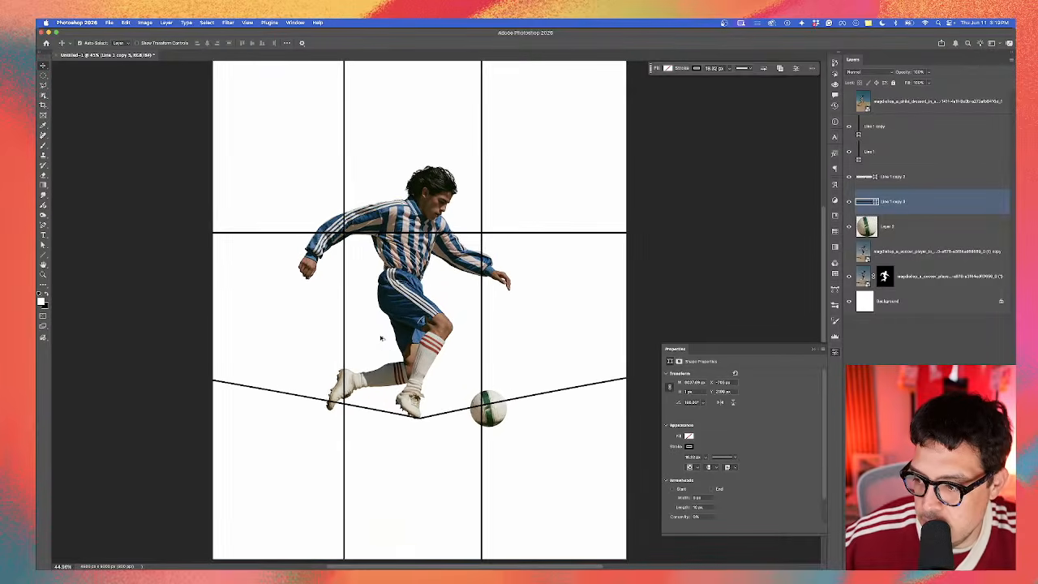
pyautogui.scroll(-2, 380, 337)
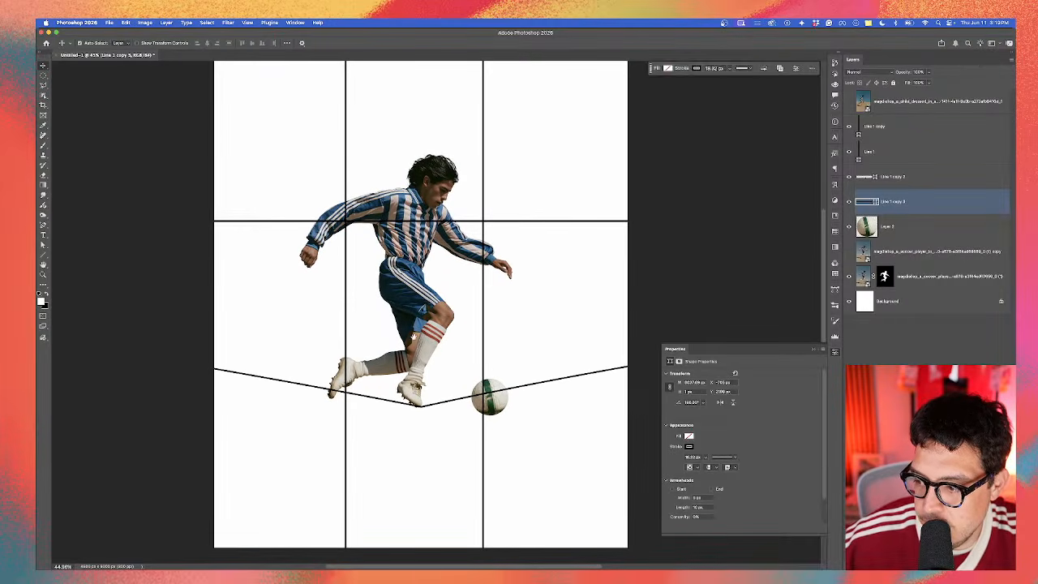
pyautogui.hscroll(2, 414, 336)
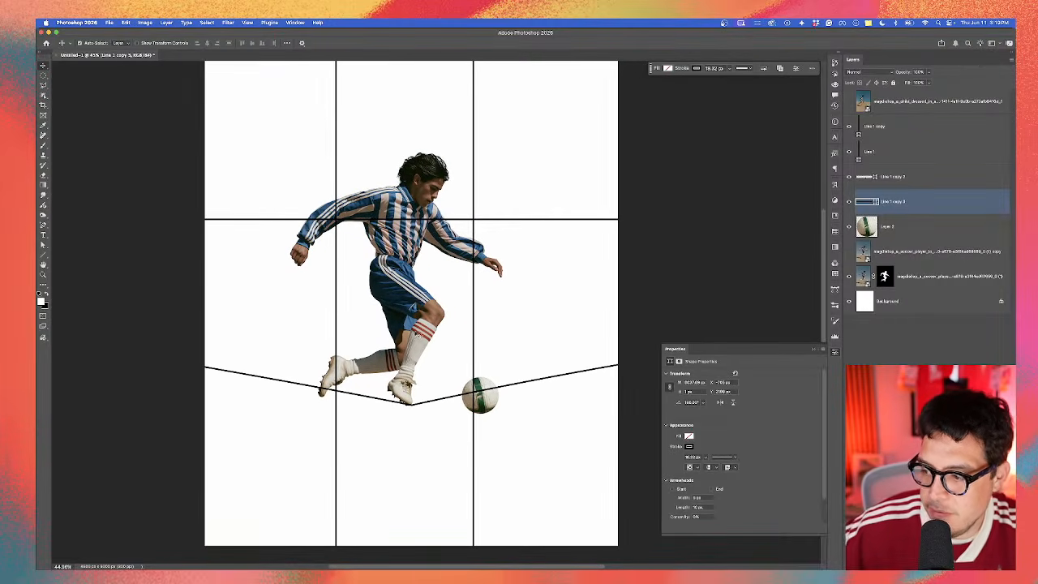
pyautogui.scroll(-1, 413, 336)
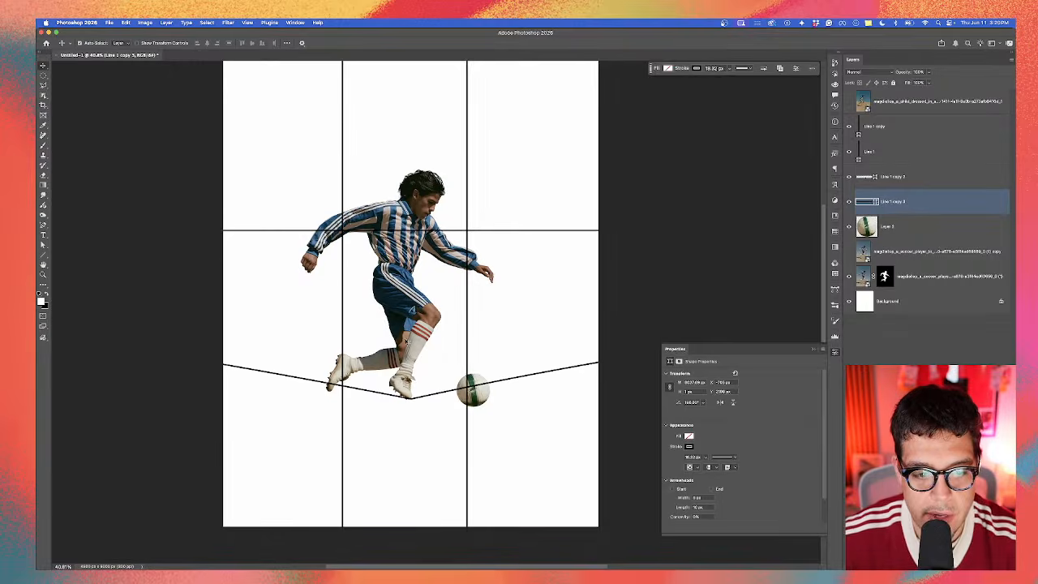
pyautogui.scroll(-2, 519, 259)
pyautogui.scroll(3, 398, 163)
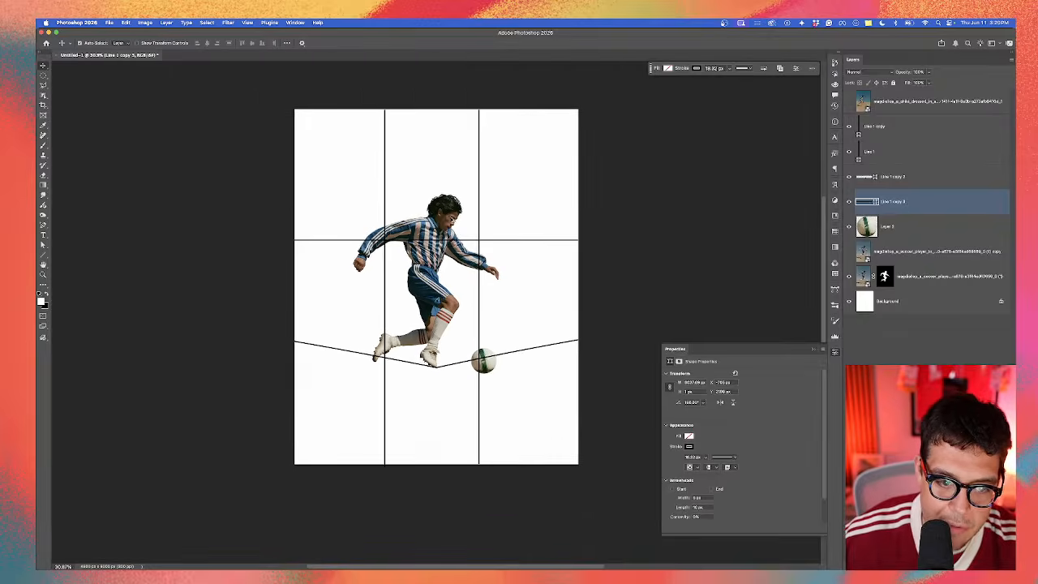
pyautogui.scroll(1, 500, 302)
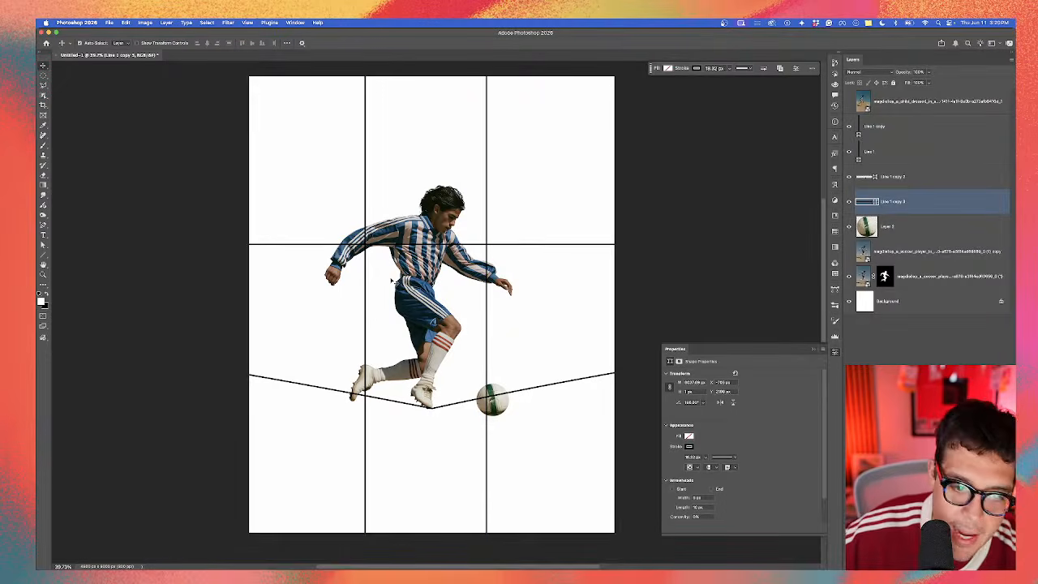
# Step: Group the four line layers and hide the group
pyautogui.keyDown('super'); pyautogui.click(891, 126); pyautogui.keyUp('super')
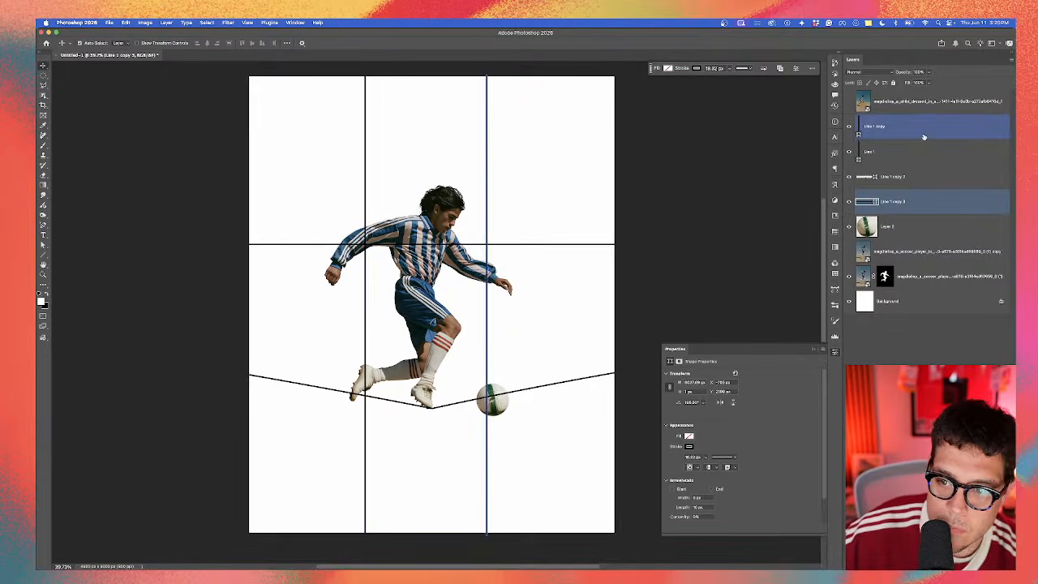
pyautogui.keyDown('shift'); pyautogui.click(900, 202); pyautogui.keyUp('shift')
pyautogui.press('super+g')
pyautogui.click(849, 120)
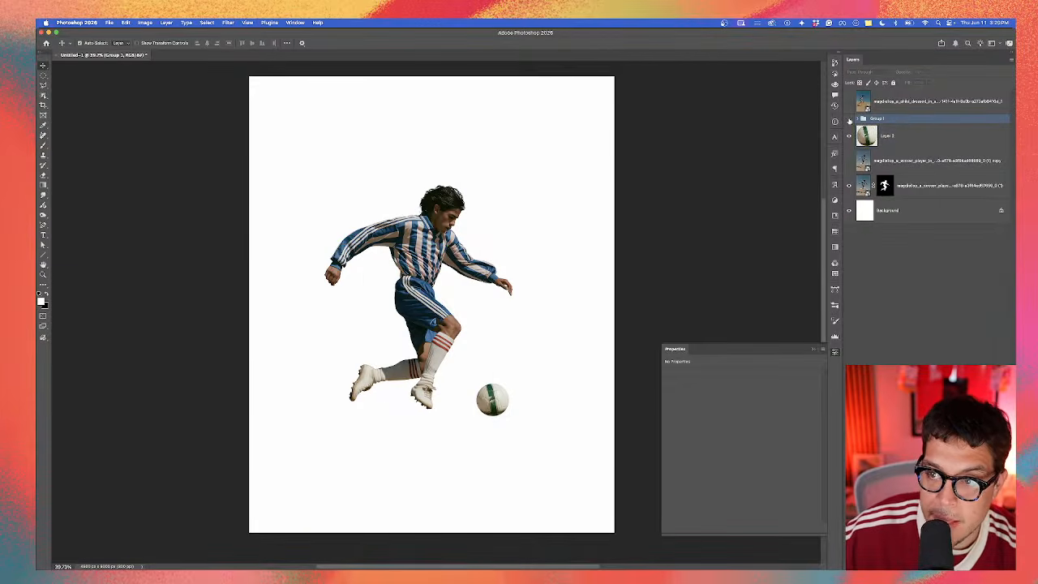
# Step: Switch to Chrome and refresh the Pinterest feed for new design references
pyautogui.hotkey('ctrl', 'Up')
pyautogui.click(691, 379)
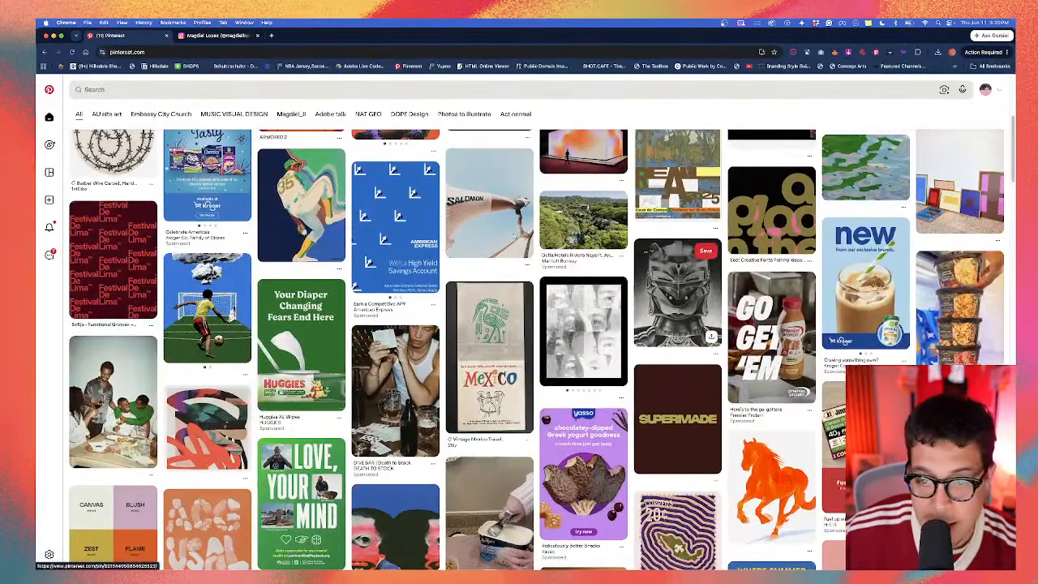
pyautogui.press('super+r')
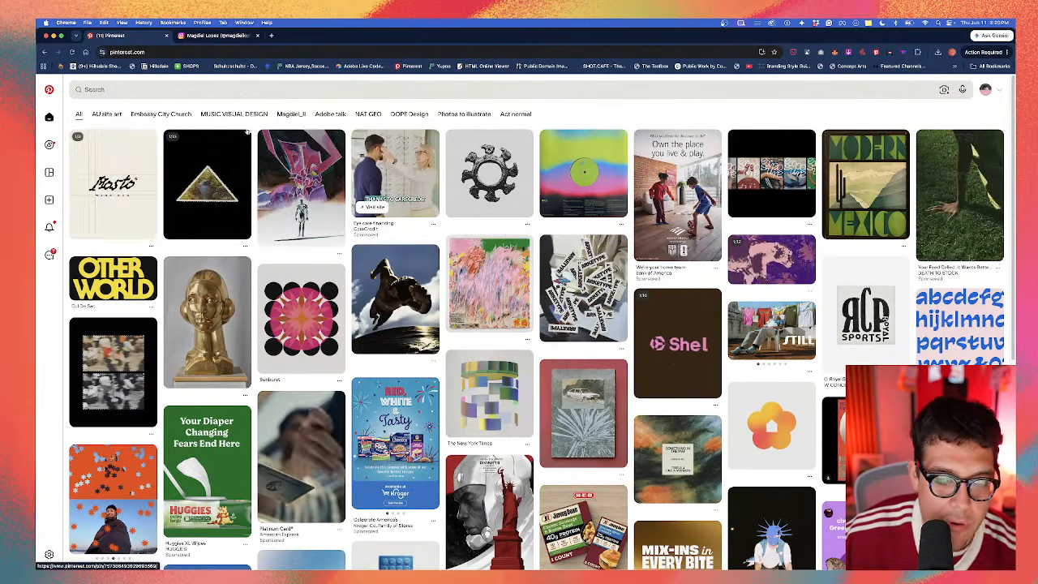
# Step: Search Google for "worldcup branding" in a new browser tab and show the image results
pyautogui.click(272, 35)
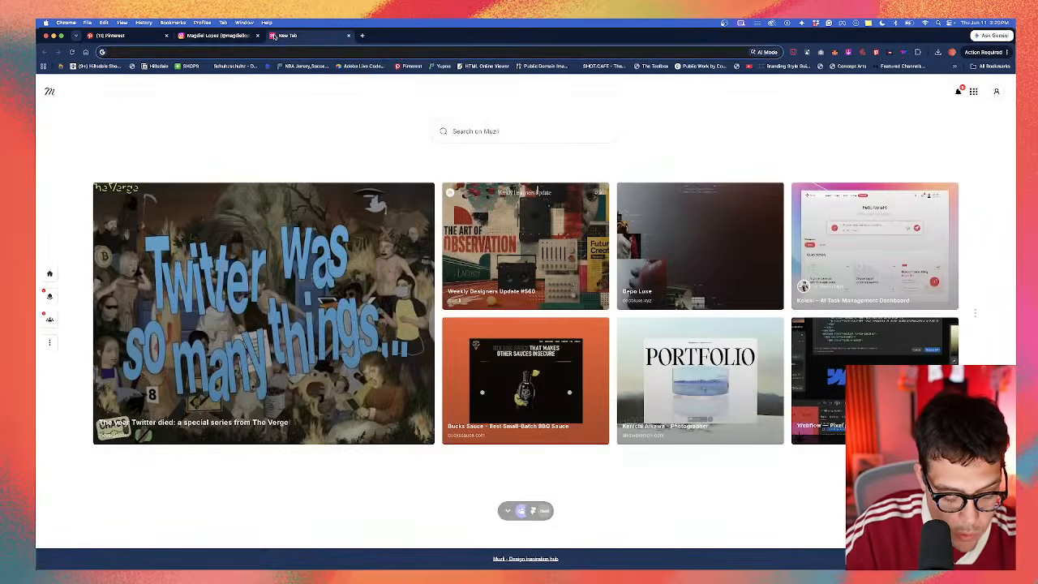
pyautogui.write('worldcup')
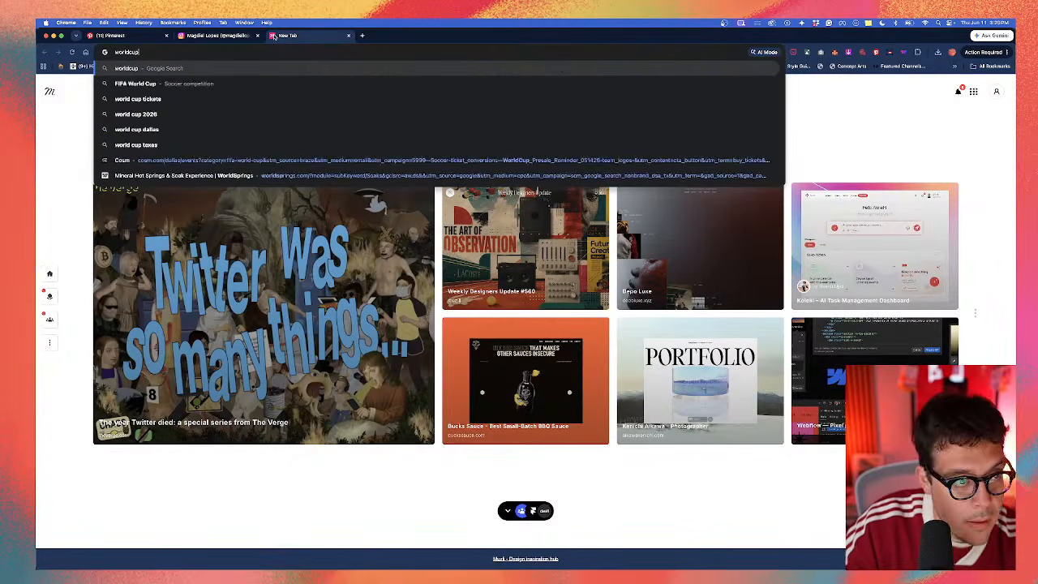
pyautogui.write(' branding')
pyautogui.press('Return')
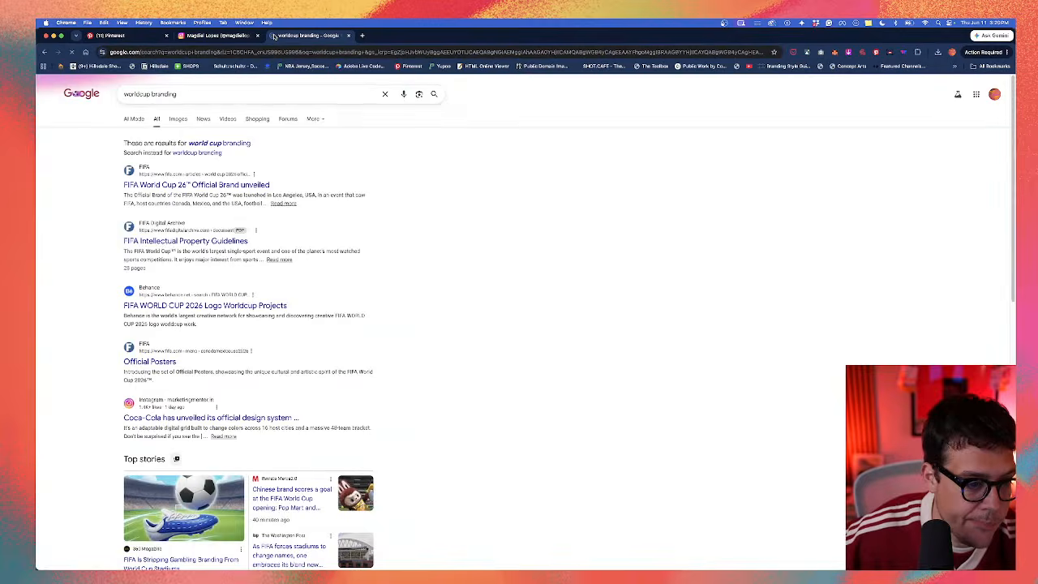
pyautogui.click(177, 119)
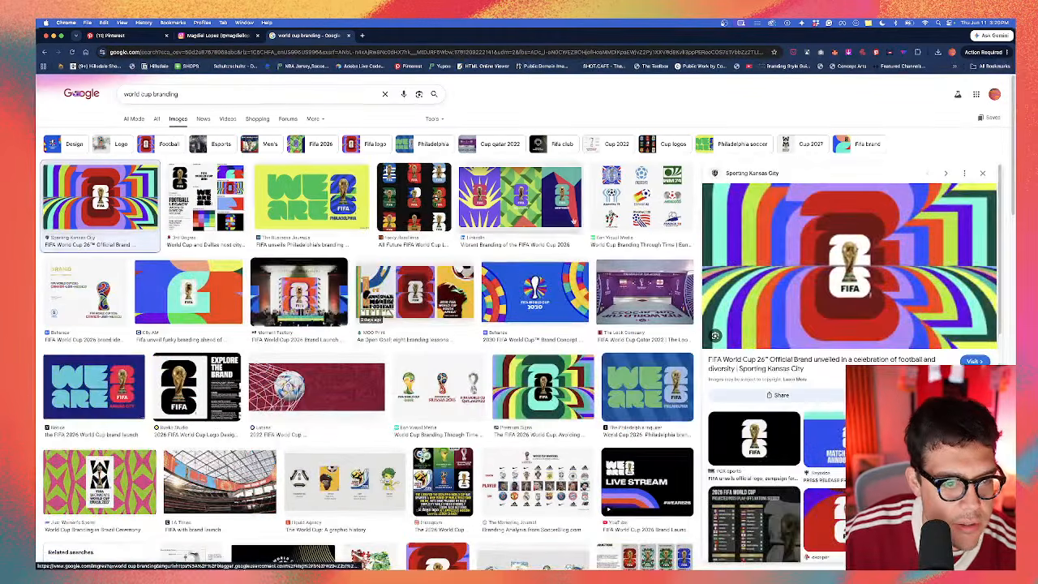
# Step: Copy the FIFA World Cup 26 official brand image from the Sporting Kansas City result and switch back to Photoshop
pyautogui.click(89, 200)
pyautogui.rightClick(850, 253)
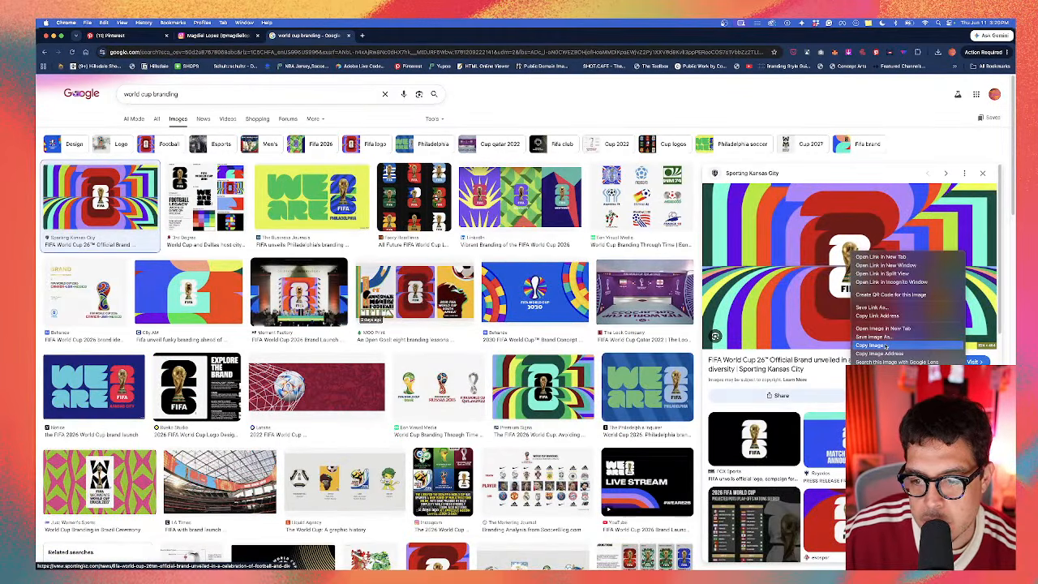
pyautogui.click(874, 345)
pyautogui.hotkey('ctrl', 'Up')
pyautogui.click(391, 440)
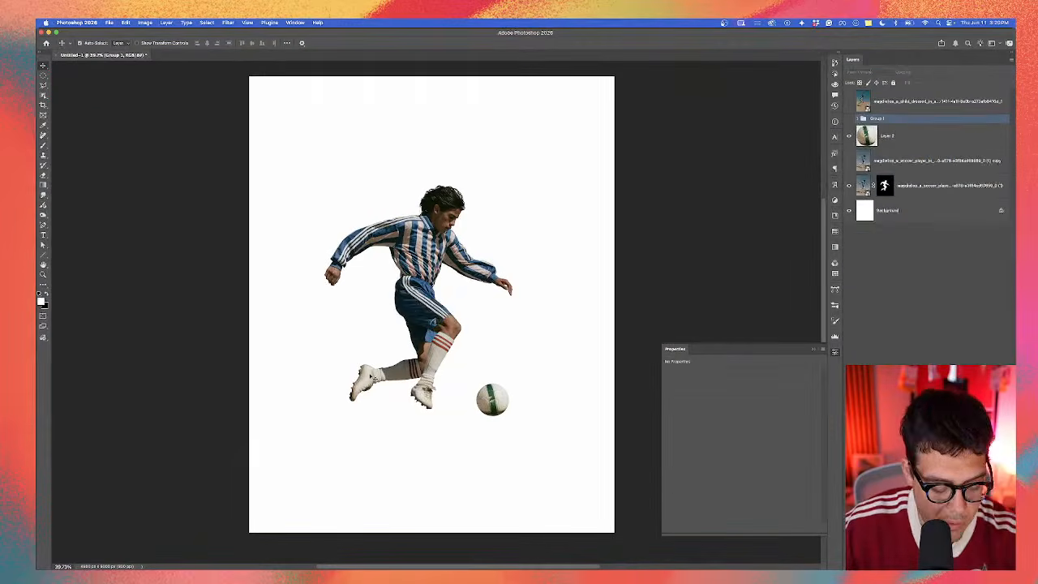
# Step: Paste the FIFA World Cup 26 brand image, enlarge it to nearly the canvas width and place it across the canvas's upper part
pyautogui.press('super+v')
pyautogui.hotkey('ctrl', 't')
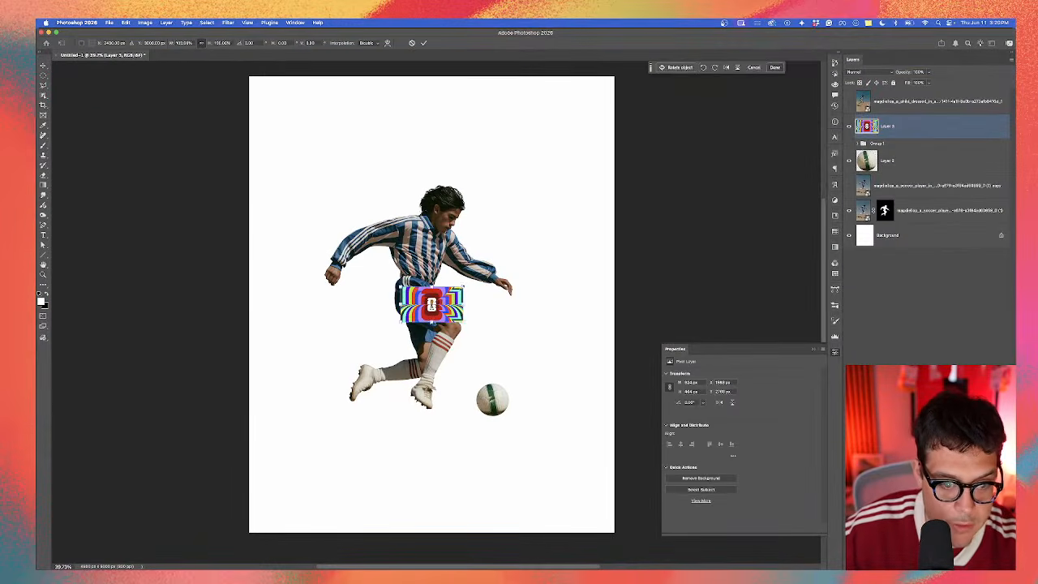
pyautogui.moveTo(464, 290); pyautogui.dragTo(565, 172)
pyautogui.press('Return')
pyautogui.moveTo(553, 258); pyautogui.dragTo(553, 122)
# Step: Send the brand image behind the player to just above the Background layer and hide it
pyautogui.press('super+bracketleft')
pyautogui.press('super+bracketleft')
pyautogui.press('super+bracketleft')
pyautogui.press('super+bracketleft')
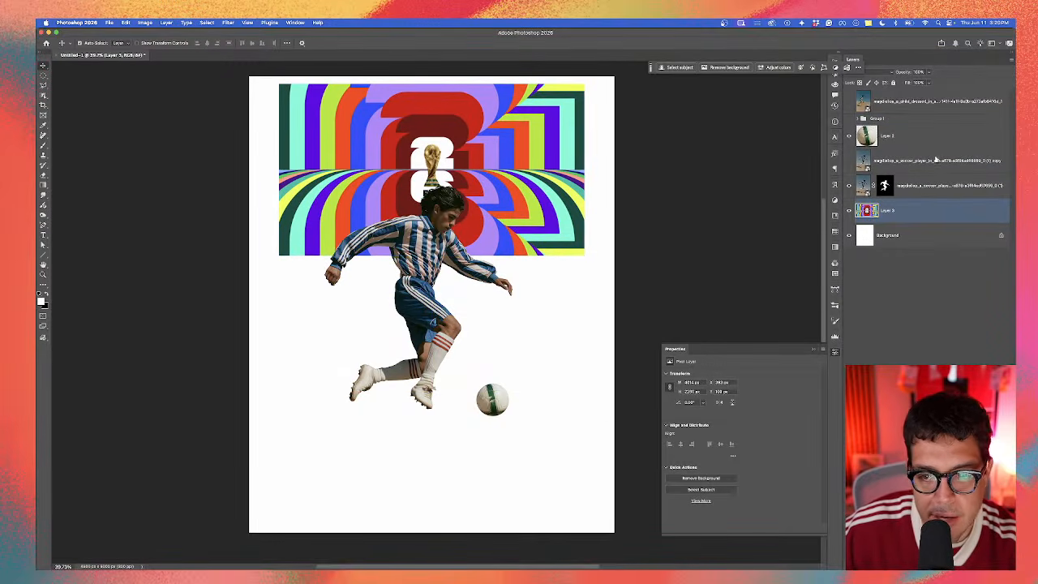
pyautogui.click(849, 210)
# Step: Switch to Chrome and browse the Pinterest home feed for design and lettering references
pyautogui.hotkey('ctrl', 'Up')
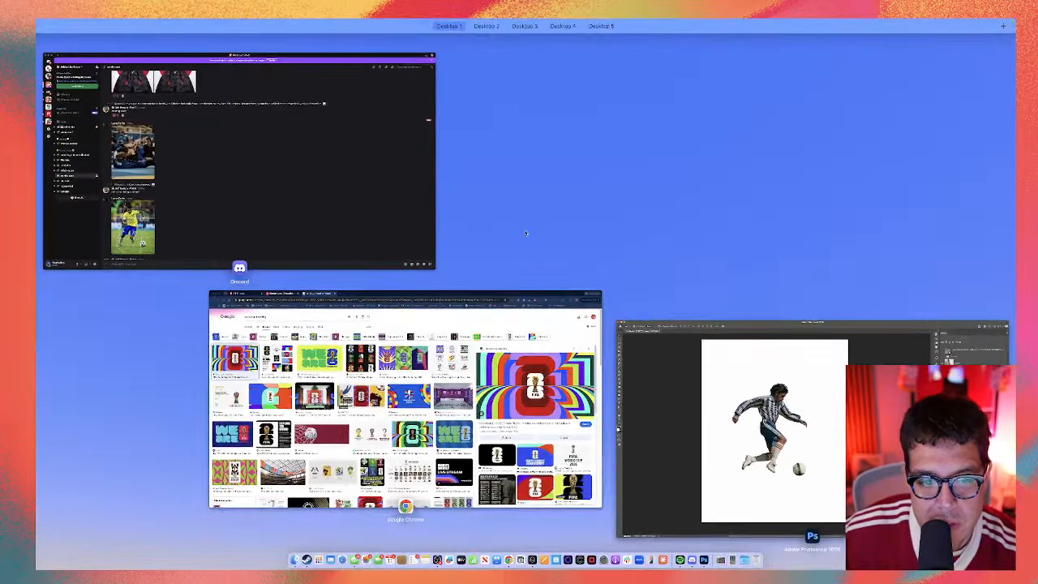
pyautogui.click(556, 393)
pyautogui.click(215, 37)
pyautogui.click(122, 37)
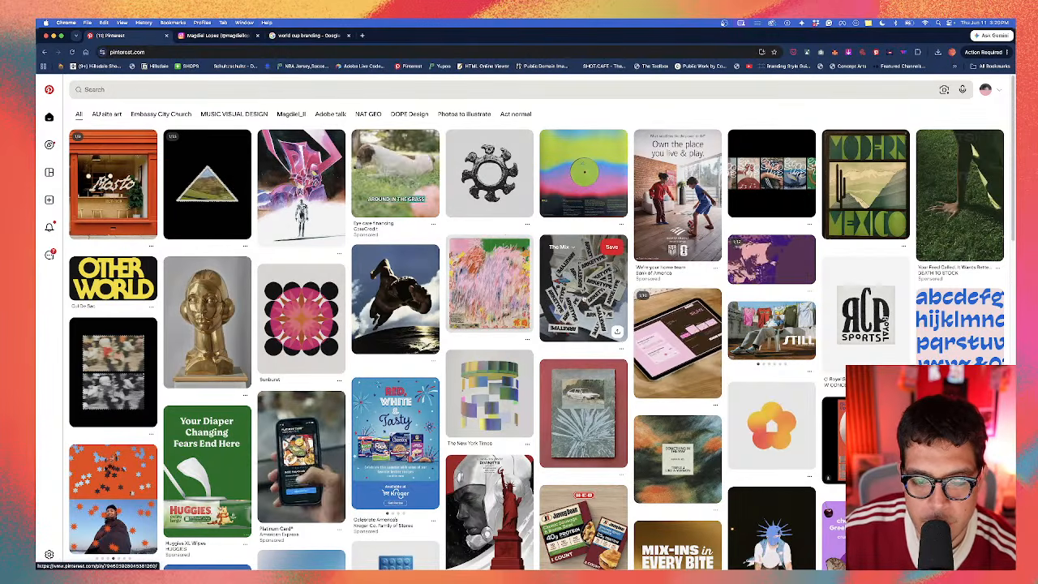
pyautogui.scroll(-8, 485, 313)
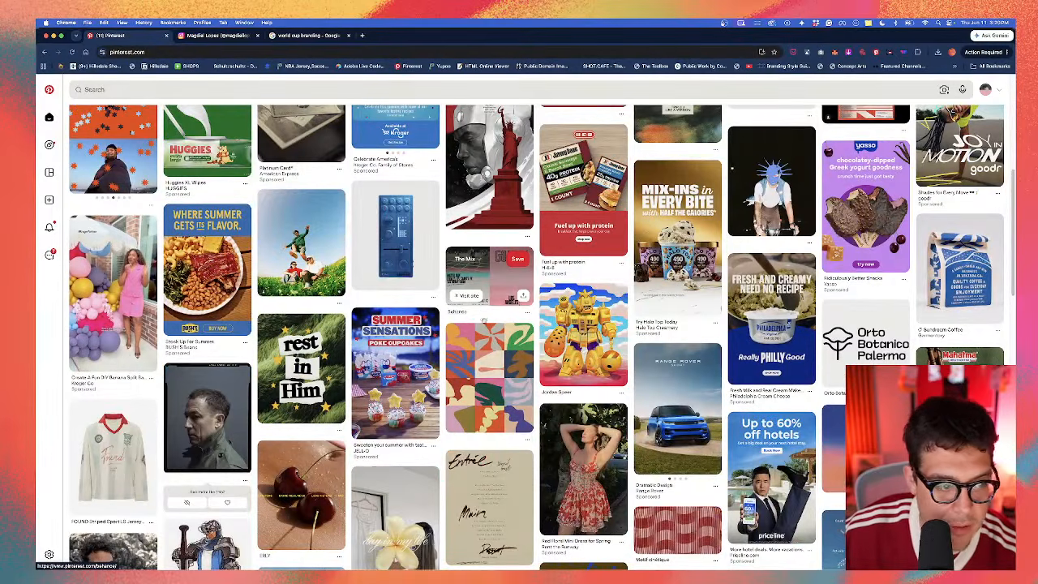
pyautogui.scroll(-9, 485, 313)
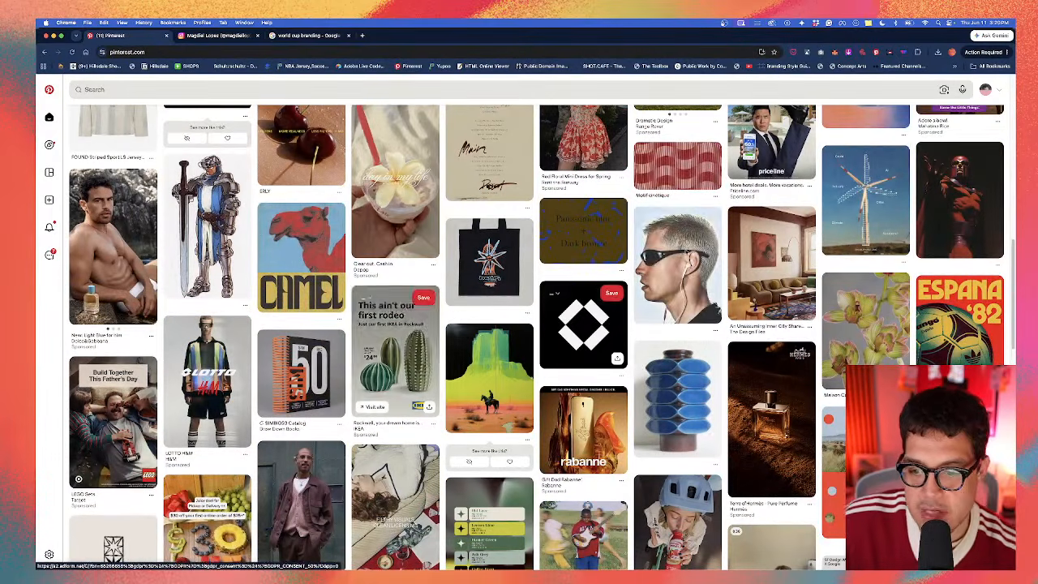
pyautogui.scroll(-3, 650, 275)
pyautogui.scroll(-4, 650, 276)
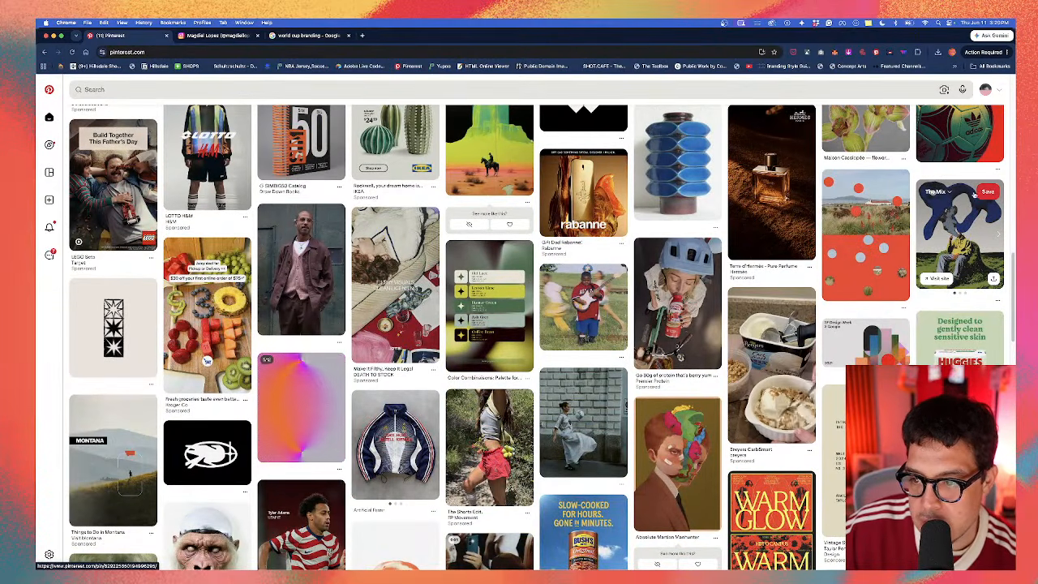
pyautogui.scroll(2, 583, 324)
pyautogui.scroll(3, 584, 438)
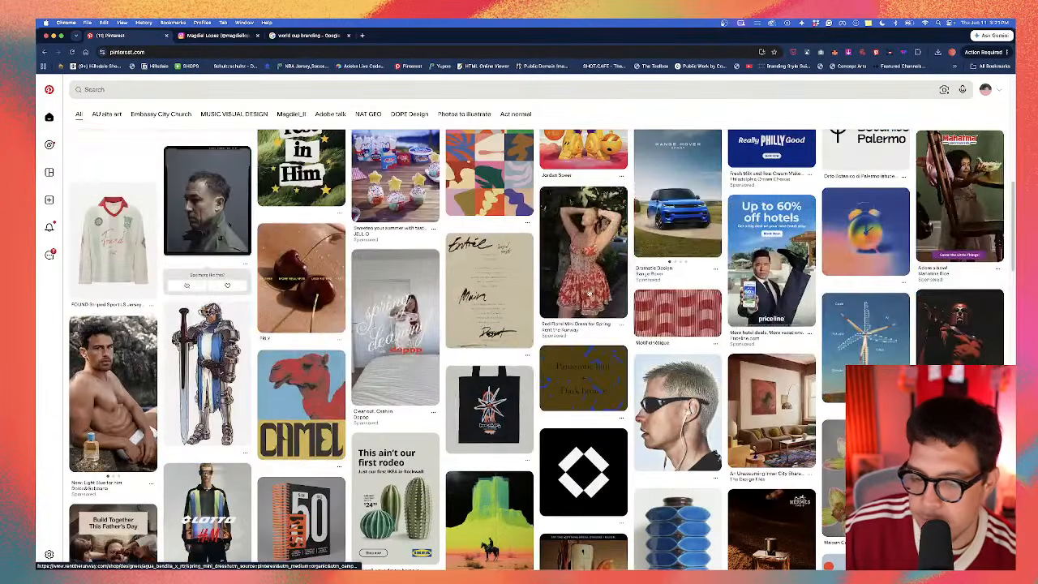
# Step: Switch back to Photoshop and add the text "WORLD CUP" above and left of the player, coloured red
pyautogui.hotkey('ctrl', 'Up')
pyautogui.click(260, 177)
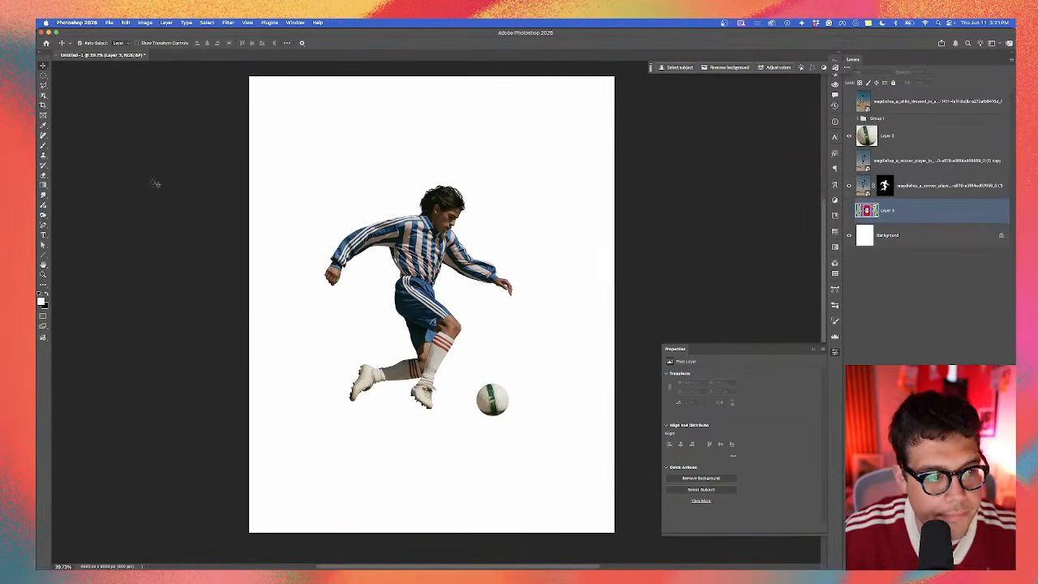
pyautogui.click(43, 235)
pyautogui.click(293, 187)
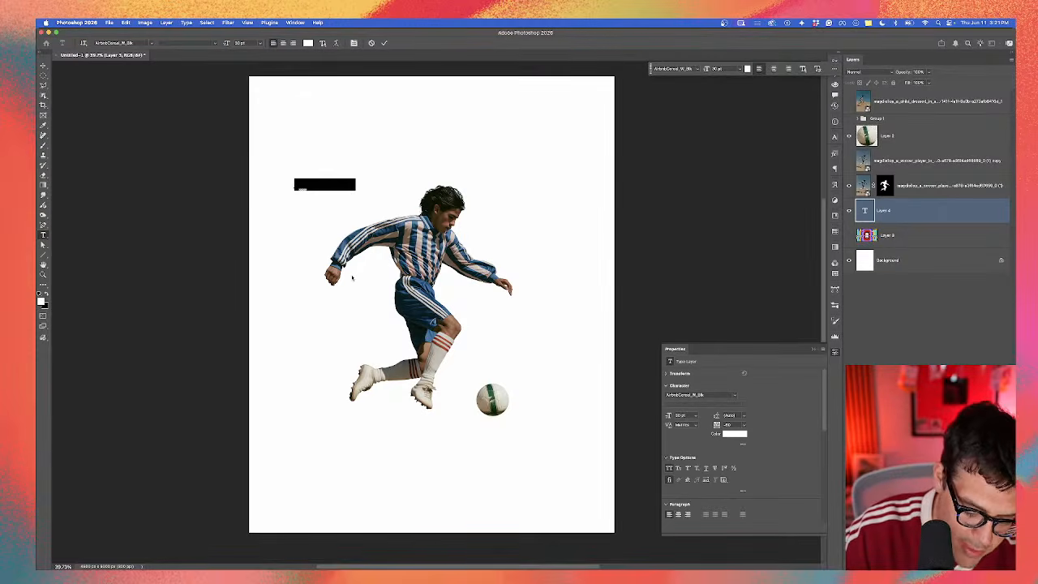
pyautogui.press('BackSpace')
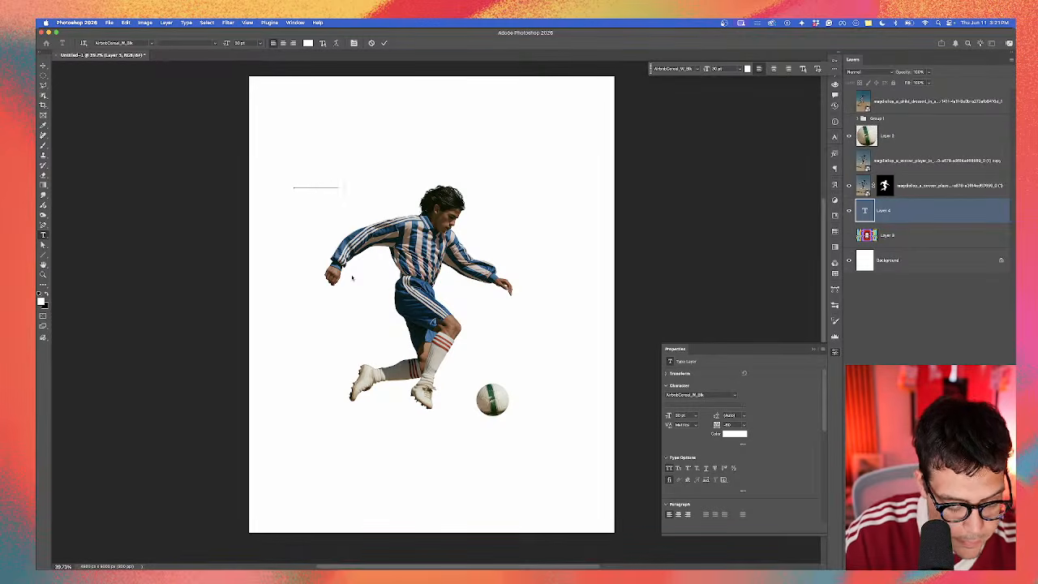
pyautogui.press('super+a')
pyautogui.click(308, 42)
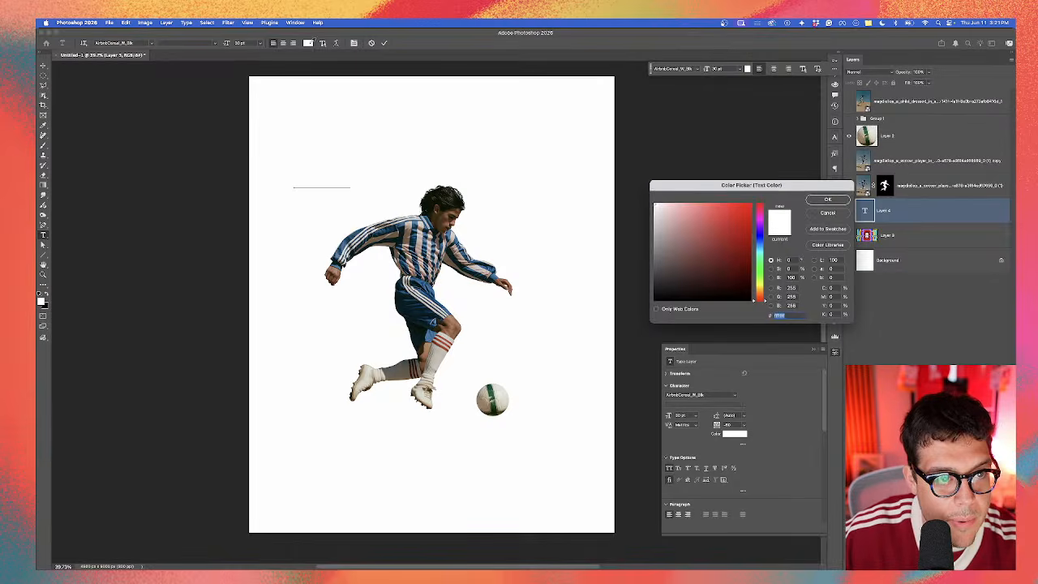
pyautogui.moveTo(727, 276); pyautogui.dragTo(729, 210)
pyautogui.click(822, 202)
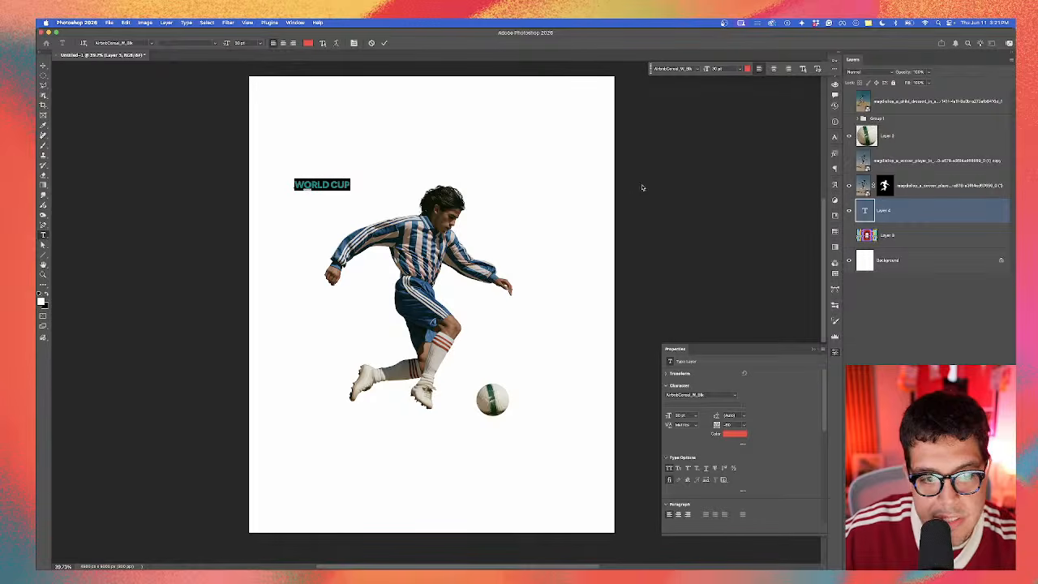
# Step: Scale the WORLD CUP text up to nearly the canvas width and place it above the player's head
pyautogui.click(47, 66)
pyautogui.press('cmd+t')
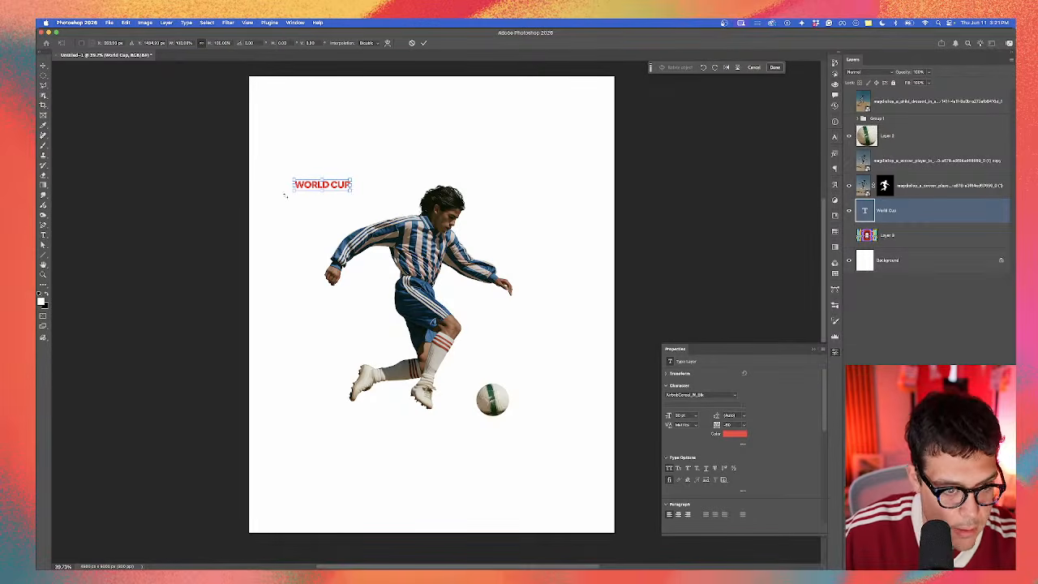
pyautogui.moveTo(354, 190); pyautogui.dragTo(613, 278)
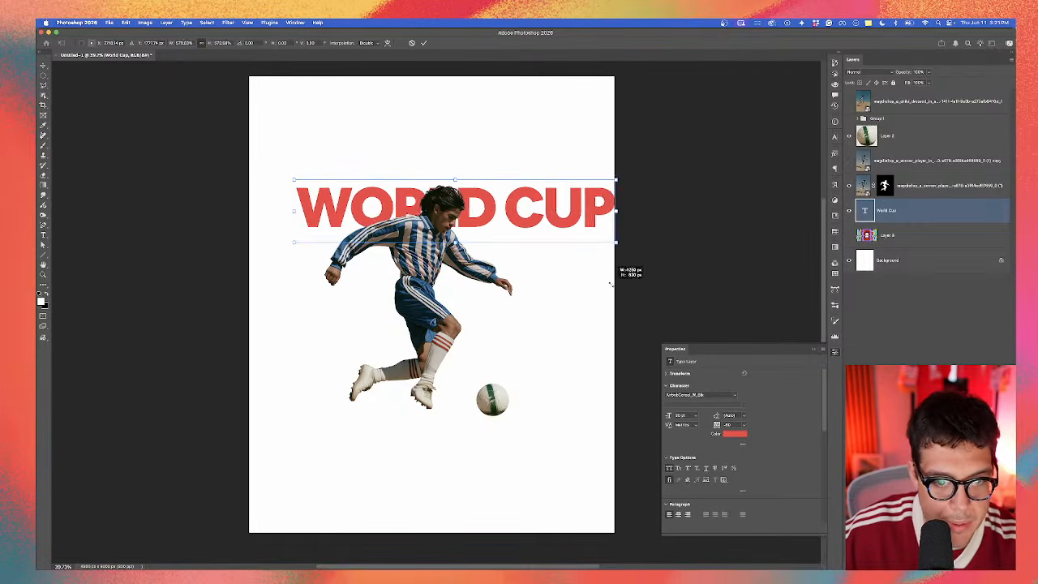
pyautogui.moveTo(522, 174); pyautogui.dragTo(519, 128)
pyautogui.press('Return')
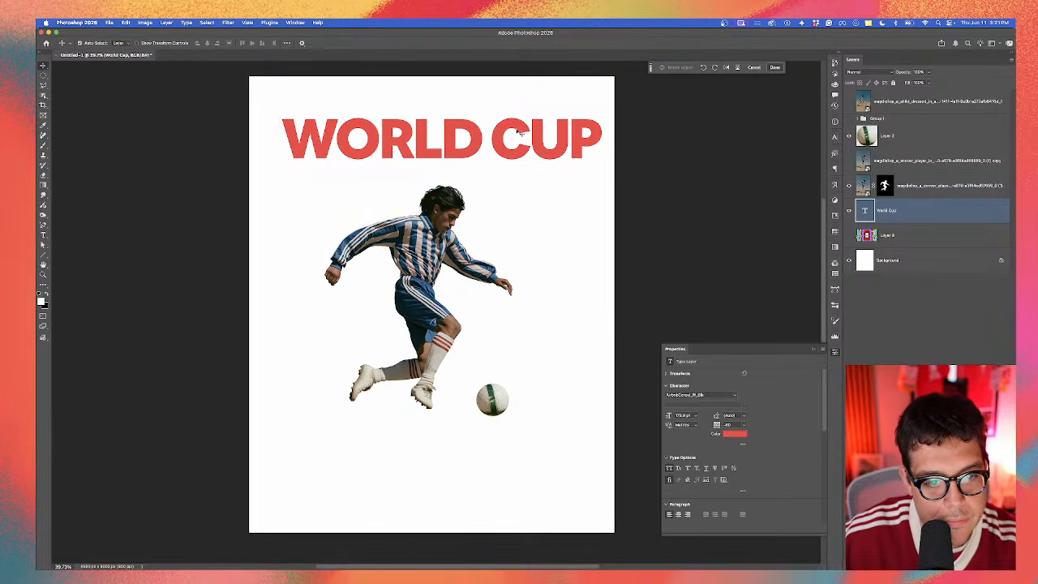
pyautogui.doubleClick(389, 149)
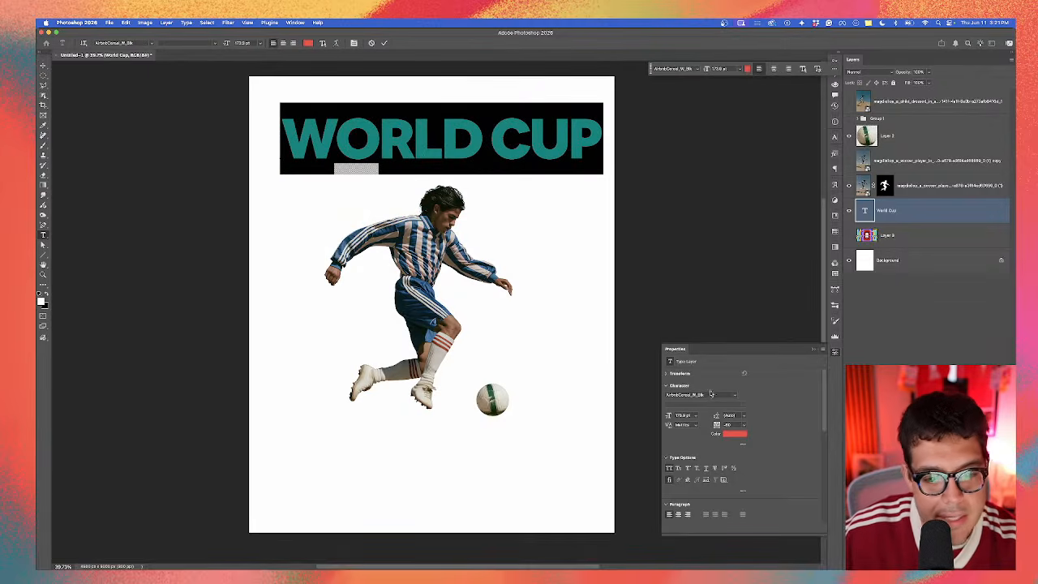
pyautogui.click(835, 138)
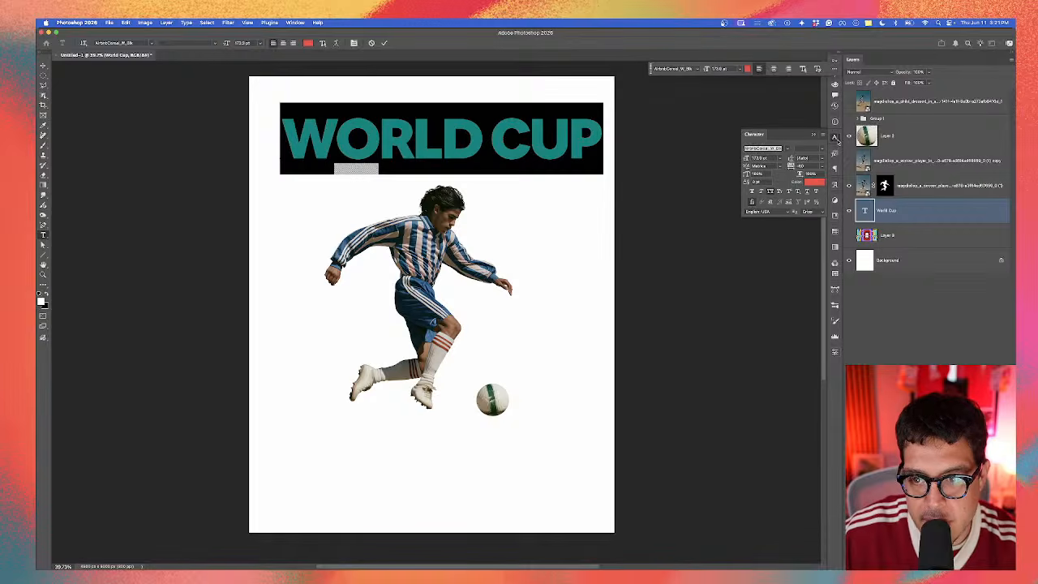
pyautogui.write('GEO')
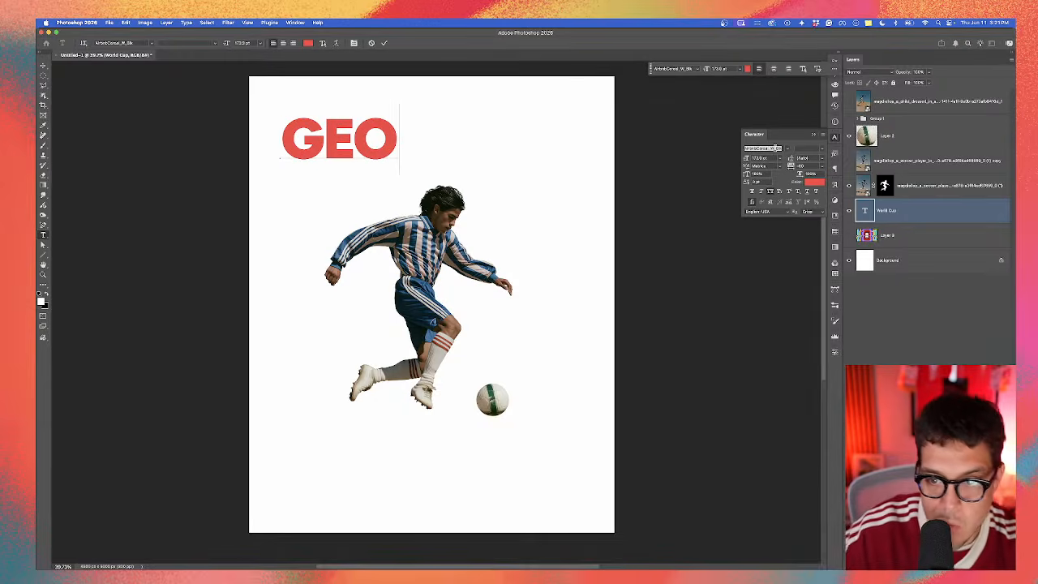
pyautogui.press('BackSpace')
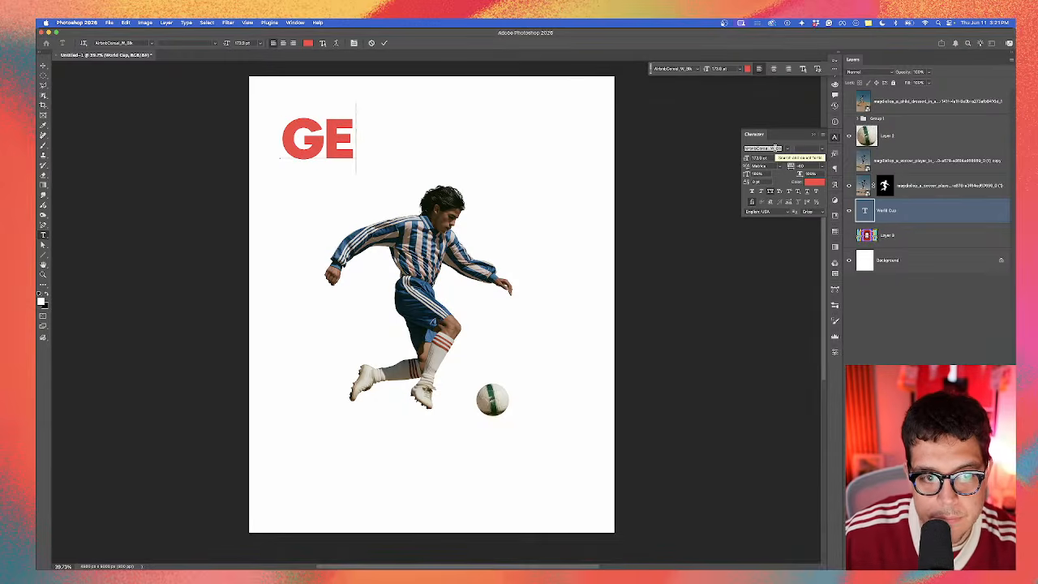
pyautogui.press('super+Return')
pyautogui.press('v')
pyautogui.press('super+z')
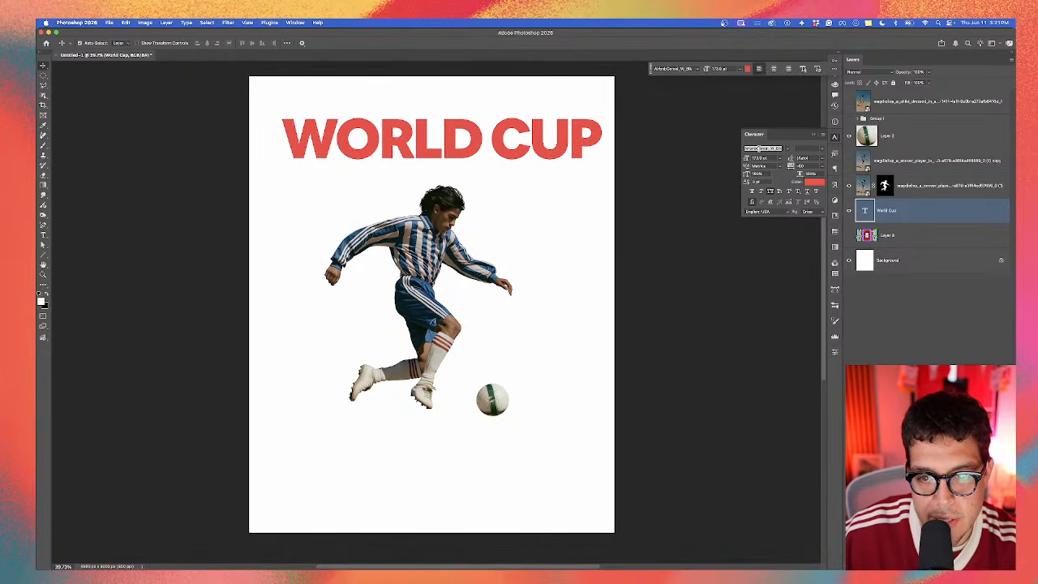
# Step: Set the WORLD CUP text in the Geo_Alternates font and break it into two lines, with CUP on the second
pyautogui.click(759, 148)
pyautogui.write('geo')
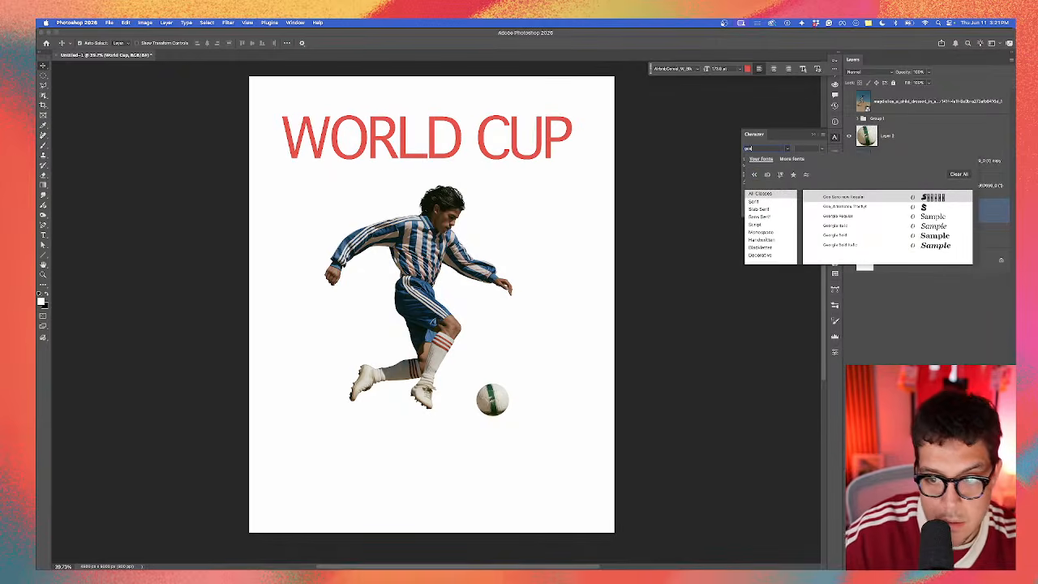
pyautogui.click(843, 206)
pyautogui.doubleClick(491, 147)
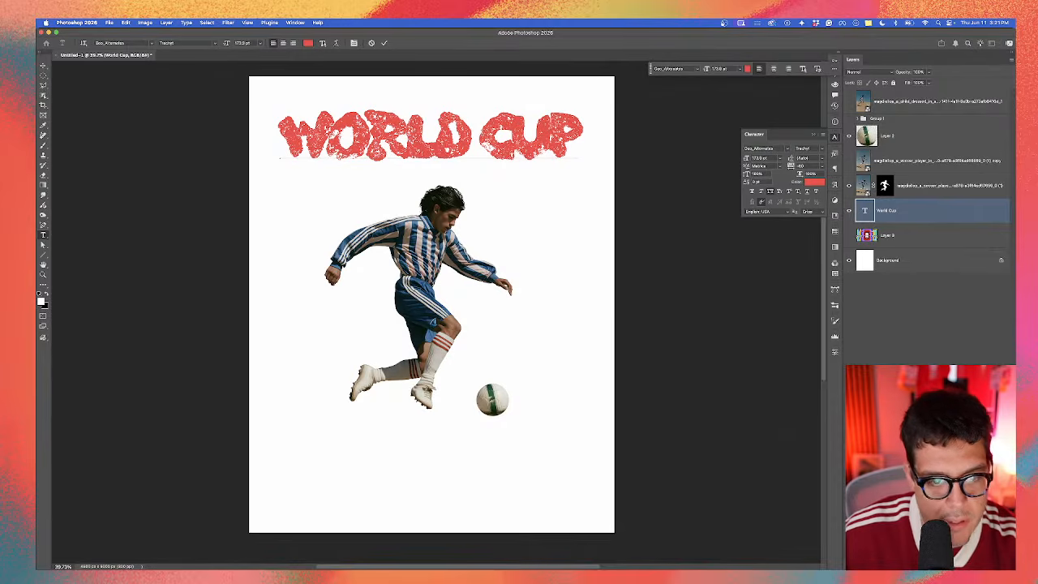
pyautogui.press('Return')
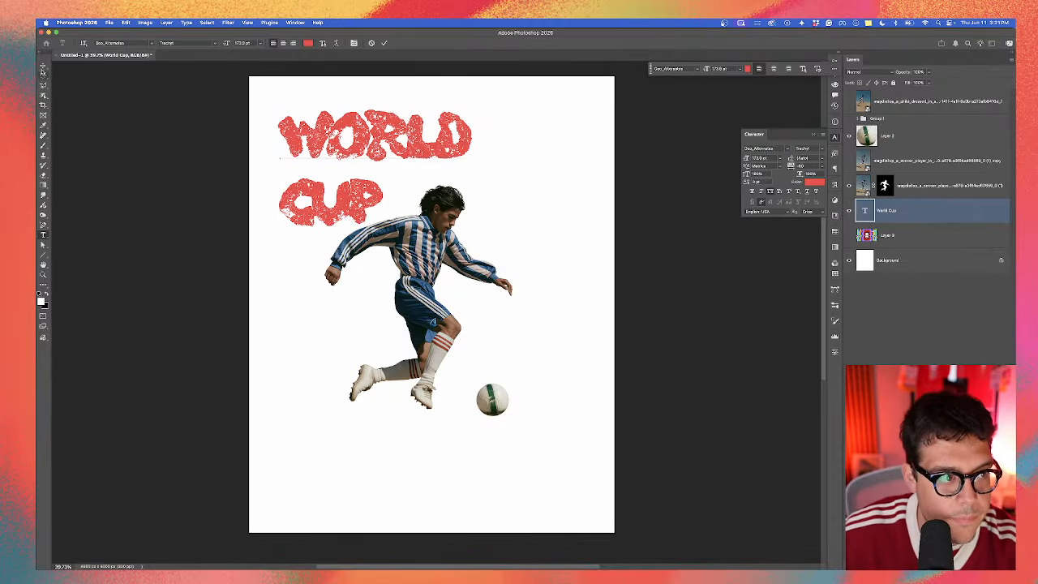
pyautogui.click(43, 68)
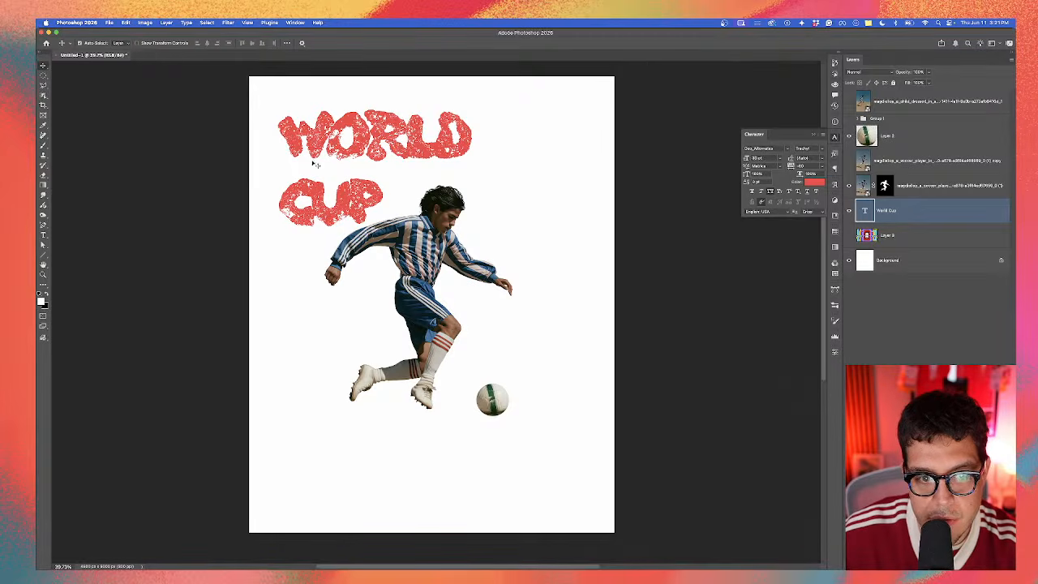
# Step: Enlarge the two-line WORLD CUP text beyond the canvas width and shift it behind the player
pyautogui.press('super+t')
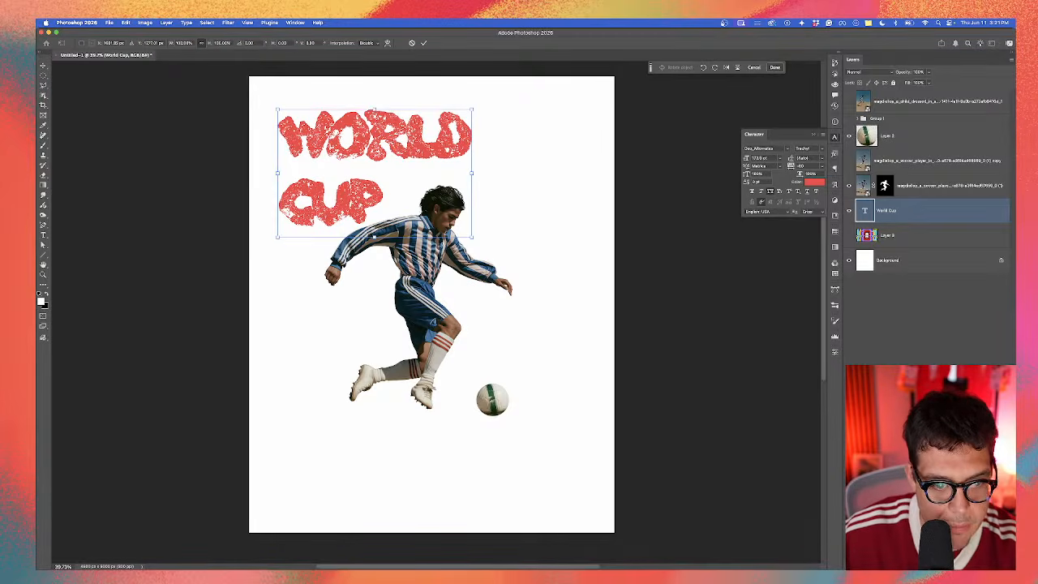
pyautogui.moveTo(473, 238); pyautogui.dragTo(666, 472)
pyautogui.moveTo(506, 296); pyautogui.dragTo(451, 286)
pyautogui.press('Return')
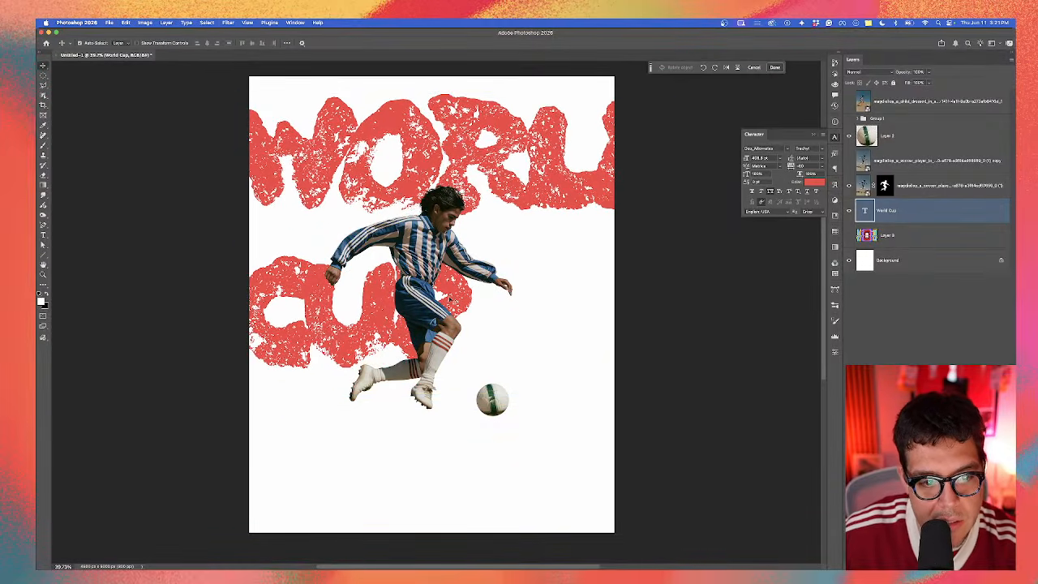
# Step: Reduce the leading of the whole WORLD CUP text so that the two lines sit closer together
pyautogui.doubleClick(342, 309)
pyautogui.press('super+a')
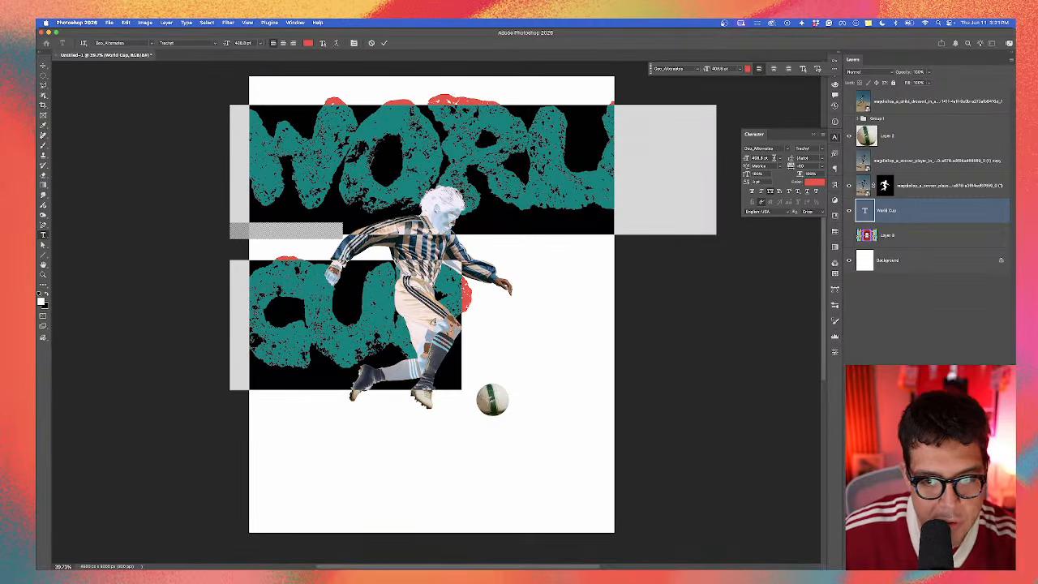
pyautogui.moveTo(790, 160); pyautogui.dragTo(741, 164)
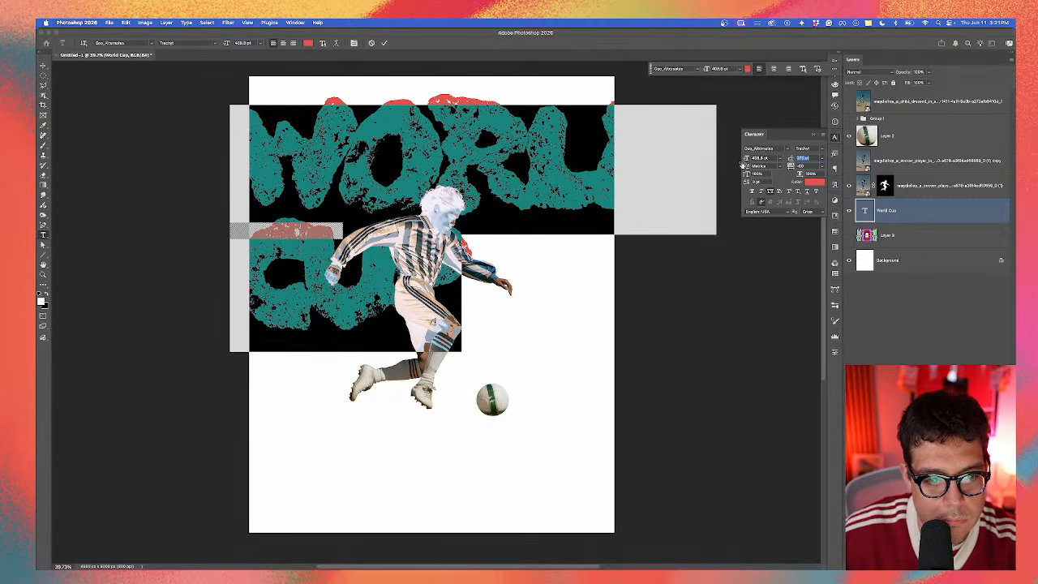
pyautogui.click(43, 66)
# Step: Enlarge the WORLD CUP text further and position it so CUP fills the canvas width behind the player
pyautogui.press('super+t')
pyautogui.press('super+minus')
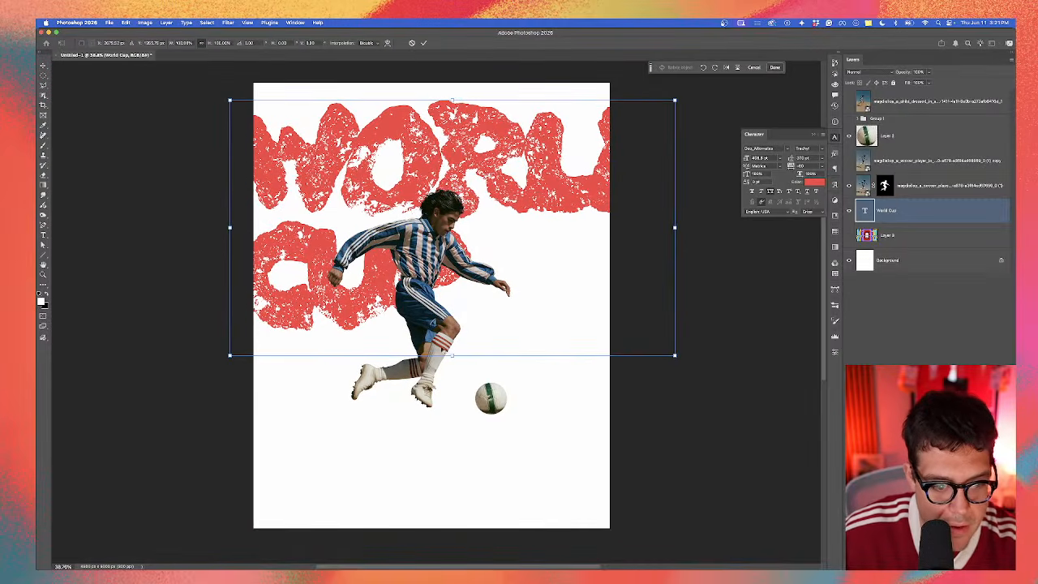
pyautogui.moveTo(452, 354); pyautogui.dragTo(527, 483)
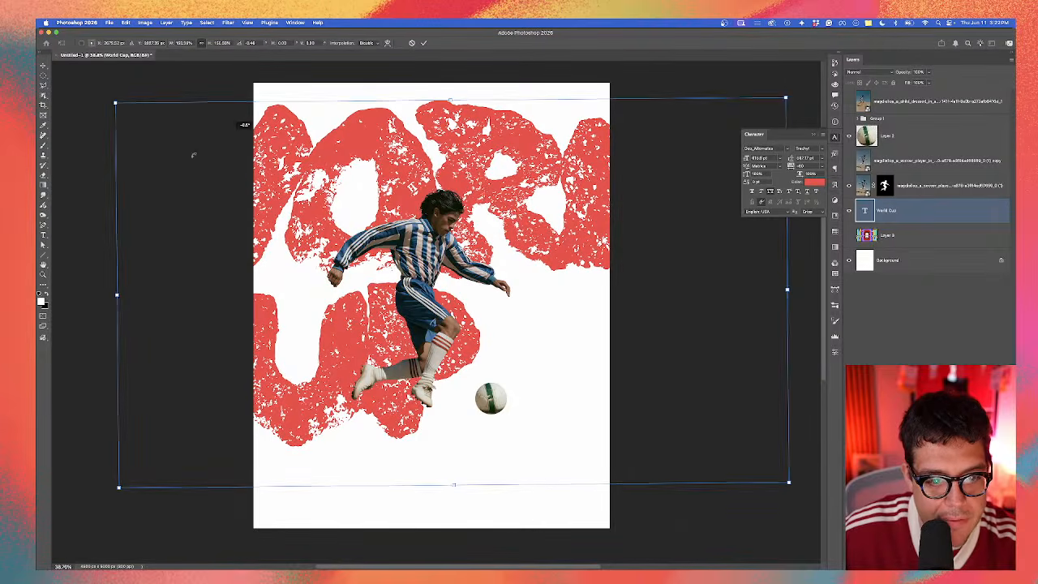
pyautogui.moveTo(373, 93); pyautogui.dragTo(356, 368)
pyautogui.press('super+z')
pyautogui.press('Return')
pyautogui.press('super+minus')
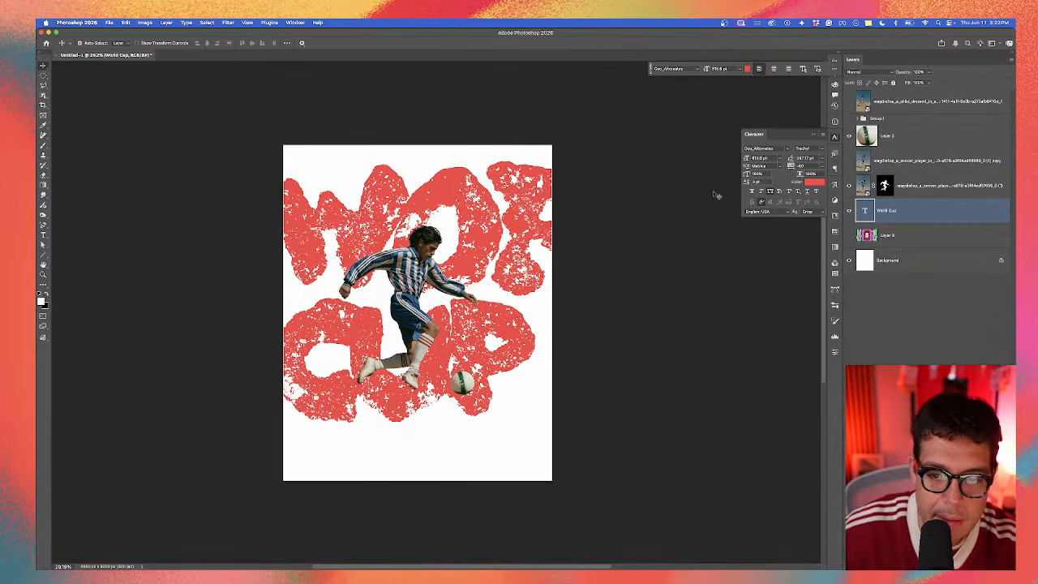
# Step: Show the World Cup brand image again and bring it to the front of all layers for a closer look
pyautogui.click(849, 236)
pyautogui.click(459, 158)
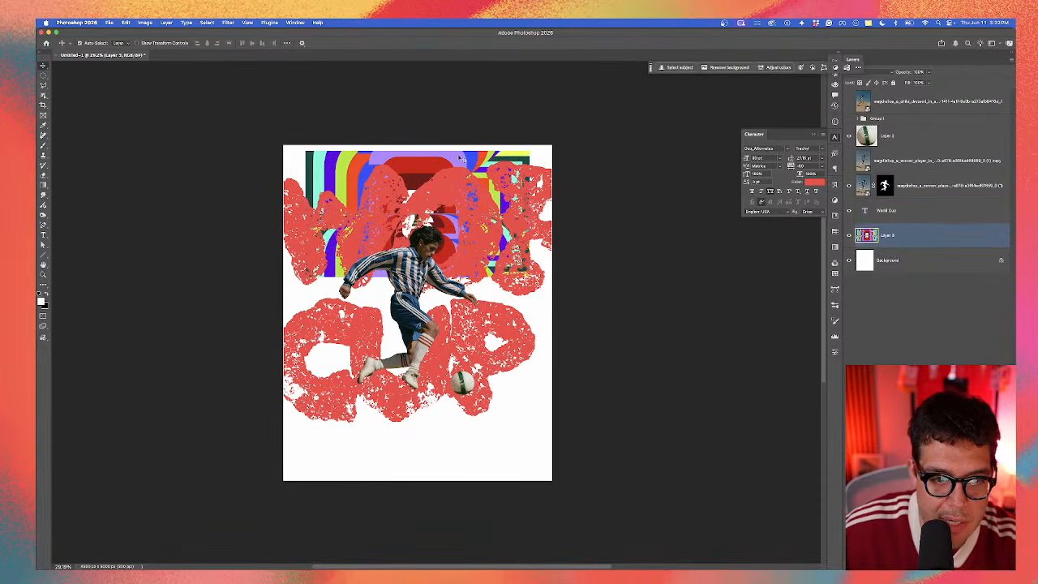
pyautogui.press('super+shift+bracketright')
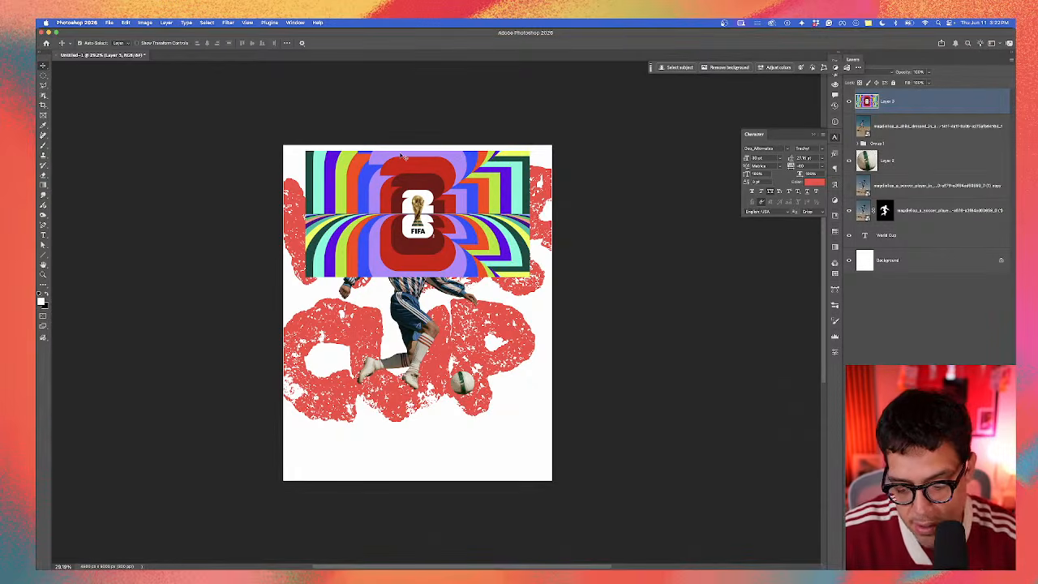
pyautogui.scroll(3, 436, 218)
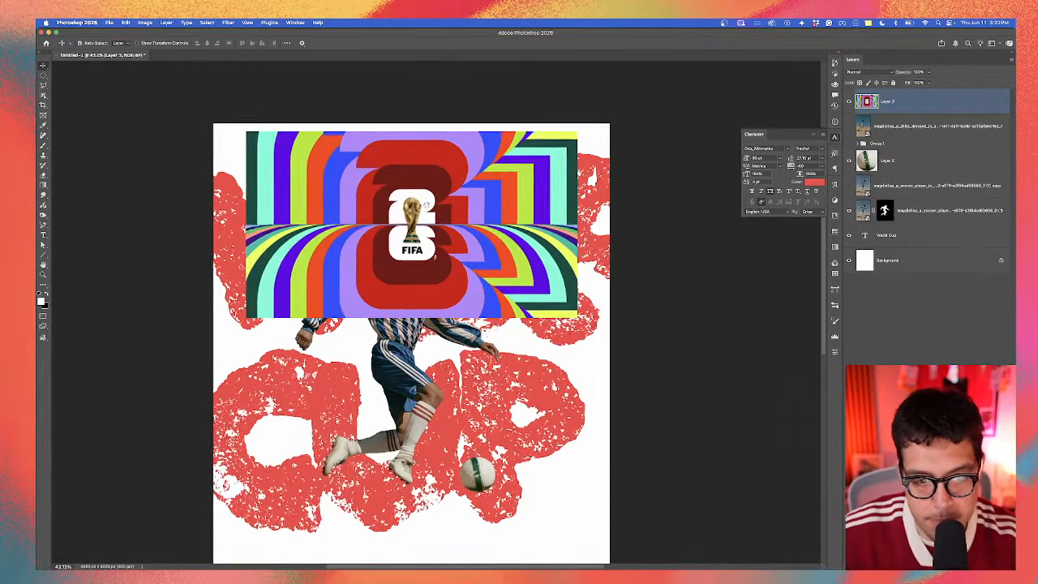
# Step: Hide the World Cup brand image and select the WORLD CUP text layer
pyautogui.scroll(1, 297, 140)
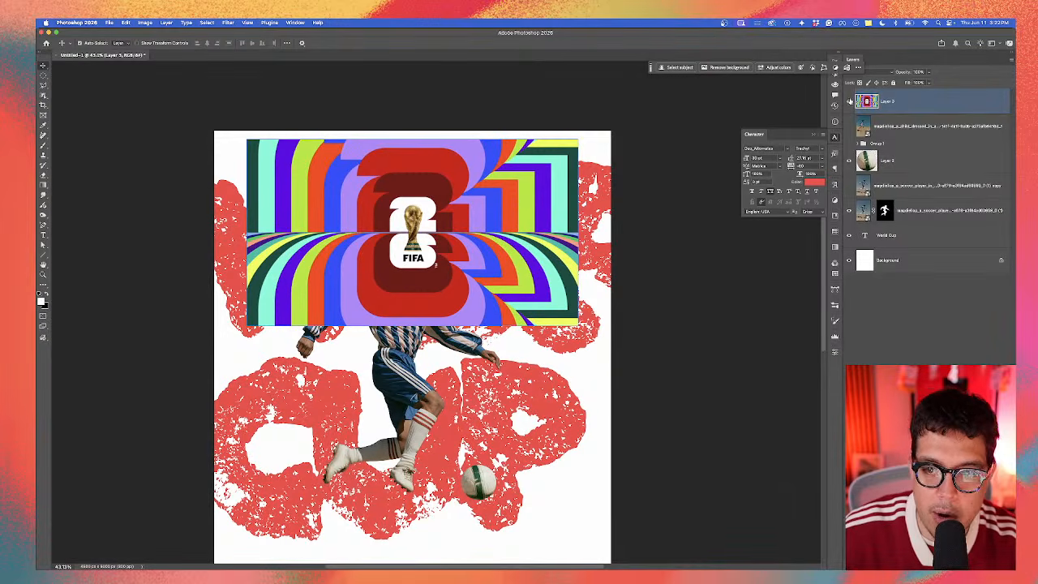
pyautogui.click(849, 101)
pyautogui.click(908, 237)
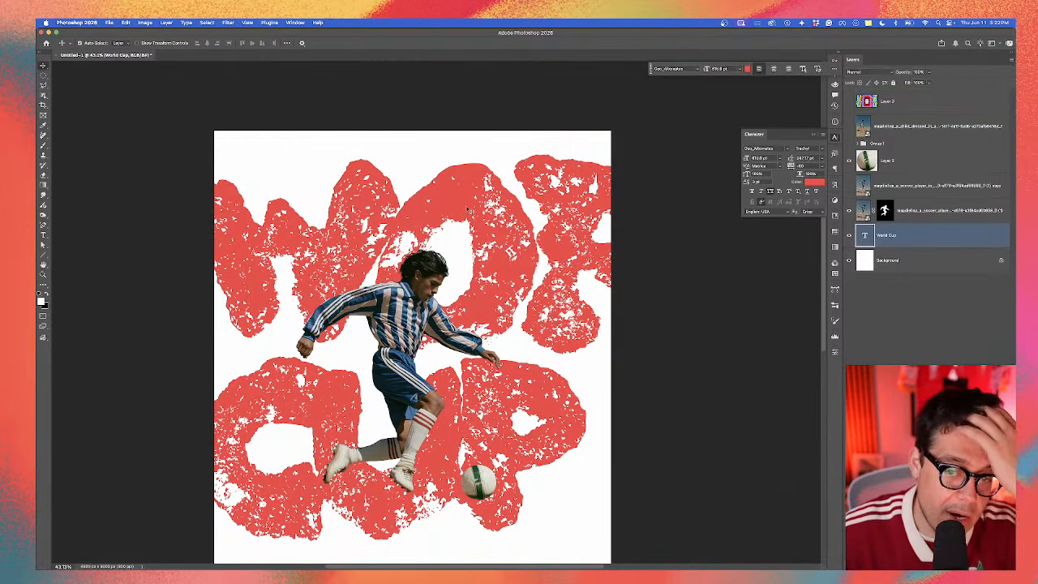
# Step: Recolor the whole WORLD CUP text light grey, trying out colors sampled from the player before settling on it
pyautogui.click(866, 235)
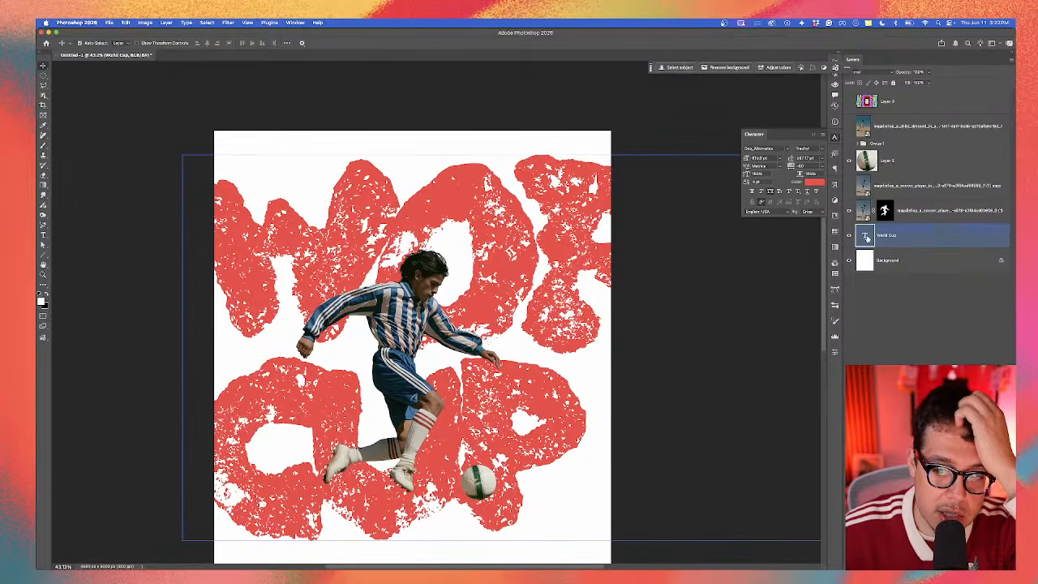
pyautogui.doubleClick(865, 234)
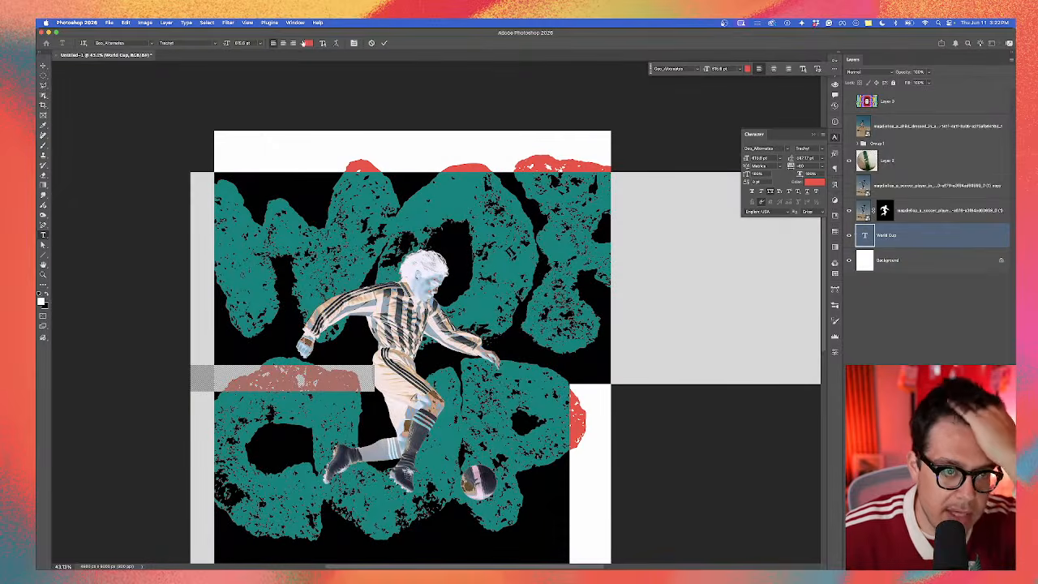
pyautogui.click(307, 43)
pyautogui.click(409, 296)
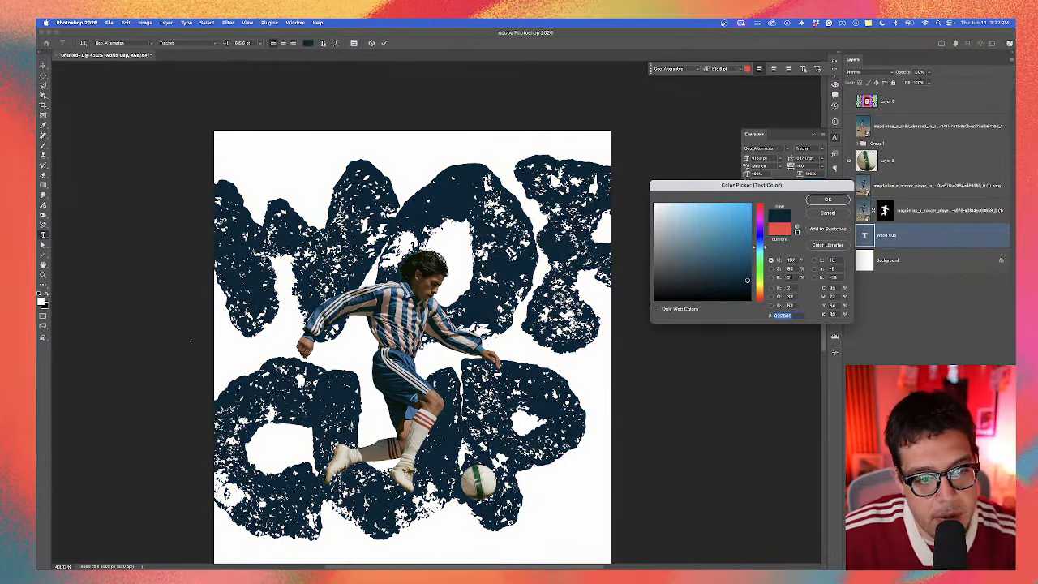
pyautogui.moveTo(409, 299); pyautogui.dragTo(404, 310)
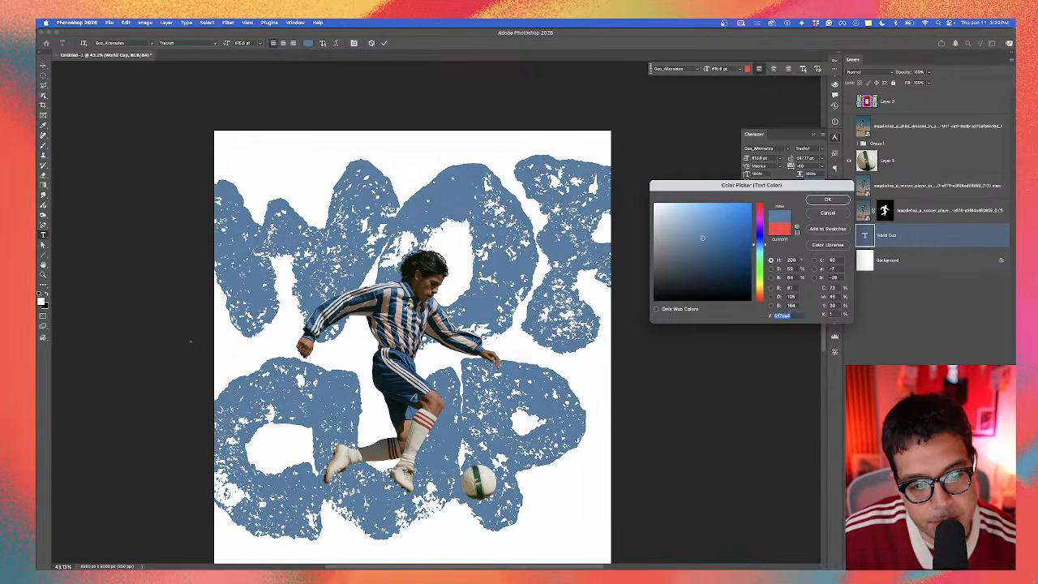
pyautogui.moveTo(708, 244)
pyautogui.mouseDown()
pyautogui.moveTo(673, 221)
pyautogui.moveTo(677, 249)
pyautogui.moveTo(664, 214)
pyautogui.mouseUp()
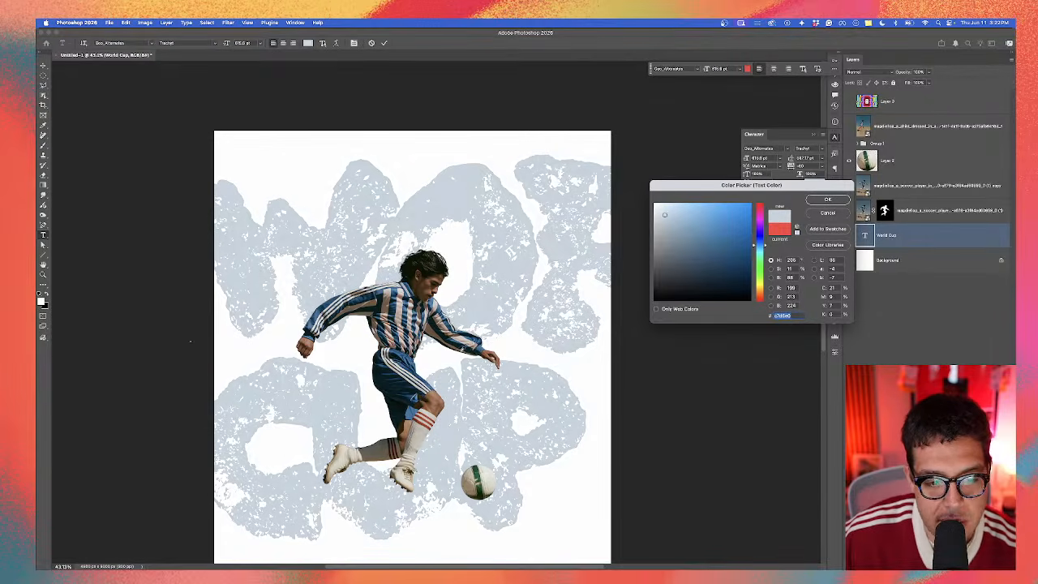
pyautogui.moveTo(439, 404); pyautogui.dragTo(435, 394)
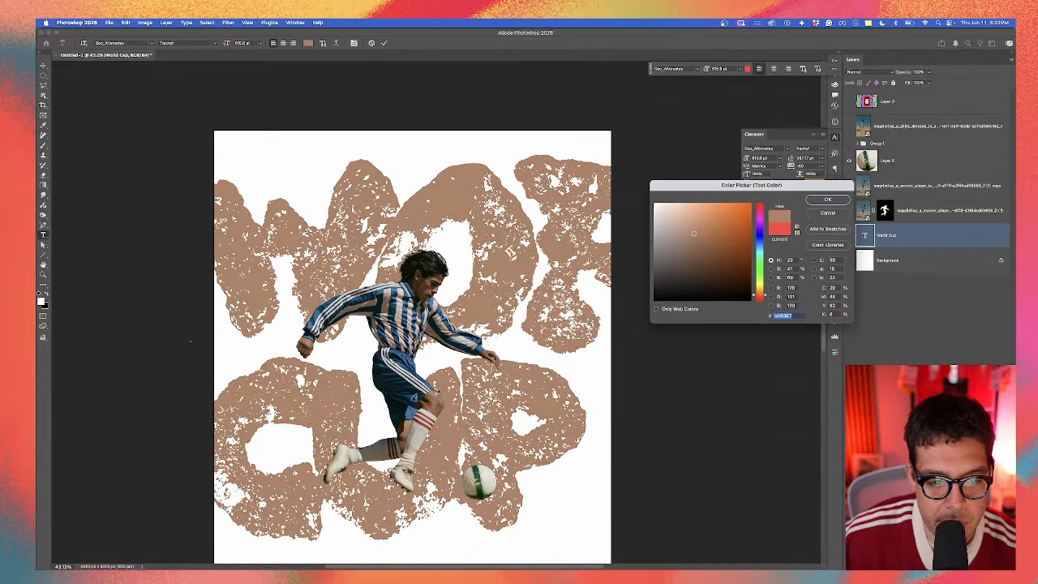
pyautogui.moveTo(432, 283); pyautogui.dragTo(433, 278)
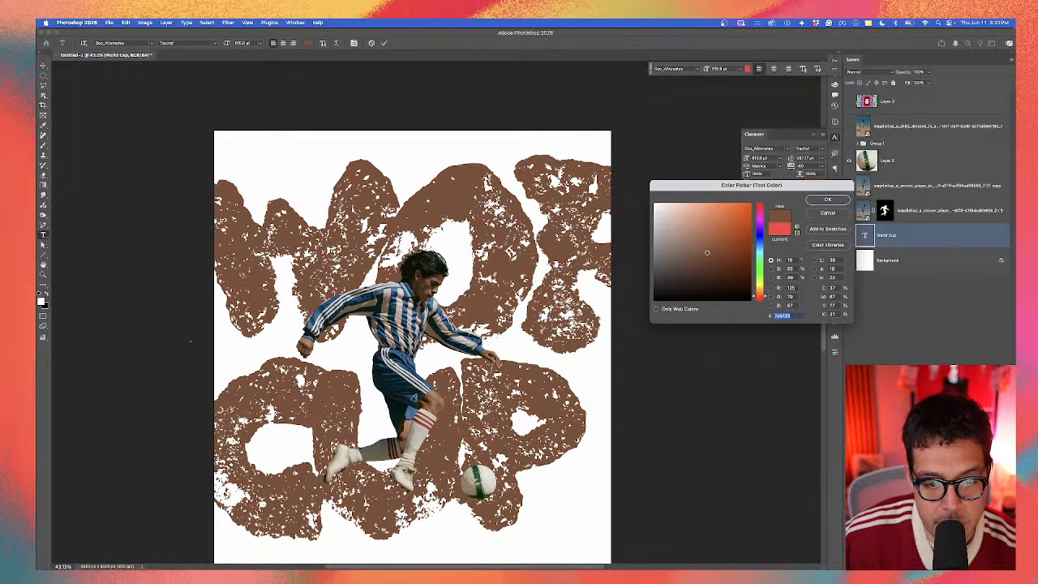
pyautogui.write('ad3c26')
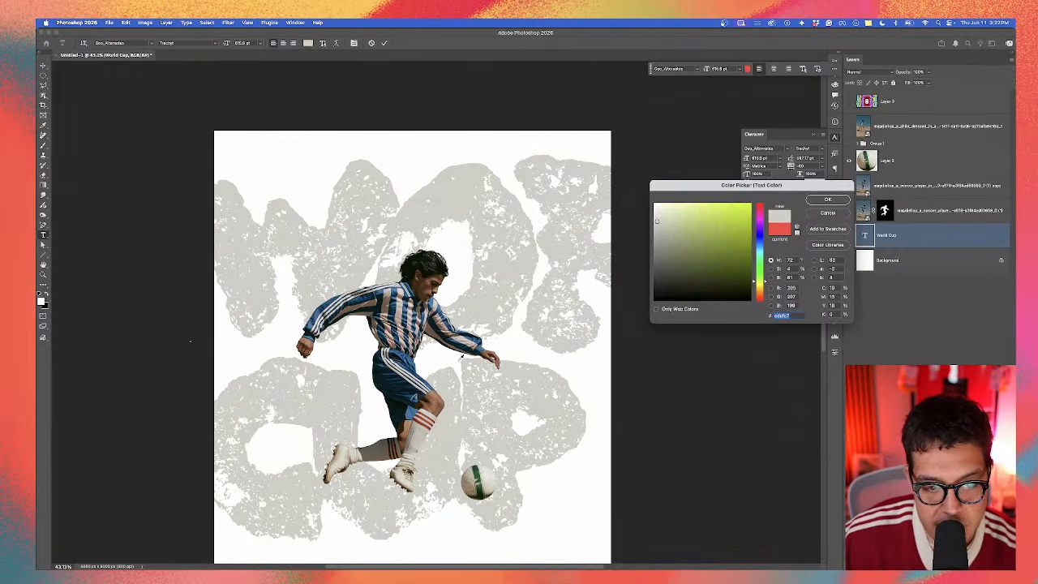
pyautogui.click(826, 199)
pyautogui.press('v')
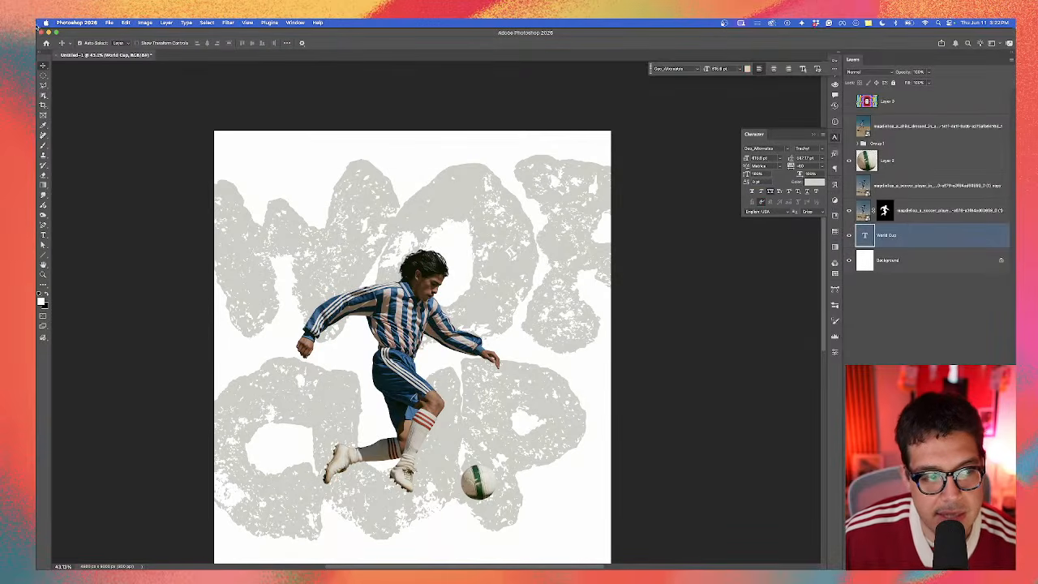
# Step: Duplicate the original soccer player photo above Group 1 and make the copy visible
pyautogui.click(327, 112)
pyautogui.click(410, 320)
pyautogui.scroll(-6, 592, 302)
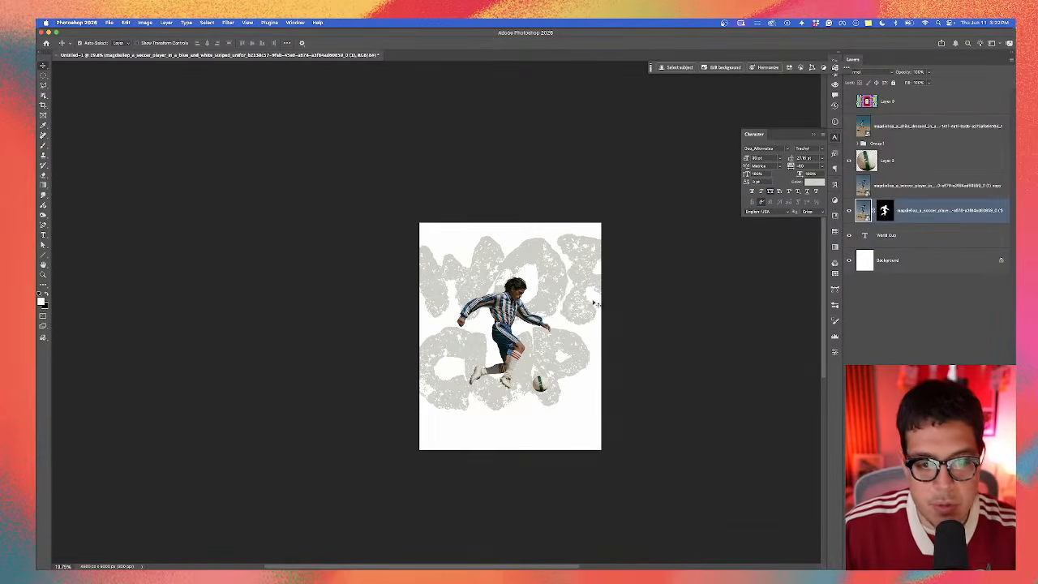
pyautogui.scroll(3, 516, 308)
pyautogui.click(535, 385)
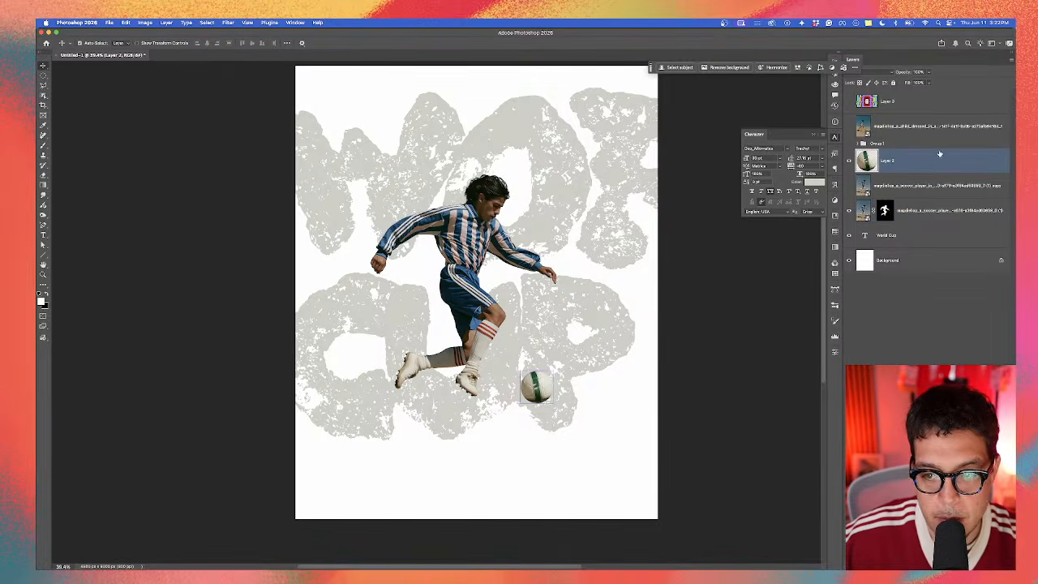
pyautogui.moveTo(924, 186); pyautogui.dragTo(914, 146)
pyautogui.click(849, 153)
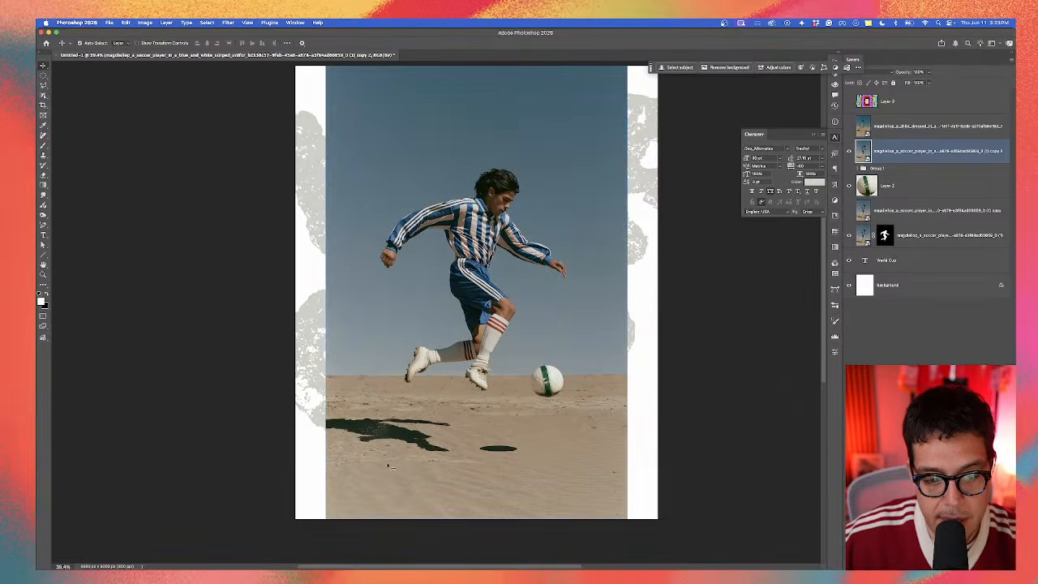
# Step: Select the player's and ball's ground shadows with Object Selection, copy them to a new layer, and hide the photo copy
pyautogui.scroll(3, 374, 460)
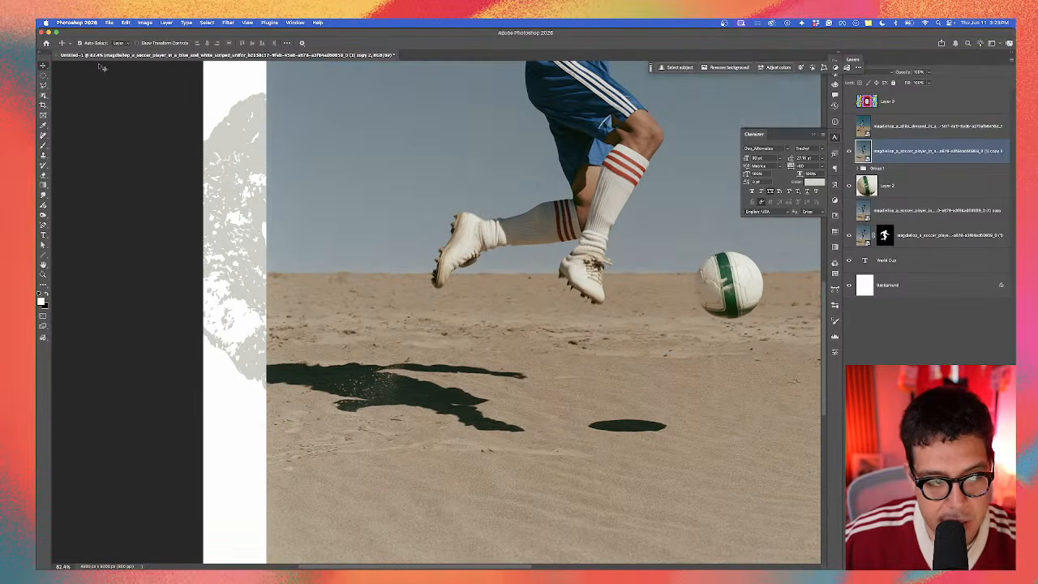
pyautogui.click(43, 95)
pyautogui.moveTo(254, 350); pyautogui.dragTo(679, 444)
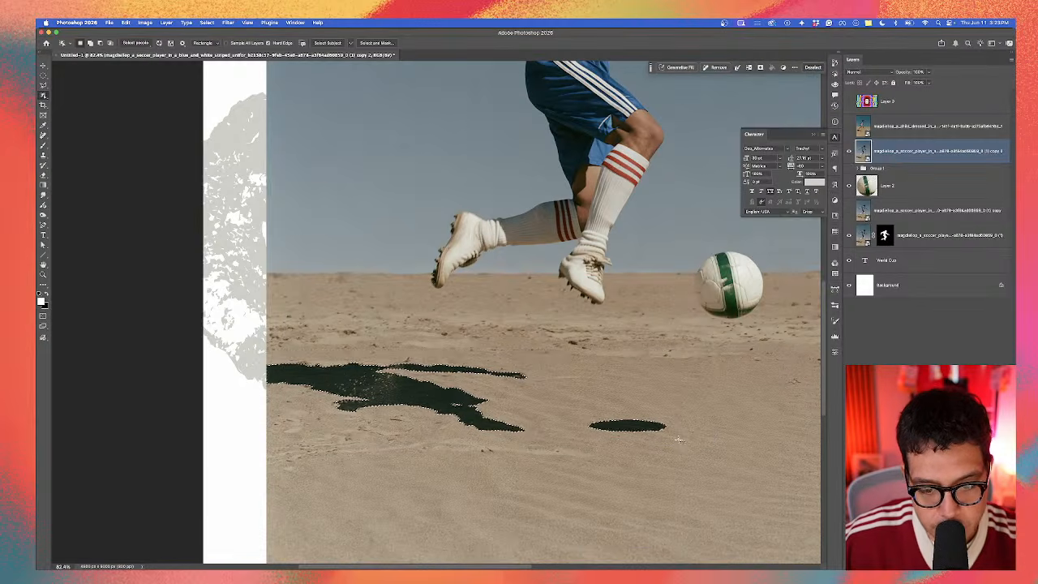
pyautogui.hotkey('ctrl', 'j')
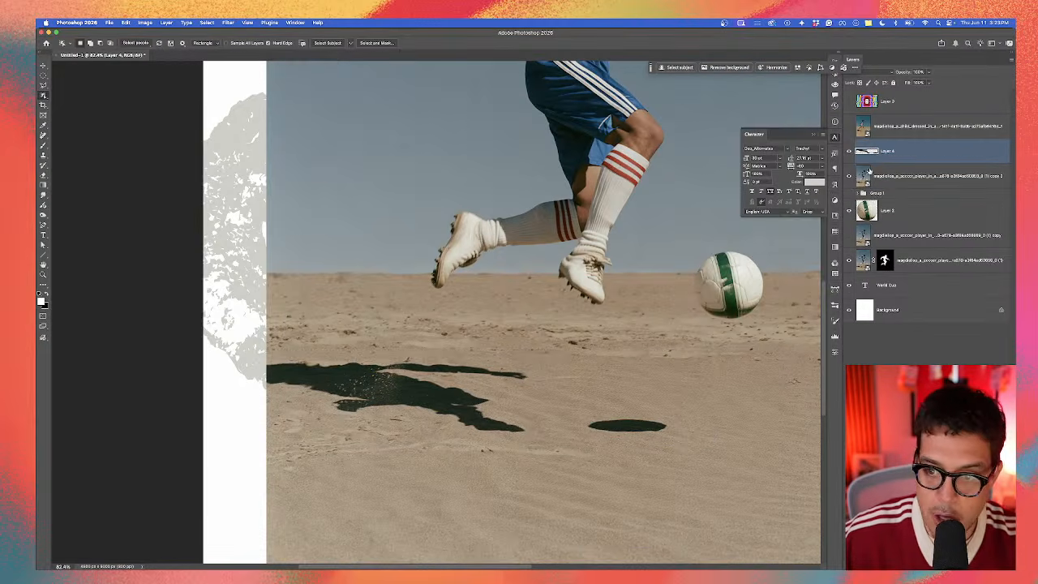
pyautogui.click(850, 177)
# Step: Stretch the shadow layer horizontally so the player's shadow reaches the left edge of the canvas
pyautogui.scroll(-8, 390, 349)
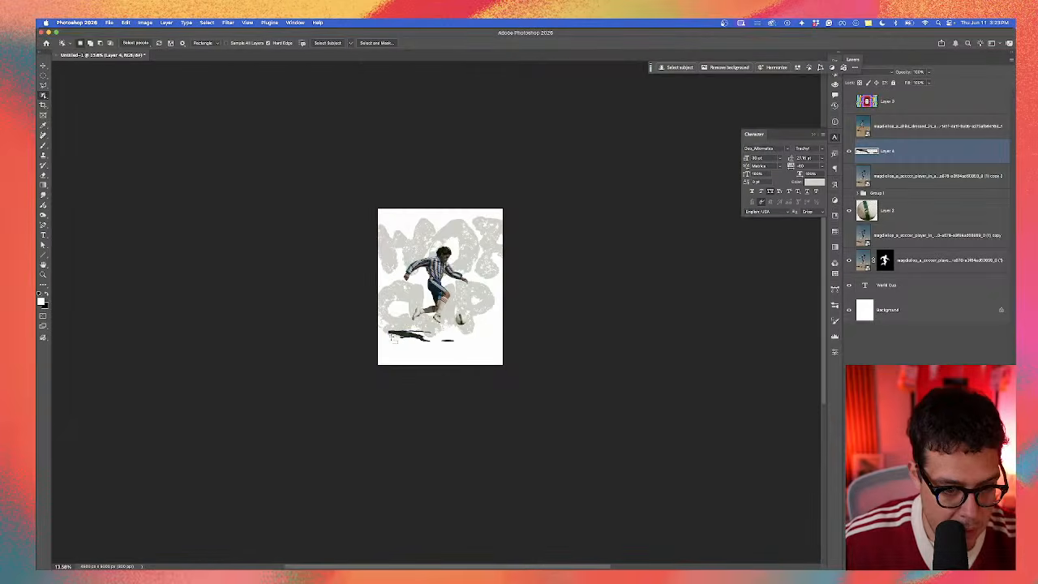
pyautogui.scroll(5, 390, 336)
pyautogui.hotkey('ctrl', 't')
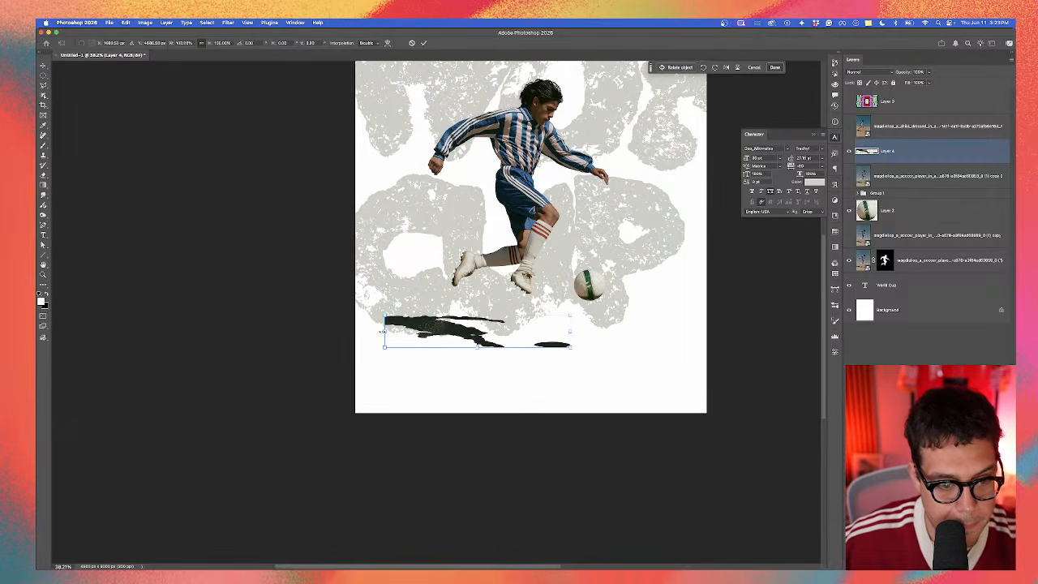
pyautogui.moveTo(381, 331); pyautogui.dragTo(353, 334)
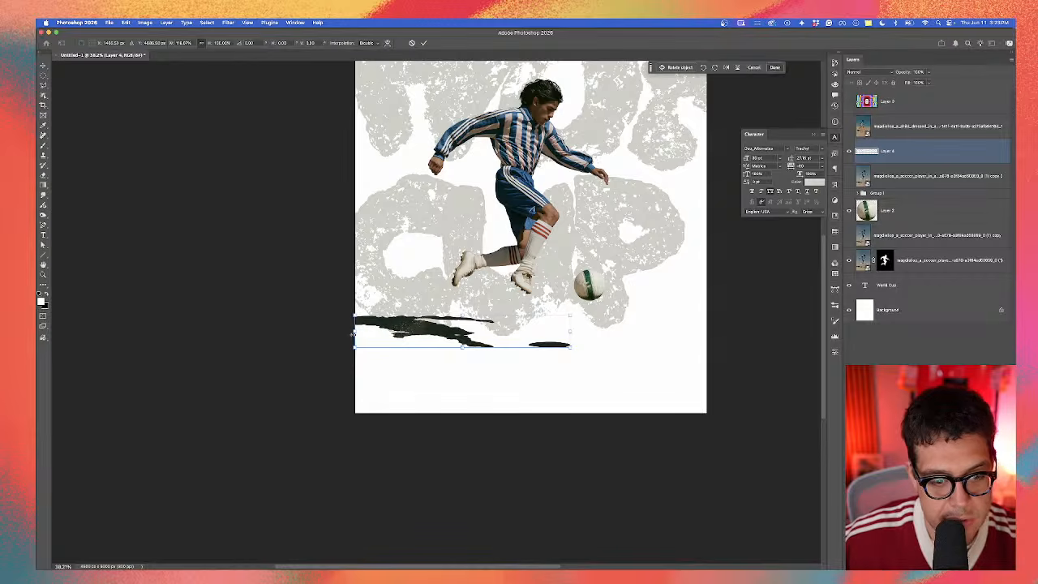
pyautogui.press('Return')
pyautogui.scroll(3, 530, 278)
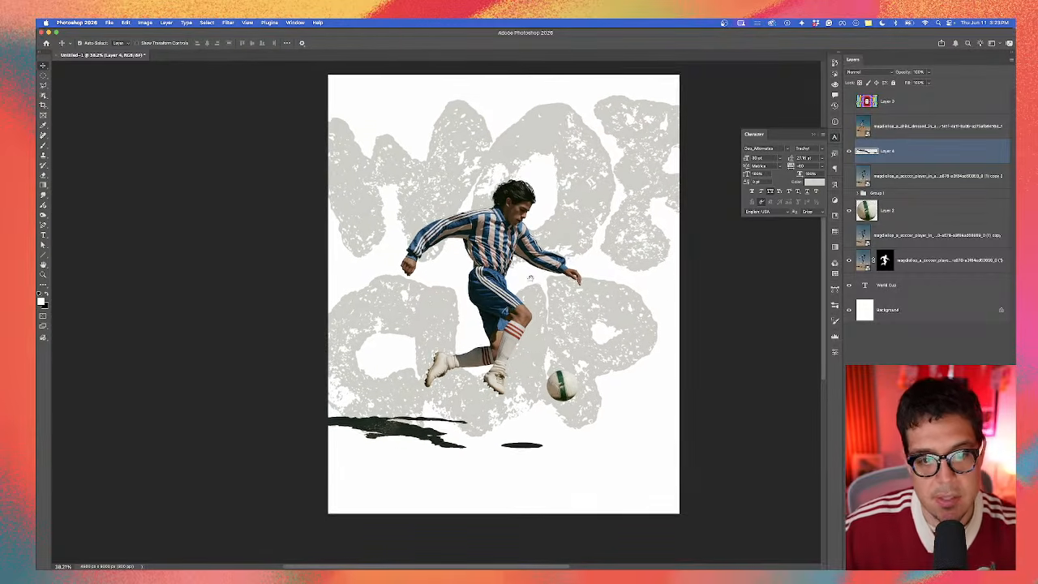
pyautogui.hscroll(1, 530, 278)
pyautogui.scroll(2, 523, 281)
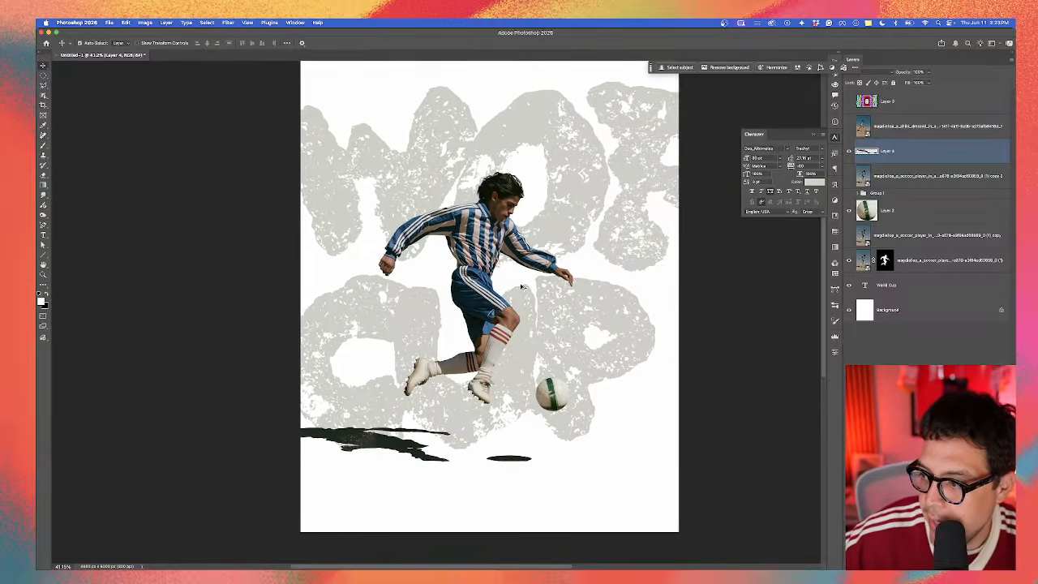
pyautogui.scroll(1, 527, 284)
pyautogui.scroll(1, 533, 290)
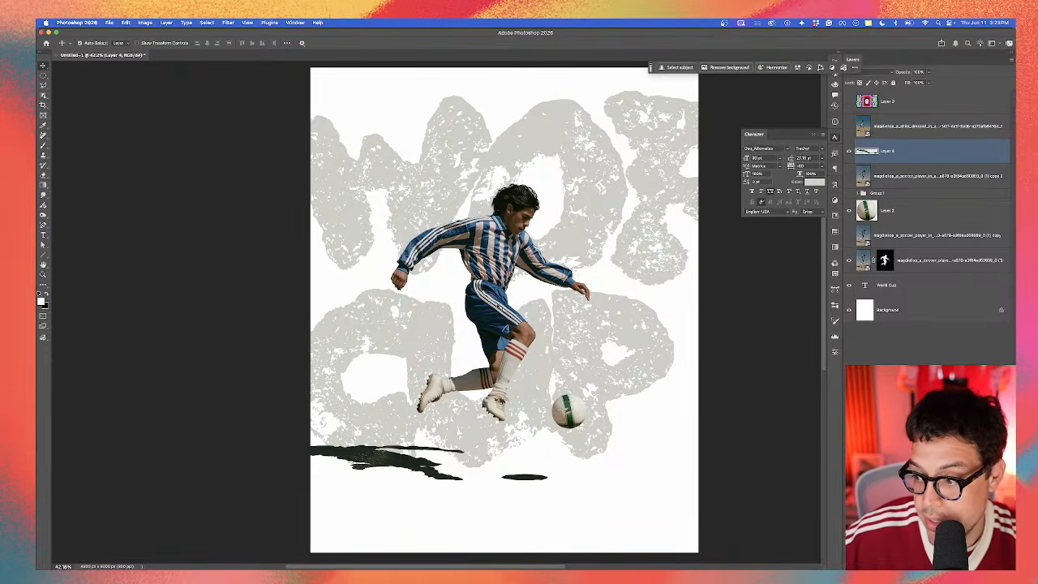
# Step: Switch to Pinterest in Chrome and browse the home feed for poster design, typography and color inspiration
pyautogui.hotkey('ctrl', 'Up')
pyautogui.click(429, 398)
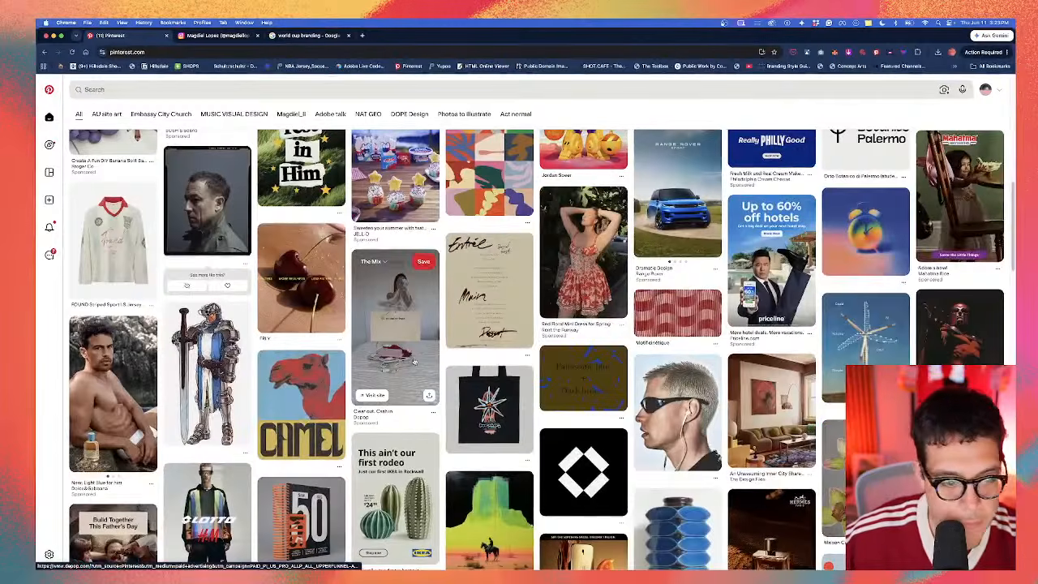
pyautogui.scroll(-5, 413, 360)
pyautogui.scroll(-2, 414, 363)
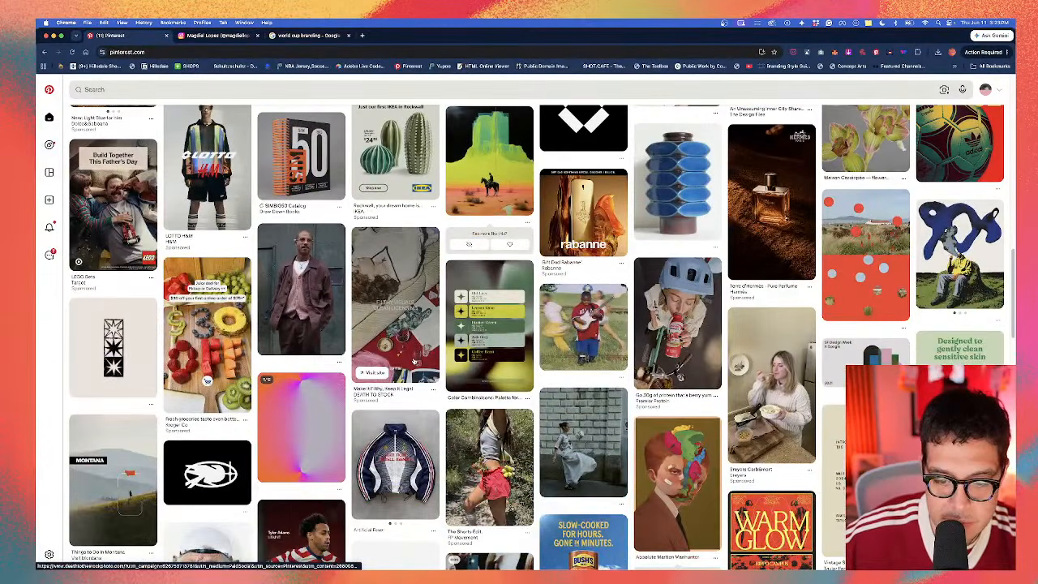
pyautogui.scroll(-10, 414, 361)
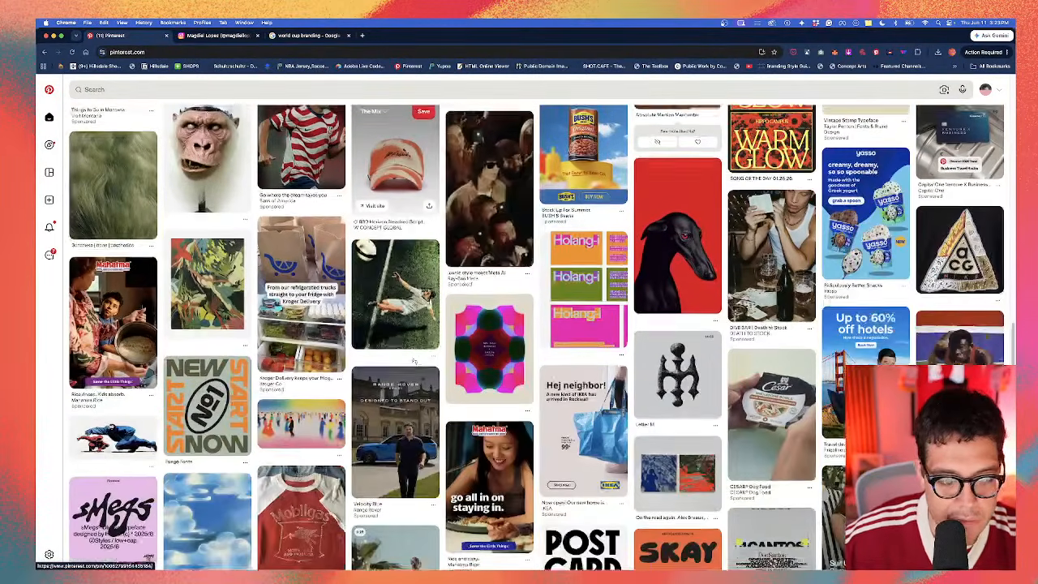
pyautogui.scroll(-6, 413, 361)
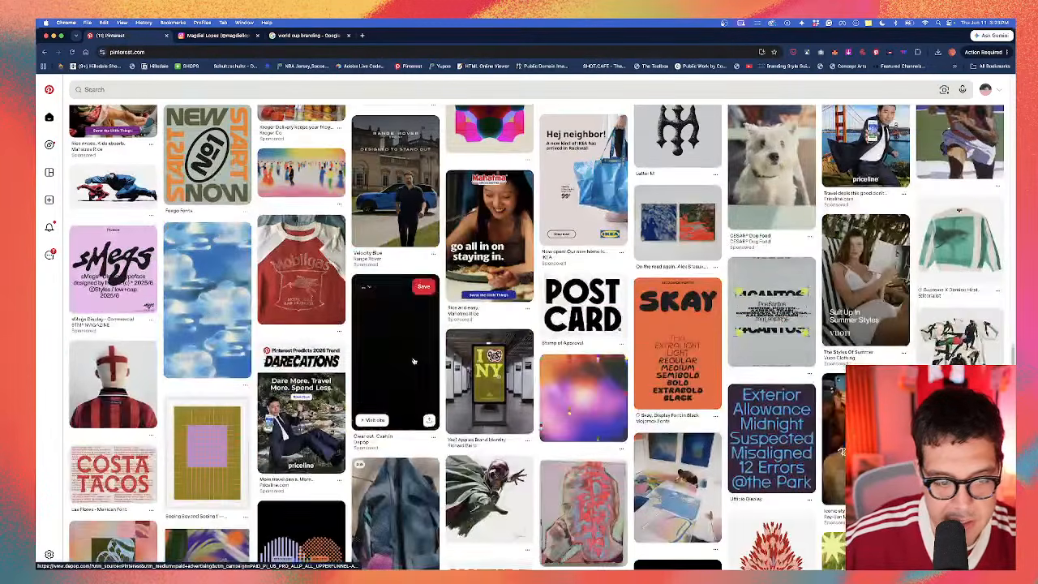
pyautogui.scroll(-4, 413, 360)
pyautogui.scroll(-4, 414, 359)
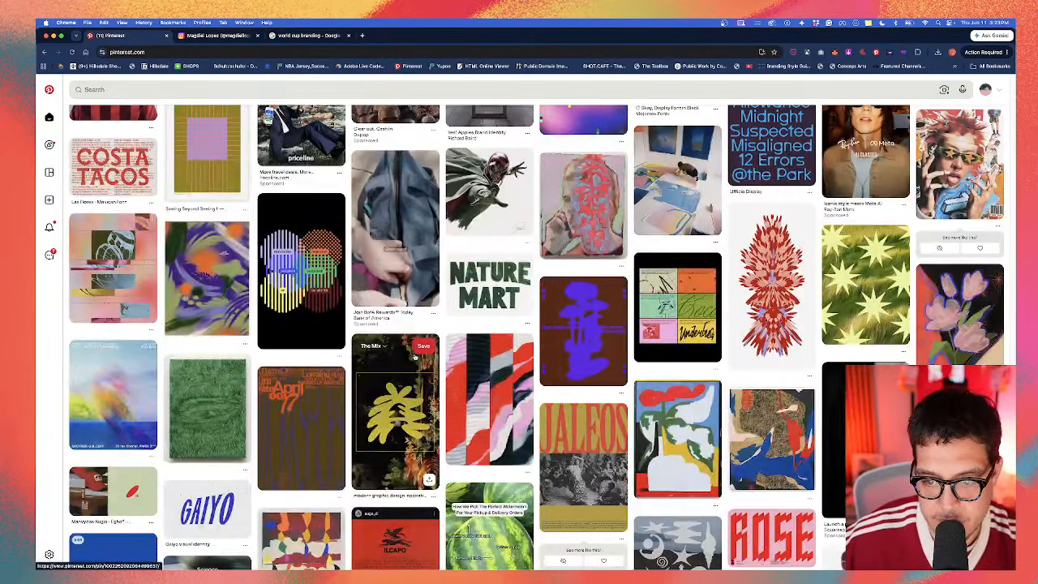
pyautogui.scroll(-4, 413, 357)
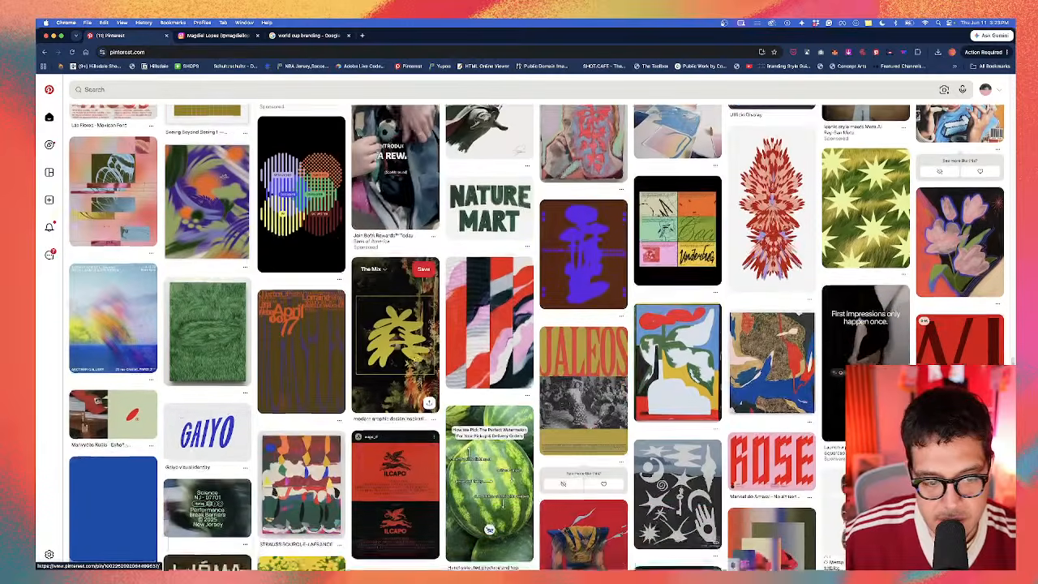
pyautogui.scroll(-2, 414, 357)
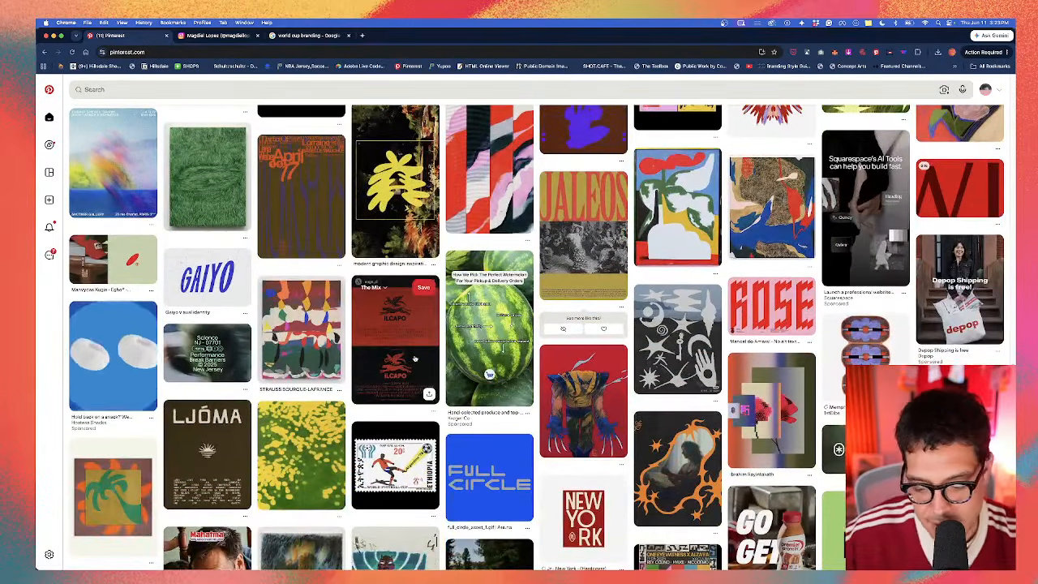
pyautogui.scroll(-8, 415, 360)
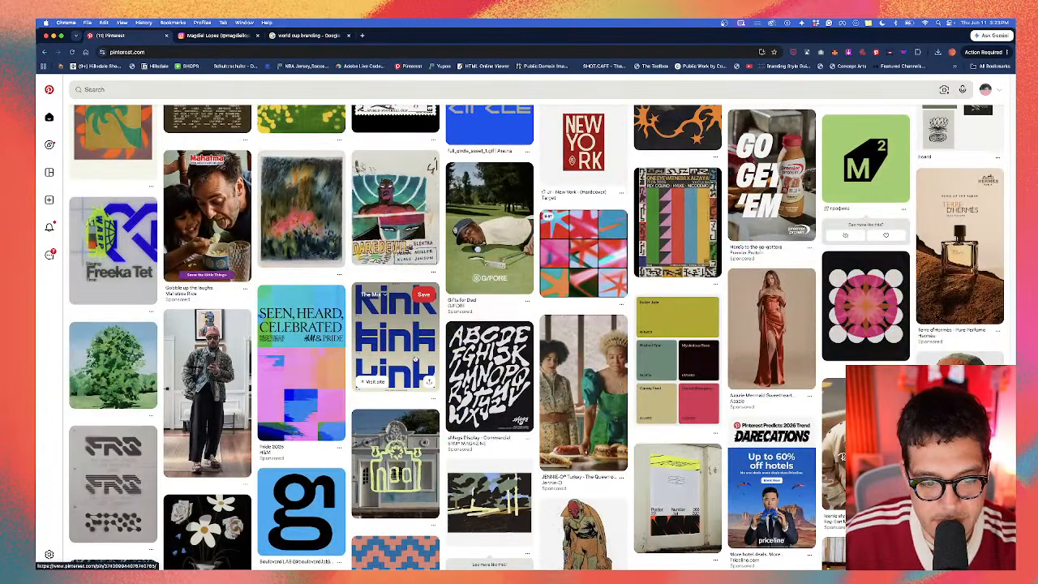
pyautogui.scroll(-15, 413, 361)
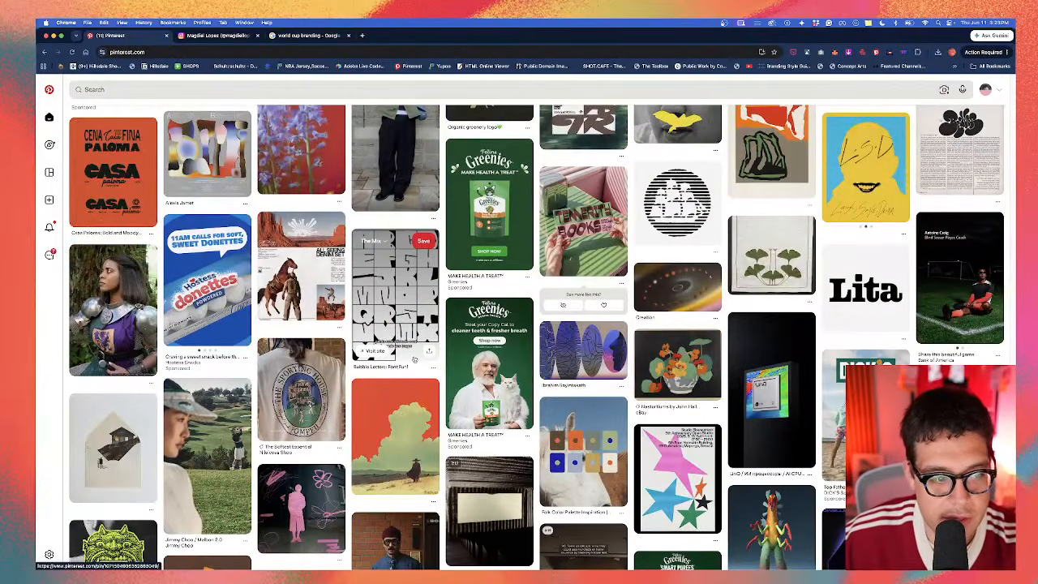
pyautogui.scroll(-12, 413, 360)
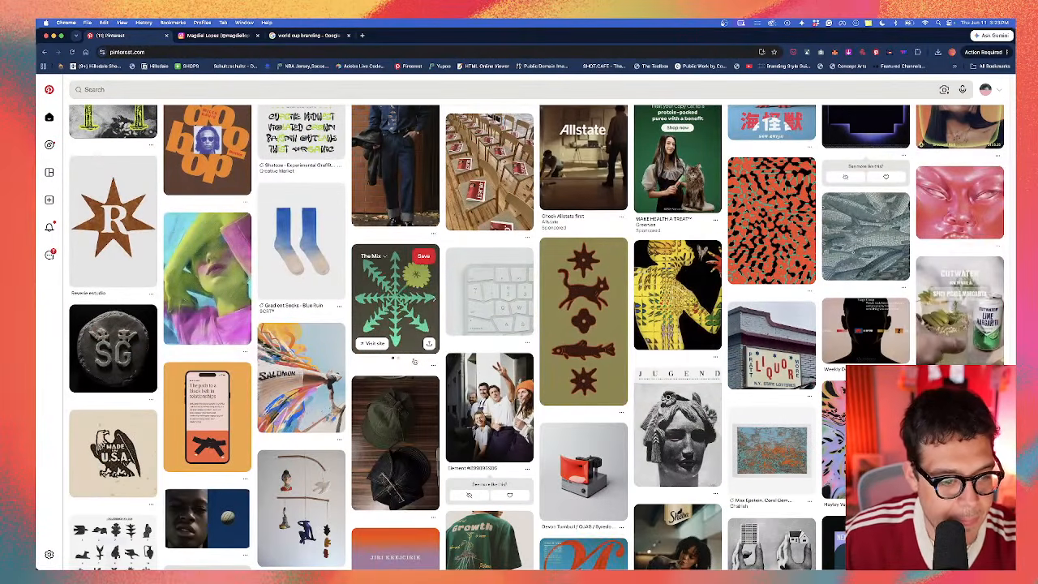
pyautogui.scroll(-4, 414, 360)
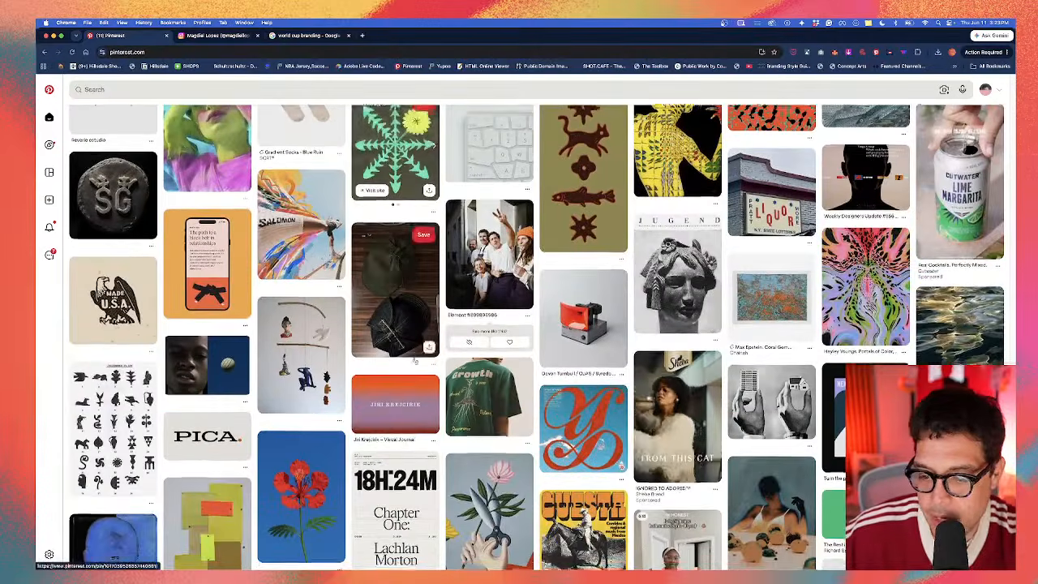
pyautogui.scroll(-7, 414, 360)
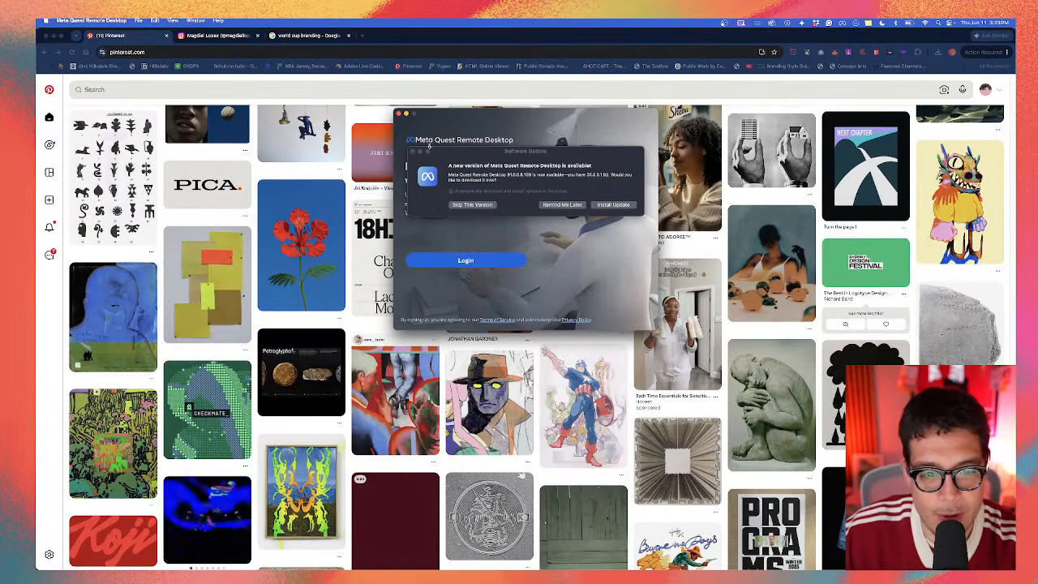
# Step: Close the Meta Quest Remote Desktop windows, then browse the Pinterest feed and open the pin with colorful display lettering on black
pyautogui.click(397, 114)
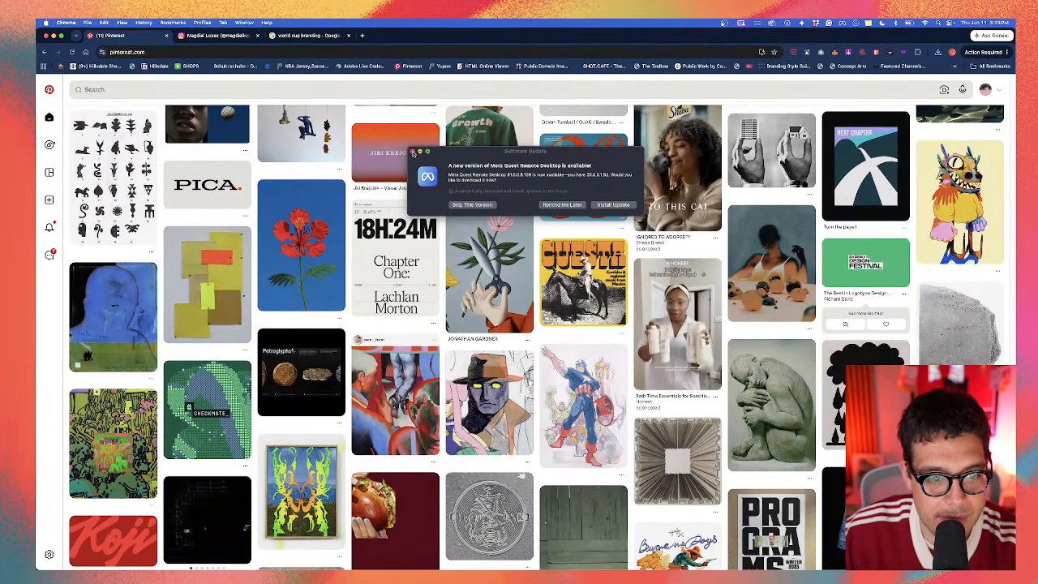
pyautogui.click(413, 151)
pyautogui.scroll(-2, 270, 288)
pyautogui.scroll(-14, 300, 275)
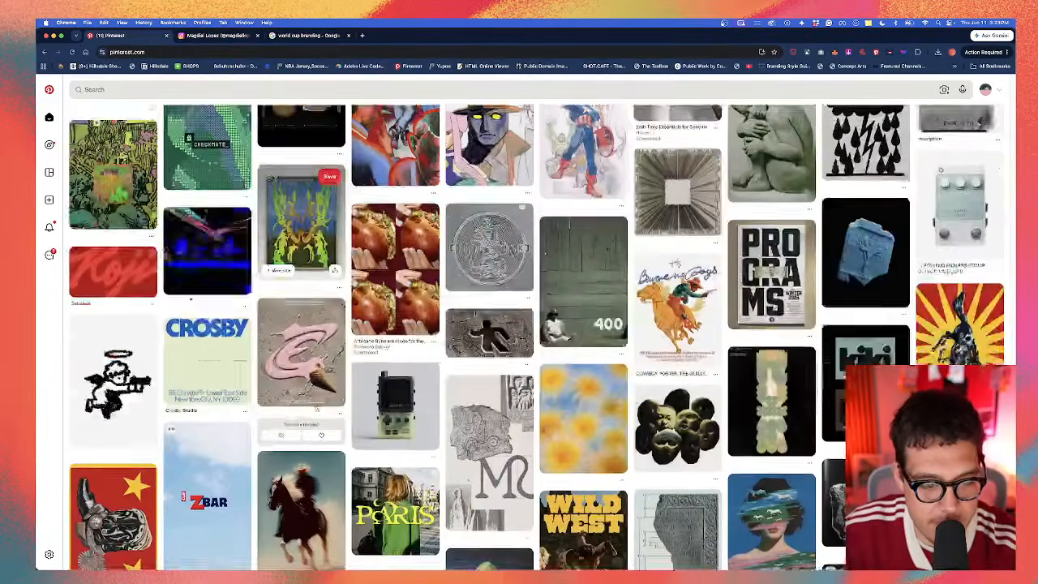
pyautogui.scroll(-1, 300, 275)
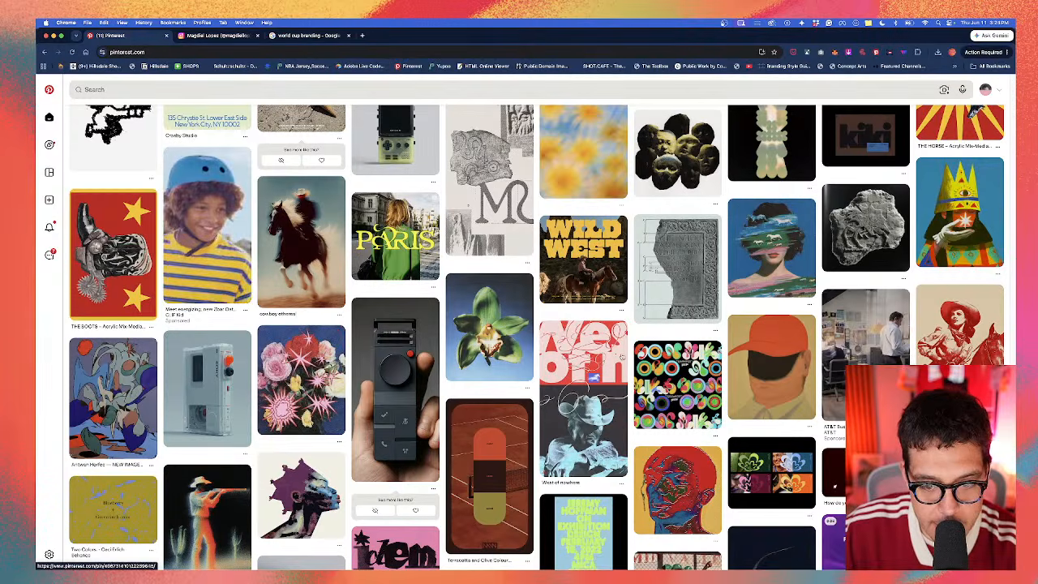
pyautogui.click(701, 384)
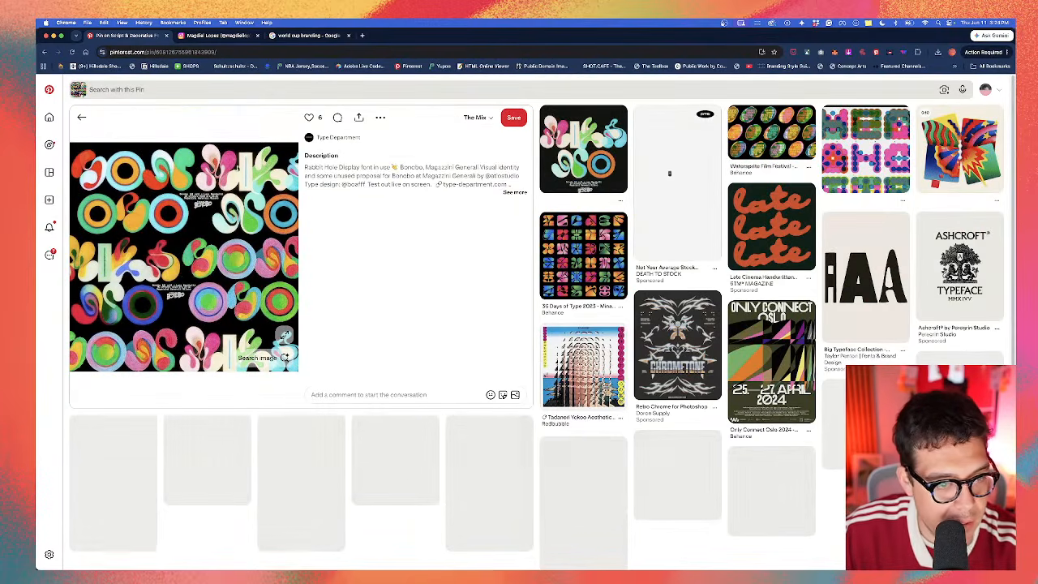
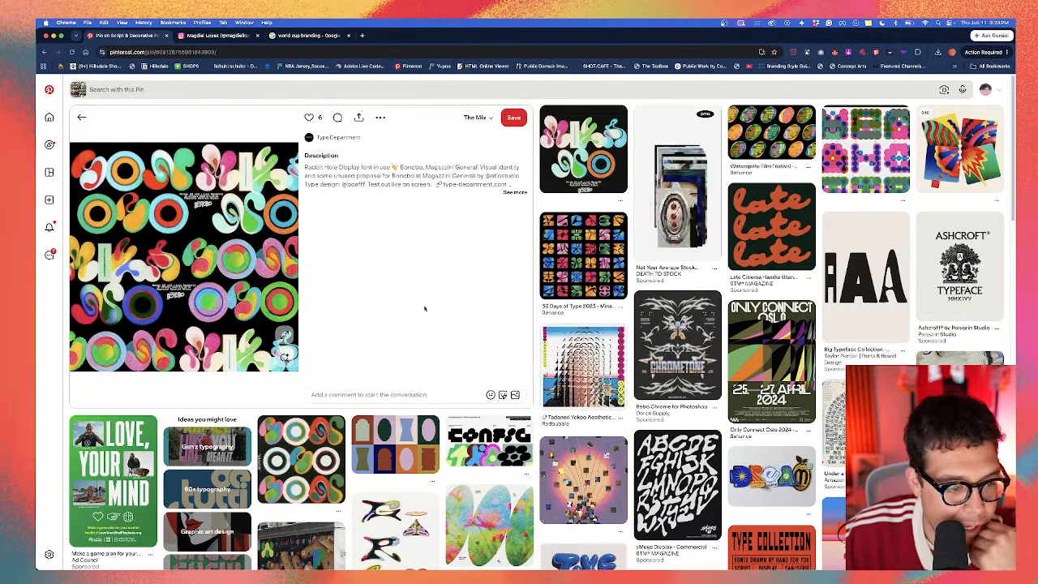
# Step: Switch back to Photoshop, duplicate the masked player layer, shift one version slightly left and stack it beneath the other
pyautogui.hotkey('ctrl', 'Up')
pyautogui.click(527, 308)
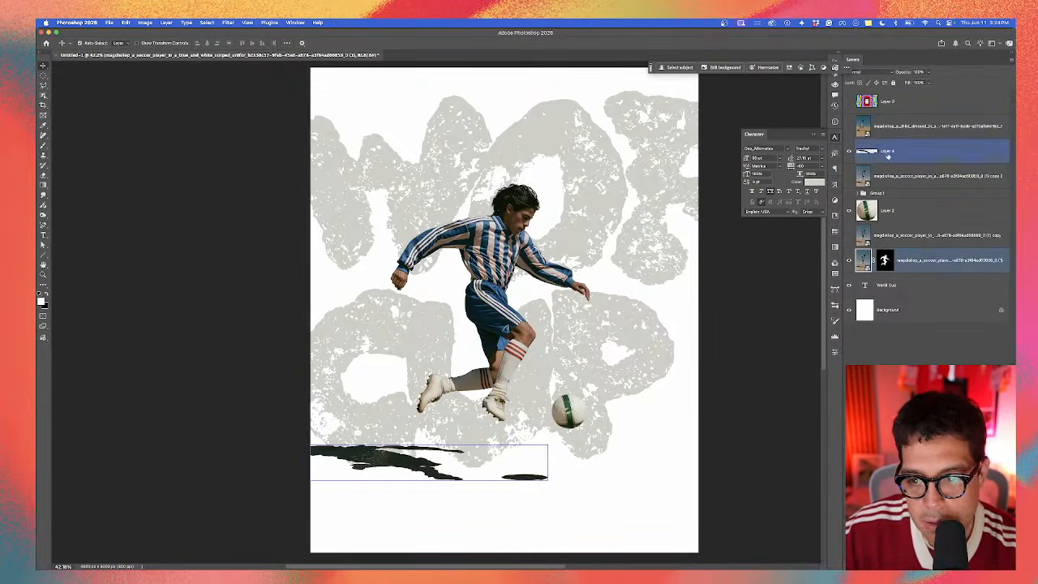
pyautogui.click(924, 258)
pyautogui.press('super+j')
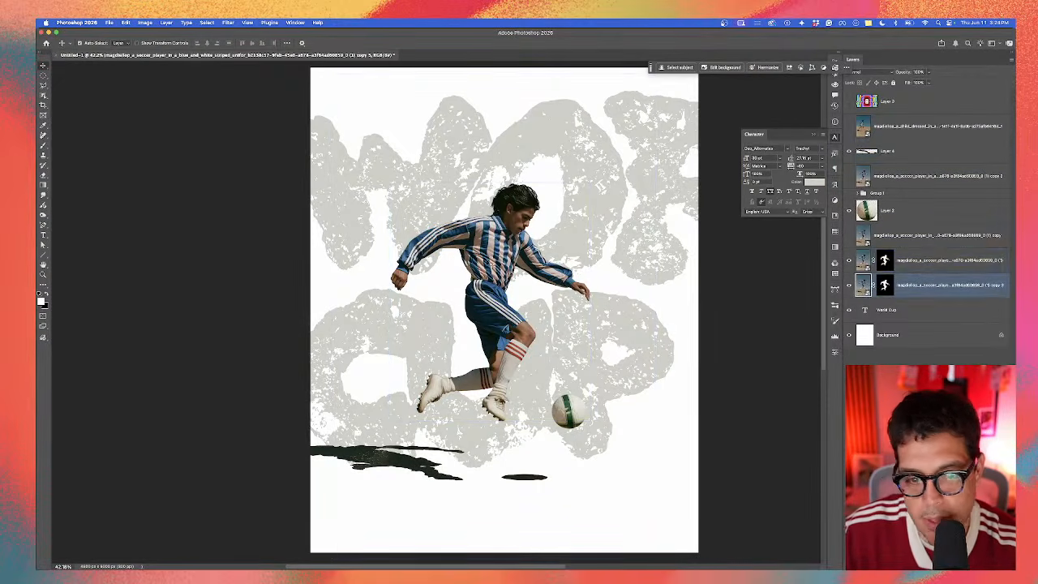
pyautogui.moveTo(500, 244); pyautogui.dragTo(495, 245)
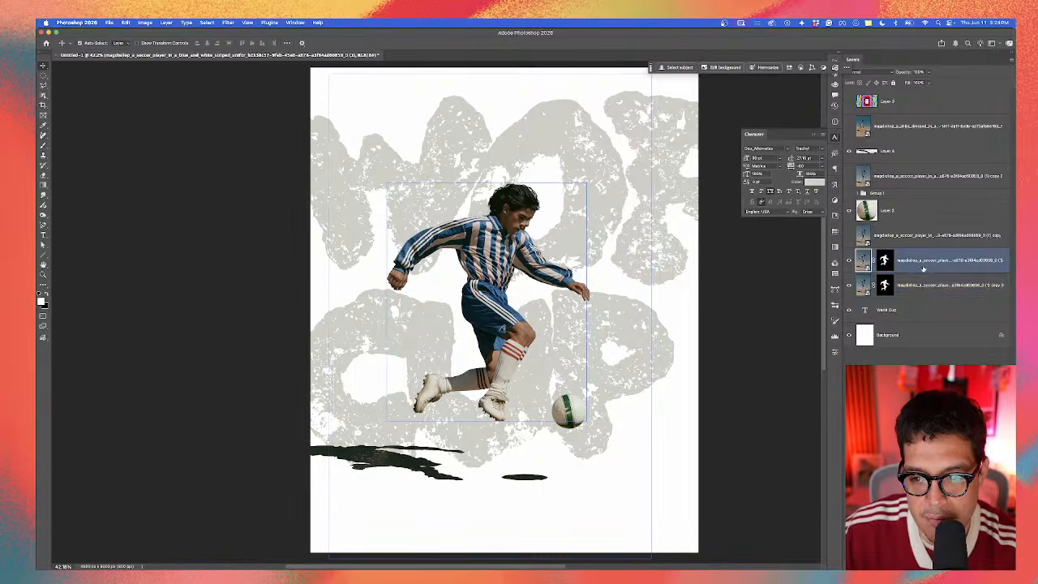
pyautogui.moveTo(922, 266); pyautogui.dragTo(900, 296)
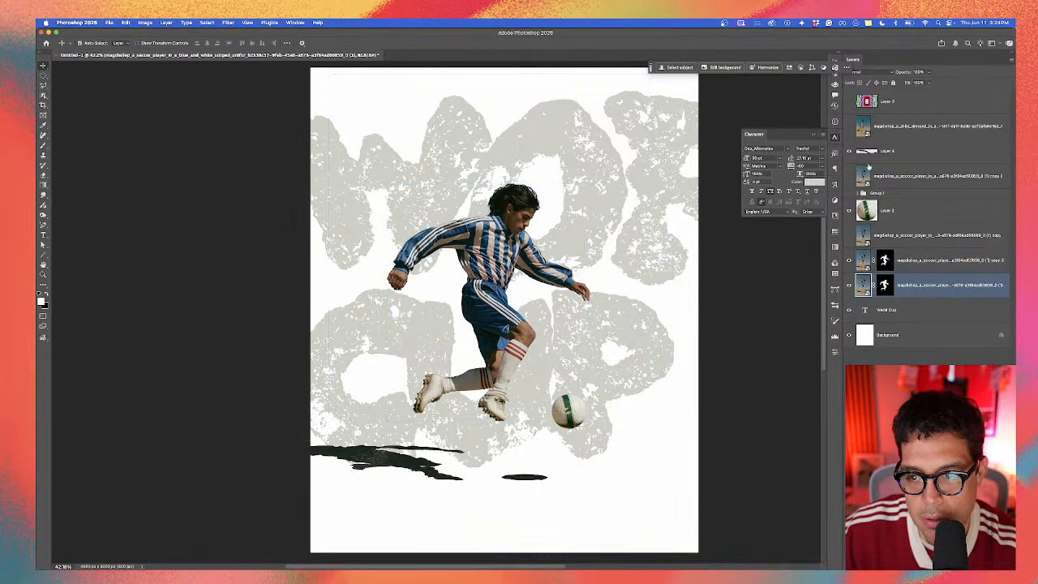
# Step: Show the colorful FIFA artwork layer and scale it down to about two thirds of its size over the player's head
pyautogui.click(851, 102)
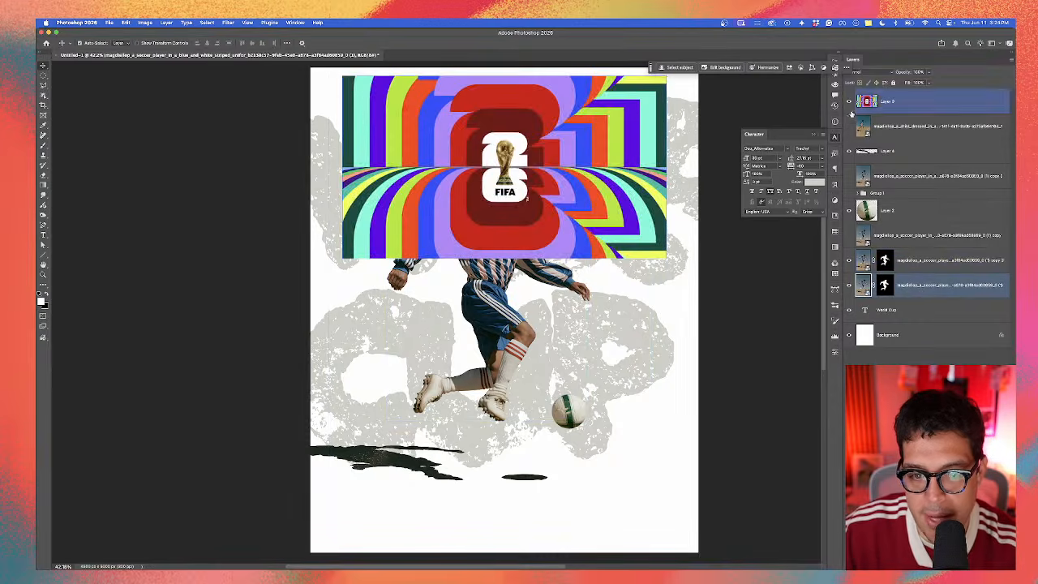
pyautogui.click(573, 157)
pyautogui.press('super+t')
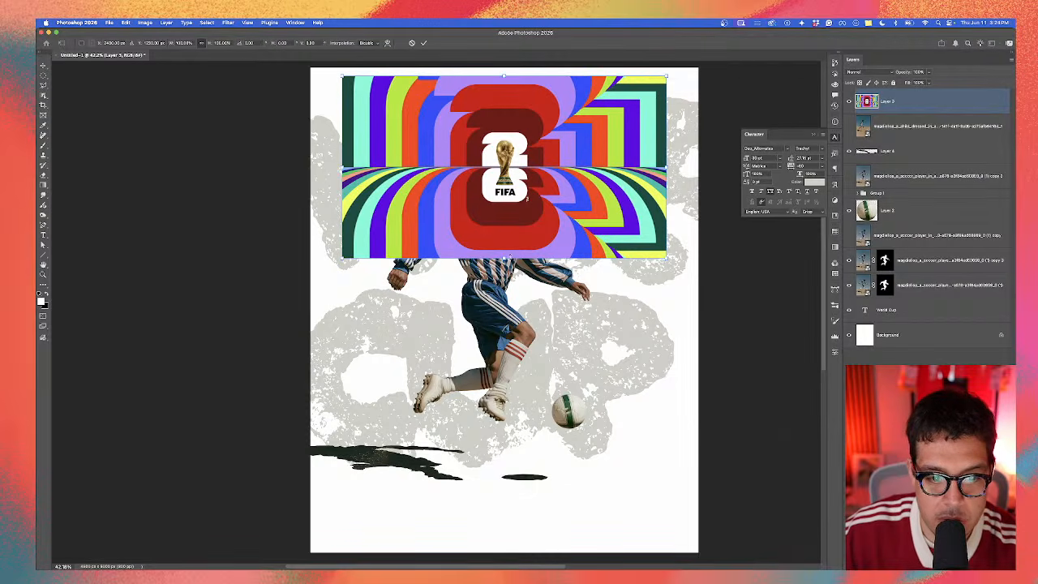
pyautogui.moveTo(514, 257); pyautogui.dragTo(514, 197)
pyautogui.press('Return')
# Step: Clip a new layer to the lower player copy and paint it with red sampled from the FIFA artwork
pyautogui.click(928, 285)
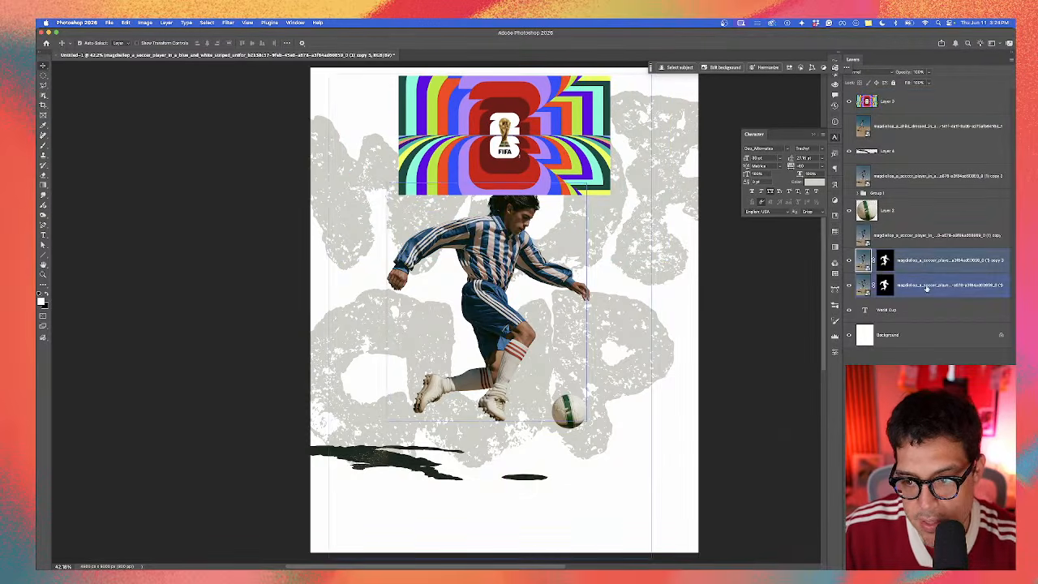
pyautogui.press('super+shift+alt+n')
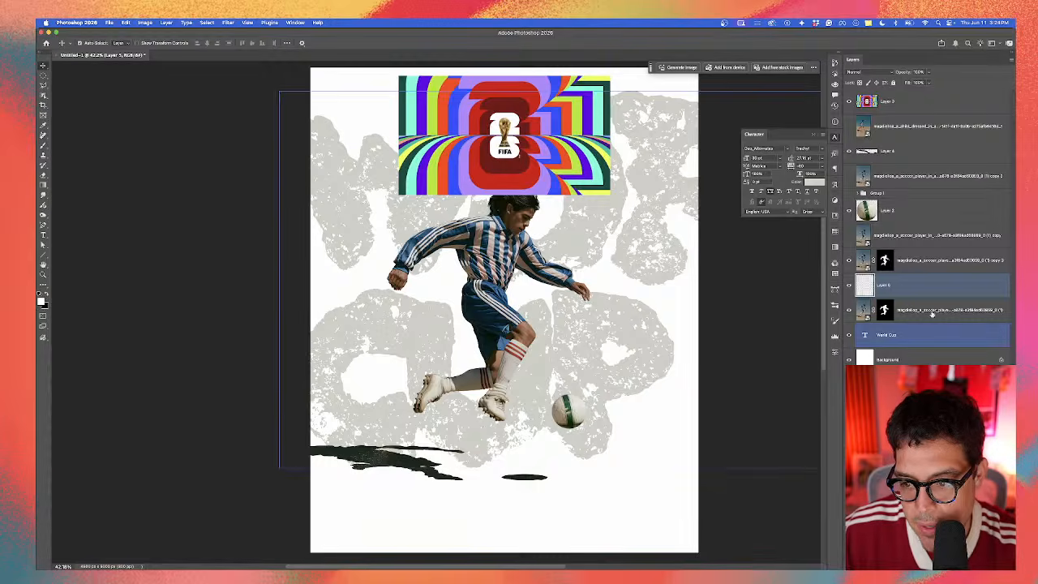
pyautogui.keyDown('alt'); pyautogui.click(935, 297); pyautogui.keyUp('alt')
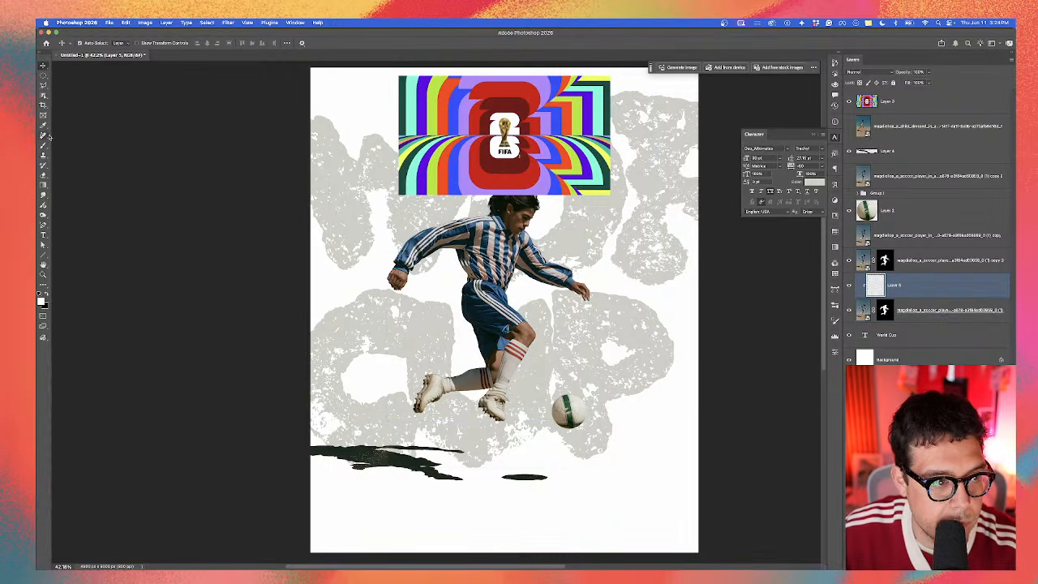
pyautogui.press('b')
pyautogui.keyDown('alt'); pyautogui.click(478, 111); pyautogui.keyUp('alt')
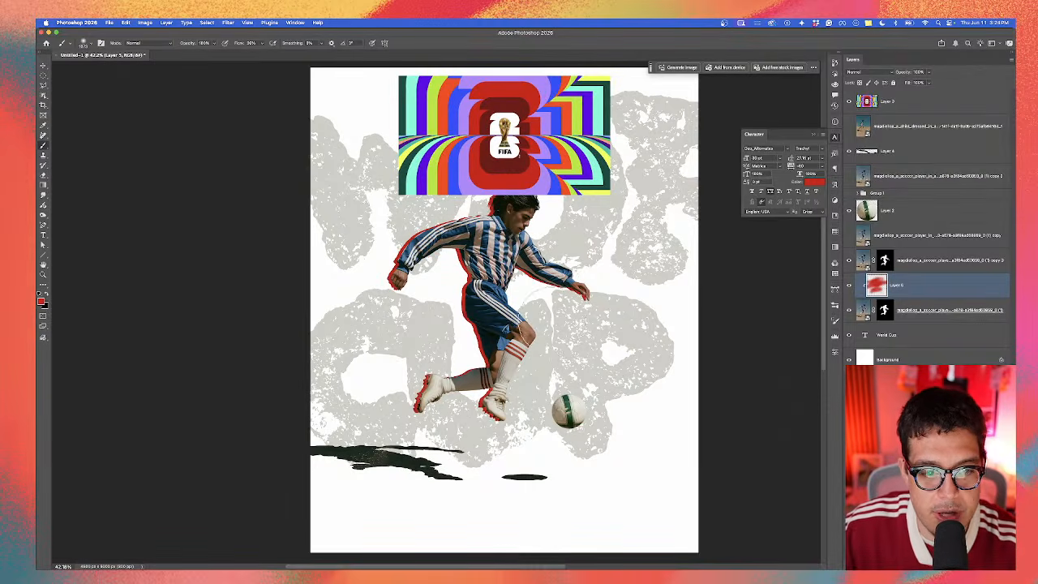
# Step: Duplicate the lower player copy with its clipped red paint below the original, and delete both paint layers
pyautogui.keyDown('shift'); pyautogui.click(947, 313); pyautogui.keyUp('shift')
pyautogui.moveTo(948, 319); pyautogui.dragTo(944, 328)
pyautogui.click(944, 359)
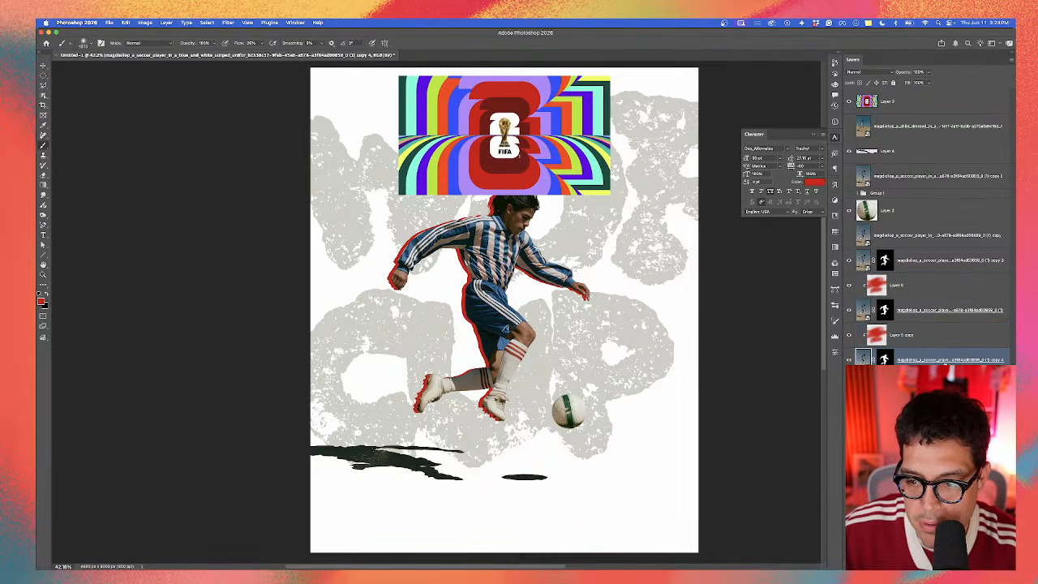
pyautogui.click(901, 342)
pyautogui.press('Delete')
pyautogui.click(919, 289)
pyautogui.press('Delete')
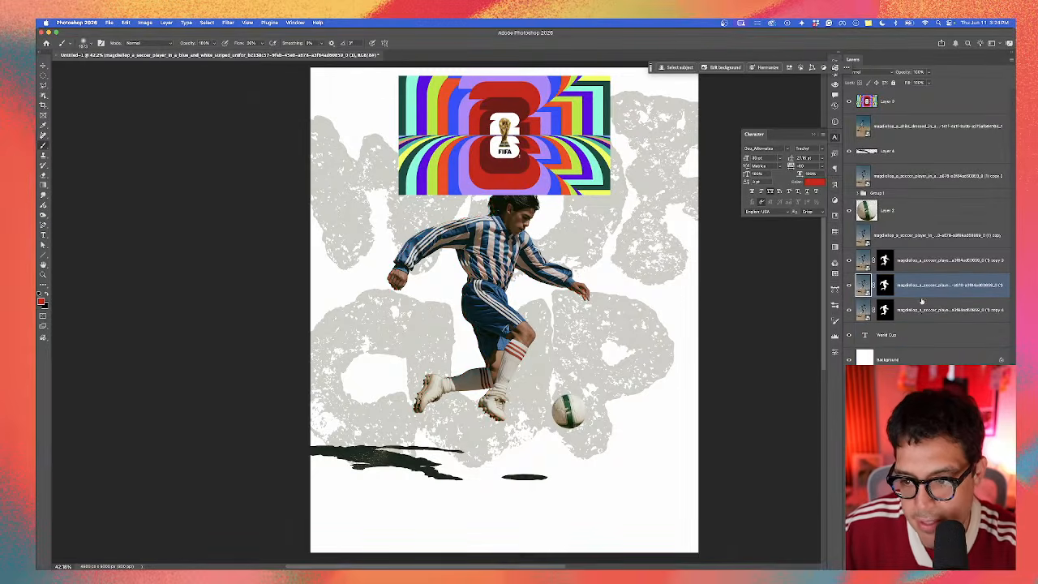
# Step: Apply a Color Overlay to the offset player copy, using the red sampled from the FIFA artwork
pyautogui.click(921, 301)
pyautogui.click(921, 292)
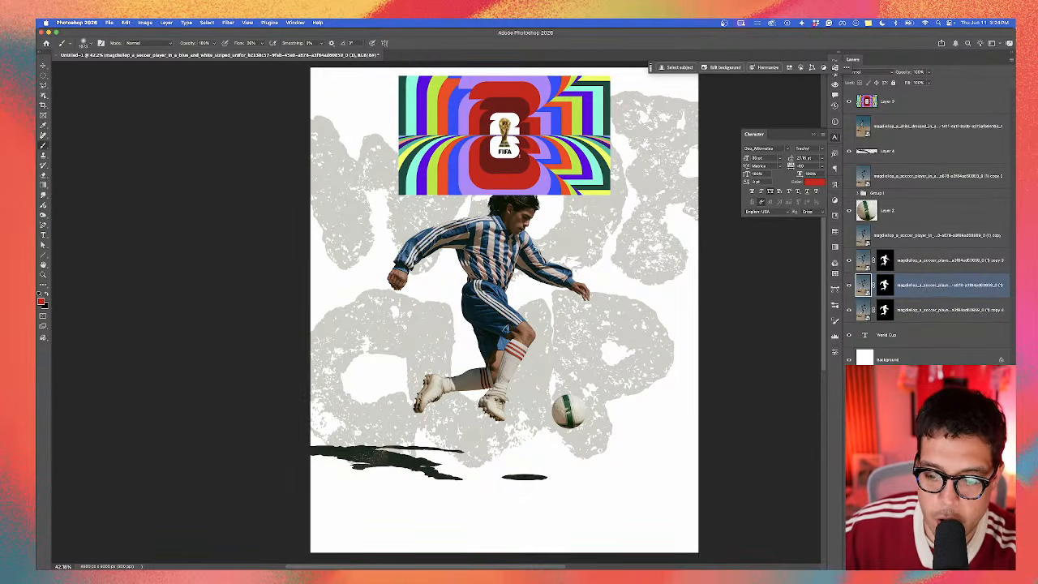
pyautogui.click(932, 514)
pyautogui.click(705, 290)
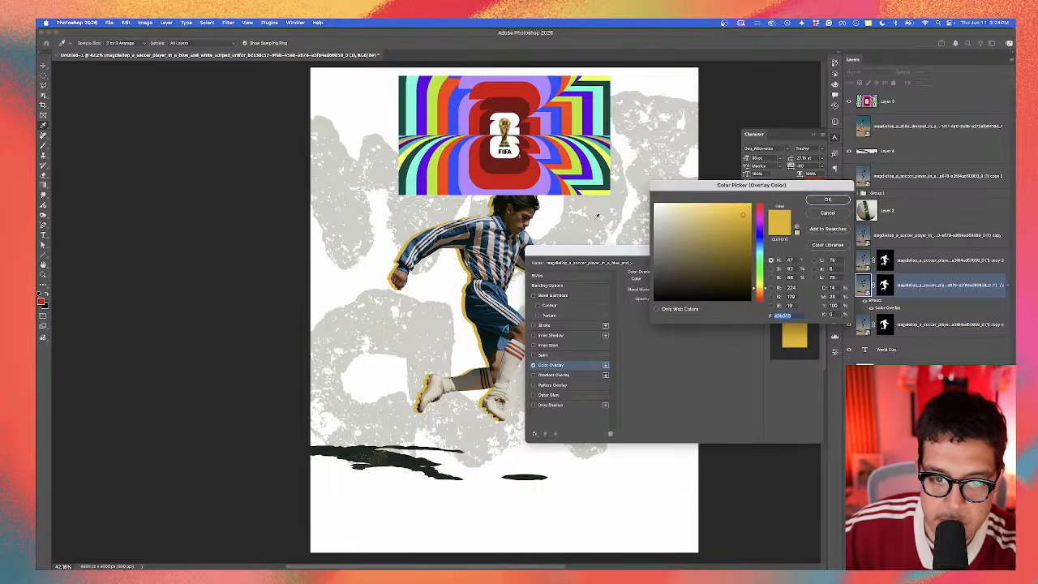
pyautogui.click(499, 177)
pyautogui.click(828, 199)
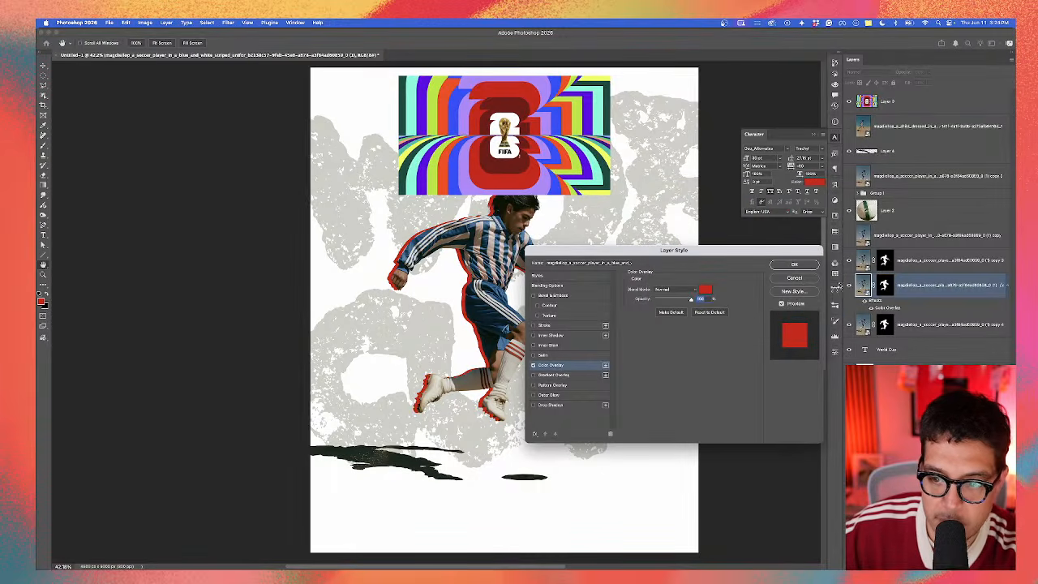
pyautogui.press('Return')
# Step: Delete the plain bottom player copy and put a duplicate of the red silhouette layer beneath the red one
pyautogui.click(937, 325)
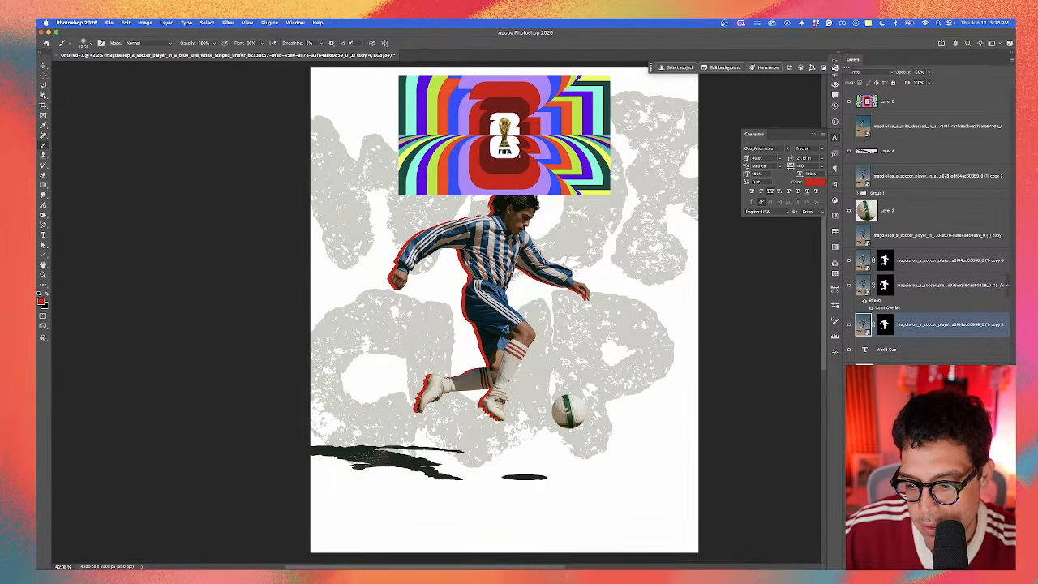
pyautogui.press('Delete')
pyautogui.keyDown('alt'); pyautogui.moveTo(924, 290); pyautogui.dragTo(924, 311); pyautogui.keyUp('alt')
# Step: Change the duplicate silhouette's Color Overlay to the light purple sampled from the FIFA artwork
pyautogui.doubleClick(890, 347)
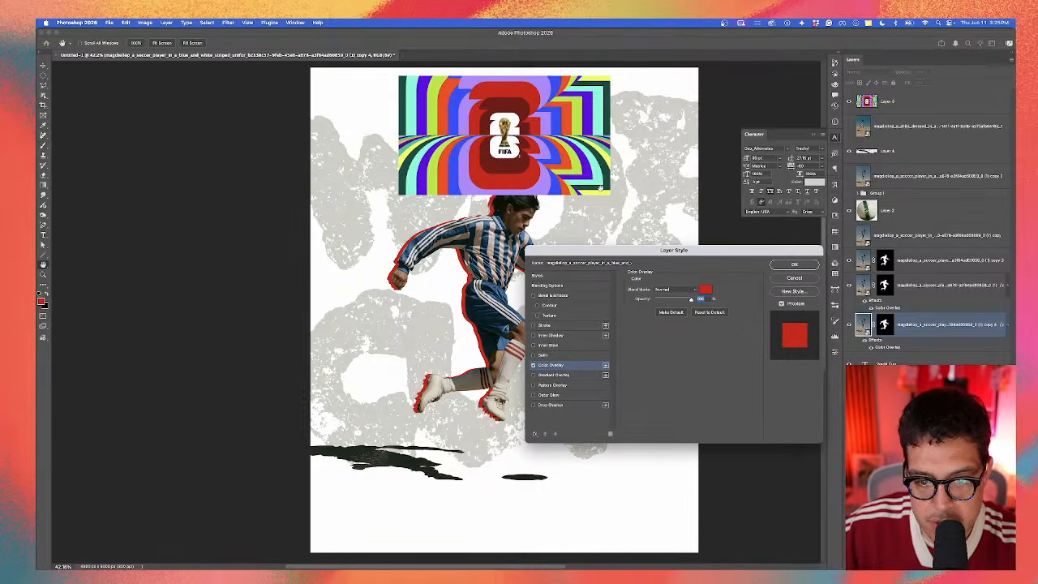
pyautogui.click(702, 289)
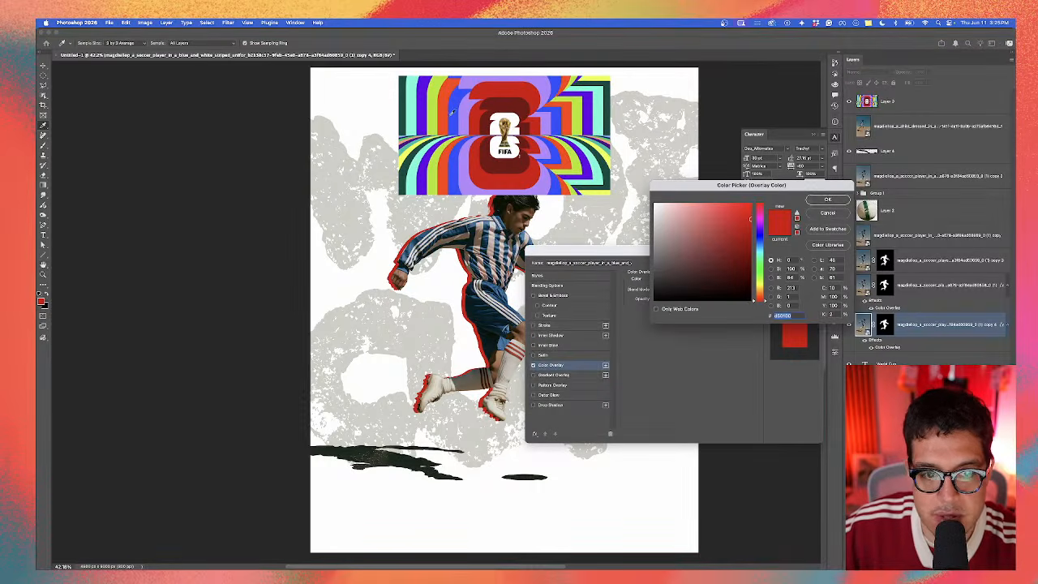
pyautogui.click(467, 109)
pyautogui.click(828, 200)
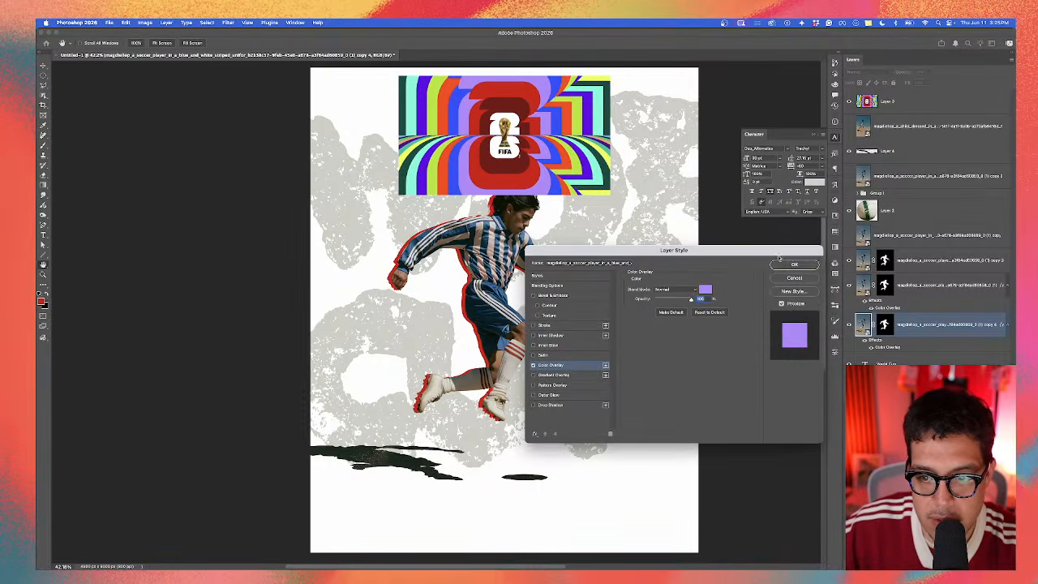
pyautogui.click(777, 262)
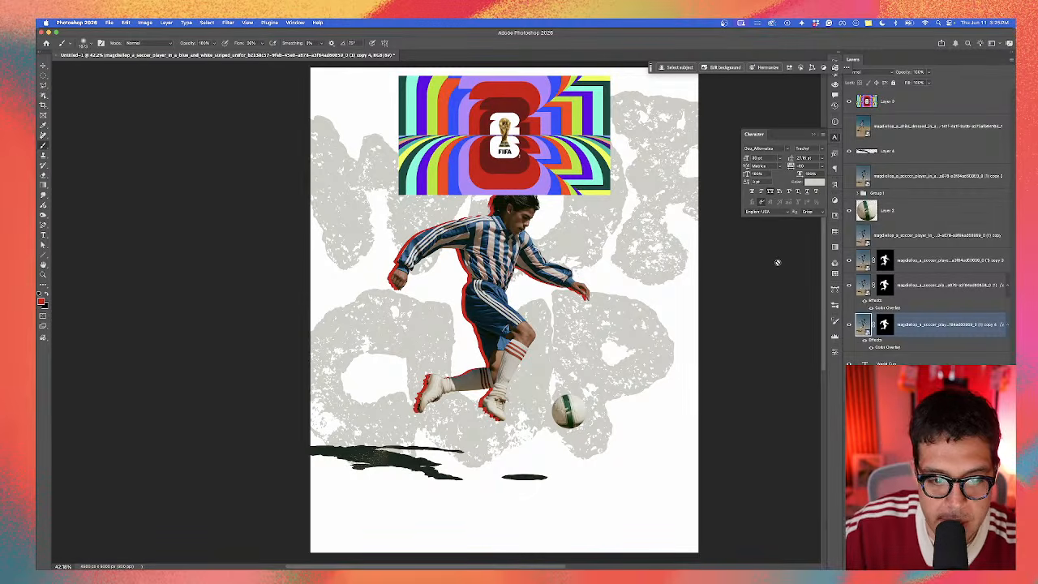
# Step: Nudge the purple silhouette left and down, with a slight upward correction, so it forms a second outline beyond the red one
pyautogui.press('v')
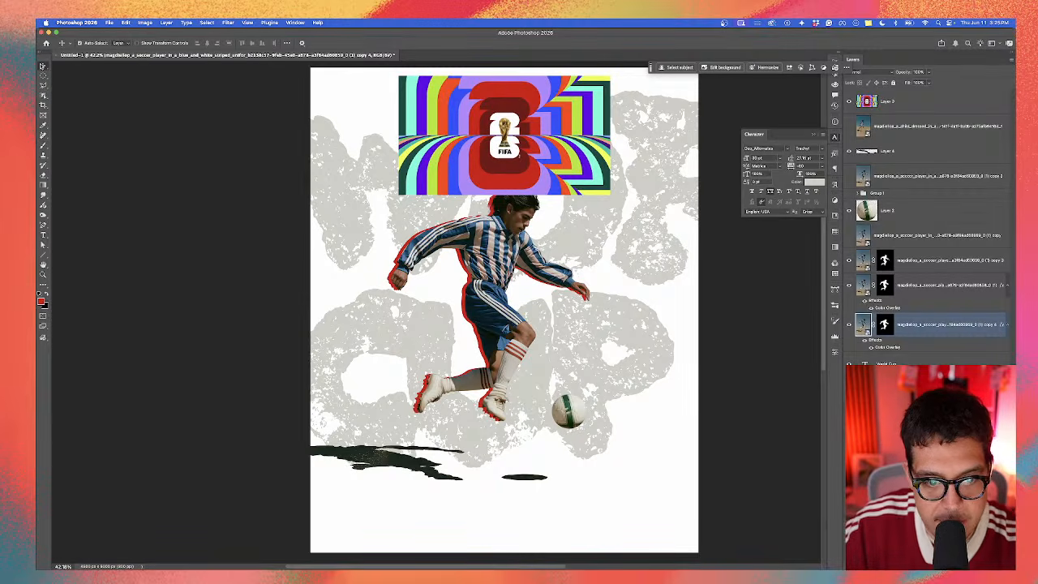
pyautogui.hotkey('shift', 'Down')
pyautogui.hotkey('shift', 'Down')
pyautogui.hotkey('shift', 'Down')
pyautogui.hotkey('shift', 'Down')
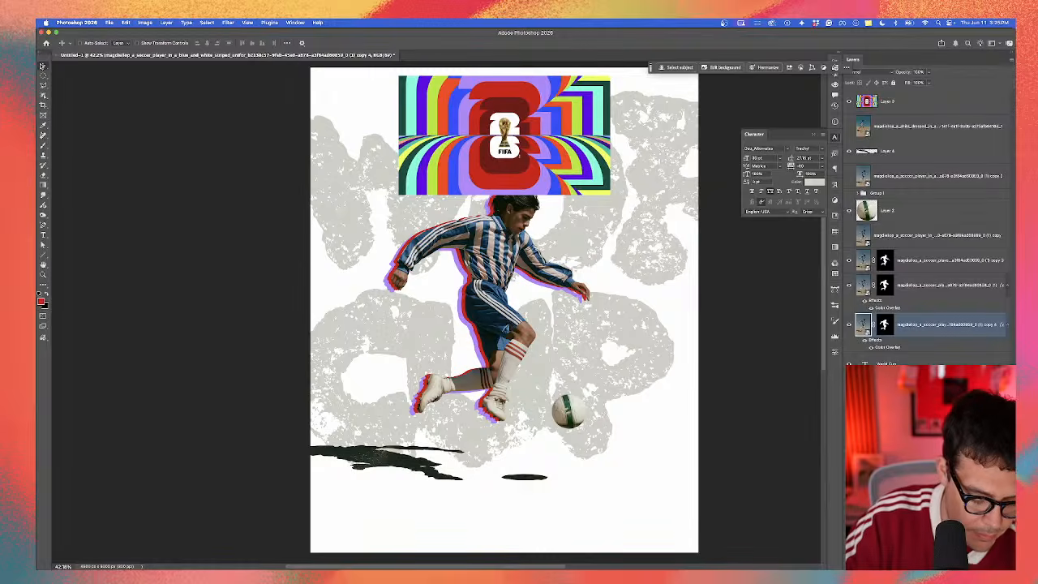
pyautogui.press('super+=')
pyautogui.press('super+=')
pyautogui.press('super+=')
pyautogui.press('super+=')
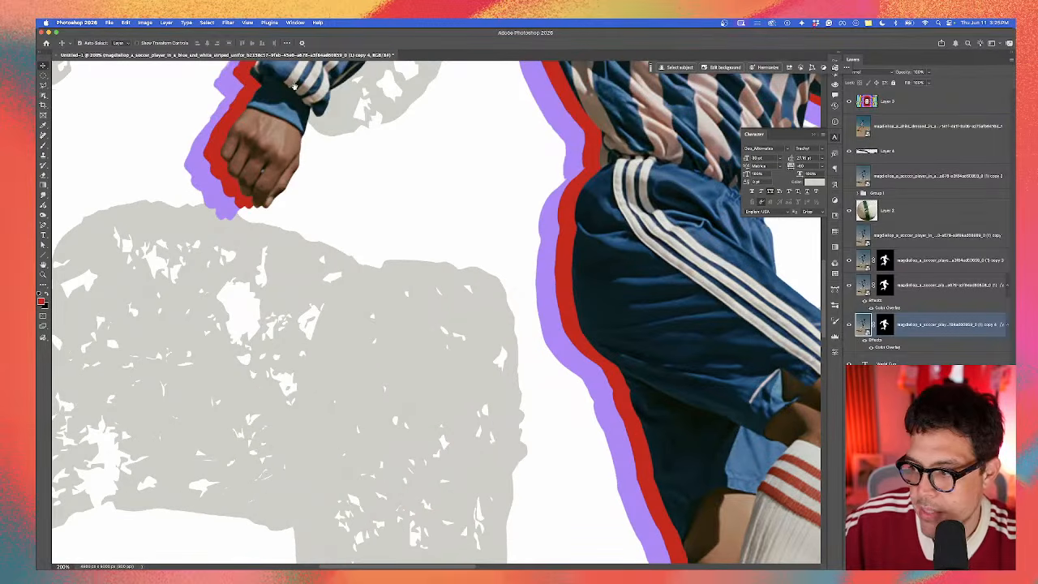
pyautogui.moveTo(390, 242); pyautogui.dragTo(386, 382)
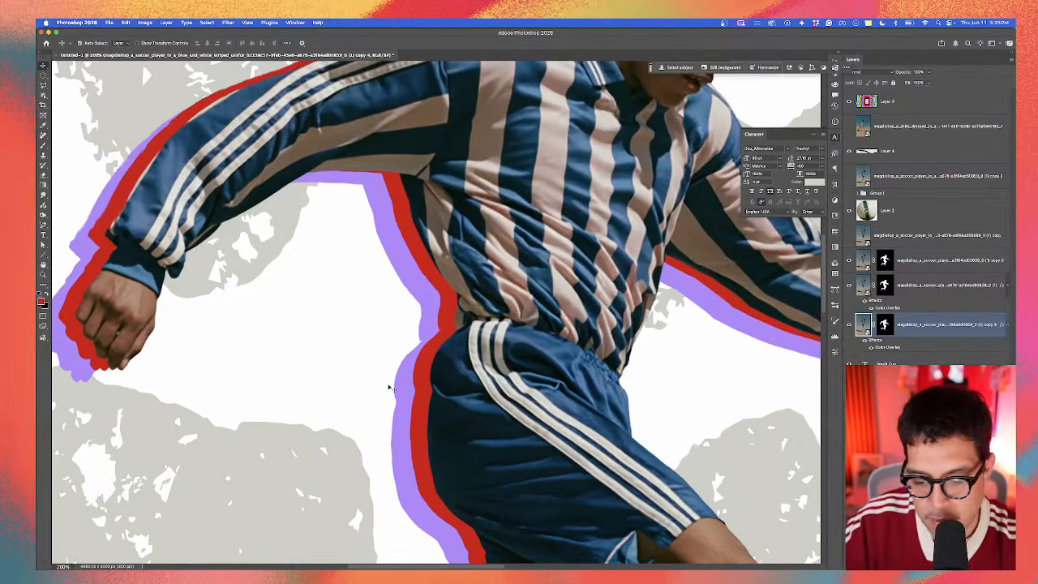
pyautogui.press('Up')
pyautogui.press('Up')
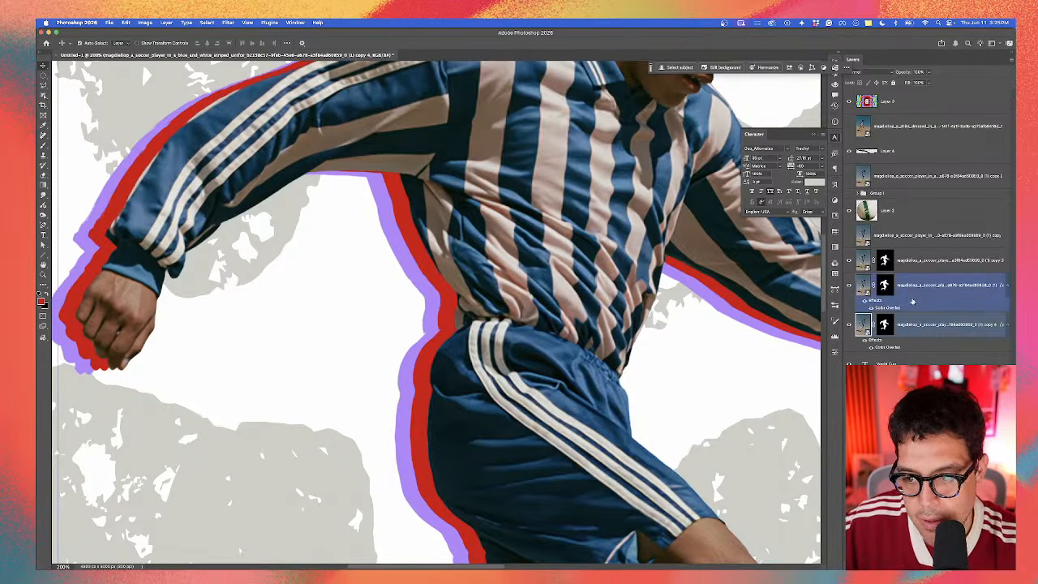
# Step: Duplicate the purple silhouette below itself and nudge the copy further left and down
pyautogui.moveTo(927, 325); pyautogui.dragTo(938, 347)
pyautogui.hotkey('shift', 'Left')
pyautogui.hotkey('shift', 'Down')
pyautogui.press('Left')
pyautogui.press('Left')
pyautogui.press('Left')
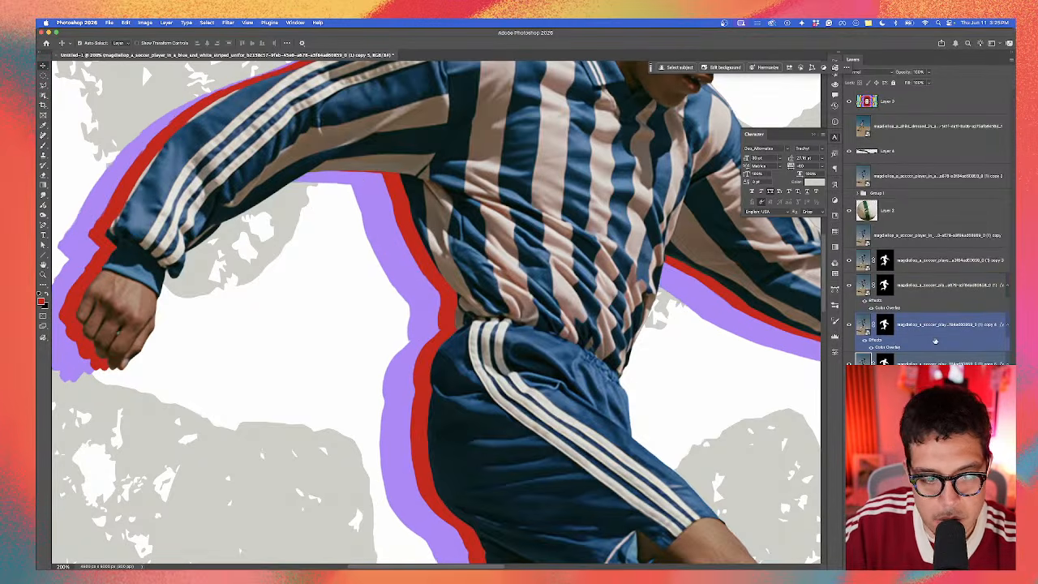
# Step: Change the bottom silhouette's Color Overlay to the bright blue sampled from the FIFA artwork
pyautogui.press('super+0')
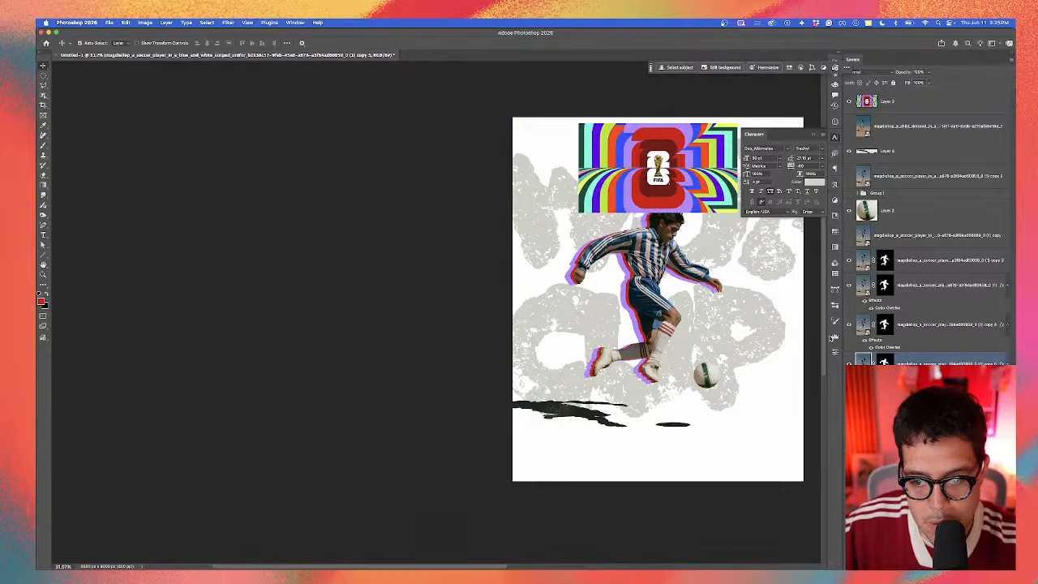
pyautogui.doubleClick(885, 386)
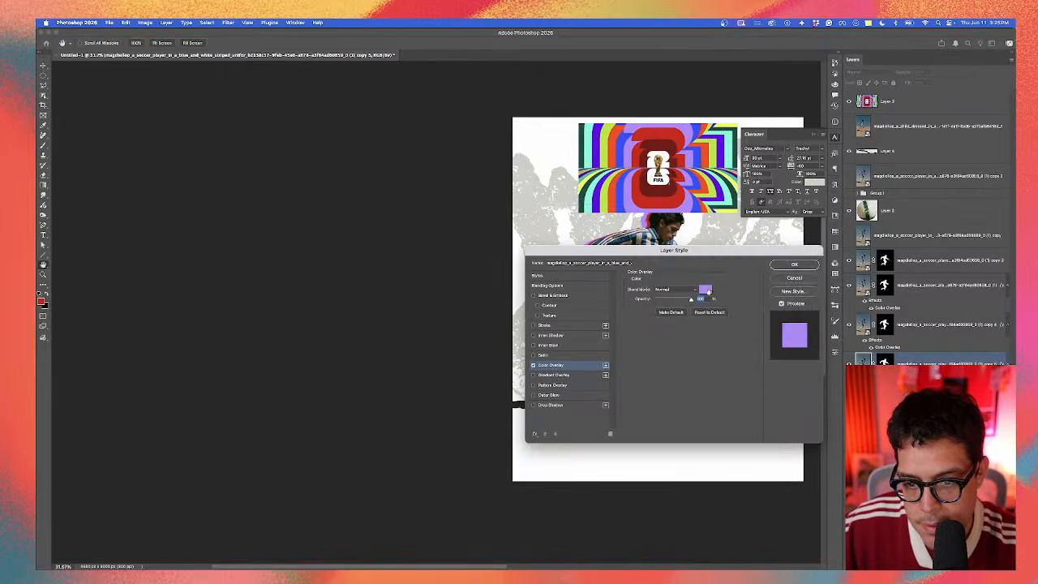
pyautogui.click(705, 289)
pyautogui.click(624, 177)
pyautogui.click(826, 200)
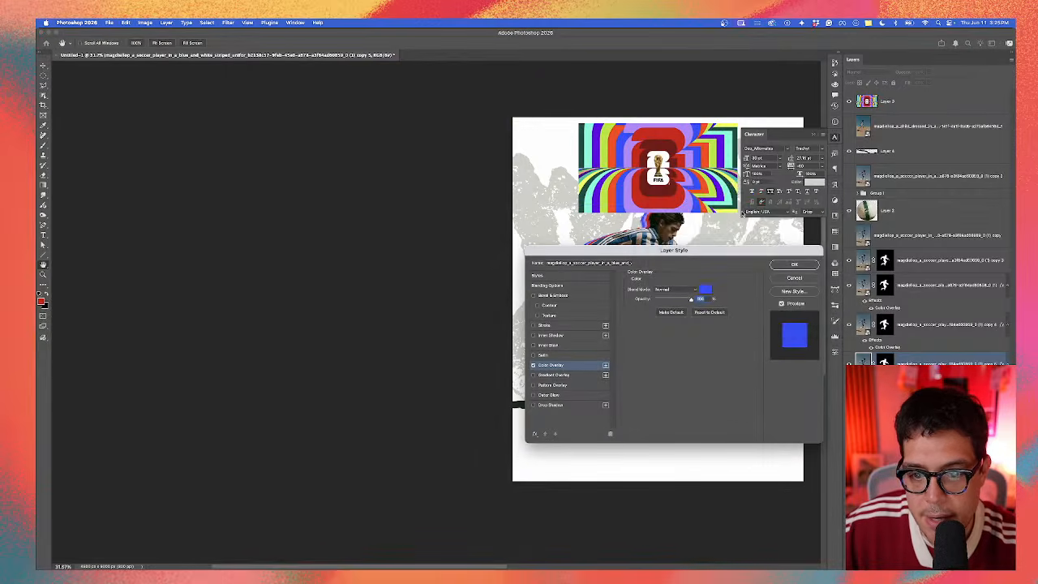
pyautogui.click(785, 265)
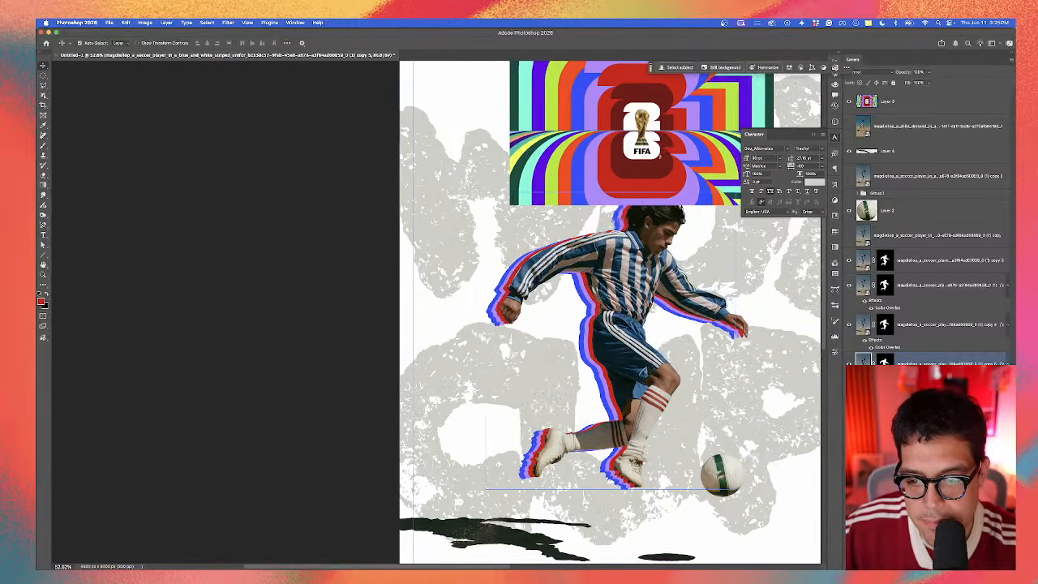
# Step: Duplicate the bright blue silhouette below itself and nudge the copy further left and slightly down
pyautogui.hotkey('shift', 'Left')
pyautogui.hotkey('shift', 'Left')
pyautogui.hotkey('shift', 'Down')
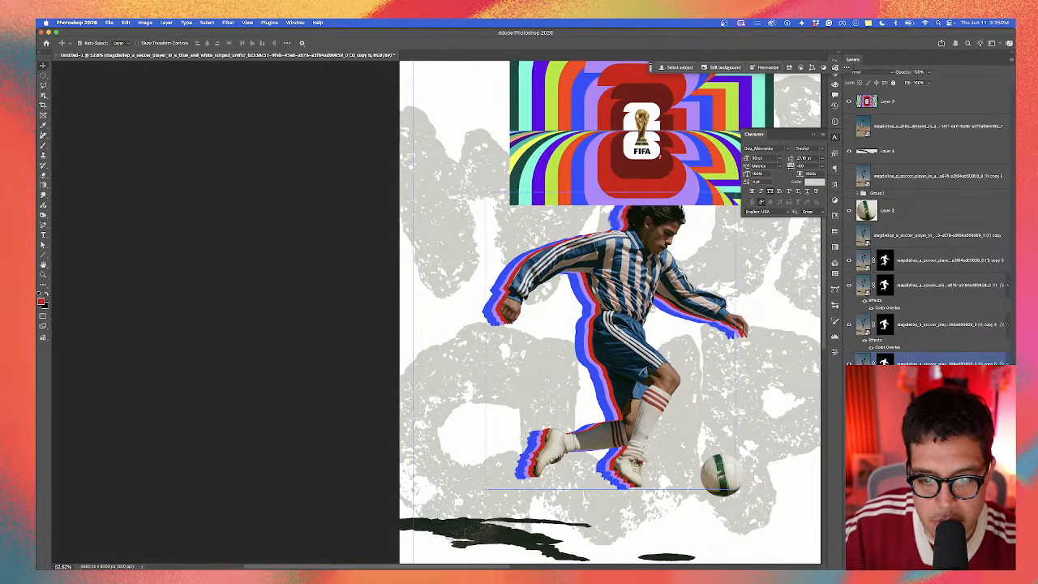
pyautogui.hotkey('shift', 'Left')
pyautogui.hotkey('shift', 'Left')
pyautogui.hotkey('shift', 'Left')
pyautogui.press('super+[')
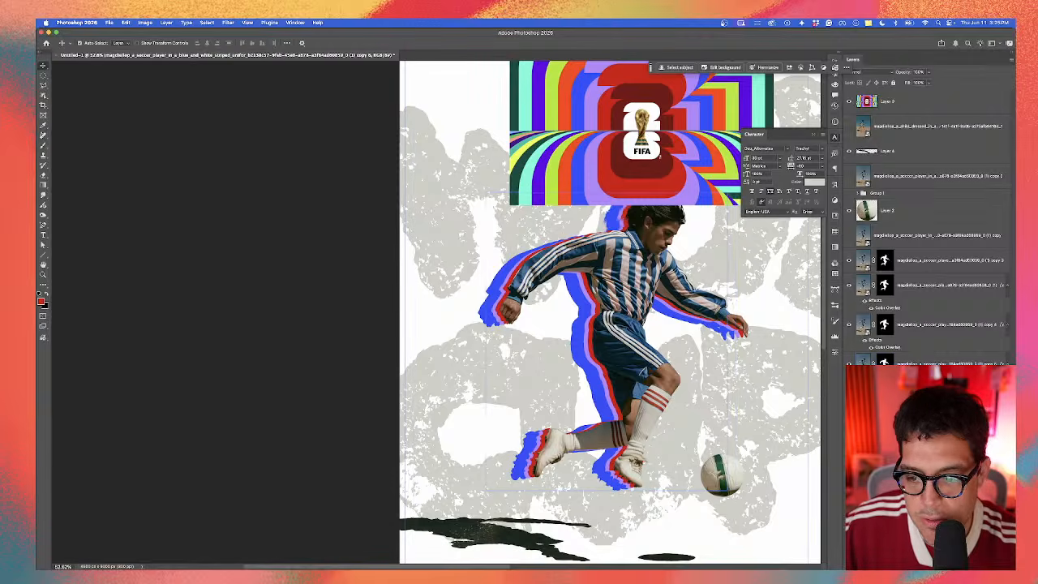
# Step: Change the bottom silhouette's Color Overlay to the orange #ff3e00 sampled from the FIFA artwork
pyautogui.doubleClick(886, 426)
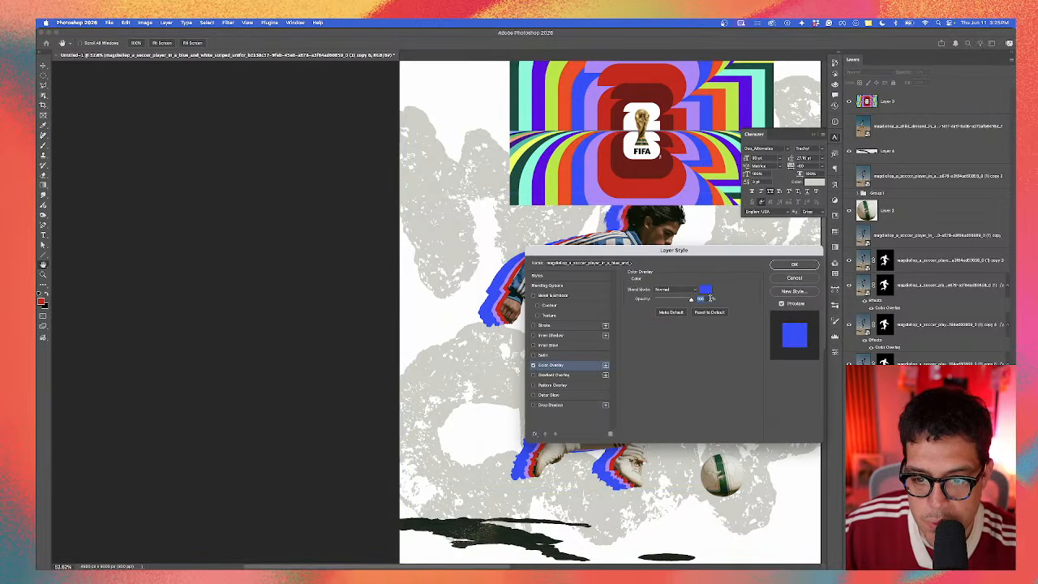
pyautogui.click(705, 290)
pyautogui.click(562, 163)
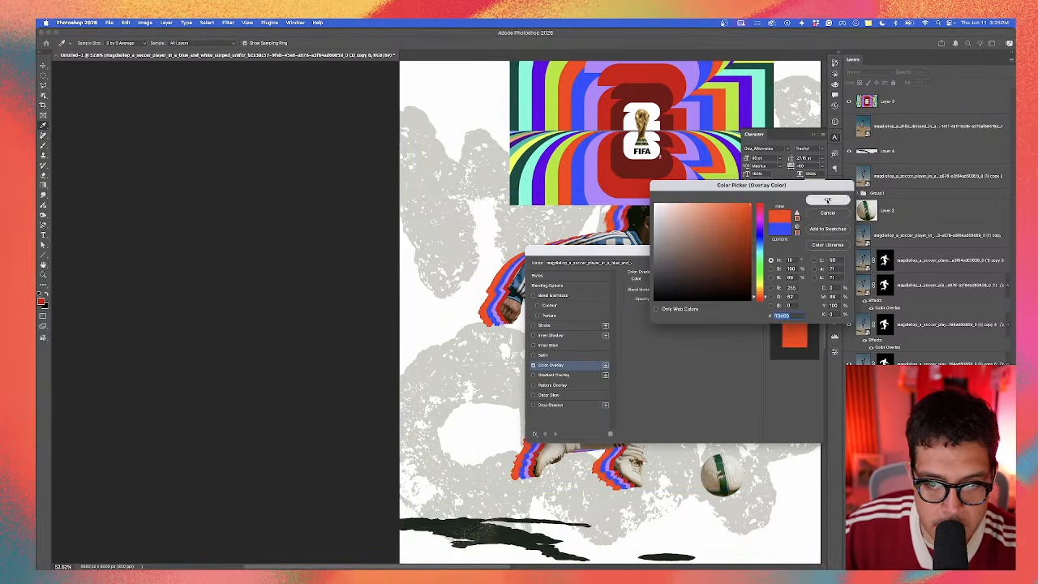
pyautogui.click(827, 199)
pyautogui.click(796, 269)
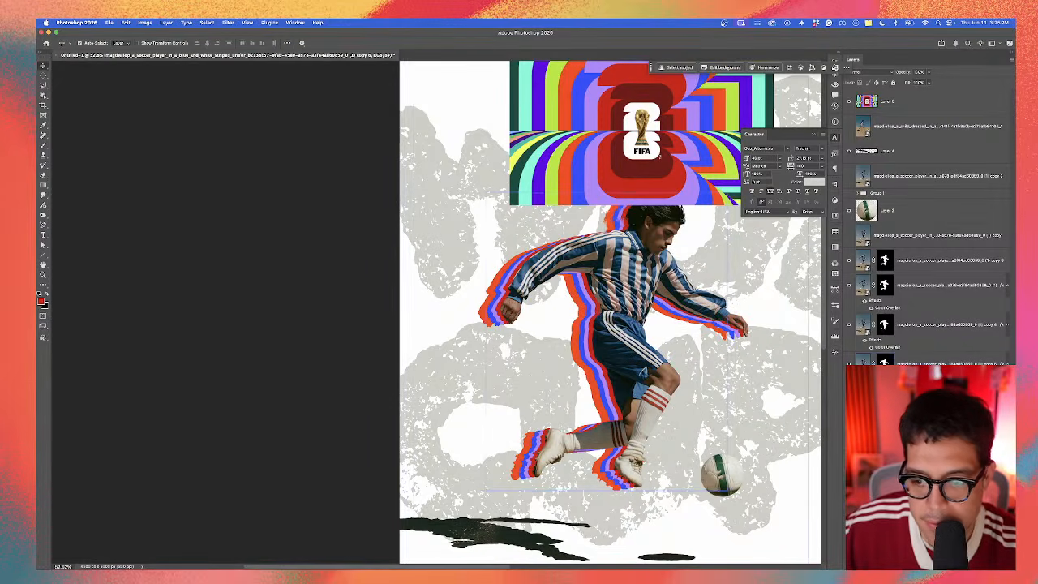
# Step: Duplicate the orange silhouette below itself and nudge the copy further left
pyautogui.hotkey('shift', 'Left')
pyautogui.hotkey('shift', 'Left')
pyautogui.hotkey('shift', 'Left')
pyautogui.hotkey('shift', 'Left')
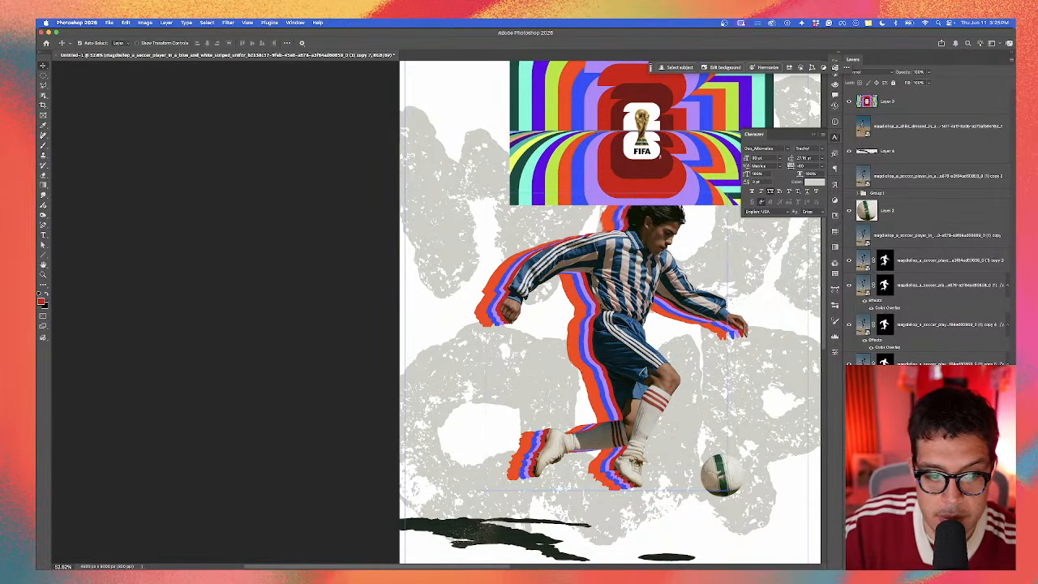
# Step: Change the new bottom silhouette's Color Overlay to the lime green sampled from the FIFA artwork
pyautogui.doubleClick(886, 387)
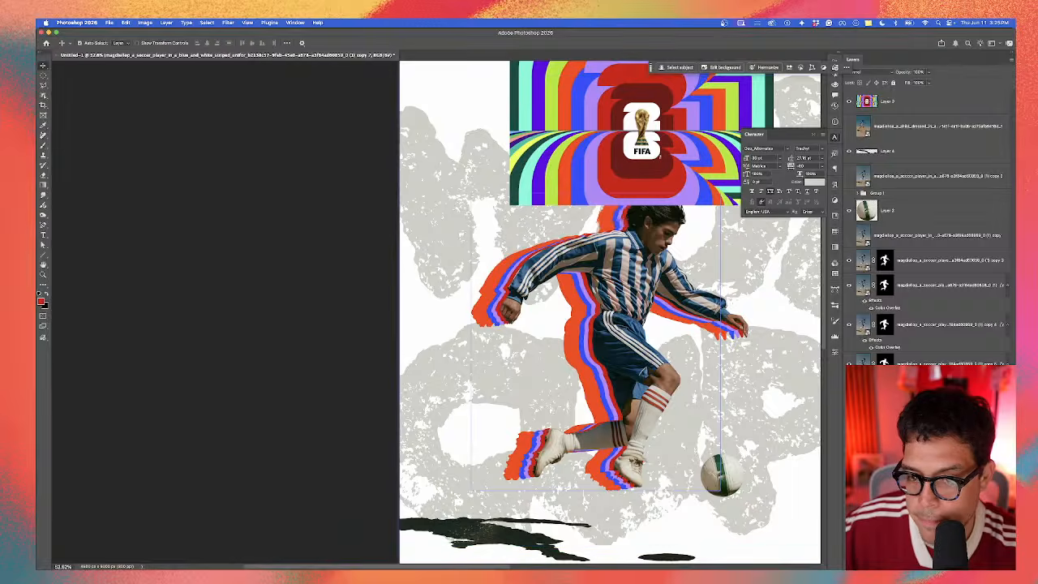
pyautogui.click(700, 289)
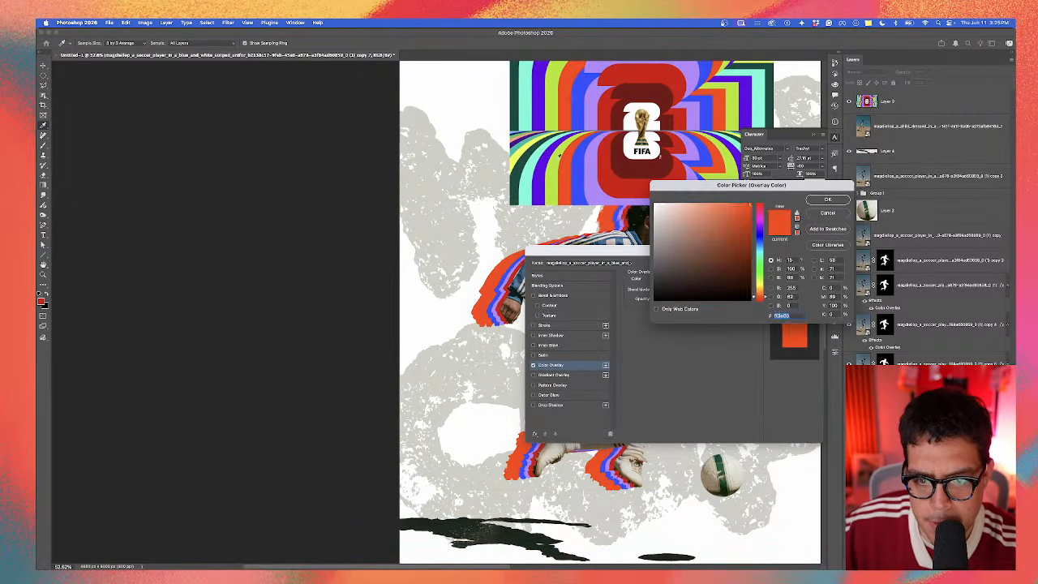
pyautogui.click(559, 156)
pyautogui.click(834, 200)
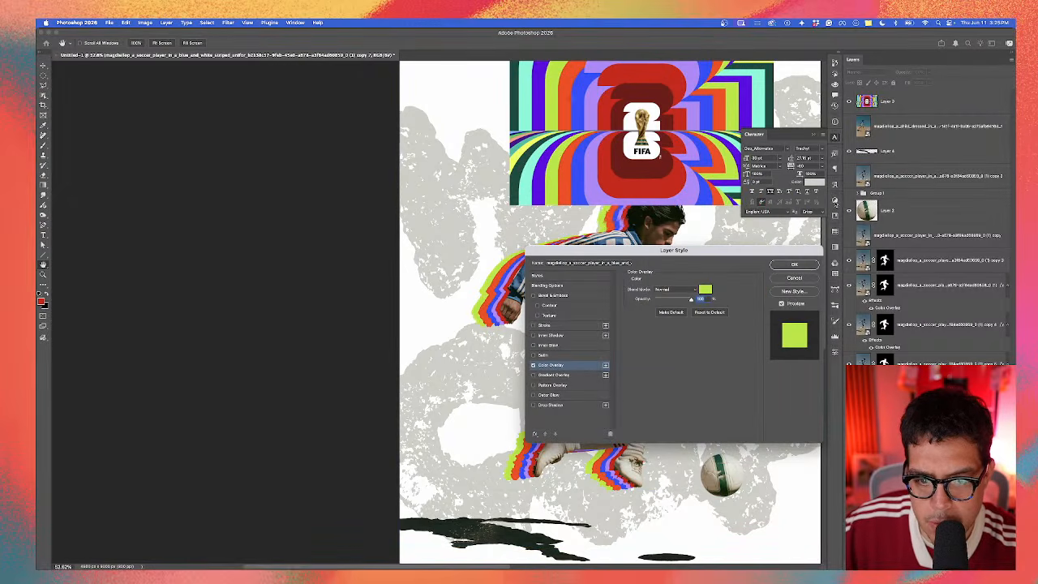
pyautogui.click(793, 265)
# Step: Duplicate the lime green silhouette below itself and nudge the copy left to extend the stack of outlines
pyautogui.press('v')
pyautogui.scroll(-3, 624, 340)
pyautogui.scroll(1, 624, 340)
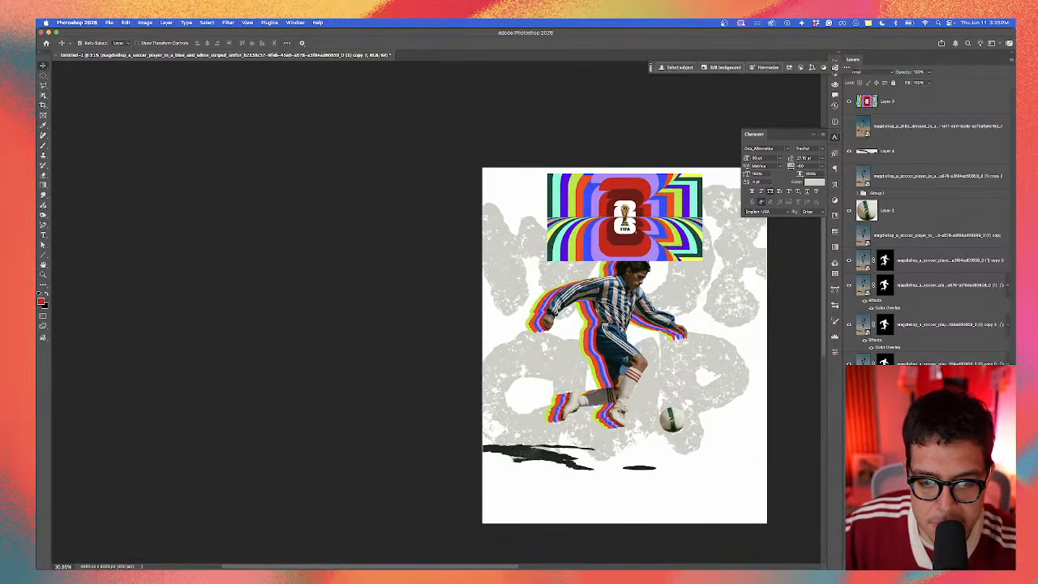
pyautogui.scroll(4, 622, 331)
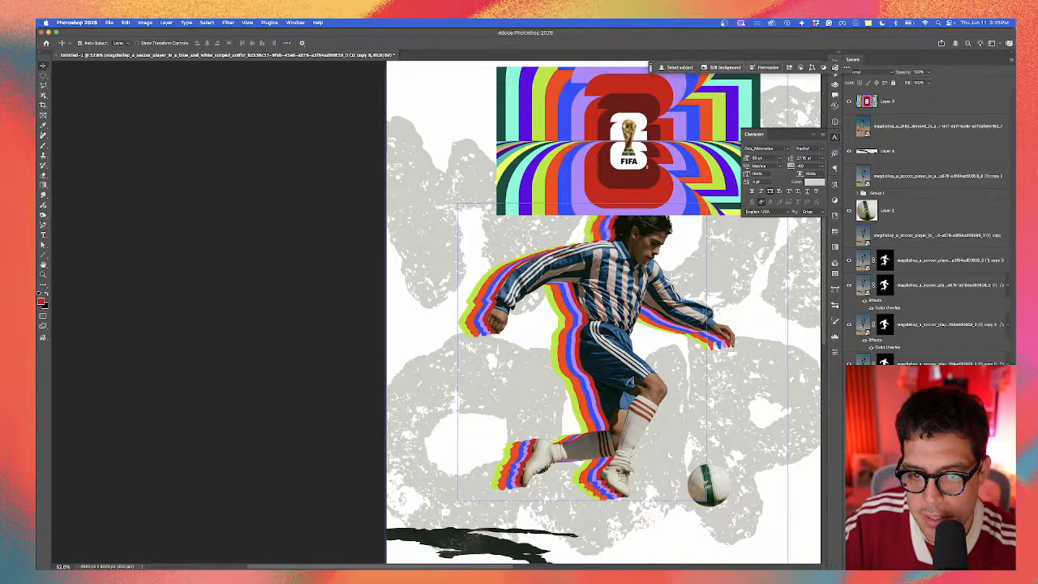
pyautogui.hotkey('shift', 'Left')
pyautogui.hotkey('shift', 'Left')
pyautogui.hotkey('shift', 'Left')
pyautogui.hotkey('shift', 'Left')
pyautogui.hotkey('shift', 'Left')
pyautogui.hotkey('shift', 'Left')
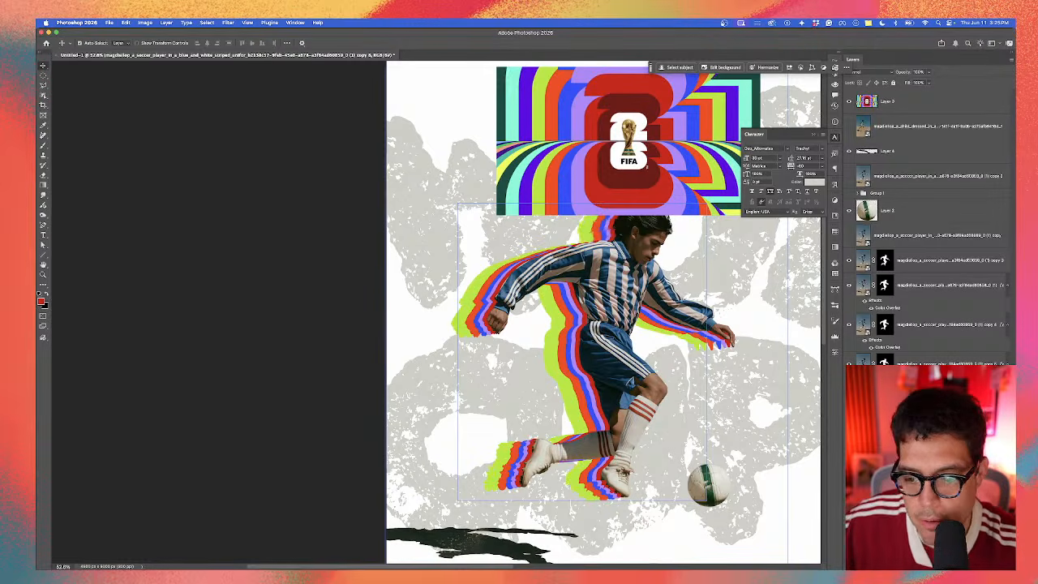
pyautogui.press('Left')
pyautogui.press('Left')
pyautogui.press('Left')
# Step: Change the lowest silhouette's Color Overlay to the deep violet #6200e9 sampled from the FIFA artwork
pyautogui.doubleClick(887, 347)
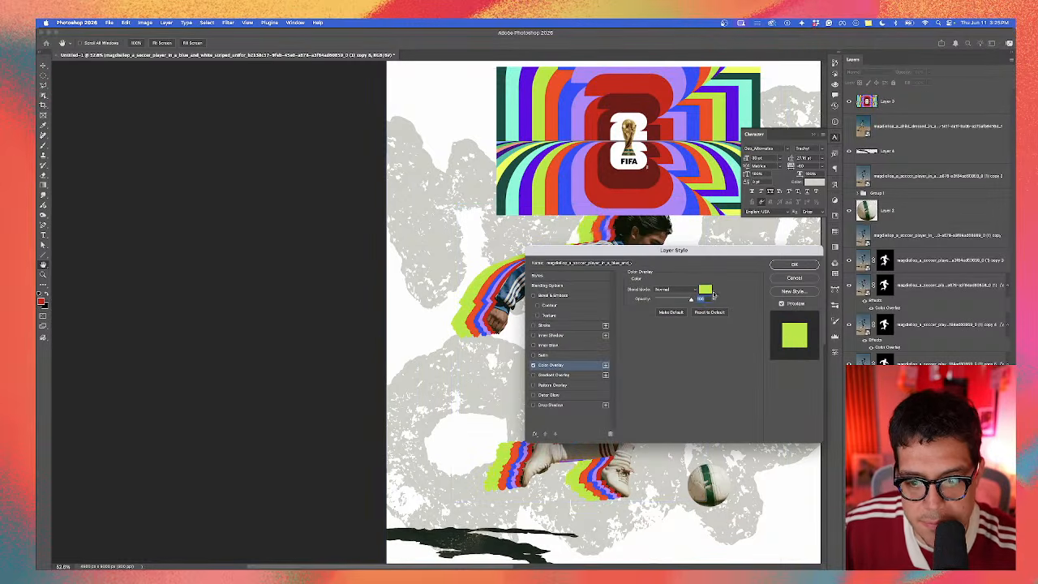
pyautogui.click(710, 291)
pyautogui.click(525, 194)
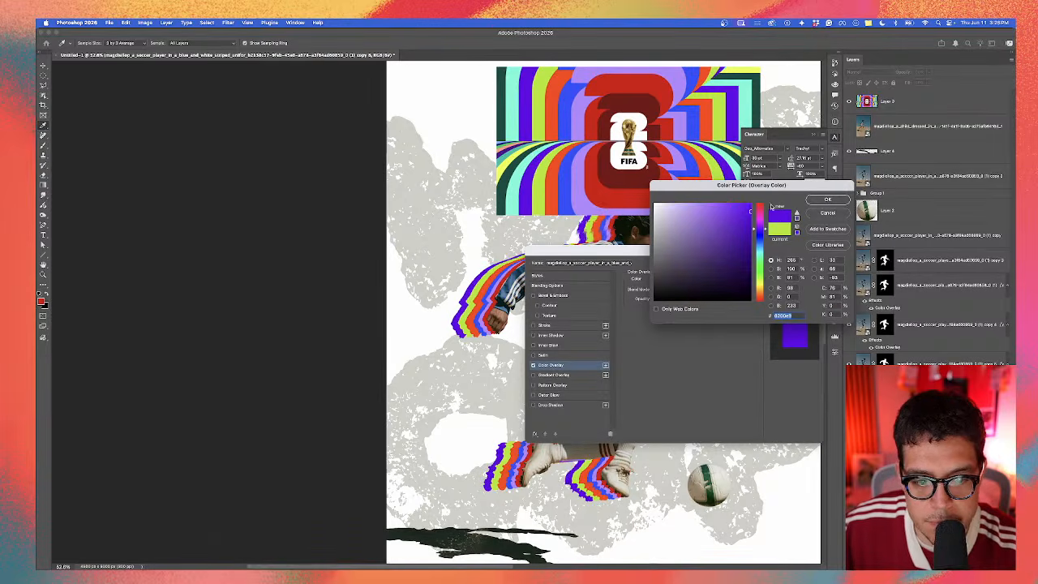
pyautogui.click(813, 200)
pyautogui.click(801, 261)
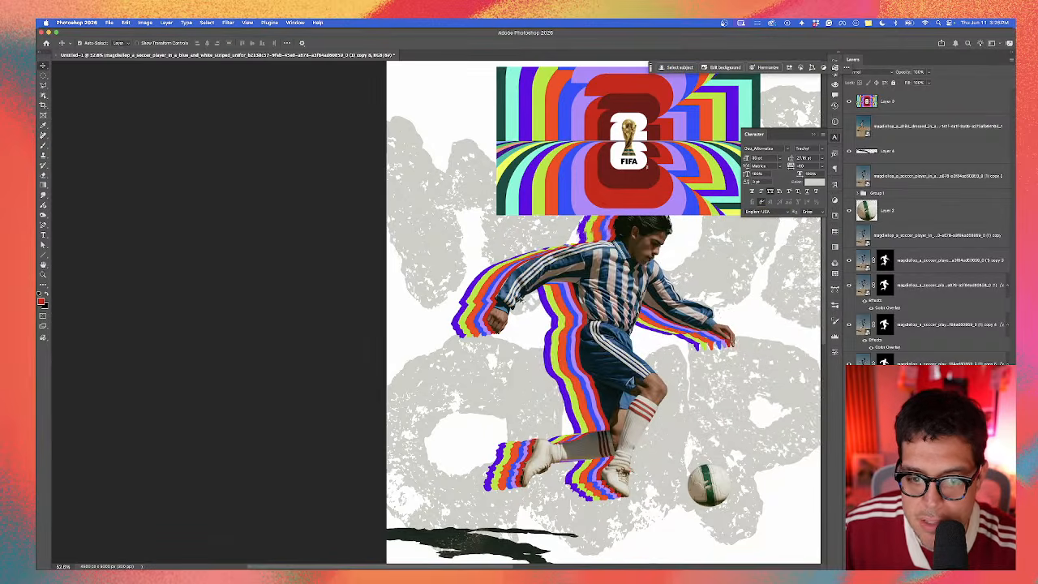
# Step: Duplicate the deep violet silhouette below itself and nudge the copy further left
pyautogui.scroll(1, 520, 300)
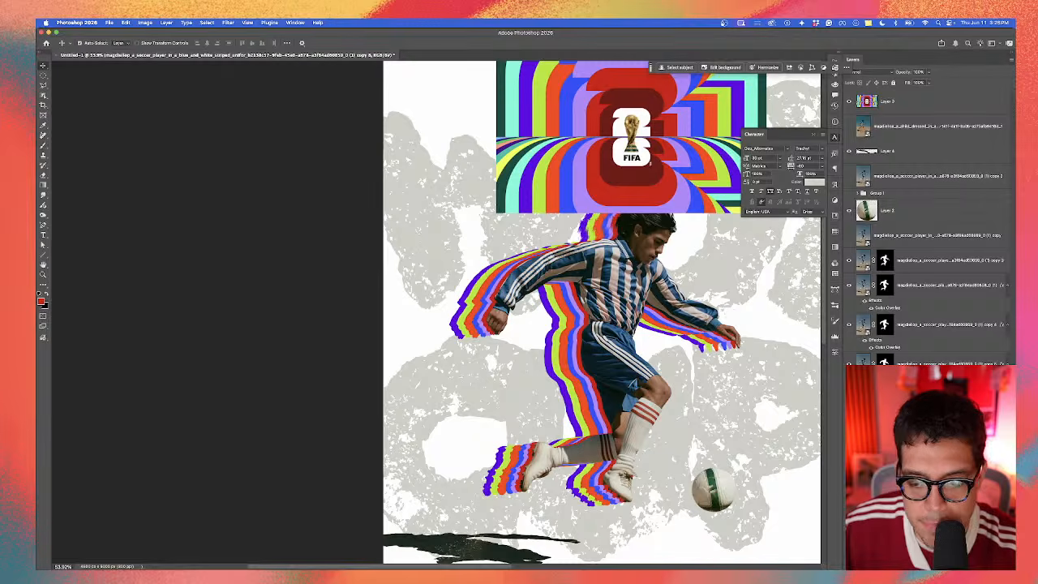
pyautogui.hotkey('shift', 'Left')
pyautogui.hotkey('shift', 'Left')
pyautogui.hotkey('shift', 'Left')
pyautogui.hotkey('shift', 'Left')
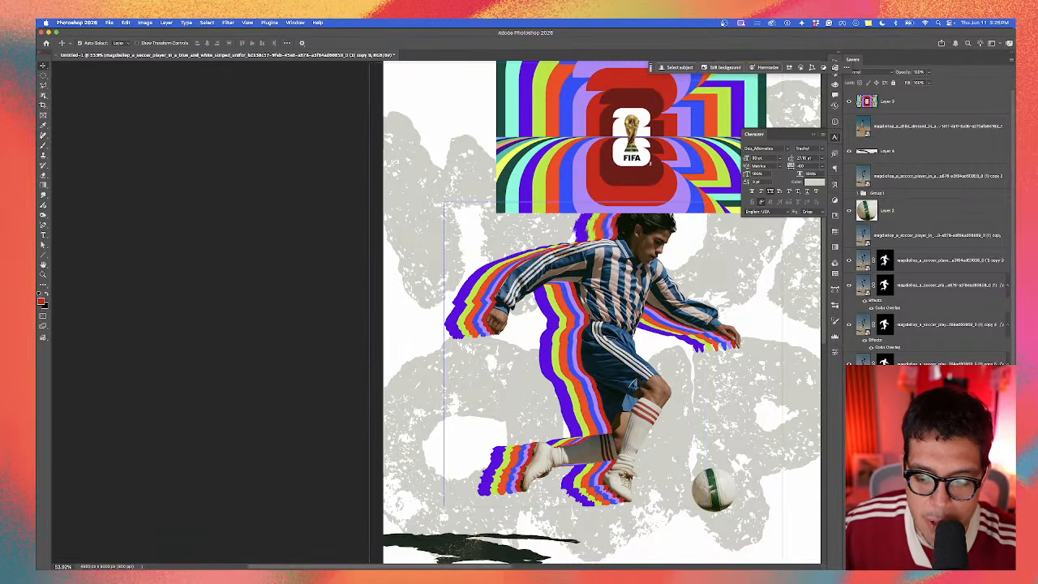
# Step: Change the violet copy's Color Overlay to the light turquoise sampled from the FIFA artwork
pyautogui.doubleClick(886, 545)
pyautogui.click(702, 290)
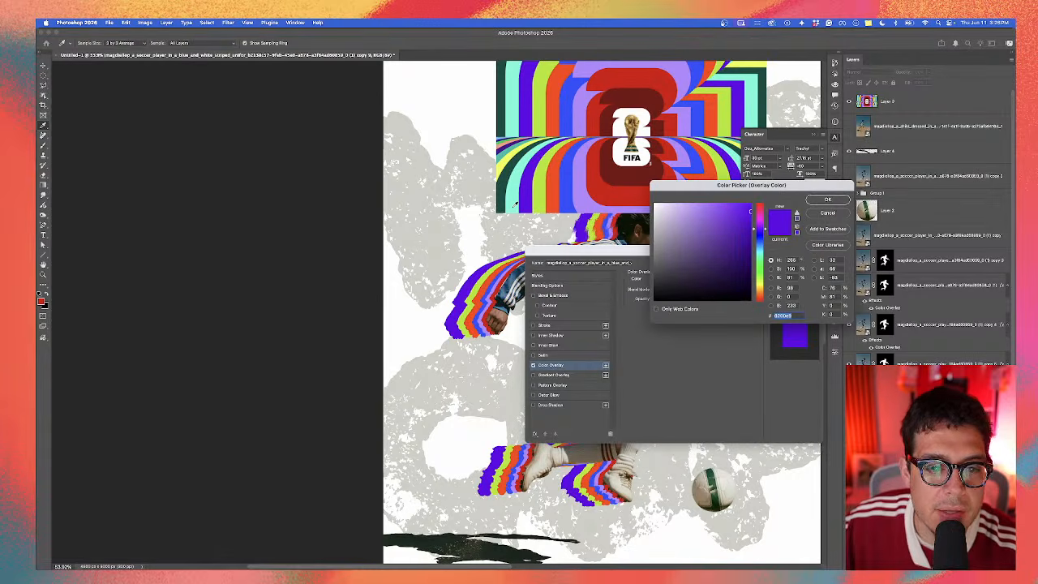
pyautogui.click(515, 206)
pyautogui.click(829, 200)
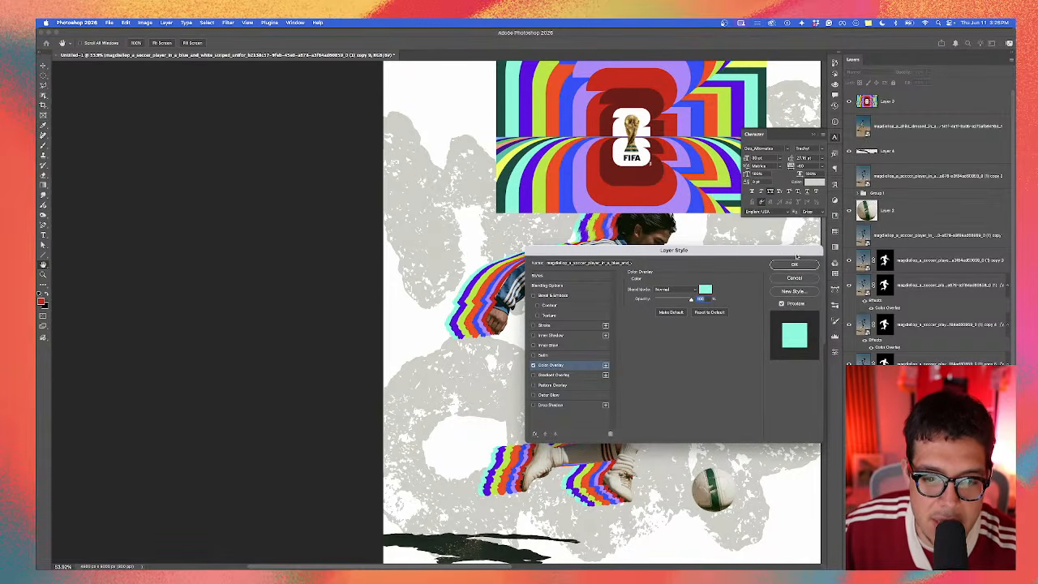
pyautogui.click(797, 266)
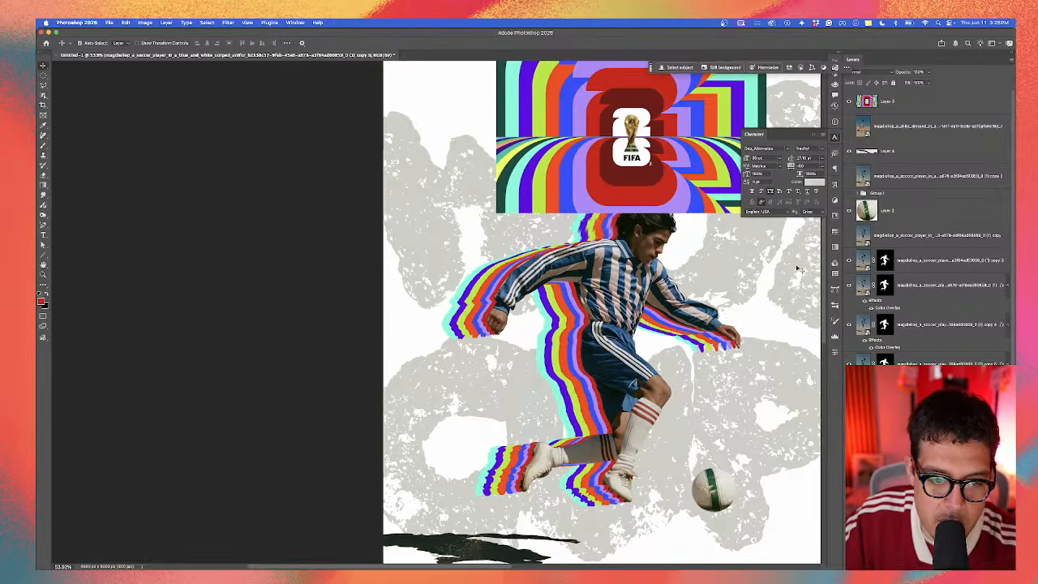
# Step: Move the FIFA artwork aside to the poster's upper-left corner and bring it back above the player
pyautogui.scroll(-2, 584, 381)
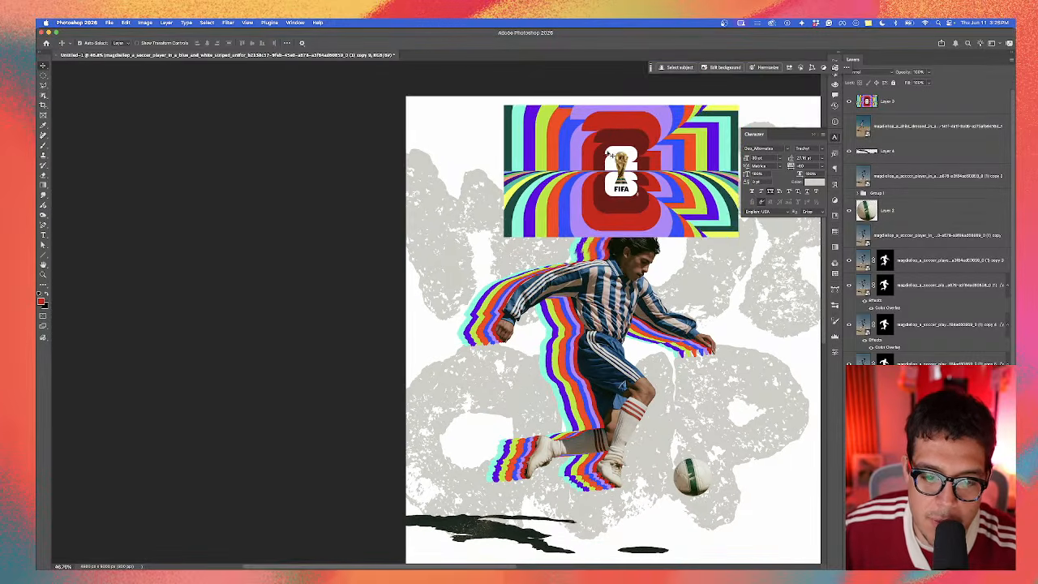
pyautogui.moveTo(610, 155); pyautogui.dragTo(446, 148)
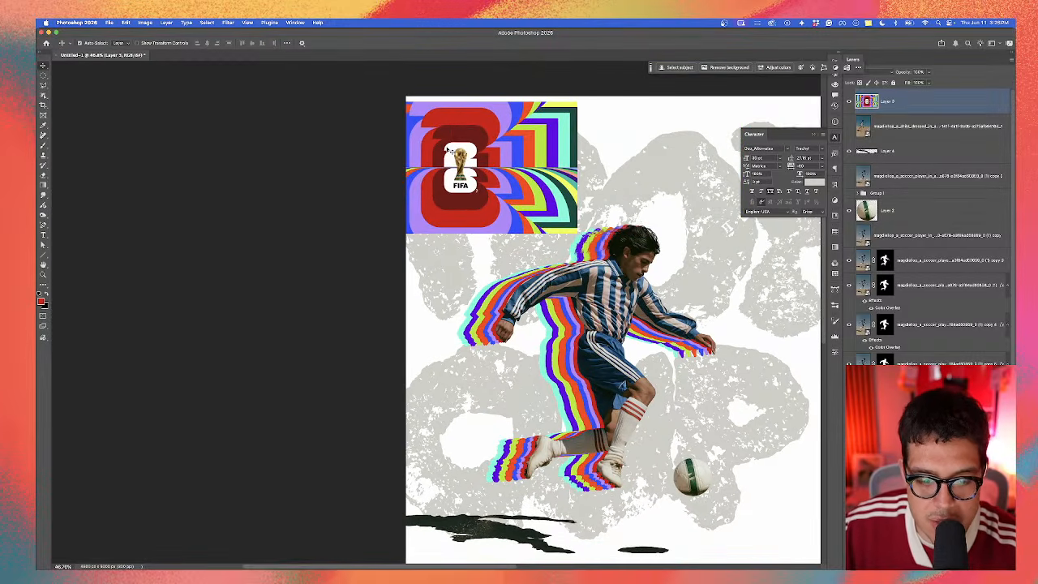
pyautogui.moveTo(486, 207); pyautogui.dragTo(638, 206)
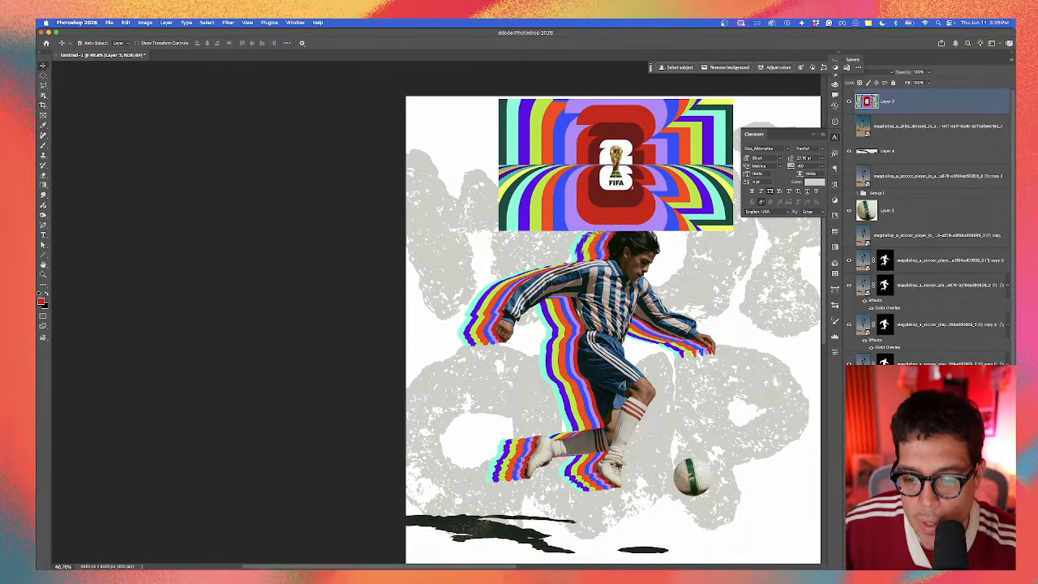
# Step: Duplicate the turquoise silhouette below itself and nudge the copy left in small increments to form another outline
pyautogui.click(548, 357)
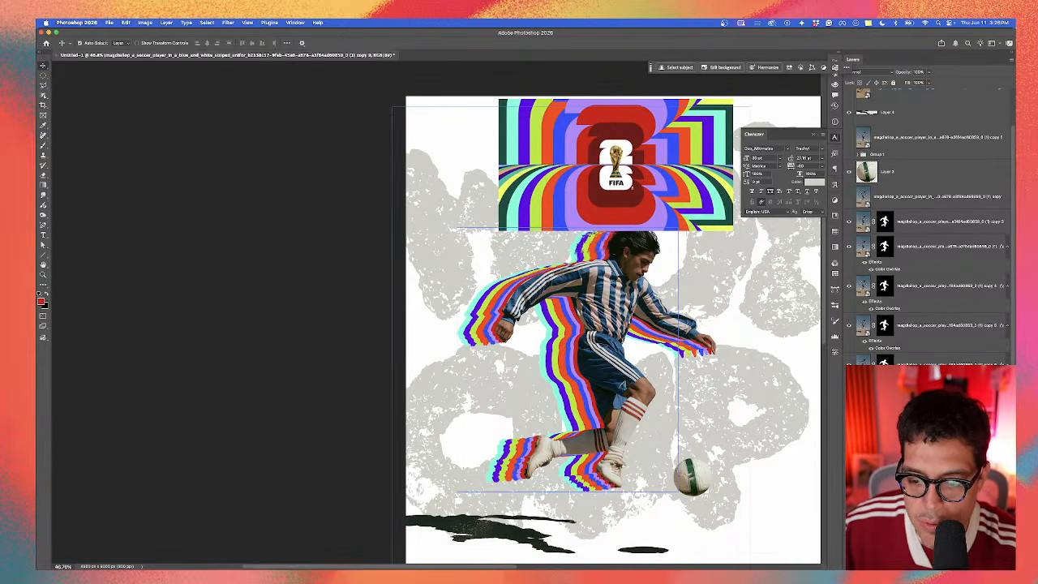
pyautogui.press('super+j')
pyautogui.press('Left')
pyautogui.press('Left')
pyautogui.press('Left')
pyautogui.press('Left')
pyautogui.press('Left')
pyautogui.press('Left')
pyautogui.press('Left')
pyautogui.press('Left')
pyautogui.press('Left')
pyautogui.press('Left')
pyautogui.press('Left')
pyautogui.press('Left')
pyautogui.press('Left')
pyautogui.press('Left')
pyautogui.press('Left')
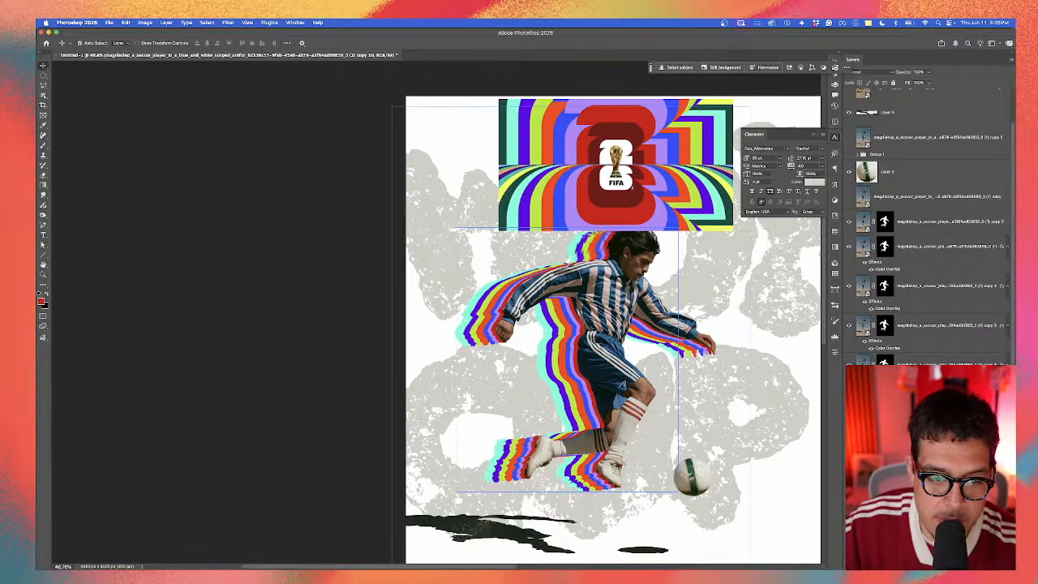
# Step: Change the turquoise copy's Color Overlay to the dark green #004c3f sampled from the FIFA artwork
pyautogui.doubleClick(887, 466)
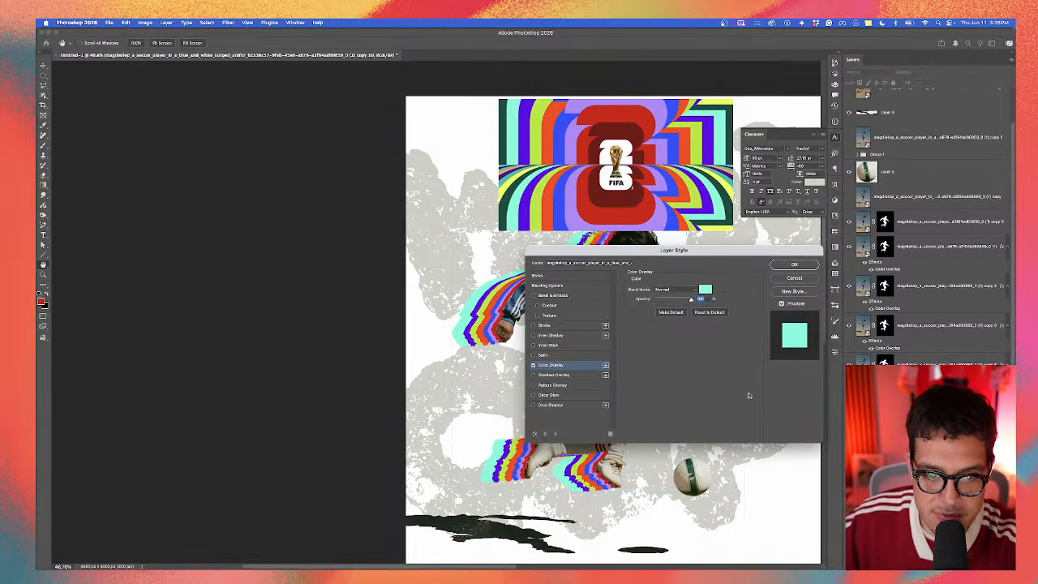
pyautogui.click(705, 289)
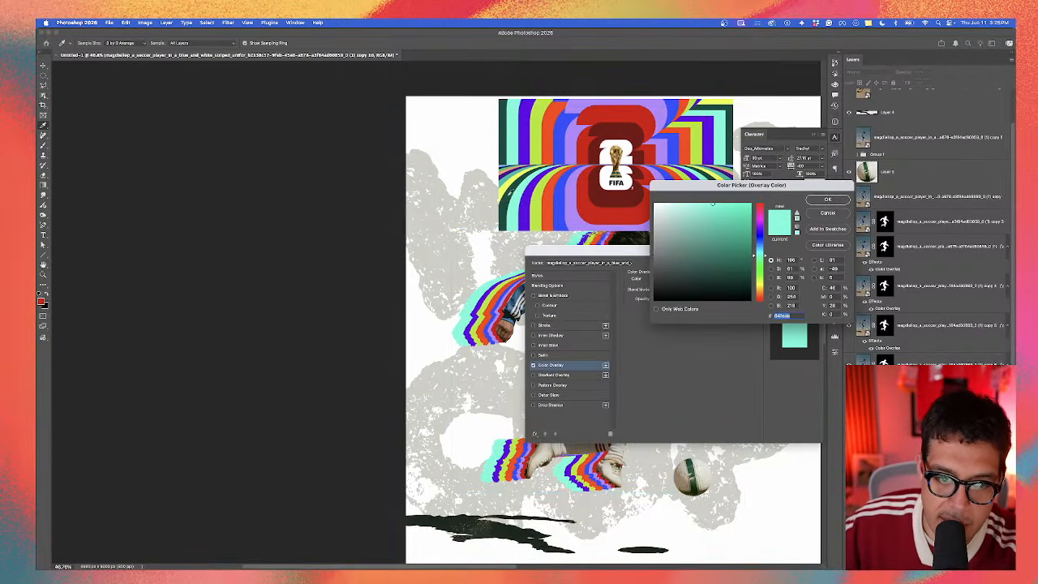
pyautogui.click(507, 195)
pyautogui.click(812, 200)
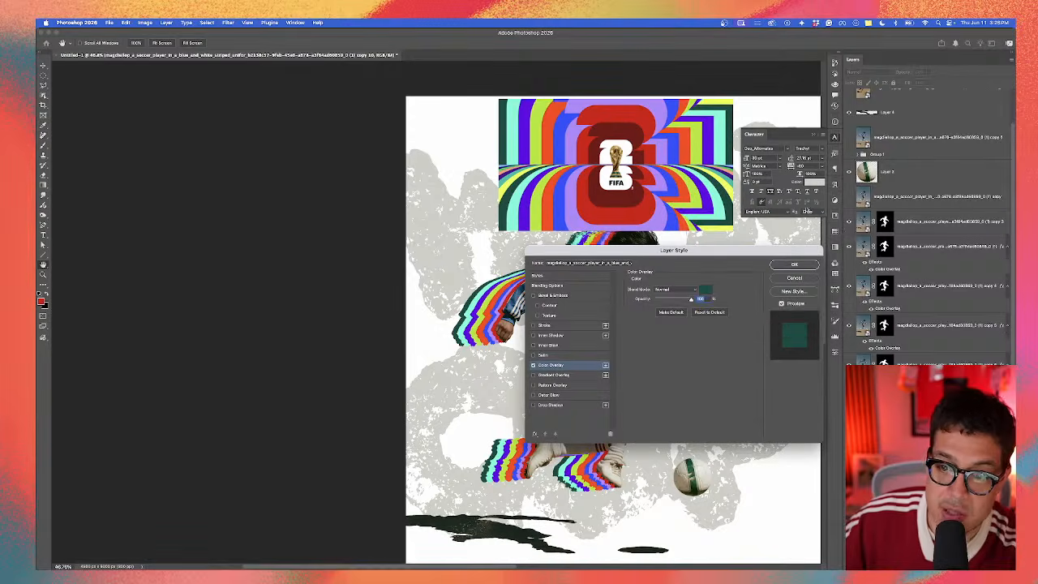
pyautogui.click(793, 265)
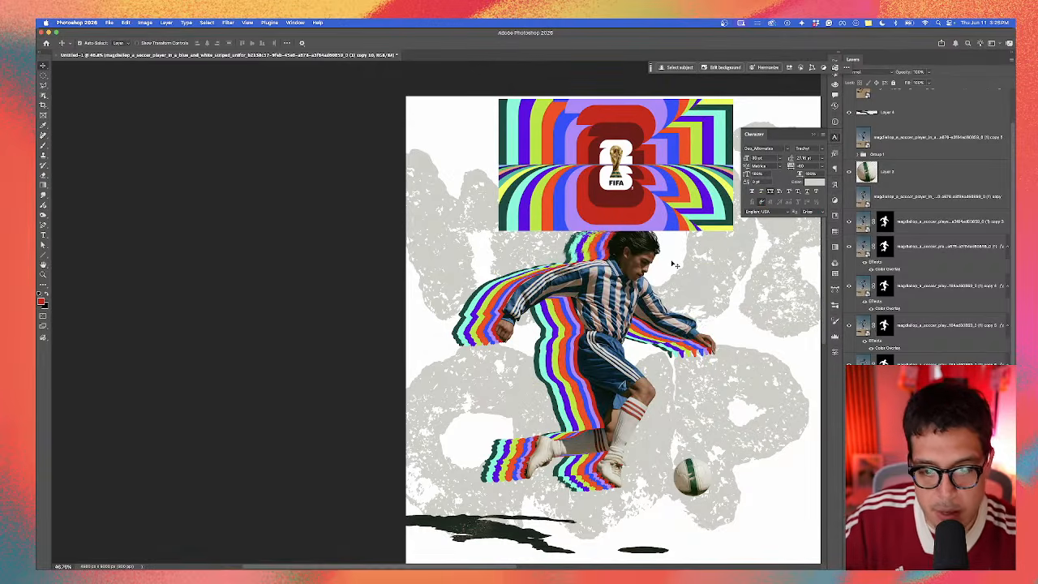
# Step: Move the FIFA artwork left and slightly up along the top edge of the poster
pyautogui.scroll(3, 609, 278)
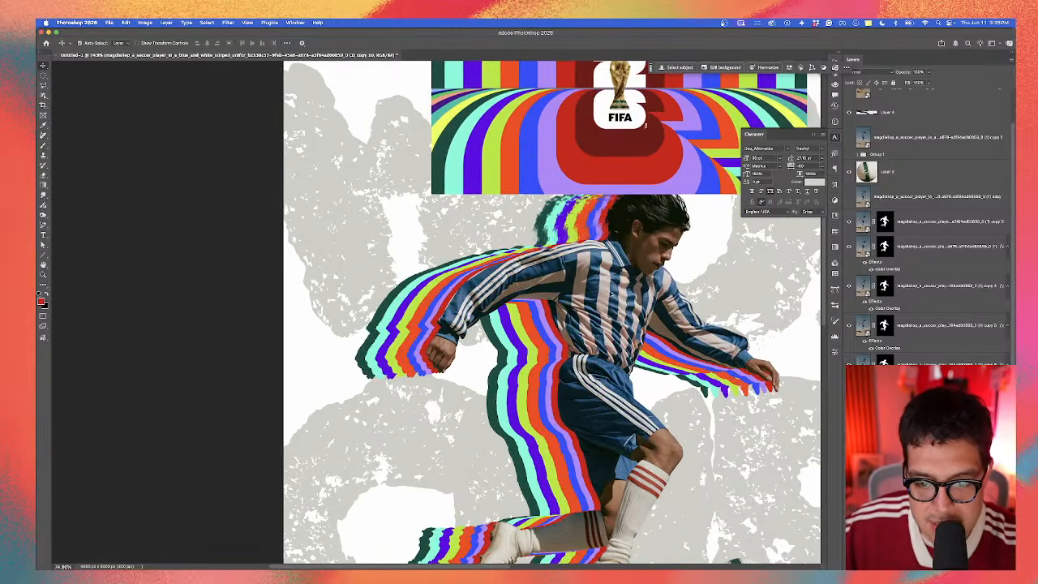
pyautogui.scroll(-6, 726, 113)
pyautogui.moveTo(698, 109); pyautogui.dragTo(663, 183)
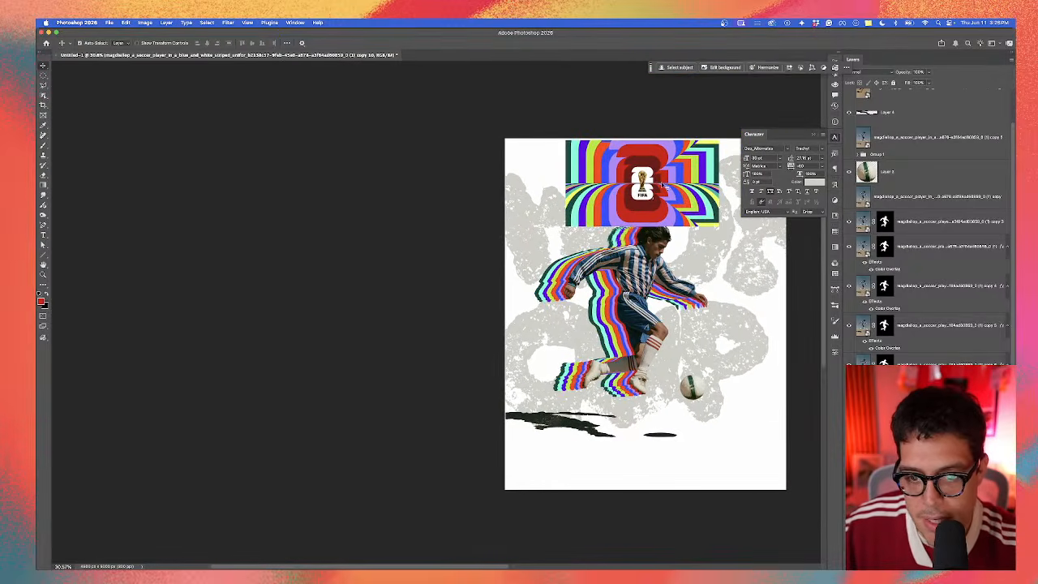
pyautogui.click(663, 184)
pyautogui.scroll(3, 610, 288)
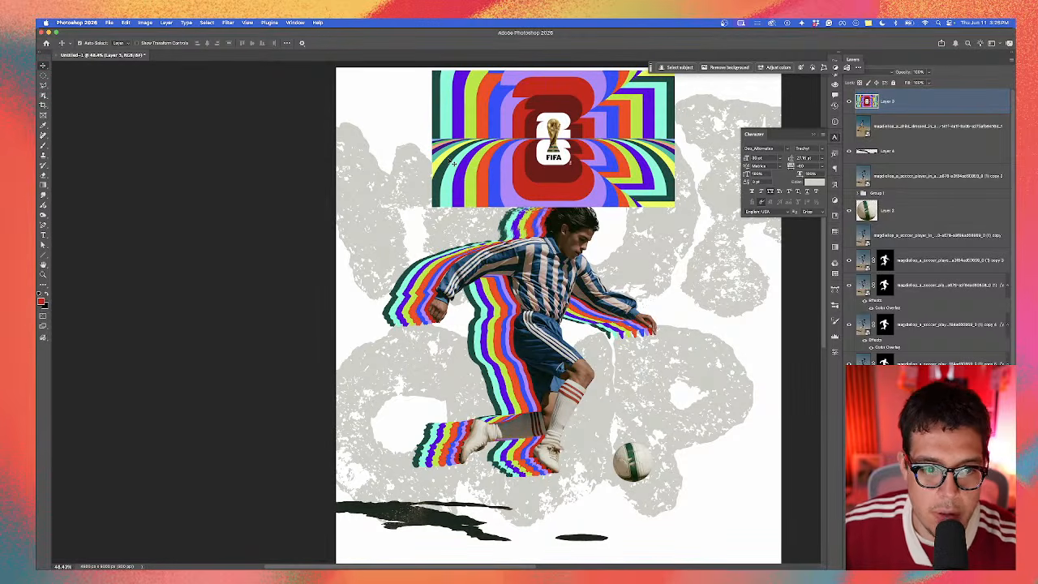
pyautogui.moveTo(518, 138); pyautogui.dragTo(459, 130)
# Step: Duplicate the dark green silhouette below itself and nudge the copy further left
pyautogui.scroll(-3, 929, 227)
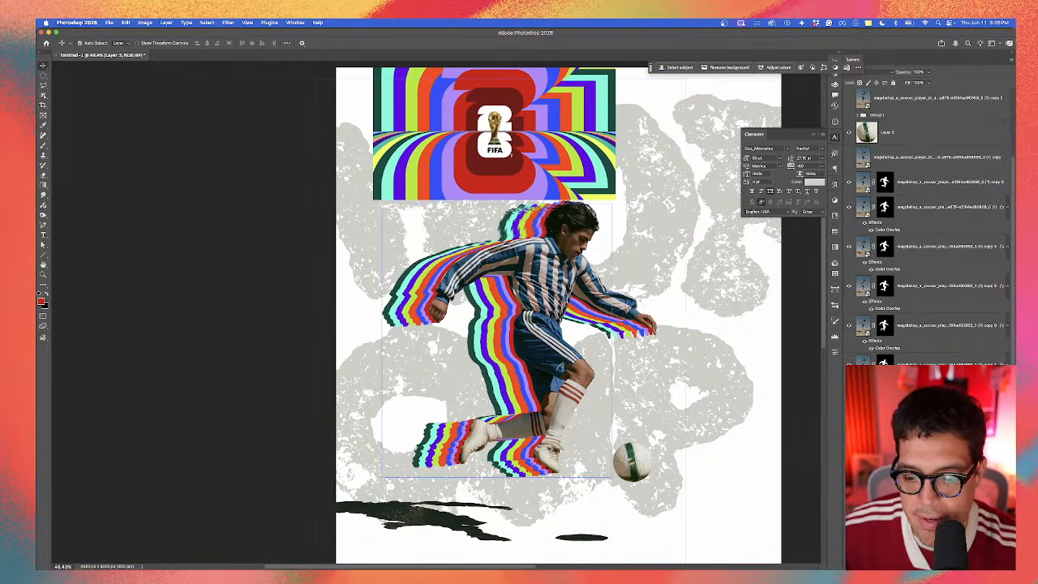
pyautogui.click(503, 223)
pyautogui.hotkey('shift', 'Left')
pyautogui.hotkey('shift', 'Left')
pyautogui.hotkey('shift', 'Left')
pyautogui.hotkey('shift', 'Left')
pyautogui.hotkey('shift', 'Left')
pyautogui.hotkey('shift', 'Left')
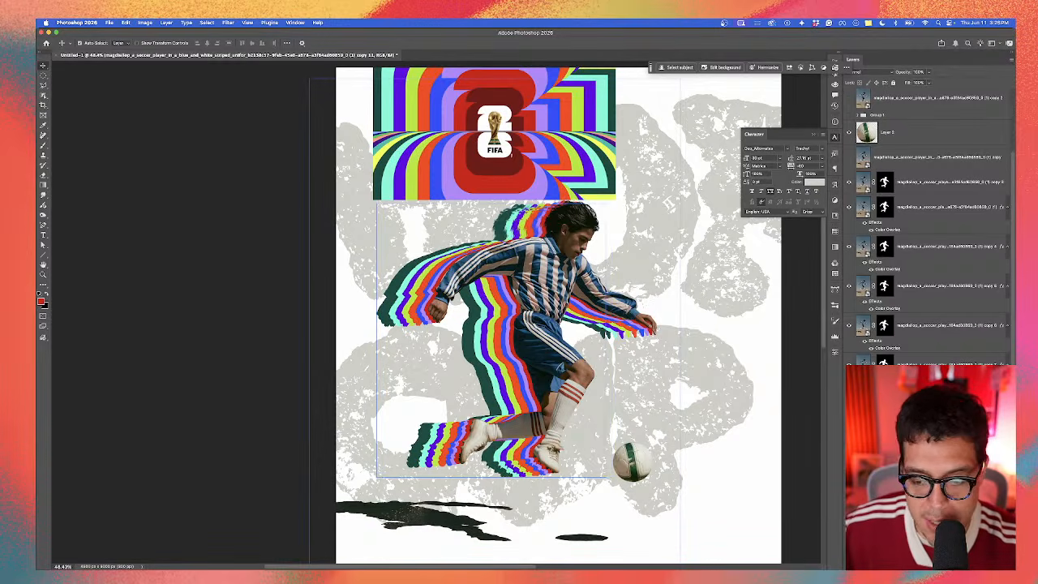
# Step: Change the dark green copy's Color Overlay to the bright yellow sampled from the FIFA artwork
pyautogui.doubleClick(888, 544)
pyautogui.click(701, 290)
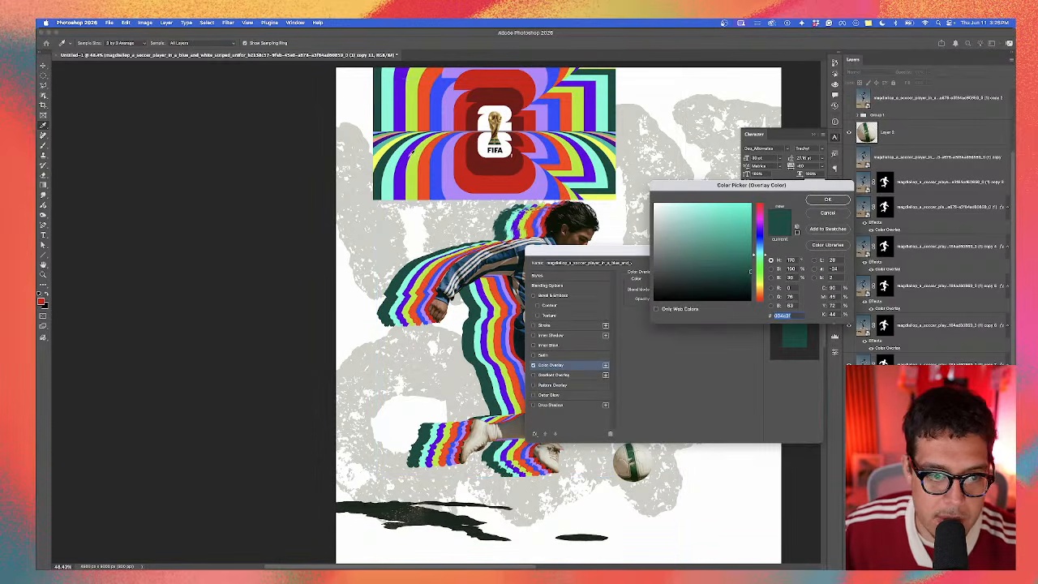
pyautogui.click(384, 149)
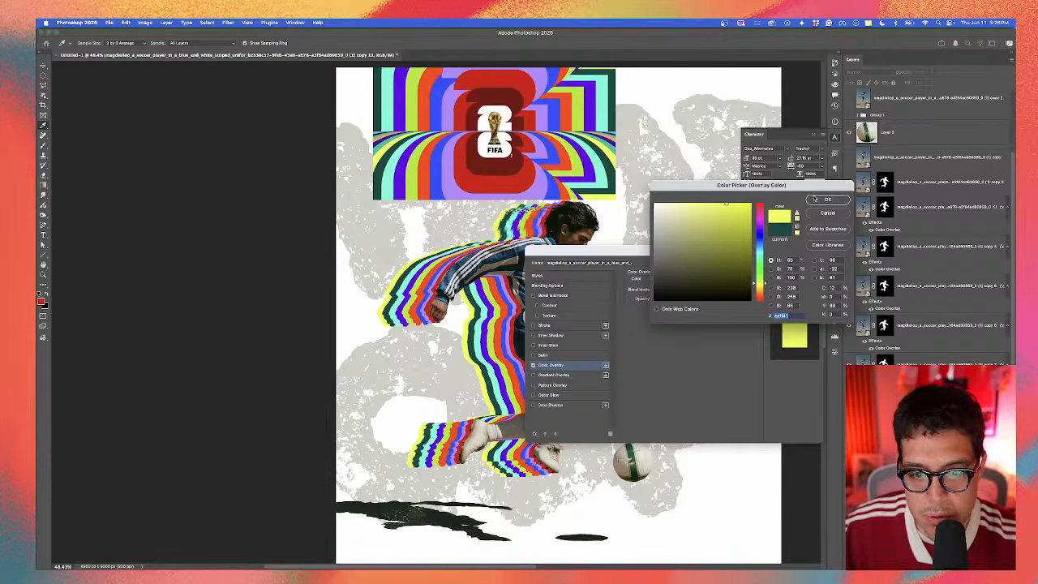
pyautogui.click(816, 199)
pyautogui.click(794, 264)
pyautogui.press('v')
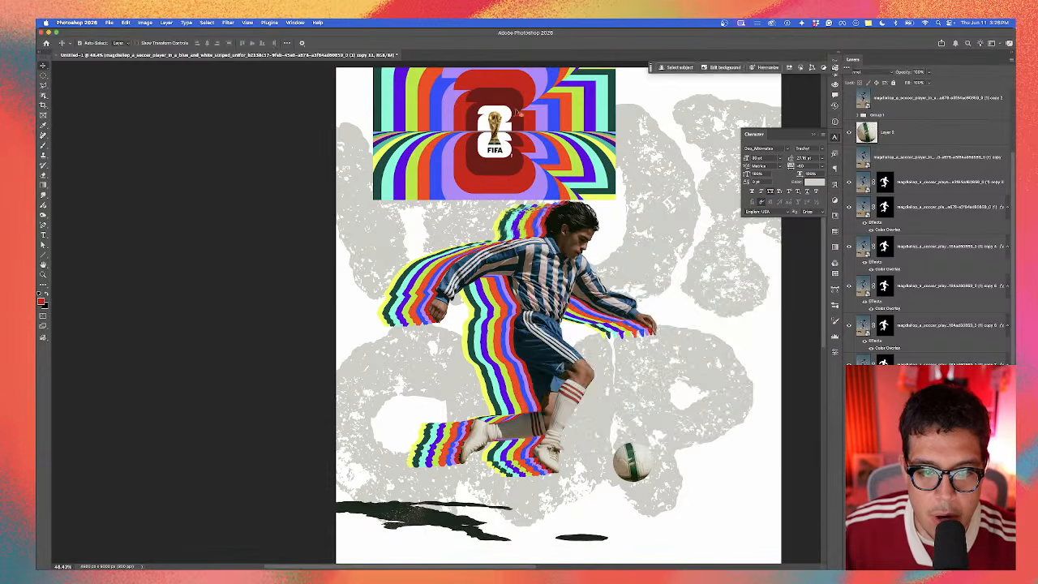
# Step: Delete the striped FIFA trophy graphic from the upper part of the poster
pyautogui.moveTo(522, 99); pyautogui.dragTo(447, 98)
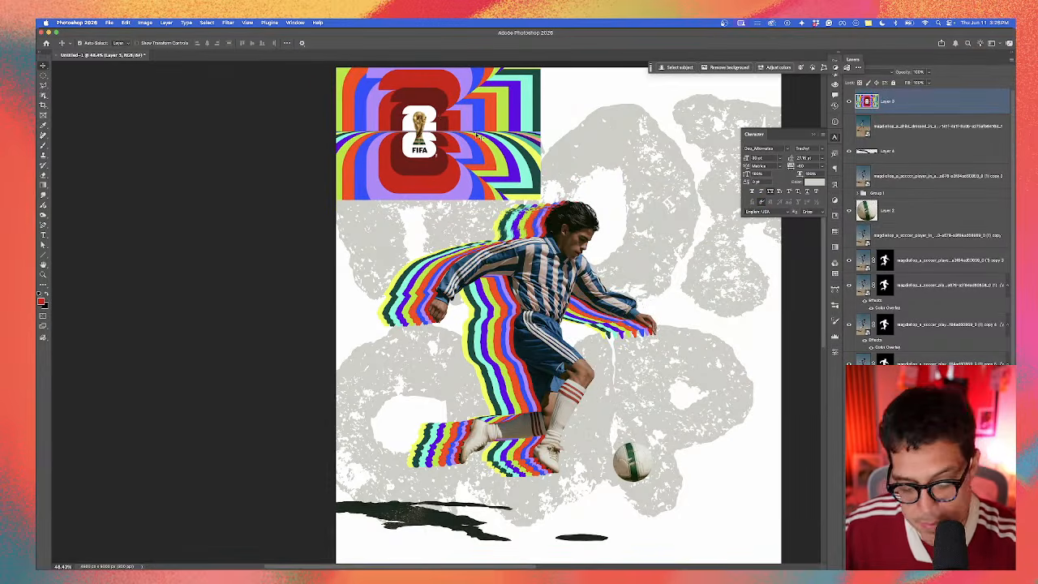
pyautogui.press('BackSpace')
pyautogui.click(932, 235)
pyautogui.scroll(-3, 932, 338)
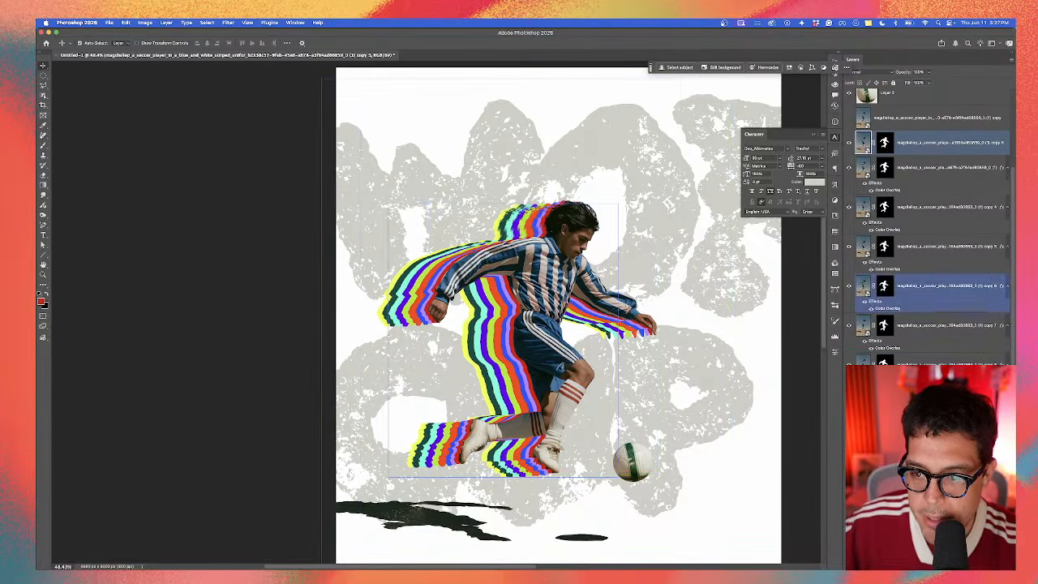
pyautogui.keyDown('shift'); pyautogui.click(932, 361); pyautogui.keyUp('shift')
pyautogui.hotkey('shift', 'Left')
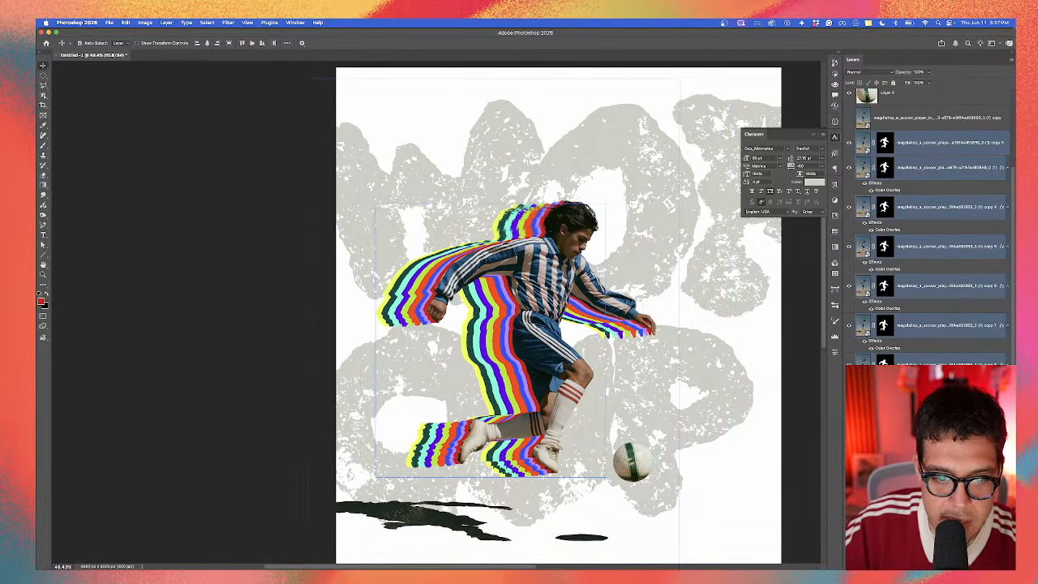
pyautogui.hotkey('shift', 'Left')
pyautogui.press('super+z')
pyautogui.click(429, 109)
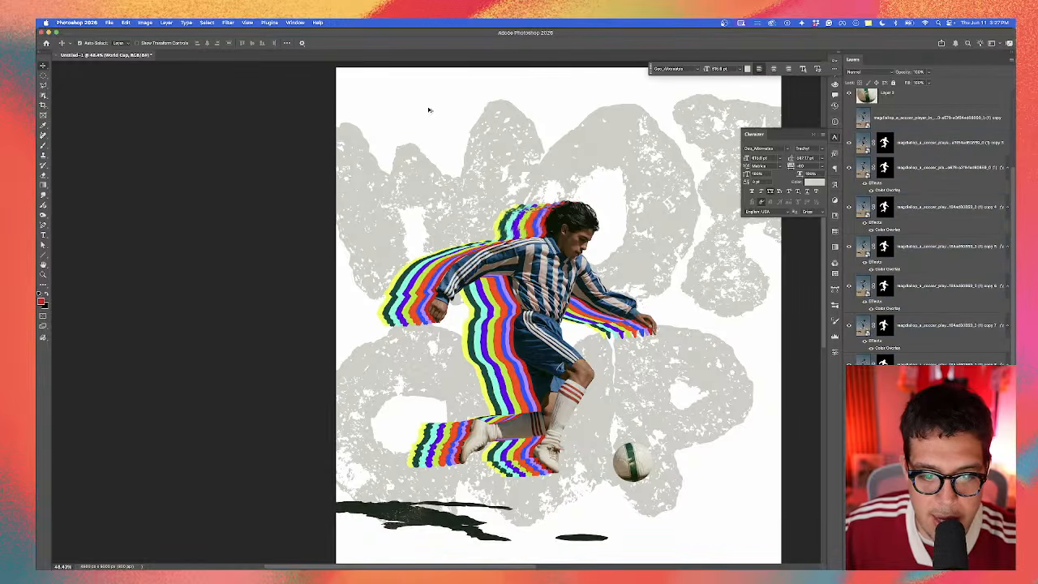
# Step: Duplicate the soccer ball layer beneath the original and shift the copy slightly to the left
pyautogui.scroll(10, 497, 227)
pyautogui.scroll(-6, 498, 226)
pyautogui.scroll(-5, 497, 226)
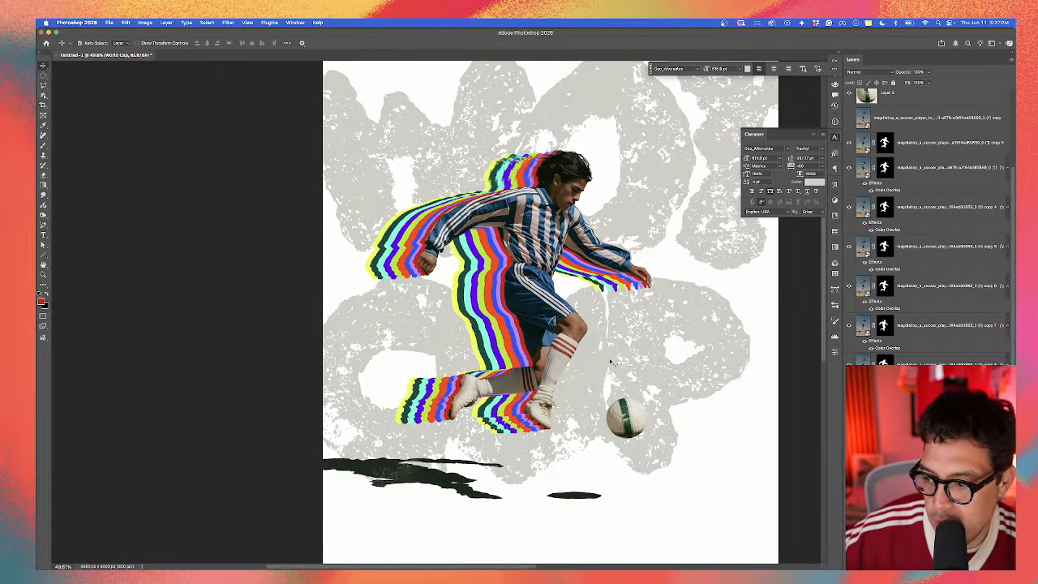
pyautogui.scroll(4, 612, 362)
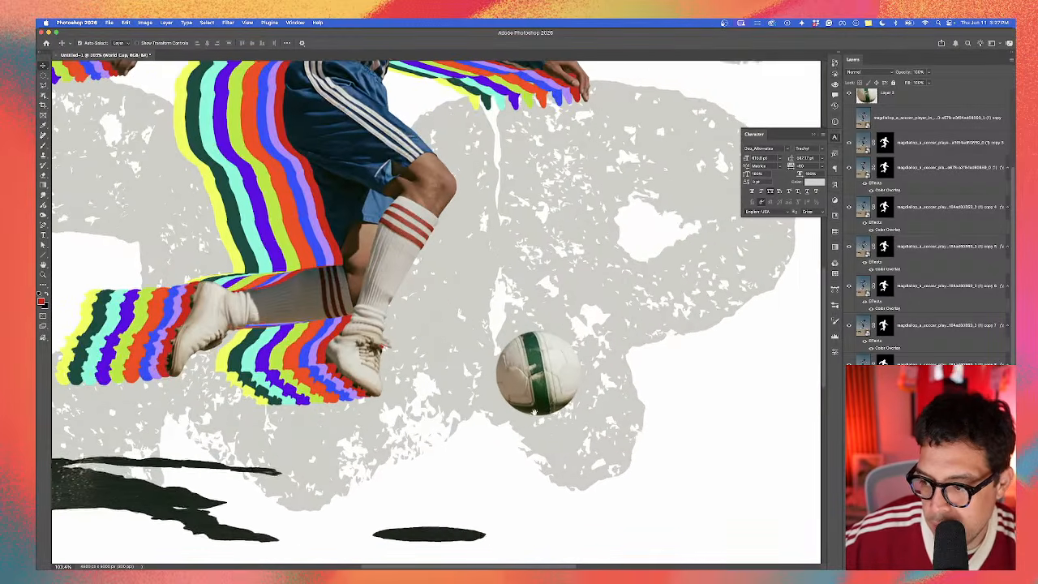
pyautogui.moveTo(535, 412); pyautogui.dragTo(534, 413)
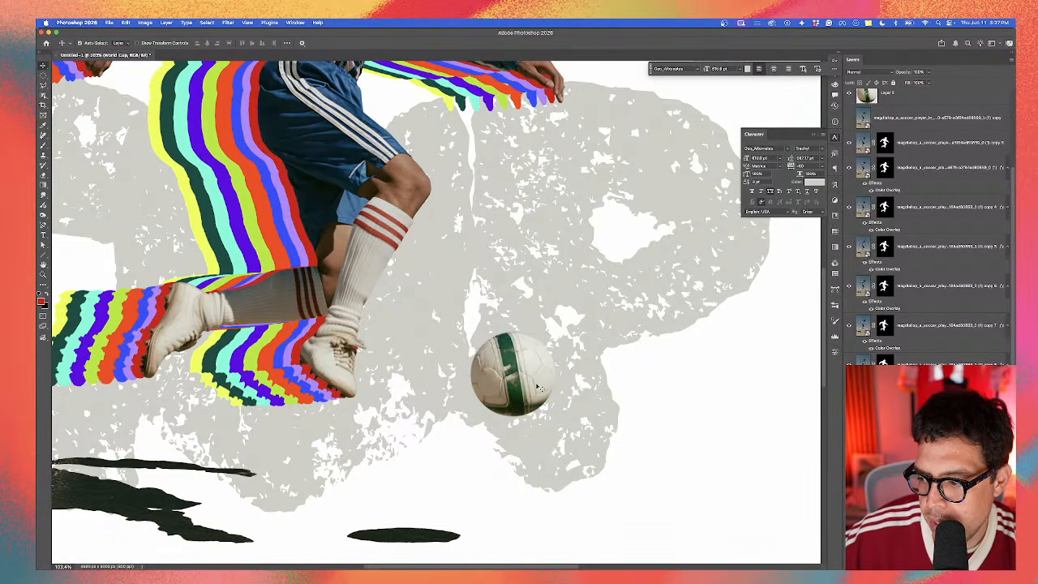
pyautogui.scroll(2, 538, 389)
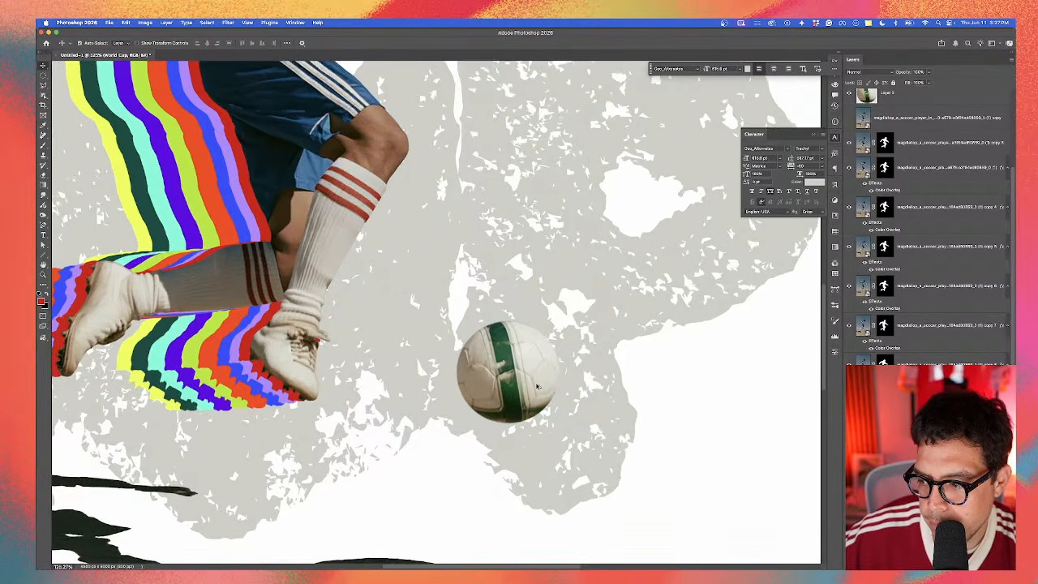
pyautogui.scroll(-2, 537, 388)
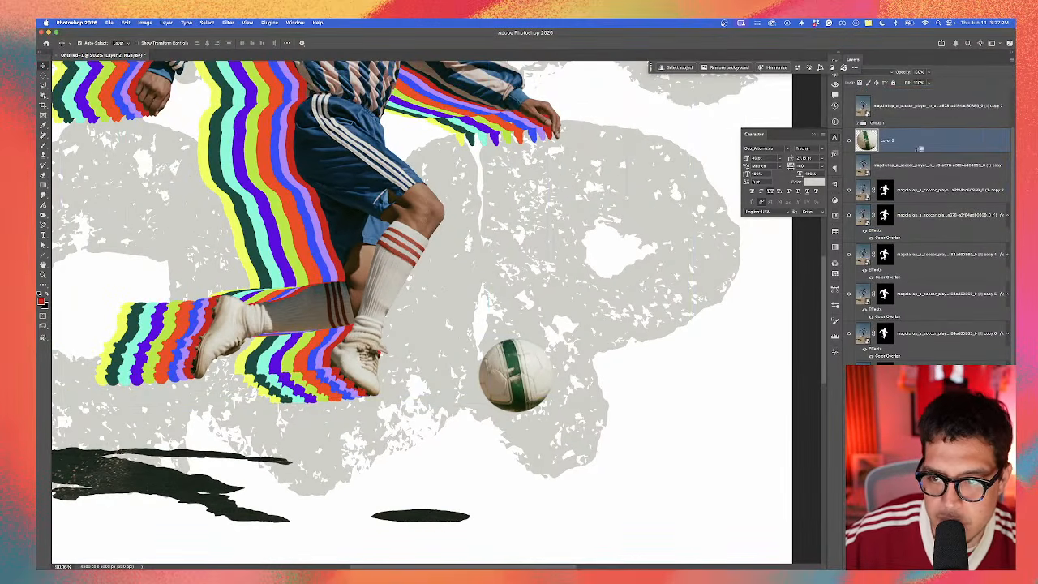
pyautogui.moveTo(920, 149); pyautogui.dragTo(918, 155)
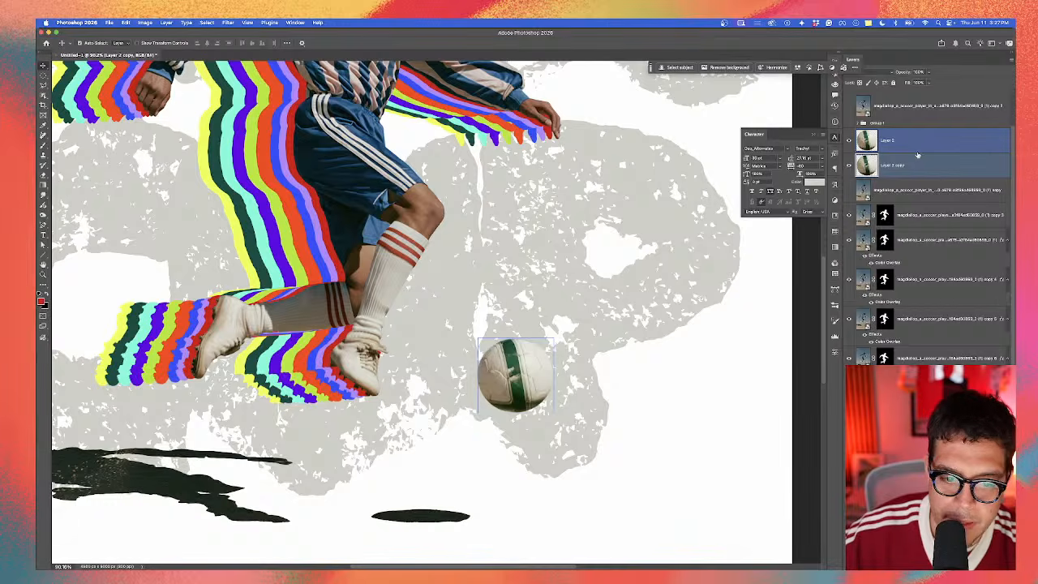
pyautogui.click(934, 165)
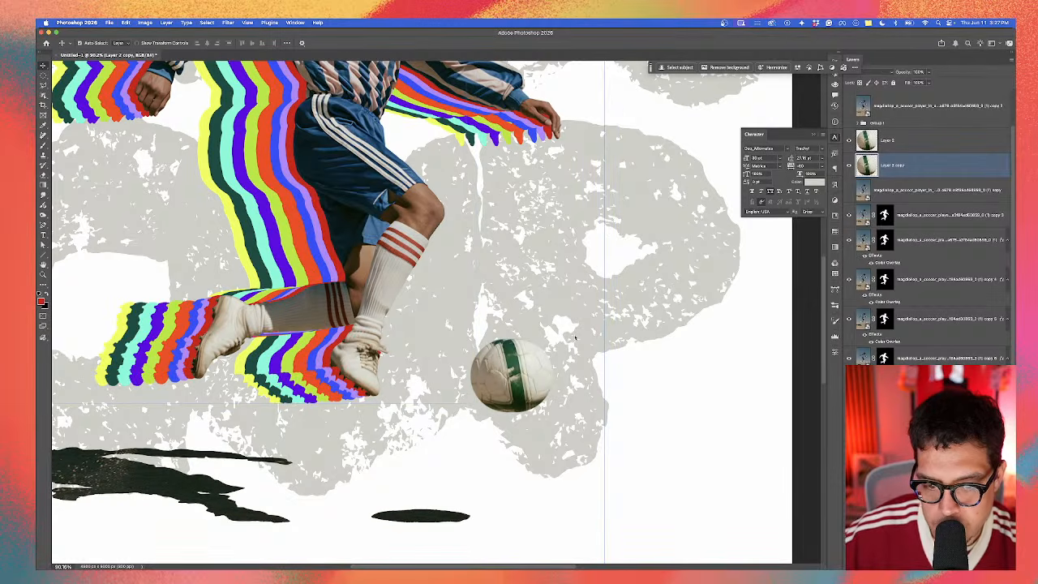
# Step: Apply a Color Overlay to the ball copy, using the red sampled from the stripes behind the player
pyautogui.press('F2')
pyautogui.click(704, 289)
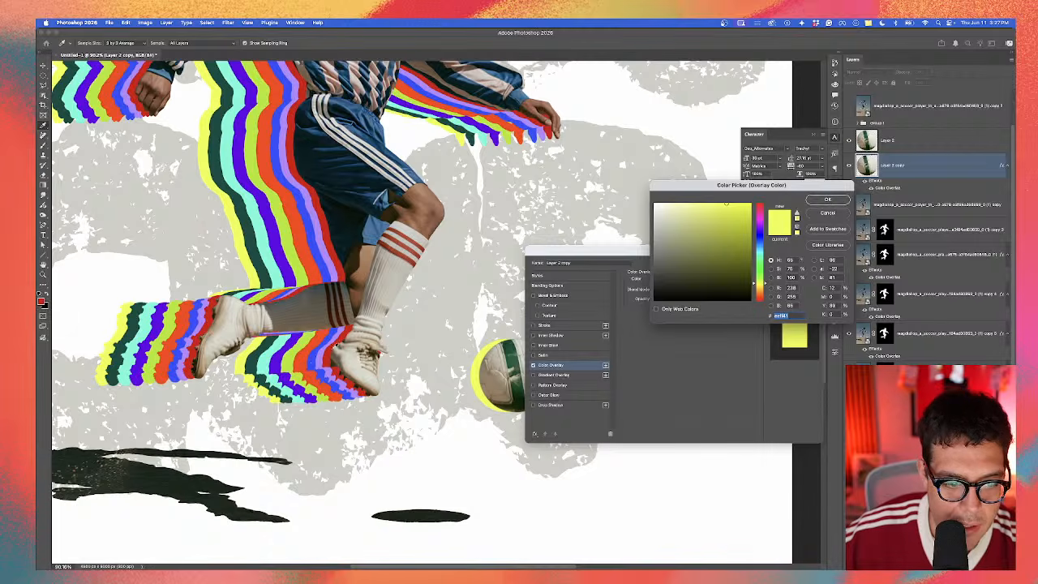
pyautogui.click(333, 347)
pyautogui.click(813, 199)
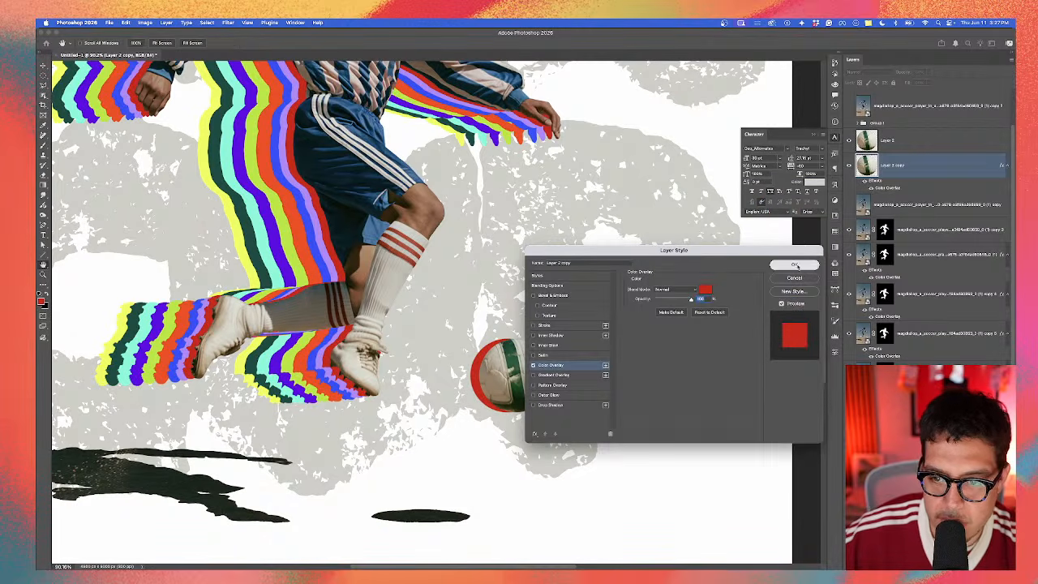
pyautogui.click(795, 264)
# Step: Duplicate the red ball copy beneath itself and shift the new copy further left
pyautogui.moveTo(916, 177); pyautogui.dragTo(916, 181)
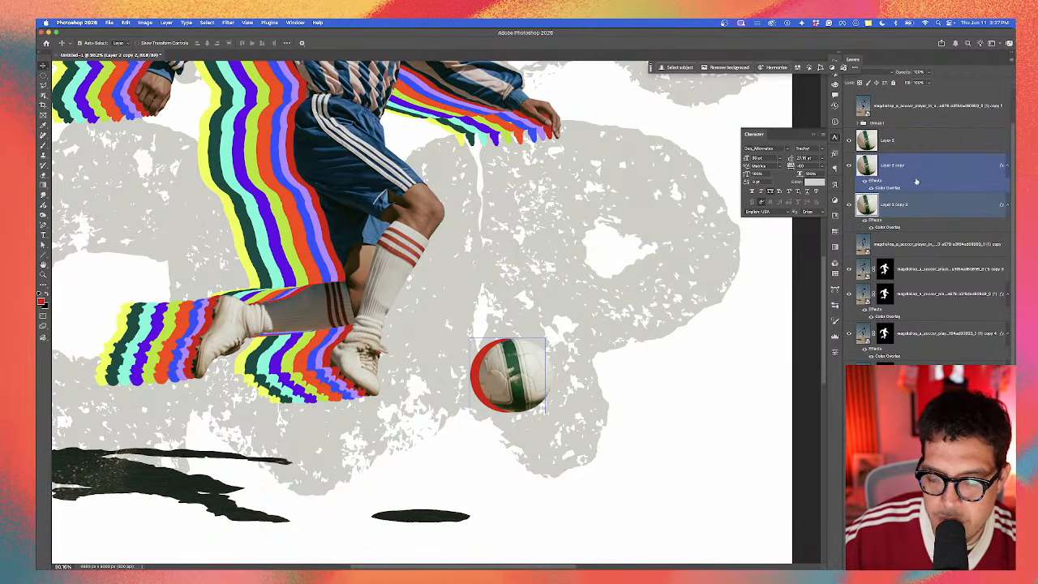
pyautogui.hotkey('shift', 'Left')
pyautogui.hotkey('shift', 'Left')
pyautogui.hotkey('shift', 'Left')
# Step: Change the second ball copy's Color Overlay to the light purple sampled from the player's trailing stripes
pyautogui.click(904, 205)
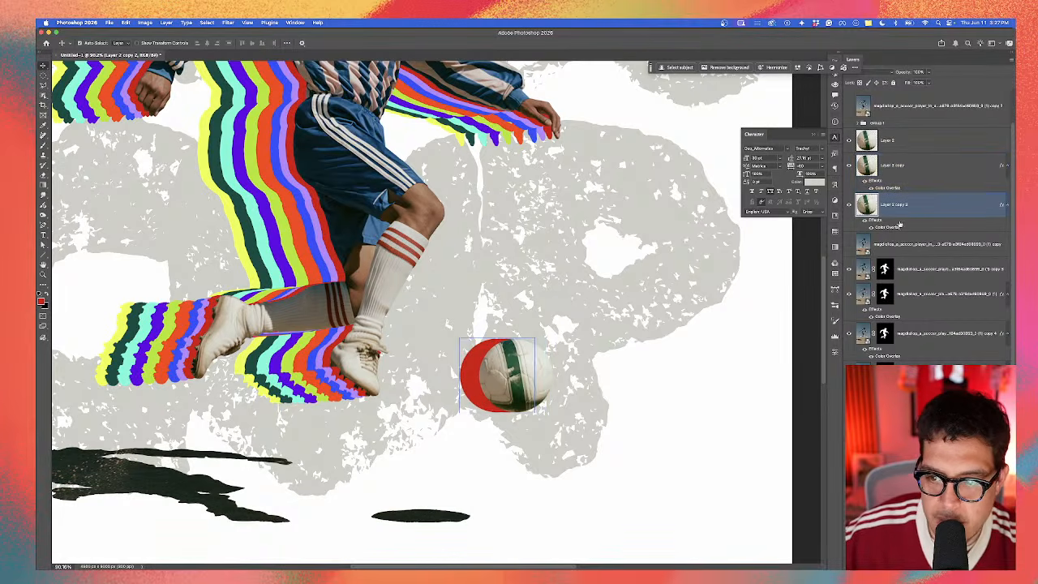
pyautogui.doubleClick(894, 227)
pyautogui.click(705, 290)
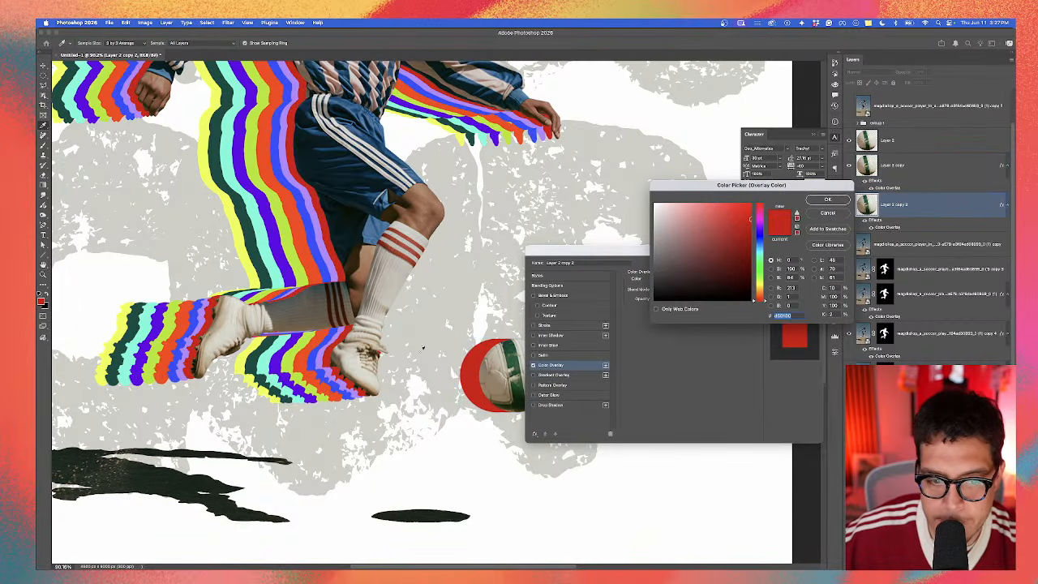
pyautogui.click(324, 362)
pyautogui.press('Return')
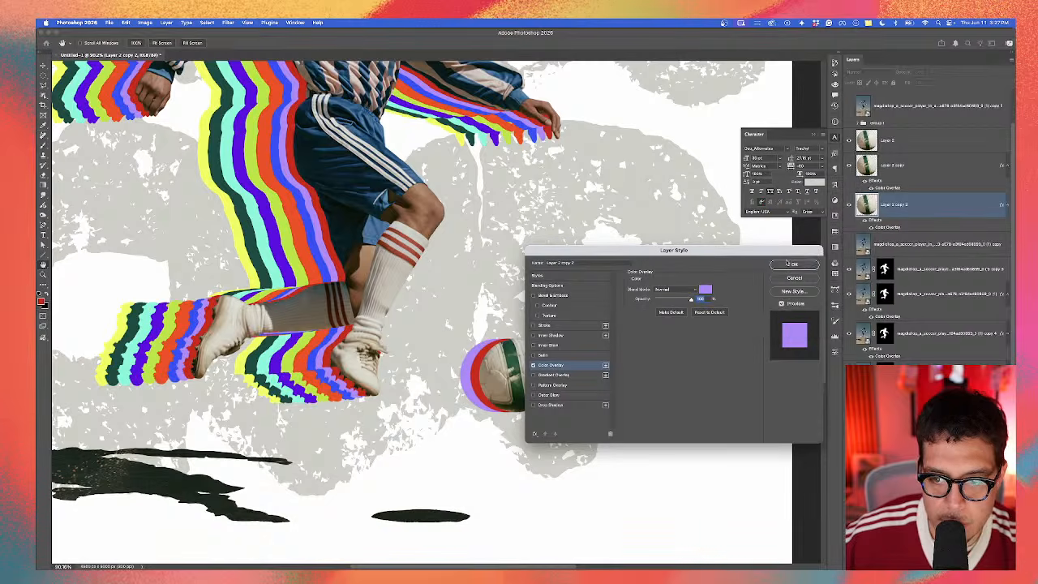
pyautogui.click(779, 268)
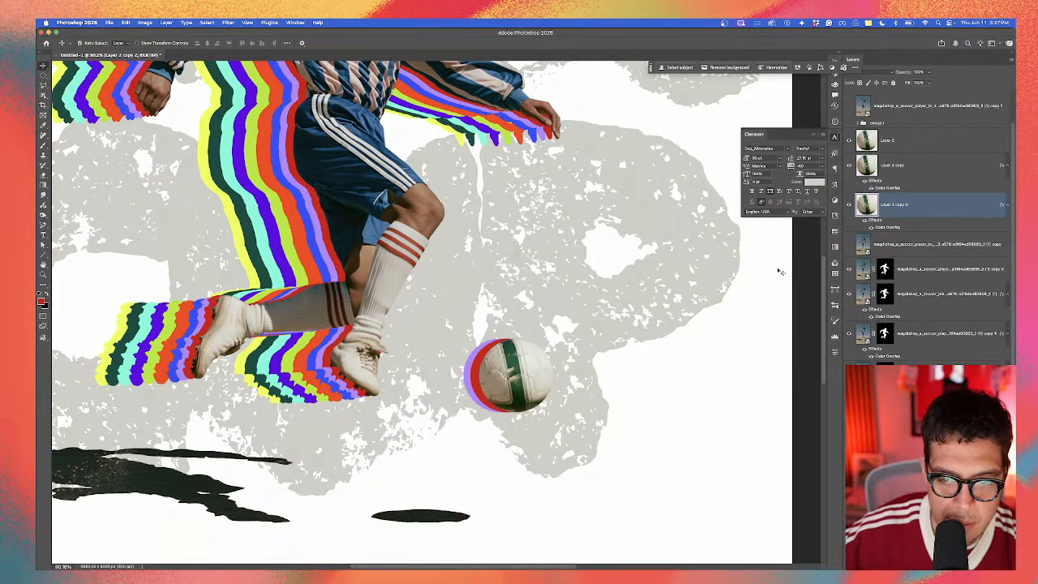
# Step: Duplicate the light purple ball copy beneath itself and shift the new copy further left
pyautogui.keyDown('alt'); pyautogui.moveTo(945, 215); pyautogui.dragTo(943, 232); pyautogui.keyUp('alt')
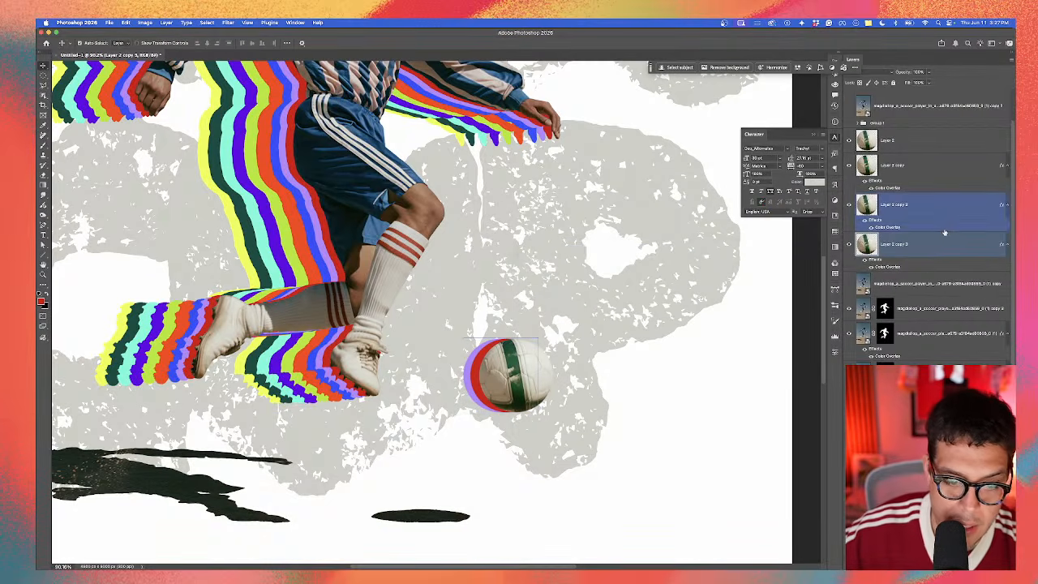
pyautogui.hotkey('shift', 'Left')
pyautogui.hotkey('shift', 'Left')
pyautogui.hotkey('shift', 'Left')
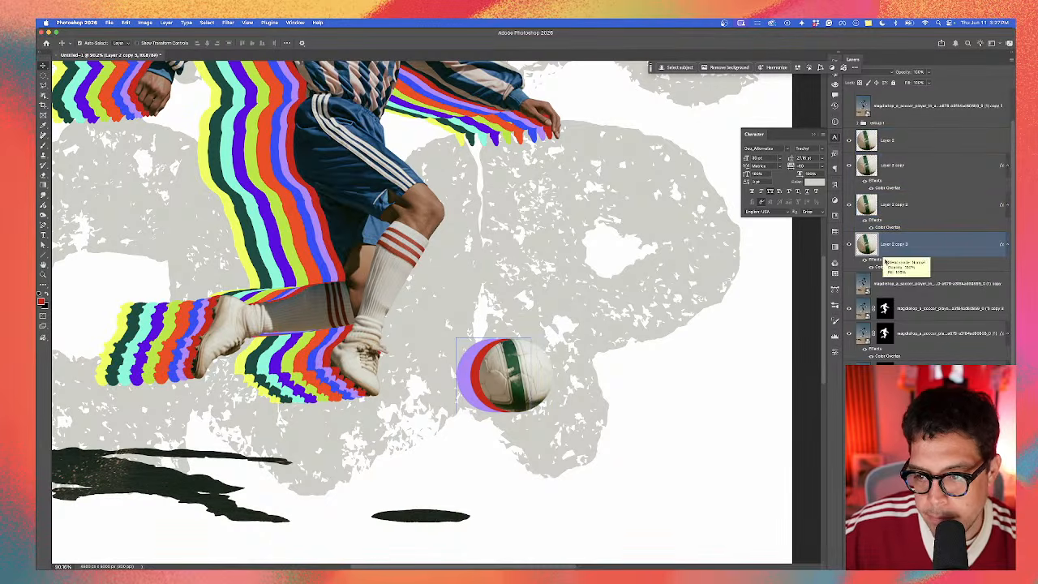
# Step: Change the third ball copy's Color Overlay to the blue sampled from the player's trailing stripes
pyautogui.doubleClick(886, 267)
pyautogui.click(706, 290)
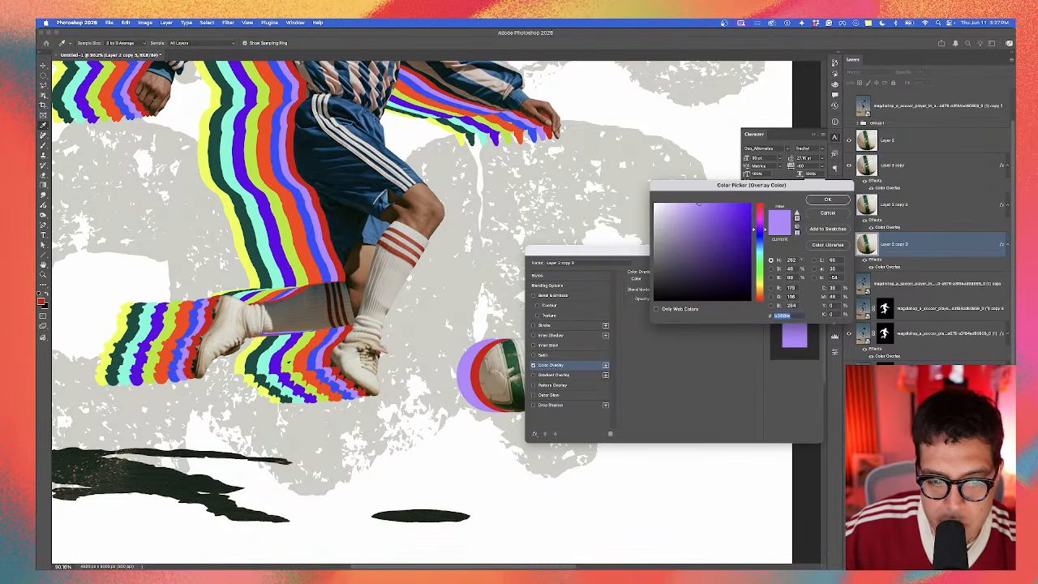
pyautogui.click(309, 359)
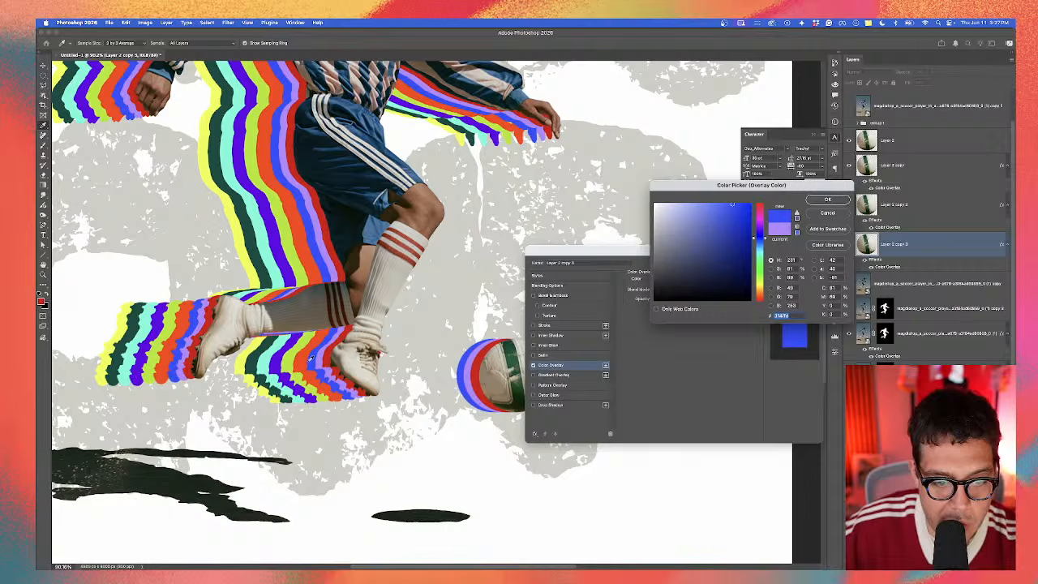
pyautogui.click(828, 199)
pyautogui.click(793, 265)
# Step: Duplicate the blue ball copy beneath itself and shift the new copy further left
pyautogui.moveTo(954, 244); pyautogui.dragTo(953, 267)
pyautogui.click(953, 263)
pyautogui.press('Left')
pyautogui.press('Left')
pyautogui.press('Left')
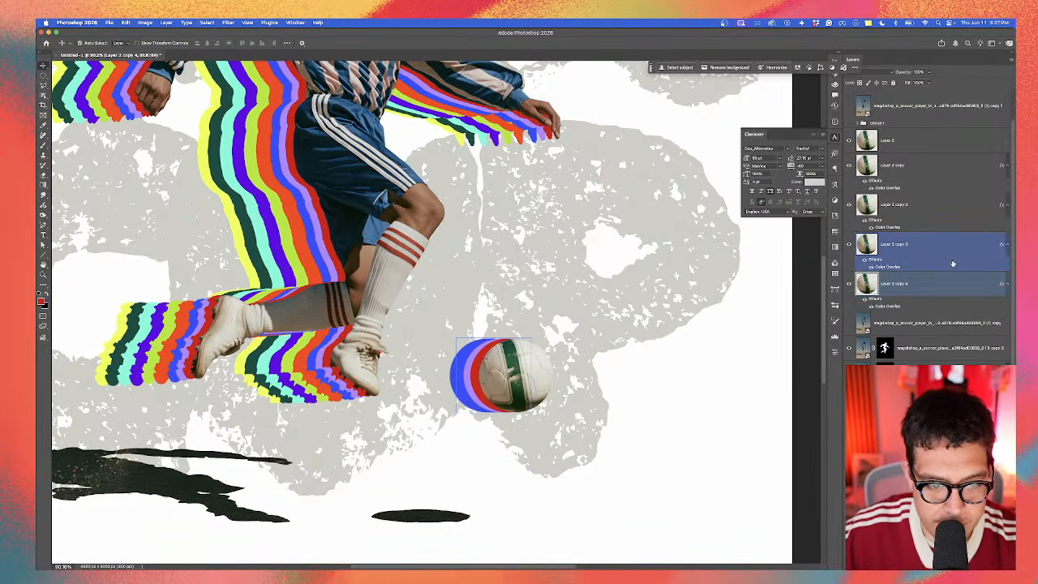
# Step: Change the fourth ball copy's Color Overlay to the orange sampled from the player's trailing stripes
pyautogui.click(924, 284)
pyautogui.doubleClick(896, 307)
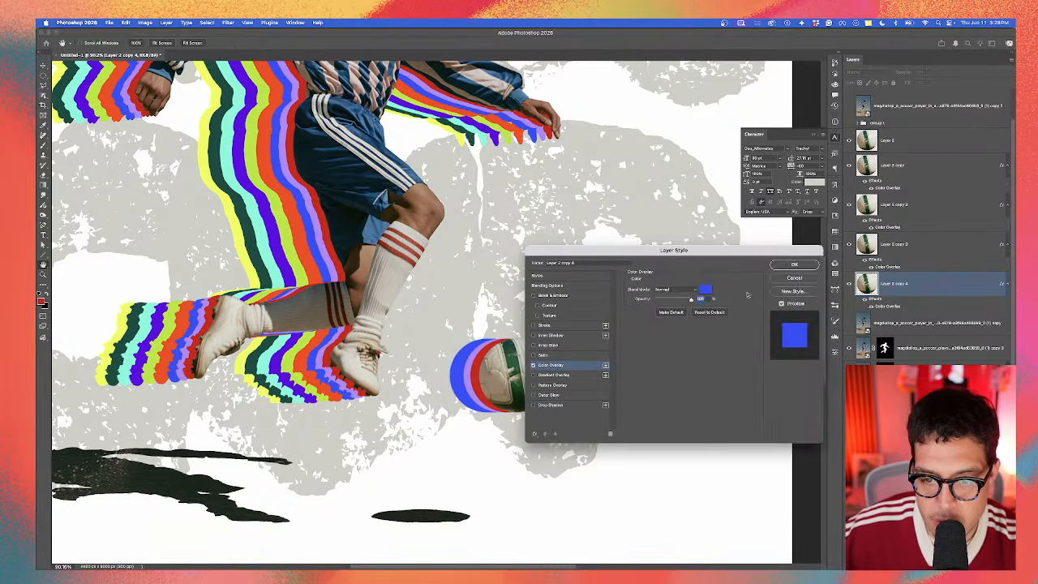
pyautogui.click(712, 291)
pyautogui.click(309, 353)
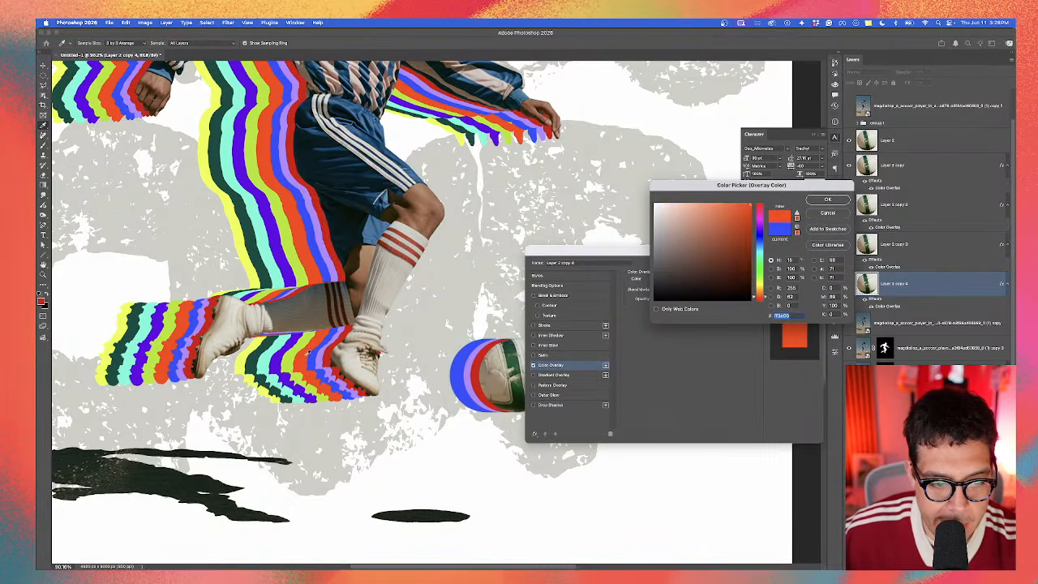
pyautogui.click(836, 199)
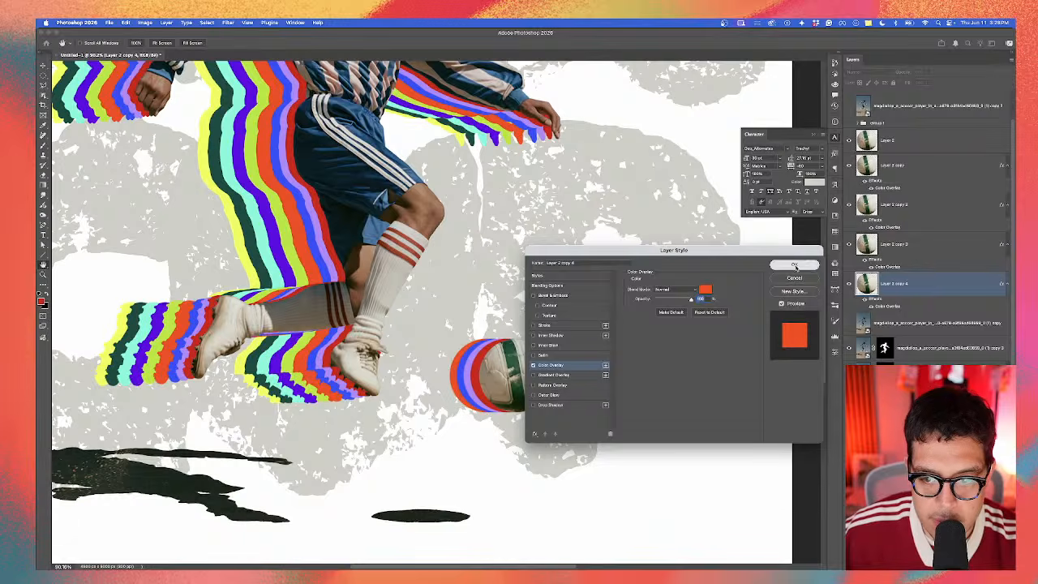
pyautogui.click(795, 266)
# Step: Duplicate the orange ball copy beneath itself and shift the new copy further left
pyautogui.moveTo(896, 286); pyautogui.dragTo(898, 311)
pyautogui.keyDown('shift'); pyautogui.click(898, 305); pyautogui.keyUp('shift')
pyautogui.hotkey('shift', 'Left')
pyautogui.hotkey('shift', 'Left')
pyautogui.hotkey('shift', 'Left')
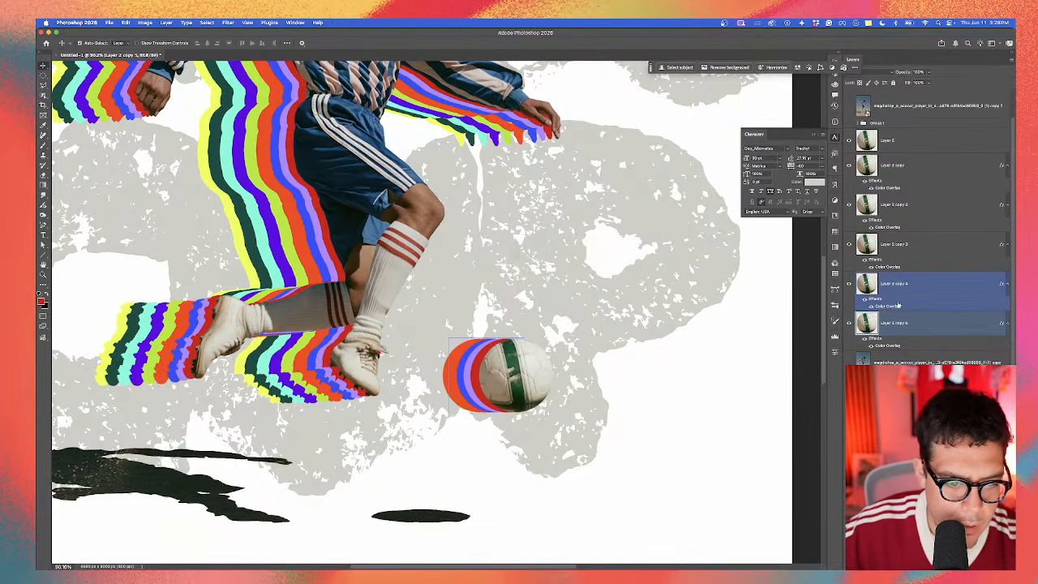
# Step: Change the fifth ball copy's Color Overlay to the lime green sampled from the player's trailing stripes
pyautogui.click(894, 339)
pyautogui.doubleClick(892, 347)
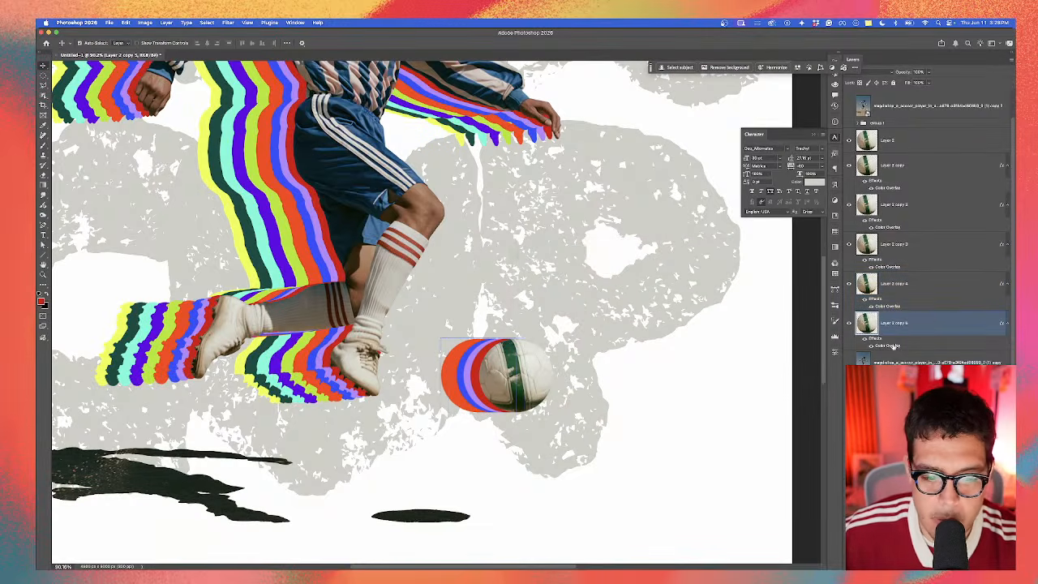
pyautogui.click(705, 288)
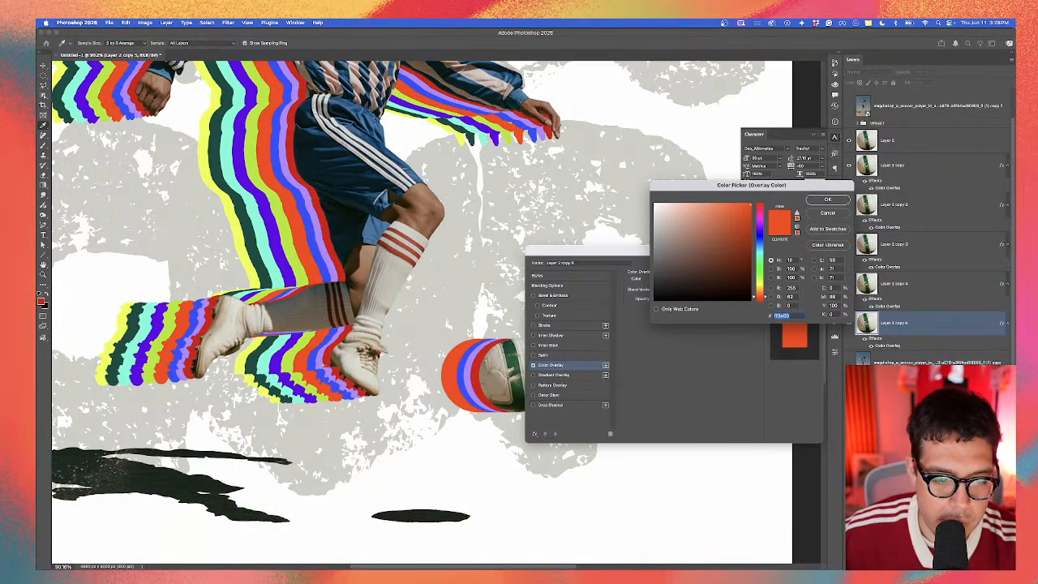
pyautogui.click(295, 359)
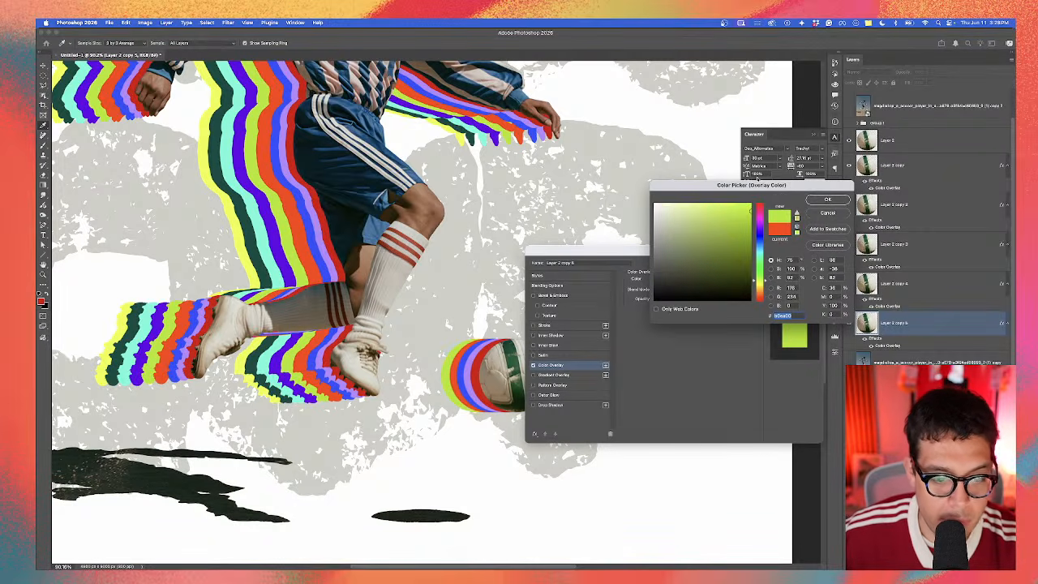
pyautogui.click(825, 199)
pyautogui.click(796, 266)
# Step: Merge the five coloured ball copies into a single layer beneath the original ball
pyautogui.press('v')
pyautogui.scroll(-5, 547, 228)
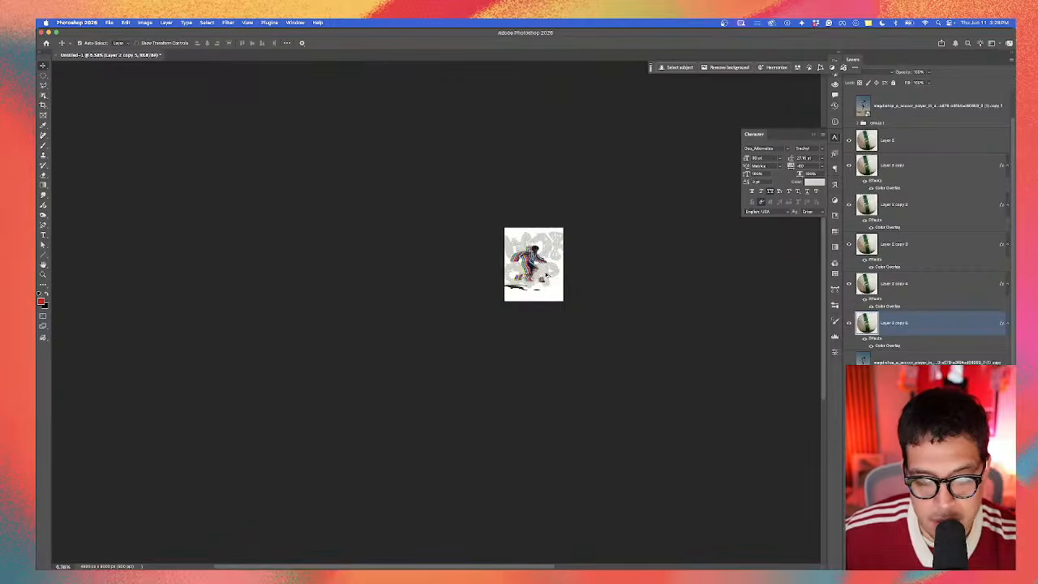
pyautogui.scroll(2, 548, 228)
pyautogui.scroll(2, 548, 228)
pyautogui.hscroll(2, 548, 229)
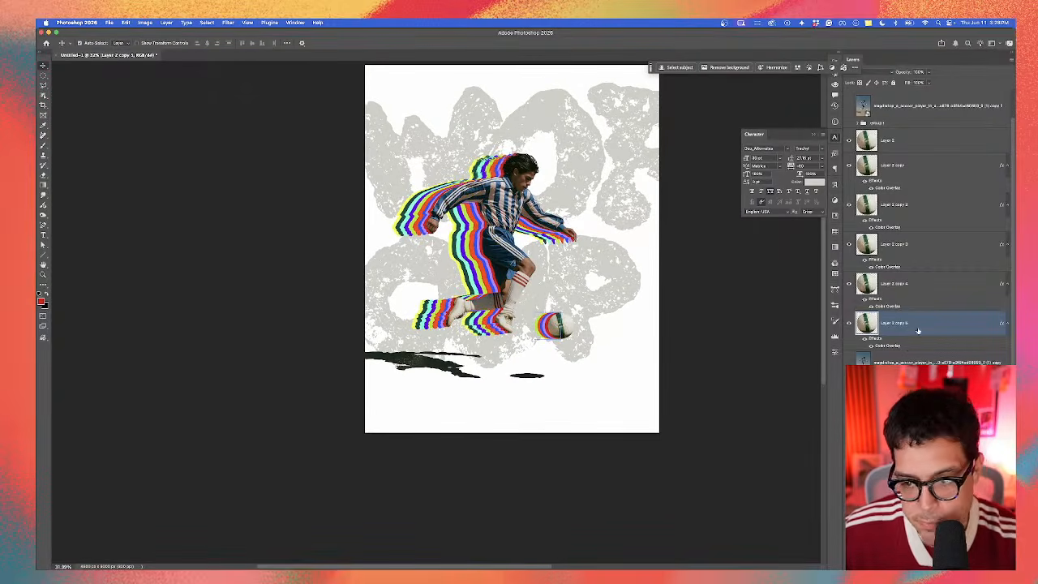
pyautogui.keyDown('shift'); pyautogui.click(909, 167); pyautogui.keyUp('shift')
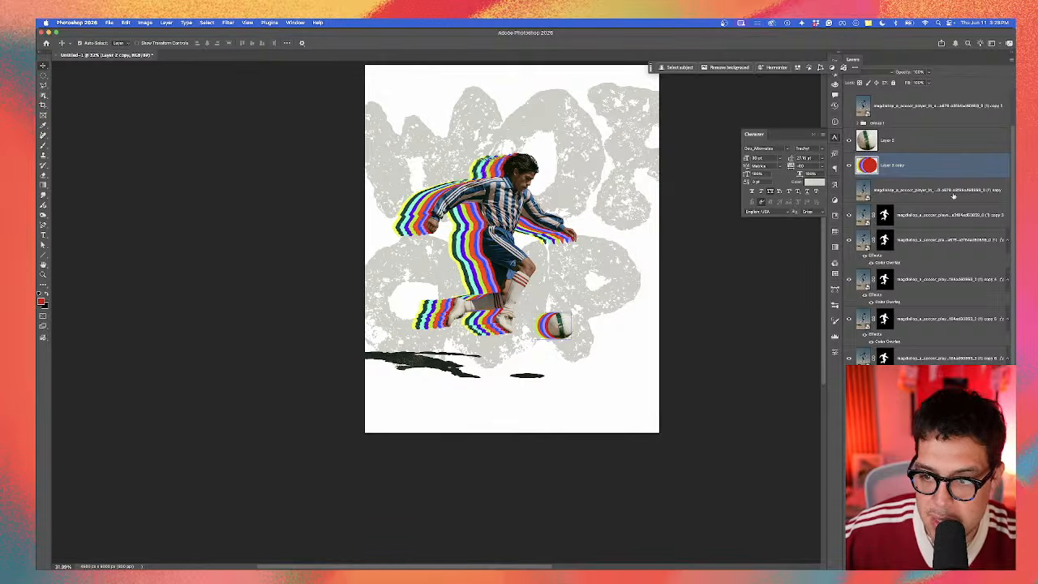
# Step: Duplicate the coloured player copies and merge the duplicates into a single stripe layer beneath them
pyautogui.click(932, 208)
pyautogui.scroll(-2, 947, 355)
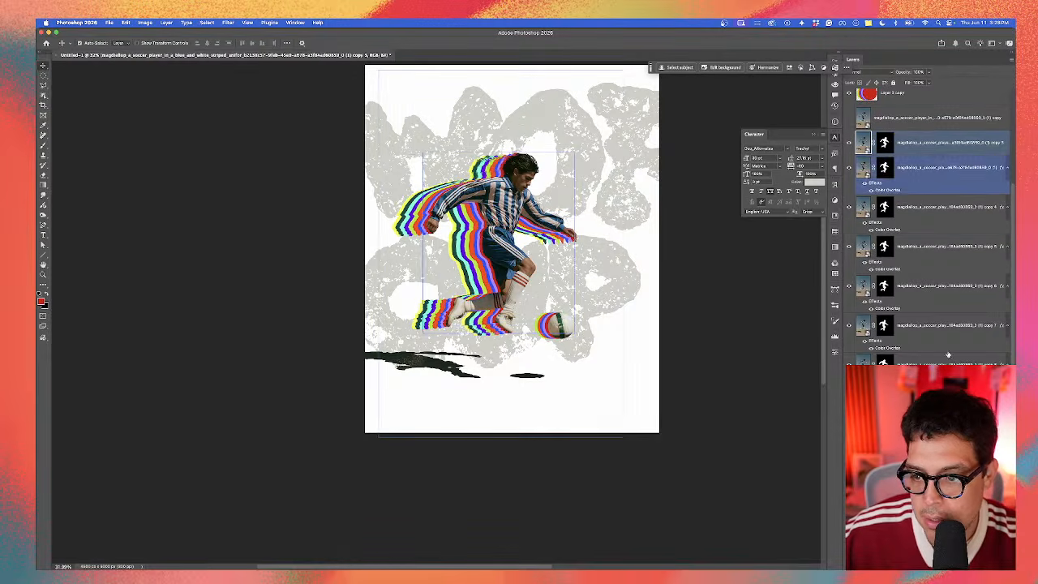
pyautogui.keyDown('shift'); pyautogui.click(940, 438); pyautogui.keyUp('shift')
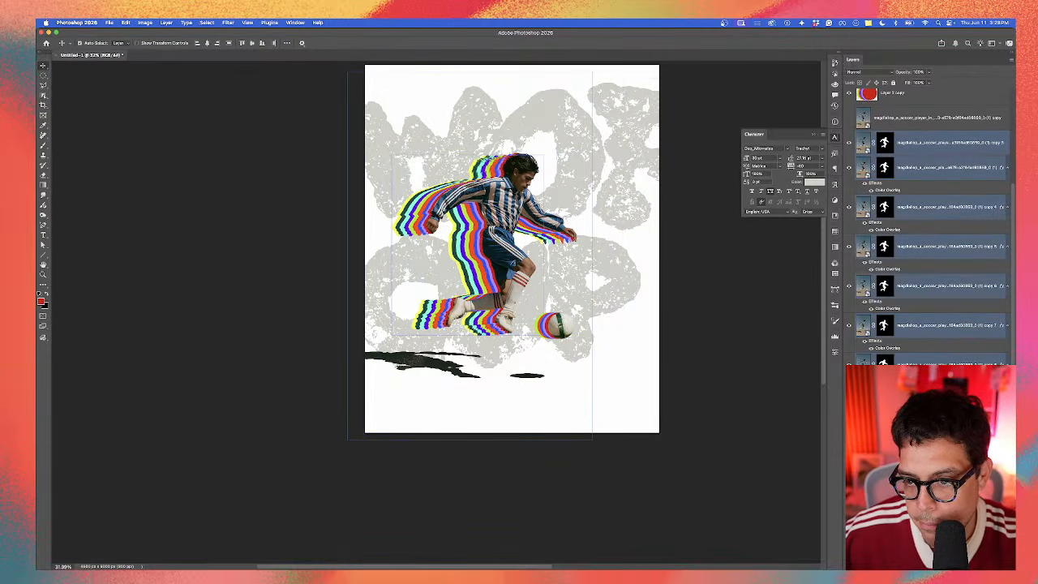
pyautogui.keyDown('super'); pyautogui.click(921, 148); pyautogui.keyUp('super')
pyautogui.moveTo(921, 361); pyautogui.dragTo(922, 374)
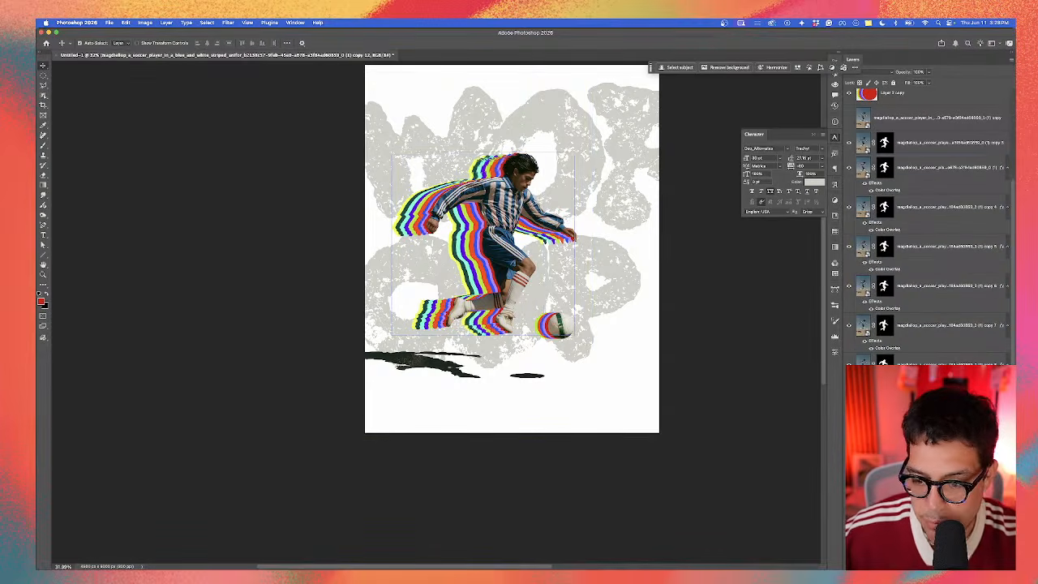
# Step: Group the original separate coloured player copies and hide the group
pyautogui.click(932, 292)
pyautogui.keyDown('shift'); pyautogui.click(909, 168); pyautogui.keyUp('shift')
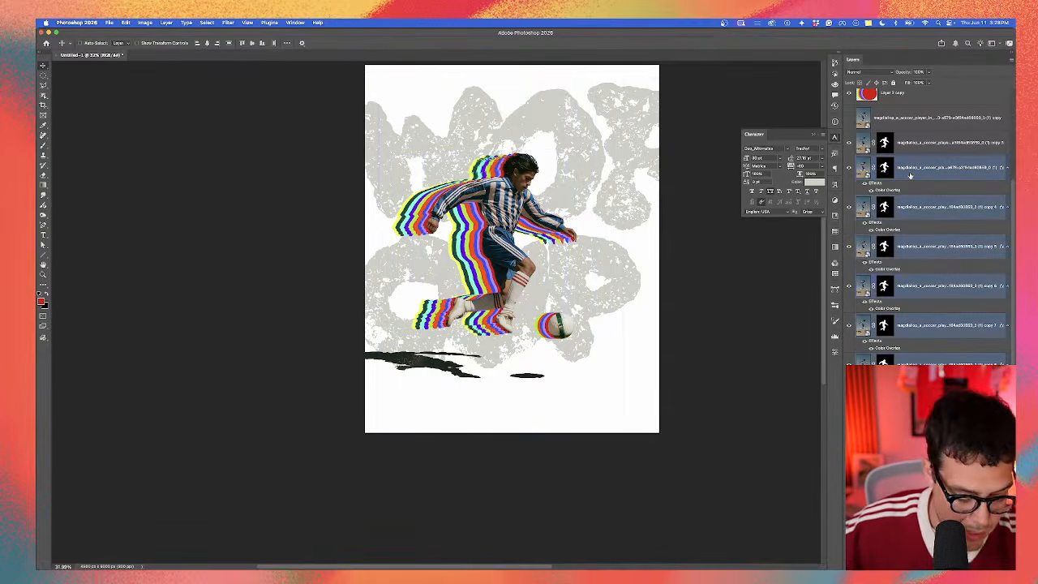
pyautogui.press('super+g')
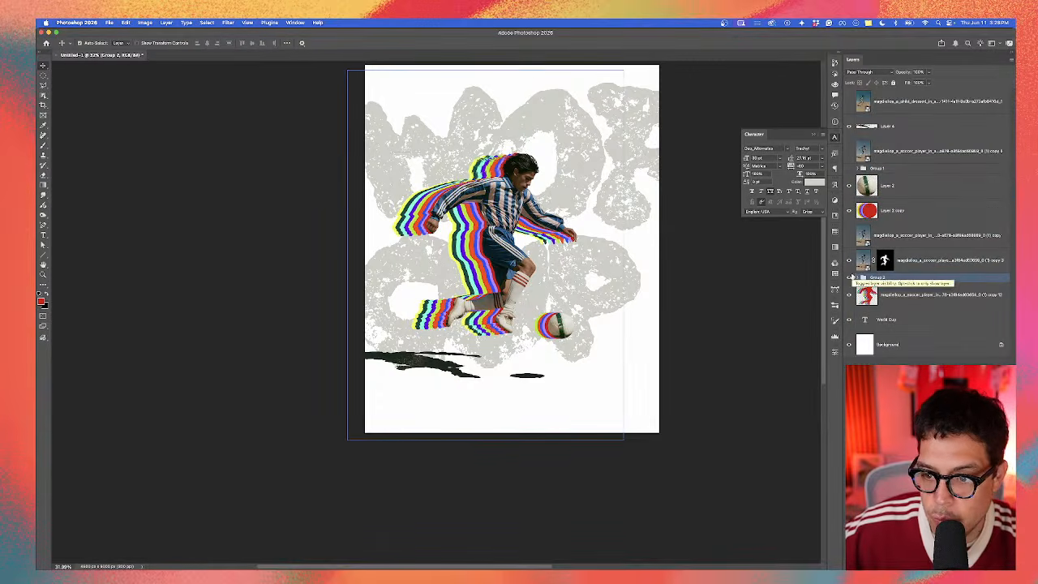
pyautogui.click(850, 278)
# Step: Shift the player, the ball and both of their merged stripe trails together slightly to the right
pyautogui.click(877, 297)
pyautogui.scroll(2, 382, 216)
pyautogui.hscroll(3, 434, 217)
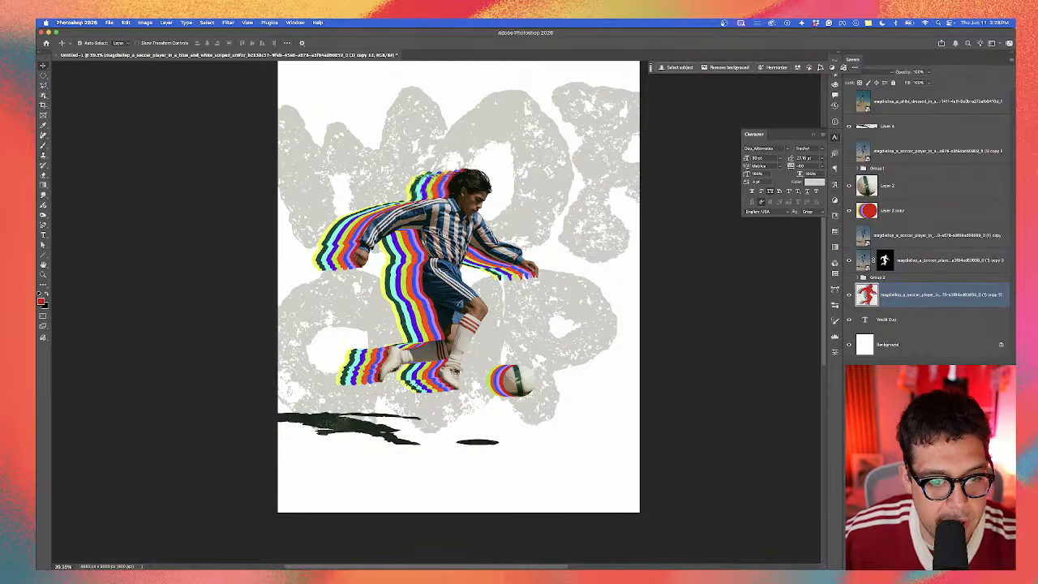
pyautogui.keyDown('super'); pyautogui.click(889, 186); pyautogui.keyUp('super')
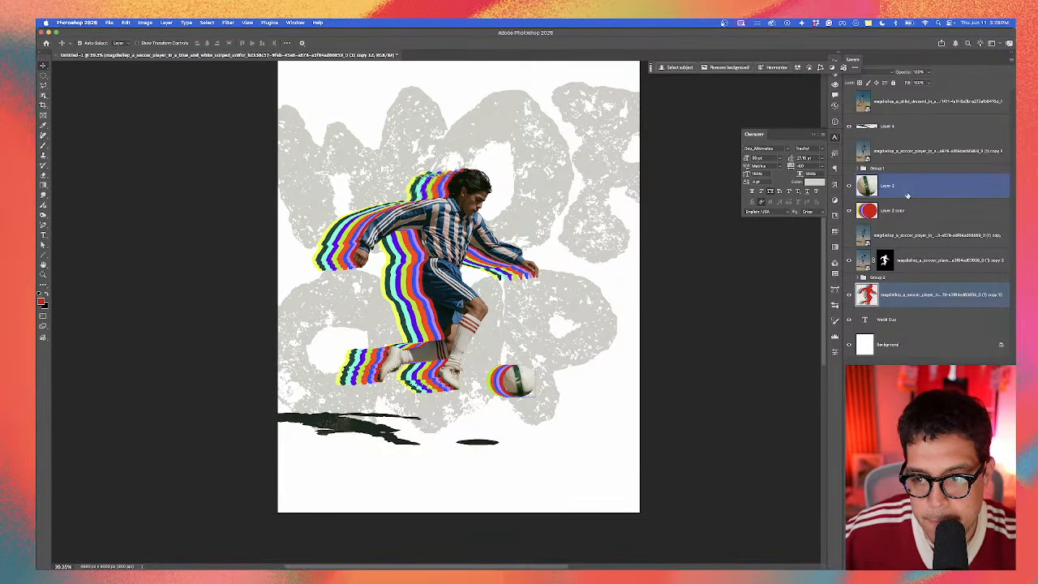
pyautogui.keyDown('super'); pyautogui.click(910, 263); pyautogui.keyUp('super')
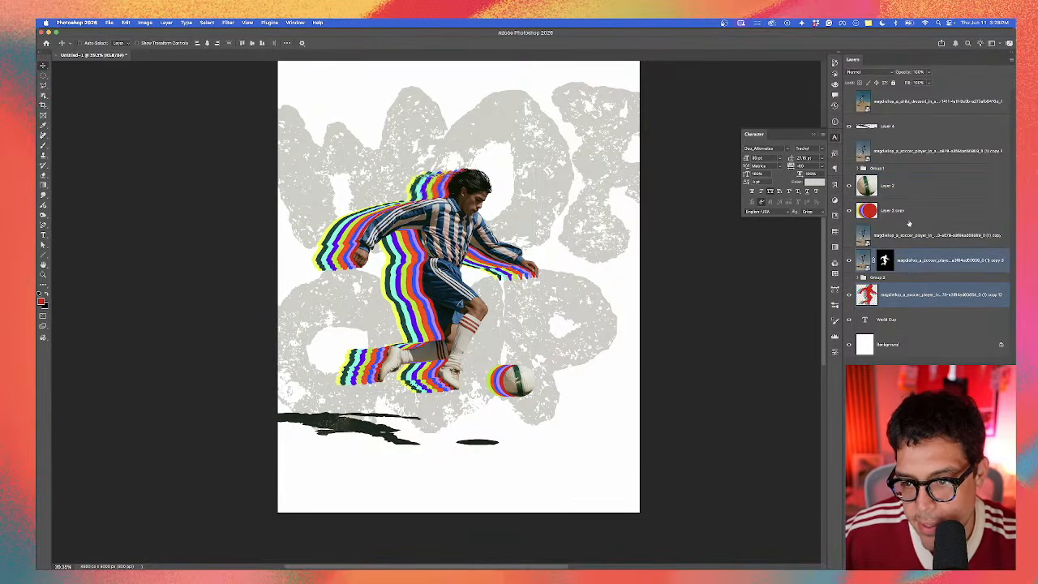
pyautogui.keyDown('super'); pyautogui.click(908, 213); pyautogui.keyUp('super')
pyautogui.moveTo(417, 280); pyautogui.dragTo(431, 279)
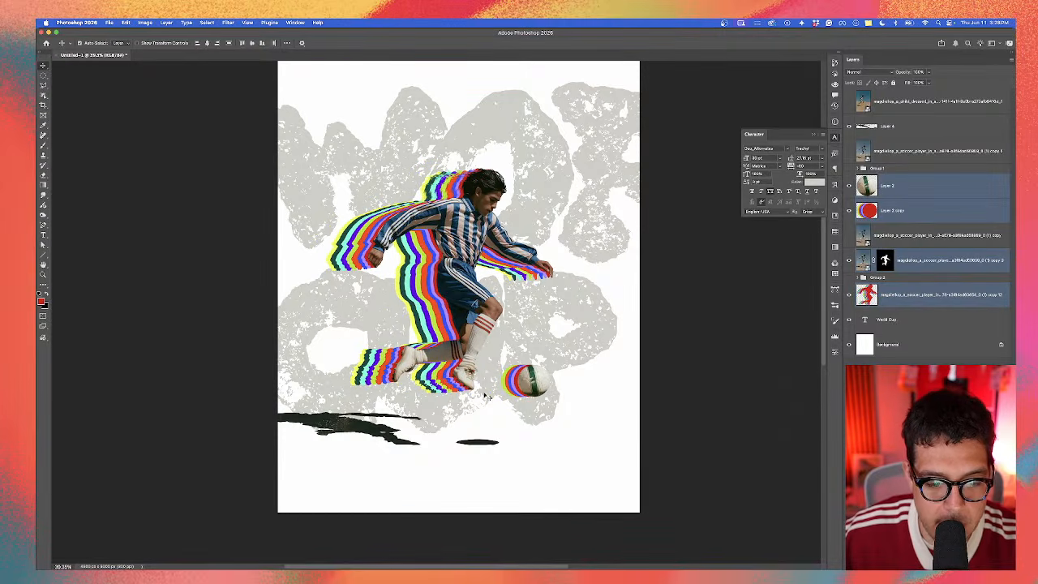
# Step: Stretch the ground shadow layer to the right so the small shadow sits beneath the ball
pyautogui.click(481, 443)
pyautogui.press('super+t')
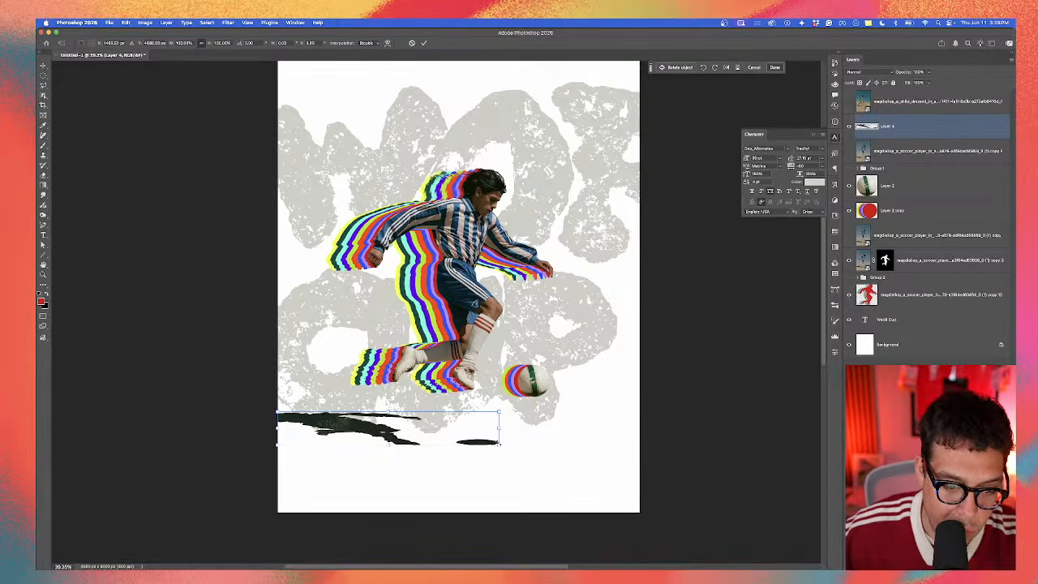
pyautogui.moveTo(500, 428); pyautogui.dragTo(536, 434)
pyautogui.press('Return')
# Step: Move the World Cup lettering slightly to the right behind the player
pyautogui.moveTo(509, 344)
pyautogui.mouseDown()
pyautogui.moveTo(512, 367)
pyautogui.moveTo(516, 345)
pyautogui.mouseUp()
pyautogui.scroll(3, 465, 298)
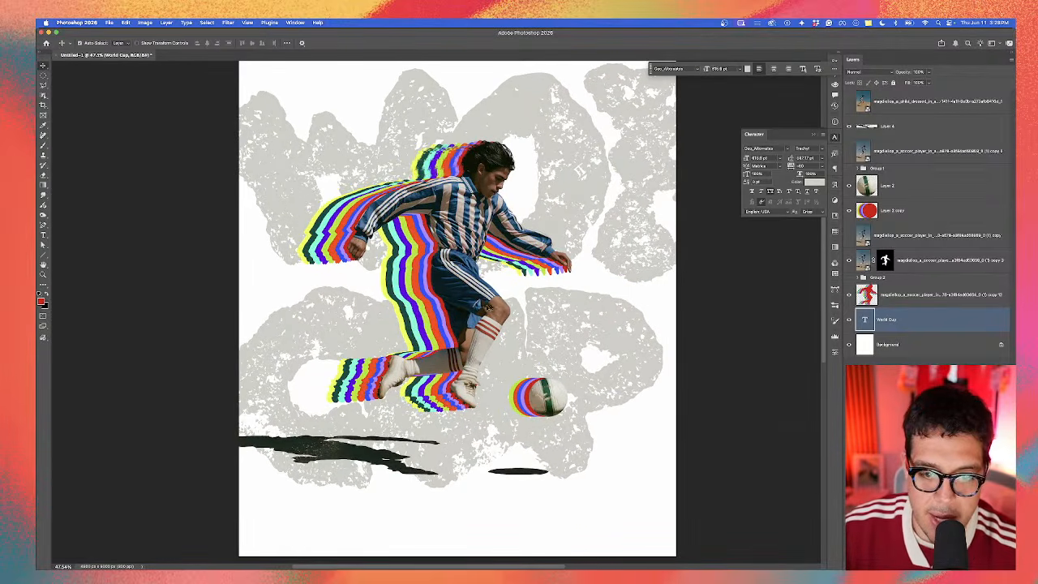
pyautogui.scroll(-2, 595, 282)
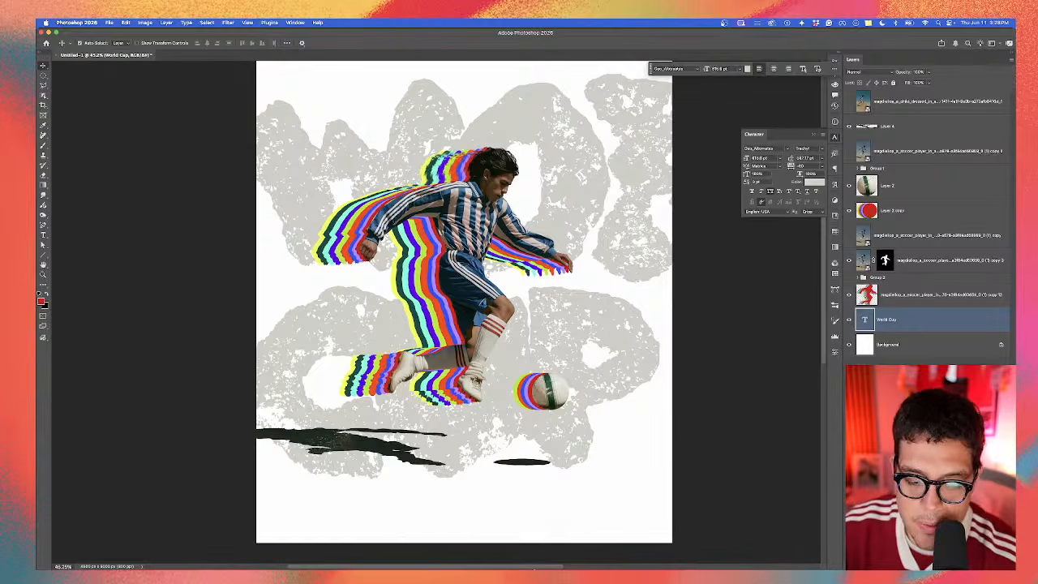
# Step: Switch to Chrome and preview FIFA 2026 brand images in the world cup branding image results, including the Philadelphia artwork
pyautogui.click(513, 560)
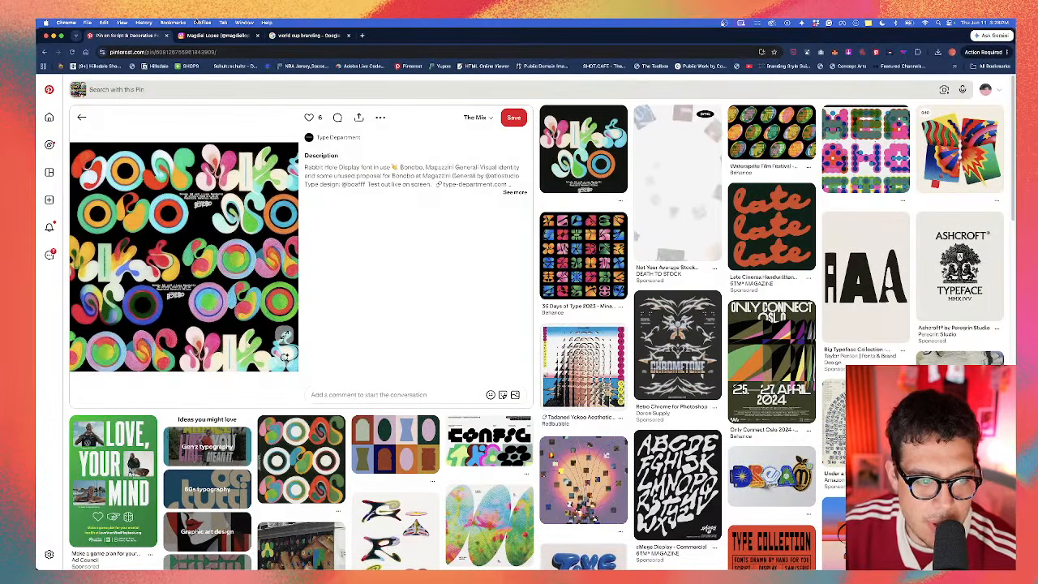
pyautogui.click(306, 36)
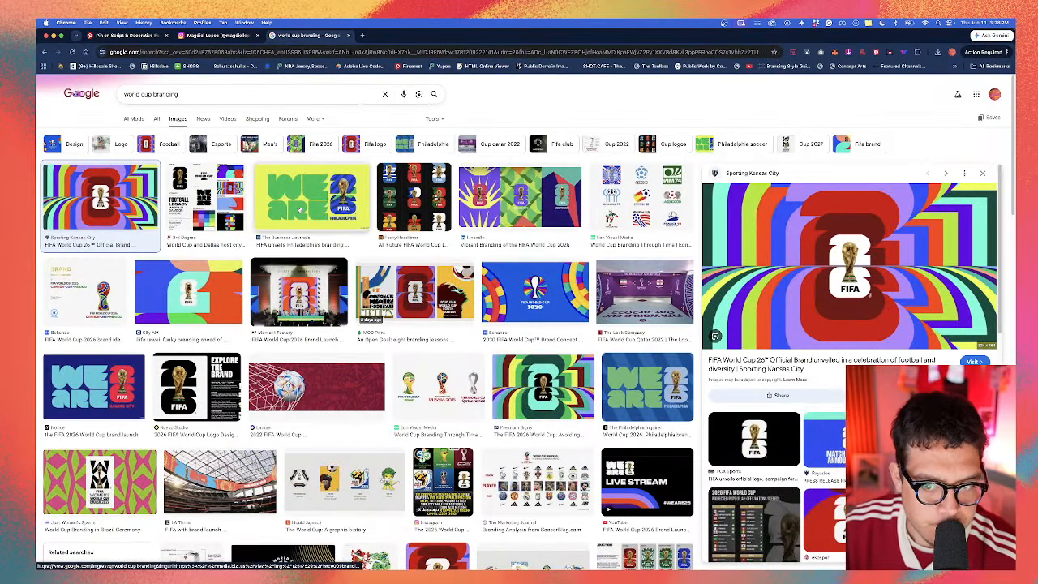
pyautogui.click(205, 199)
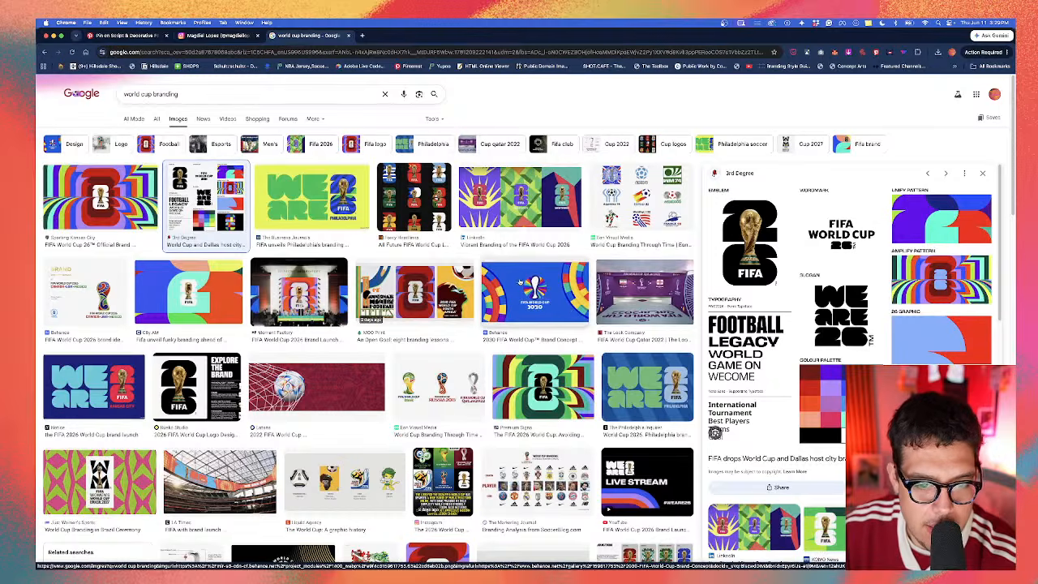
pyautogui.click(519, 199)
pyautogui.click(413, 199)
pyautogui.click(363, 206)
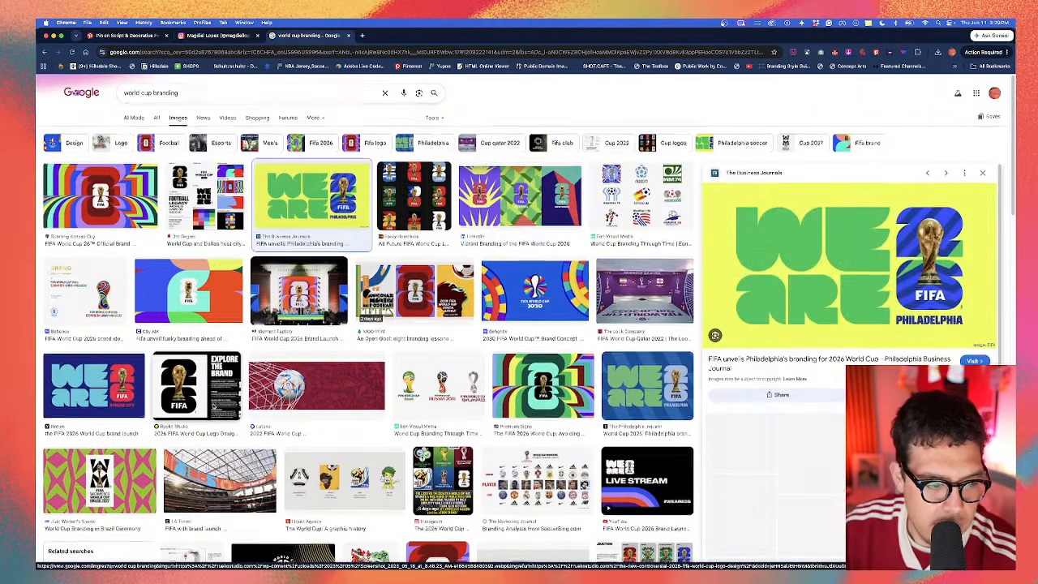
# Step: Browse further through the world cup branding image results and the images related to the Philadelphia artwork
pyautogui.scroll(-3, 363, 205)
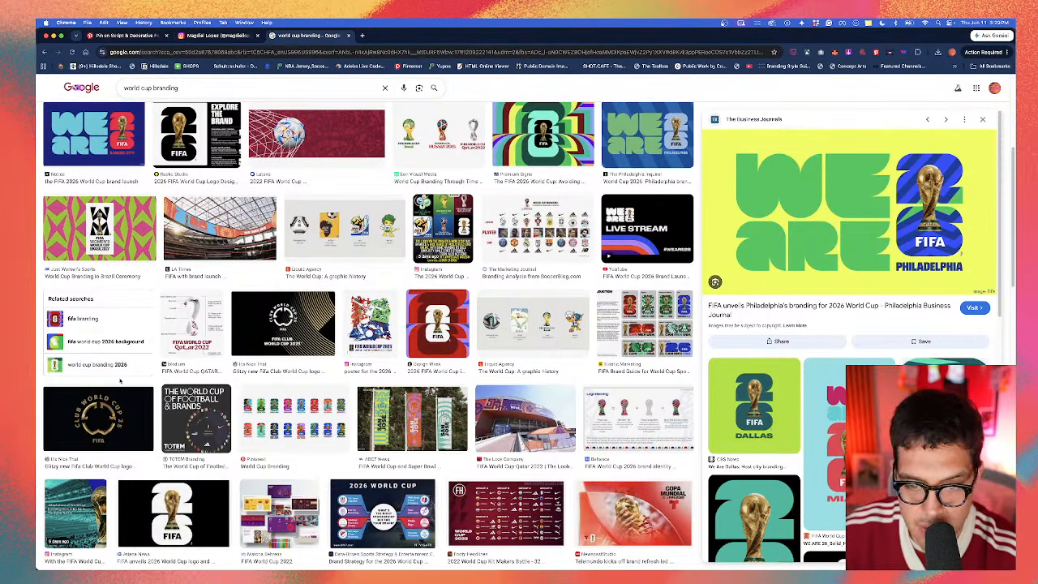
pyautogui.scroll(-3, 326, 402)
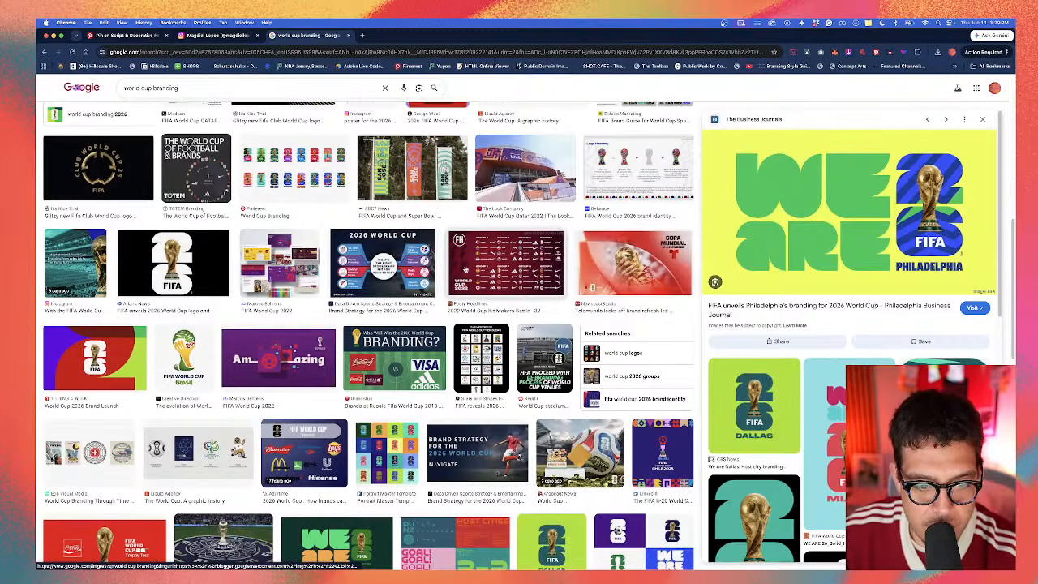
pyautogui.scroll(-1, 453, 297)
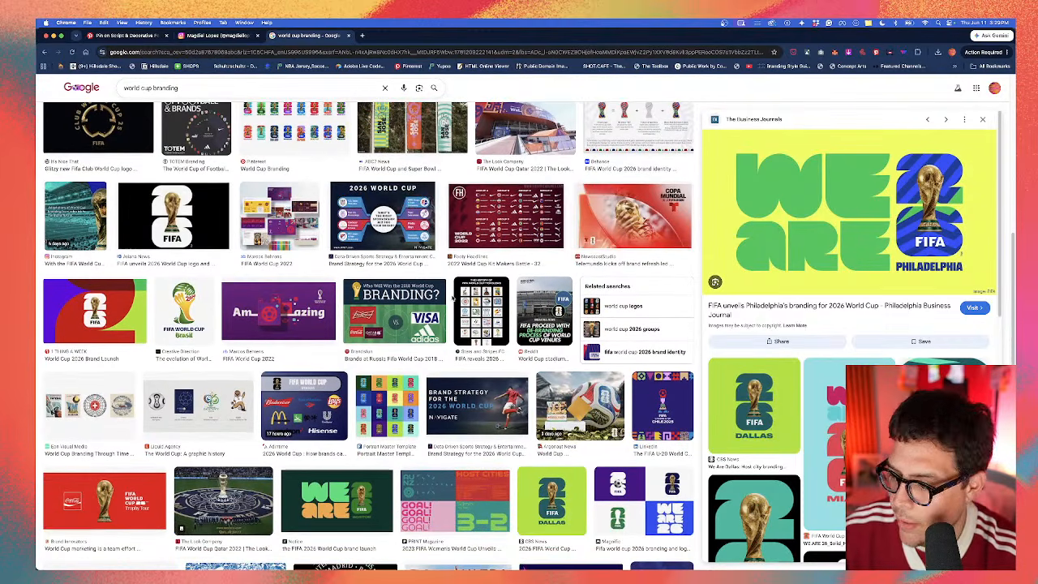
pyautogui.scroll(-5, 453, 298)
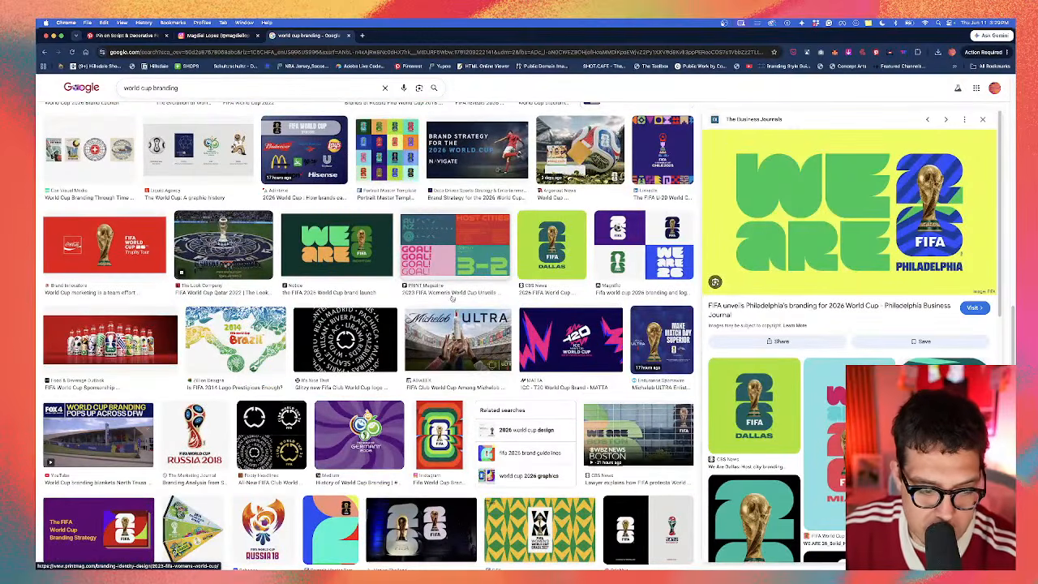
pyautogui.scroll(-5, 451, 299)
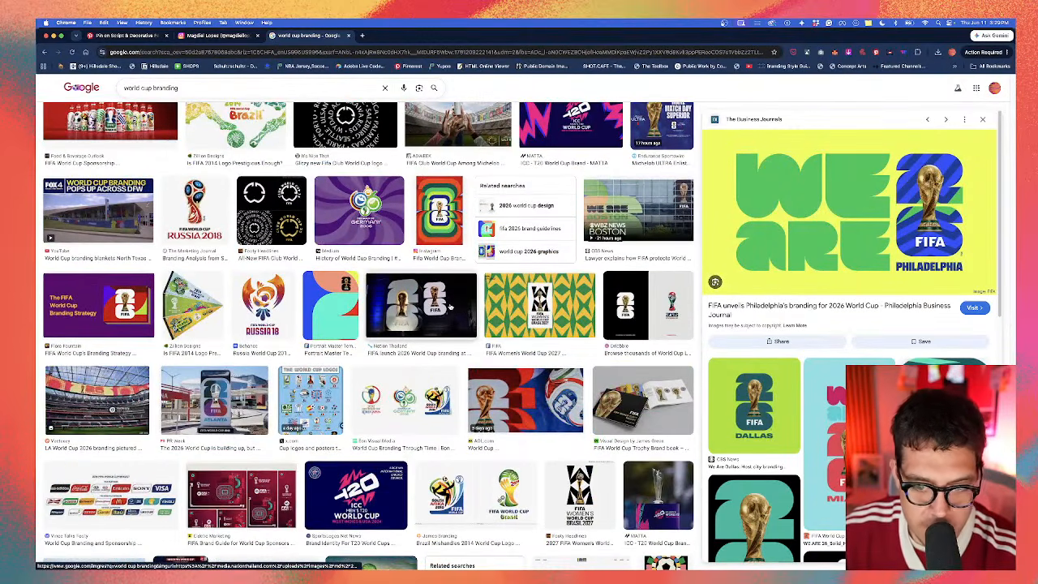
pyautogui.scroll(-3, 772, 296)
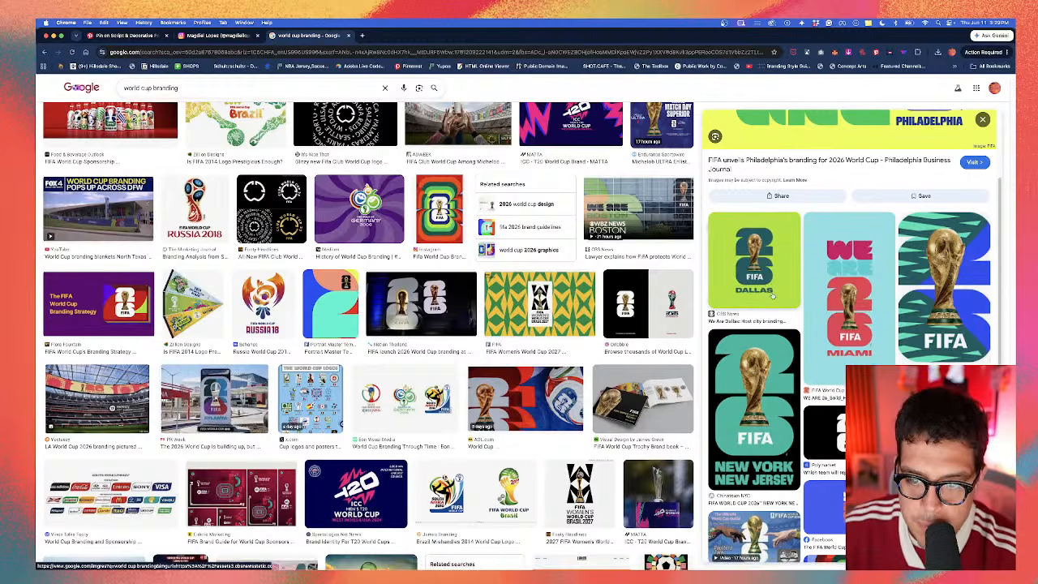
pyautogui.scroll(-2, 744, 291)
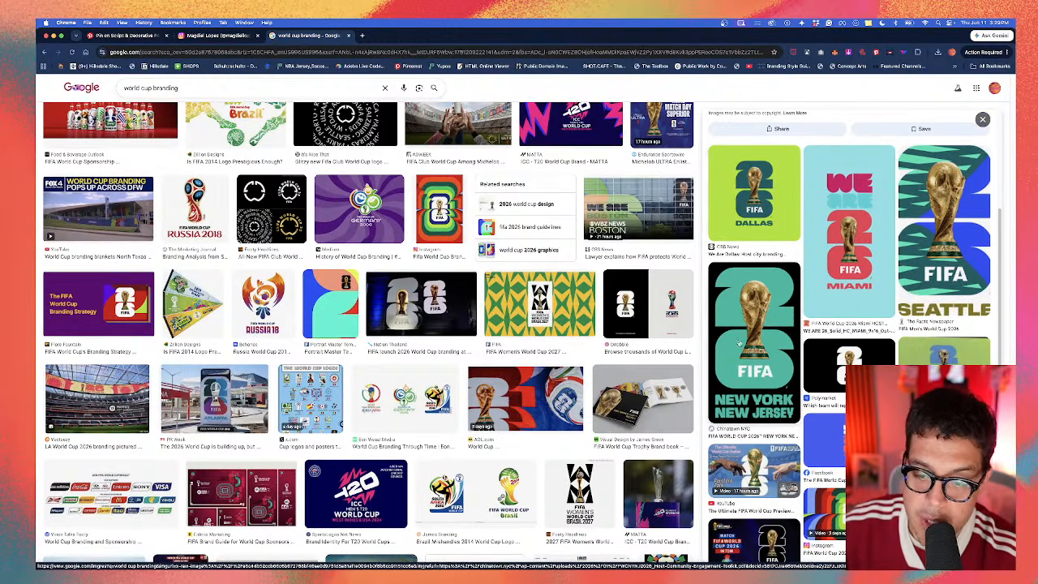
# Step: Examine the previews of the older World Cup logos, the concentric-striped FIFA emblem and the Atlanta sign
pyautogui.click(477, 494)
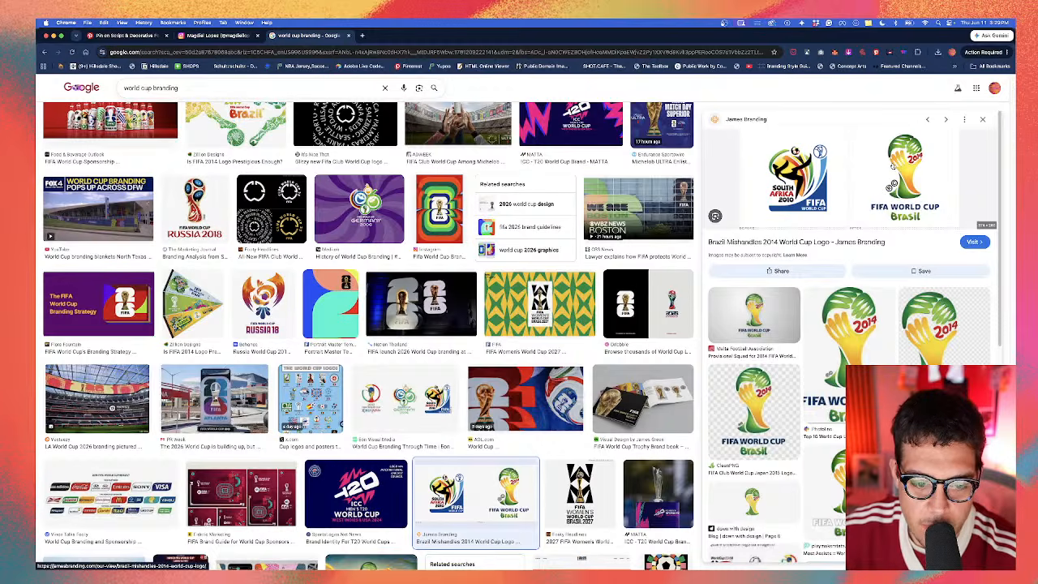
pyautogui.click(403, 388)
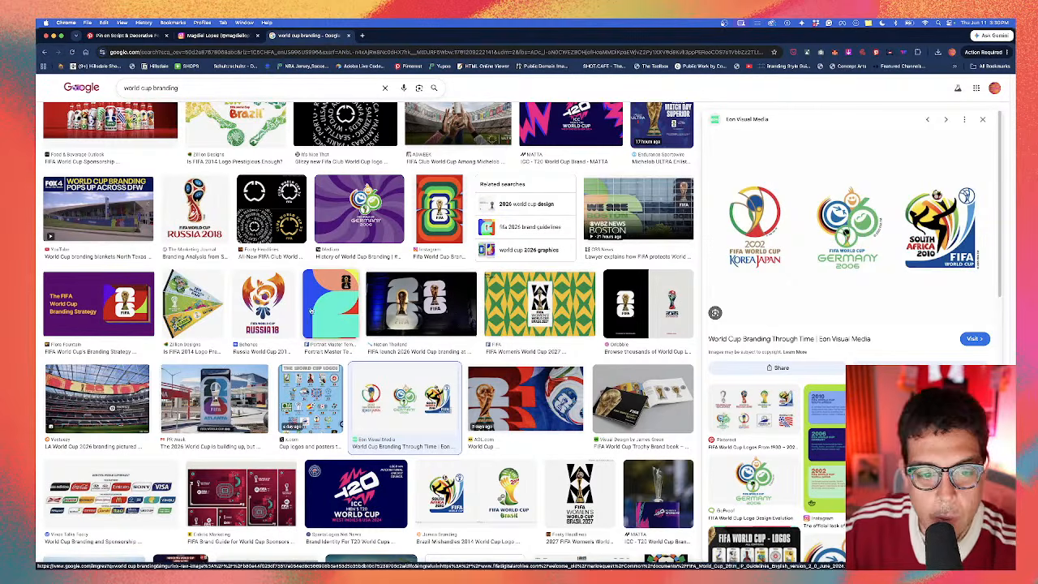
pyautogui.click(438, 210)
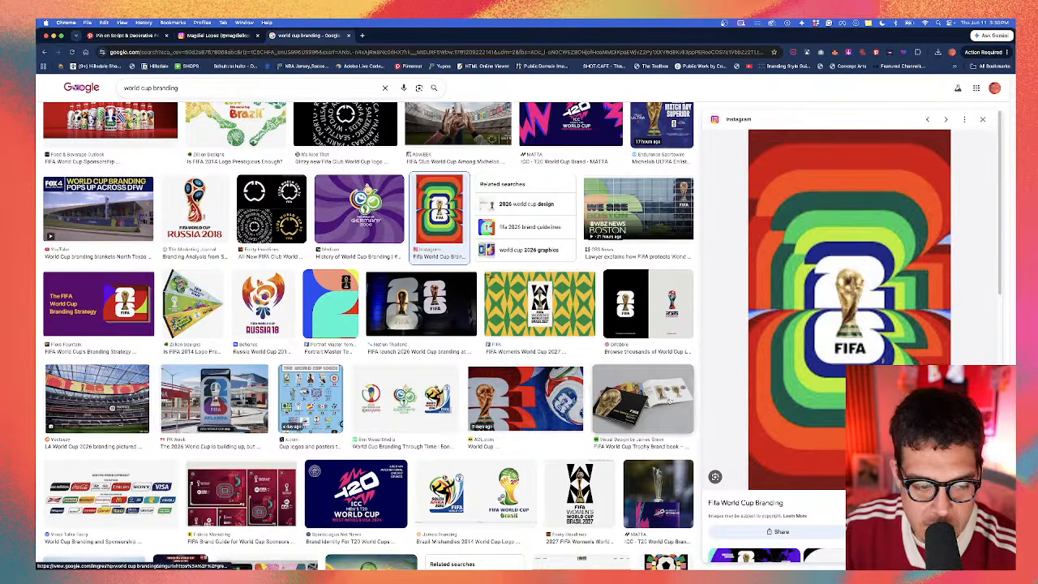
pyautogui.click(214, 403)
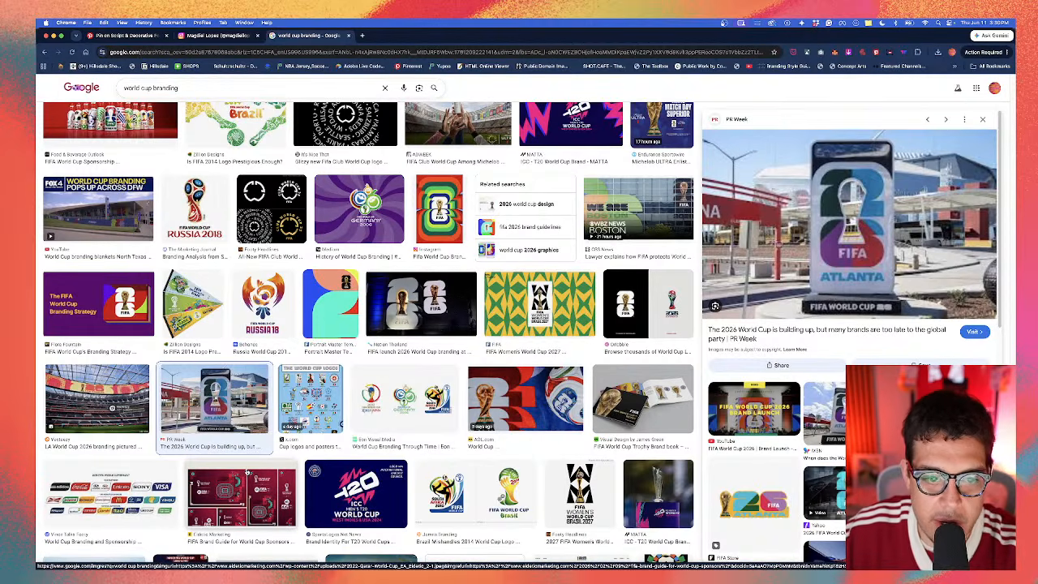
# Step: Switch back to Photoshop and set up the Smudge tool with a larger brush on the merged player stripe layer
pyautogui.hotkey('ctrl', 'Up')
pyautogui.click(308, 176)
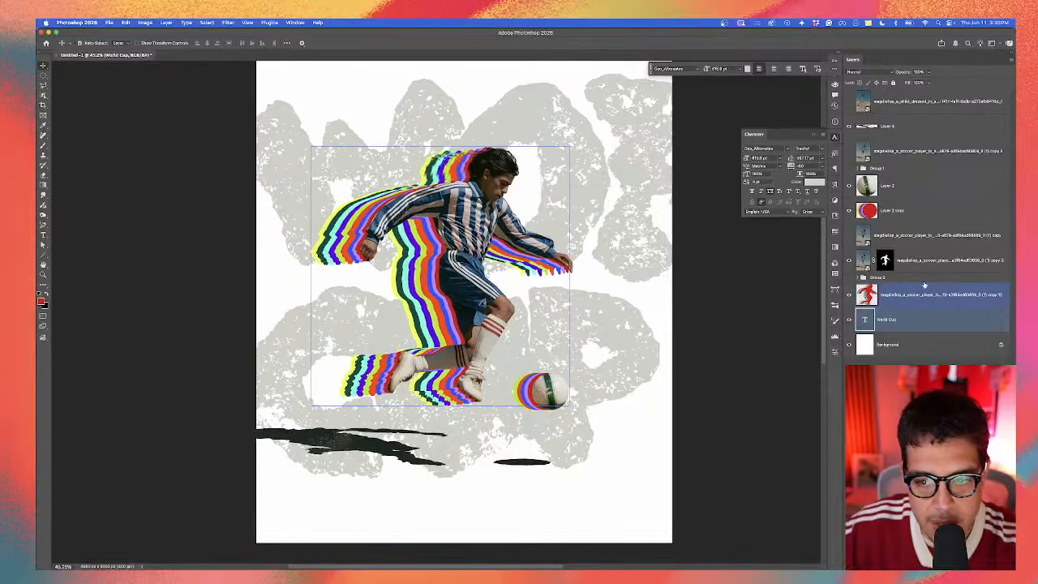
pyautogui.click(924, 297)
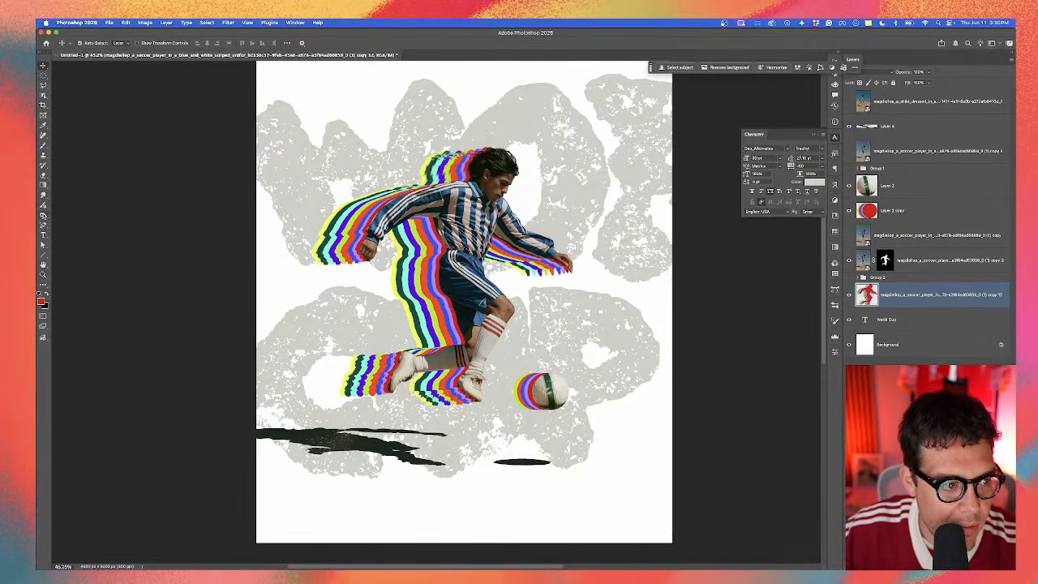
pyautogui.click(43, 199)
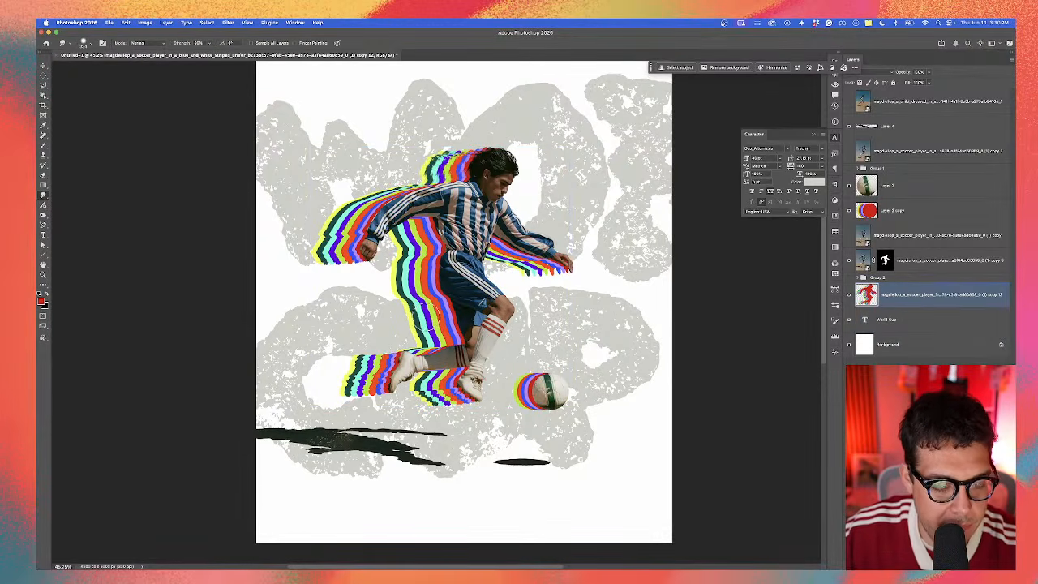
pyautogui.moveTo(428, 312); pyautogui.dragTo(419, 316)
# Step: Save the poster under a new name in the Downloads folder, using Large Document Format
pyautogui.press('super+s')
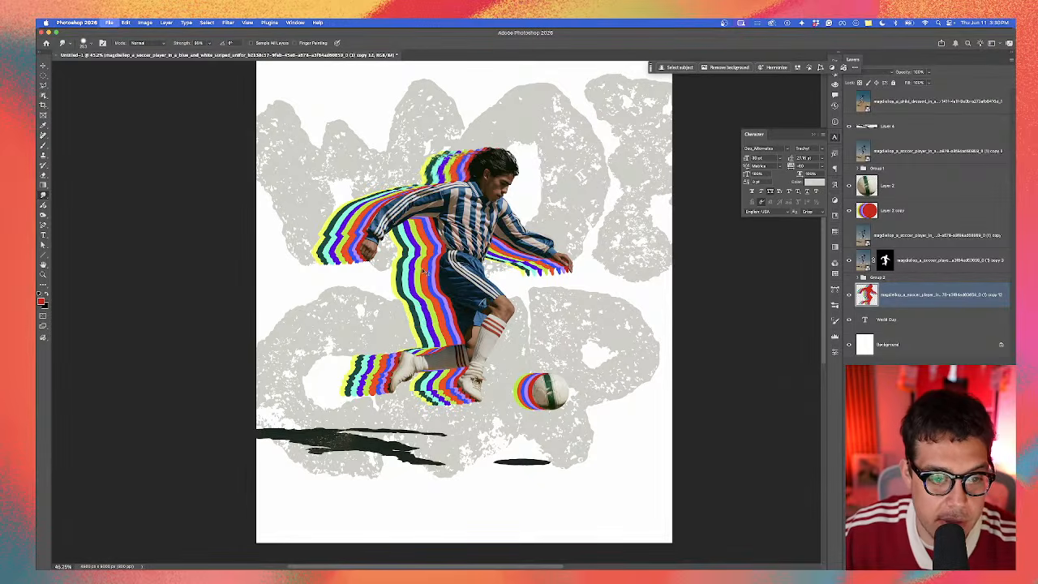
pyautogui.click(339, 165)
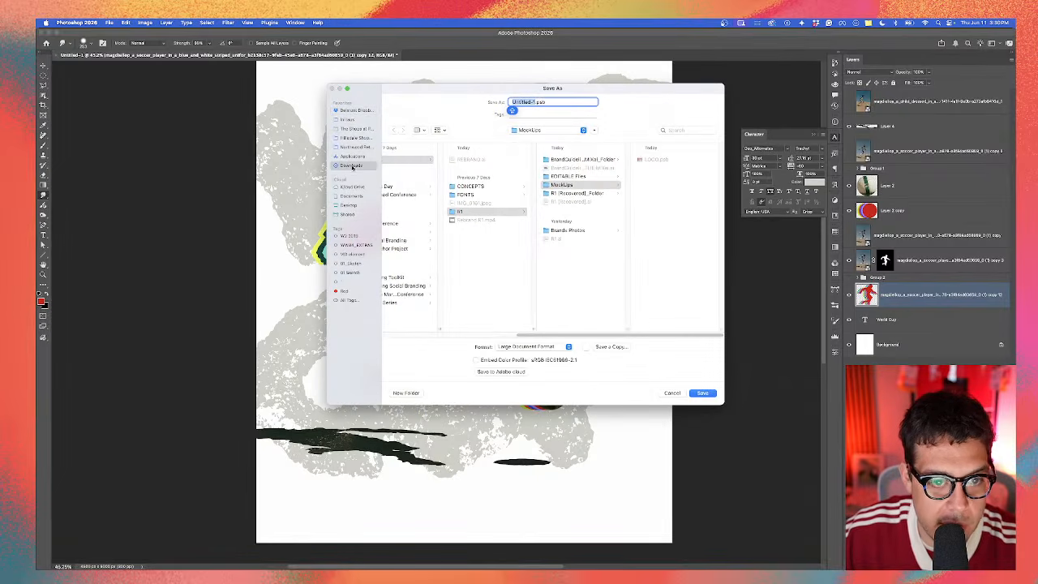
pyautogui.write('MTSA')
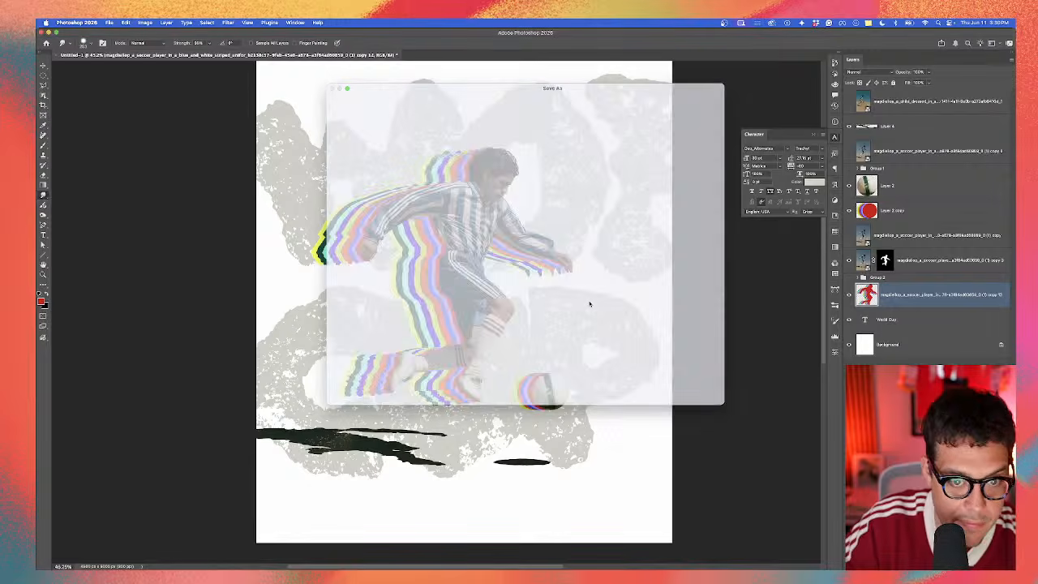
pyautogui.press('Return')
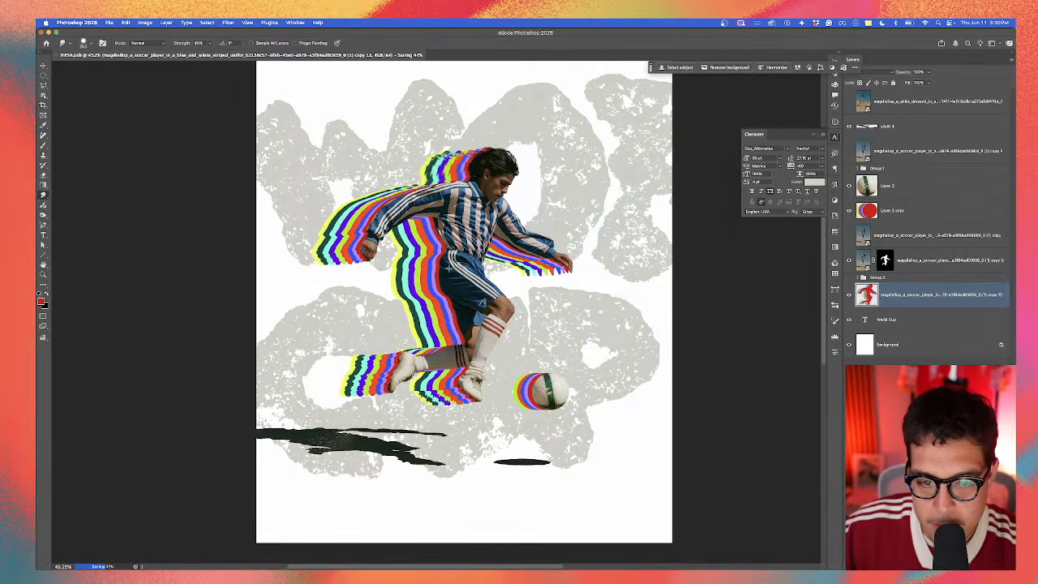
pyautogui.scroll(5, 449, 268)
pyautogui.moveTo(420, 293); pyautogui.dragTo(391, 299)
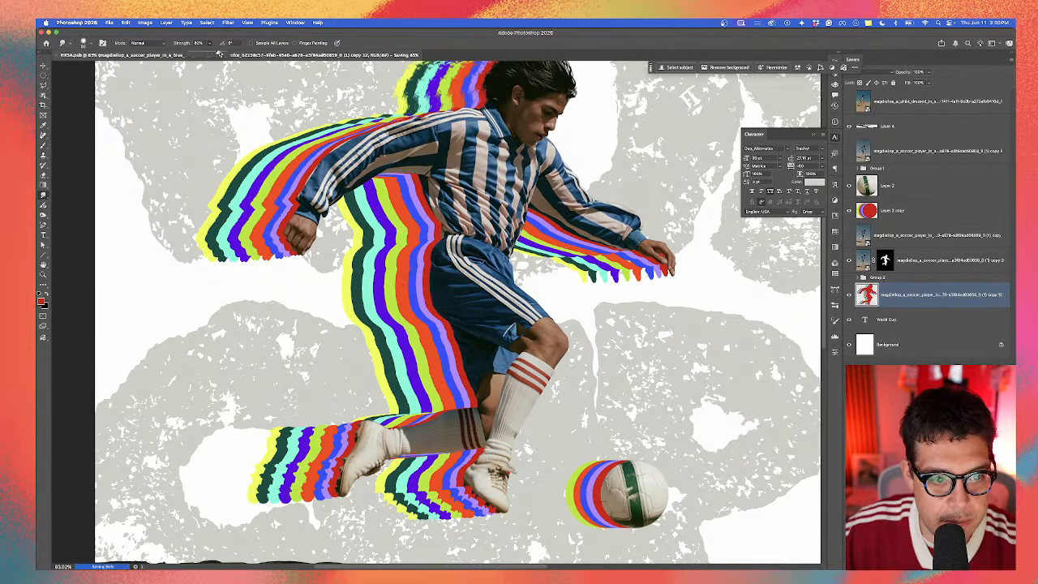
pyautogui.moveTo(424, 269); pyautogui.dragTo(304, 306)
pyautogui.scroll(-2, 358, 321)
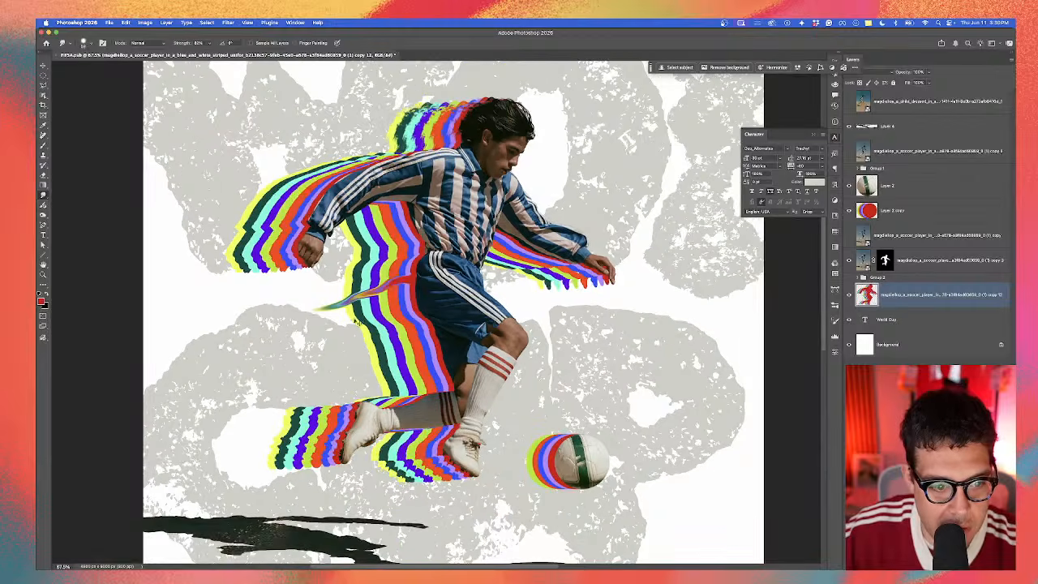
pyautogui.press('super+z')
# Step: Smudge the stripes behind the player's hip in long overlapping strokes reaching toward the poster's left edge
pyautogui.scroll(4, 357, 318)
pyautogui.moveTo(417, 283)
pyautogui.mouseDown()
pyautogui.moveTo(440, 283)
pyautogui.moveTo(251, 341)
pyautogui.mouseUp()
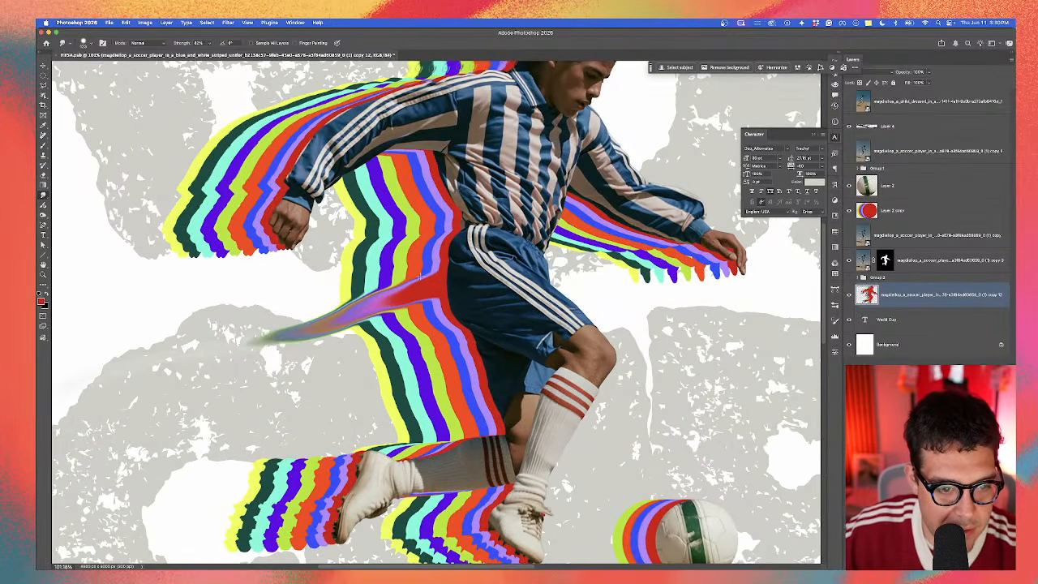
pyautogui.moveTo(419, 276)
pyautogui.mouseDown()
pyautogui.moveTo(256, 333)
pyautogui.moveTo(178, 350)
pyautogui.mouseUp()
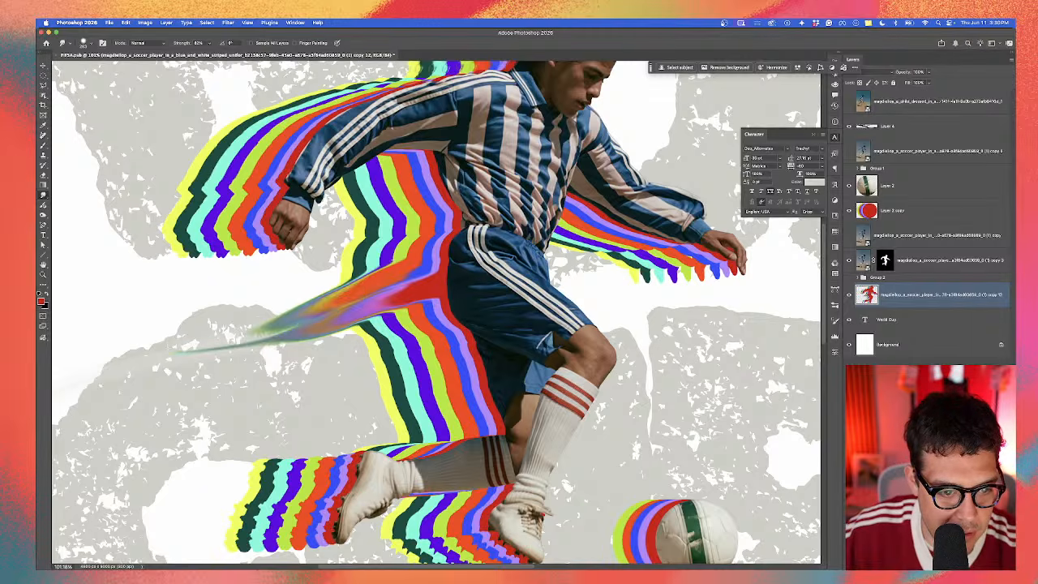
pyautogui.moveTo(409, 243)
pyautogui.mouseDown()
pyautogui.moveTo(247, 320)
pyautogui.moveTo(77, 363)
pyautogui.mouseUp()
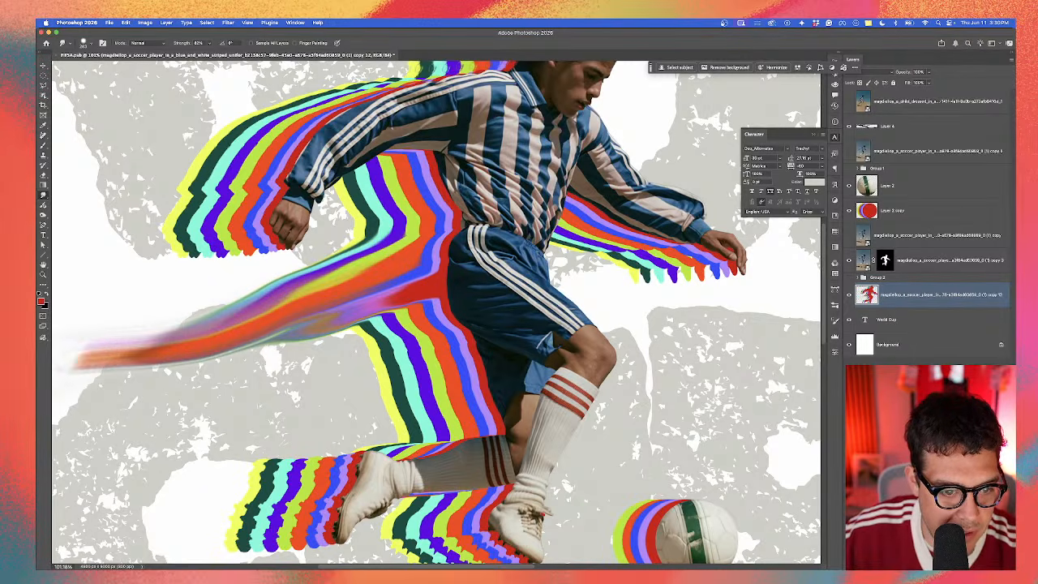
pyautogui.press('super+0')
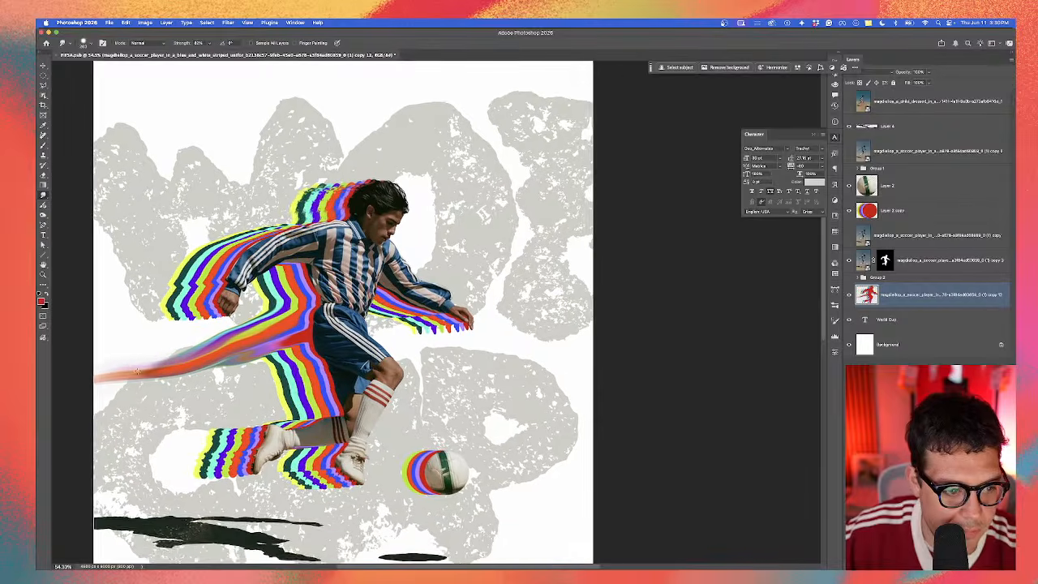
# Step: Duplicate the smudged player stripe layer and make the upper of the two layers active
pyautogui.moveTo(172, 367); pyautogui.dragTo(347, 392)
pyautogui.moveTo(367, 349); pyautogui.dragTo(414, 337)
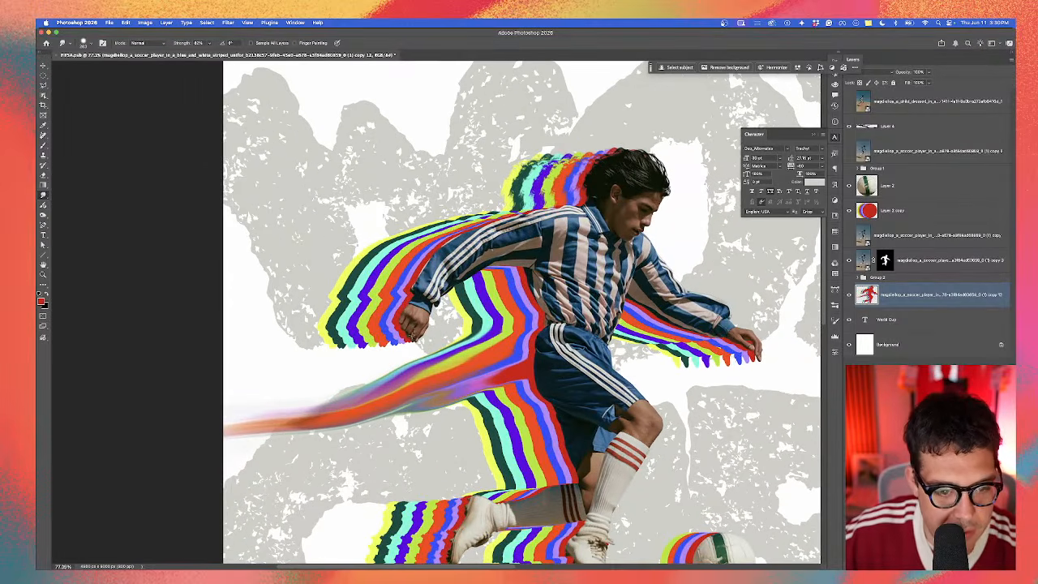
pyautogui.press('super+j')
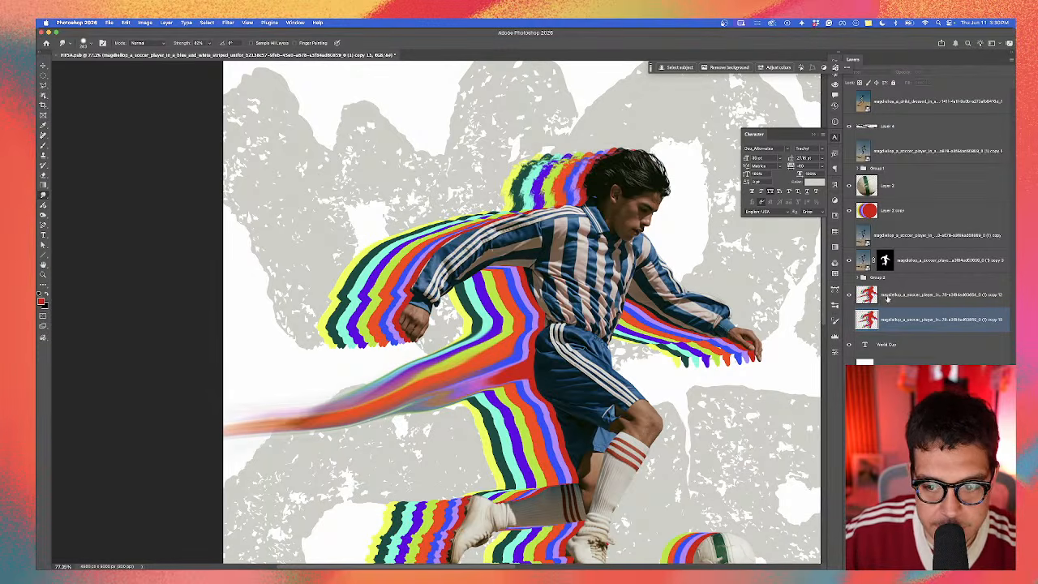
pyautogui.click(887, 298)
# Step: Smudge the stripes behind the player's back, arm and head into long streaks trailing toward the poster's left edge
pyautogui.moveTo(498, 303)
pyautogui.mouseDown()
pyautogui.moveTo(364, 329)
pyautogui.moveTo(65, 421)
pyautogui.mouseUp()
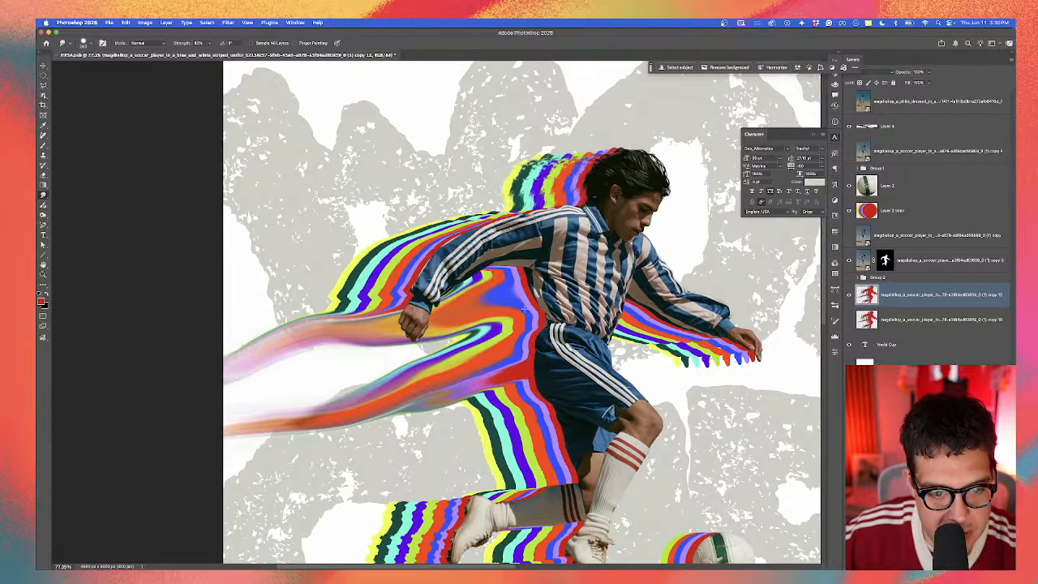
pyautogui.moveTo(446, 337); pyautogui.dragTo(151, 404)
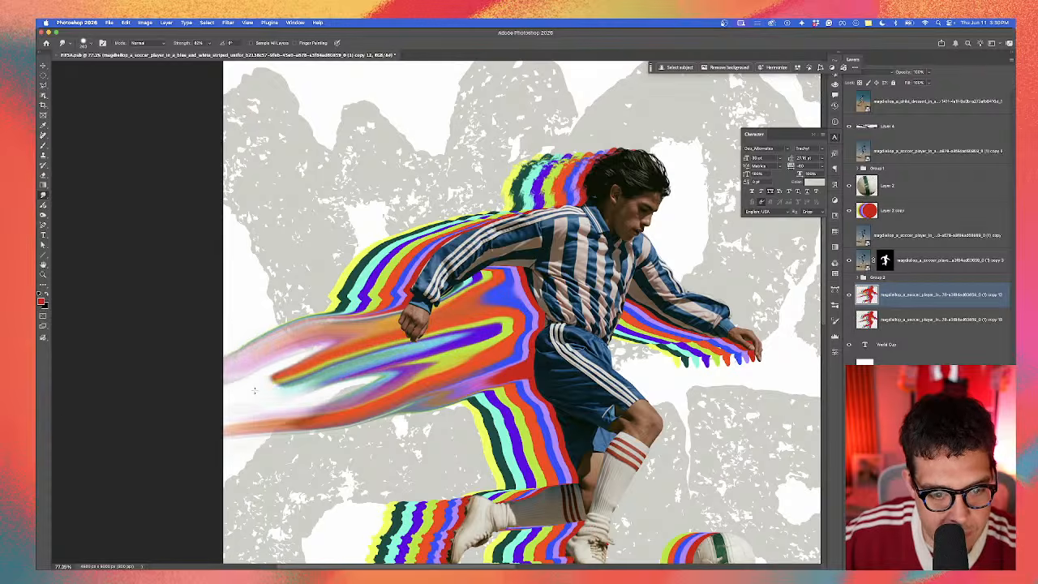
pyautogui.moveTo(477, 274)
pyautogui.mouseDown()
pyautogui.moveTo(284, 348)
pyautogui.moveTo(55, 384)
pyautogui.mouseUp()
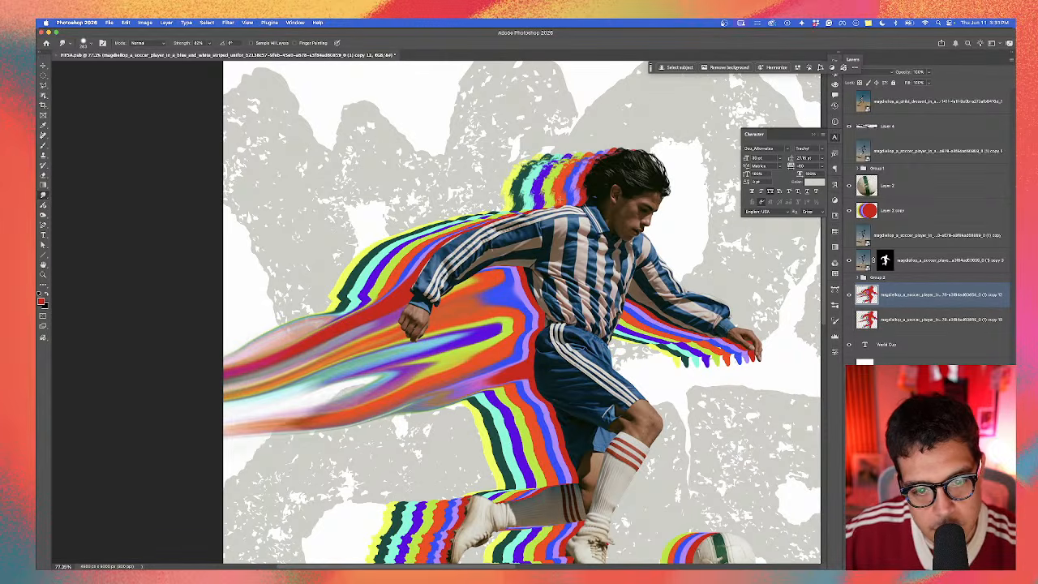
pyautogui.moveTo(559, 197)
pyautogui.mouseDown()
pyautogui.moveTo(377, 233)
pyautogui.moveTo(233, 312)
pyautogui.moveTo(108, 343)
pyautogui.moveTo(148, 363)
pyautogui.mouseUp()
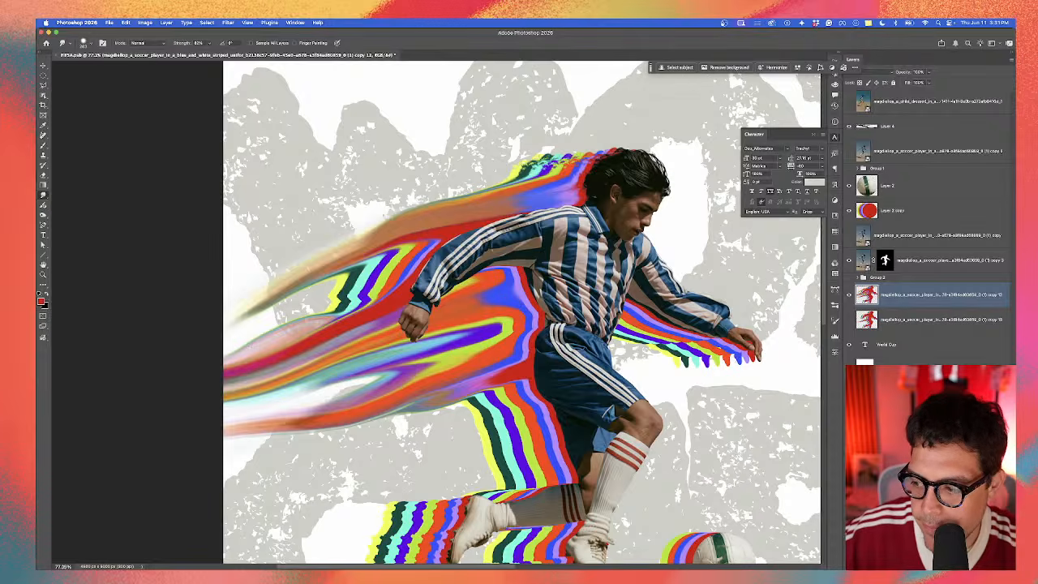
pyautogui.scroll(1, 316, 277)
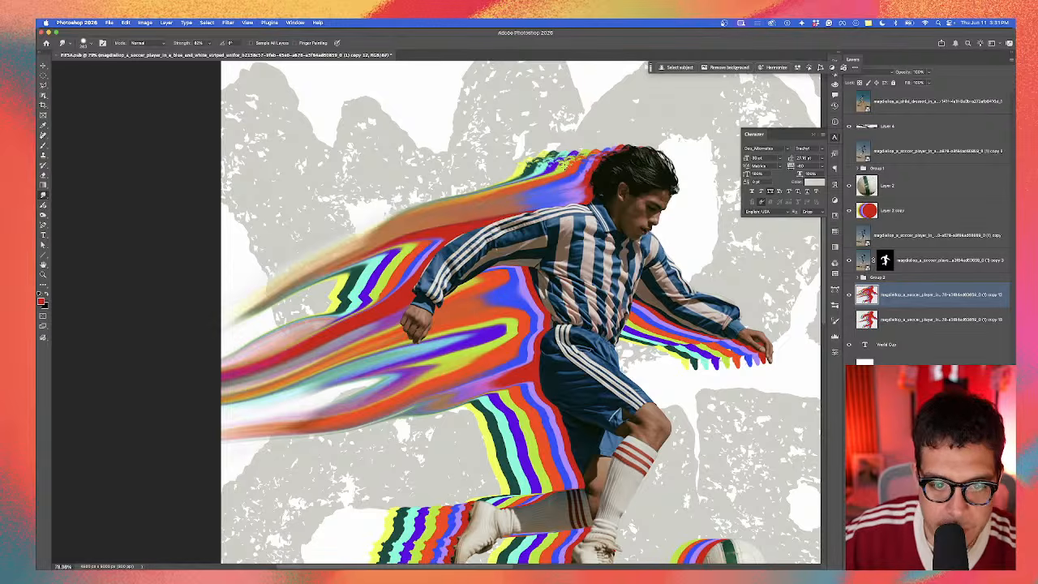
pyautogui.moveTo(560, 161); pyautogui.dragTo(357, 209)
# Step: Smudge the stripes behind the player's waist and thigh into dense streaks running off the poster's left edge
pyautogui.scroll(-3, 434, 421)
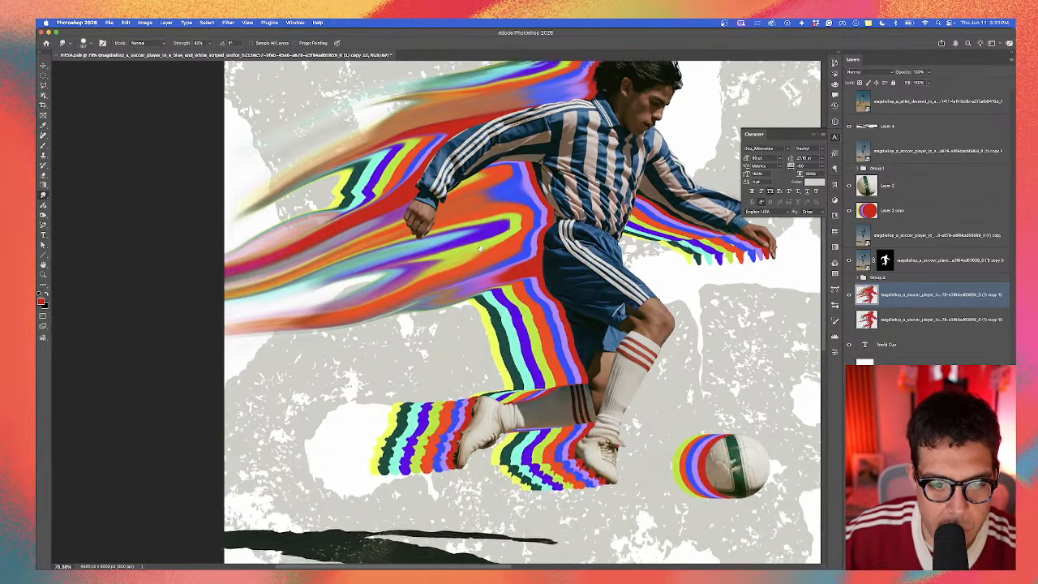
pyautogui.moveTo(526, 213)
pyautogui.mouseDown()
pyautogui.moveTo(317, 283)
pyautogui.moveTo(175, 296)
pyautogui.mouseUp()
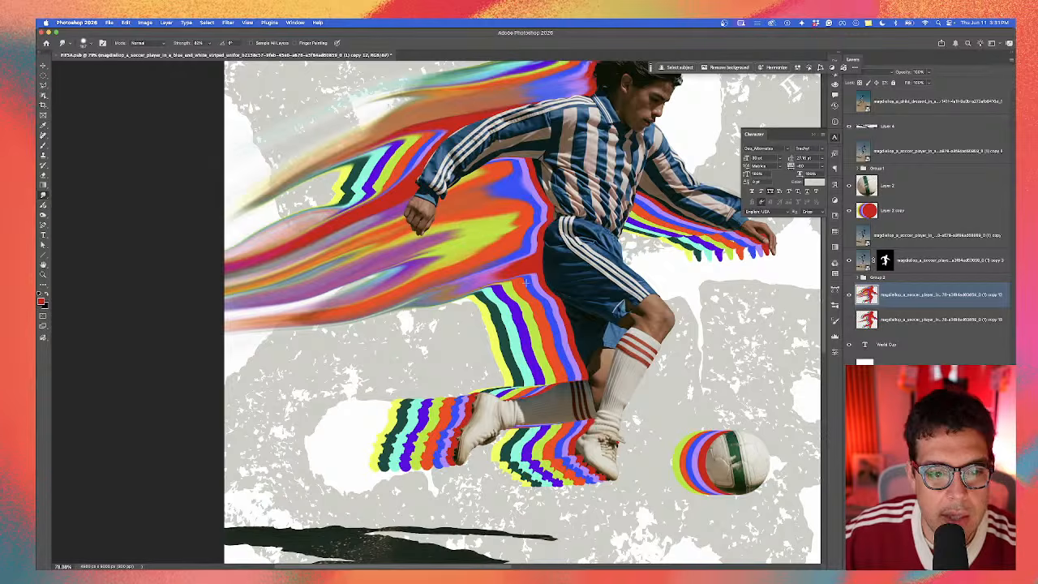
pyautogui.moveTo(528, 297); pyautogui.dragTo(130, 381)
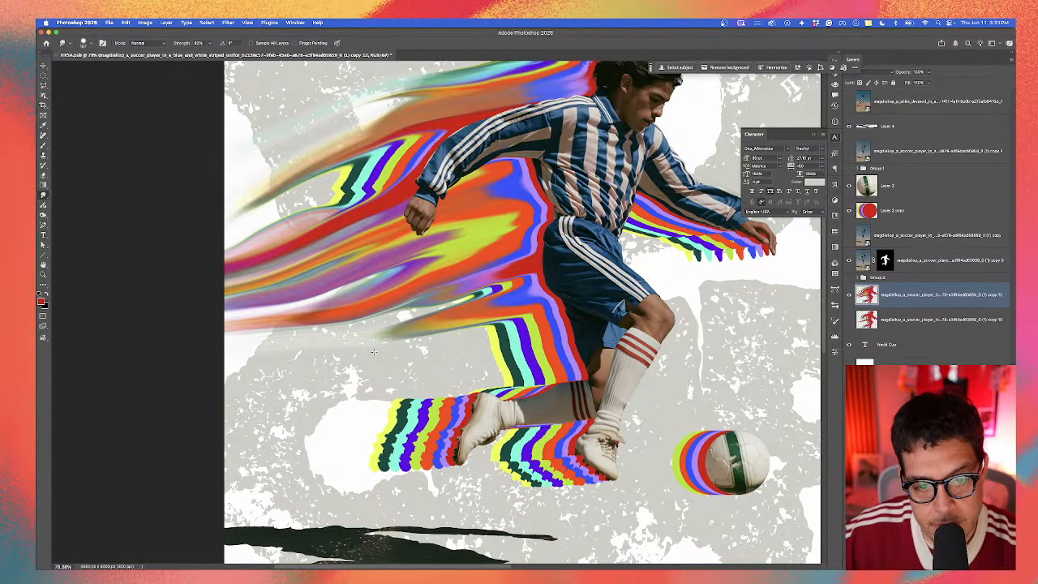
pyautogui.moveTo(430, 339); pyautogui.dragTo(446, 340)
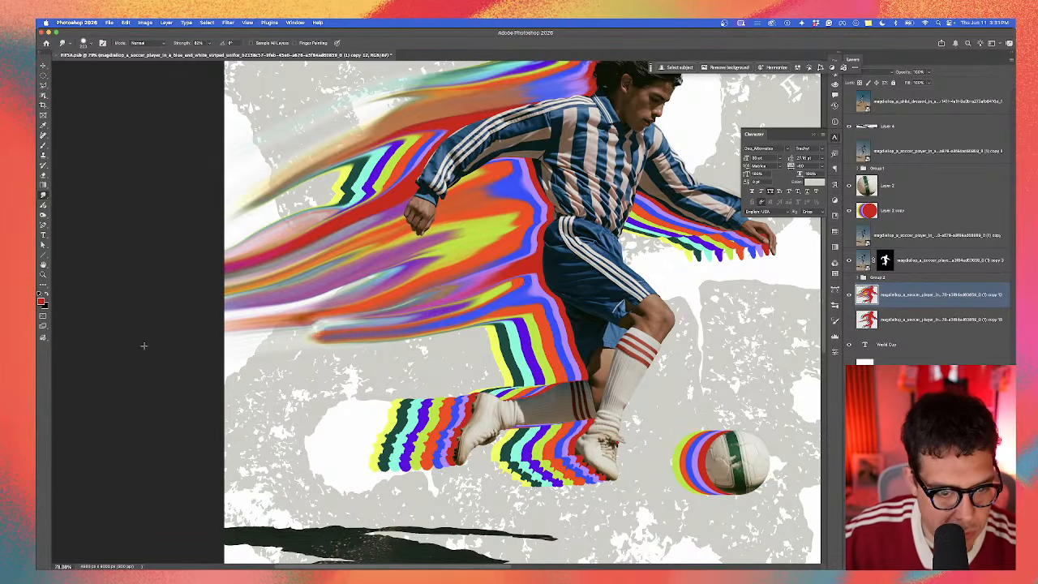
pyautogui.moveTo(541, 336)
pyautogui.mouseDown()
pyautogui.moveTo(401, 371)
pyautogui.moveTo(203, 371)
pyautogui.mouseUp()
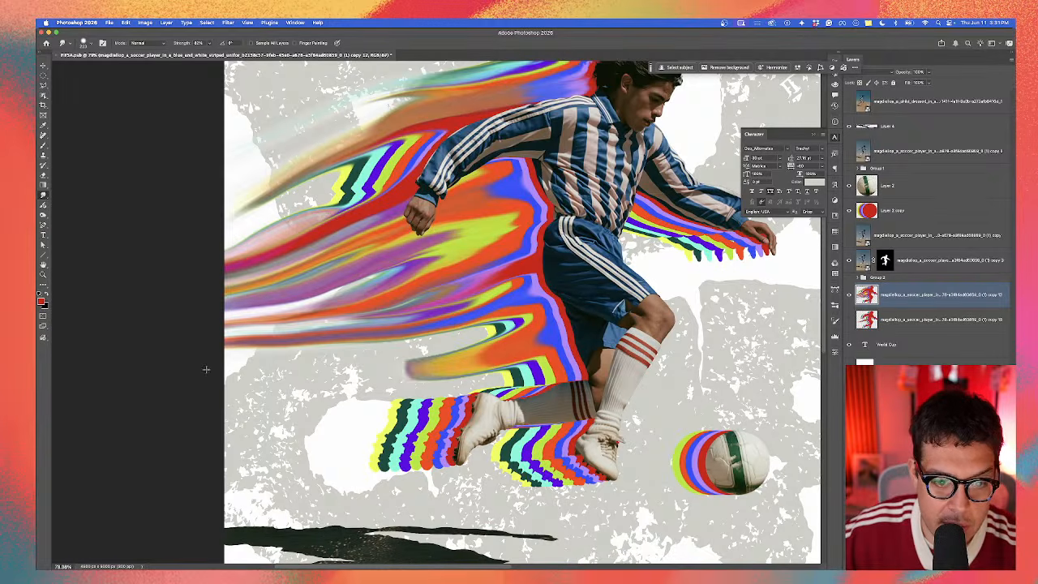
pyautogui.moveTo(359, 338); pyautogui.dragTo(377, 341)
pyautogui.moveTo(514, 329)
pyautogui.mouseDown()
pyautogui.moveTo(355, 361)
pyautogui.moveTo(175, 356)
pyautogui.mouseUp()
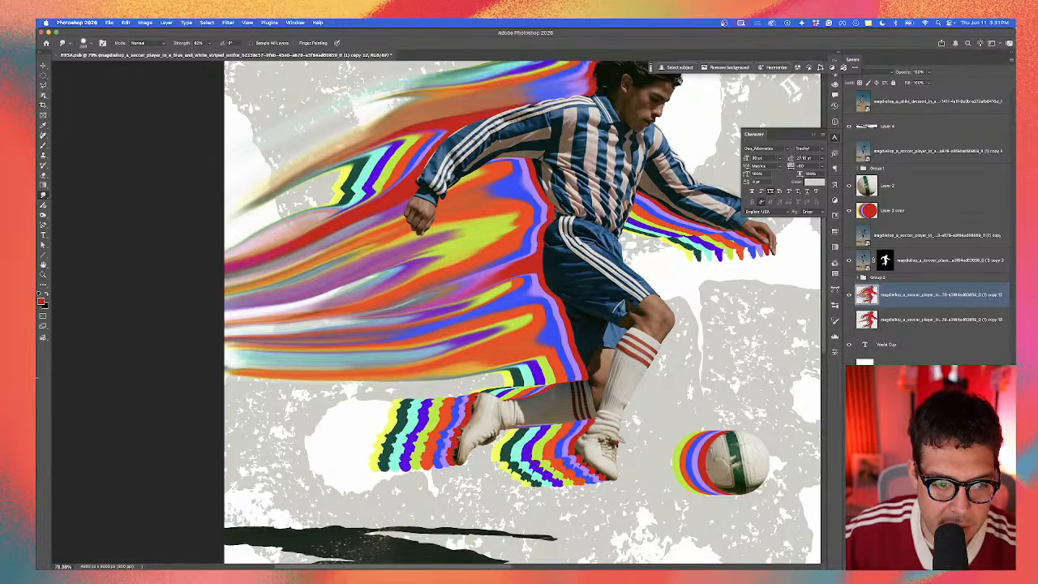
# Step: Extend the smudged streaks under the back arm and pull the stripes around the lower leg and front foot into trails
pyautogui.moveTo(438, 255)
pyautogui.mouseDown()
pyautogui.moveTo(150, 312)
pyautogui.moveTo(111, 329)
pyautogui.moveTo(81, 368)
pyautogui.mouseUp()
pyautogui.moveTo(537, 370)
pyautogui.mouseDown()
pyautogui.moveTo(438, 389)
pyautogui.moveTo(162, 409)
pyautogui.moveTo(67, 441)
pyautogui.mouseUp()
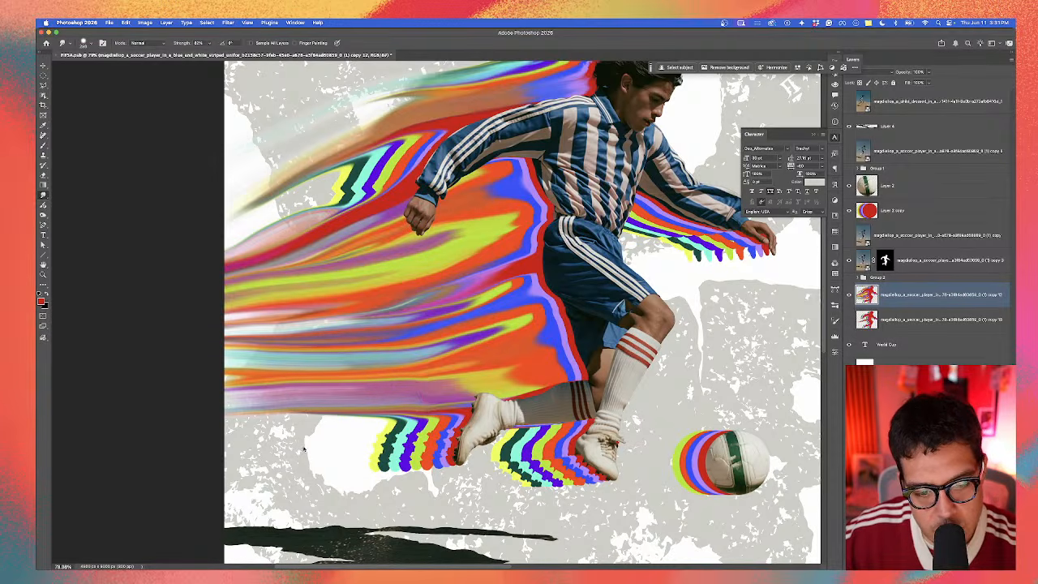
pyautogui.moveTo(567, 461)
pyautogui.mouseDown()
pyautogui.moveTo(365, 498)
pyautogui.moveTo(182, 508)
pyautogui.mouseUp()
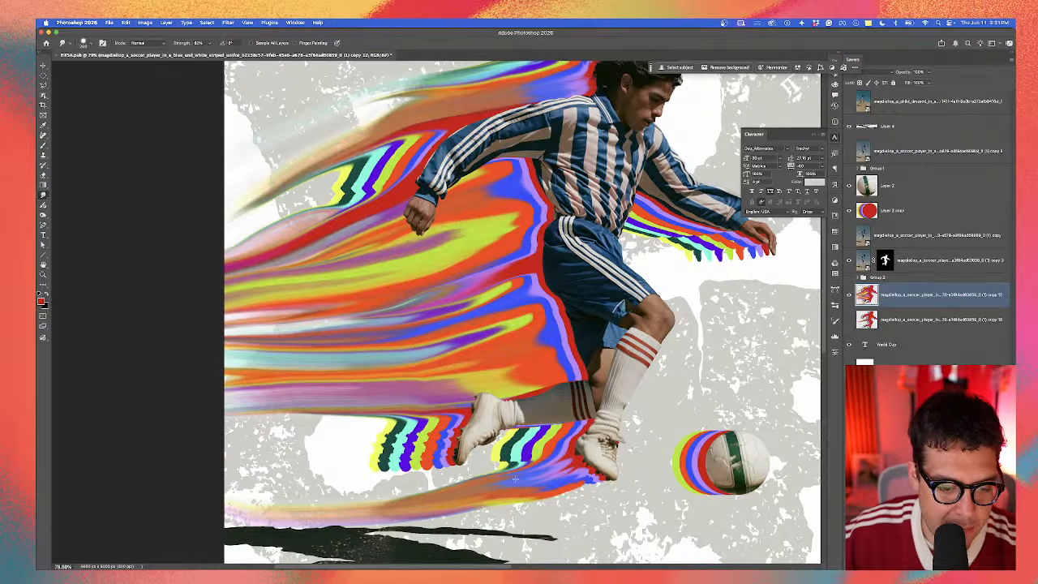
pyautogui.moveTo(568, 463); pyautogui.dragTo(147, 483)
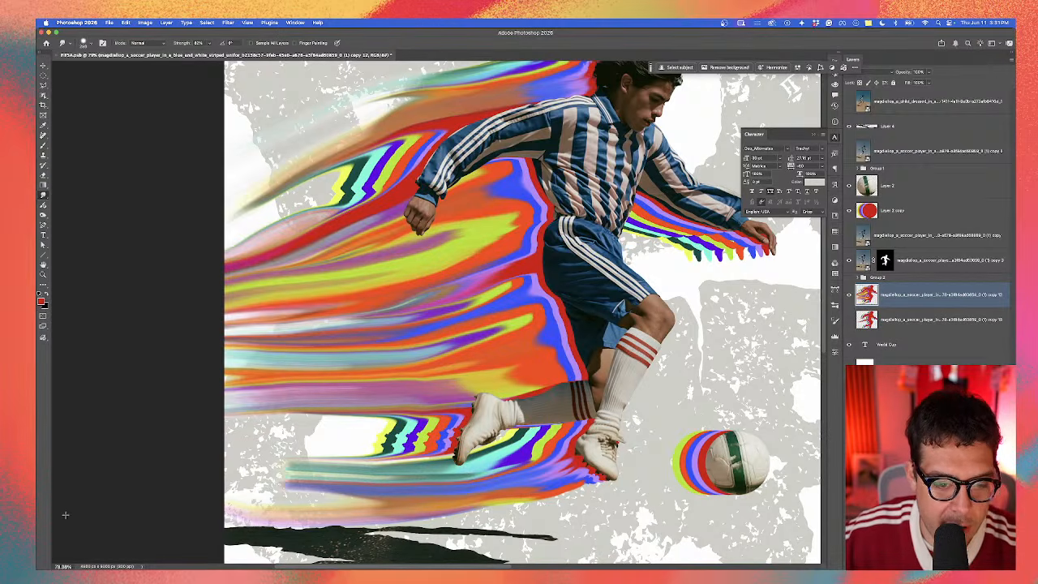
# Step: Move the less-smudged stripe layer above the heavily smudged one and show it
pyautogui.scroll(-5, 551, 413)
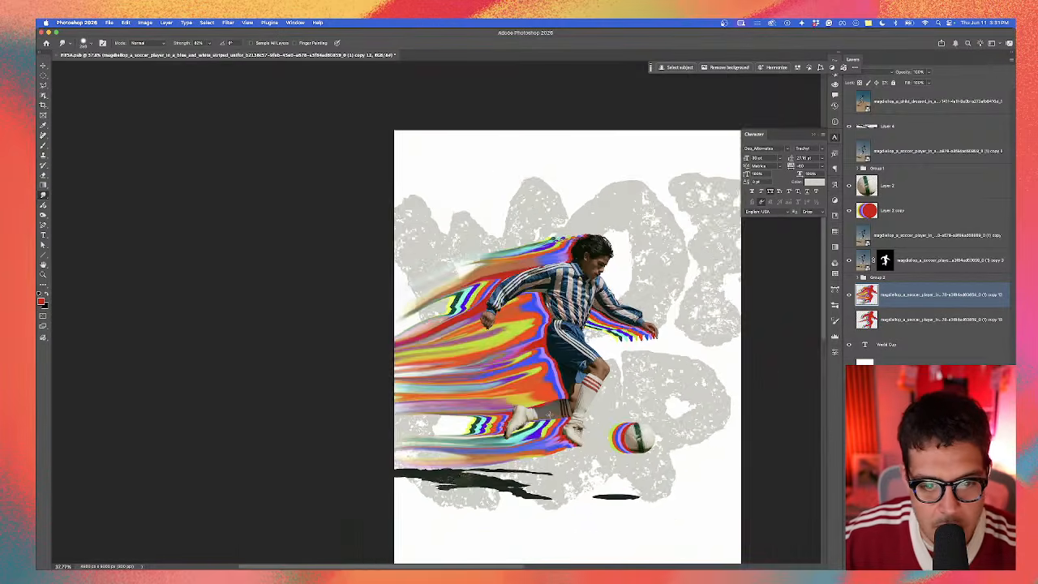
pyautogui.scroll(4, 550, 413)
pyautogui.moveTo(944, 319); pyautogui.dragTo(946, 289)
pyautogui.click(848, 296)
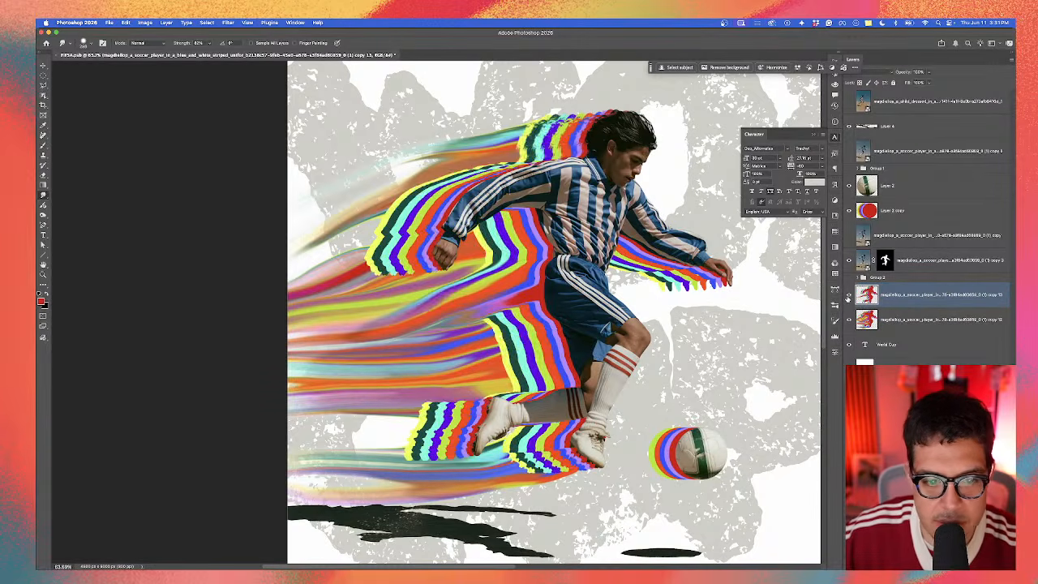
# Step: Add a layer mask to the upper stripe layer and set up the Brush tool with a black foreground colour
pyautogui.scroll(2, 481, 253)
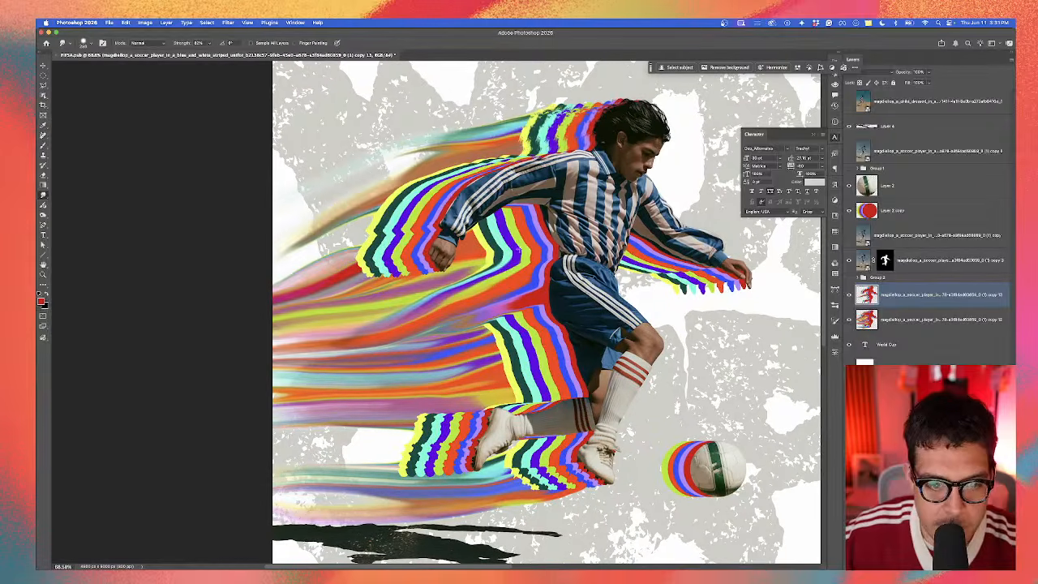
pyautogui.click(937, 558)
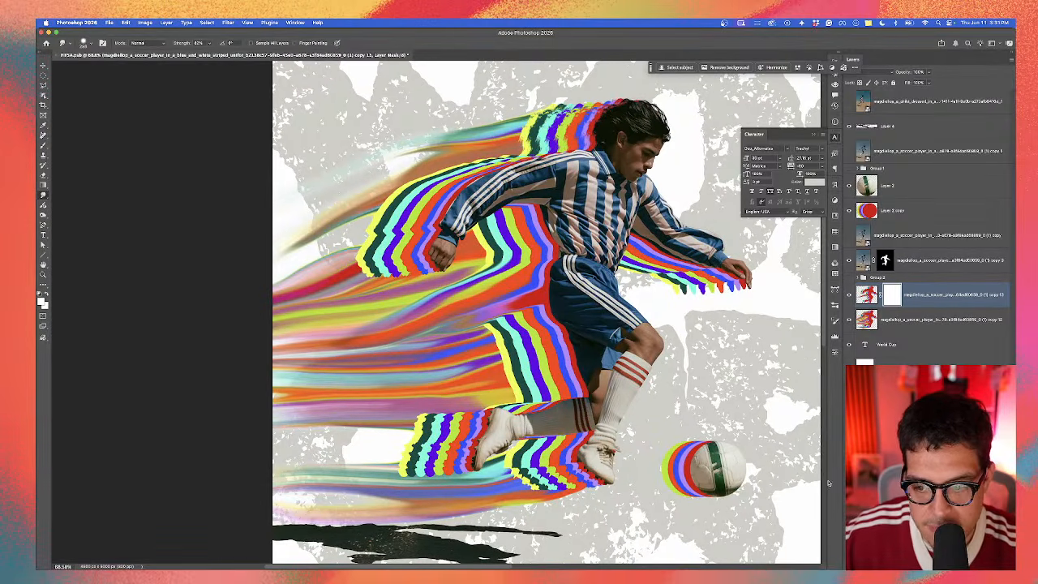
pyautogui.press('e')
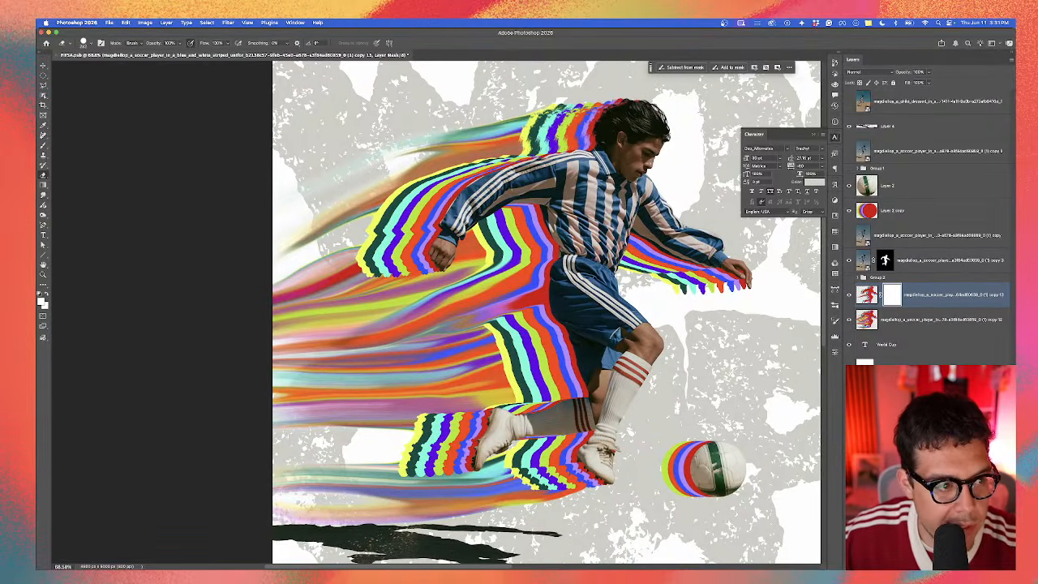
pyautogui.moveTo(581, 134)
pyautogui.mouseDown()
pyautogui.moveTo(554, 138)
pyautogui.moveTo(580, 134)
pyautogui.mouseUp()
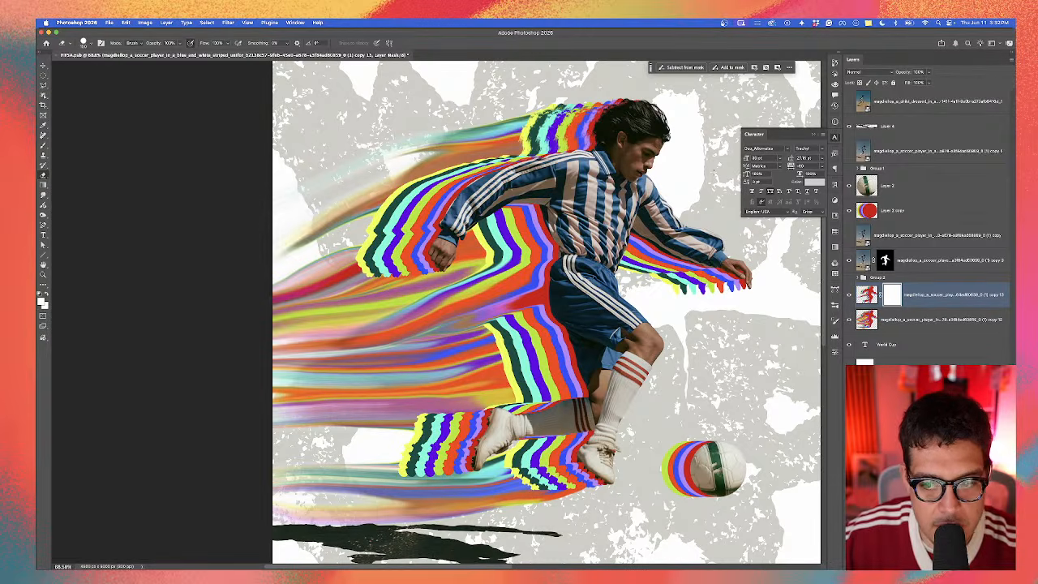
pyautogui.click(43, 147)
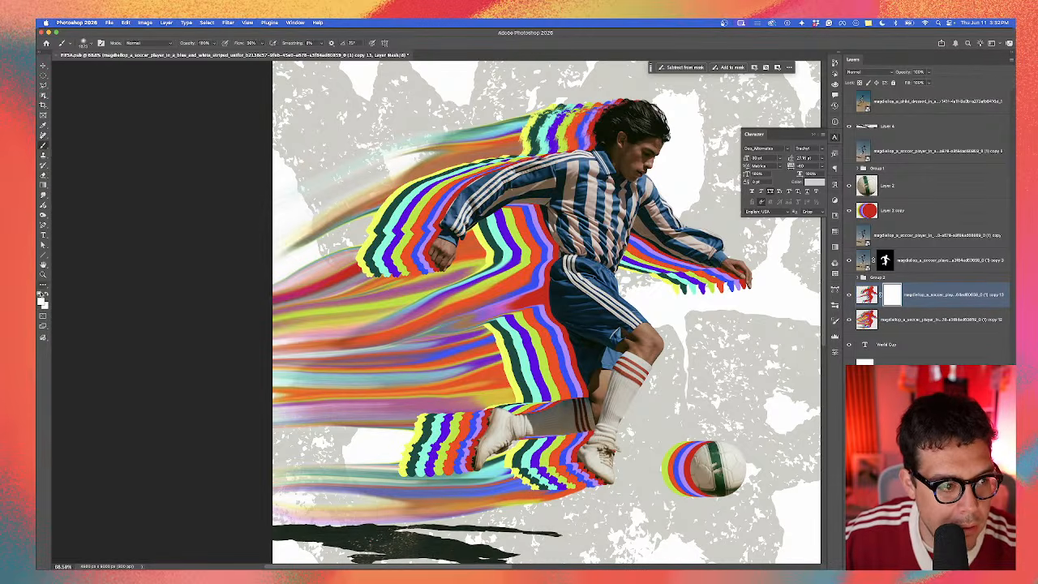
pyautogui.click(40, 294)
pyautogui.click(45, 293)
# Step: Mask out the crisp stripes behind the player's head to reveal the smudged layer, undoing the last extra stroke
pyautogui.moveTo(514, 135); pyautogui.dragTo(421, 134)
pyautogui.moveTo(526, 132)
pyautogui.mouseDown()
pyautogui.moveTo(474, 132)
pyautogui.moveTo(554, 128)
pyautogui.moveTo(527, 128)
pyautogui.moveTo(595, 140)
pyautogui.moveTo(526, 140)
pyautogui.mouseUp()
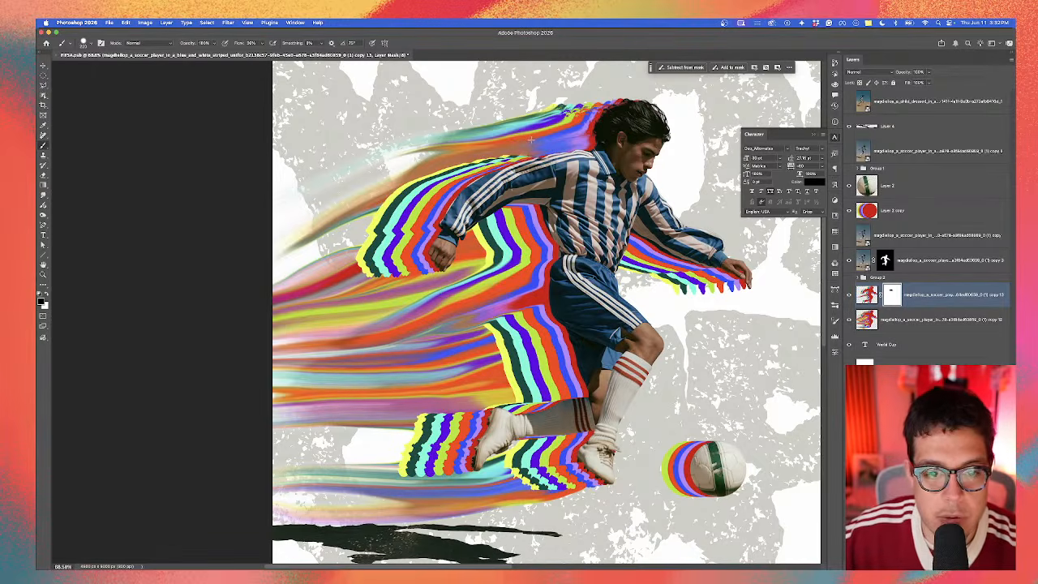
pyautogui.scroll(2, 531, 140)
pyautogui.moveTo(534, 156)
pyautogui.mouseDown()
pyautogui.moveTo(512, 161)
pyautogui.moveTo(531, 145)
pyautogui.mouseUp()
pyautogui.press('super+z')
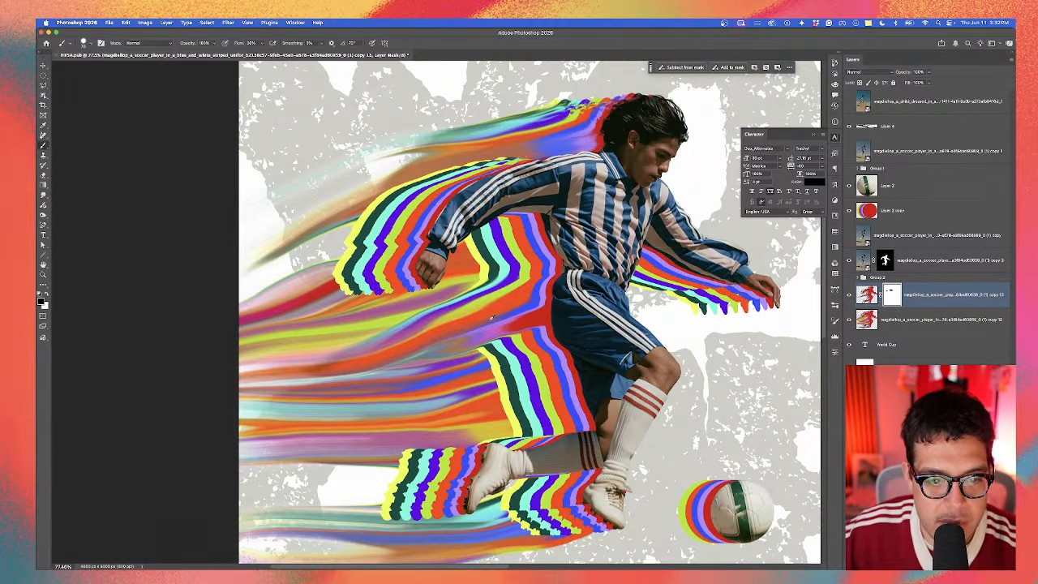
# Step: Mask out the crisp stripes behind the player's torso, hip and thigh so the smudged streaks show
pyautogui.moveTo(490, 318); pyautogui.dragTo(510, 318)
pyautogui.moveTo(512, 278)
pyautogui.mouseDown()
pyautogui.moveTo(492, 278)
pyautogui.moveTo(489, 399)
pyautogui.moveTo(496, 270)
pyautogui.mouseUp()
pyautogui.moveTo(501, 239)
pyautogui.mouseDown()
pyautogui.moveTo(484, 253)
pyautogui.moveTo(498, 280)
pyautogui.moveTo(486, 238)
pyautogui.moveTo(501, 224)
pyautogui.moveTo(566, 228)
pyautogui.mouseUp()
pyautogui.moveTo(508, 331)
pyautogui.mouseDown()
pyautogui.moveTo(504, 368)
pyautogui.moveTo(488, 397)
pyautogui.moveTo(548, 401)
pyautogui.moveTo(520, 404)
pyautogui.moveTo(504, 429)
pyautogui.moveTo(570, 428)
pyautogui.moveTo(522, 424)
pyautogui.moveTo(556, 416)
pyautogui.mouseUp()
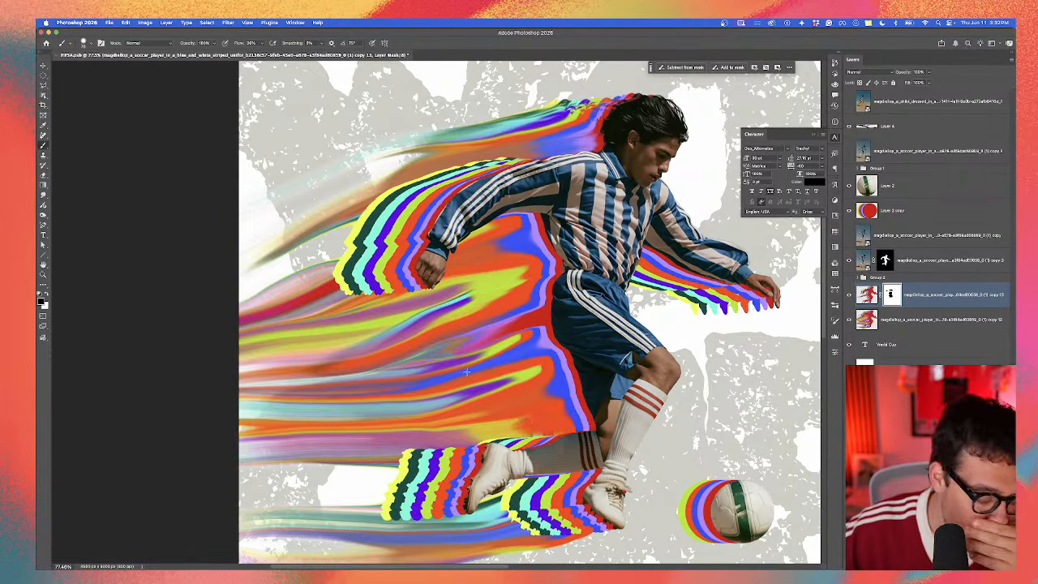
# Step: Mask out the crisp stripes around the player's front foot to blend them into the smudged trail
pyautogui.scroll(-3, 505, 527)
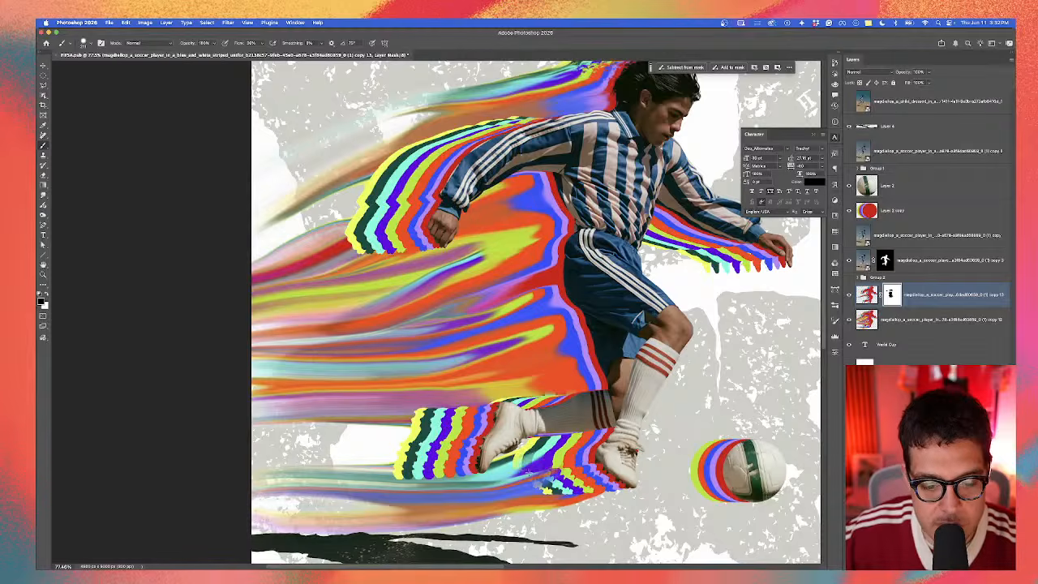
pyautogui.moveTo(541, 454); pyautogui.dragTo(605, 487)
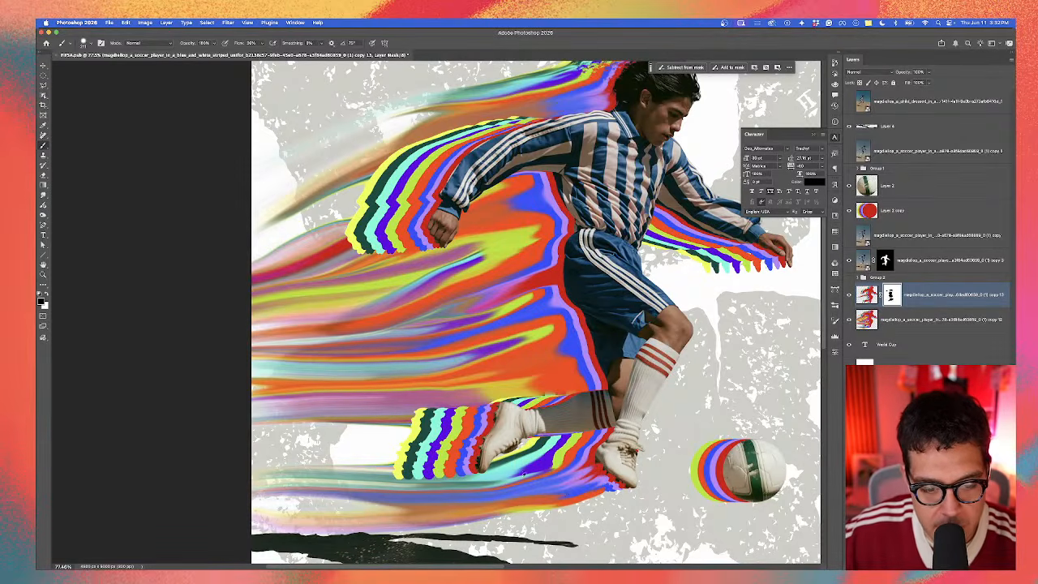
pyautogui.scroll(-4, 523, 477)
pyautogui.scroll(1, 523, 478)
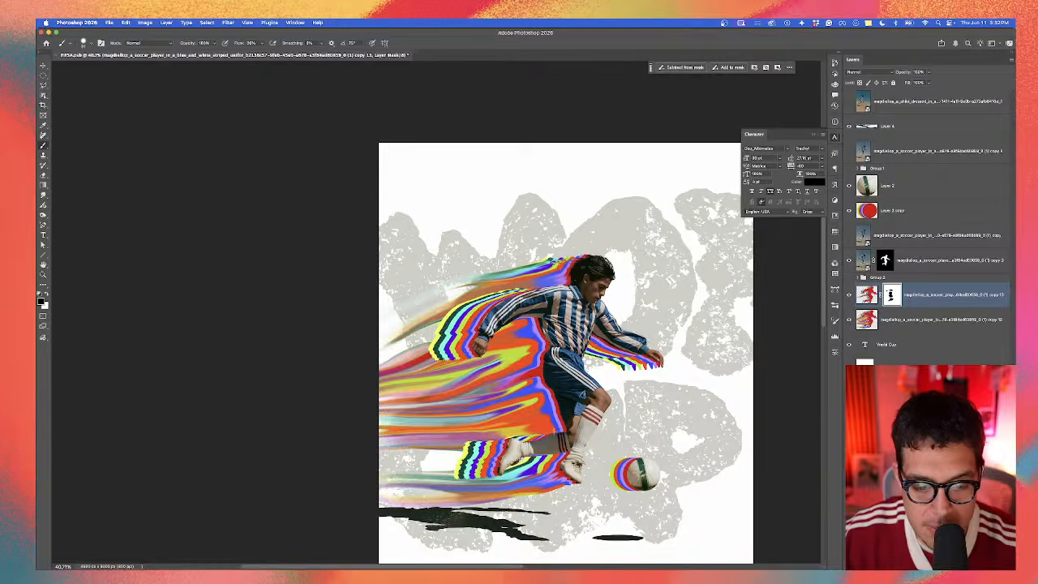
# Step: Mask out the crisp stripes along the lower edge of the shorts' trail, just above the player's back calf
pyautogui.scroll(4, 554, 434)
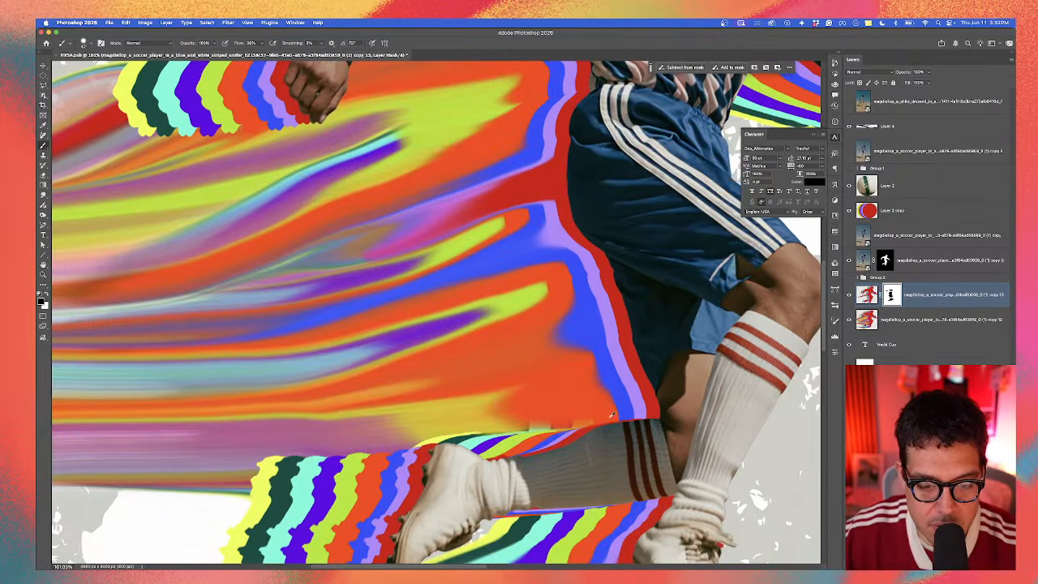
pyautogui.moveTo(612, 414); pyautogui.dragTo(565, 423)
pyautogui.scroll(-6, 534, 415)
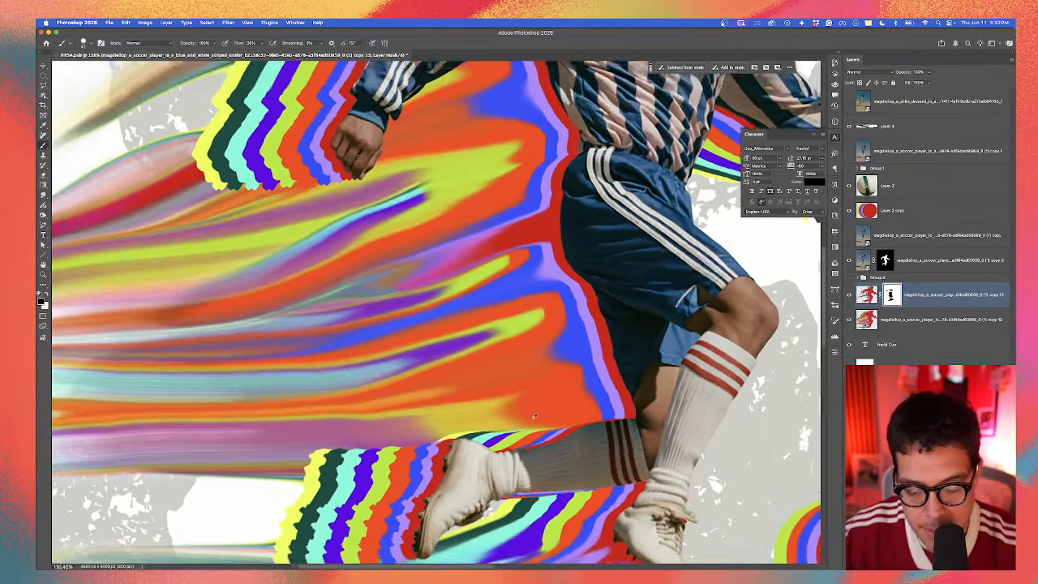
pyautogui.scroll(-1, 636, 435)
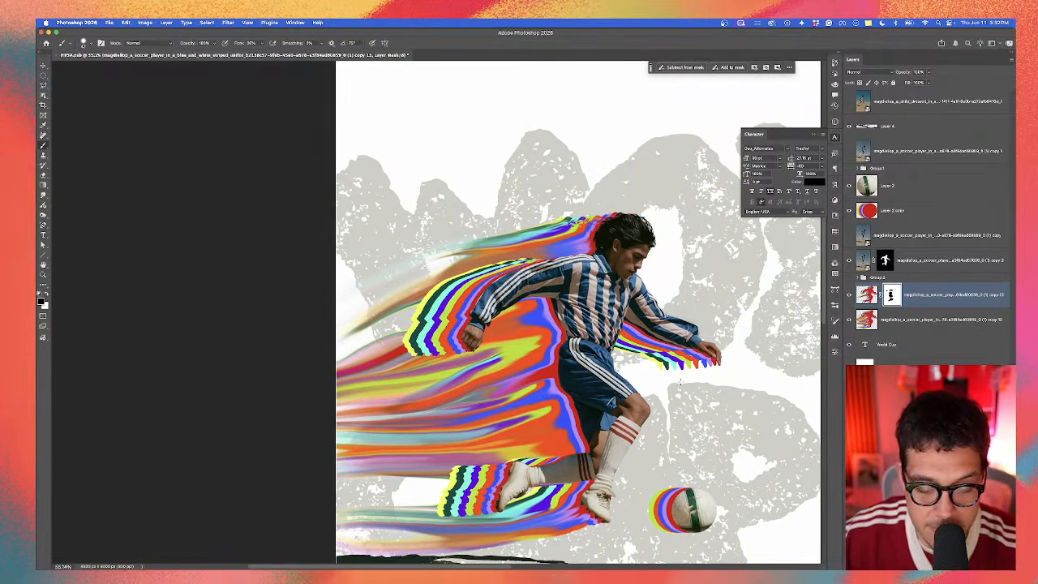
# Step: Try smudging the stripes beneath the player's front forearm on the lower stripe layer, then undo the smudging
pyautogui.click(913, 316)
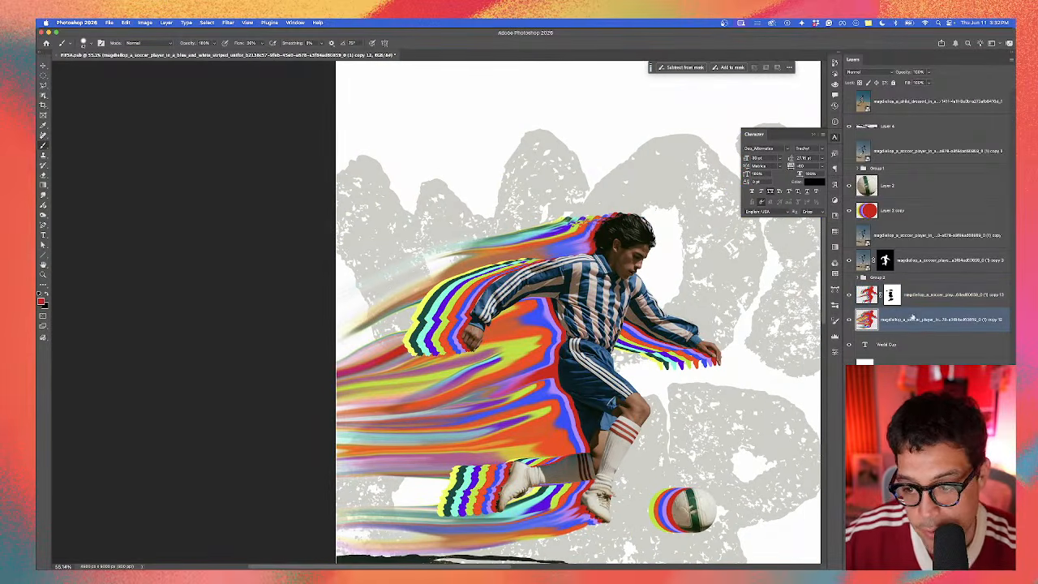
pyautogui.click(43, 196)
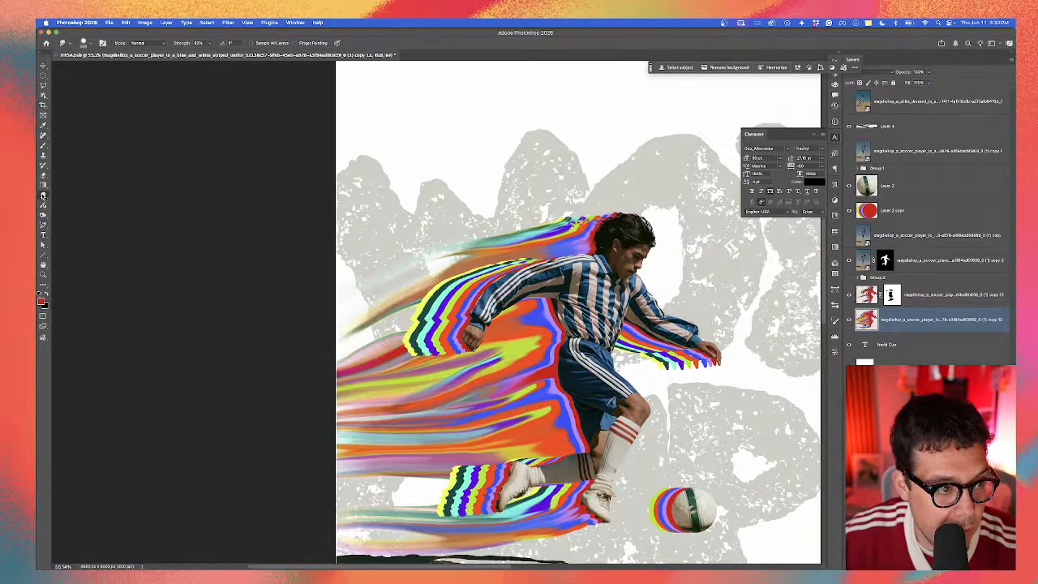
pyautogui.moveTo(699, 386)
pyautogui.mouseDown()
pyautogui.moveTo(718, 386)
pyautogui.moveTo(678, 399)
pyautogui.moveTo(668, 414)
pyautogui.mouseUp()
pyautogui.moveTo(699, 365); pyautogui.dragTo(604, 373)
pyautogui.press('super+z')
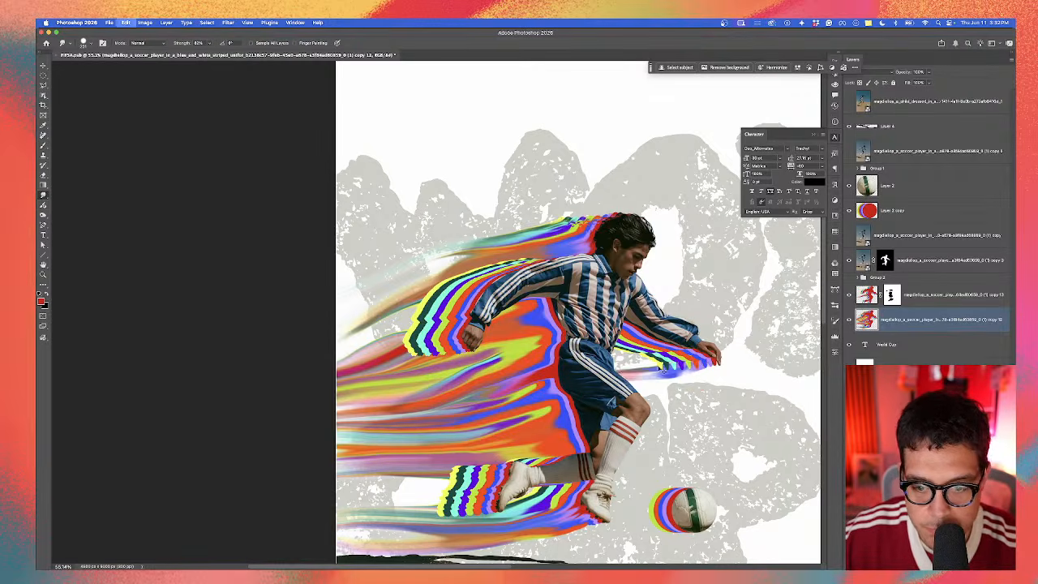
# Step: Make the upper stripe layer's mask active again and return to the Brush tool
pyautogui.click(938, 296)
pyautogui.click(890, 297)
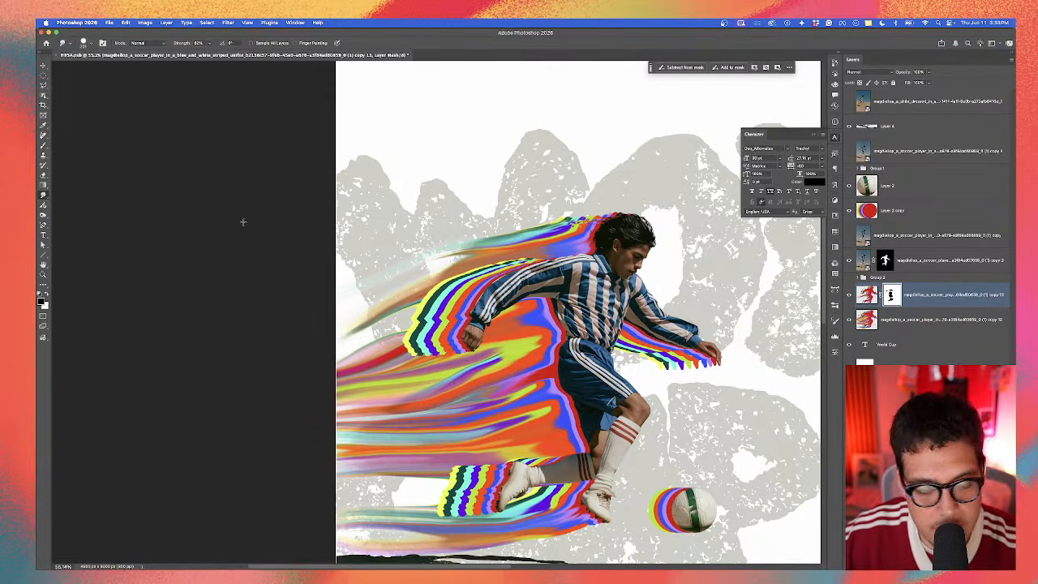
pyautogui.click(43, 146)
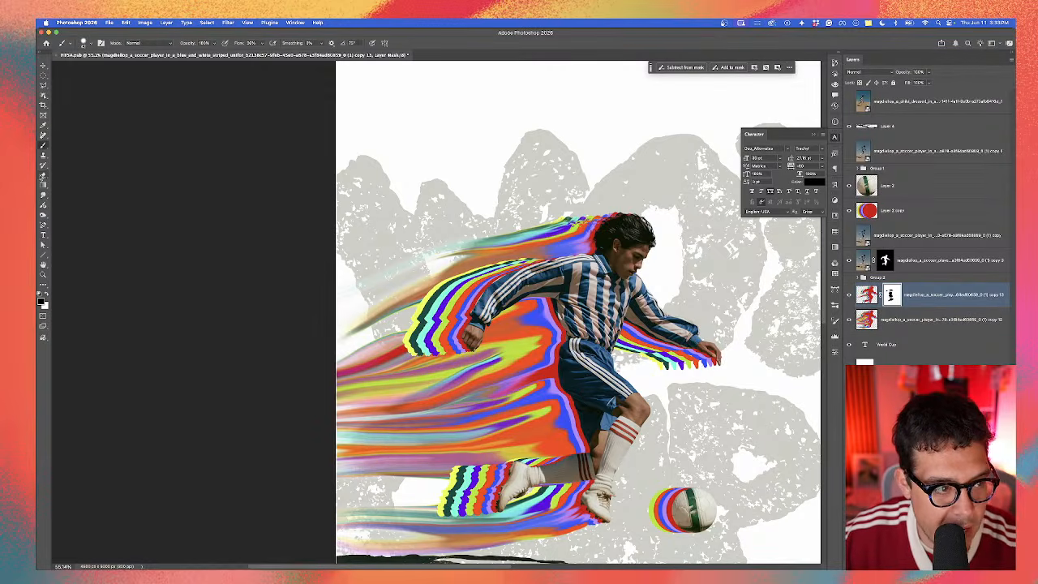
pyautogui.click(43, 176)
pyautogui.scroll(2, 690, 329)
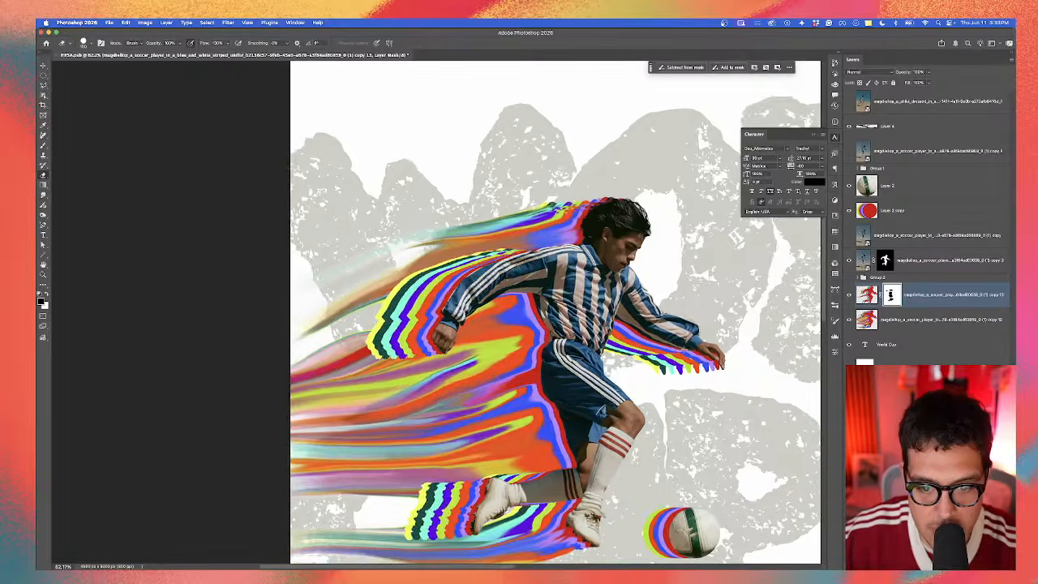
pyautogui.scroll(2, 675, 306)
pyautogui.scroll(-5, 610, 287)
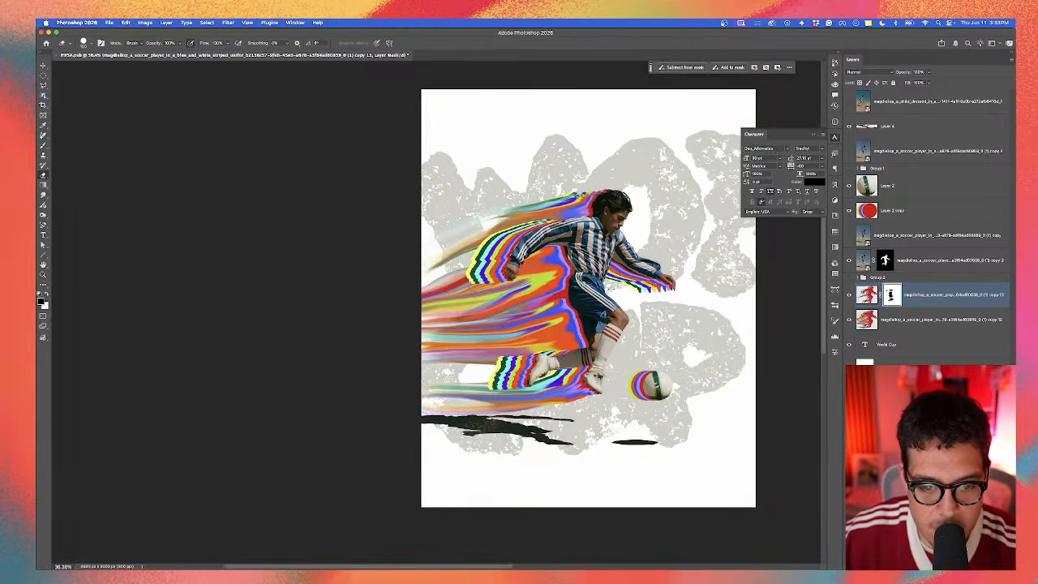
pyautogui.scroll(4, 611, 287)
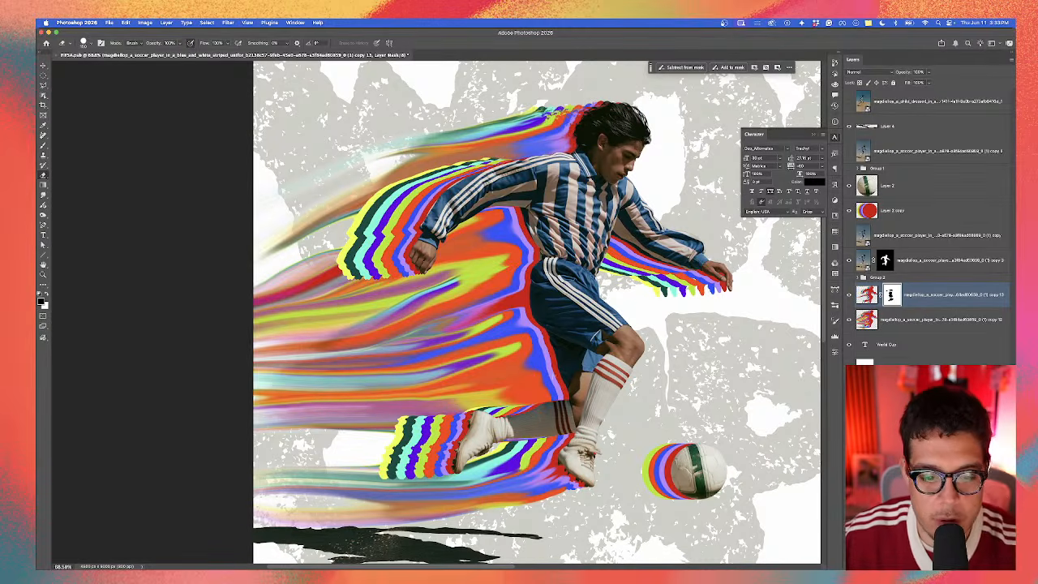
pyautogui.press('b')
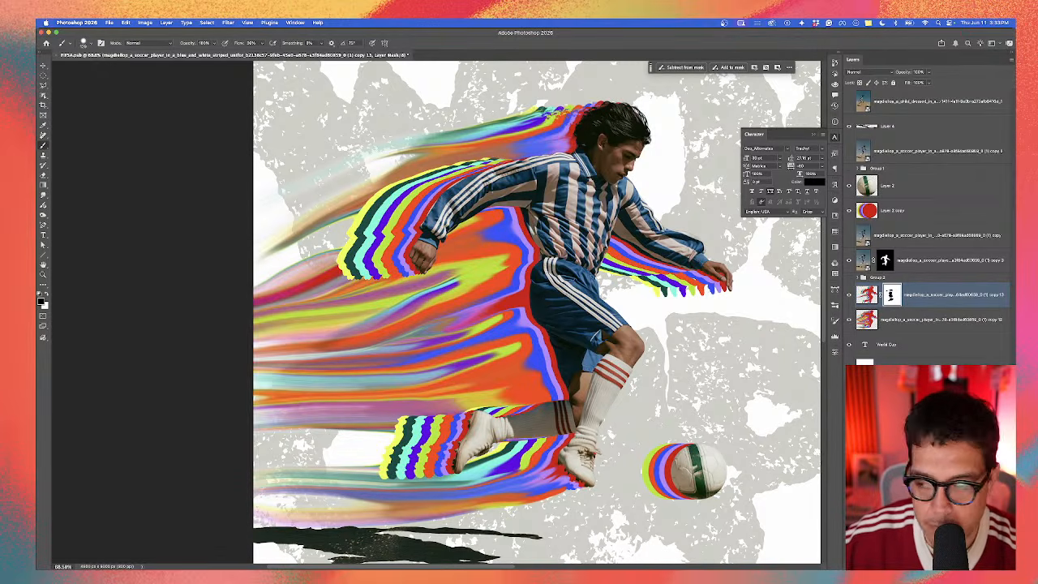
# Step: Restore the crisp stripes around the player's front foot and beside the back foot by painting the mask with white
pyautogui.moveTo(587, 459); pyautogui.dragTo(597, 448)
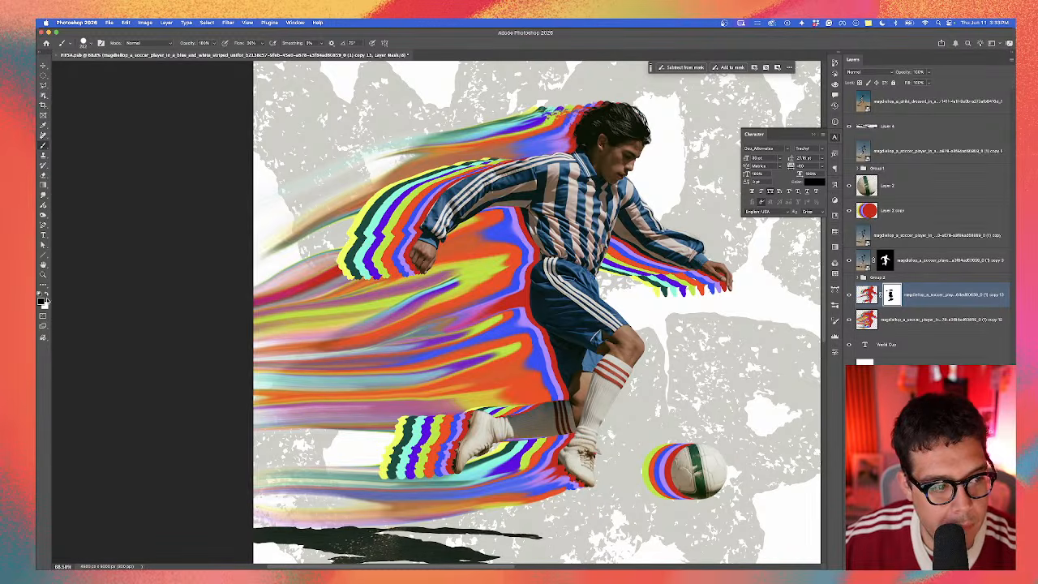
pyautogui.click(48, 298)
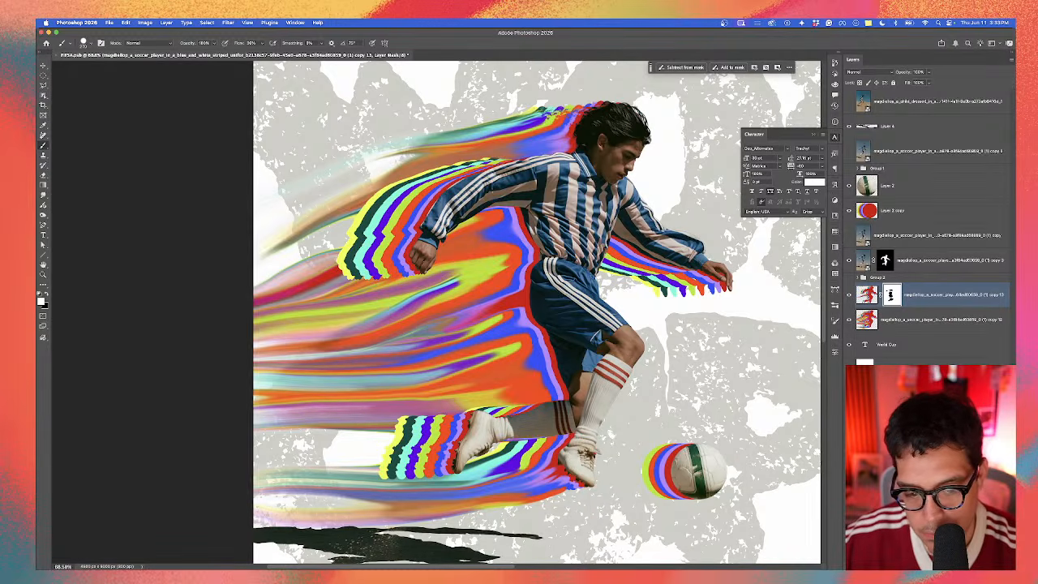
pyautogui.moveTo(487, 452)
pyautogui.mouseDown()
pyautogui.moveTo(566, 480)
pyautogui.moveTo(552, 490)
pyautogui.mouseUp()
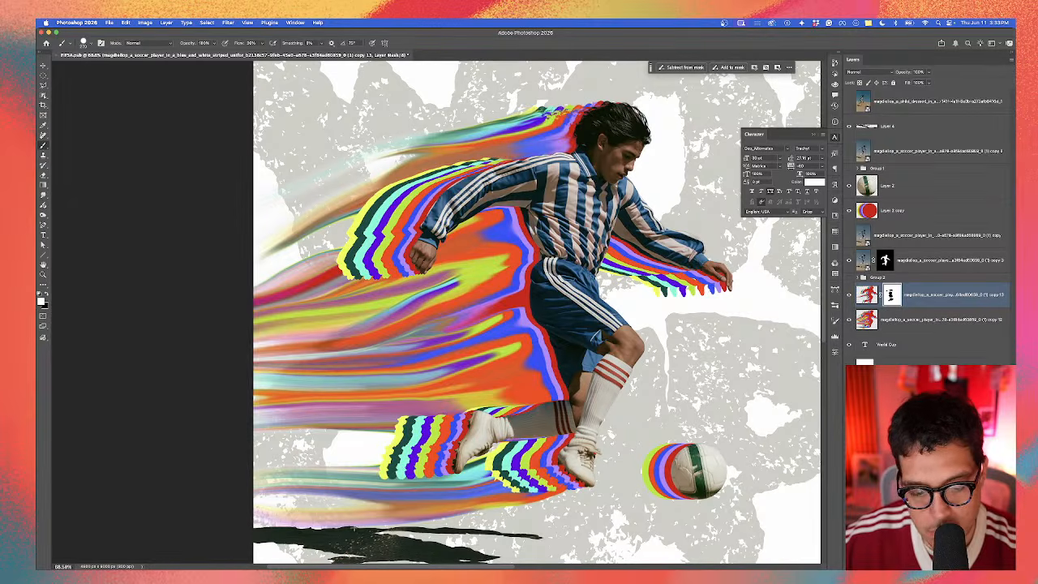
pyautogui.press('super+z')
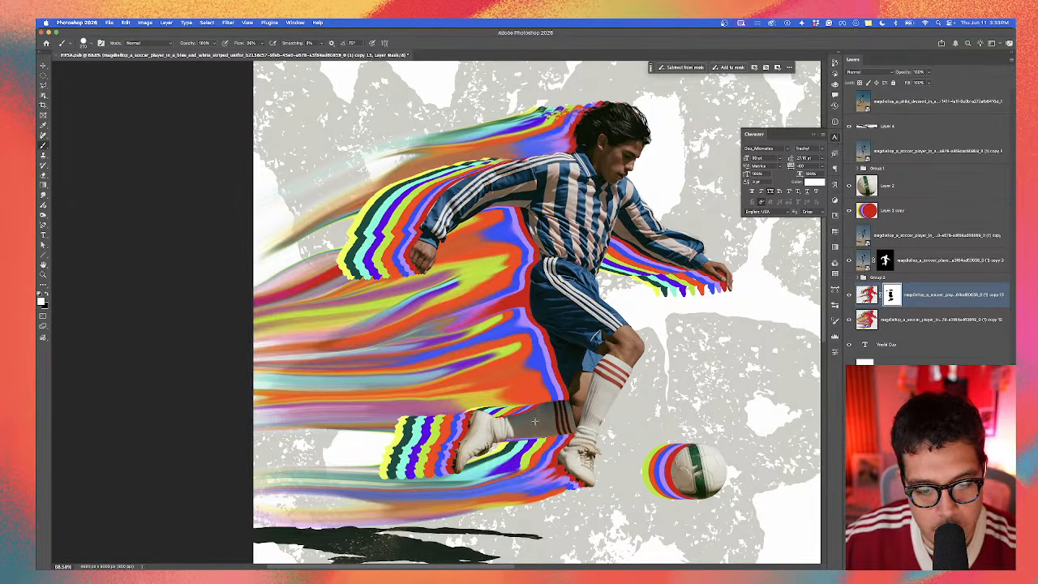
pyautogui.moveTo(491, 454)
pyautogui.mouseDown()
pyautogui.moveTo(543, 484)
pyautogui.moveTo(518, 487)
pyautogui.mouseUp()
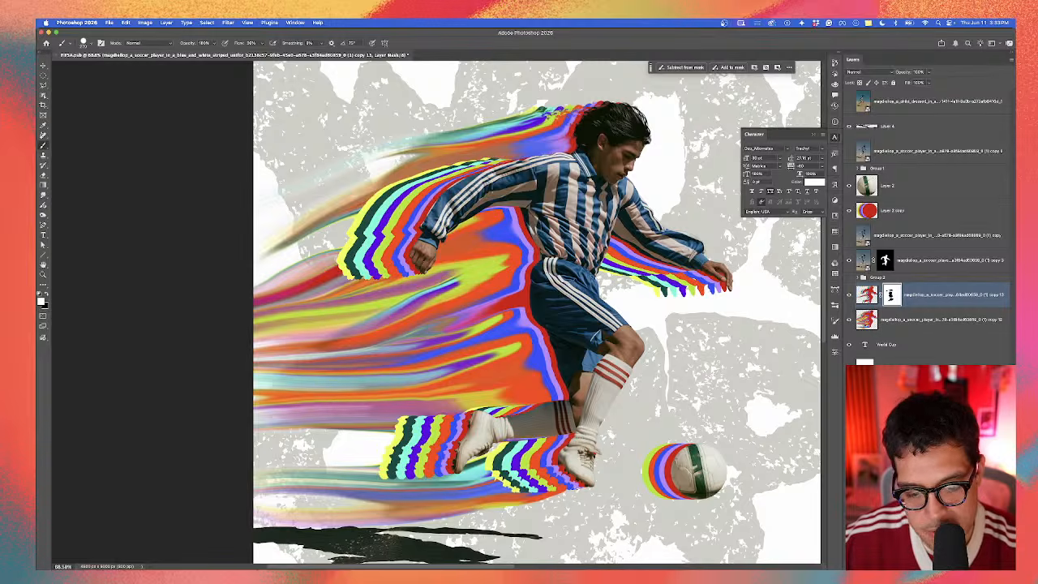
pyautogui.scroll(5, 453, 477)
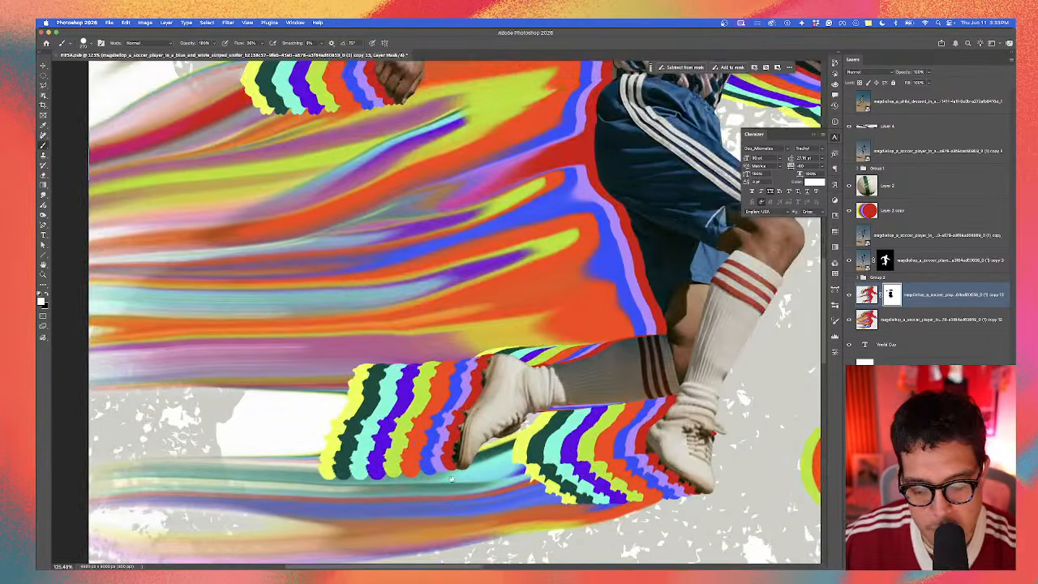
pyautogui.moveTo(454, 477); pyautogui.dragTo(512, 456)
pyautogui.scroll(-5, 510, 458)
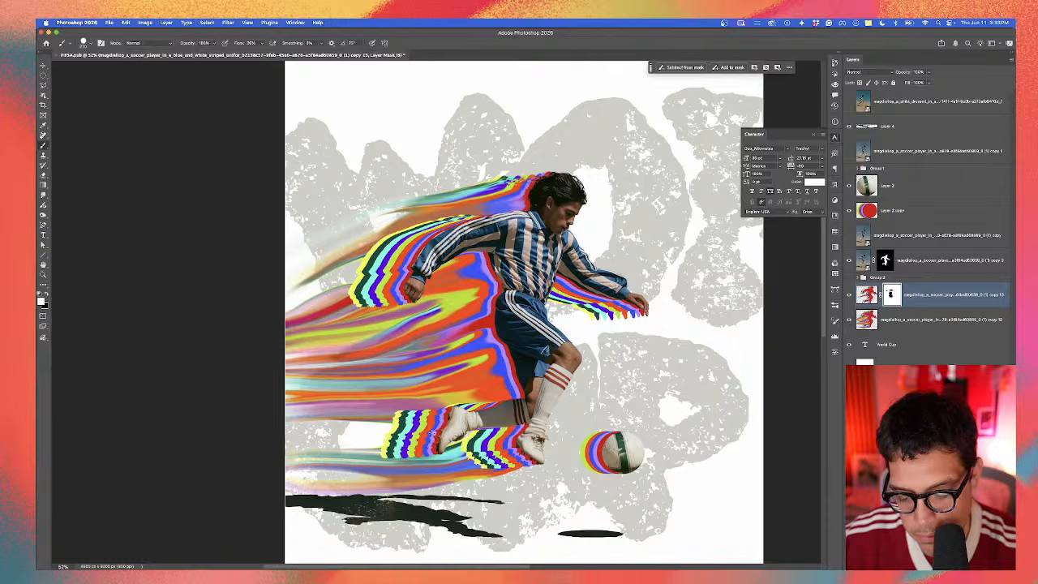
# Step: Mask out the outer crisp stripes around both feet and along the back calf with black, blending them into the smudged trail
pyautogui.scroll(4, 482, 427)
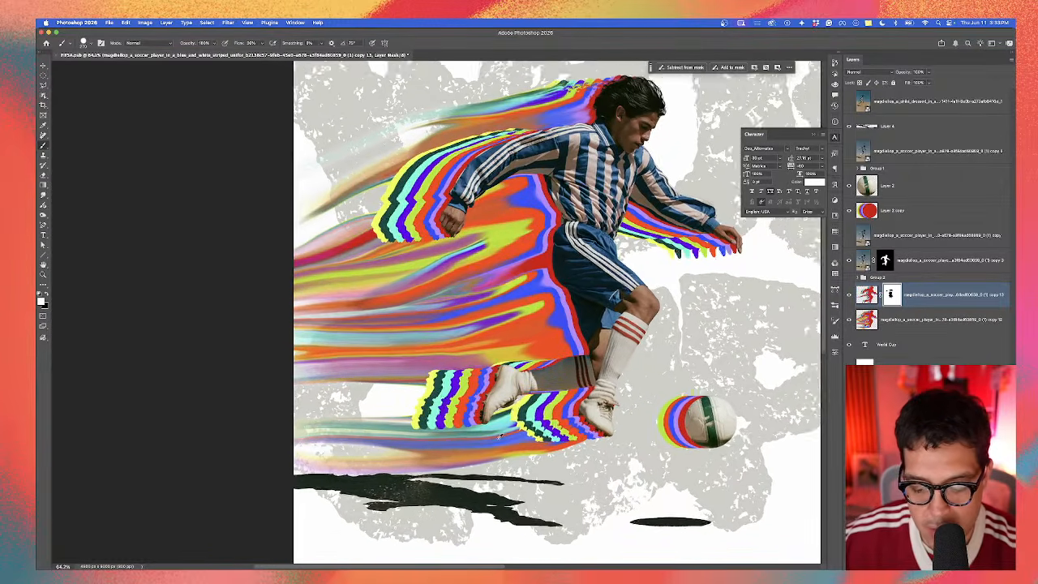
pyautogui.scroll(1, 497, 436)
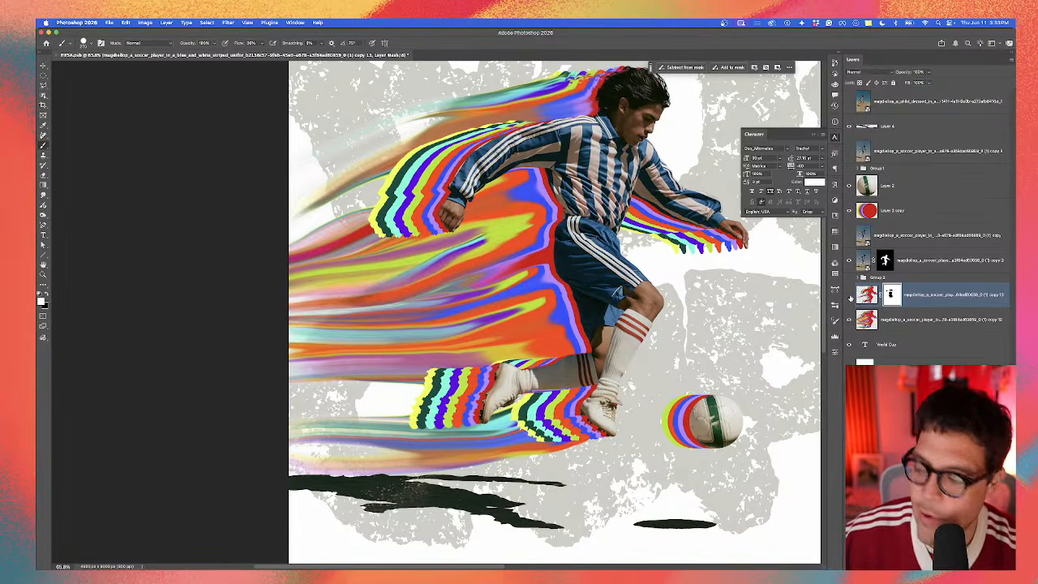
pyautogui.click(849, 297)
pyautogui.click(850, 297)
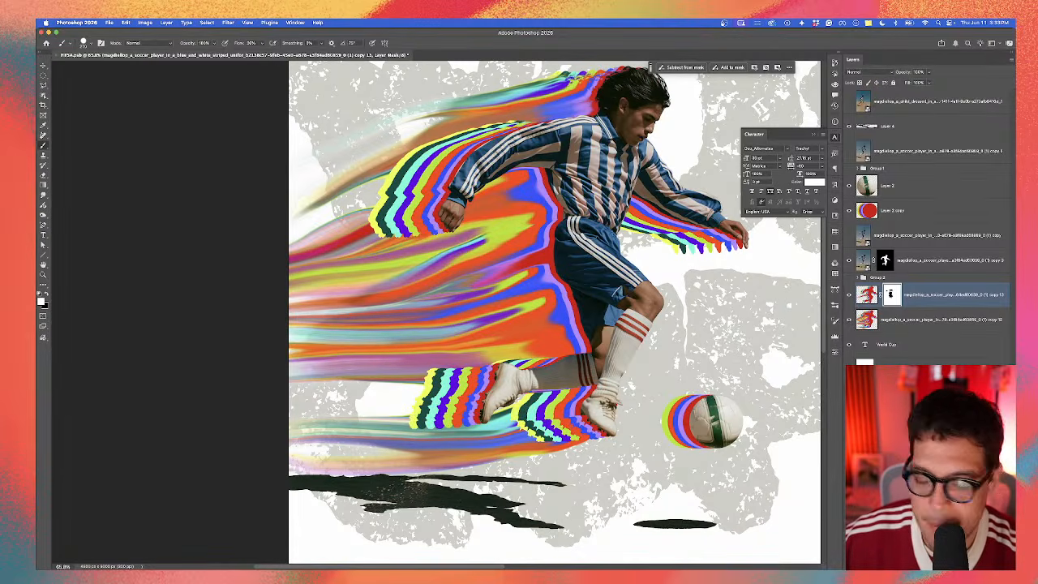
pyautogui.moveTo(527, 358); pyautogui.dragTo(547, 357)
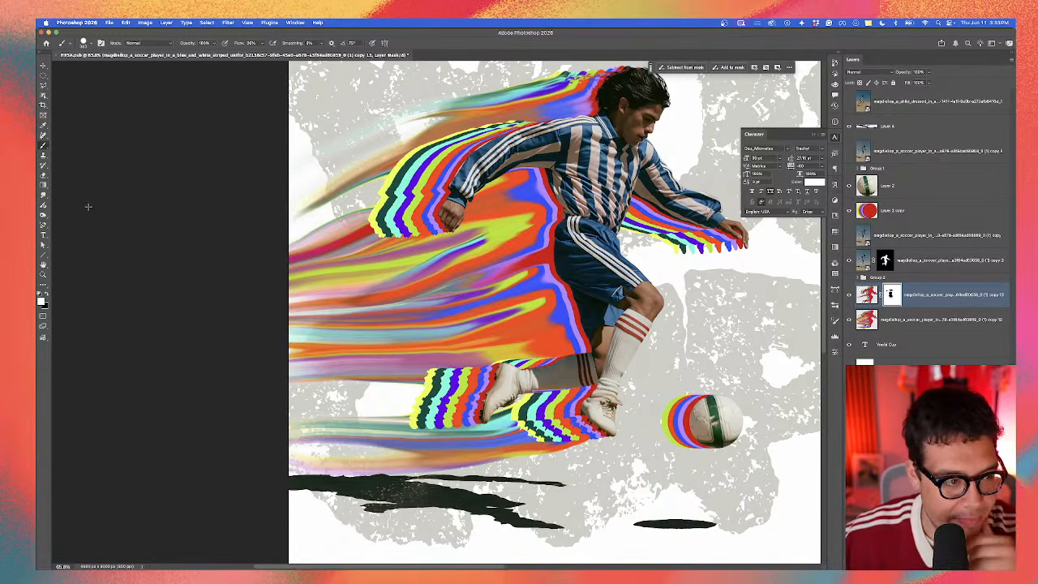
pyautogui.click(46, 294)
pyautogui.moveTo(522, 409)
pyautogui.mouseDown()
pyautogui.moveTo(454, 422)
pyautogui.moveTo(442, 375)
pyautogui.moveTo(416, 385)
pyautogui.moveTo(438, 422)
pyautogui.moveTo(417, 424)
pyautogui.mouseUp()
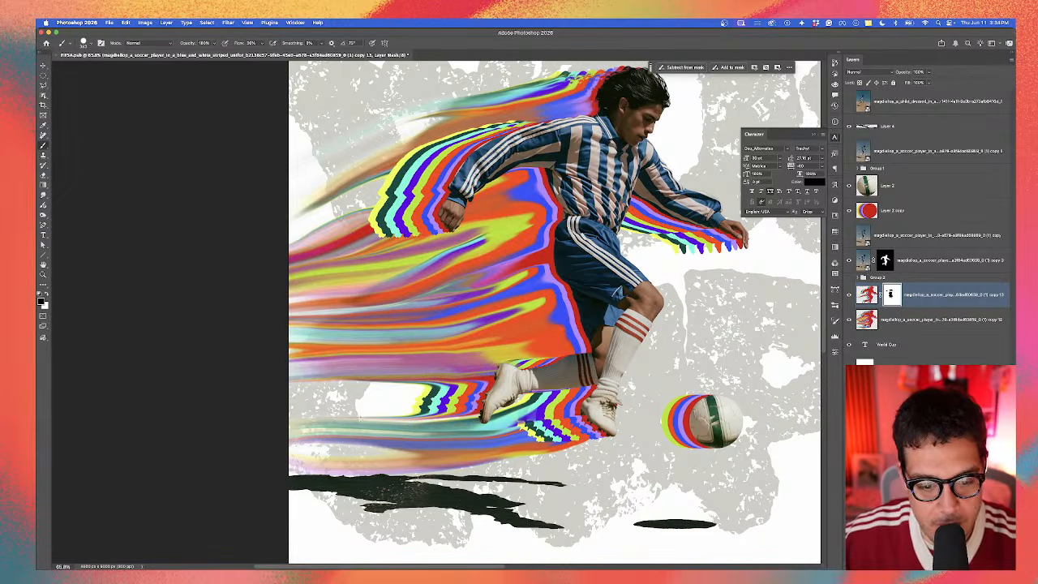
pyautogui.moveTo(527, 409)
pyautogui.mouseDown()
pyautogui.moveTo(583, 438)
pyautogui.moveTo(535, 443)
pyautogui.mouseUp()
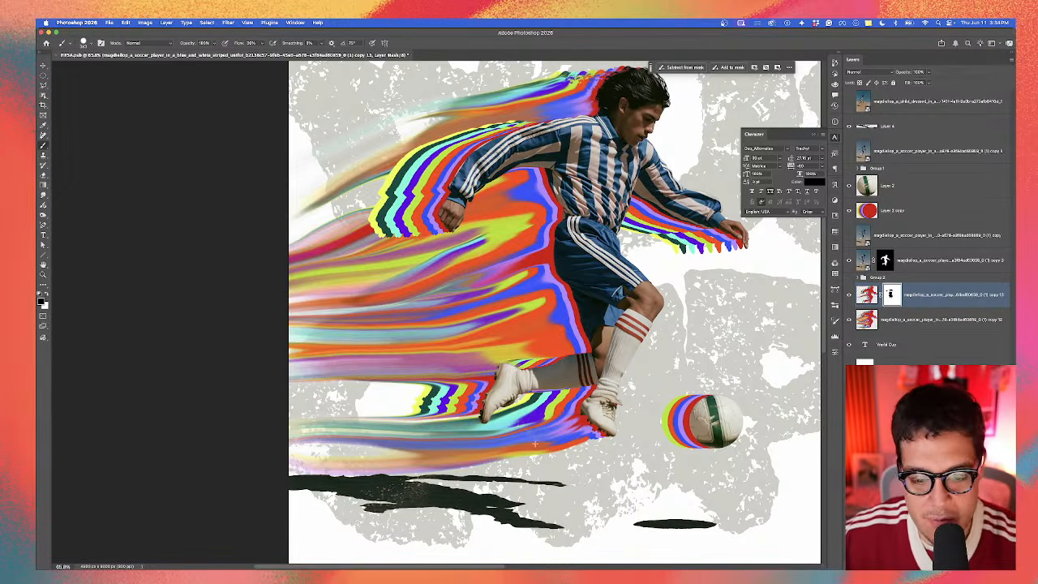
pyautogui.moveTo(506, 373); pyautogui.dragTo(603, 349)
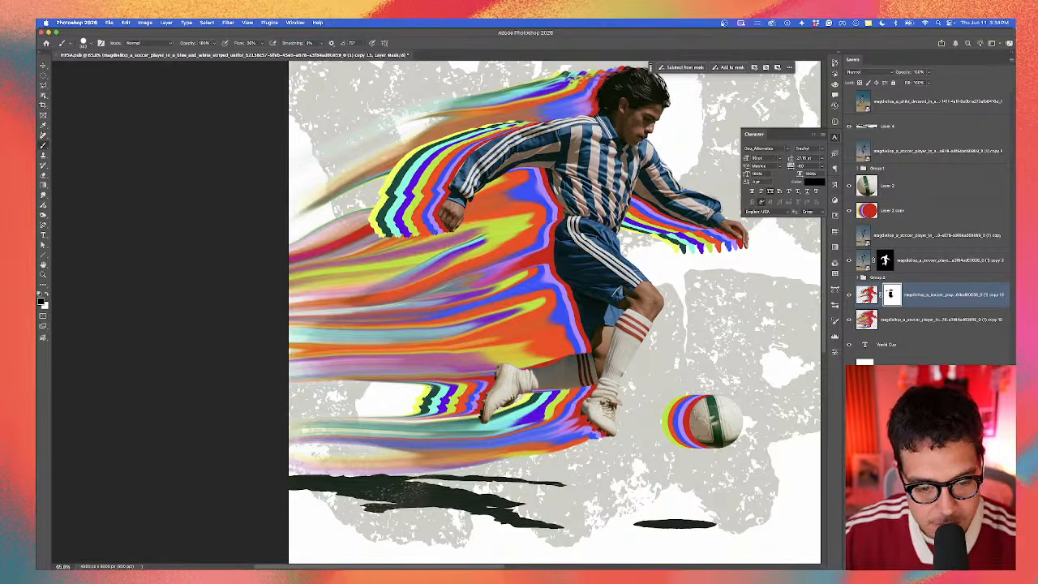
pyautogui.scroll(-1, 455, 387)
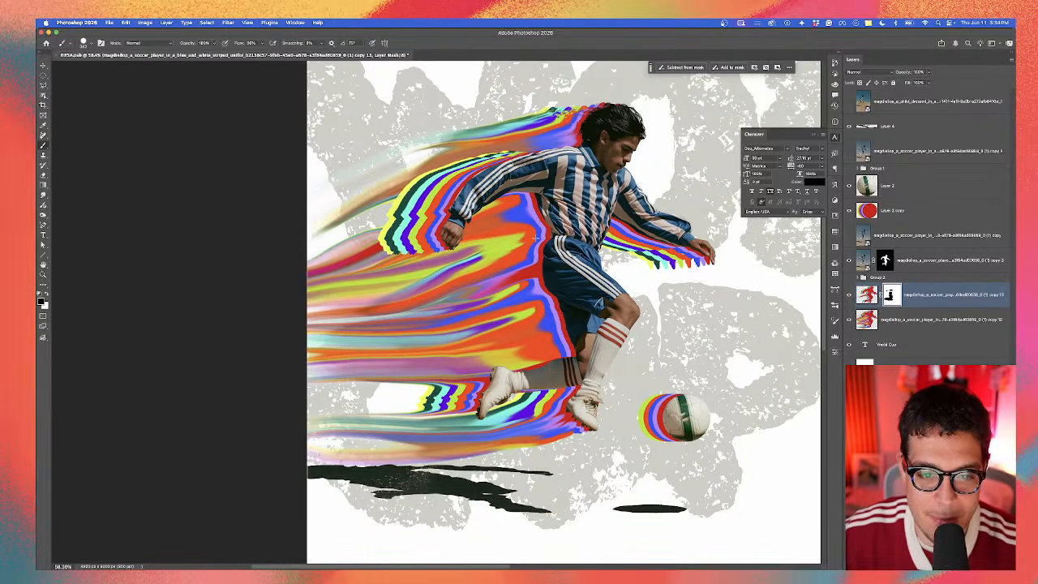
pyautogui.scroll(-1, 473, 161)
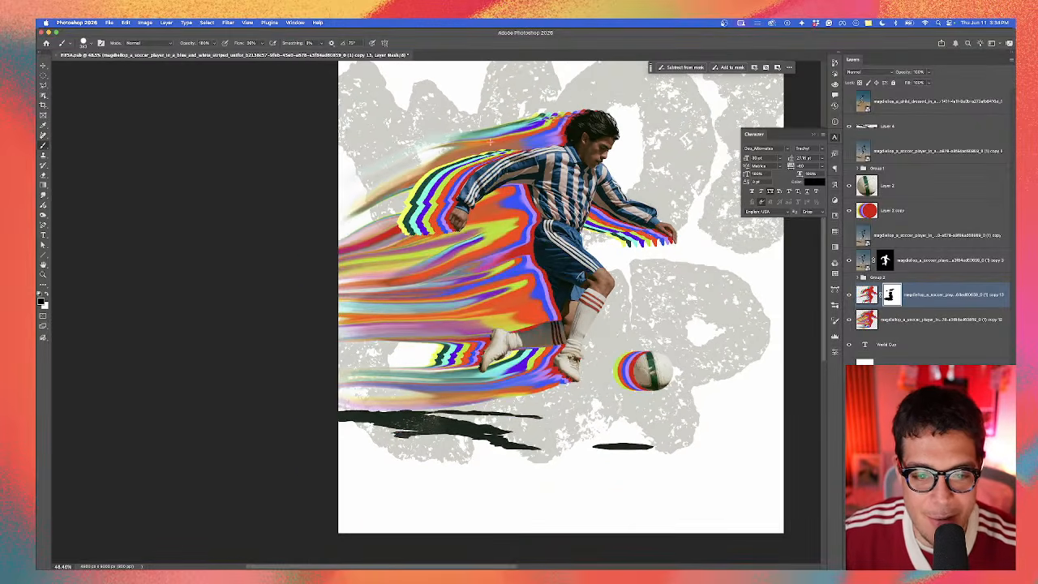
pyautogui.press('v')
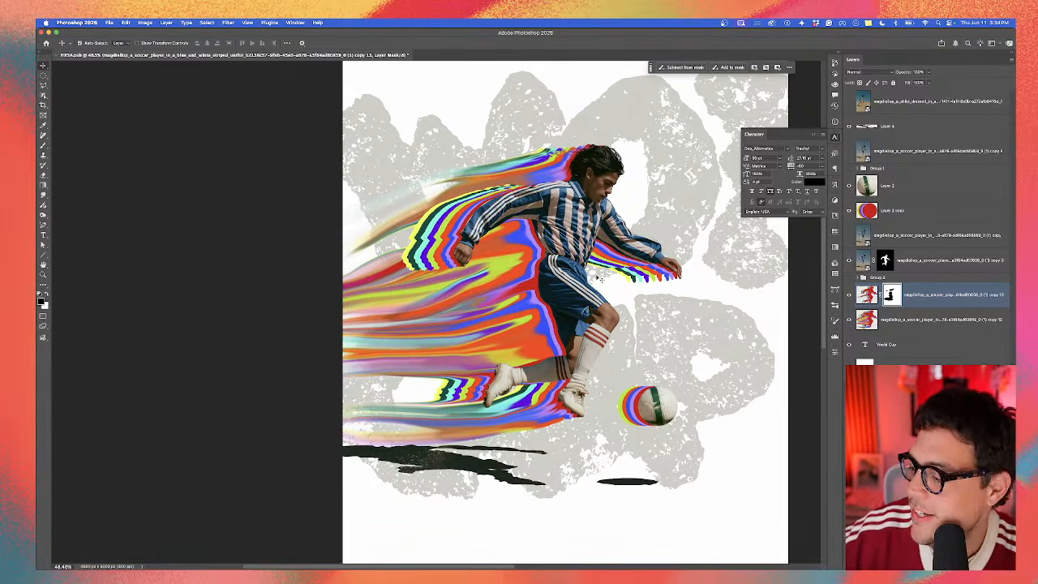
pyautogui.scroll(-1, 581, 297)
pyautogui.click(667, 232)
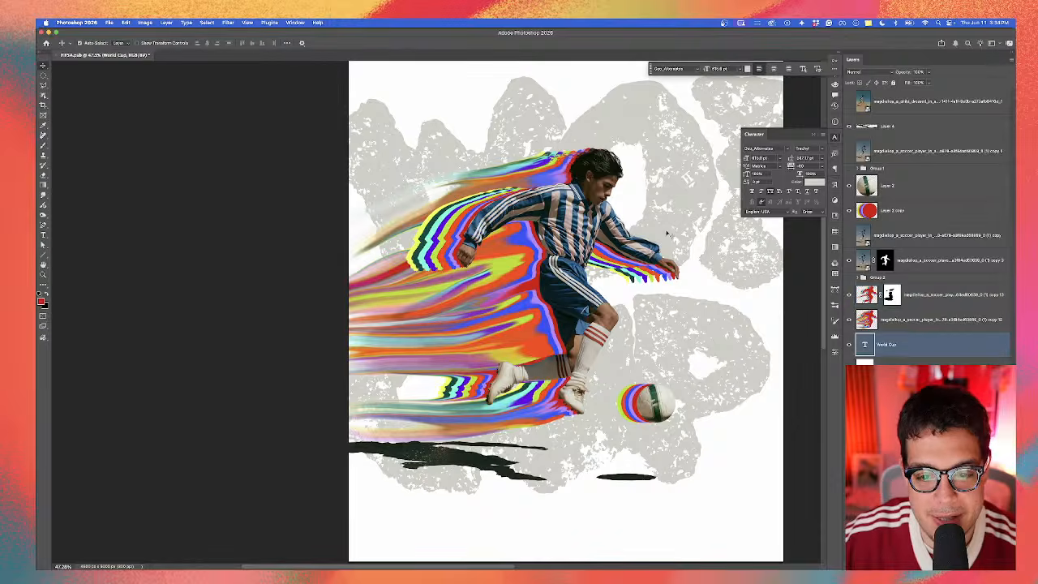
pyautogui.doubleClick(666, 233)
pyautogui.click(43, 66)
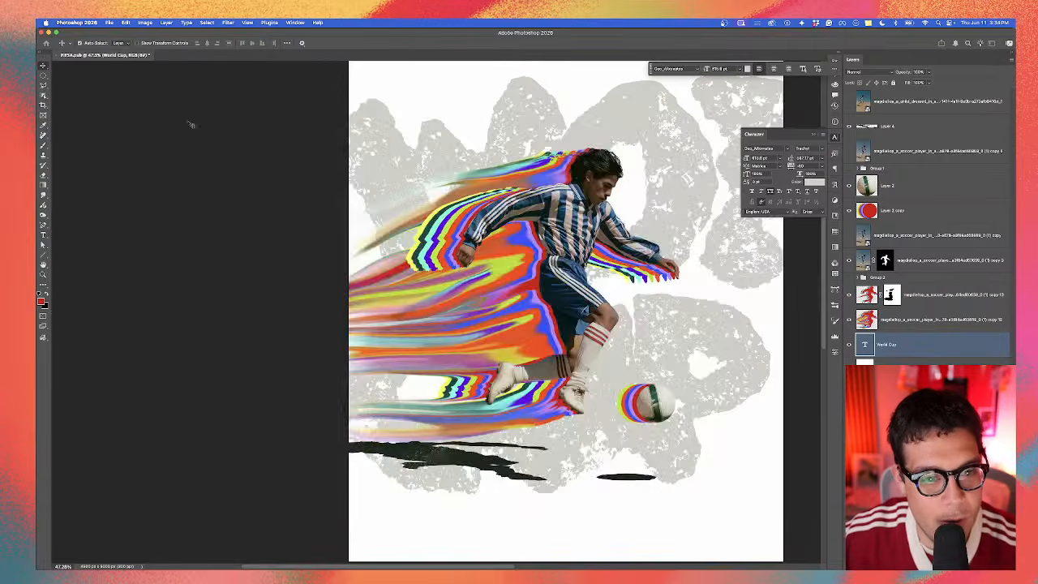
pyautogui.click(192, 125)
pyautogui.scroll(-6, 584, 191)
pyautogui.scroll(2, 604, 191)
pyautogui.click(607, 178)
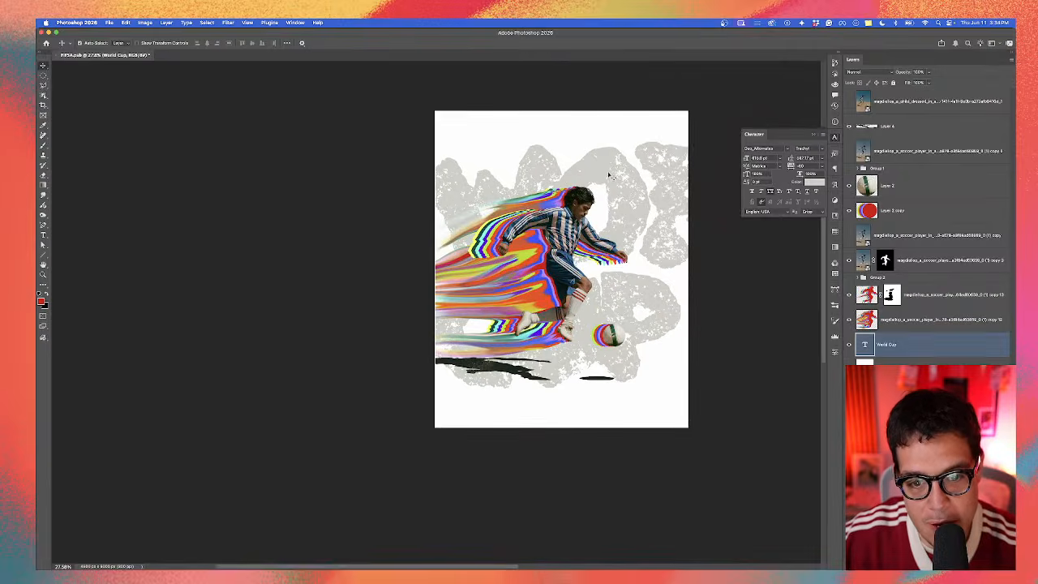
# Step: Give the background layer a lime green colour overlay (#b4e500)
pyautogui.click(591, 137)
pyautogui.click(591, 138)
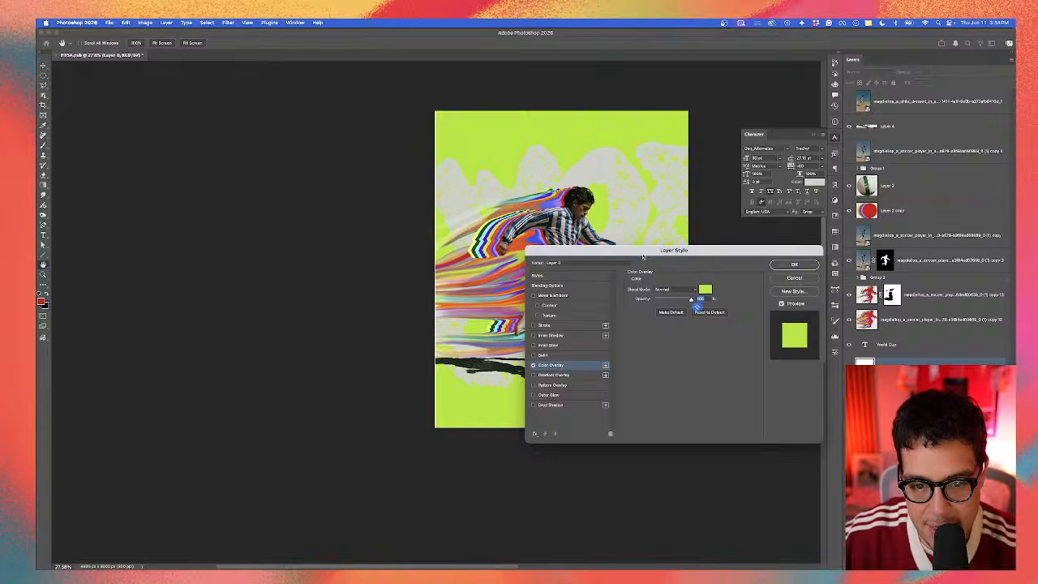
pyautogui.moveTo(647, 248); pyautogui.dragTo(785, 285)
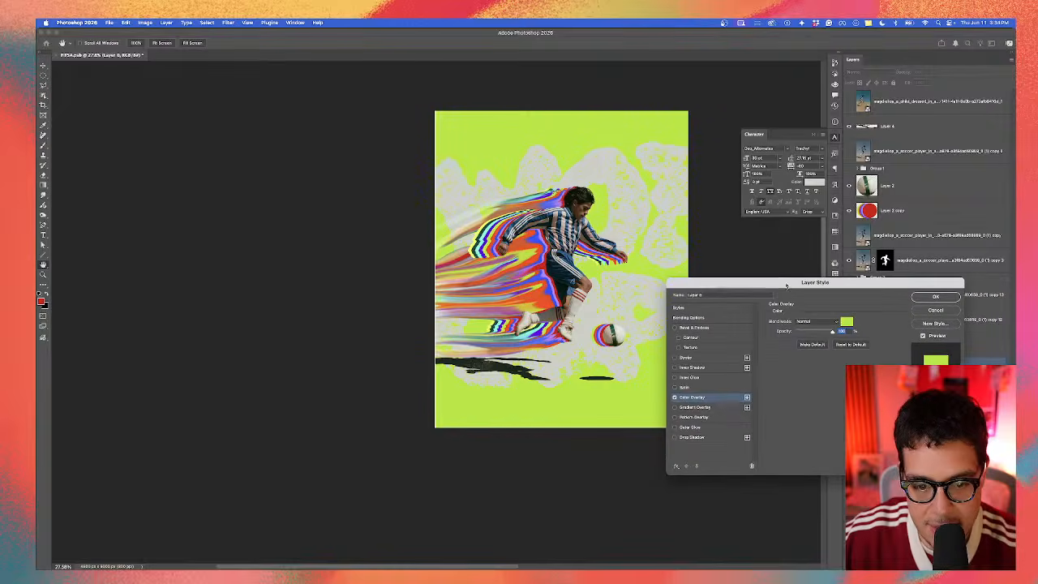
pyautogui.click(847, 322)
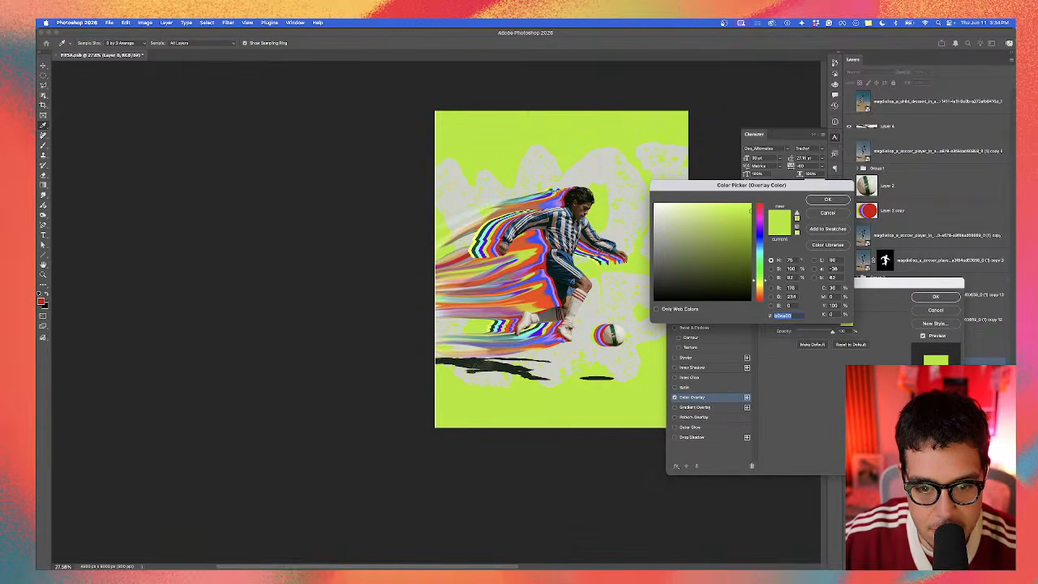
pyautogui.click(759, 237)
pyautogui.moveTo(746, 225); pyautogui.dragTo(671, 202)
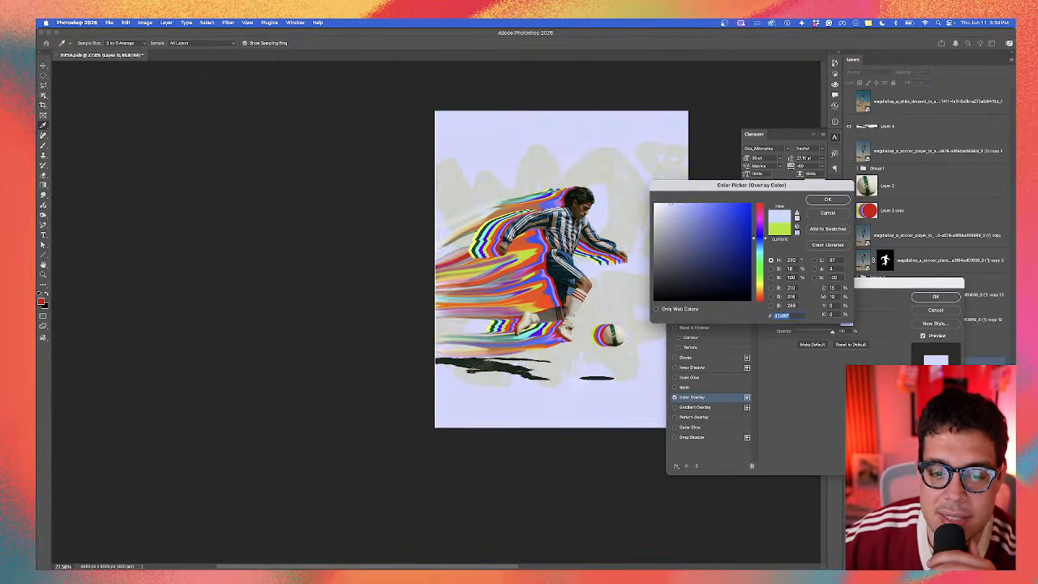
pyautogui.moveTo(549, 289); pyautogui.dragTo(539, 286)
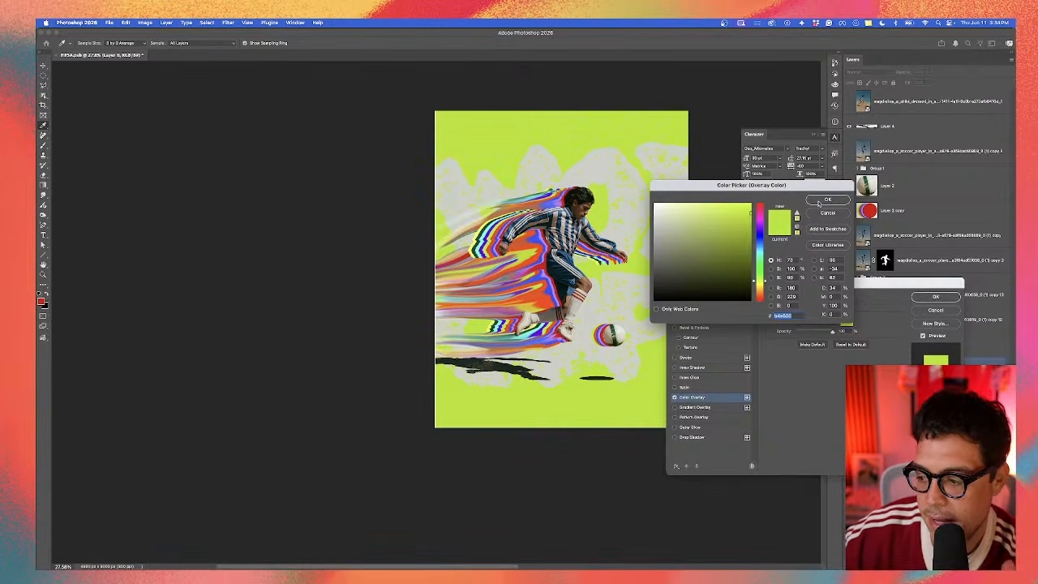
pyautogui.click(826, 200)
pyautogui.click(922, 299)
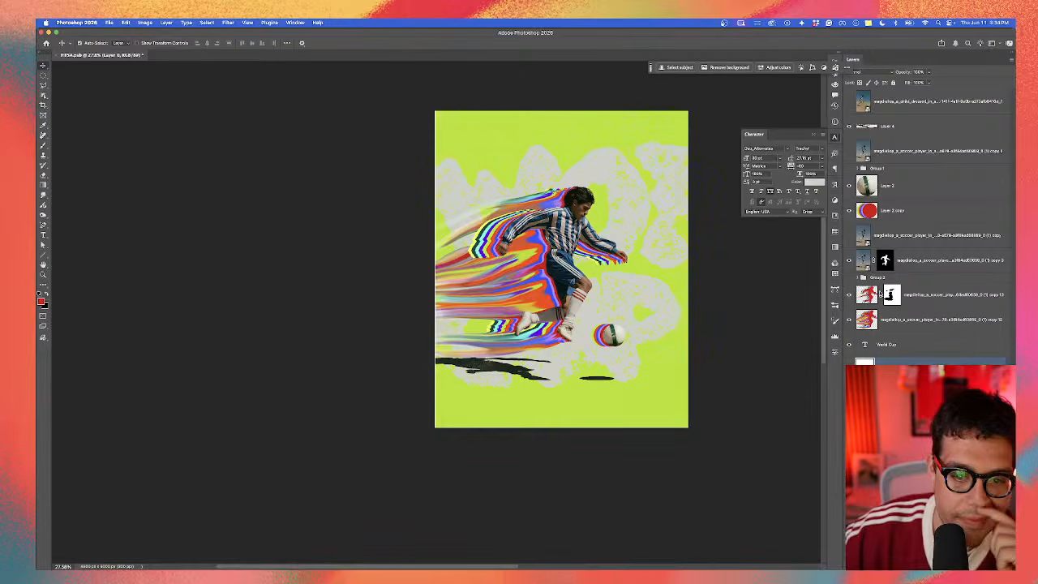
pyautogui.click(590, 152)
pyautogui.moveTo(589, 152); pyautogui.dragTo(587, 155)
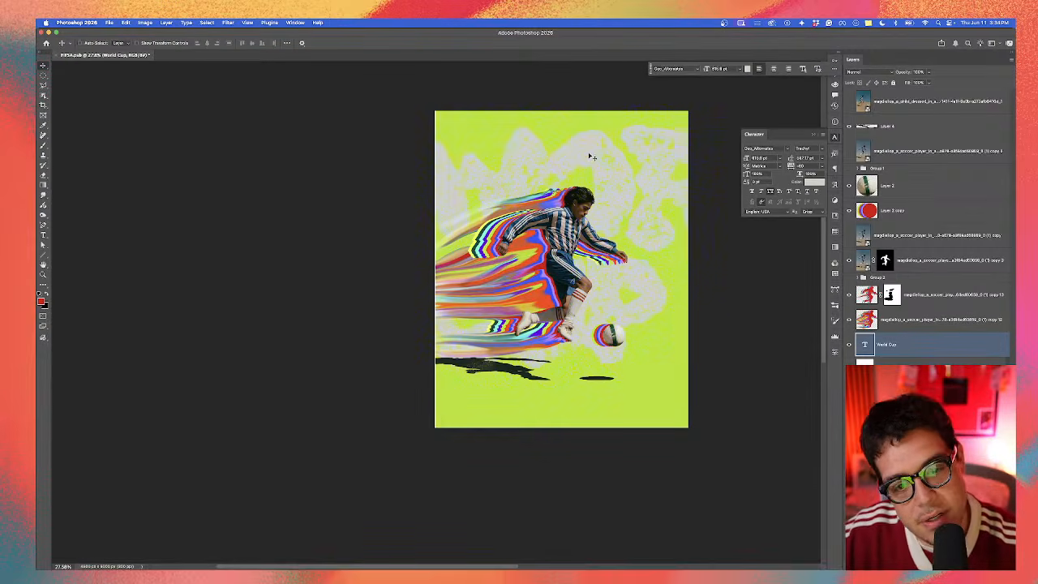
pyautogui.scroll(2, 466, 289)
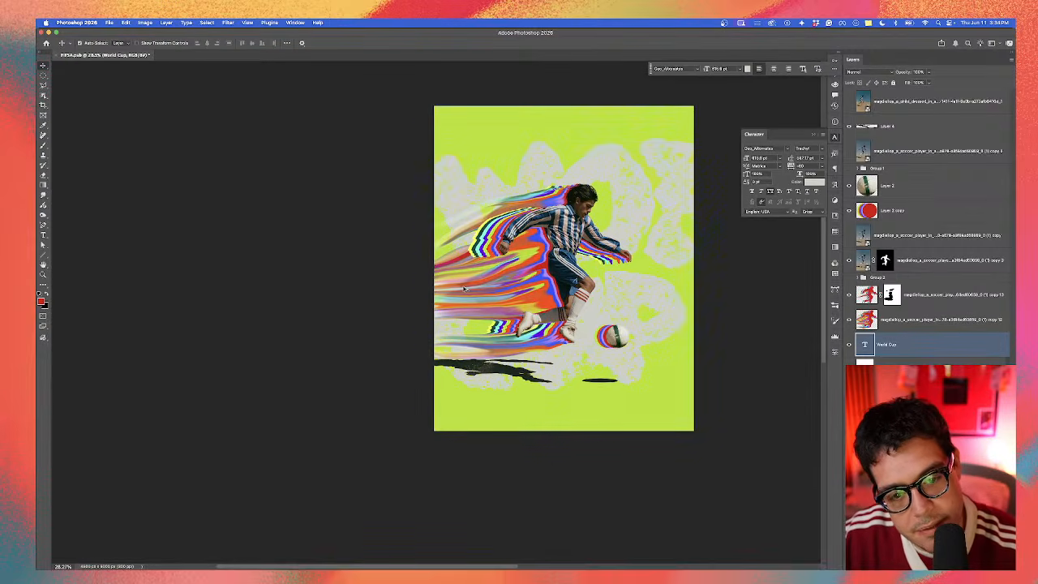
pyautogui.doubleClick(618, 143)
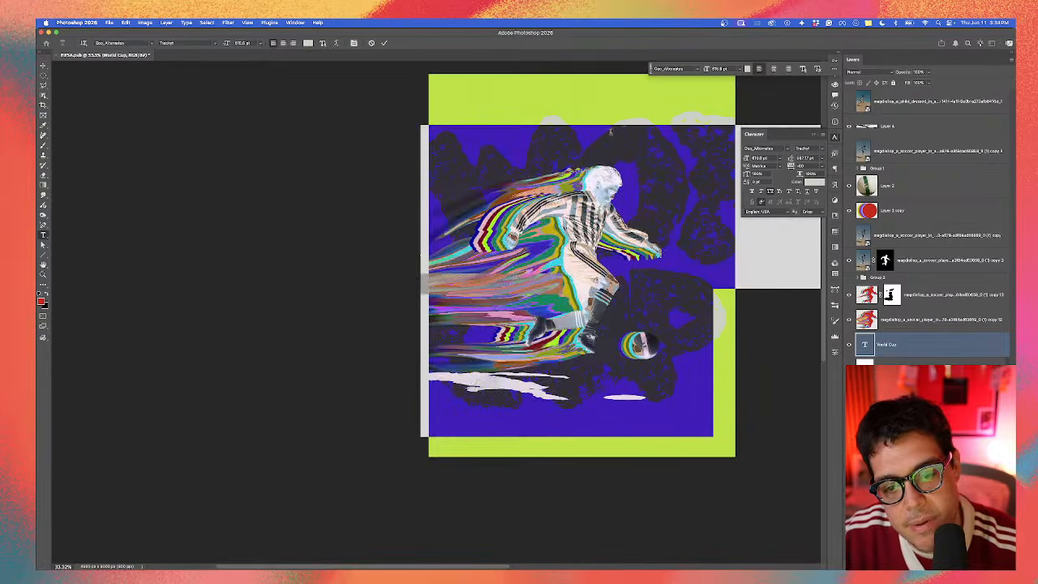
pyautogui.click(43, 64)
pyautogui.scroll(1, 608, 231)
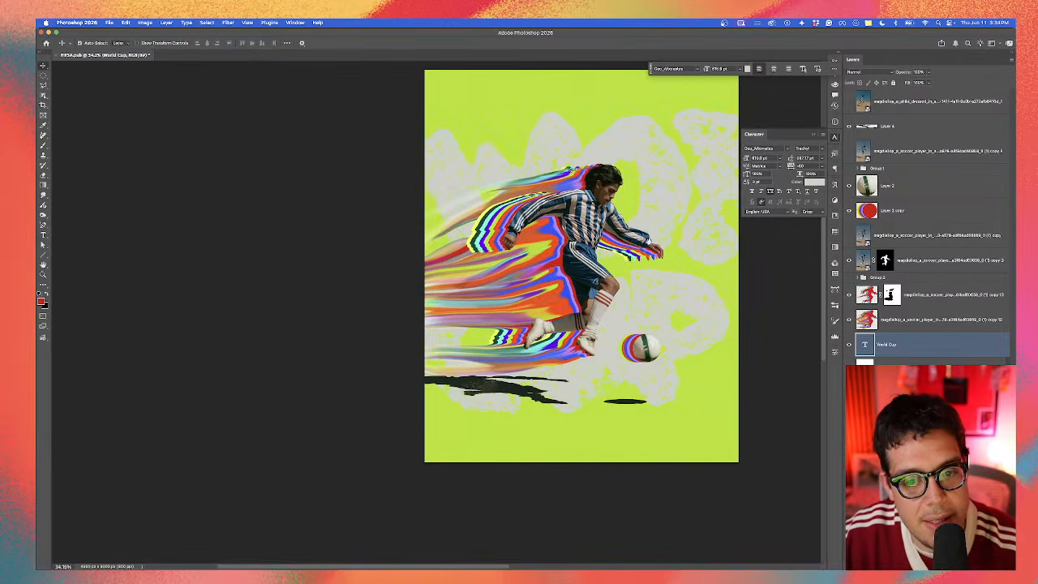
pyautogui.hscroll(3, 597, 235)
# Step: Recolour the World Cup lettering mint green (#5aecca) and finish editing the text
pyautogui.doubleClick(864, 344)
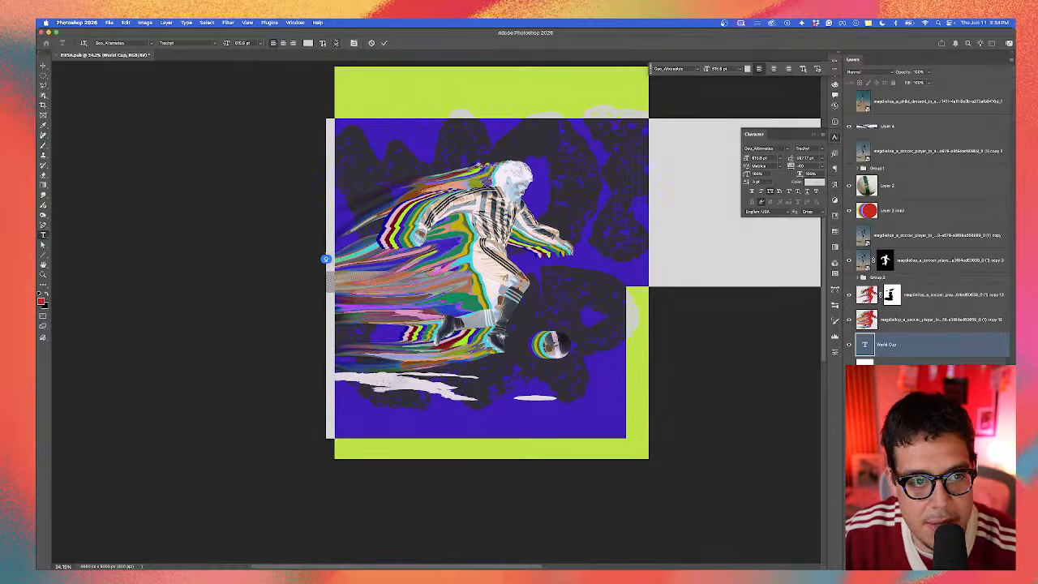
pyautogui.click(311, 43)
pyautogui.click(396, 215)
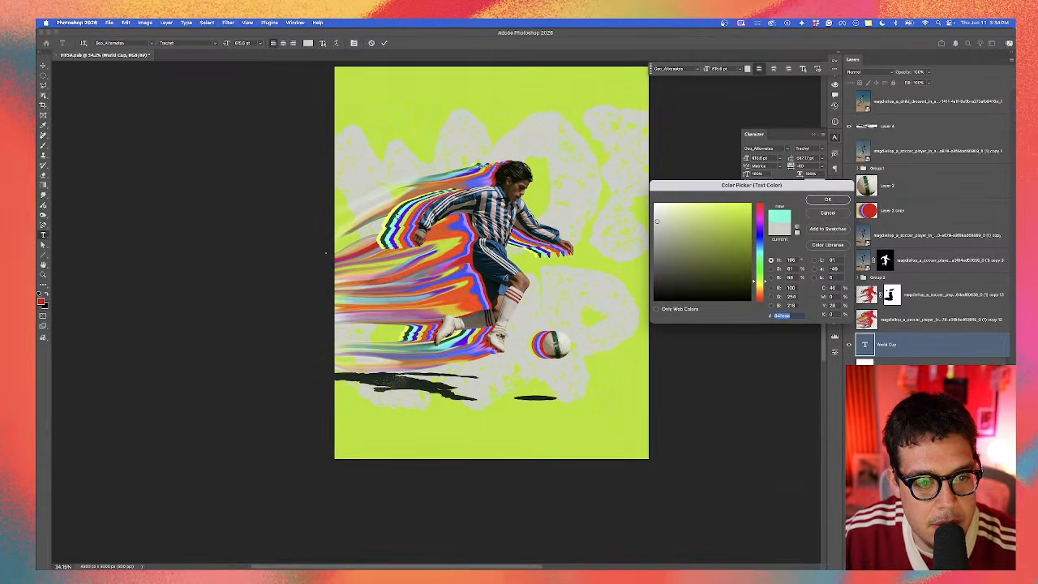
pyautogui.write('6200e8')
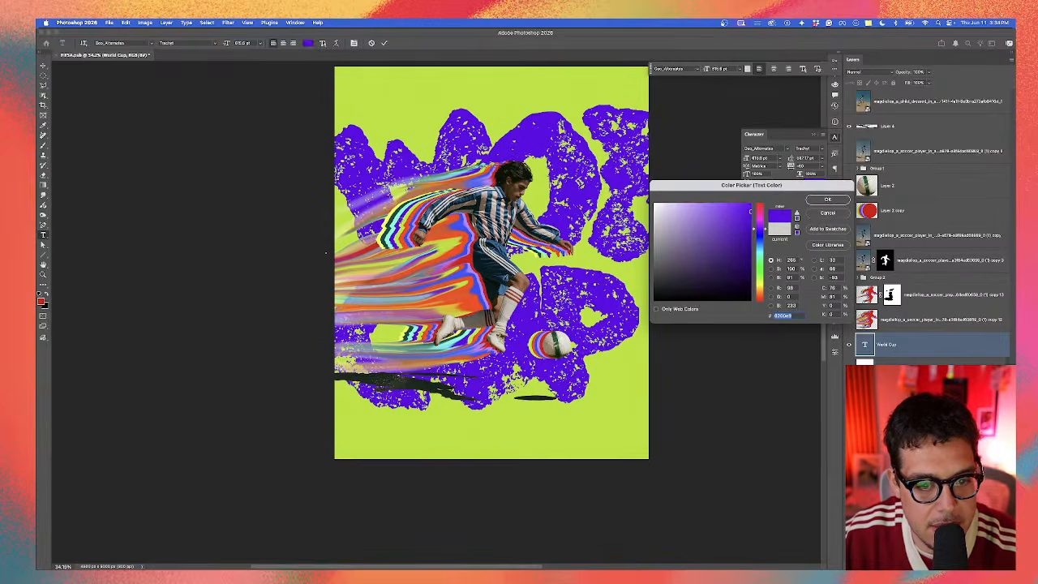
pyautogui.write('5aecca')
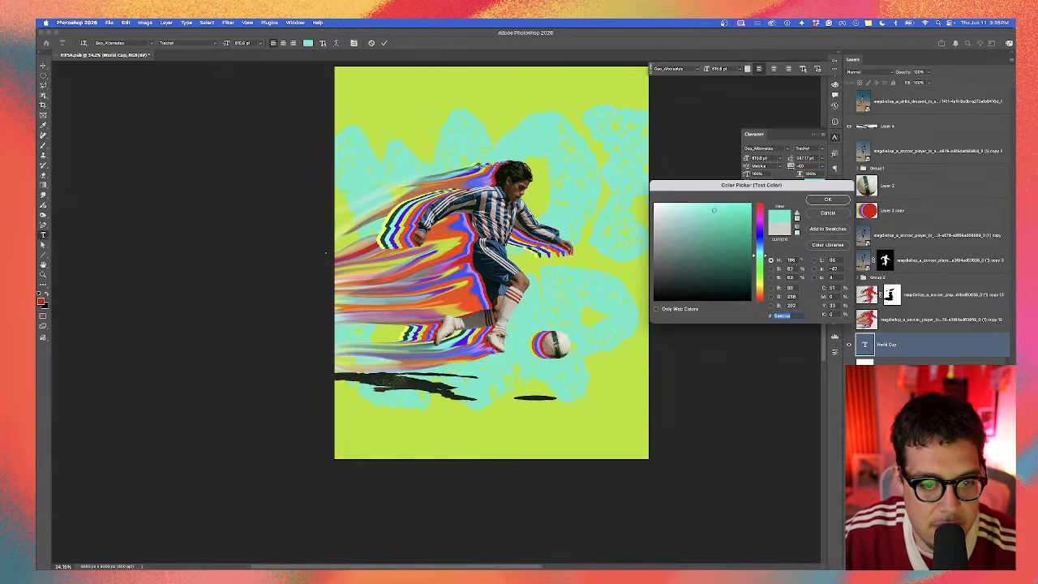
pyautogui.click(827, 199)
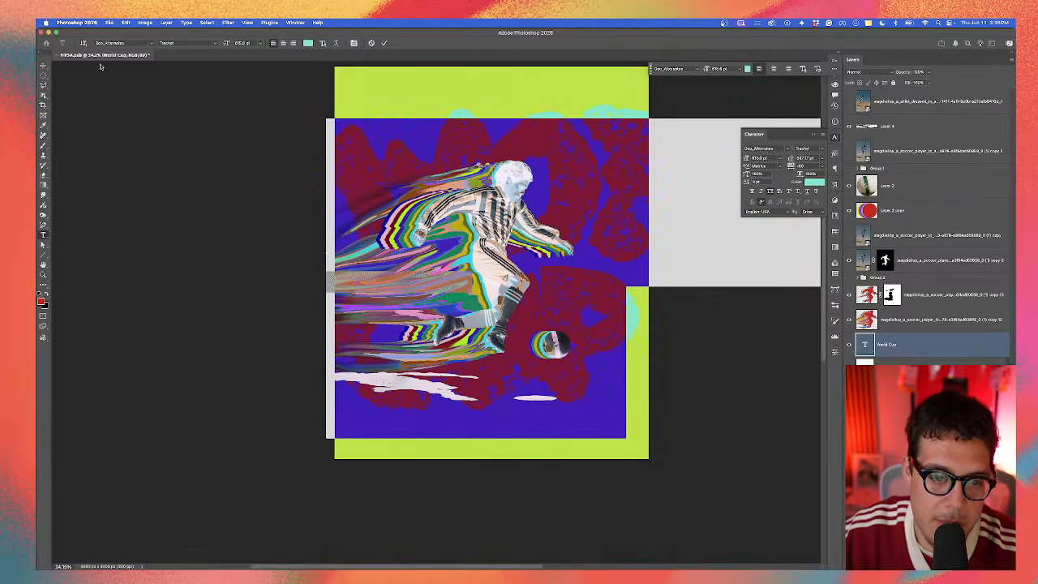
pyautogui.click(43, 65)
pyautogui.click(179, 168)
pyautogui.moveTo(448, 189); pyautogui.dragTo(460, 114)
pyautogui.press('super+z')
pyautogui.keyDown('shift'); pyautogui.click(419, 212); pyautogui.keyUp('shift')
pyautogui.moveTo(419, 212); pyautogui.dragTo(517, 247)
pyautogui.press('super+z')
# Step: Shift the player and both stripe layers slightly right, then enlarge them together to about 105% so the trail reaches the poster's left edge
pyautogui.keyDown('shift'); pyautogui.click(498, 229); pyautogui.keyUp('shift')
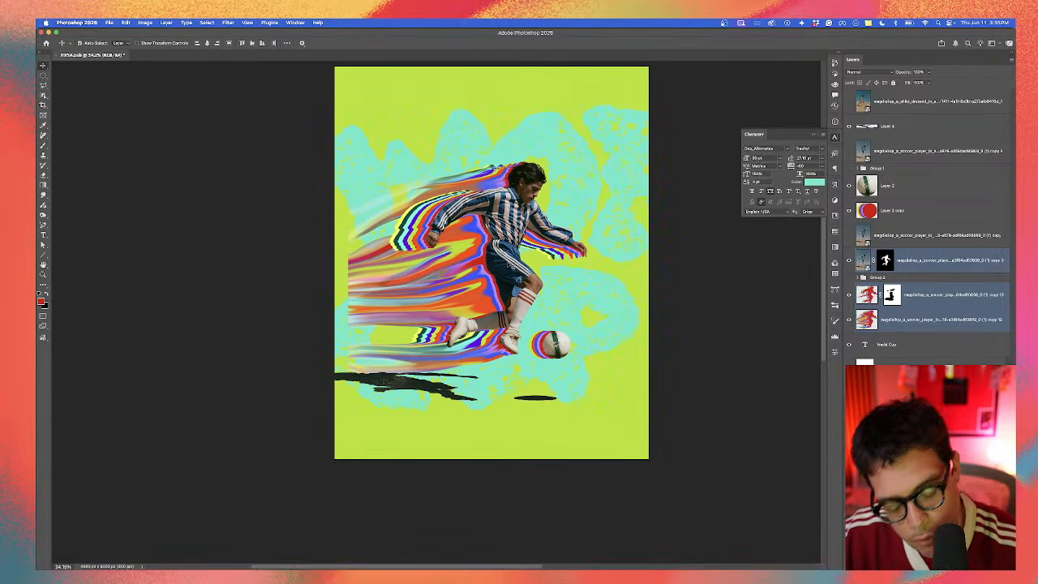
pyautogui.press('super+t')
pyautogui.moveTo(349, 268); pyautogui.dragTo(333, 269)
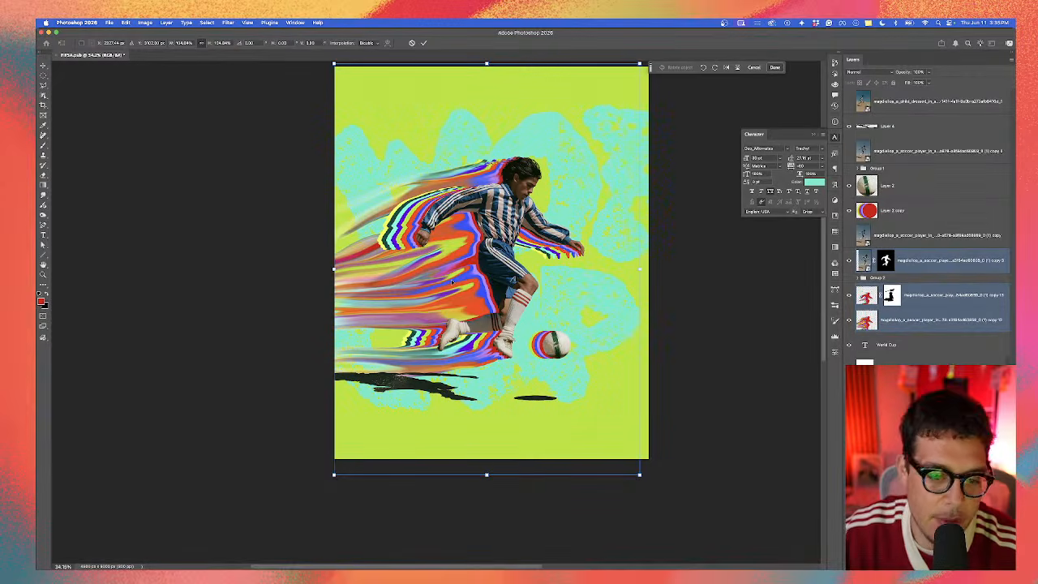
pyautogui.press('Return')
# Step: Duplicate the ball's stripe layer, hide the copy as a backup, and ready the Smudge tool on the original
pyautogui.scroll(5, 534, 351)
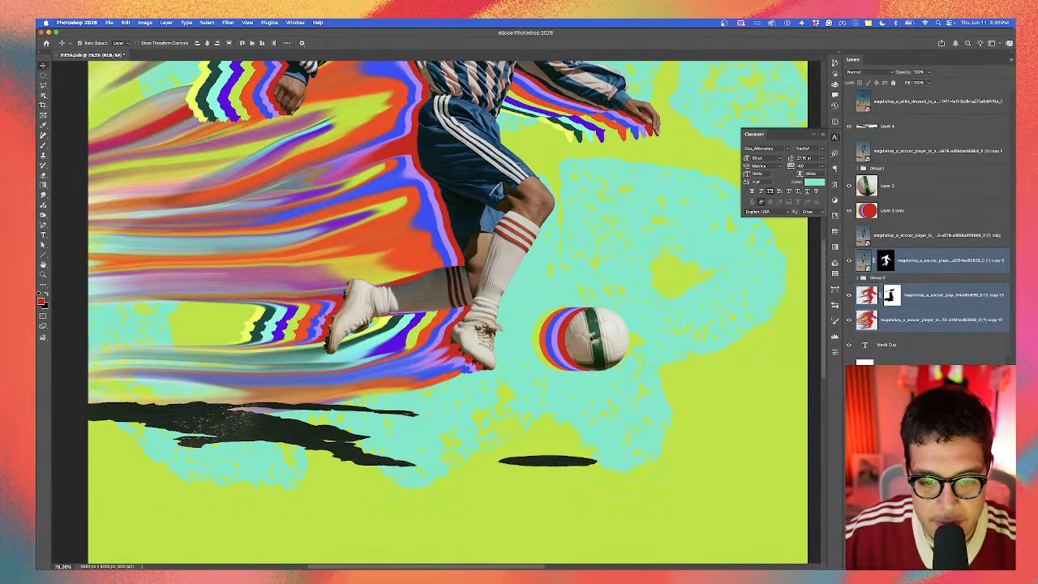
pyautogui.click(898, 186)
pyautogui.click(905, 208)
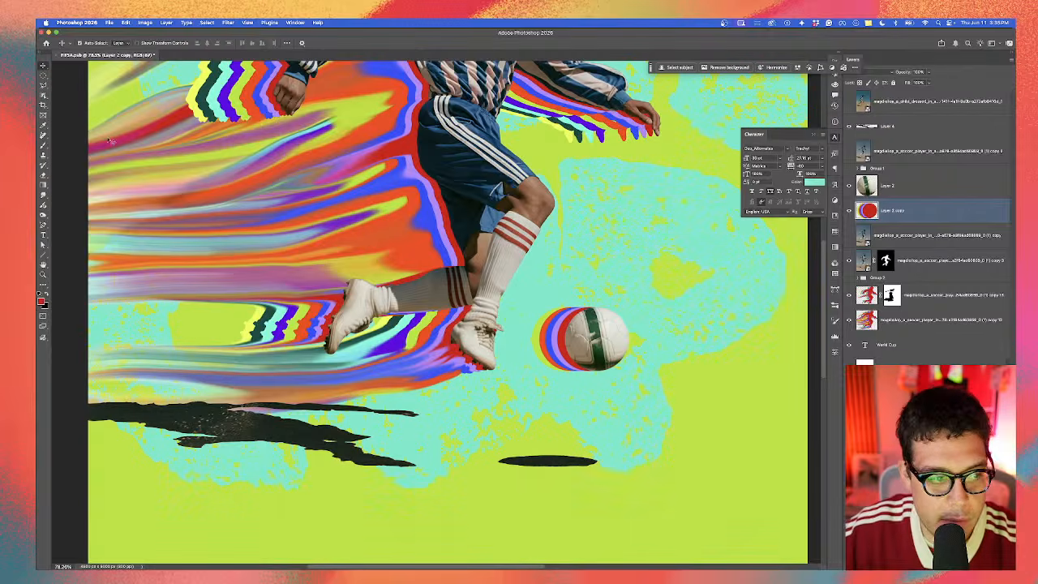
pyautogui.keyDown('alt'); pyautogui.moveTo(937, 216); pyautogui.dragTo(936, 230); pyautogui.keyUp('alt')
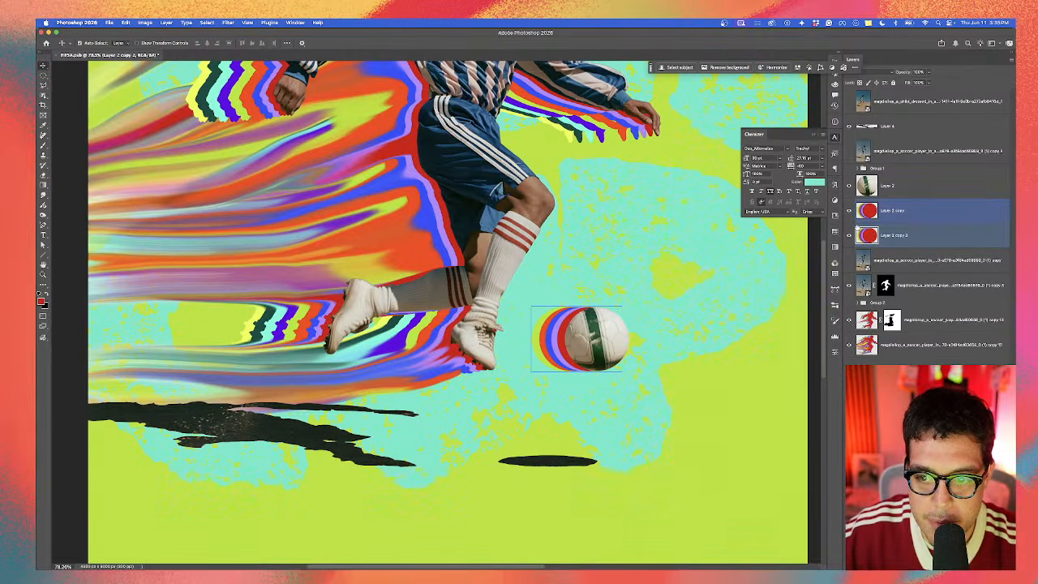
pyautogui.click(848, 236)
pyautogui.click(907, 210)
pyautogui.click(43, 197)
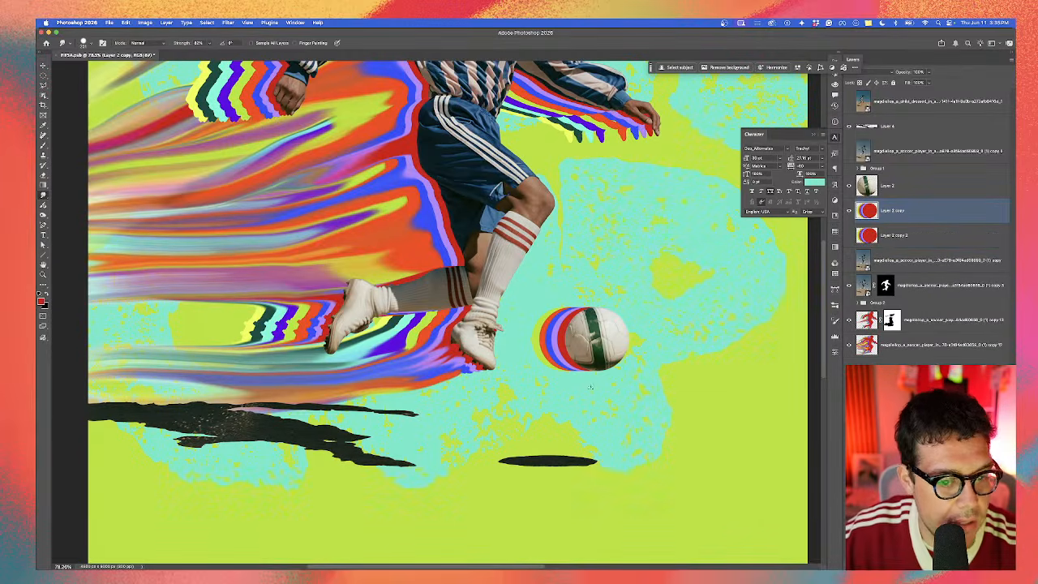
# Step: Try smudging the ball's stripes back toward the player's feet with different brush sizes and starting points, undoing each attempt
pyautogui.keyDown('ctrl'); pyautogui.keyDown('alt'); pyautogui.moveTo(579, 371); pyautogui.dragTo(420, 354); pyautogui.keyUp('alt'); pyautogui.keyUp('ctrl')
pyautogui.press('super+z')
pyautogui.moveTo(560, 351); pyautogui.dragTo(397, 340)
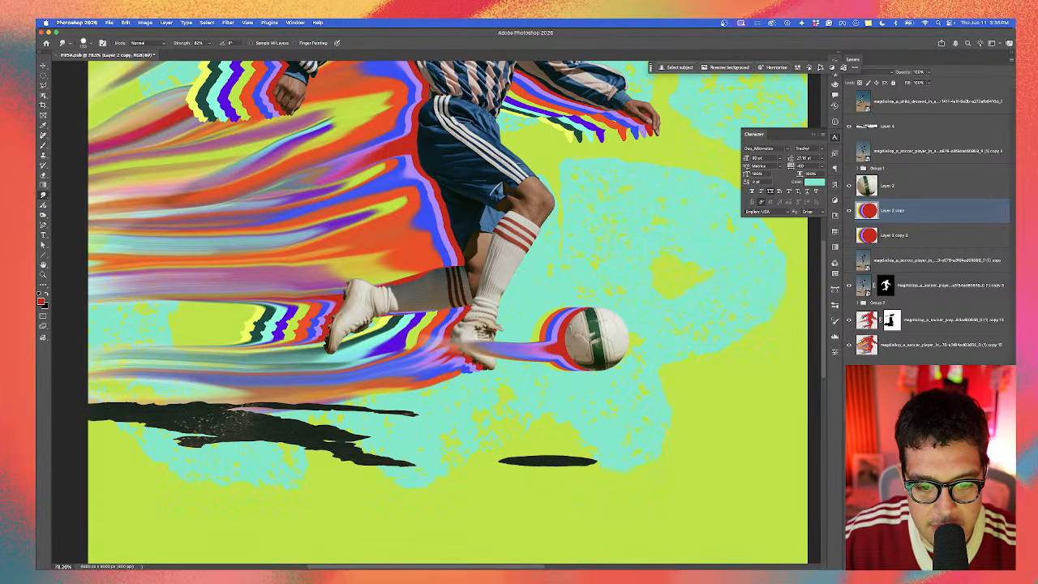
pyautogui.moveTo(566, 322); pyautogui.dragTo(439, 342)
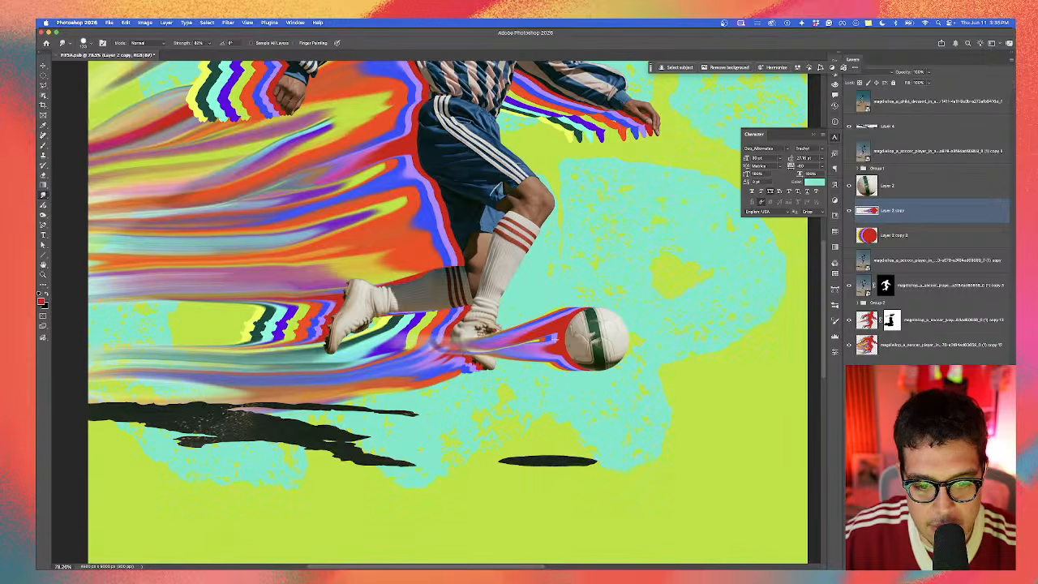
pyautogui.press('super+z')
pyautogui.moveTo(556, 339)
pyautogui.keyDown('ctrl'); pyautogui.keyDown('alt'); pyautogui.mouseDown()
pyautogui.moveTo(572, 339)
pyautogui.moveTo(401, 345)
pyautogui.mouseUp(); pyautogui.keyUp('alt'); pyautogui.keyUp('ctrl')
pyautogui.press('super+z')
pyautogui.moveTo(550, 353); pyautogui.dragTo(345, 347)
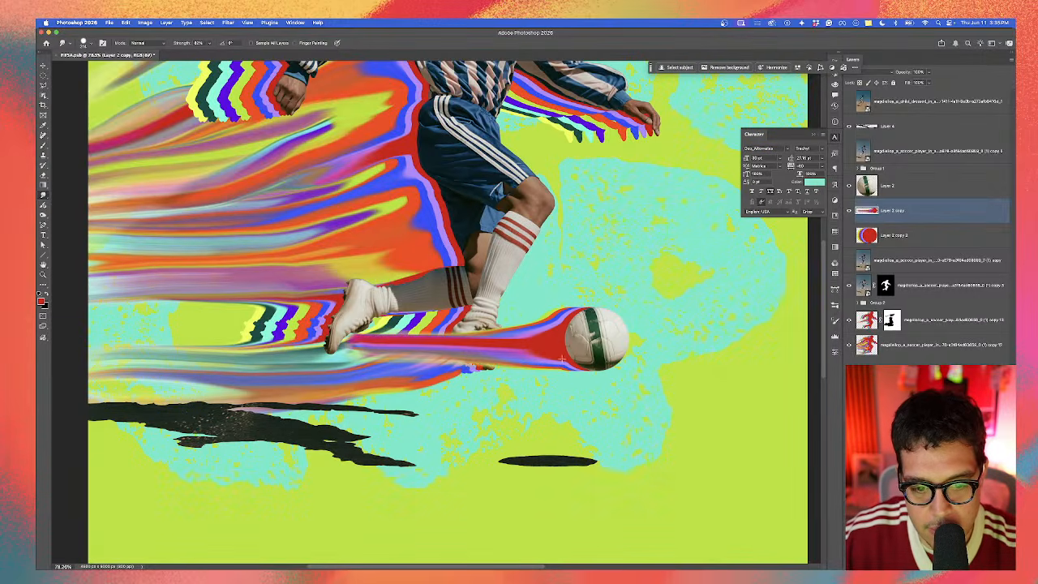
pyautogui.press('super+z')
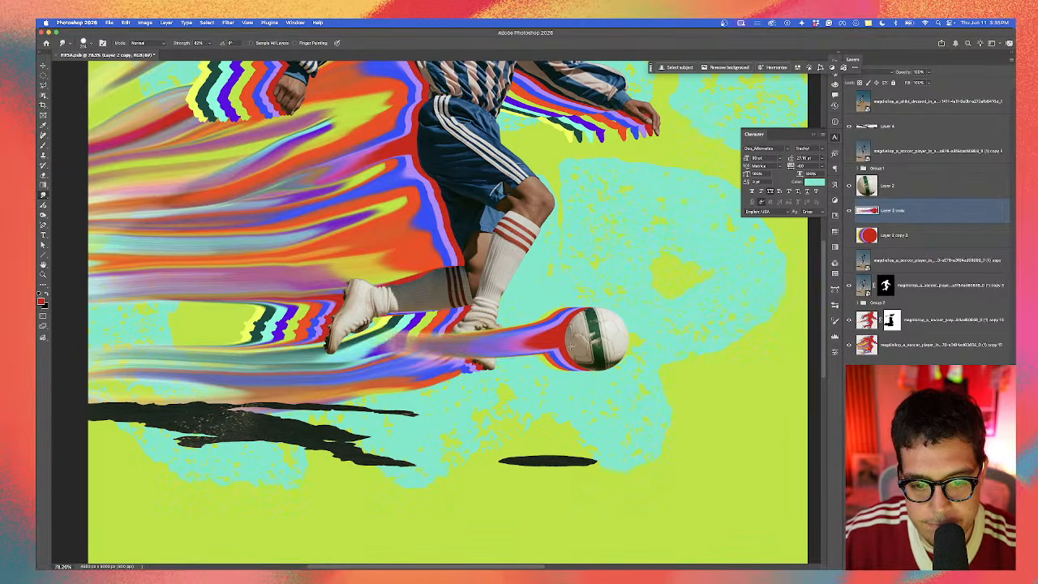
pyautogui.press('super+z')
pyautogui.moveTo(573, 347); pyautogui.dragTo(562, 331)
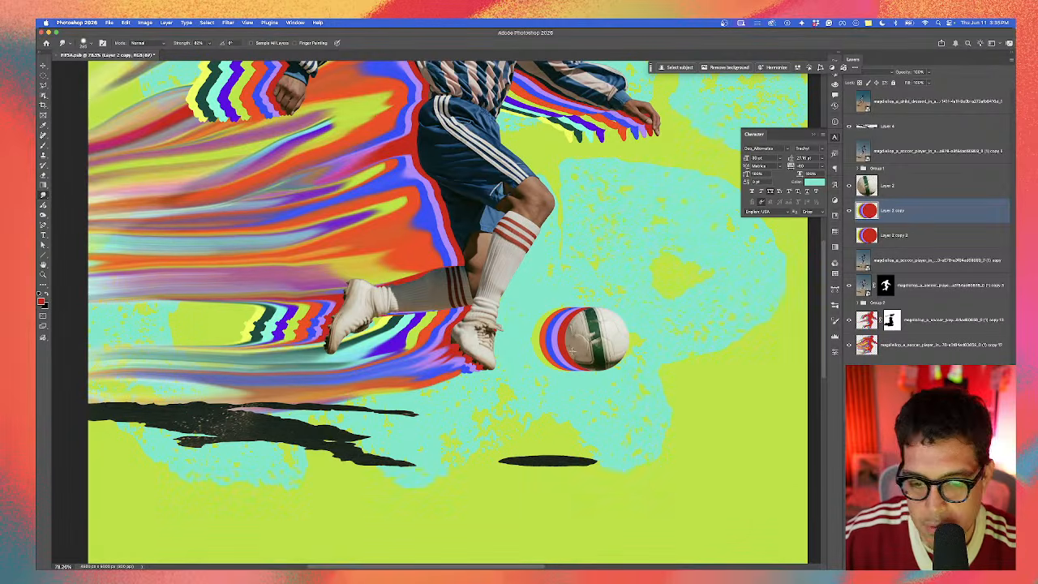
pyautogui.moveTo(573, 351)
pyautogui.mouseDown()
pyautogui.moveTo(535, 340)
pyautogui.moveTo(382, 346)
pyautogui.mouseUp()
pyautogui.press('super+z')
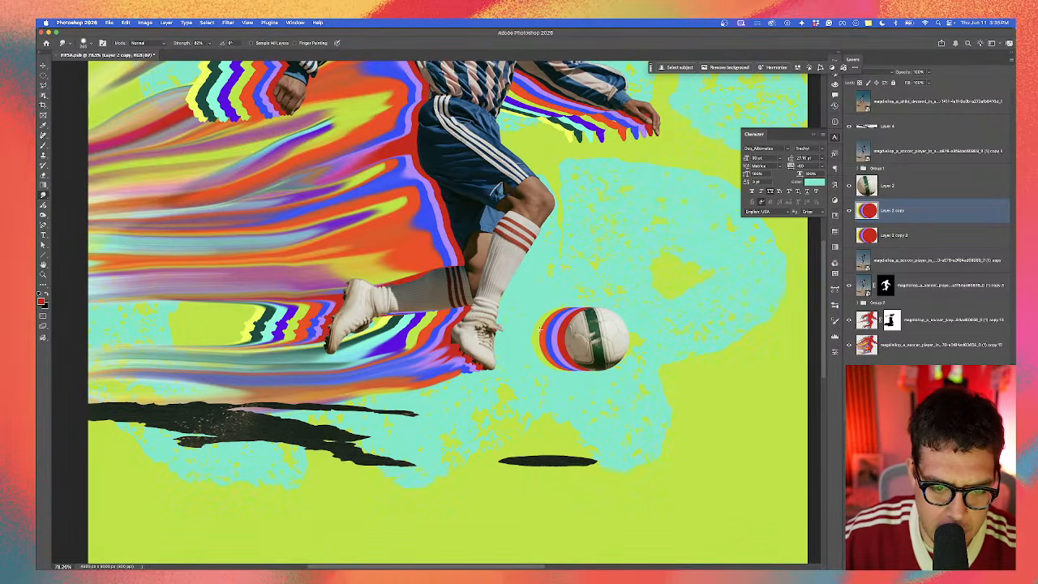
pyautogui.moveTo(560, 337); pyautogui.dragTo(356, 317)
pyautogui.press('super+z')
# Step: Smudge the ball's stripes leftward past the player's front foot into a tapering trail
pyautogui.moveTo(563, 355)
pyautogui.mouseDown()
pyautogui.moveTo(535, 347)
pyautogui.moveTo(417, 339)
pyautogui.mouseUp()
pyautogui.moveTo(532, 324)
pyautogui.mouseDown()
pyautogui.moveTo(519, 339)
pyautogui.moveTo(452, 347)
pyautogui.mouseUp()
pyautogui.press('v')
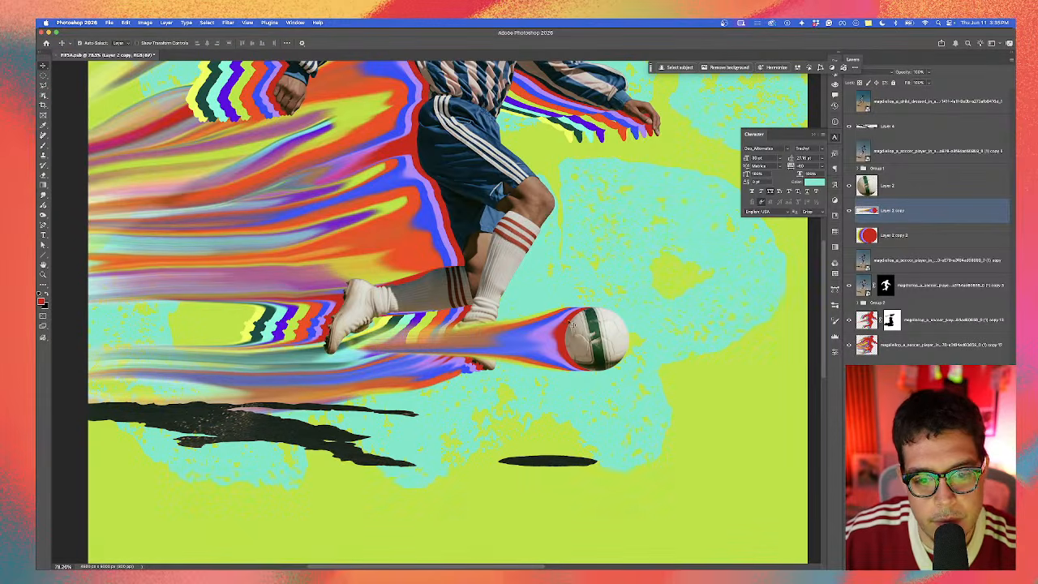
# Step: Warp the ball's smudged trail, pulling its upper edge right and slightly up toward the top of the ball
pyautogui.press('super+t')
pyautogui.rightClick(560, 313)
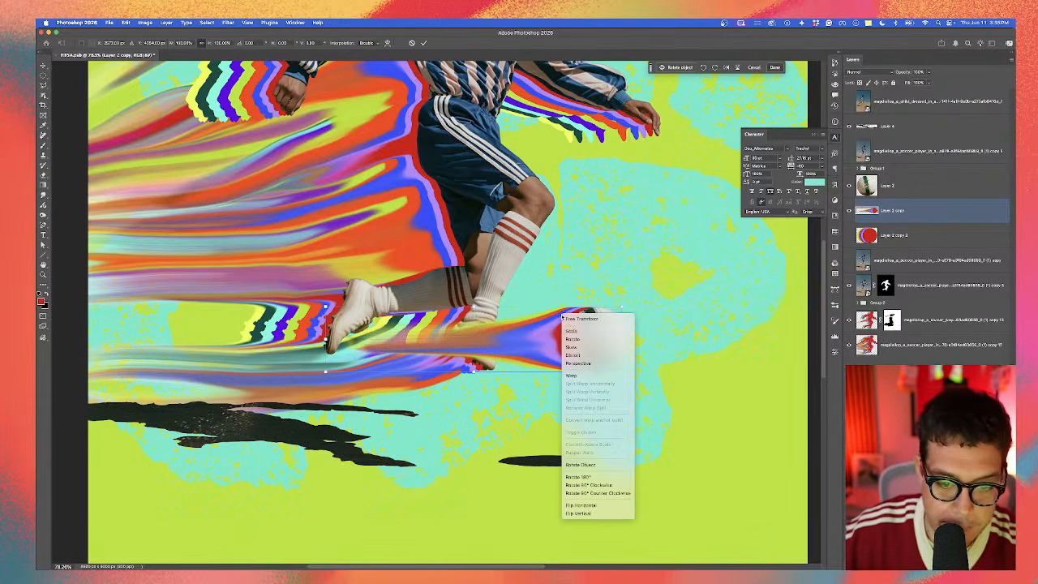
pyautogui.click(580, 374)
pyautogui.scroll(3, 567, 317)
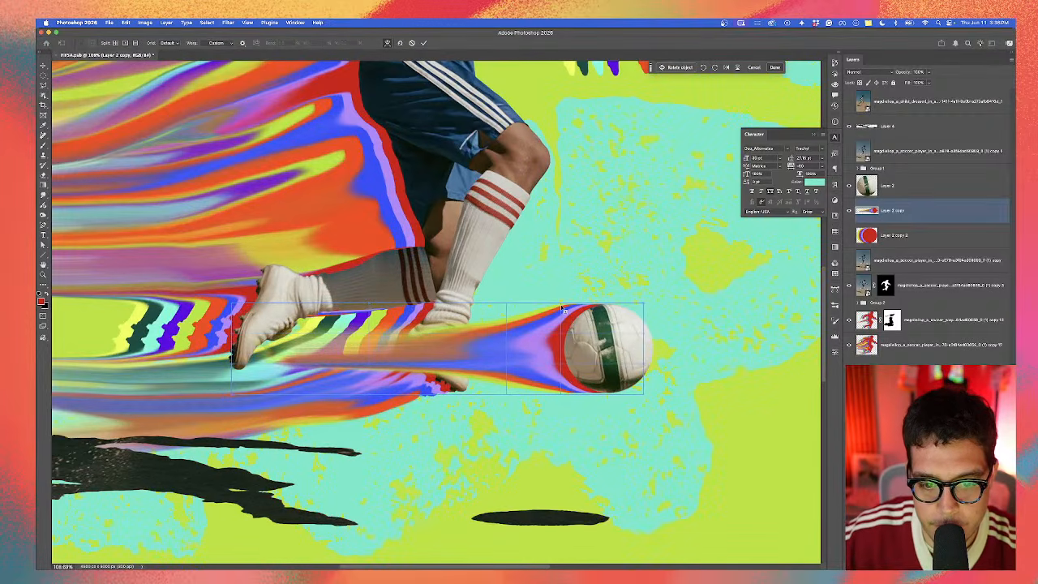
pyautogui.moveTo(563, 308); pyautogui.dragTo(599, 301)
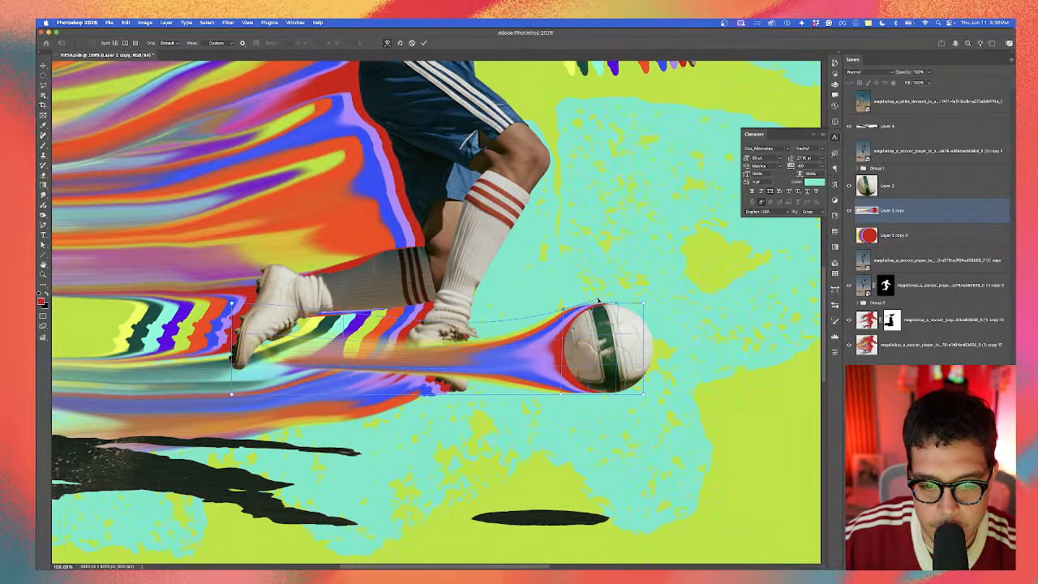
pyautogui.press('Return')
# Step: Select the ball and its smudged trail layers together and move them beneath the masked player layer
pyautogui.keyDown('super'); pyautogui.click(940, 134); pyautogui.keyUp('super')
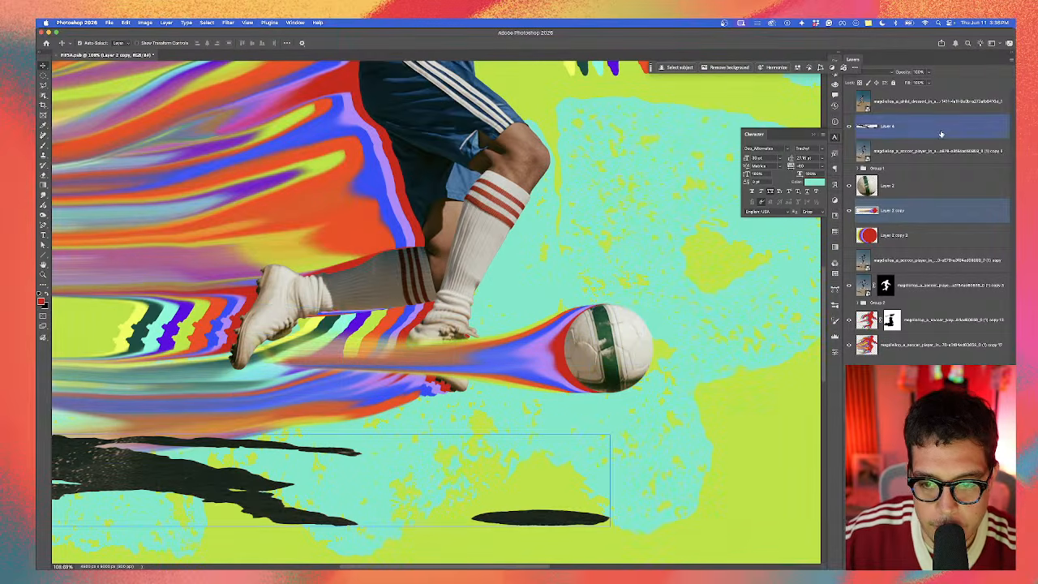
pyautogui.click(924, 215)
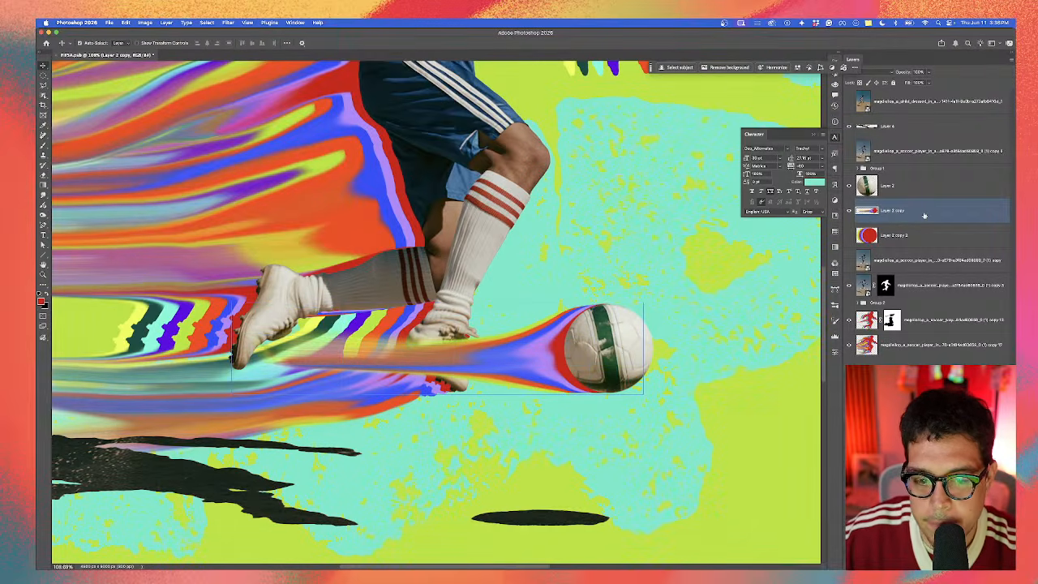
pyautogui.keyDown('shift'); pyautogui.click(916, 192); pyautogui.keyUp('shift')
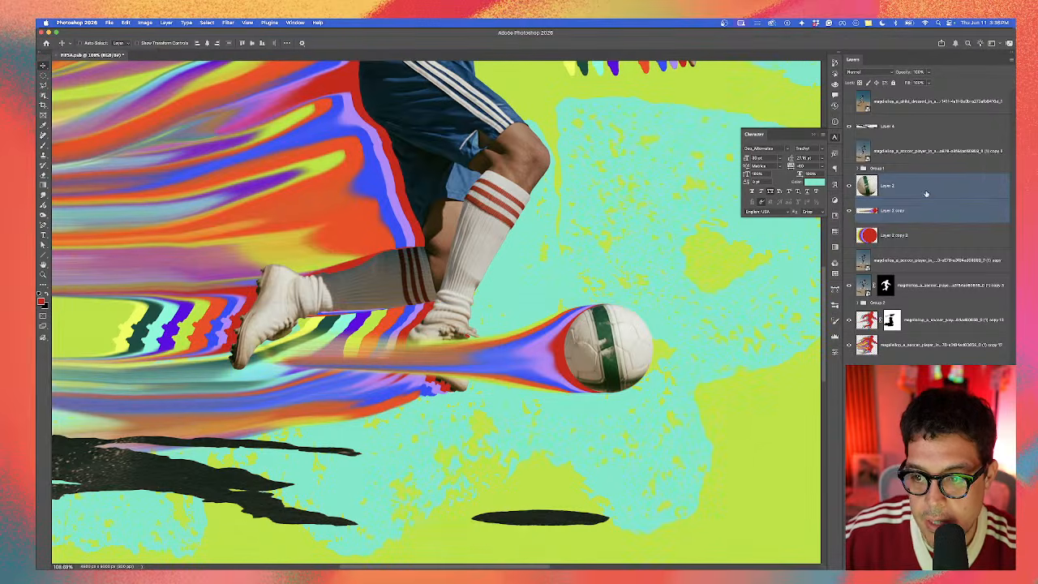
pyautogui.moveTo(917, 193); pyautogui.dragTo(940, 299)
pyautogui.scroll(-5, 539, 263)
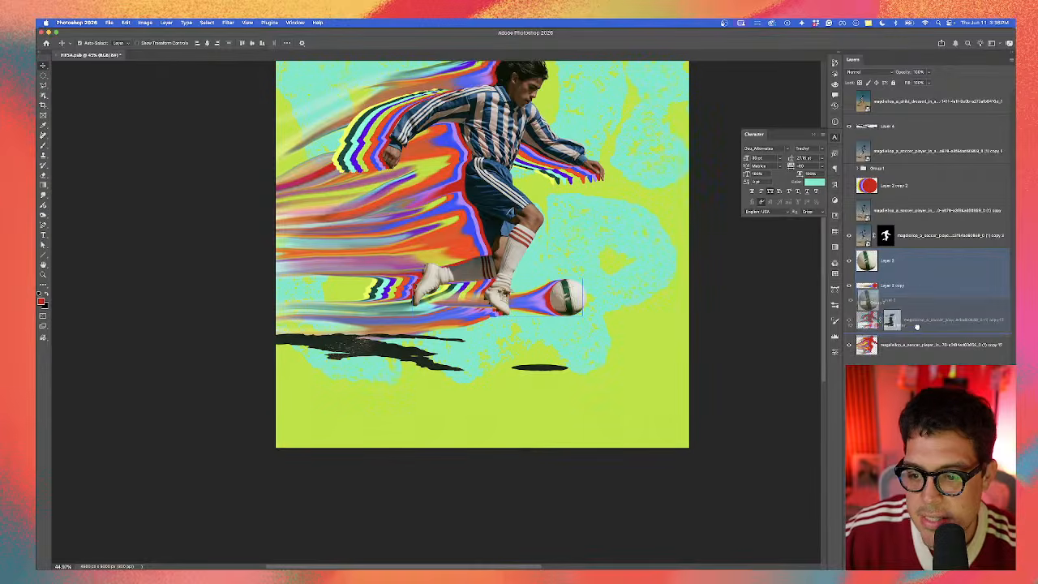
# Step: Move the ball's smudged trail layer beneath the player's stripe layers in the layer stack
pyautogui.click(940, 294)
pyautogui.moveTo(933, 295); pyautogui.dragTo(919, 354)
pyautogui.scroll(-1, 579, 281)
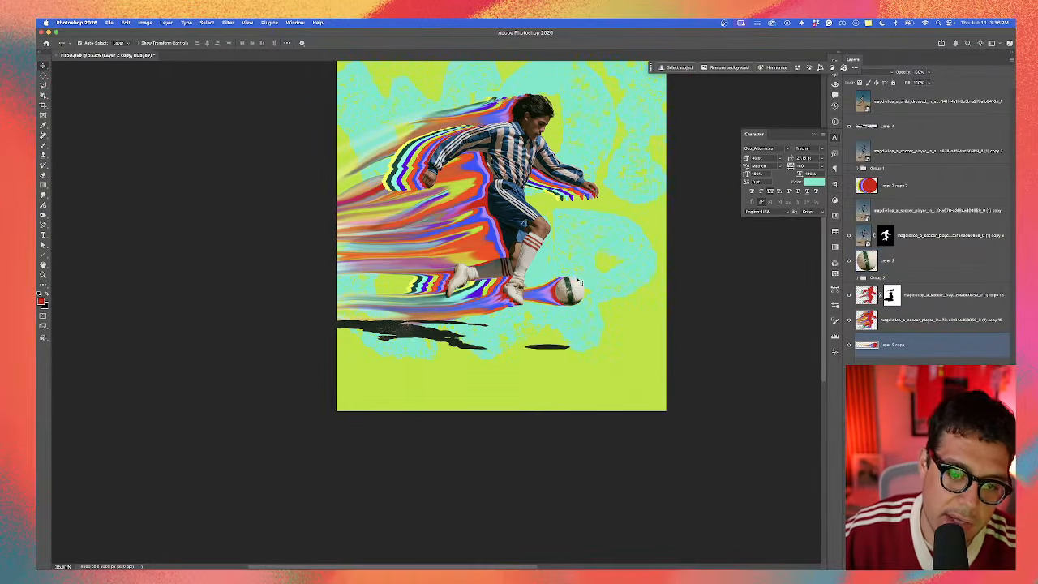
pyautogui.click(541, 299)
pyautogui.moveTo(541, 299); pyautogui.dragTo(544, 330)
pyautogui.press('super+z')
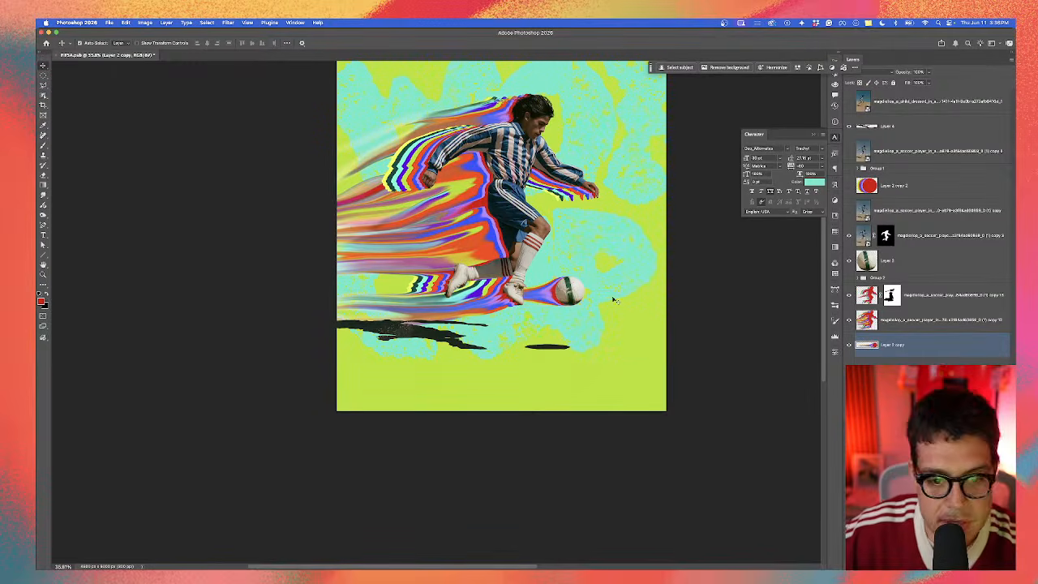
pyautogui.scroll(-1, 568, 319)
pyautogui.scroll(2, 567, 319)
pyautogui.scroll(1, 549, 312)
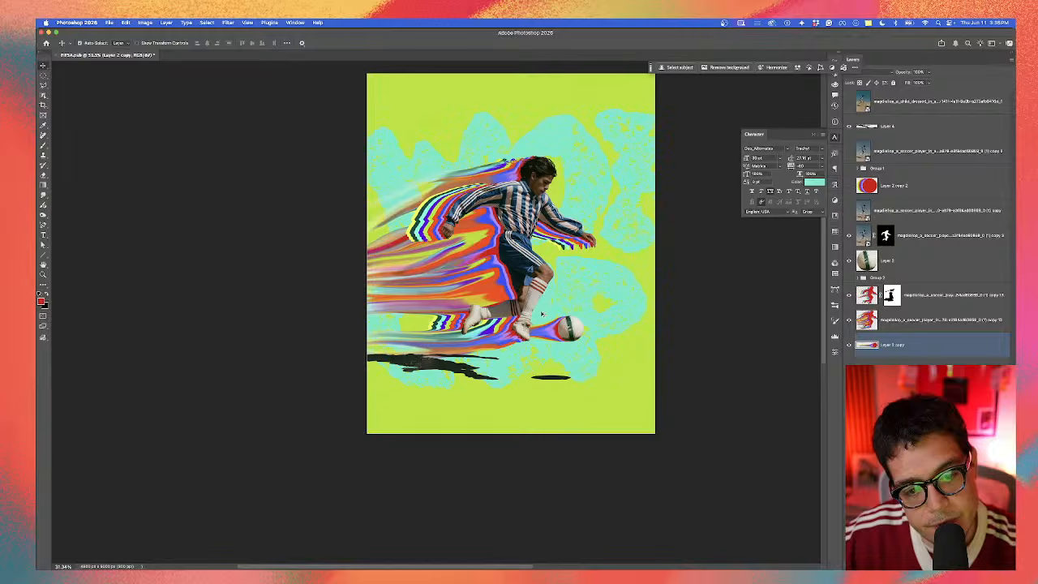
# Step: Try a black (000000) colour overlay on the poster's lime background layer
pyautogui.click(594, 256)
pyautogui.doubleClick(900, 422)
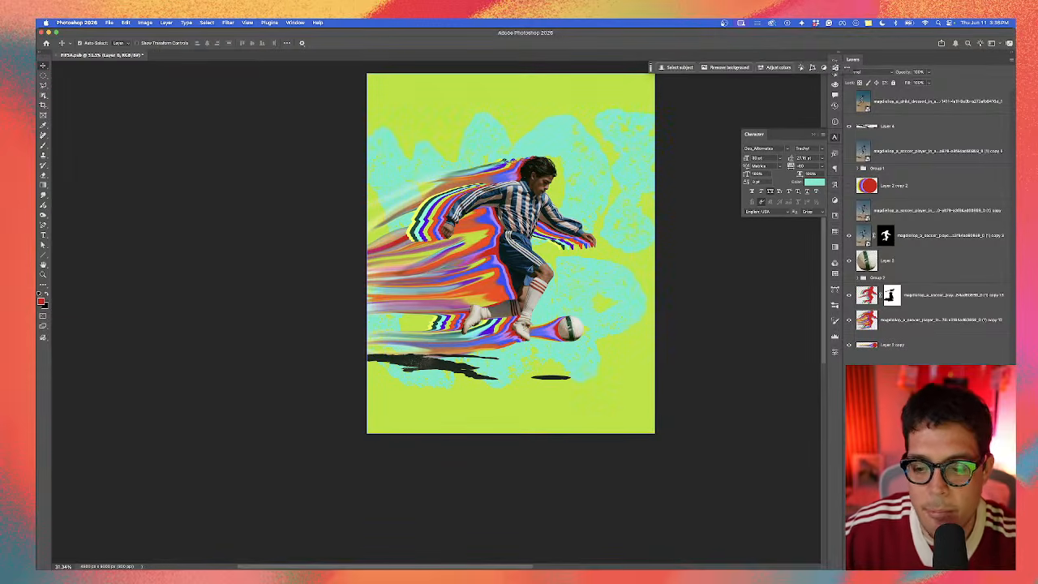
pyautogui.click(846, 322)
pyautogui.moveTo(681, 283); pyautogui.dragTo(644, 301)
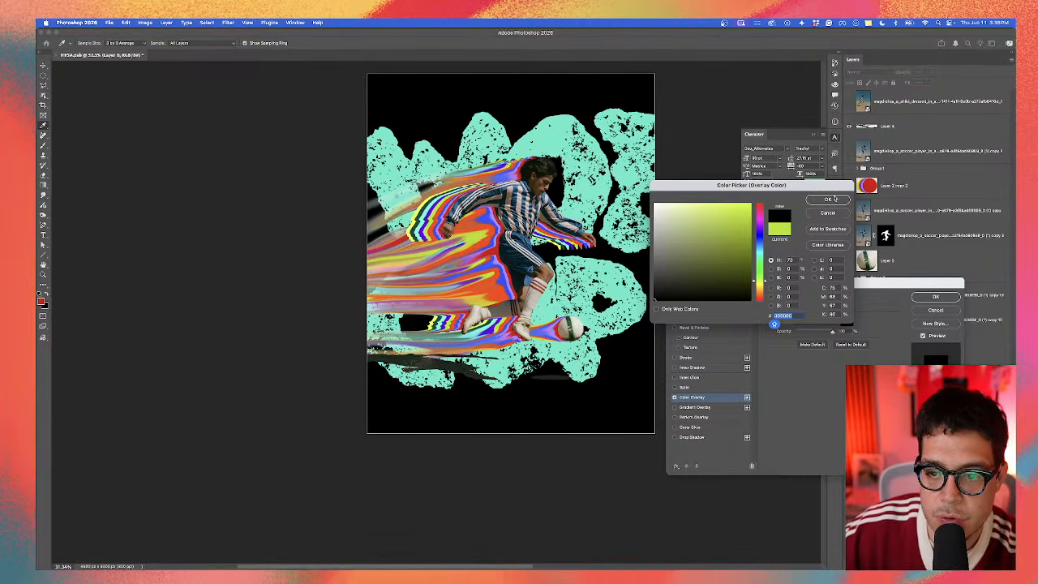
pyautogui.click(834, 198)
pyautogui.click(934, 297)
pyautogui.press('v')
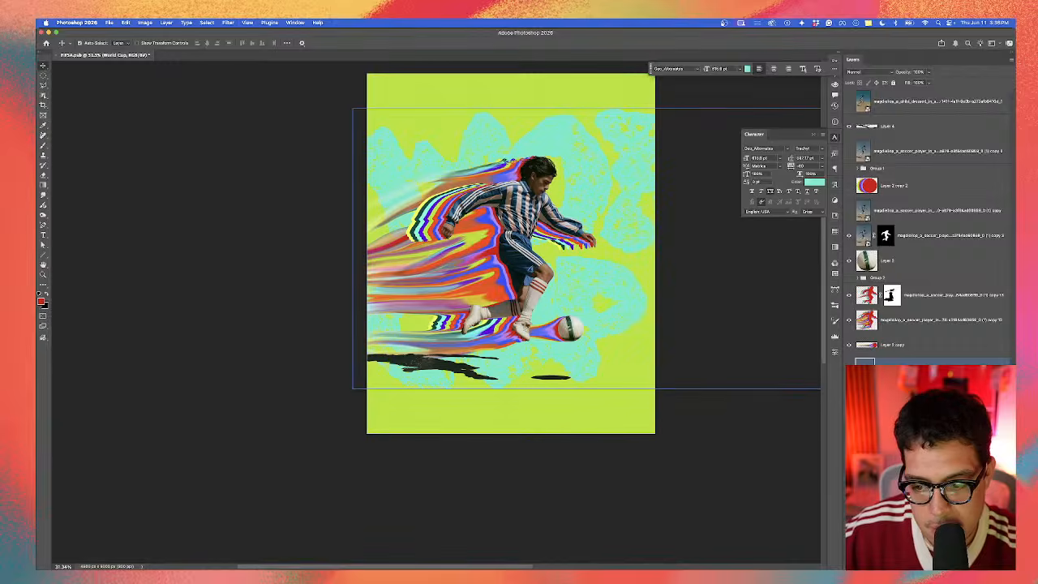
# Step: Try recolouring the large World Cup lettering from mint to dark grey
pyautogui.doubleClick(865, 362)
pyautogui.click(308, 43)
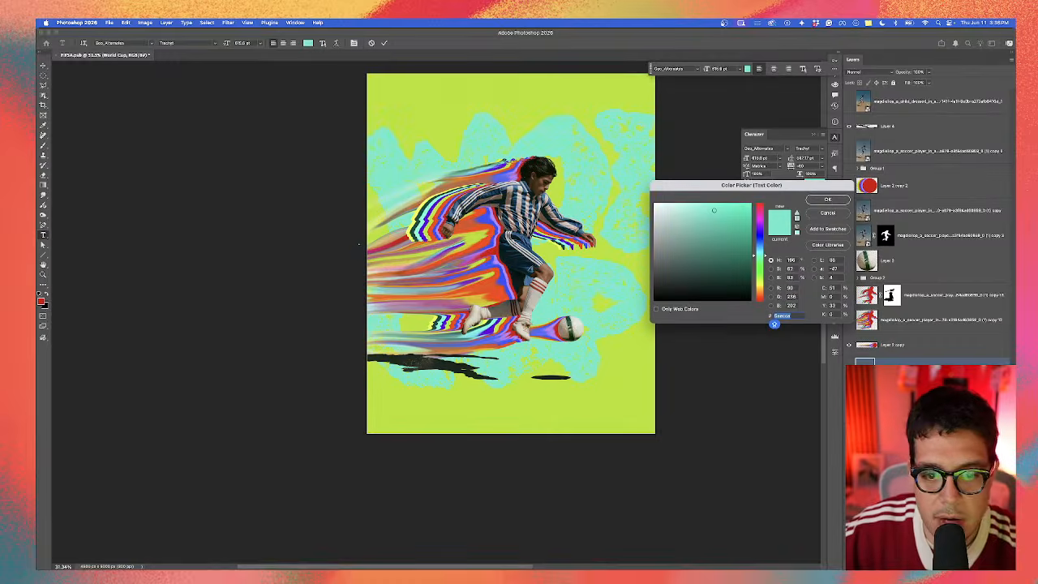
pyautogui.moveTo(659, 243)
pyautogui.mouseDown()
pyautogui.moveTo(655, 205)
pyautogui.moveTo(654, 267)
pyautogui.mouseUp()
pyautogui.click(827, 199)
pyautogui.click(900, 385)
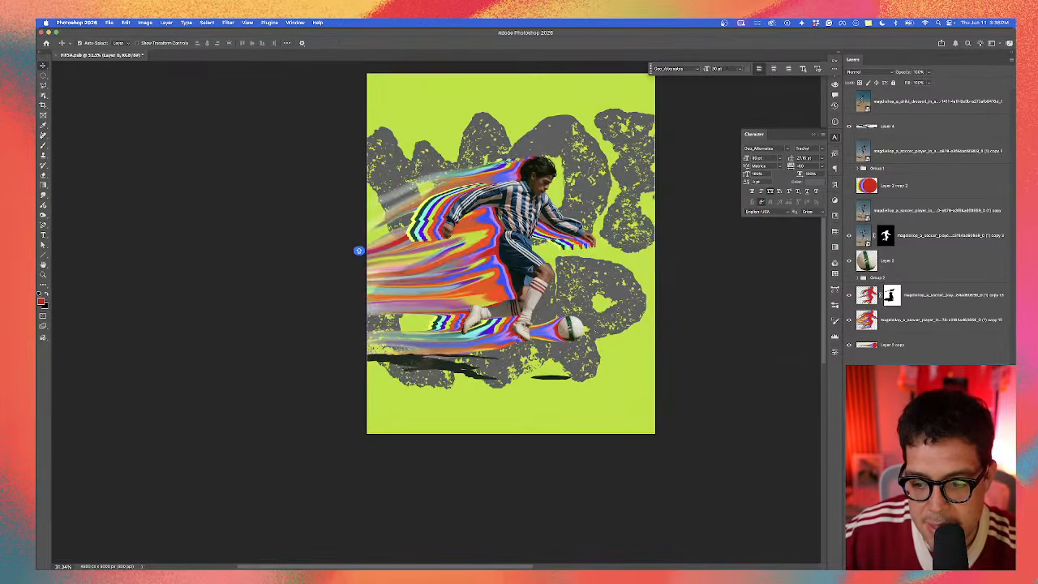
# Step: Preview the background overlay in black 000000 behind the grey lettering, cancel it and undo the lettering's recolour
pyautogui.doubleClick(900, 386)
pyautogui.click(847, 321)
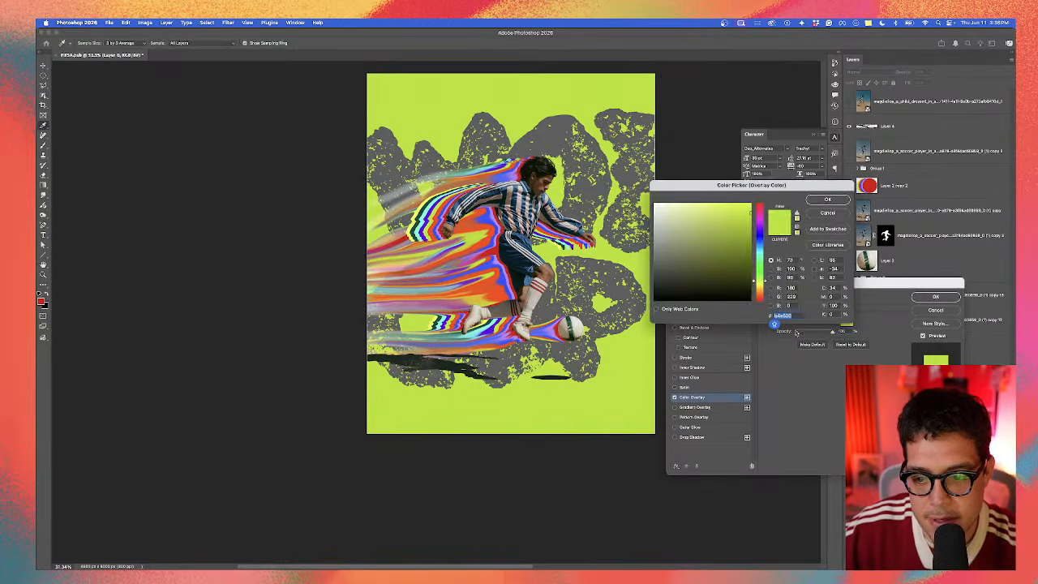
pyautogui.write('000000')
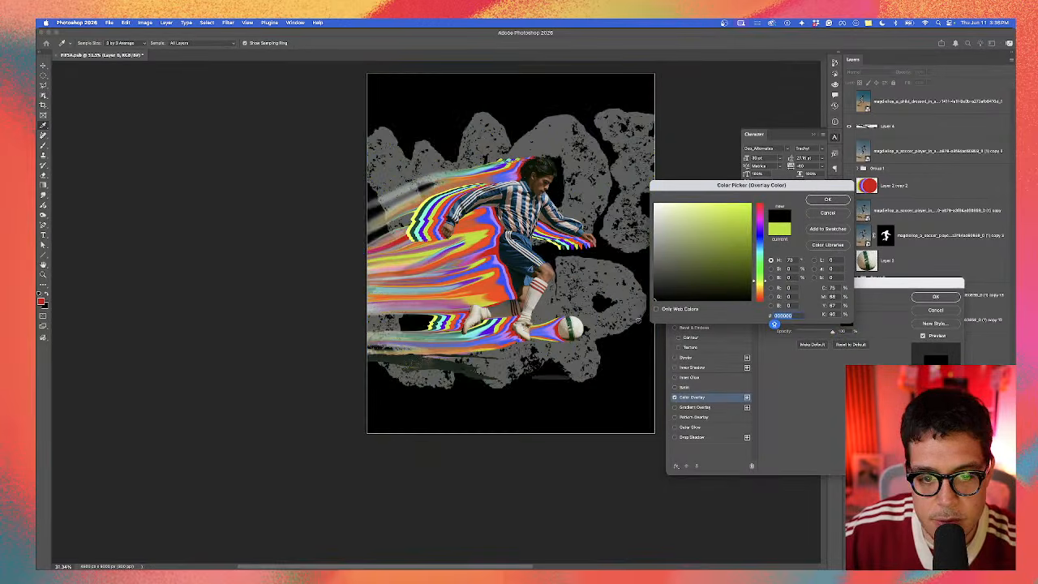
pyautogui.click(829, 199)
pyautogui.click(935, 310)
pyautogui.scroll(1, 574, 250)
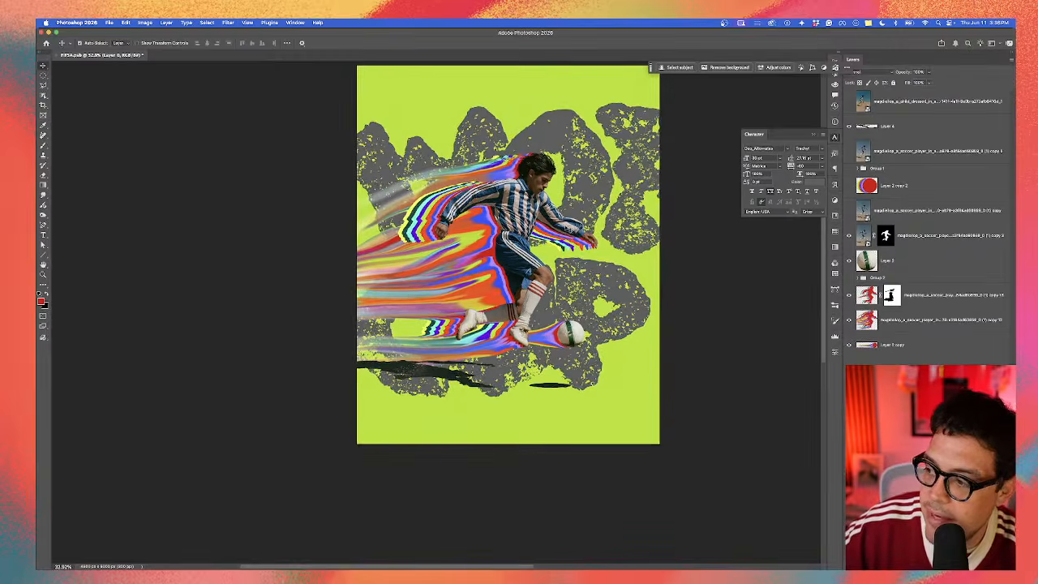
pyautogui.press('super+z')
pyautogui.moveTo(583, 245); pyautogui.dragTo(574, 263)
pyautogui.scroll(1, 582, 252)
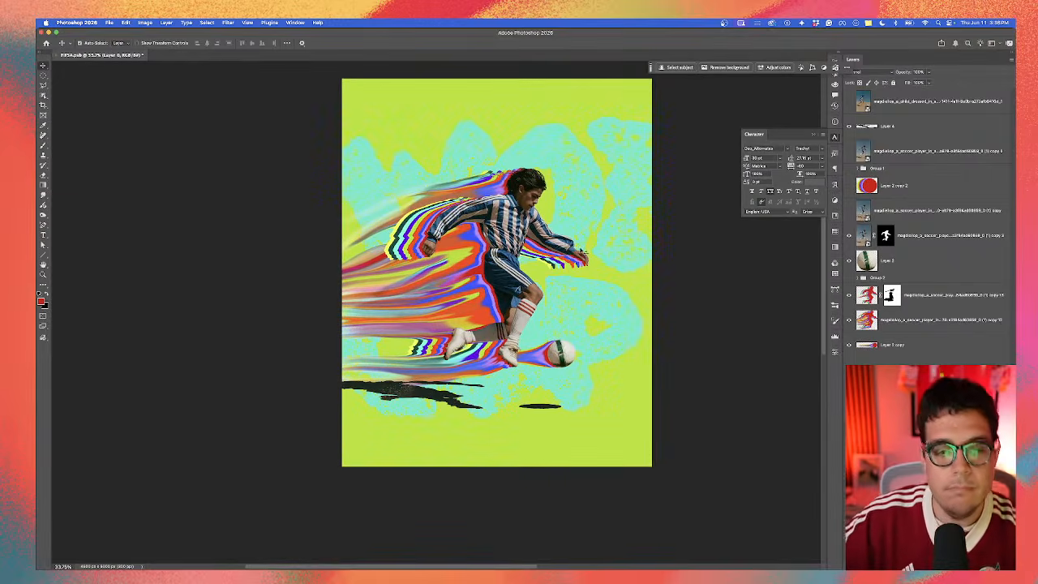
# Step: Group the player's stripe layers with the ball's trail layer and hide the group
pyautogui.moveTo(441, 254)
pyautogui.mouseDown()
pyautogui.moveTo(397, 308)
pyautogui.moveTo(262, 262)
pyautogui.moveTo(383, 266)
pyautogui.mouseUp()
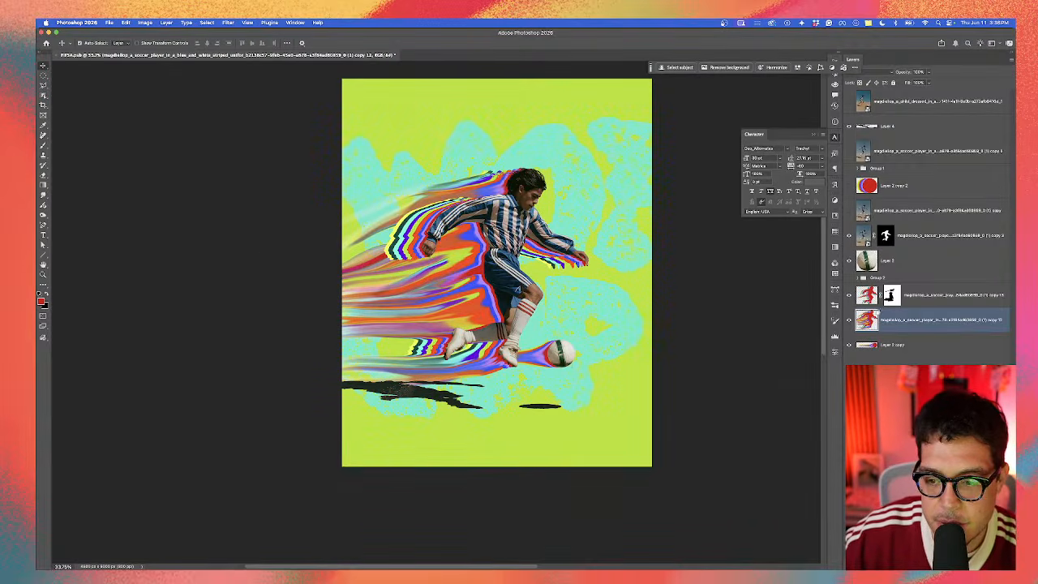
pyautogui.click(916, 296)
pyautogui.keyDown('shift'); pyautogui.click(915, 345); pyautogui.keyUp('shift')
pyautogui.press('super+g')
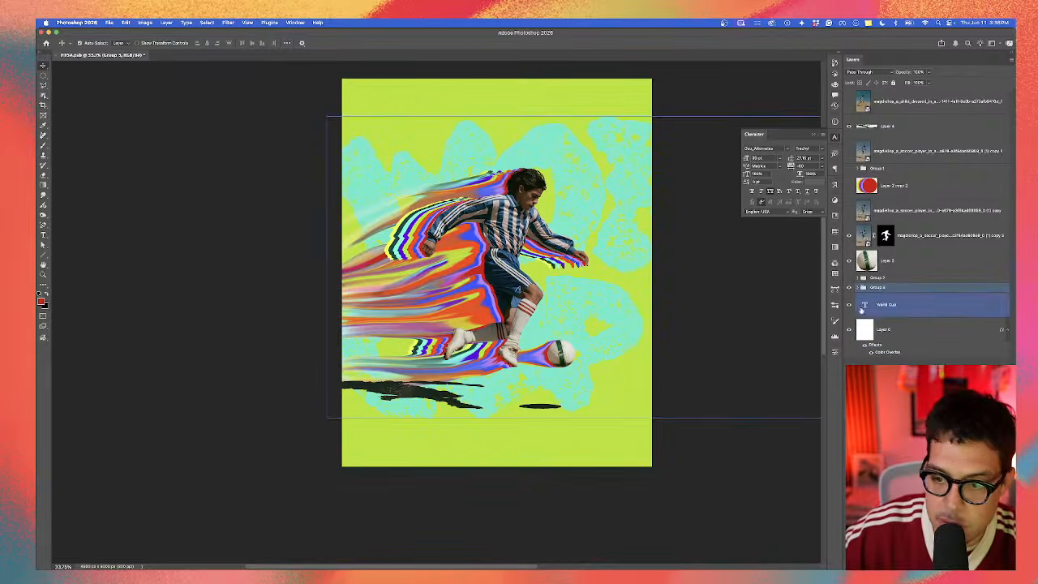
pyautogui.click(879, 287)
pyautogui.click(849, 287)
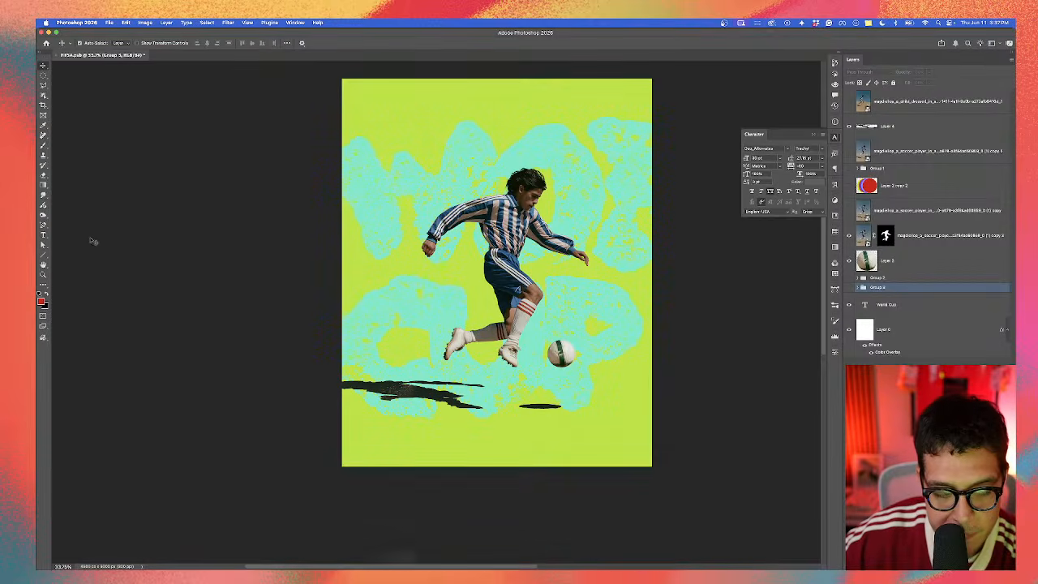
# Step: Add a paragraph text box across the poster's upper edge reading "FIFA WORLD CUP 2026" and "USA MX CAN" on two lines
pyautogui.click(43, 235)
pyautogui.moveTo(349, 93); pyautogui.dragTo(646, 130)
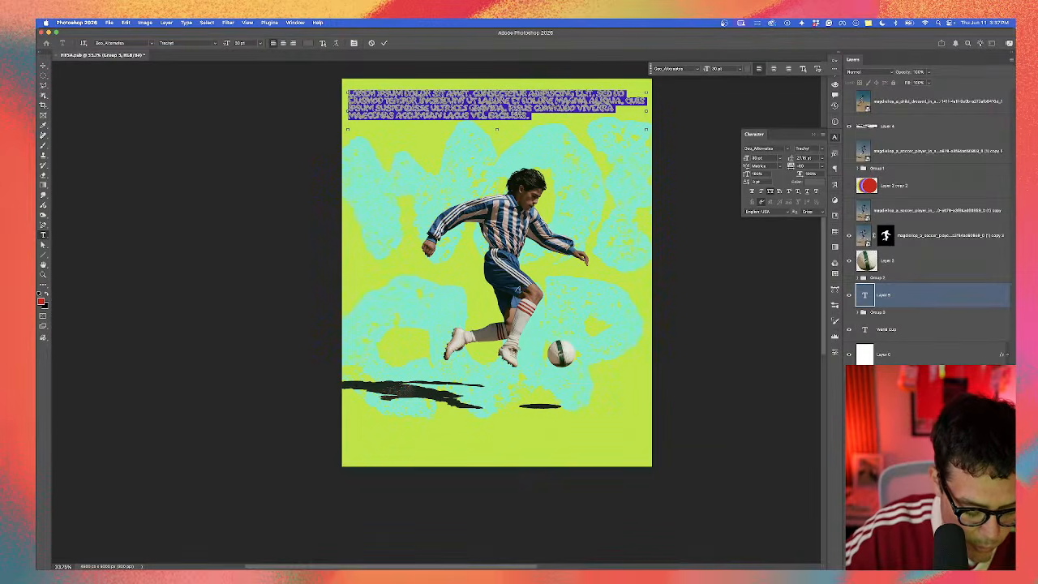
pyautogui.write('FIFA WORLD CUP 2026')
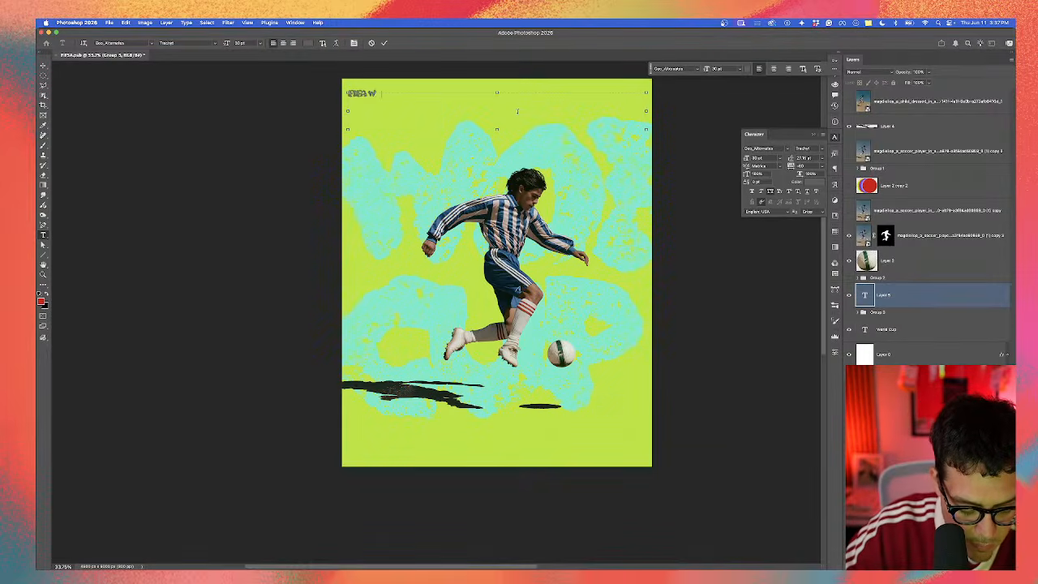
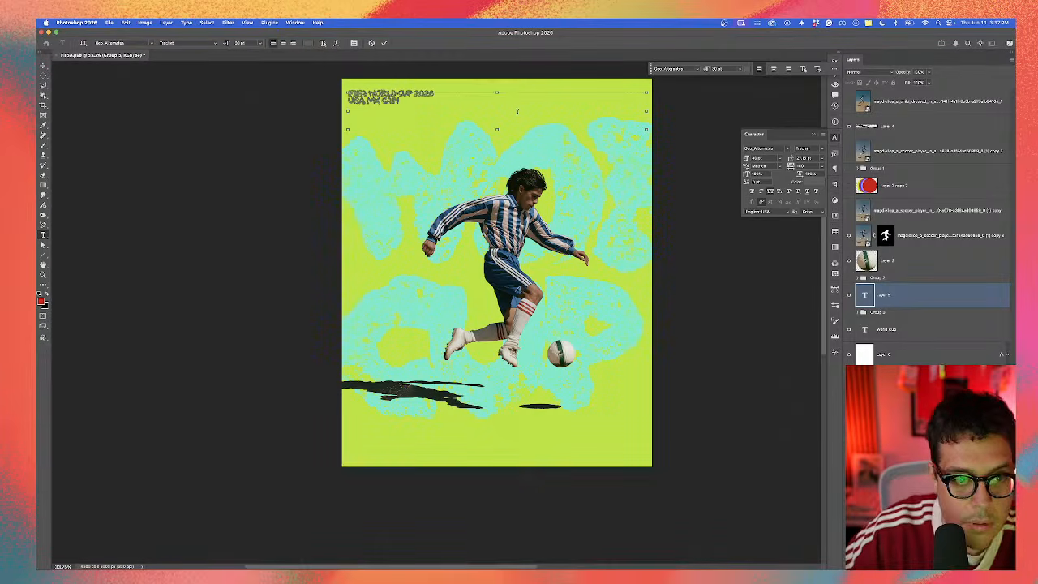
# Step: Set the two-line event text in Arial Bold and justify all its lines across the full text box
pyautogui.press('super+a')
pyautogui.click(113, 42)
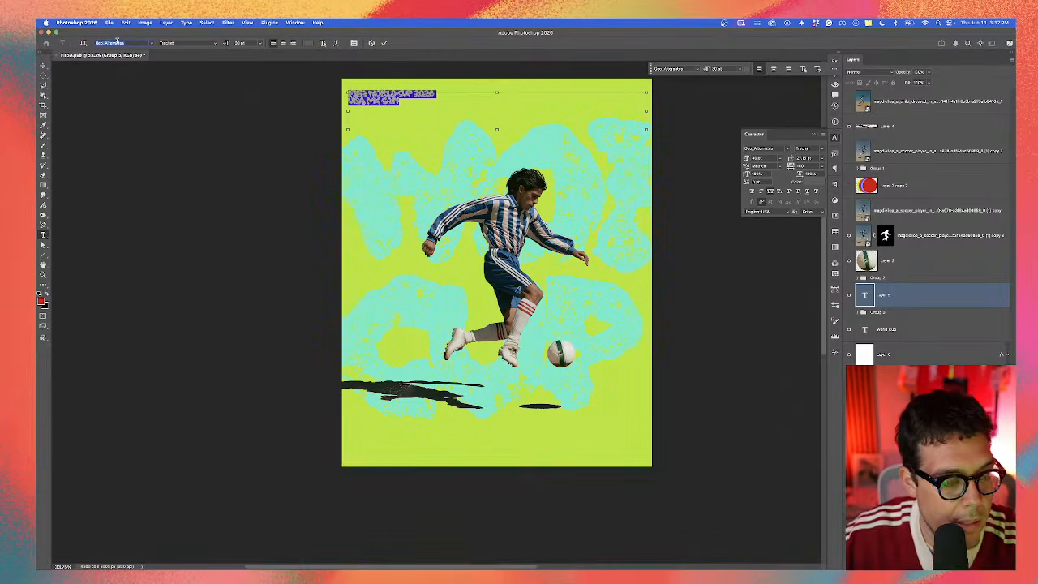
pyautogui.write('arial')
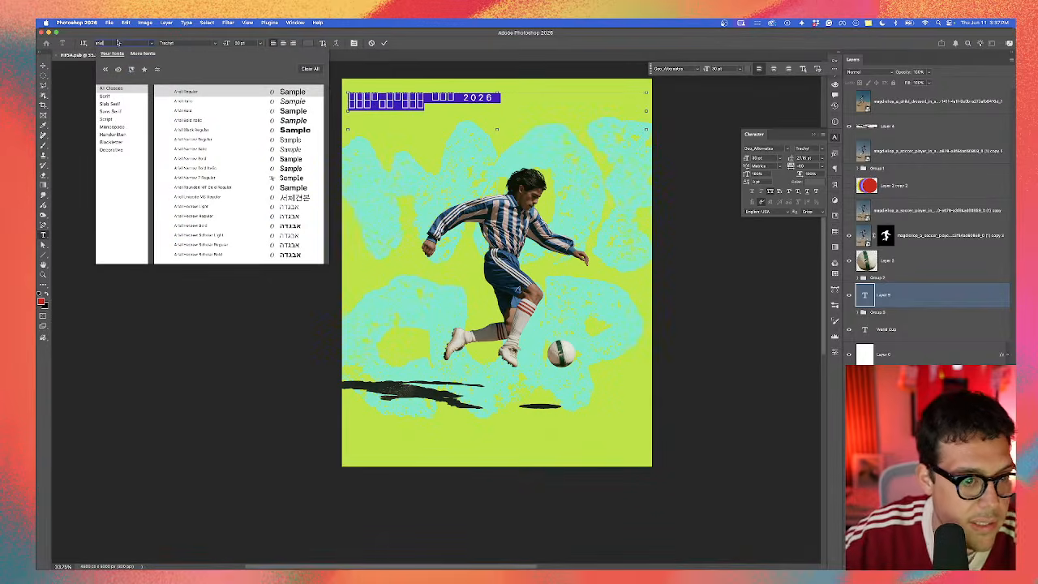
pyautogui.click(185, 110)
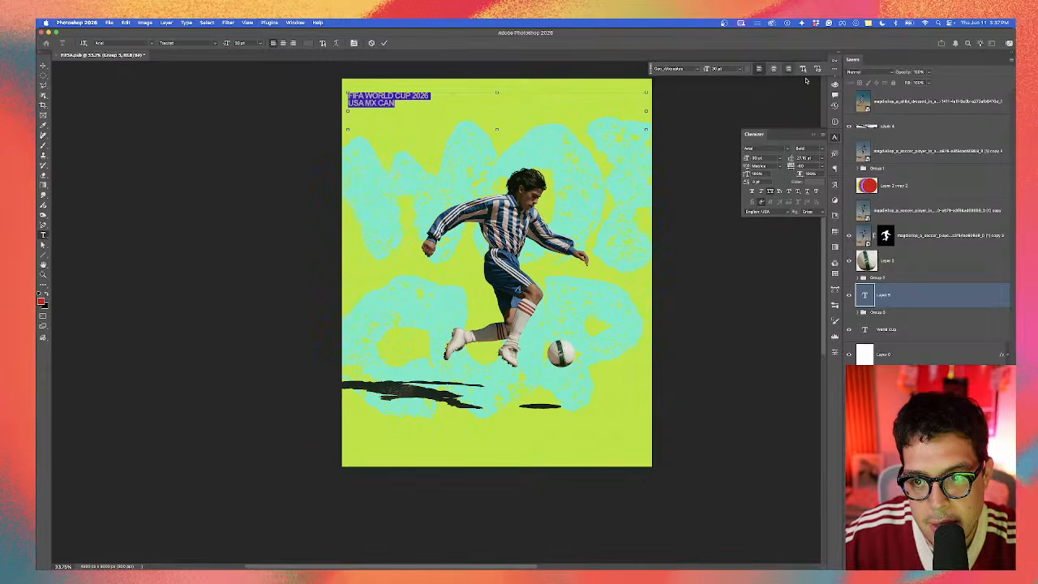
pyautogui.click(834, 167)
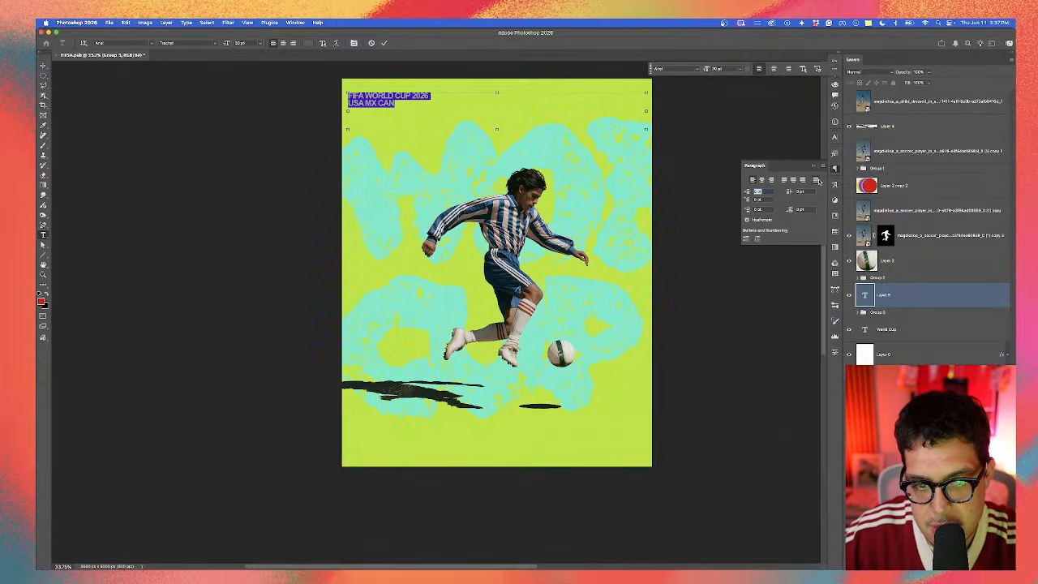
pyautogui.click(816, 180)
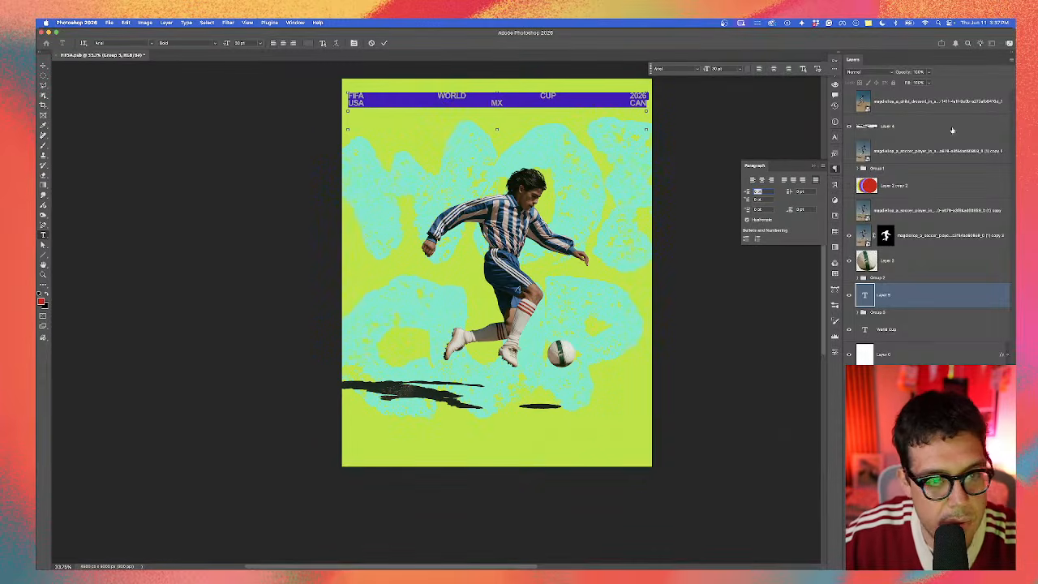
# Step: Increase the event text's line spacing and place a copy of the text block along the poster's lower edge
pyautogui.click(834, 137)
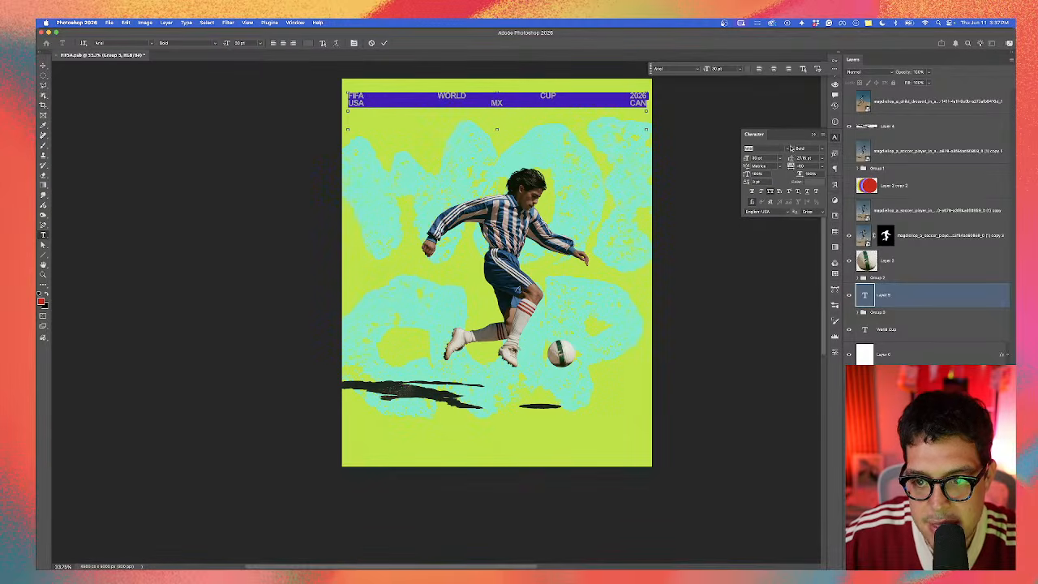
pyautogui.moveTo(792, 159); pyautogui.dragTo(803, 158)
pyautogui.click(42, 66)
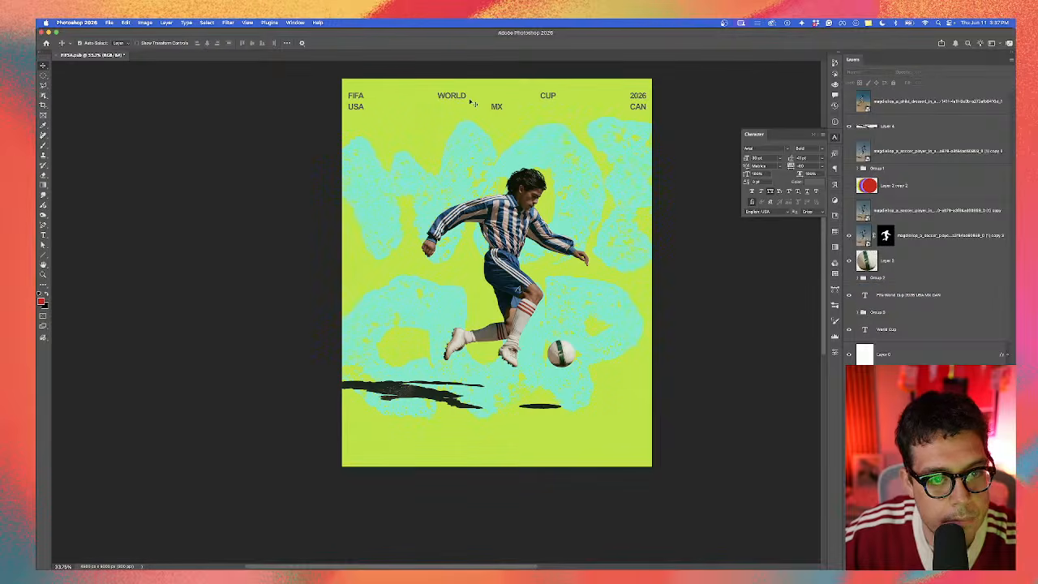
pyautogui.moveTo(503, 108); pyautogui.dragTo(517, 450)
pyautogui.scroll(5, 690, 384)
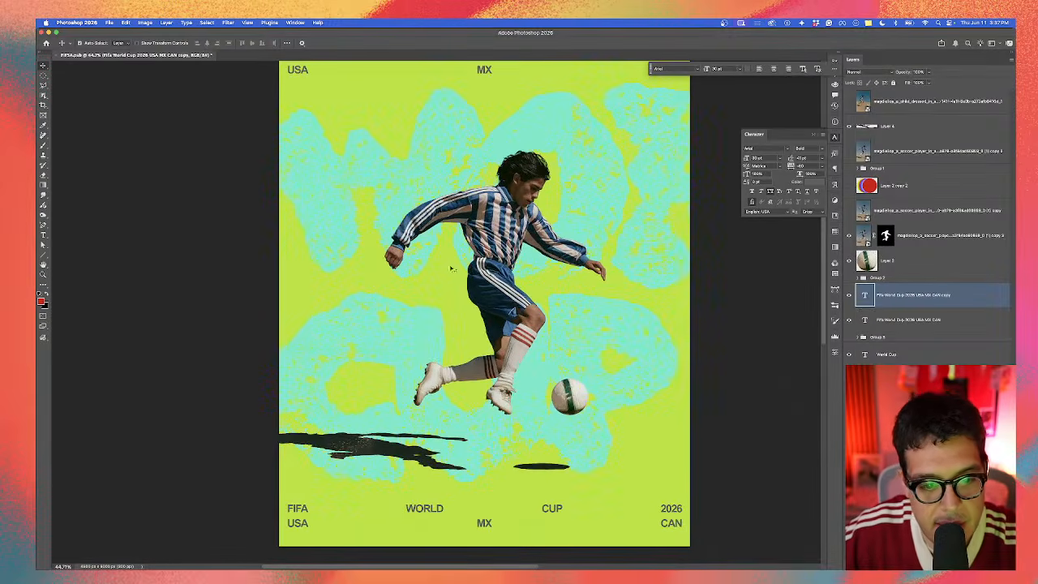
# Step: Shift the player and the ball slightly to the left on the poster
pyautogui.click(480, 271)
pyautogui.moveTo(496, 263); pyautogui.dragTo(476, 263)
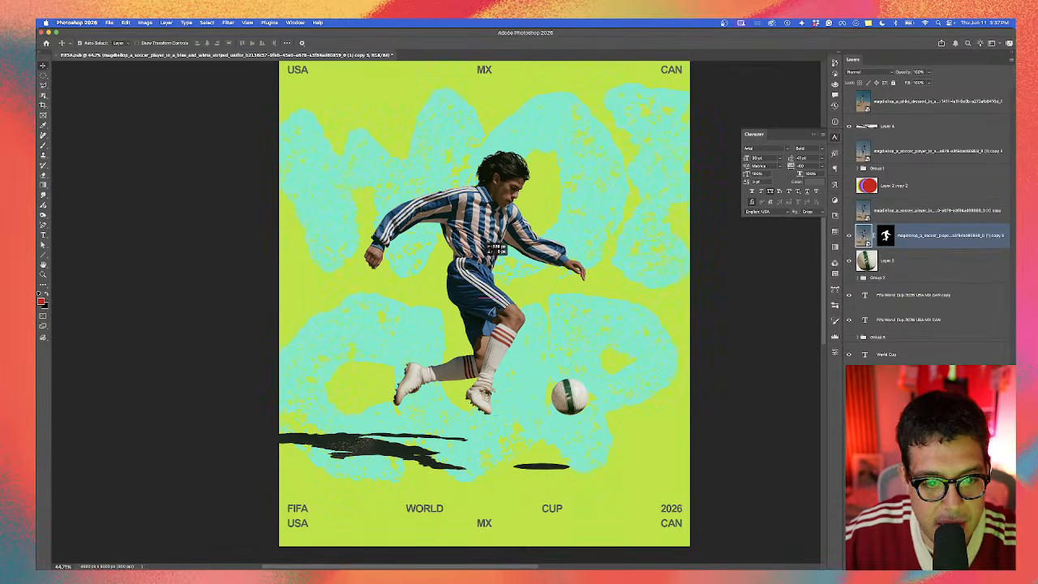
pyautogui.moveTo(570, 385); pyautogui.dragTo(554, 384)
pyautogui.scroll(-1, 555, 384)
pyautogui.scroll(-4, 549, 386)
pyautogui.scroll(7, 532, 372)
pyautogui.scroll(2, 521, 362)
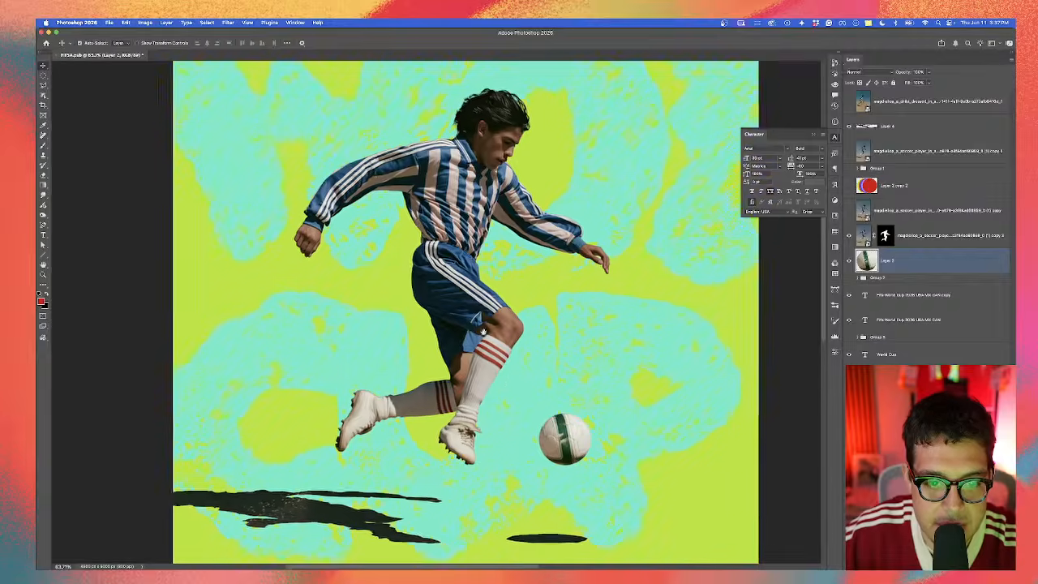
# Step: Create a new empty layer above the masked player and clip it to the player layer
pyautogui.scroll(-1, 502, 332)
pyautogui.click(484, 333)
pyautogui.press('alt+shift+super+n')
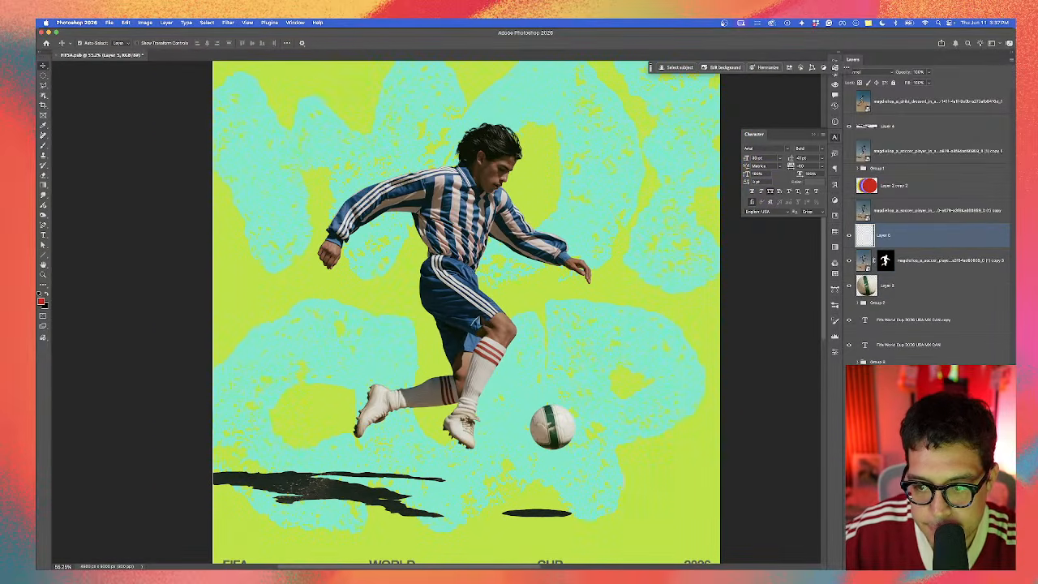
pyautogui.keyDown('alt'); pyautogui.click(938, 244); pyautogui.keyUp('alt')
pyautogui.scroll(-2, 380, 294)
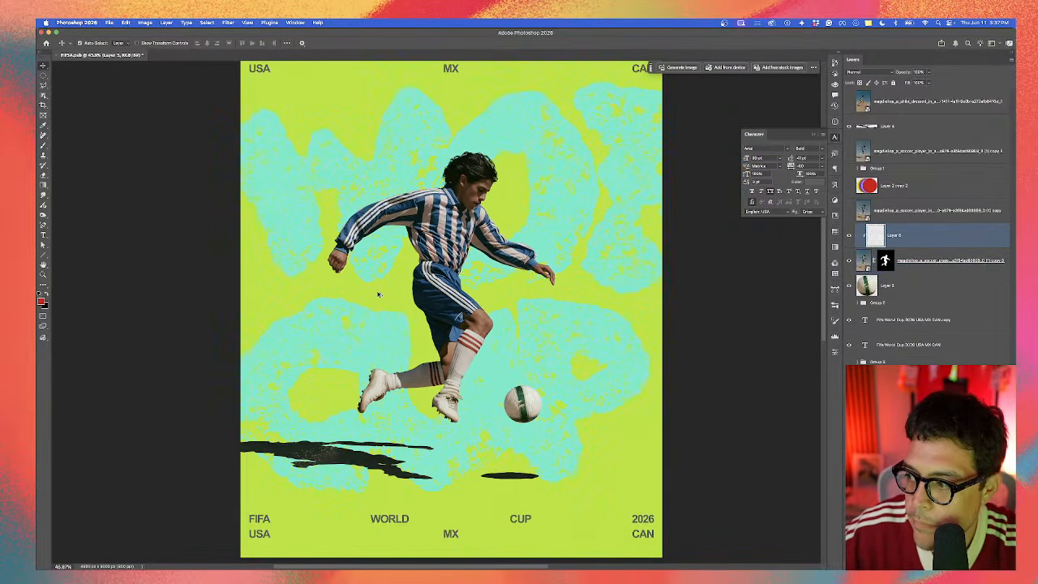
pyautogui.moveTo(384, 274); pyautogui.dragTo(353, 288)
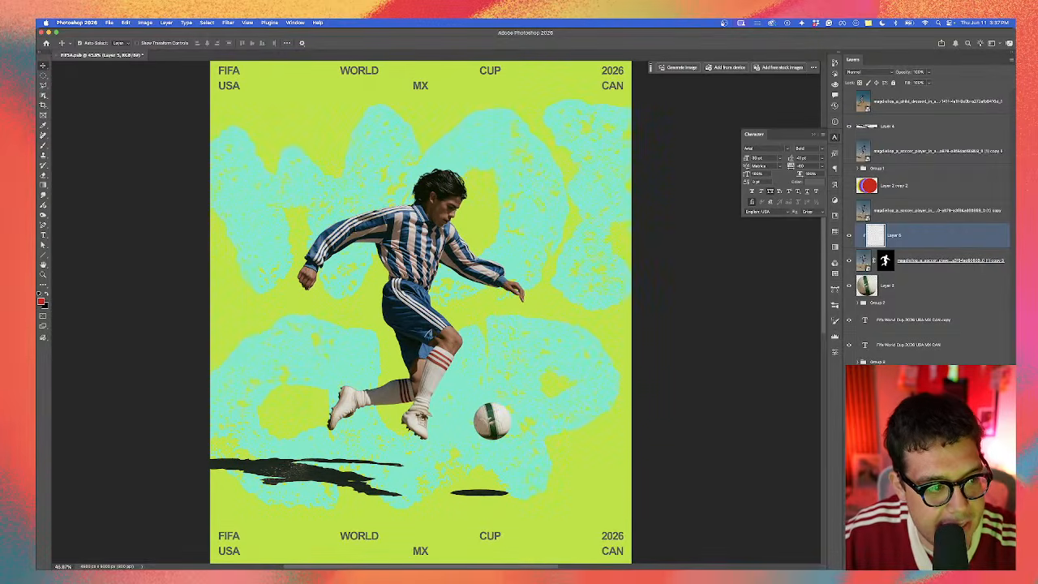
# Step: Sample the purple from the coloured circles artwork and brush it over the player's legs and shorts on the clipped layer
pyautogui.click(44, 144)
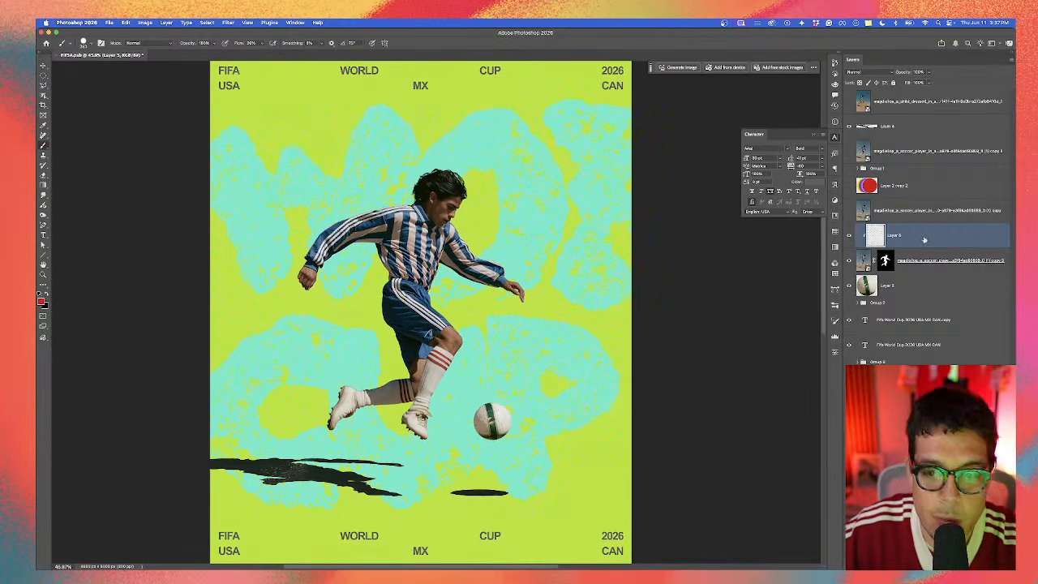
pyautogui.click(849, 185)
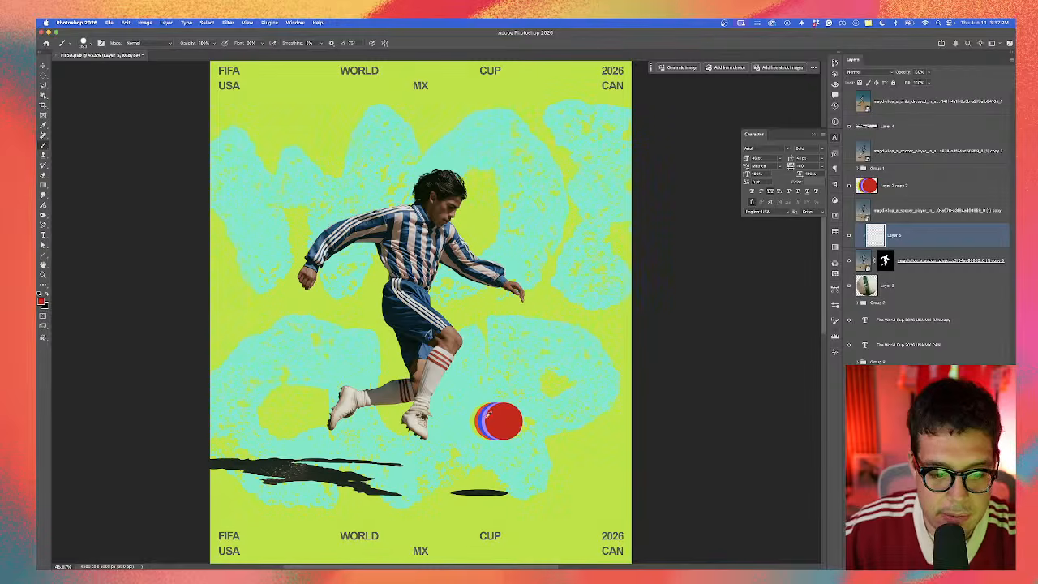
pyautogui.keyDown('alt'); pyautogui.click(484, 419); pyautogui.keyUp('alt')
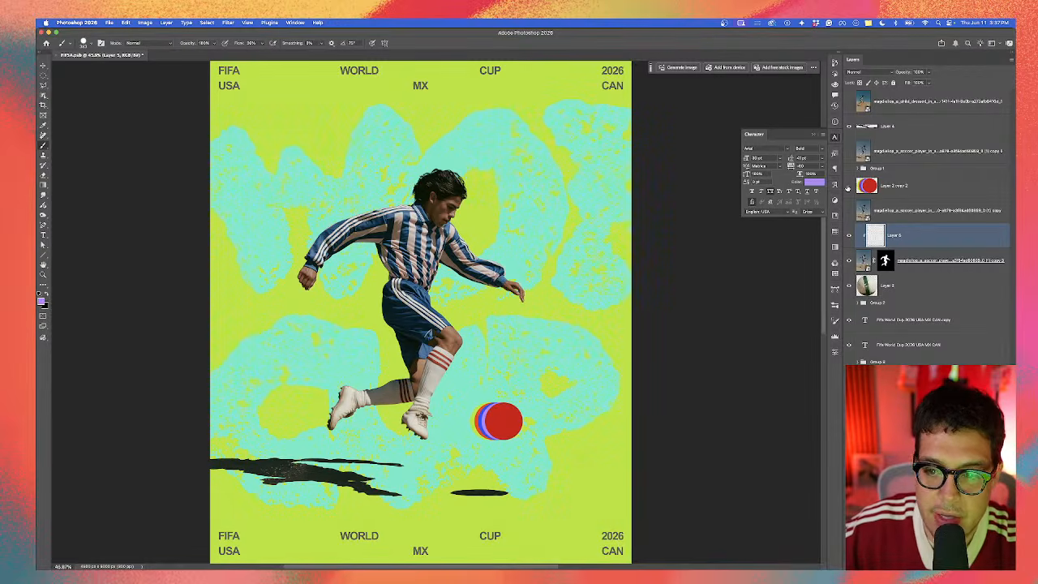
pyautogui.click(848, 185)
pyautogui.press(']')
pyautogui.press(']')
pyautogui.press(']')
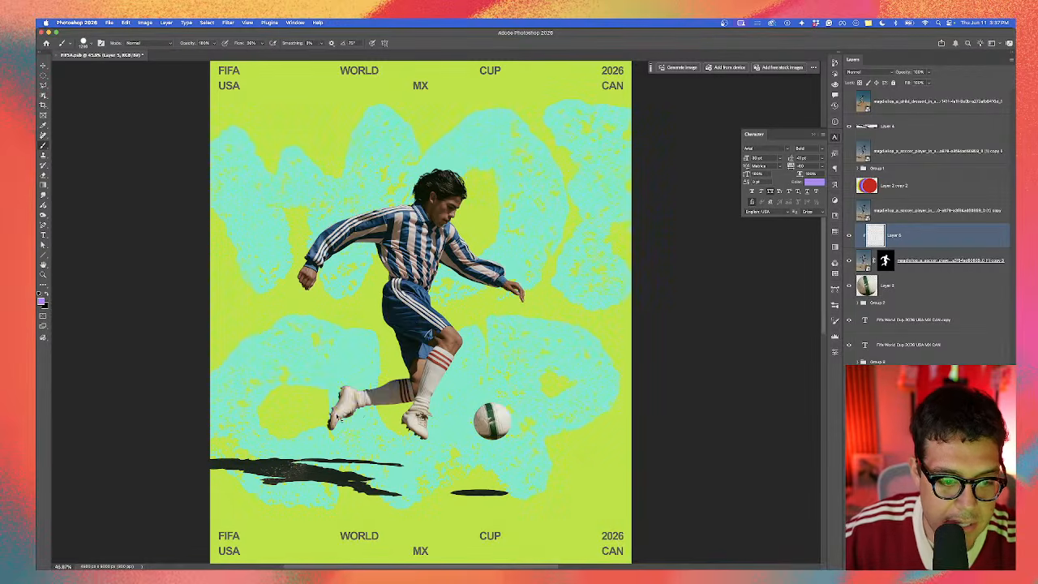
pyautogui.moveTo(406, 452); pyautogui.dragTo(369, 357)
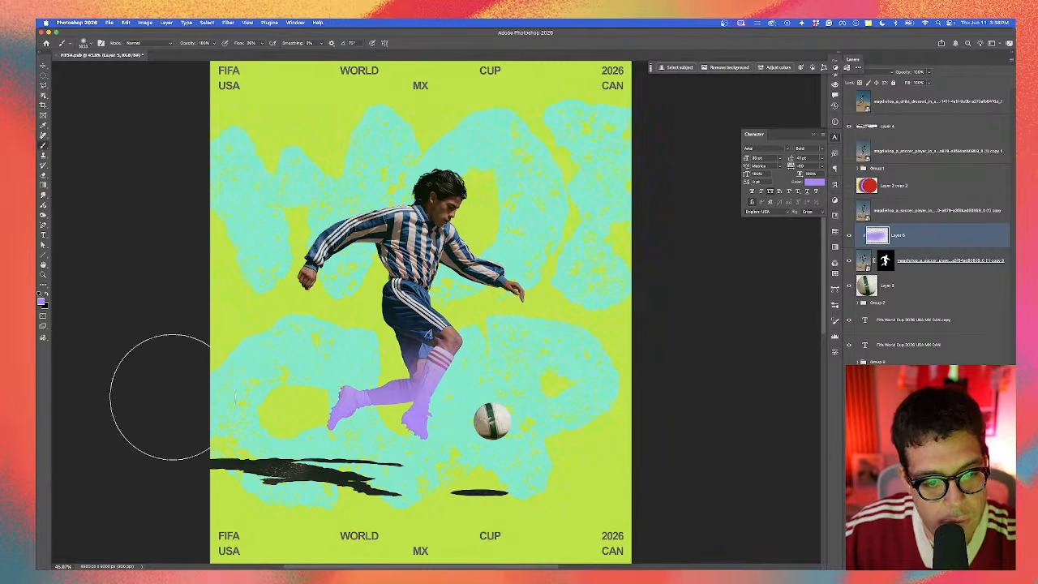
pyautogui.moveTo(172, 397)
pyautogui.mouseDown()
pyautogui.moveTo(609, 431)
pyautogui.moveTo(464, 388)
pyautogui.moveTo(319, 382)
pyautogui.moveTo(617, 387)
pyautogui.mouseUp()
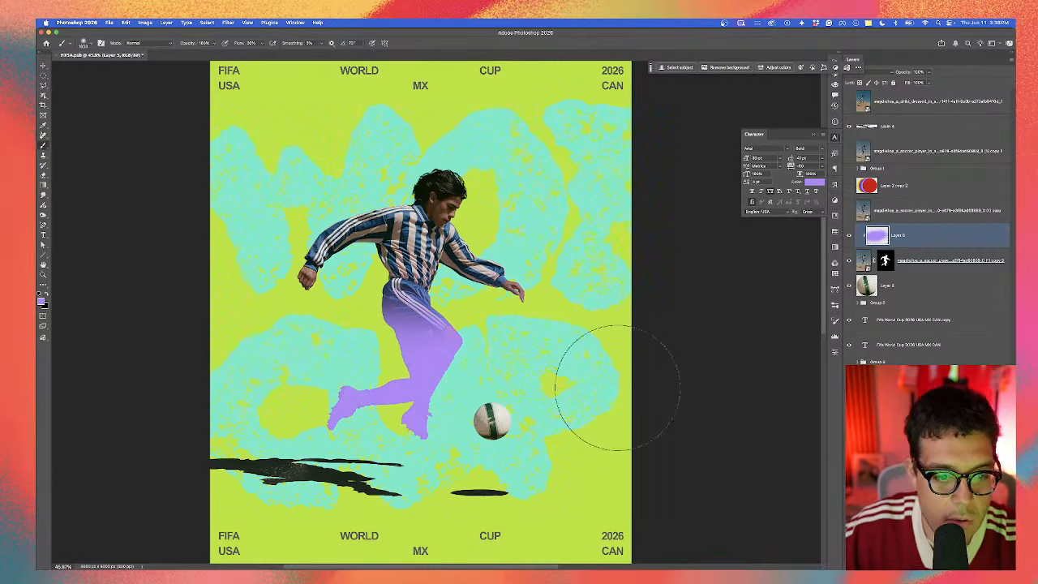
pyautogui.scroll(-1, 416, 421)
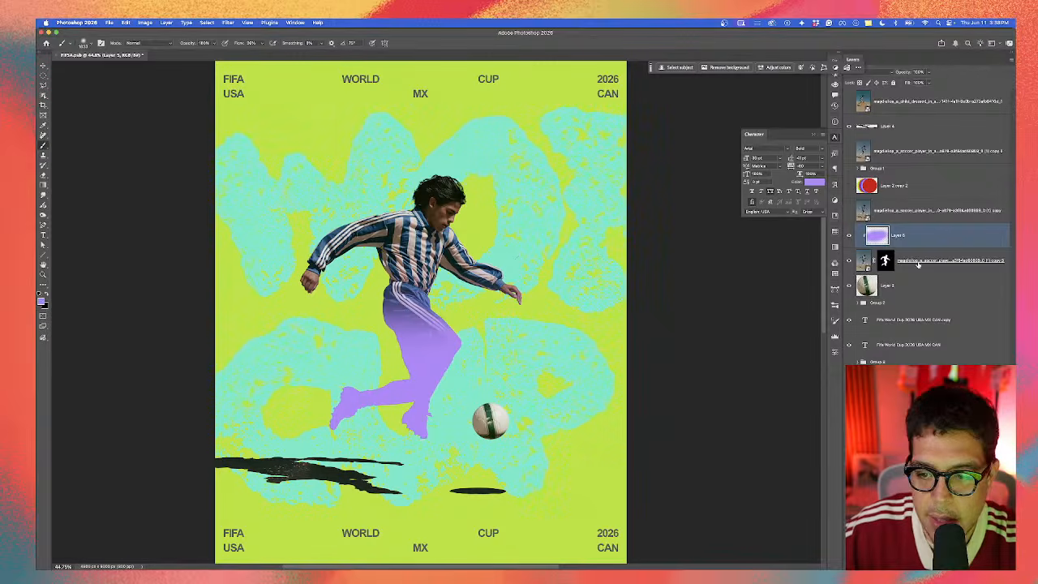
# Step: Duplicate the masked player above the purple paint layer and merge the copy with a new empty layer
pyautogui.click(913, 219)
pyautogui.keyDown('alt'); pyautogui.moveTo(924, 257); pyautogui.dragTo(933, 230); pyautogui.keyUp('alt')
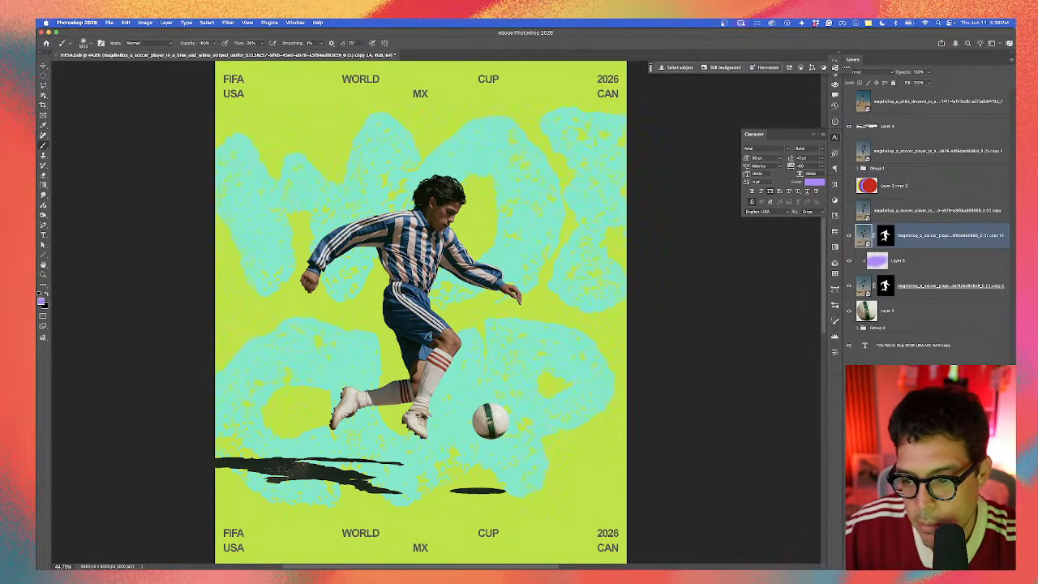
pyautogui.moveTo(886, 235); pyautogui.dragTo(1002, 557)
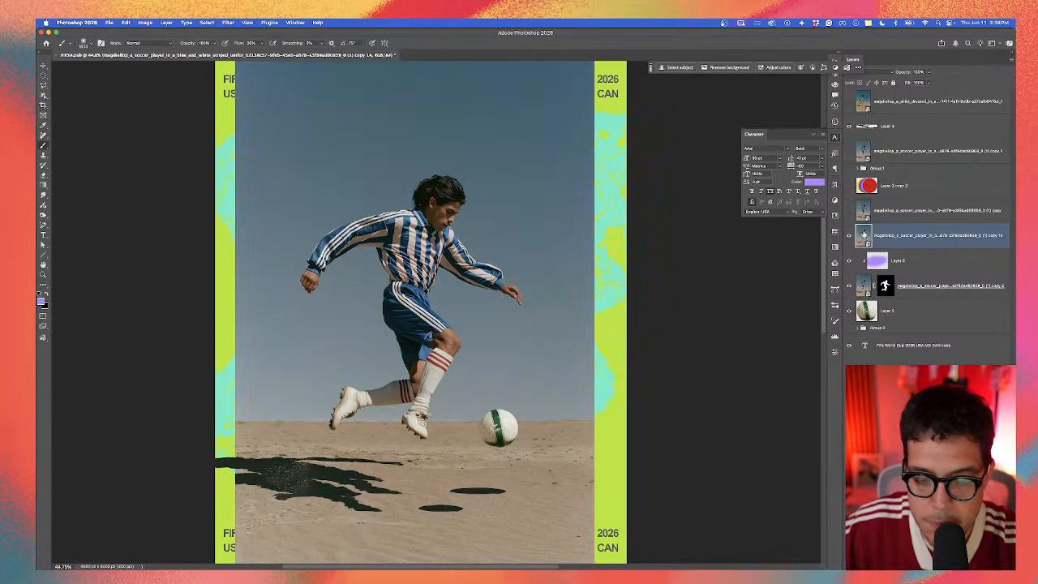
pyautogui.press('super+shift+z')
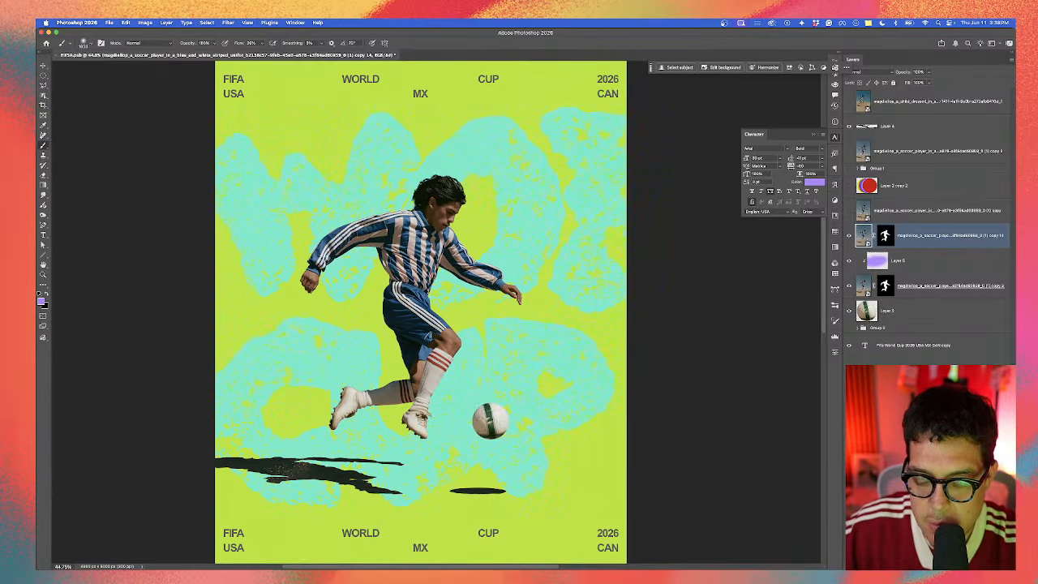
pyautogui.press('super+shift+alt+n')
pyautogui.keyDown('shift'); pyautogui.click(931, 257); pyautogui.keyUp('shift')
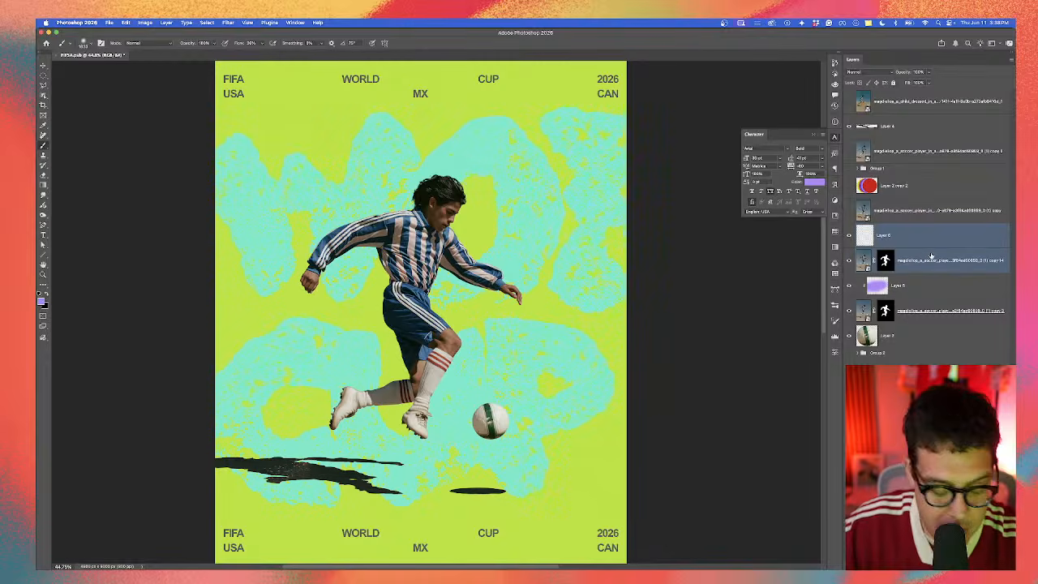
pyautogui.press('super+e')
# Step: Select the blue areas of the player's kit with Color Range, sampling the jersey at a fuzziness of 121
pyautogui.scroll(3, 491, 278)
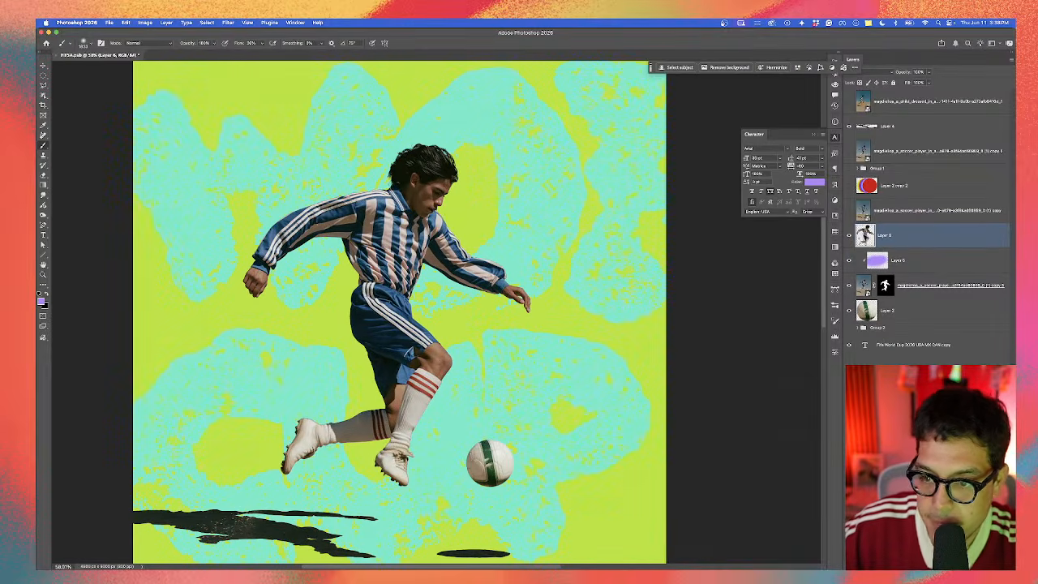
pyautogui.click(228, 21)
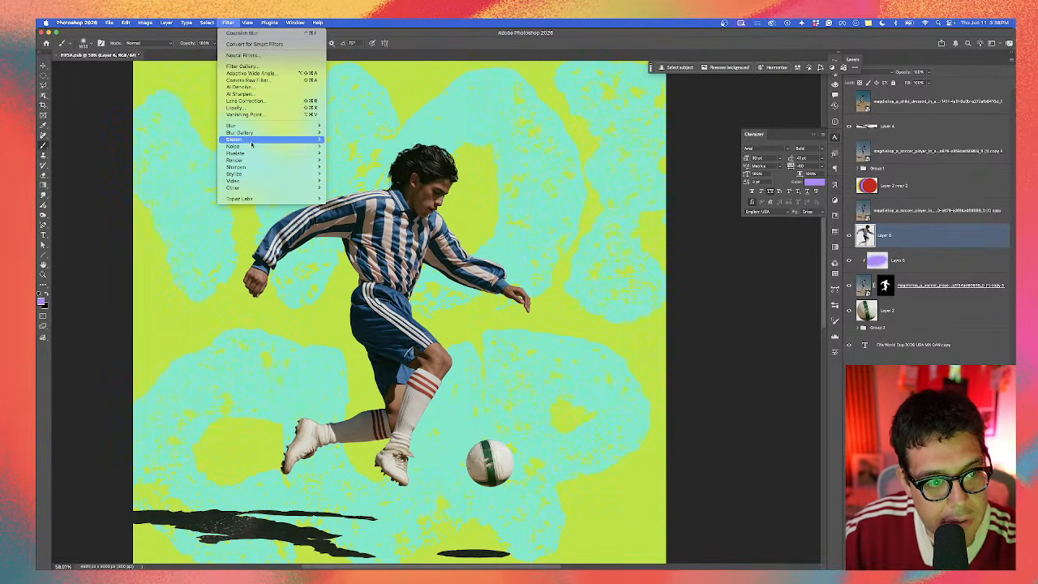
pyautogui.moveTo(212, 22)
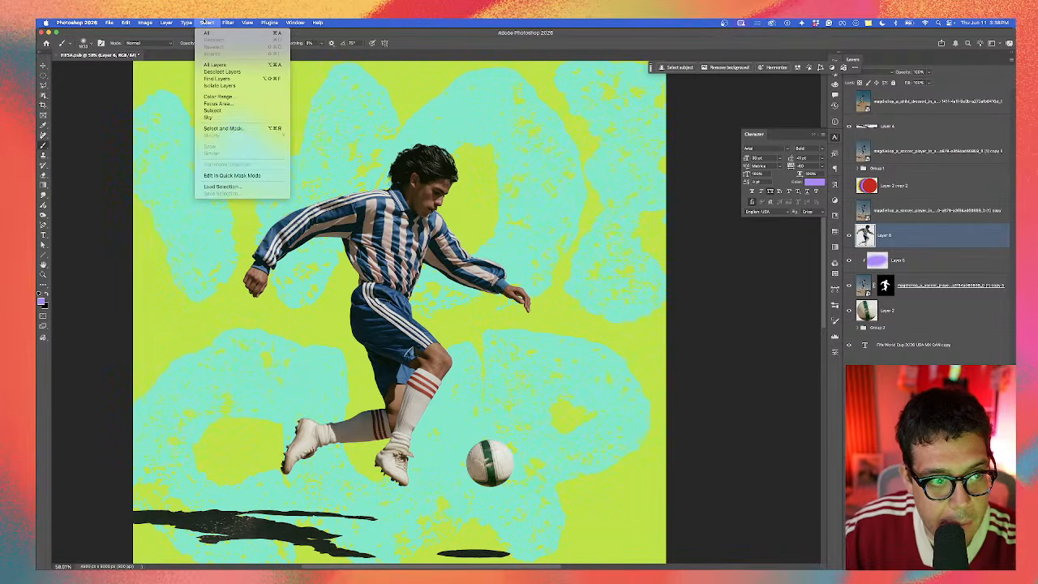
pyautogui.click(240, 98)
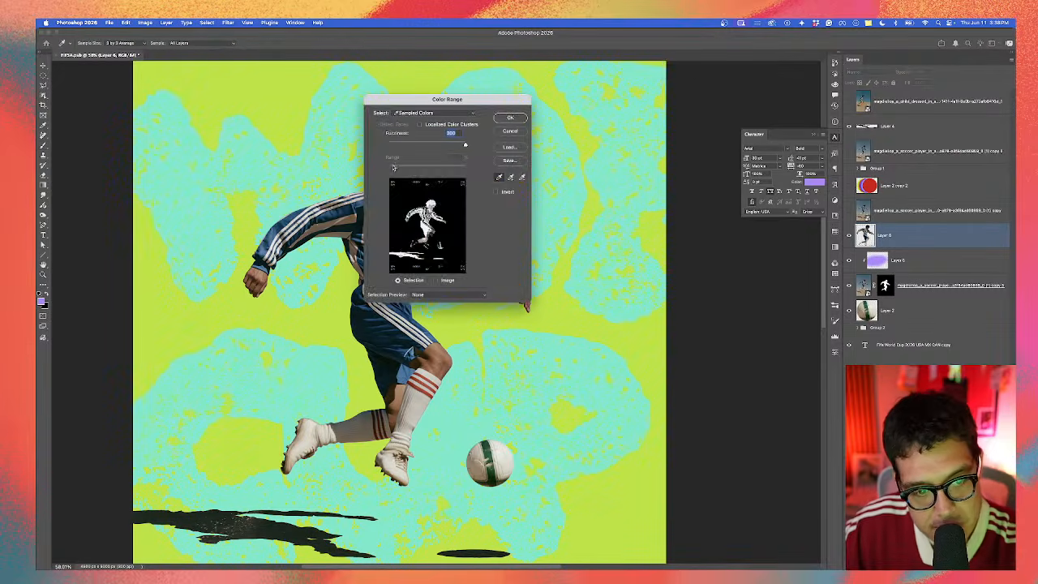
pyautogui.moveTo(421, 106); pyautogui.dragTo(551, 106)
pyautogui.moveTo(562, 146); pyautogui.dragTo(552, 147)
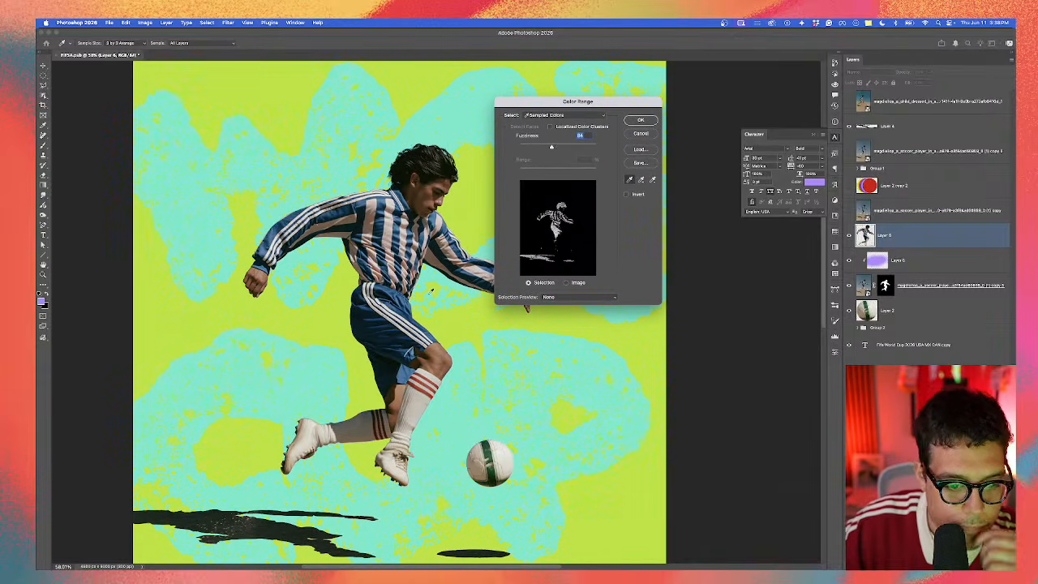
pyautogui.click(416, 396)
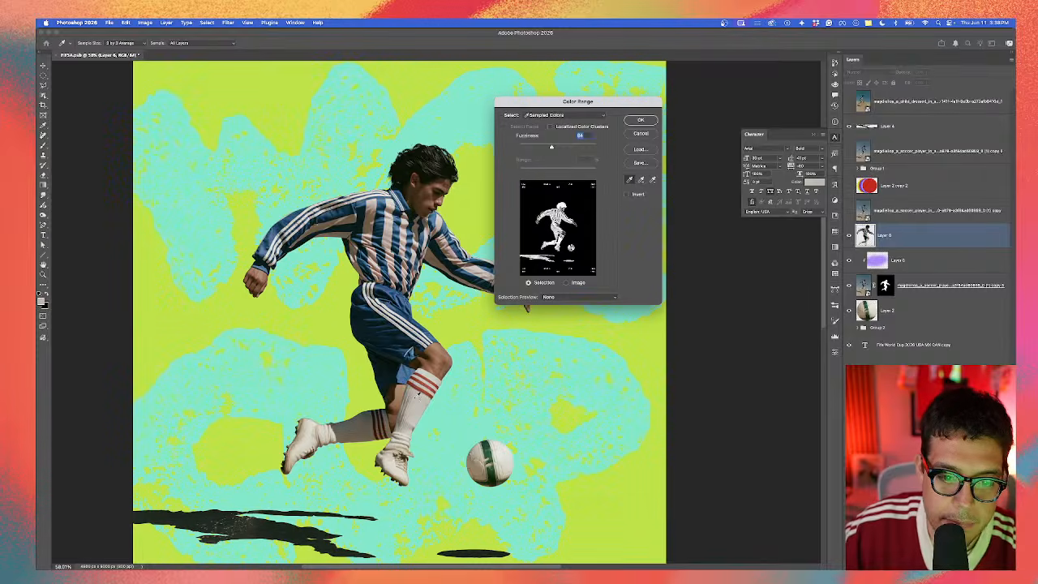
pyautogui.click(423, 380)
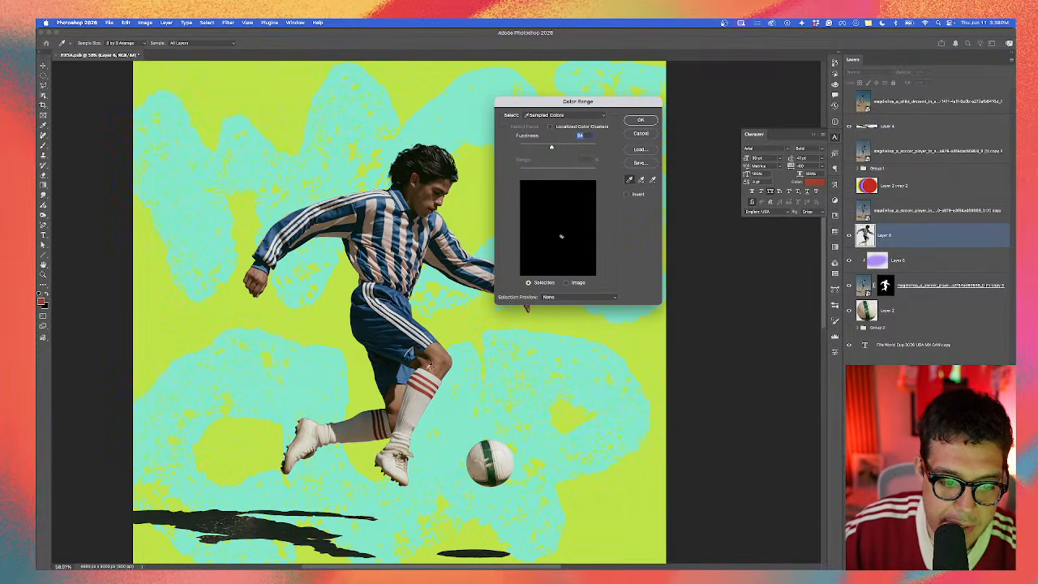
pyautogui.click(429, 364)
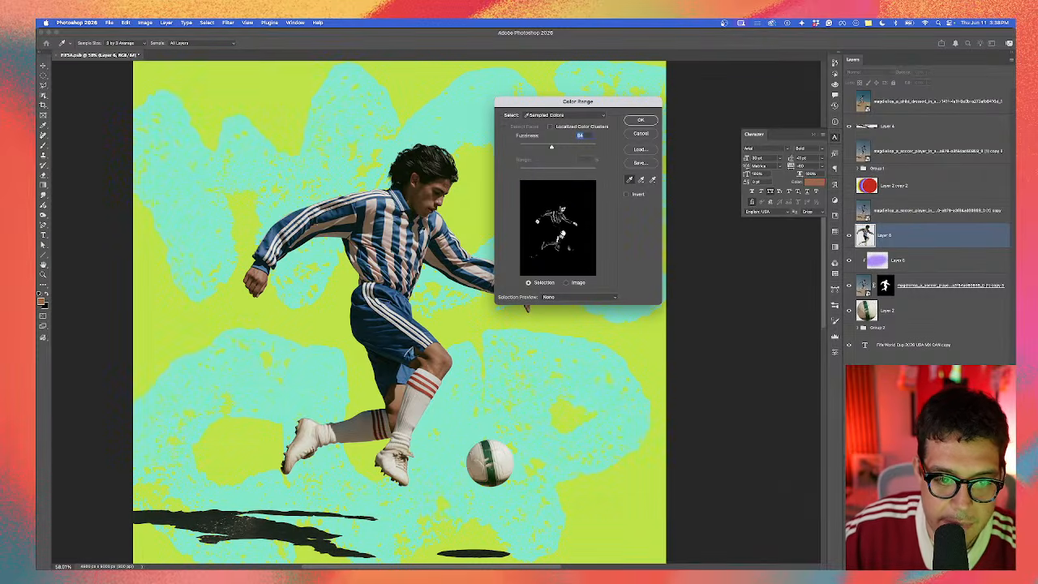
pyautogui.click(413, 235)
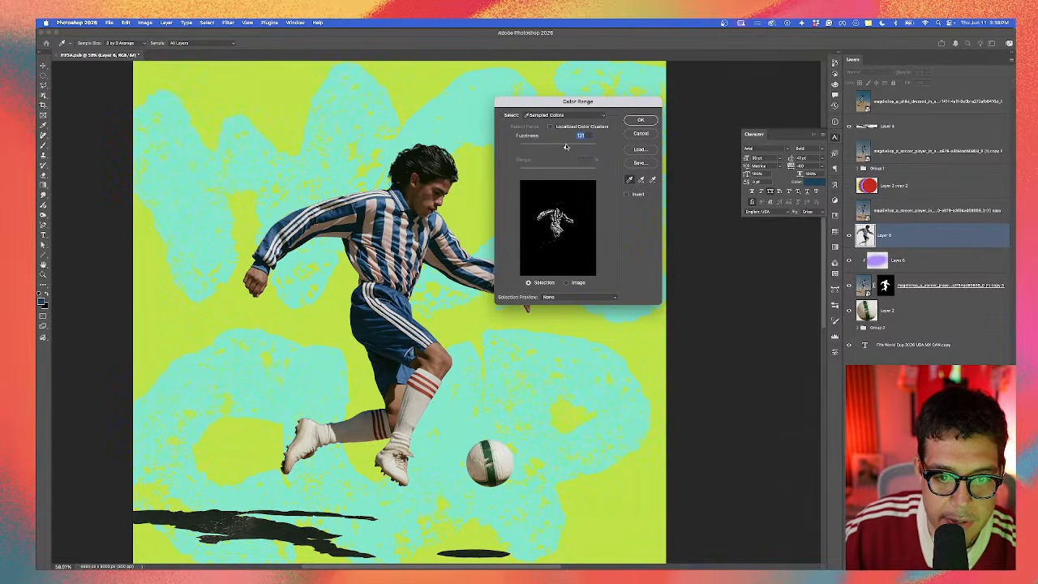
pyautogui.click(640, 120)
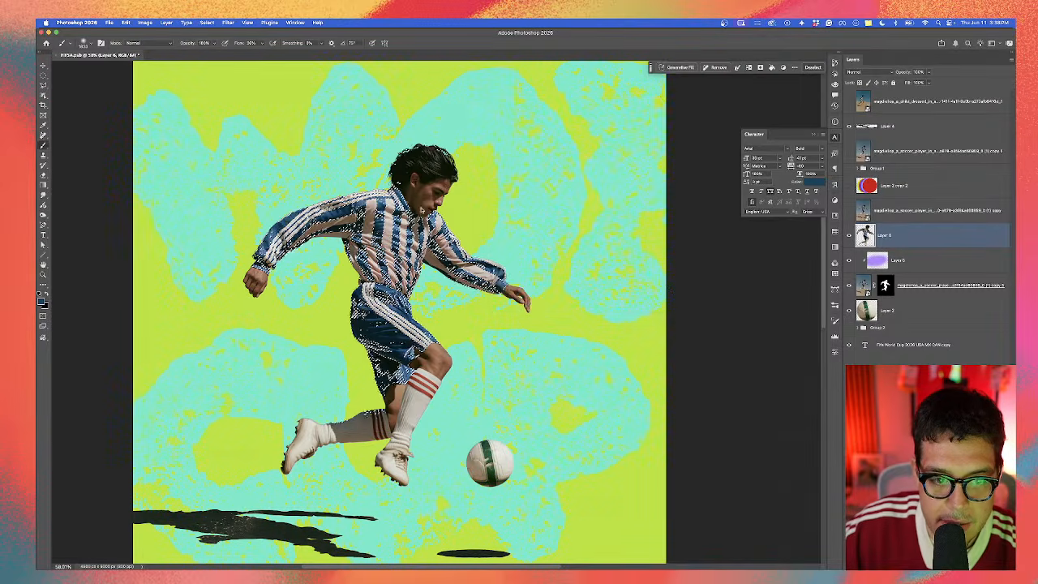
# Step: Turn the blue selection into a layer mask on the merged player copy, keeping only the selected kit areas above the purple
pyautogui.press('b')
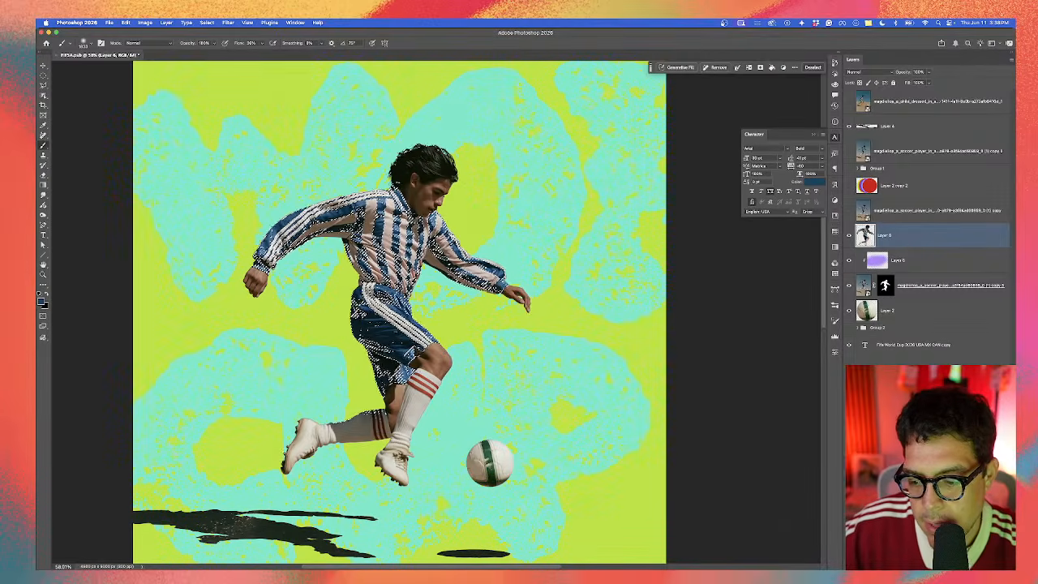
pyautogui.click(915, 563)
pyautogui.scroll(-2, 377, 370)
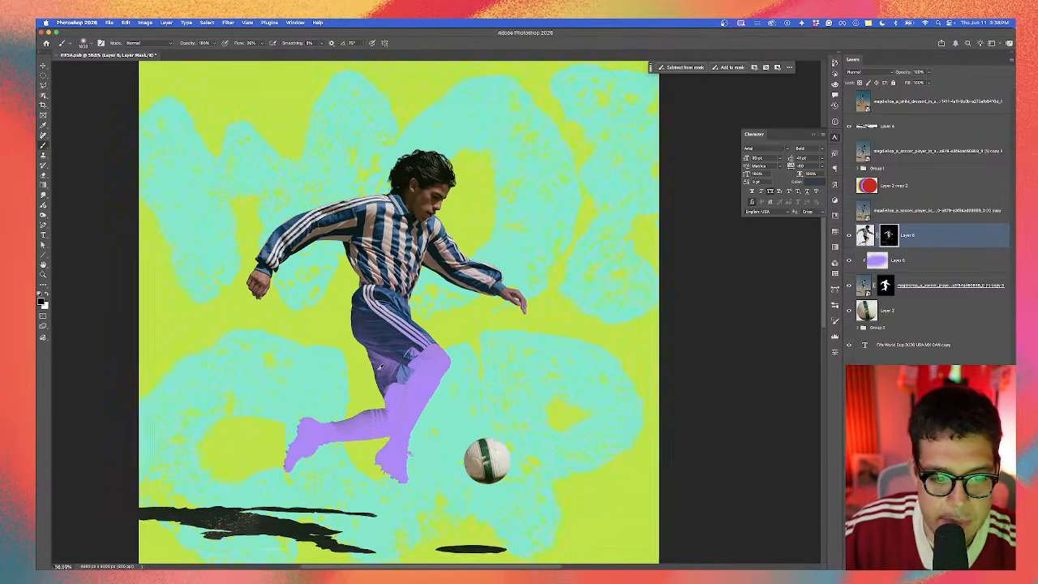
pyautogui.press('v')
pyautogui.scroll(-5, 377, 383)
pyautogui.scroll(4, 377, 384)
pyautogui.scroll(5, 377, 384)
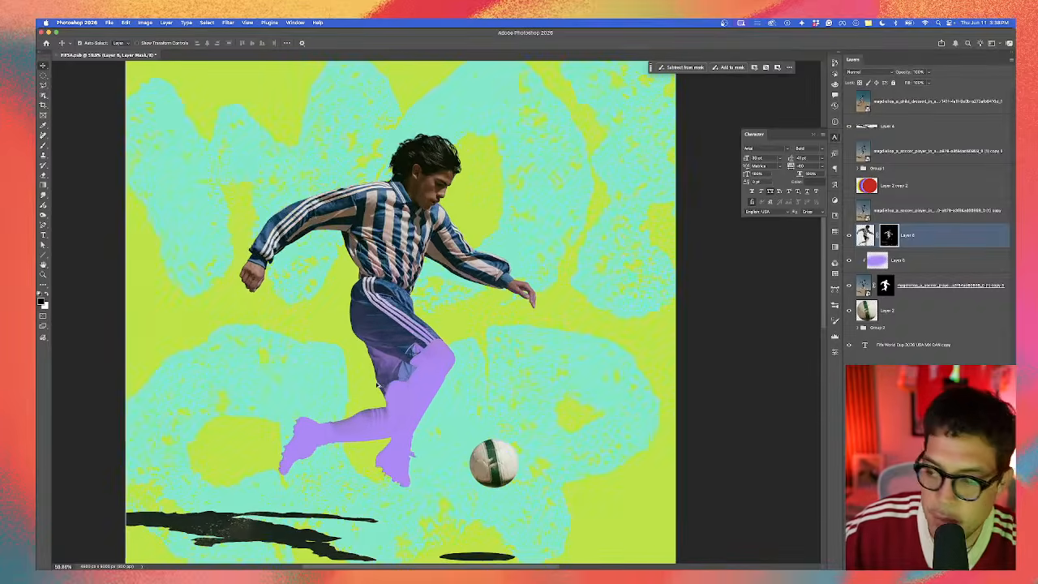
pyautogui.moveTo(364, 396); pyautogui.dragTo(446, 333)
pyautogui.scroll(-5, 446, 333)
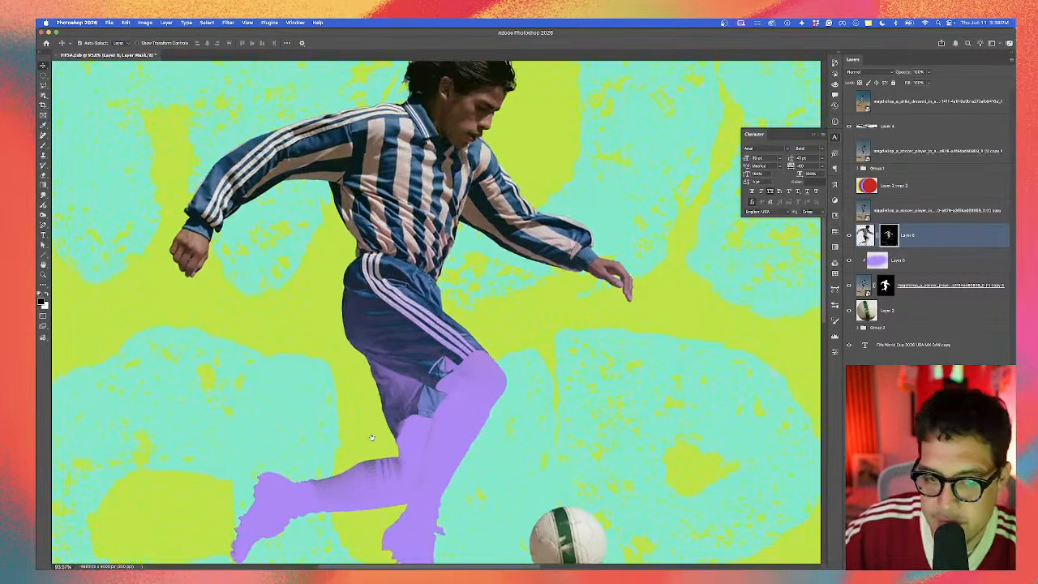
# Step: Try clipping the purple paint layer to the masked kit copy instead of the original player
pyautogui.click(916, 254)
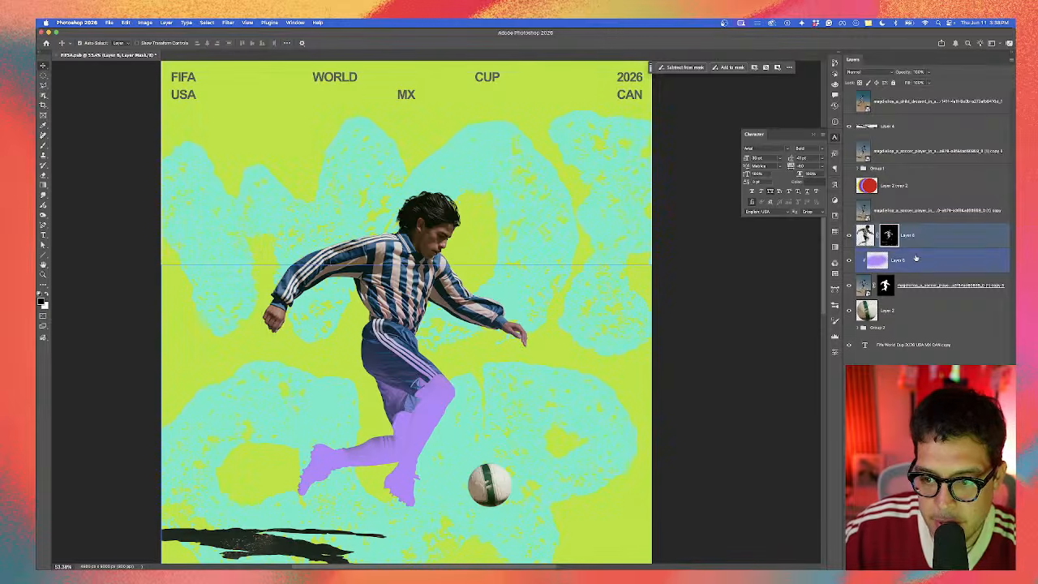
pyautogui.moveTo(972, 216); pyautogui.dragTo(965, 226)
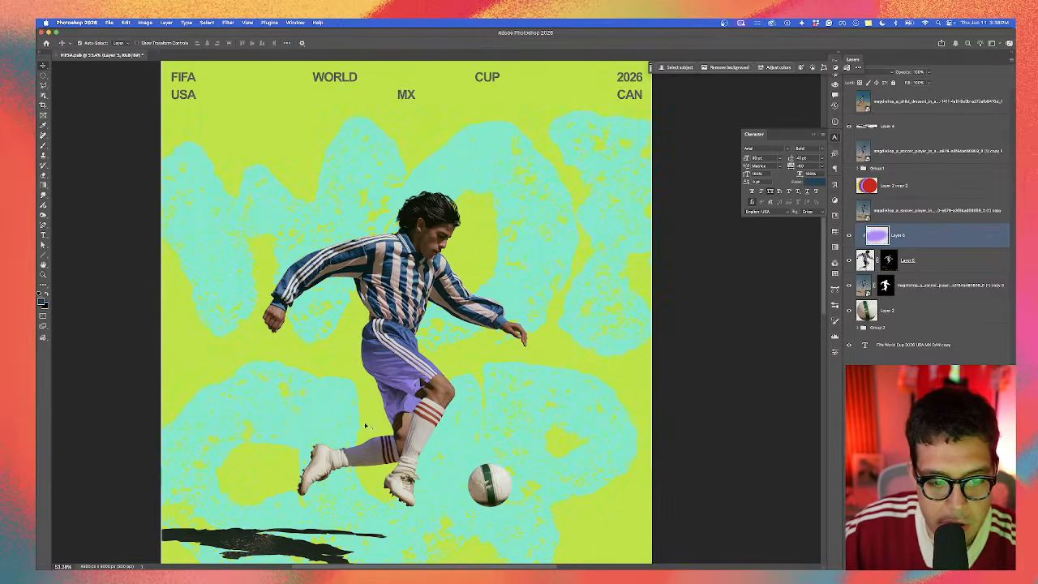
pyautogui.press('super+z')
pyautogui.press('super+z')
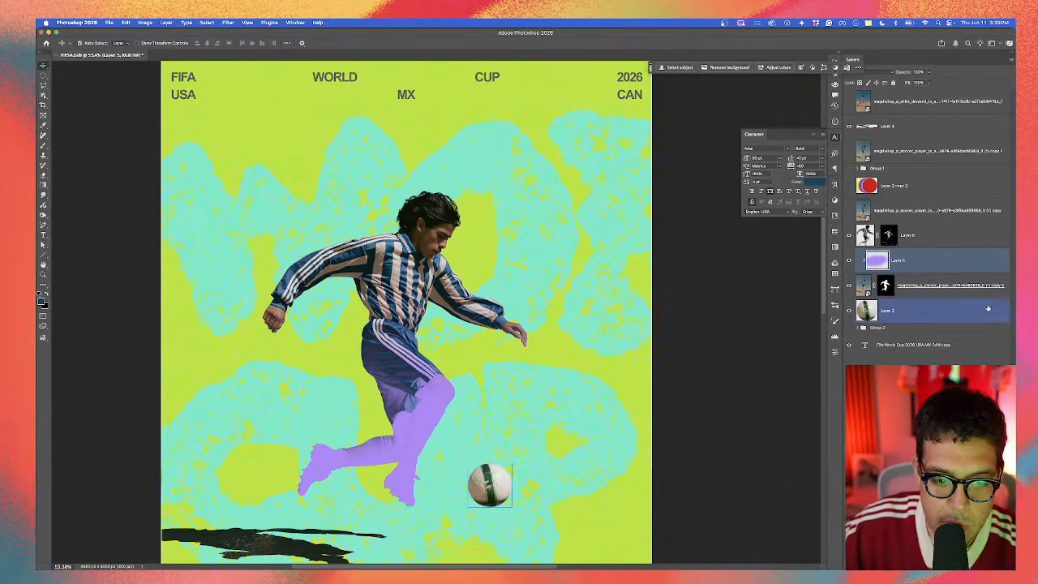
# Step: Add a layer mask to the purple paint layer and brush black over both boots to hide the purple there
pyautogui.click(43, 145)
pyautogui.moveTo(312, 477); pyautogui.dragTo(298, 480)
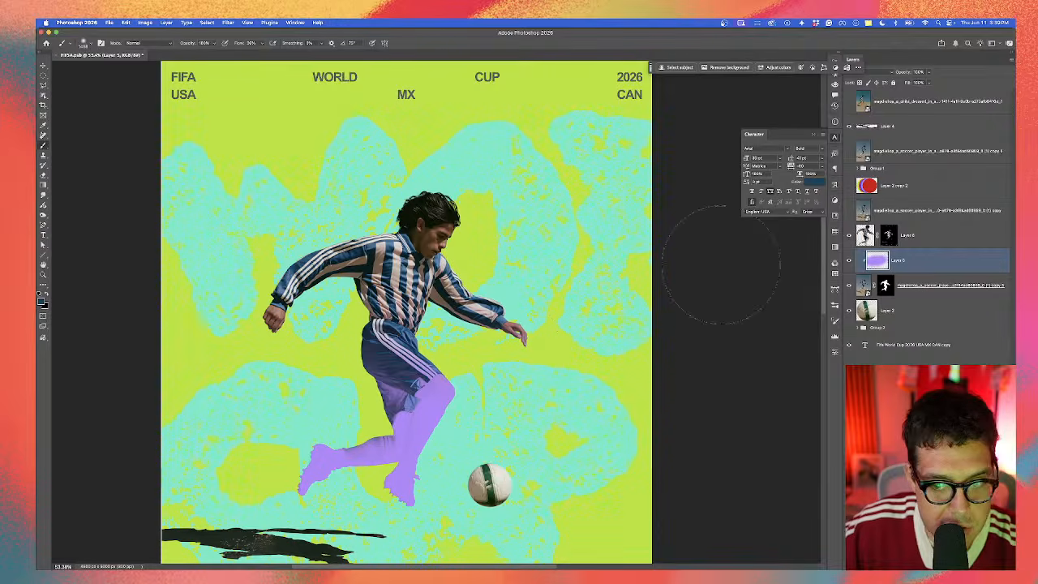
pyautogui.click(911, 563)
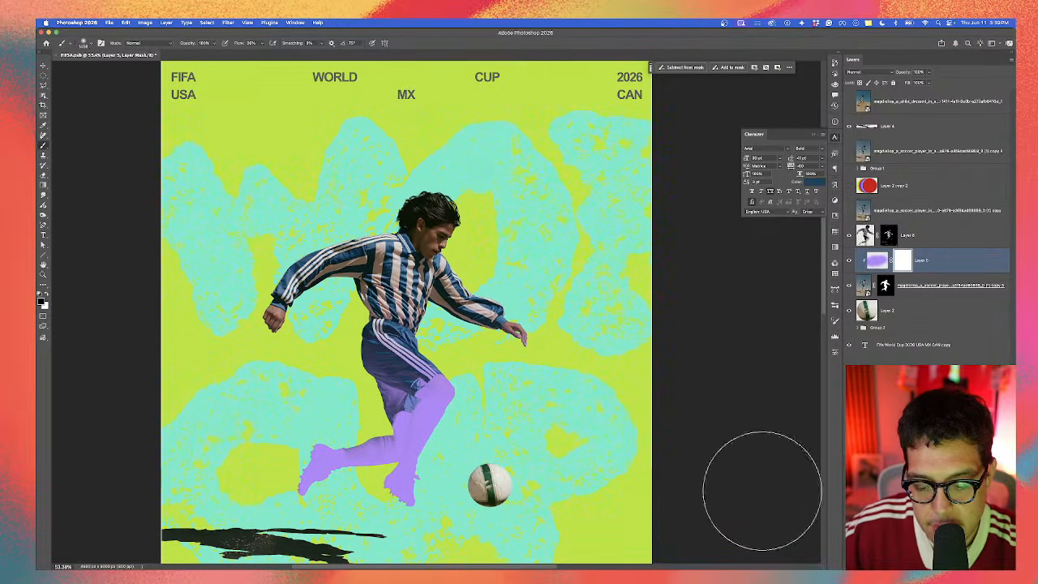
pyautogui.moveTo(413, 484); pyautogui.dragTo(385, 484)
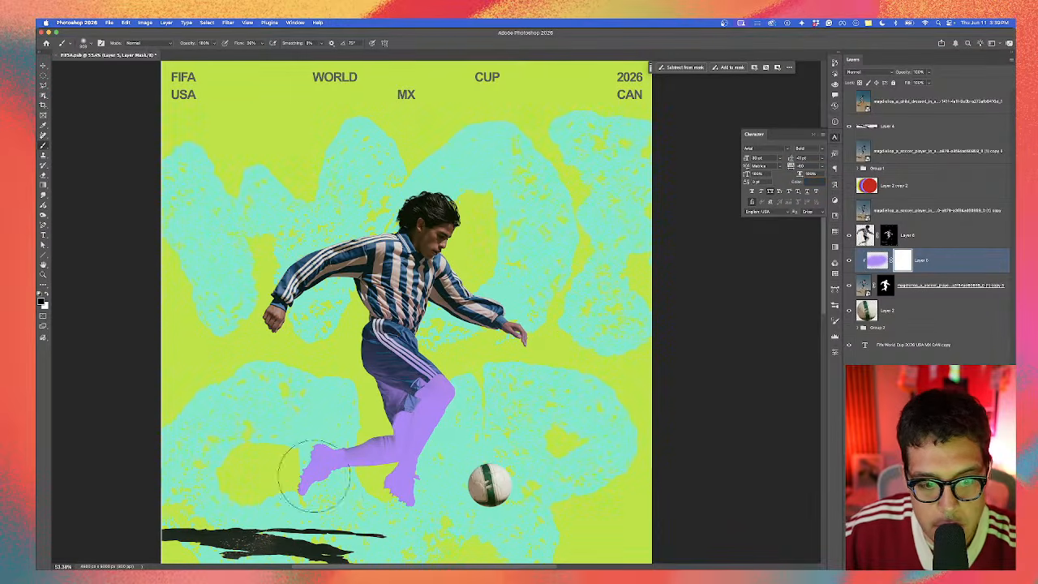
pyautogui.moveTo(315, 478)
pyautogui.mouseDown()
pyautogui.moveTo(450, 485)
pyautogui.moveTo(302, 496)
pyautogui.moveTo(427, 518)
pyautogui.mouseUp()
pyautogui.press('super+z')
pyautogui.moveTo(383, 491); pyautogui.dragTo(398, 487)
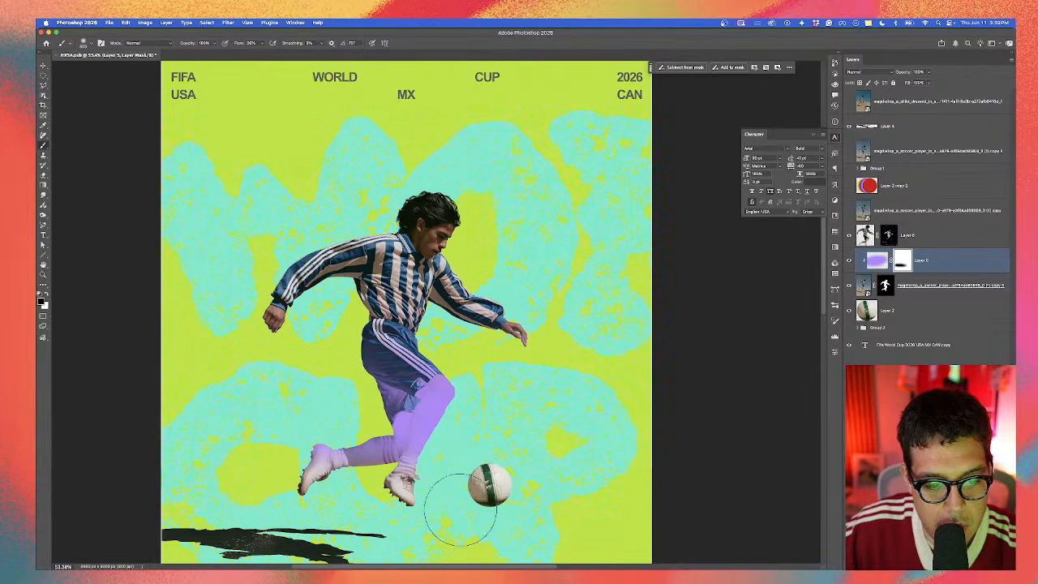
# Step: Sample the orange from the restored multicoloured player layer as the brush colour and hide that layer
pyautogui.click(849, 186)
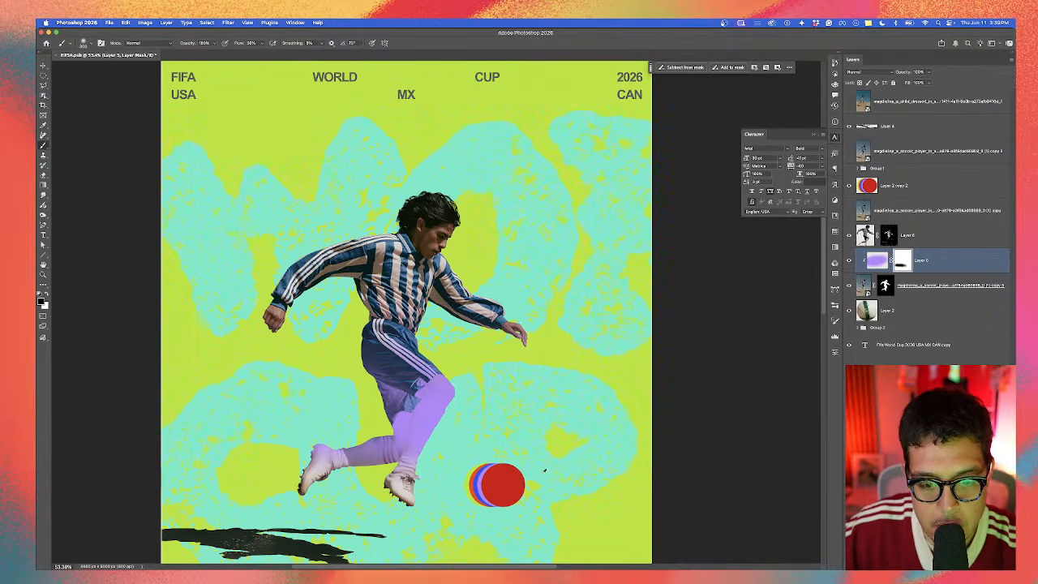
pyautogui.click(849, 185)
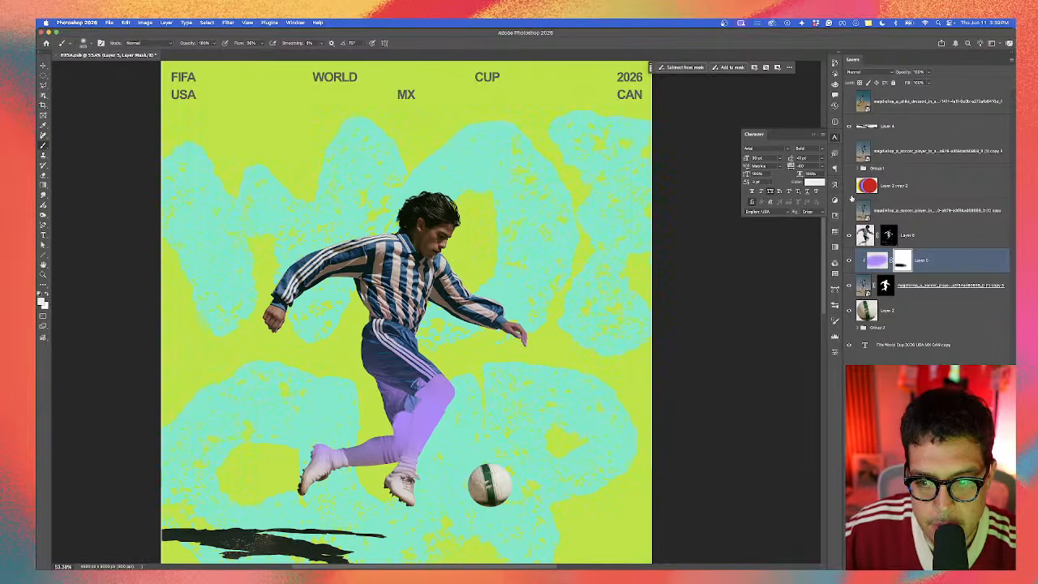
pyautogui.moveTo(364, 391)
pyautogui.keyDown('ctrl'); pyautogui.keyDown('alt'); pyautogui.mouseDown()
pyautogui.moveTo(416, 389)
pyautogui.moveTo(381, 376)
pyautogui.mouseUp(); pyautogui.keyUp('alt'); pyautogui.keyUp('ctrl')
pyautogui.click(876, 260)
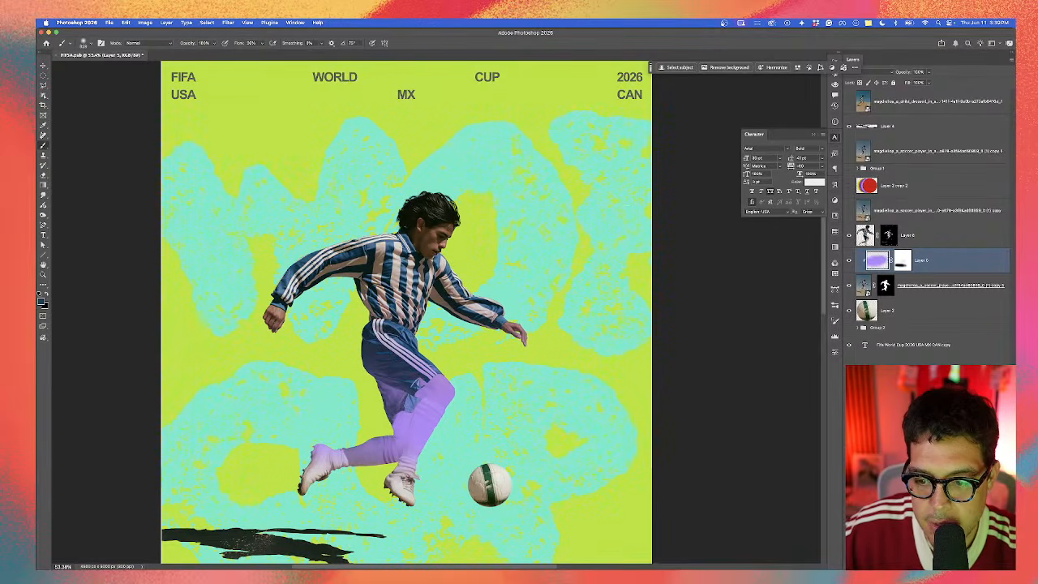
pyautogui.hotkey('alt', '[')
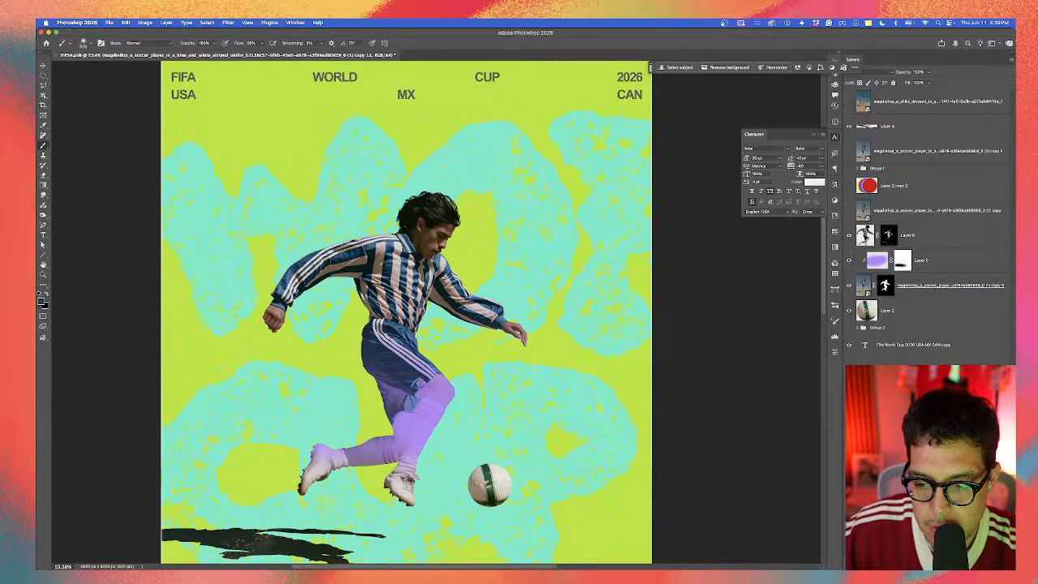
pyautogui.press('super+z')
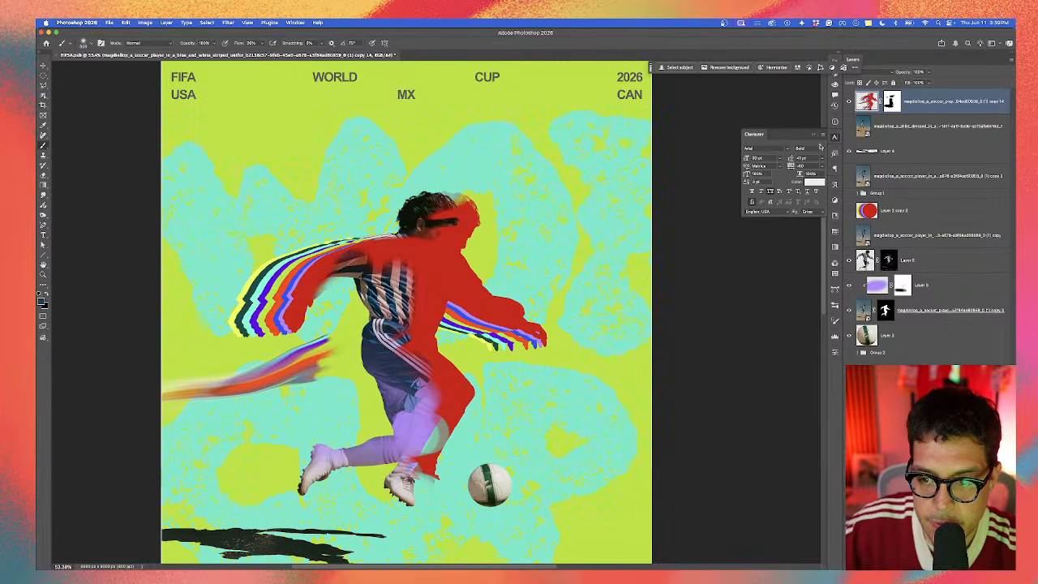
pyautogui.keyDown('alt'); pyautogui.click(293, 276); pyautogui.keyUp('alt')
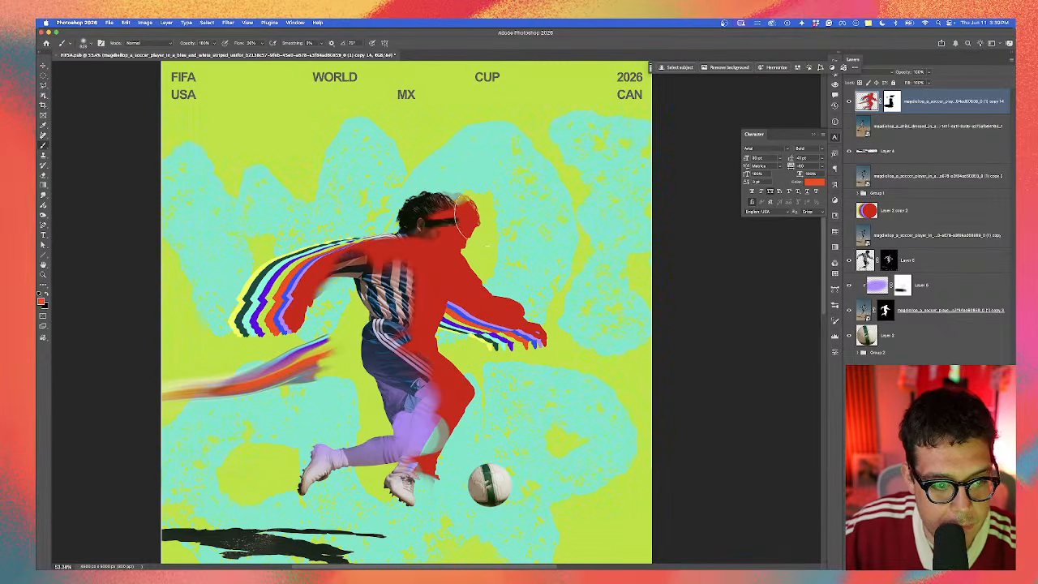
pyautogui.click(850, 102)
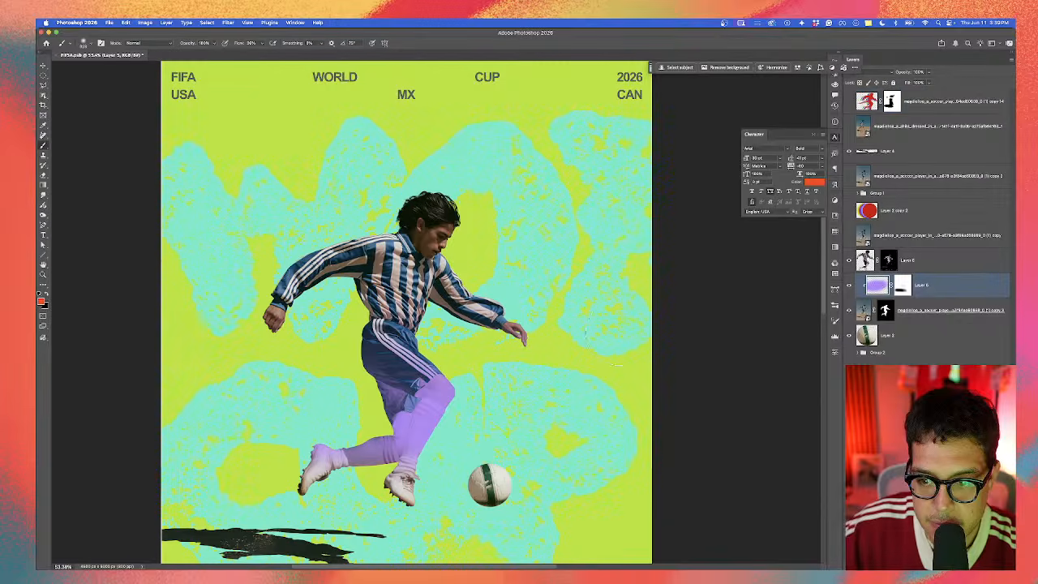
# Step: Paint orange over the player's front knee and lower shorts on the purple paint layer, and set the brush mode to Dissolve
pyautogui.click(890, 287)
pyautogui.moveTo(462, 381)
pyautogui.mouseDown()
pyautogui.moveTo(475, 389)
pyautogui.moveTo(420, 381)
pyautogui.moveTo(448, 381)
pyautogui.moveTo(438, 382)
pyautogui.mouseUp()
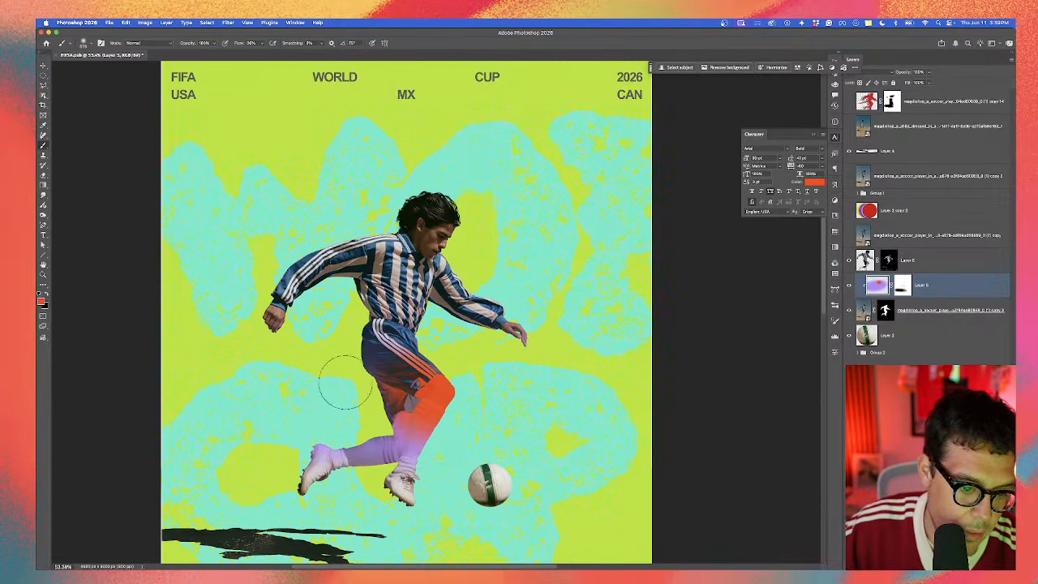
pyautogui.click(162, 43)
pyautogui.click(161, 52)
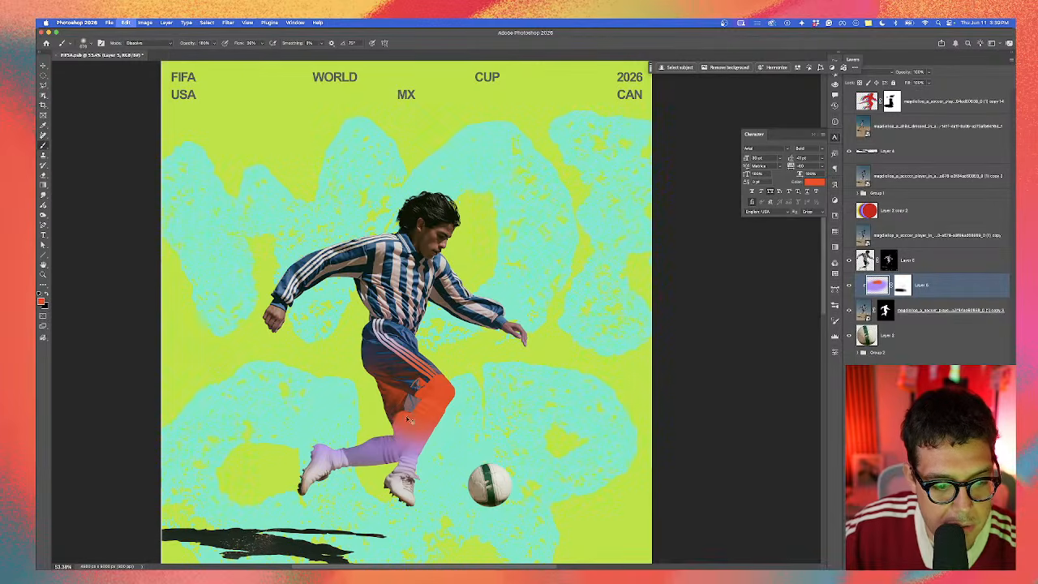
# Step: Show the coloured circles, sample their blue, and brush it over the socks and shin so it blends grainily into the orange
pyautogui.scroll(2, 409, 419)
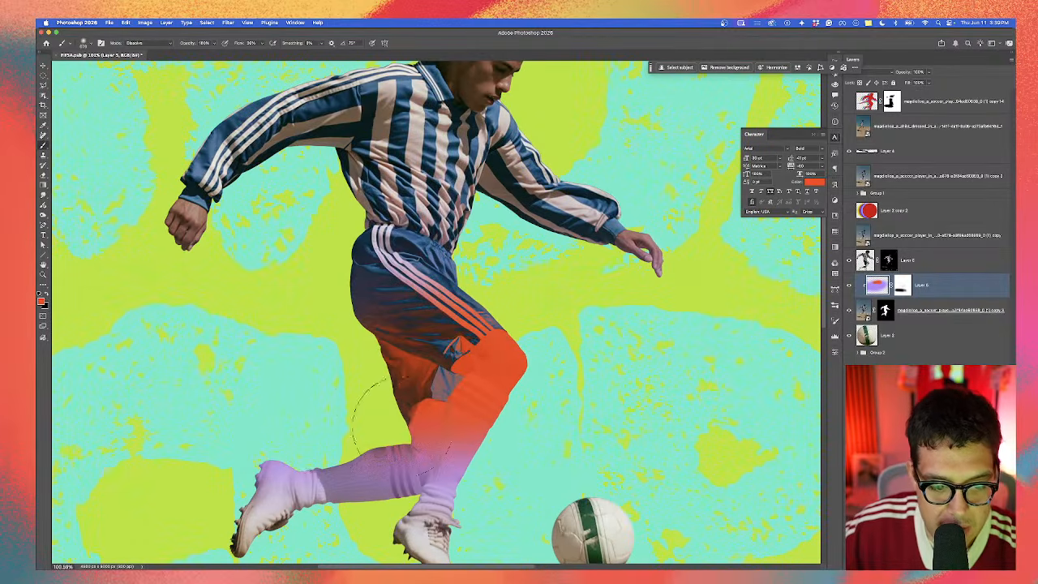
pyautogui.keyDown('ctrl'); pyautogui.keyDown('alt'); pyautogui.moveTo(350, 431); pyautogui.dragTo(331, 432); pyautogui.keyUp('alt'); pyautogui.keyUp('ctrl')
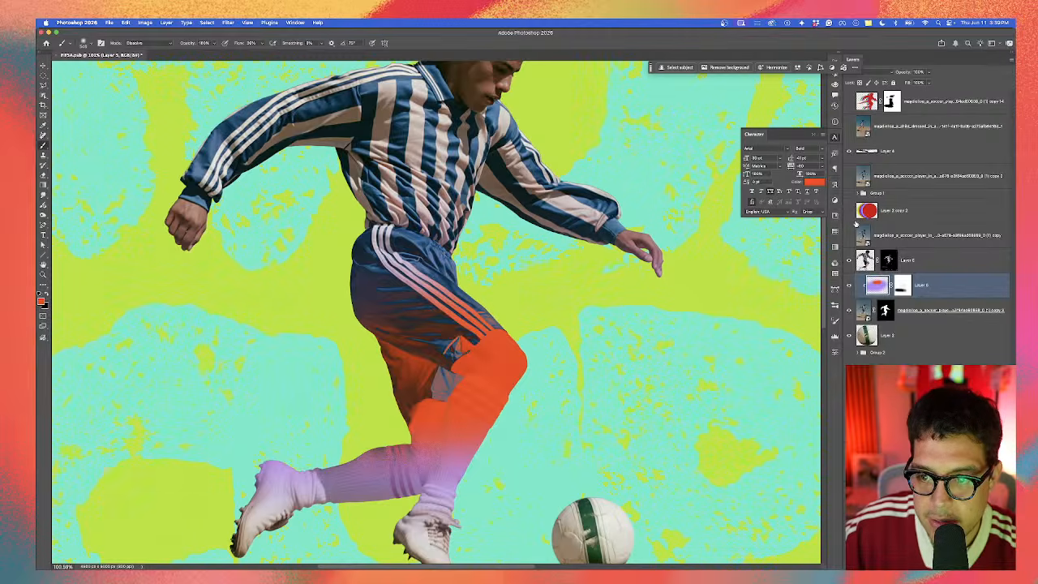
pyautogui.click(849, 211)
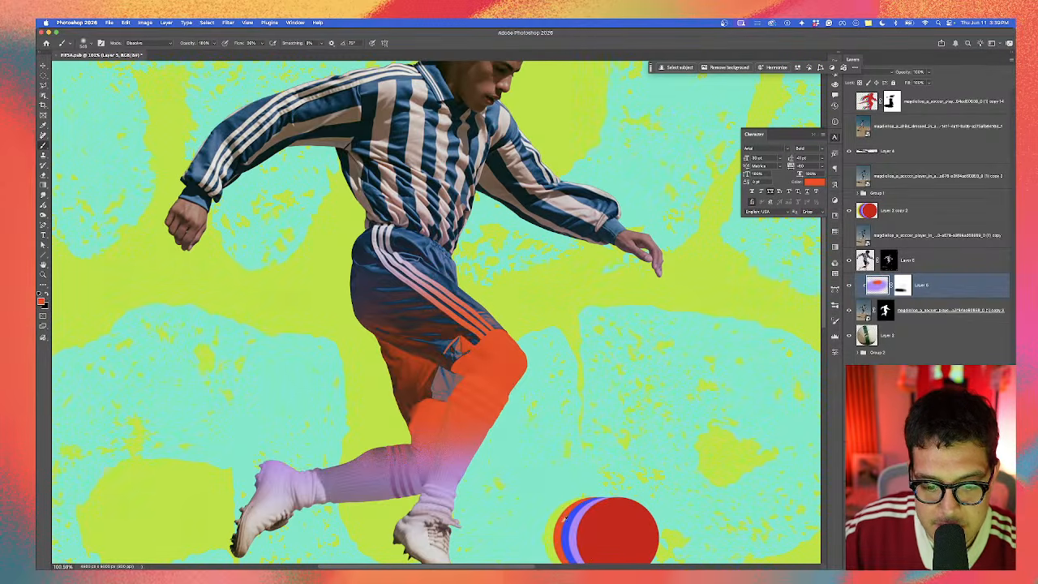
pyautogui.keyDown('alt'); pyautogui.click(565, 517); pyautogui.keyUp('alt')
pyautogui.keyDown('alt'); pyautogui.click(588, 525); pyautogui.keyUp('alt')
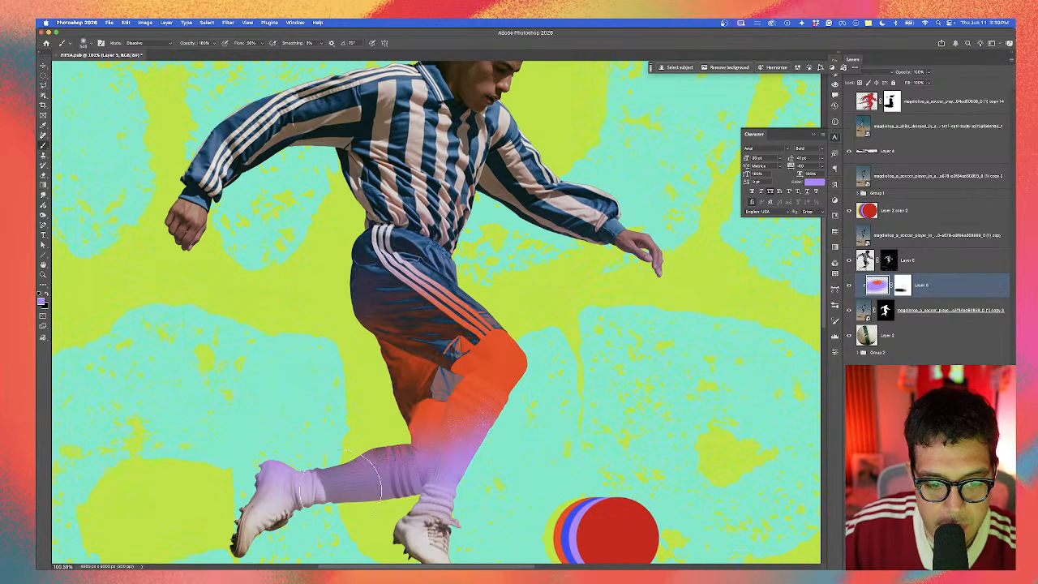
pyautogui.keyDown('alt'); pyautogui.click(567, 519); pyautogui.keyUp('alt')
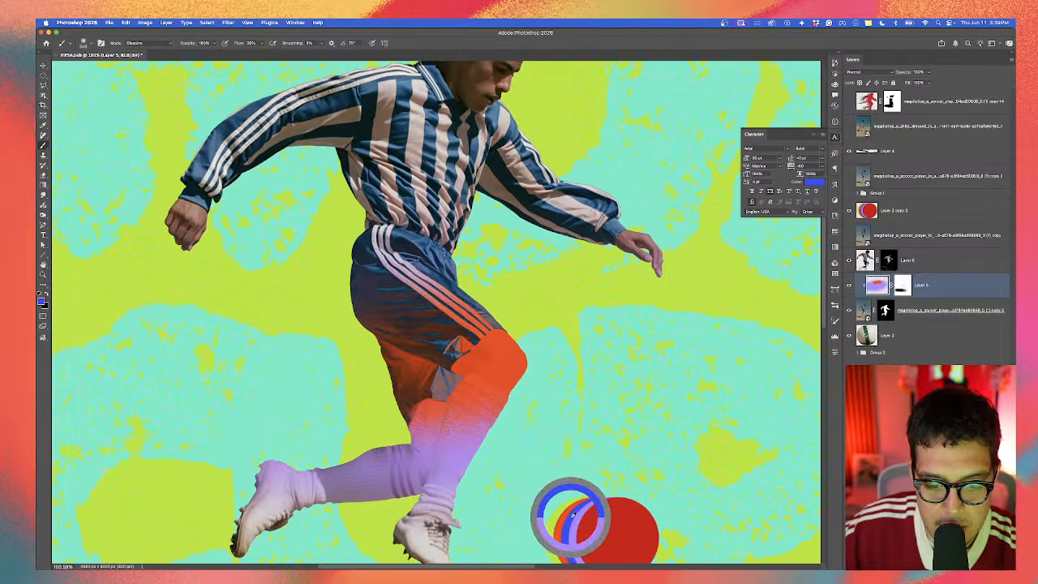
pyautogui.click(507, 375)
pyautogui.press('super+z')
pyautogui.moveTo(478, 475); pyautogui.dragTo(405, 488)
pyautogui.moveTo(441, 488)
pyautogui.keyDown('ctrl'); pyautogui.keyDown('alt'); pyautogui.mouseDown()
pyautogui.moveTo(317, 480)
pyautogui.moveTo(433, 466)
pyautogui.mouseUp(); pyautogui.keyUp('alt'); pyautogui.keyUp('ctrl')
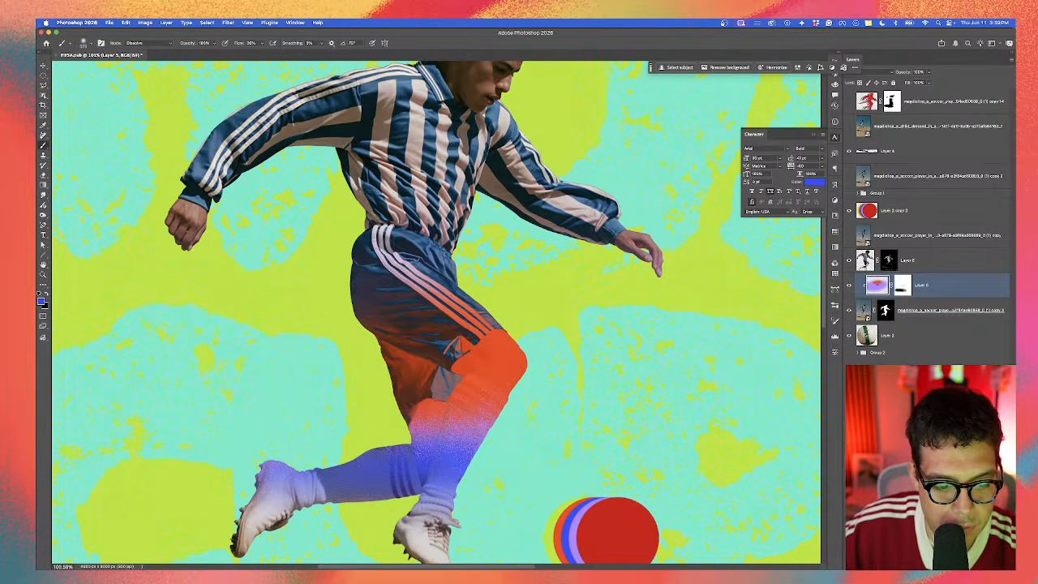
# Step: Sample the red of the front circle over the ball as the brush colour
pyautogui.scroll(-2, 330, 443)
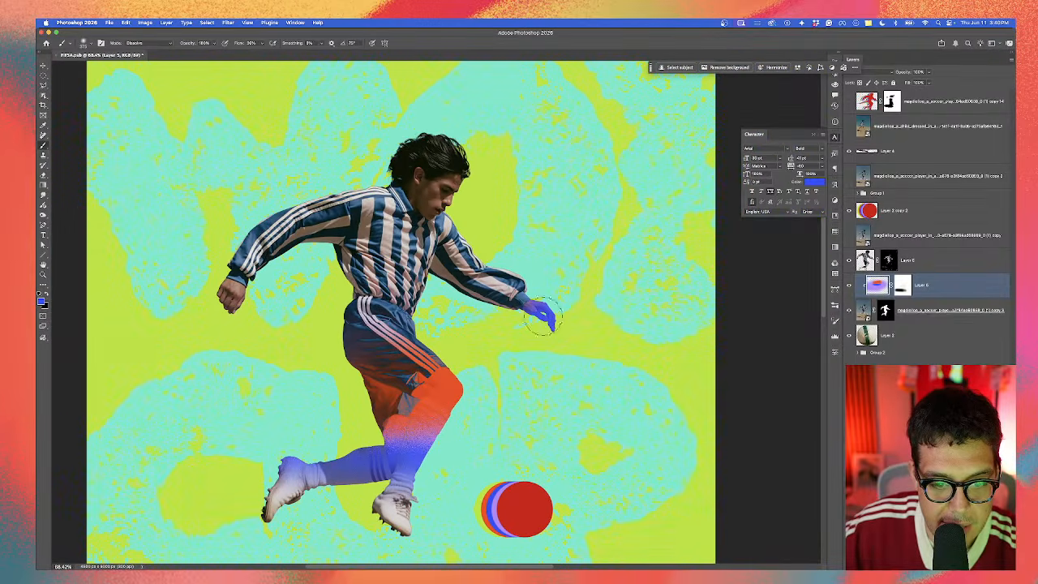
pyautogui.scroll(-4, 430, 371)
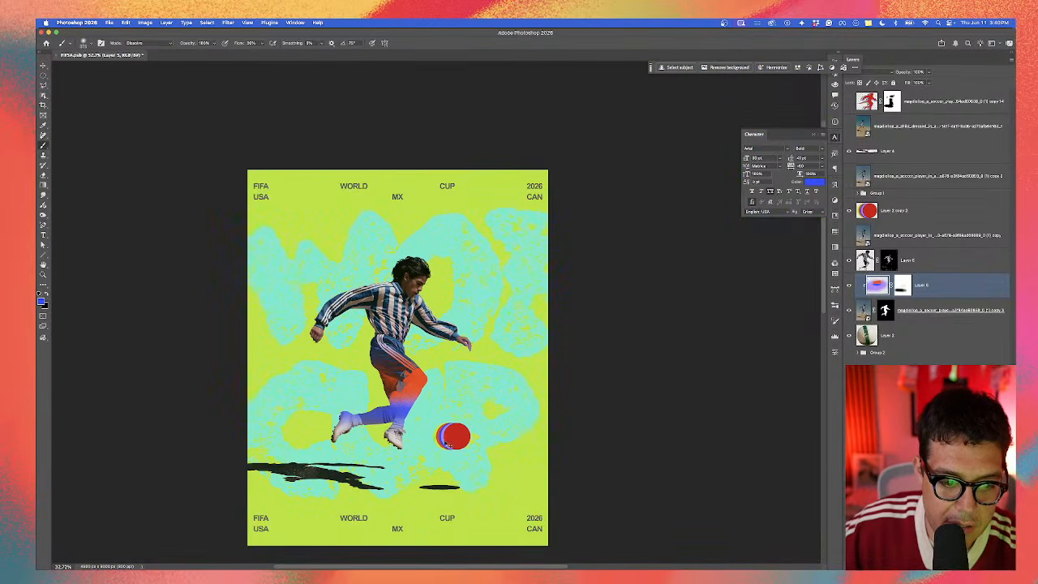
pyautogui.scroll(1, 447, 443)
pyautogui.keyDown('alt'); pyautogui.click(453, 435); pyautogui.keyUp('alt')
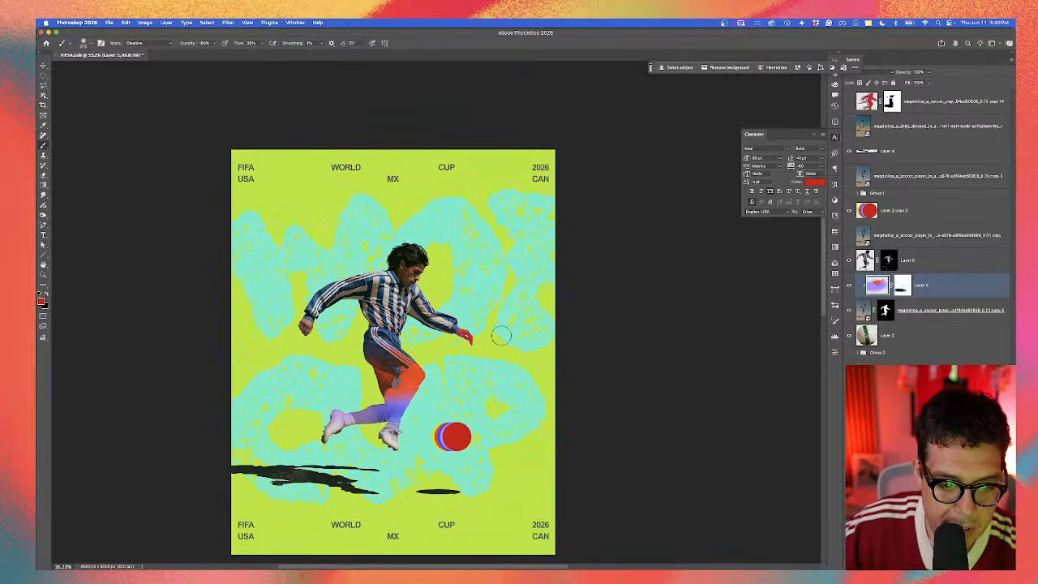
pyautogui.scroll(3, 389, 348)
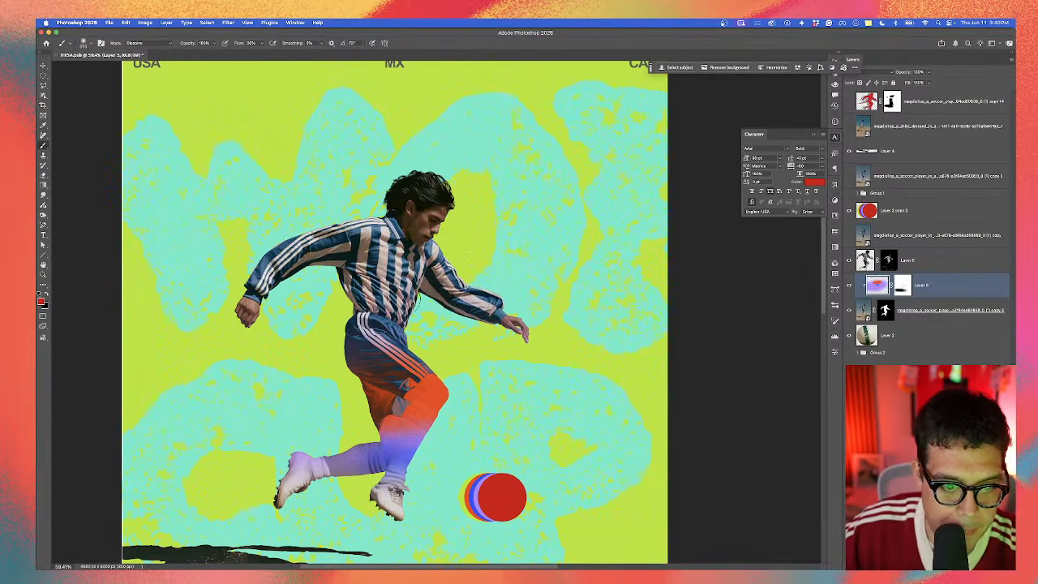
pyautogui.click(436, 247)
pyautogui.press('super+z')
pyautogui.moveTo(438, 250)
pyautogui.mouseDown()
pyautogui.moveTo(452, 252)
pyautogui.moveTo(435, 220)
pyautogui.mouseUp()
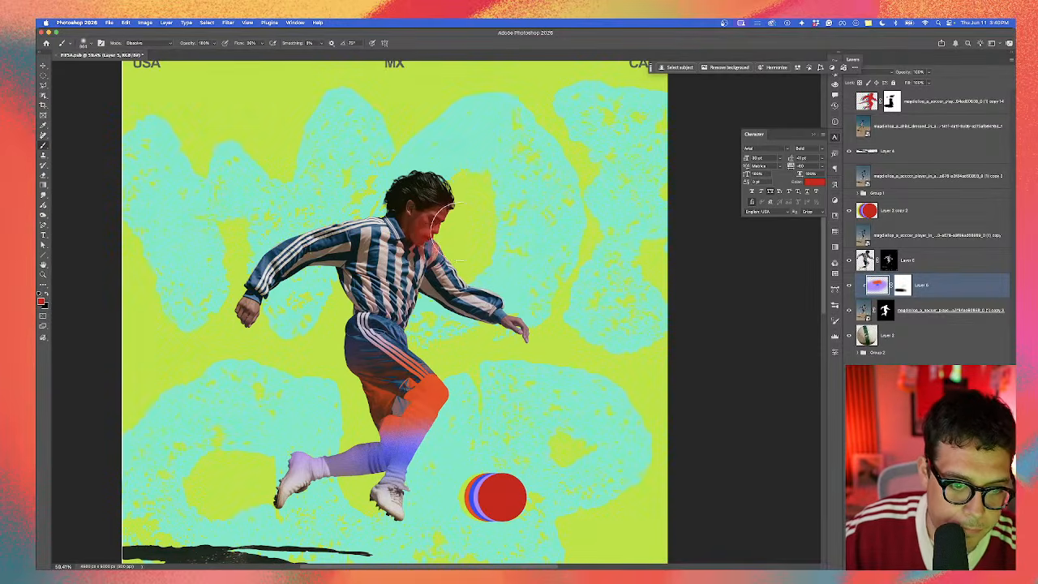
pyautogui.click(435, 218)
pyautogui.scroll(-3, 391, 347)
pyautogui.scroll(5, 392, 346)
pyautogui.press('super+z')
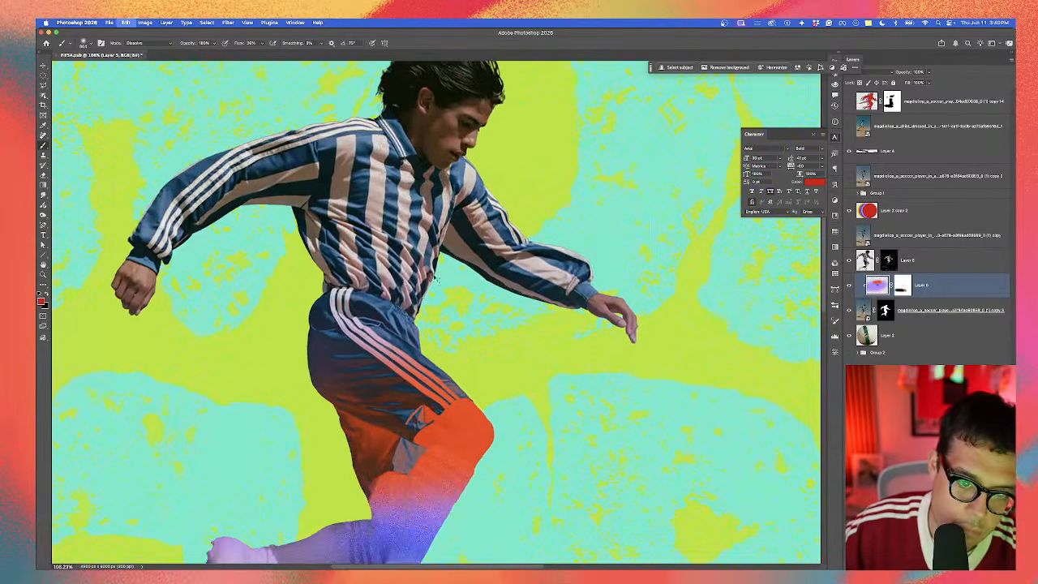
# Step: Paint Dissolve red over the player's face and neck on the clipped paint layer
pyautogui.scroll(3, 442, 243)
pyautogui.moveTo(488, 248)
pyautogui.mouseDown()
pyautogui.moveTo(491, 231)
pyautogui.moveTo(458, 187)
pyautogui.moveTo(454, 231)
pyautogui.moveTo(474, 271)
pyautogui.mouseUp()
pyautogui.scroll(-3, 463, 282)
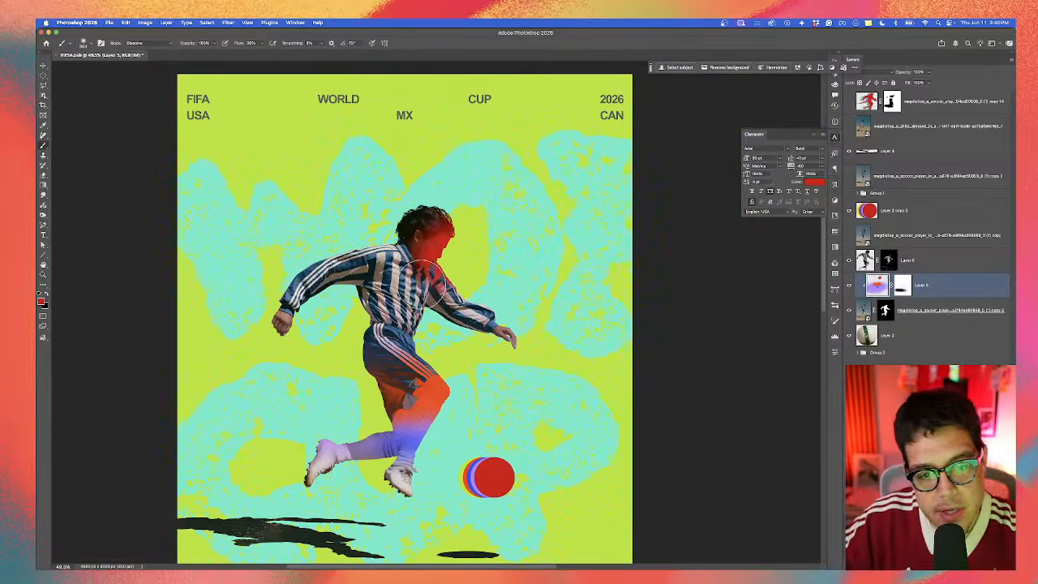
pyautogui.scroll(1, 428, 277)
pyautogui.moveTo(342, 201); pyautogui.dragTo(369, 205)
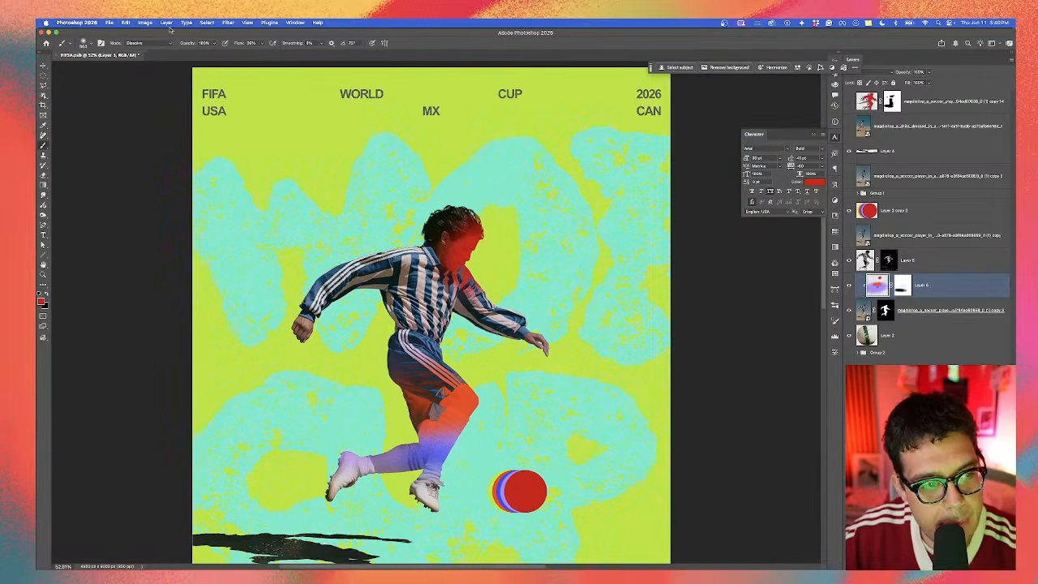
pyautogui.scroll(2, 480, 253)
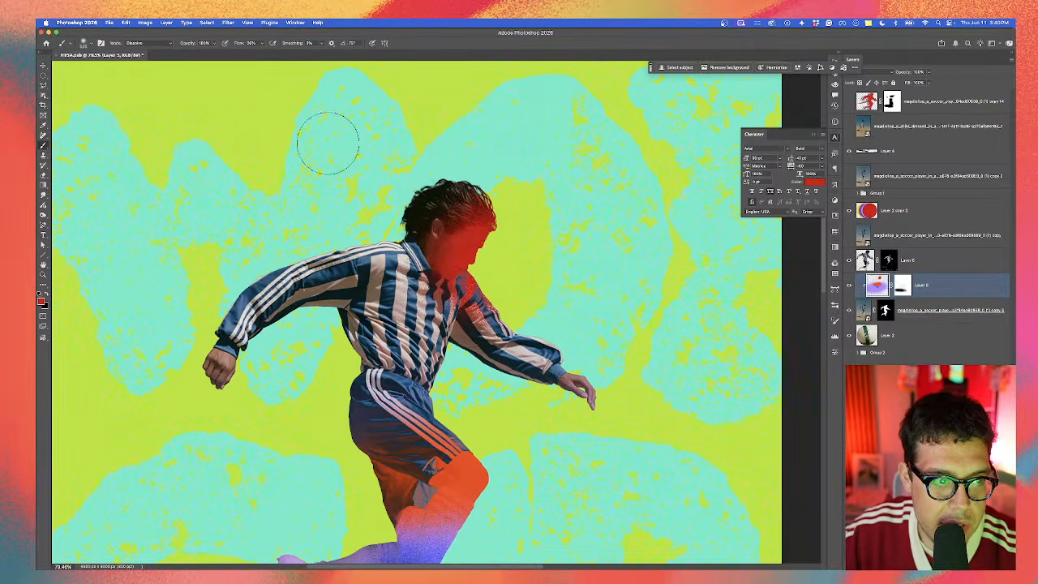
# Step: Increase the brush flow and paint red from the neck across the shoulders and upper jersey stripes
pyautogui.keyDown('ctrl'); pyautogui.keyDown('alt'); pyautogui.moveTo(471, 240); pyautogui.dragTo(456, 240); pyautogui.keyUp('alt'); pyautogui.keyUp('ctrl')
pyautogui.keyDown('ctrl'); pyautogui.keyDown('alt'); pyautogui.moveTo(364, 176); pyautogui.dragTo(358, 172); pyautogui.keyUp('alt'); pyautogui.keyUp('ctrl')
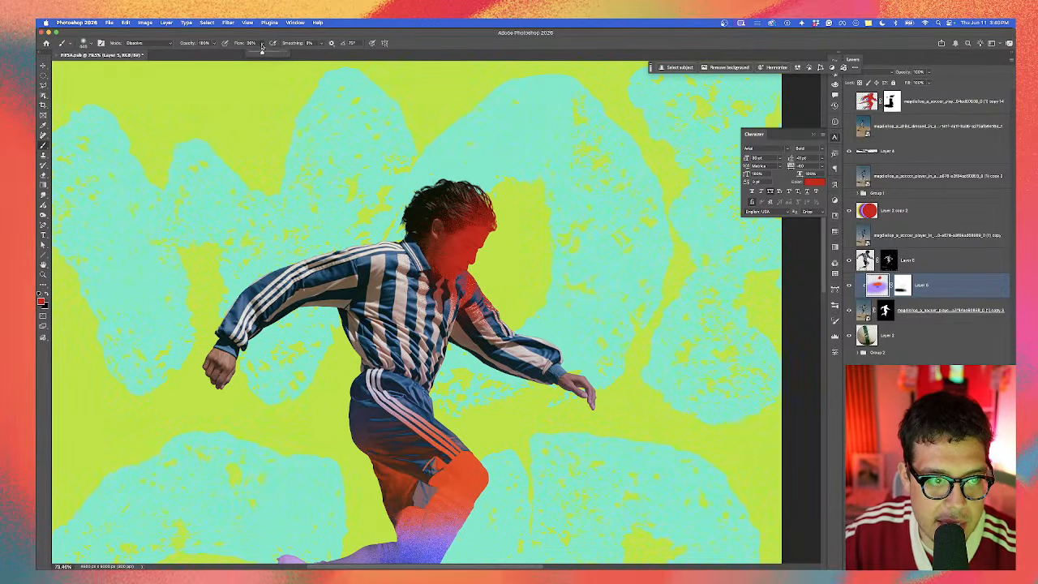
pyautogui.moveTo(458, 243)
pyautogui.mouseDown()
pyautogui.moveTo(453, 272)
pyautogui.moveTo(431, 251)
pyautogui.mouseUp()
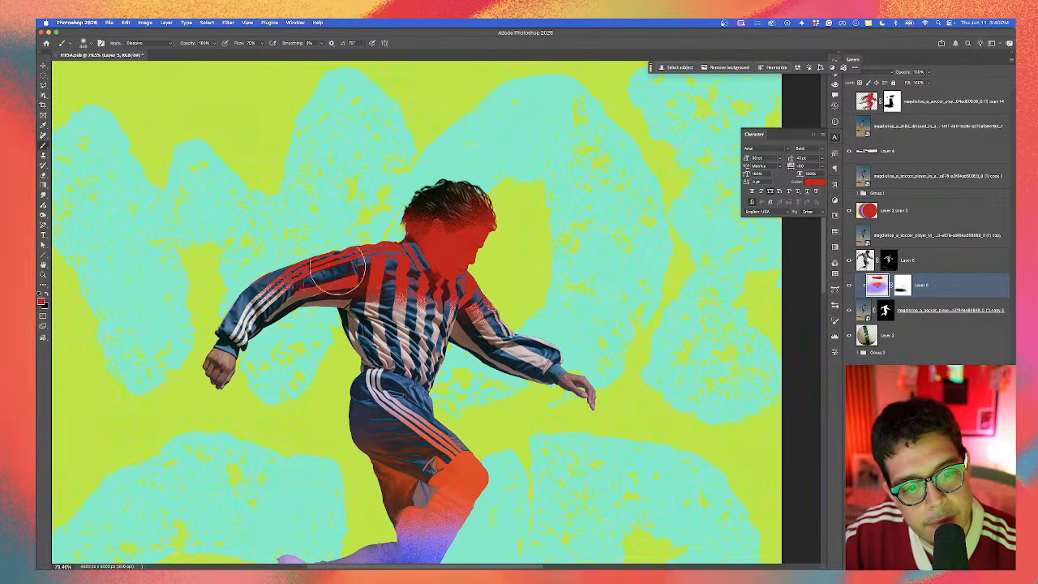
pyautogui.scroll(2, 432, 257)
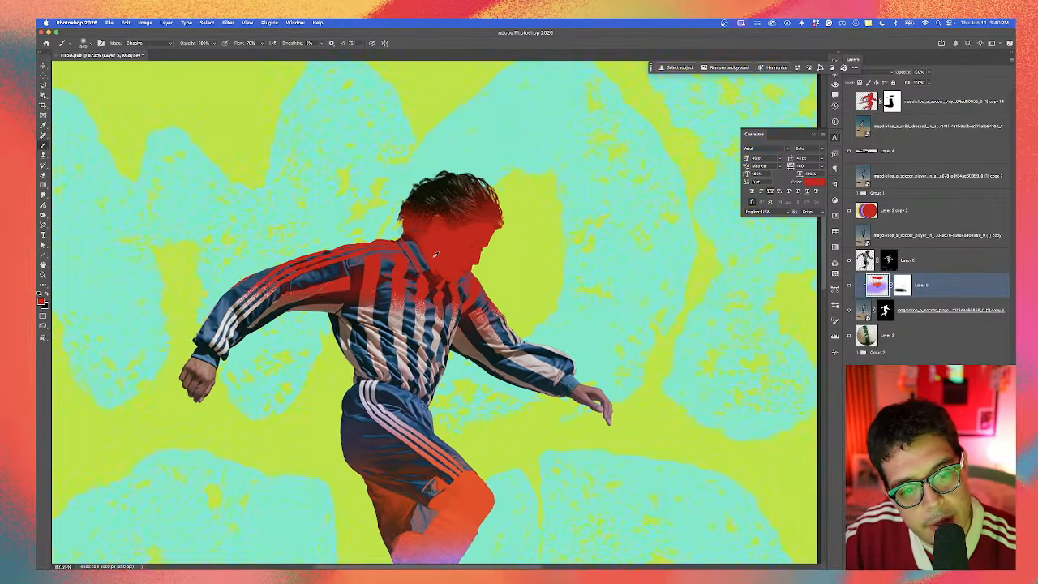
# Step: Examine the kit layer mask of the player copy on its own, then return to the artwork and clear the mask selection
pyautogui.keyDown('super'); pyautogui.click(890, 262); pyautogui.keyUp('super')
pyautogui.keyDown('alt'); pyautogui.click(886, 263); pyautogui.keyUp('alt')
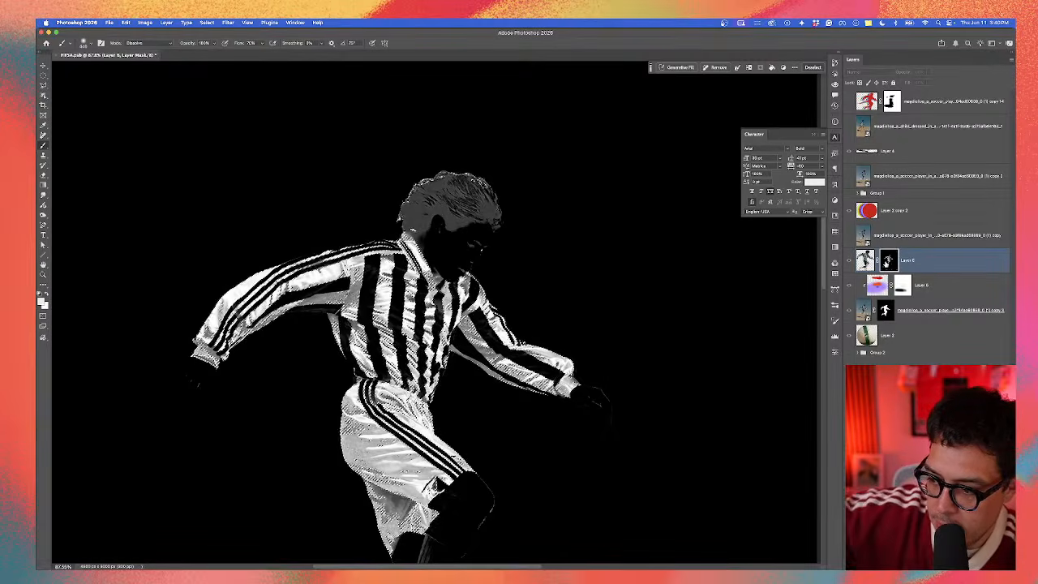
pyautogui.keyDown('alt'); pyautogui.click(886, 262); pyautogui.keyUp('alt')
pyautogui.scroll(-2, 509, 336)
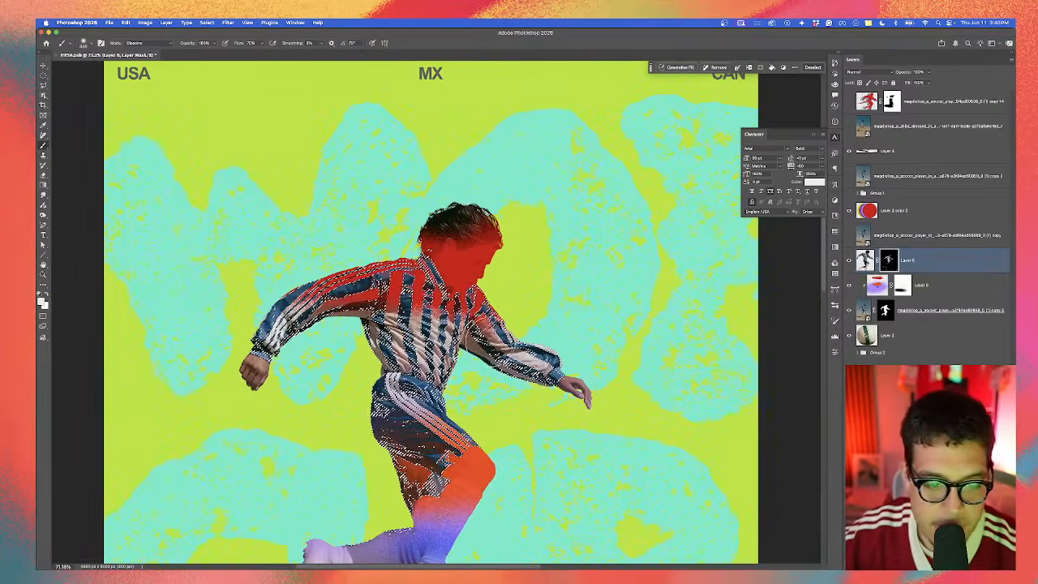
pyautogui.scroll(-2, 490, 317)
pyautogui.press('super+d')
# Step: Hide the coloured circles over the ball and select the soccer ball's layer
pyautogui.scroll(-8, 490, 317)
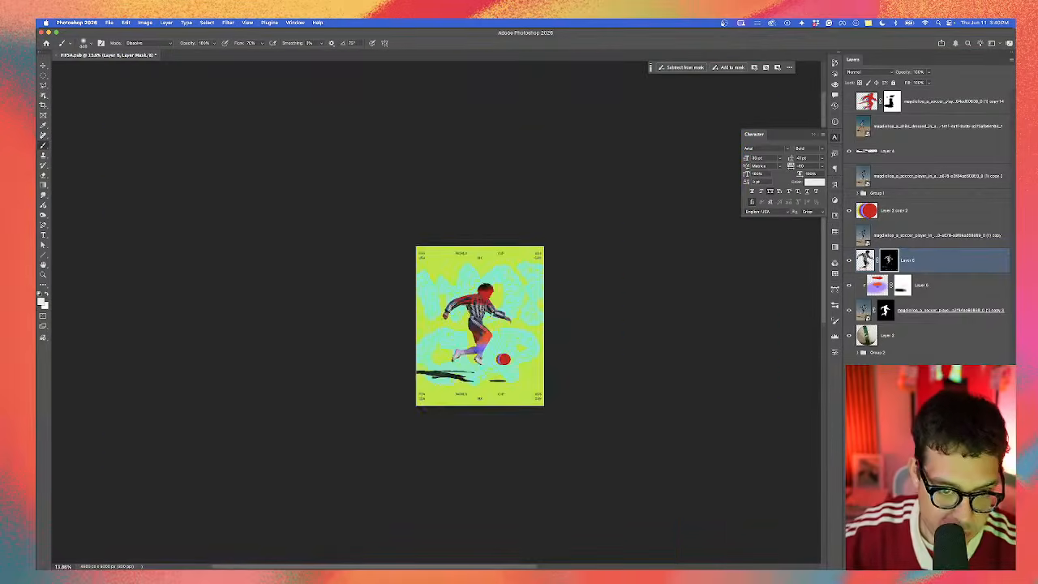
pyautogui.scroll(8, 489, 315)
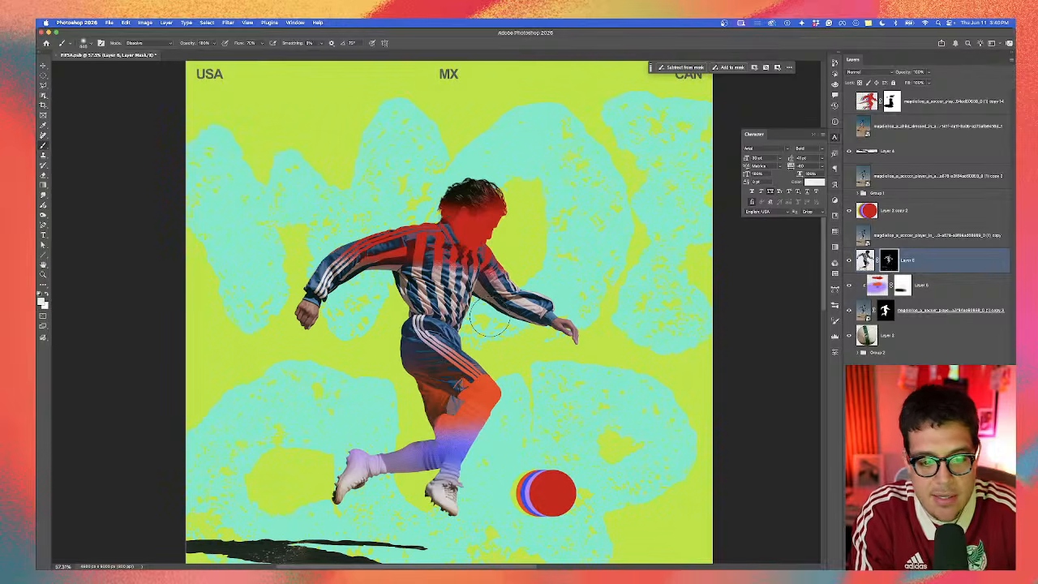
pyautogui.scroll(-3, 484, 294)
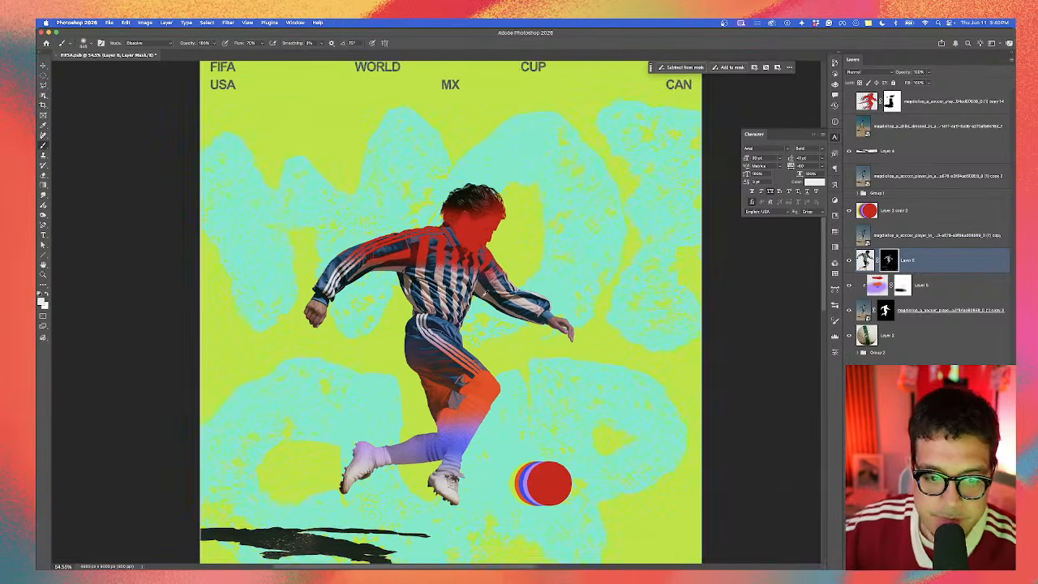
pyautogui.scroll(-1, 548, 436)
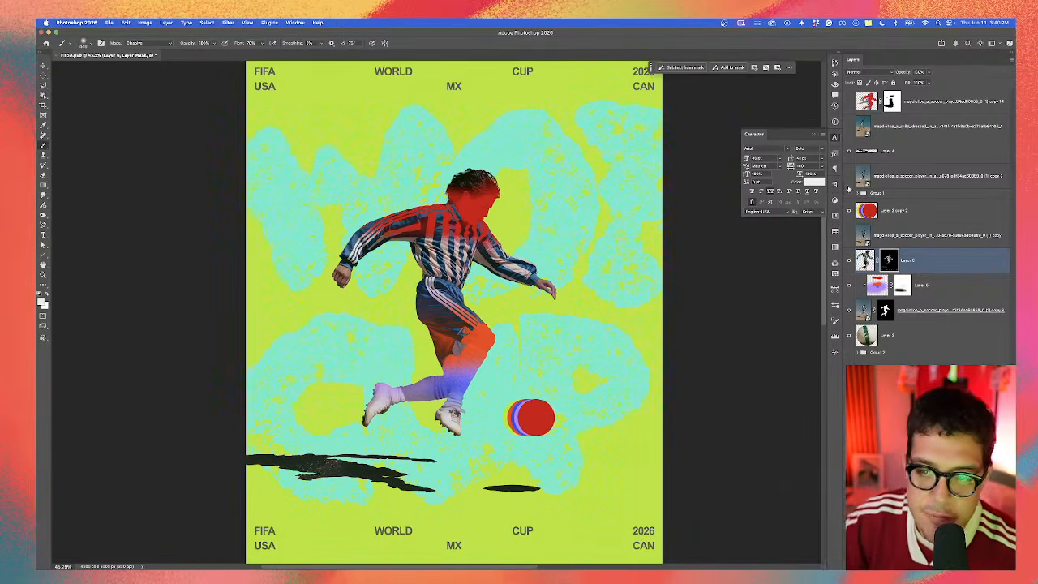
pyautogui.click(848, 210)
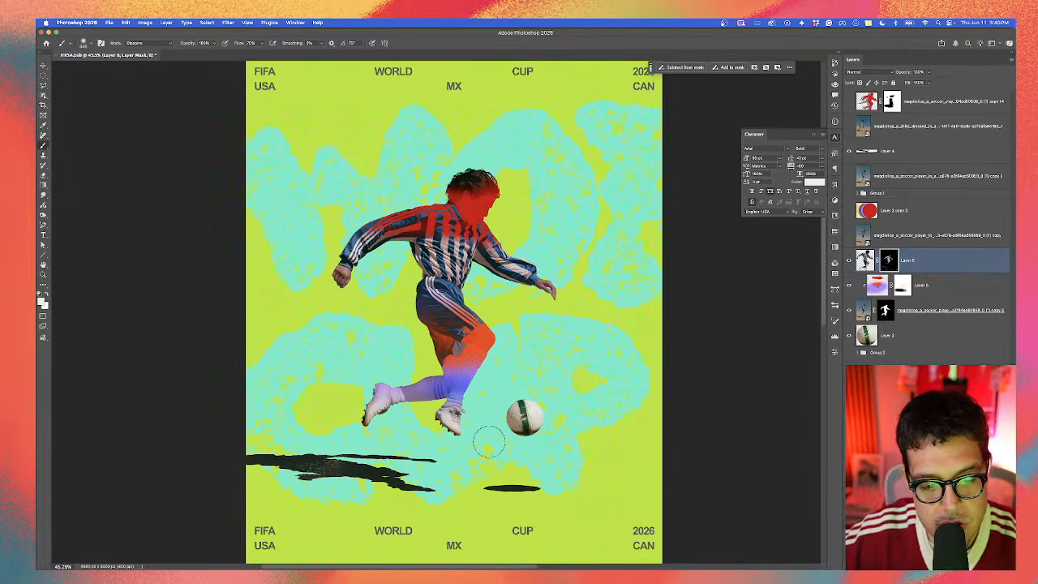
pyautogui.press('v')
pyautogui.click(518, 420)
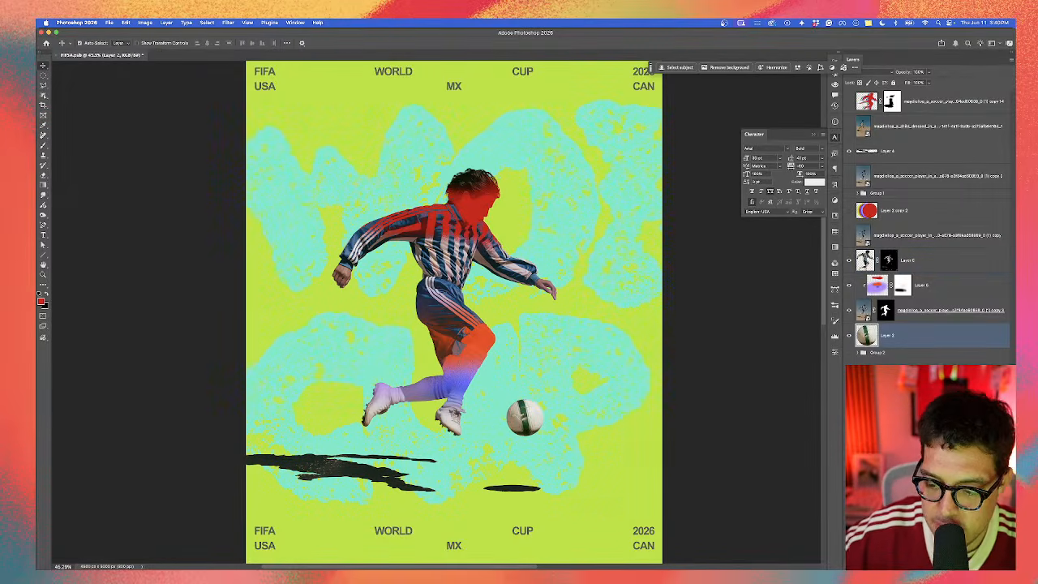
# Step: Add a layer clipped to the soccer ball and paint it with Dissolve blue sampled from the red player artwork's trails
pyautogui.press('alt+shift+super+n')
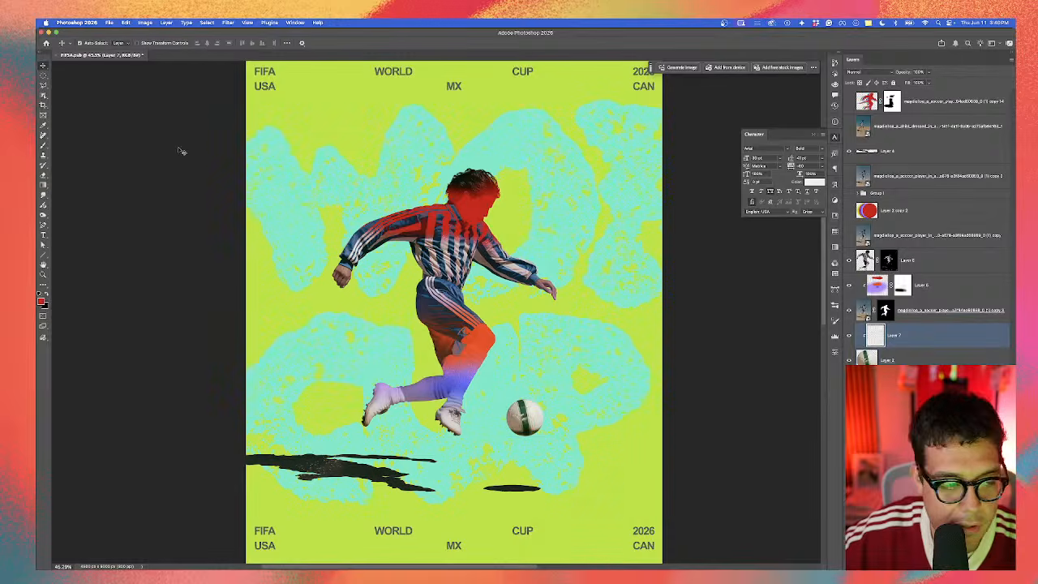
pyautogui.click(44, 146)
pyautogui.click(849, 101)
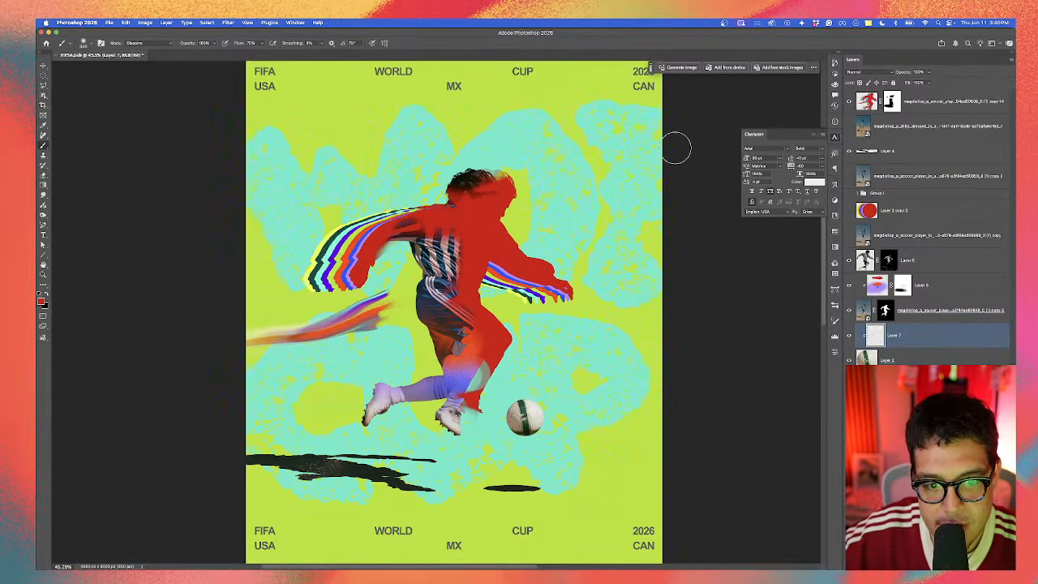
pyautogui.moveTo(328, 252)
pyautogui.mouseDown()
pyautogui.moveTo(324, 235)
pyautogui.moveTo(320, 244)
pyautogui.moveTo(348, 243)
pyautogui.mouseUp()
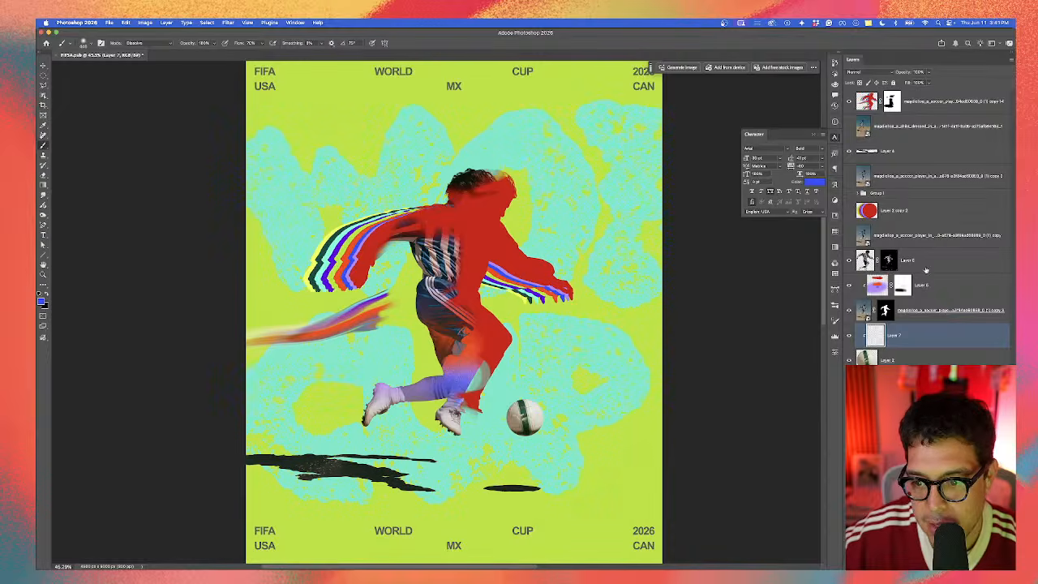
pyautogui.moveTo(530, 433); pyautogui.dragTo(556, 424)
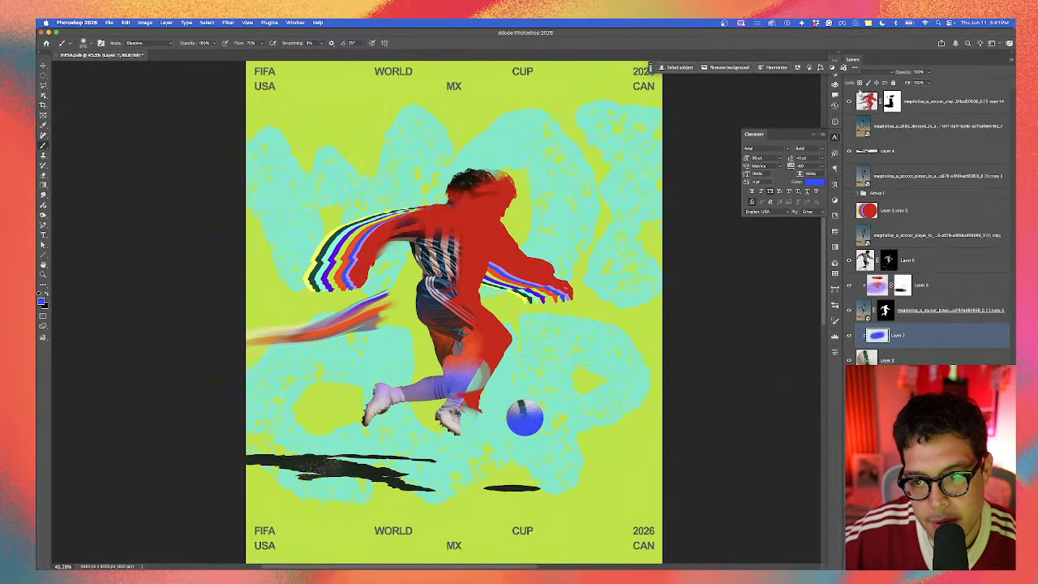
pyautogui.click(850, 101)
# Step: Select the clipped paint layer that colours the player
pyautogui.press('v')
pyautogui.scroll(-2, 545, 344)
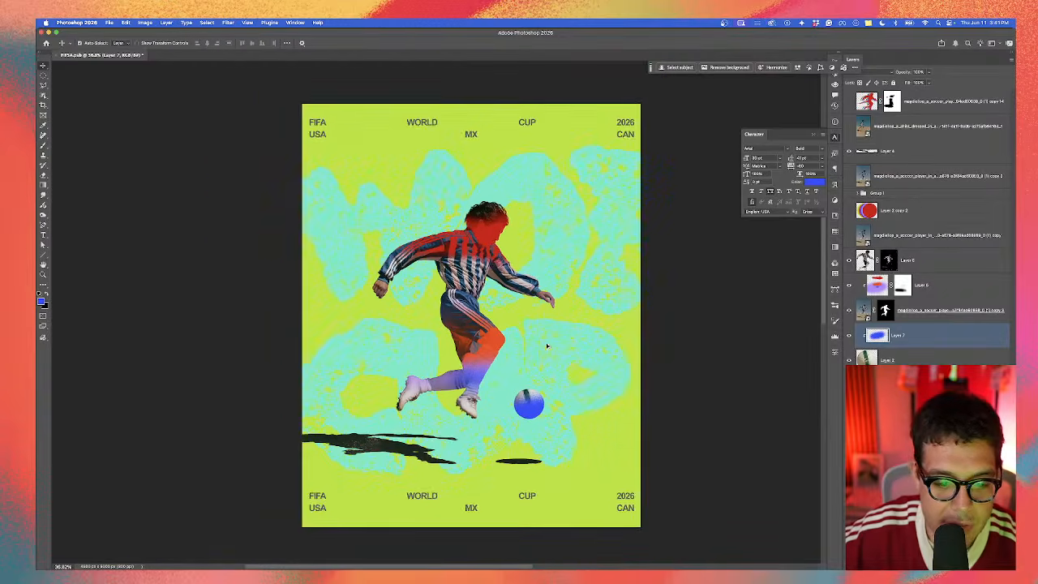
pyautogui.scroll(-1, 526, 381)
pyautogui.click(497, 309)
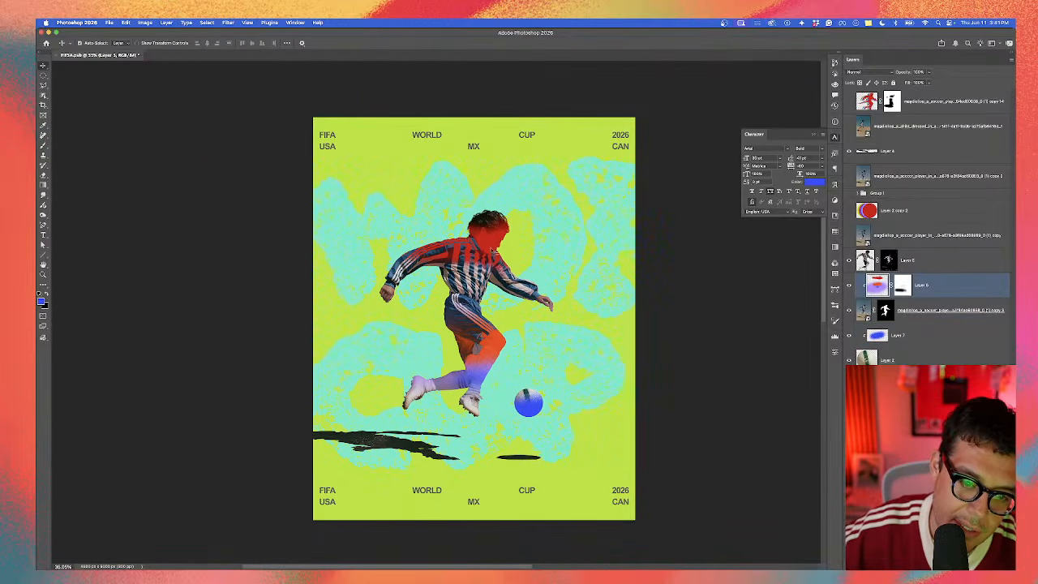
pyautogui.press('b')
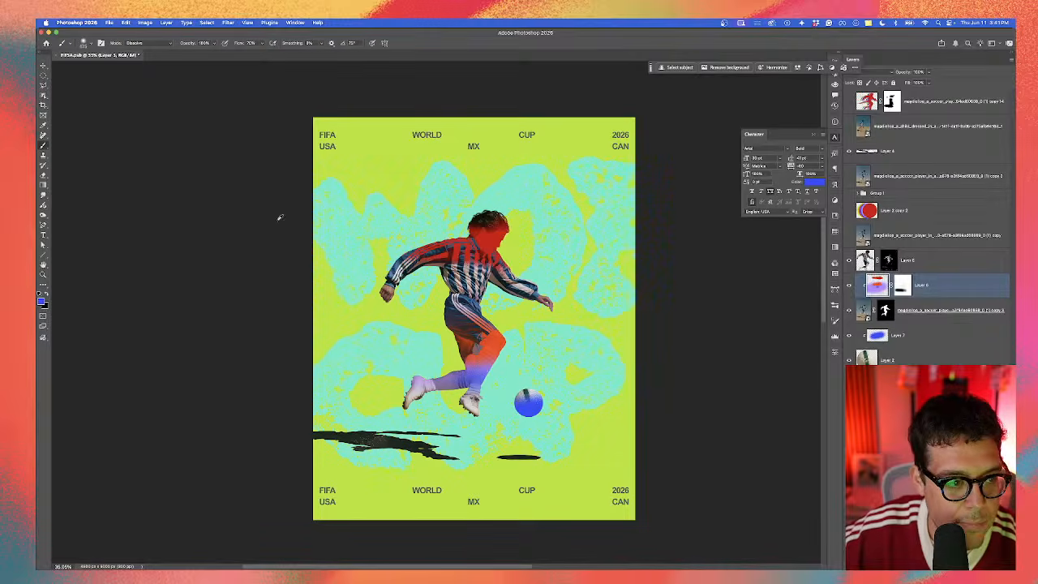
pyautogui.moveTo(503, 235)
pyautogui.mouseDown()
pyautogui.moveTo(430, 259)
pyautogui.moveTo(503, 276)
pyautogui.moveTo(519, 268)
pyautogui.mouseUp()
pyautogui.press('super+z')
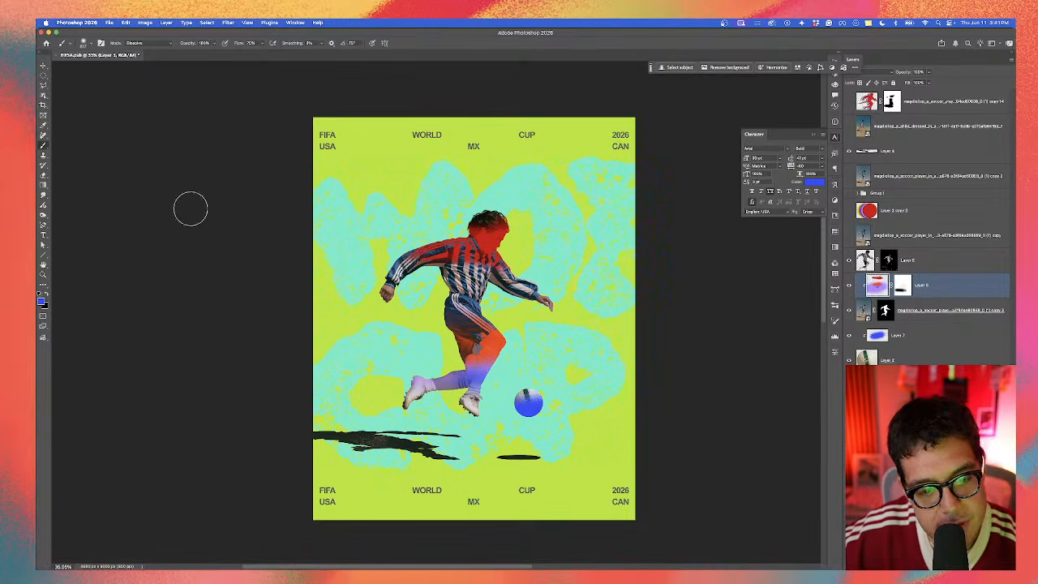
pyautogui.moveTo(409, 257)
pyautogui.mouseDown()
pyautogui.moveTo(511, 239)
pyautogui.moveTo(511, 279)
pyautogui.moveTo(478, 280)
pyautogui.moveTo(507, 281)
pyautogui.mouseUp()
pyautogui.press('super+z')
# Step: Erase the red paint from the player's hair, face and neck with a large soft eraser, keeping red on the jersey stripes
pyautogui.click(44, 175)
pyautogui.moveTo(441, 272)
pyautogui.mouseDown()
pyautogui.moveTo(514, 277)
pyautogui.moveTo(488, 284)
pyautogui.mouseUp()
pyautogui.scroll(5, 489, 280)
pyautogui.press('super+z')
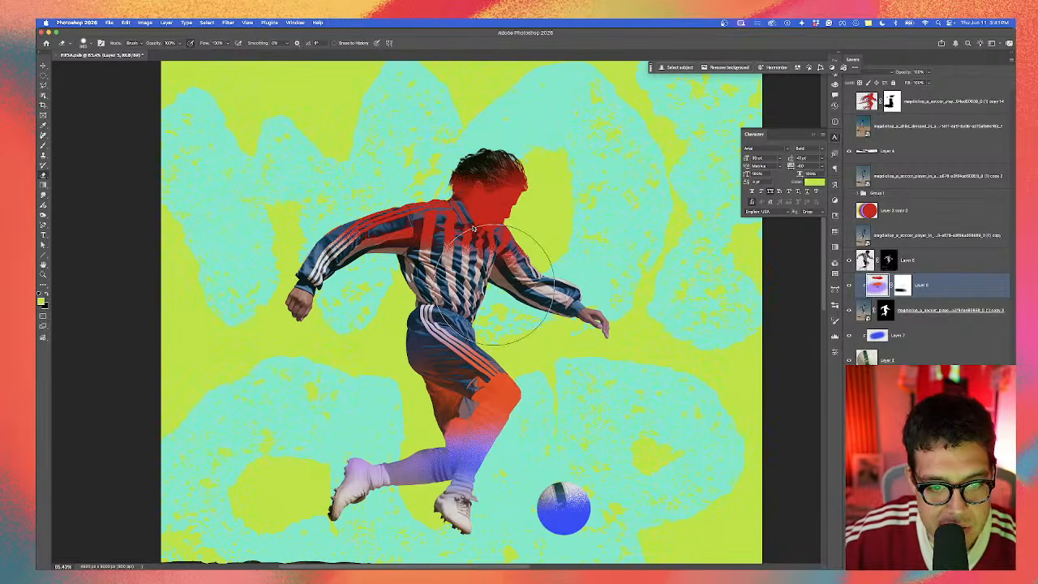
pyautogui.moveTo(464, 223)
pyautogui.mouseDown()
pyautogui.moveTo(519, 183)
pyautogui.moveTo(533, 147)
pyautogui.moveTo(501, 173)
pyautogui.moveTo(459, 156)
pyautogui.moveTo(579, 184)
pyautogui.mouseUp()
pyautogui.press('super+z')
pyautogui.moveTo(386, 201); pyautogui.dragTo(411, 202)
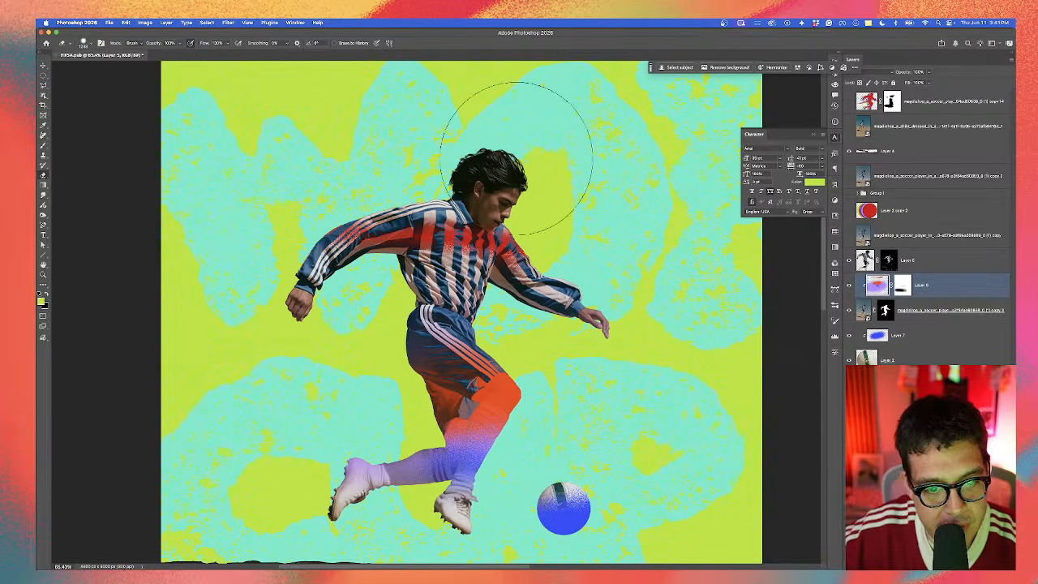
pyautogui.scroll(-3, 486, 174)
pyautogui.press('v')
# Step: Select the ball's clipped paint layer and set the brush colour to orange e54600
pyautogui.scroll(-5, 464, 243)
pyautogui.scroll(4, 463, 216)
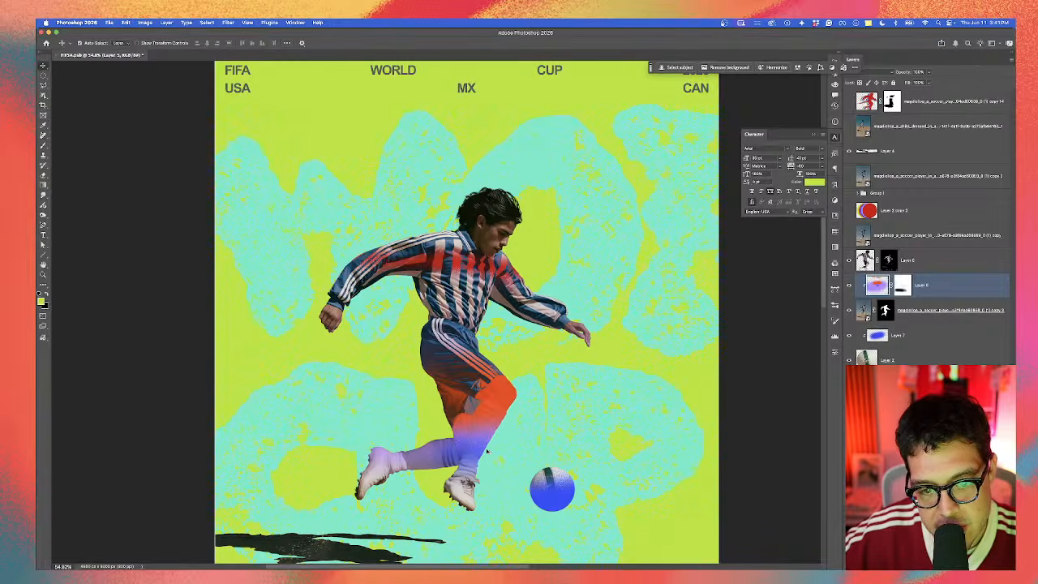
pyautogui.scroll(1, 486, 451)
pyautogui.click(555, 503)
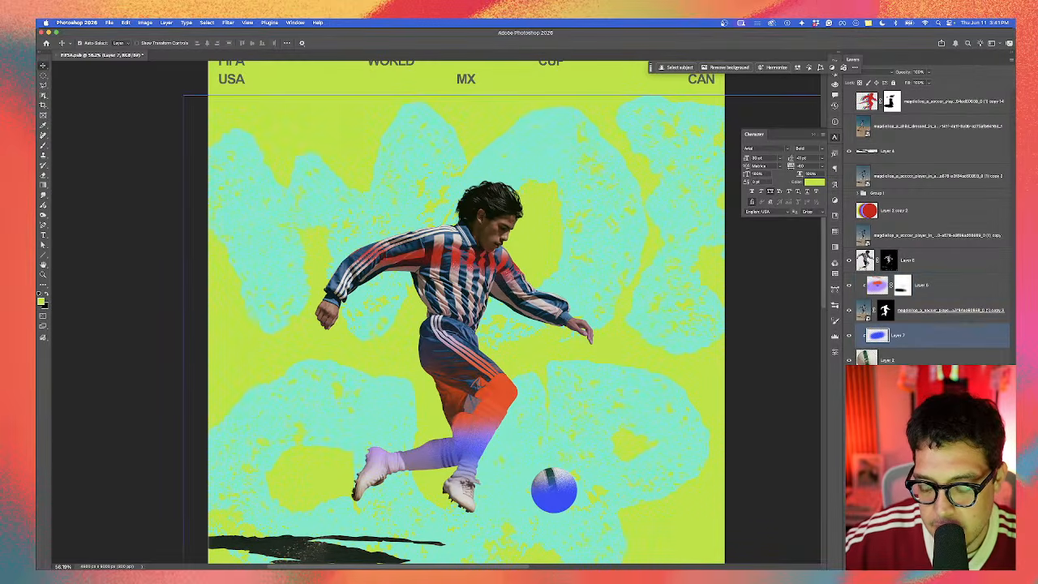
pyautogui.click(43, 145)
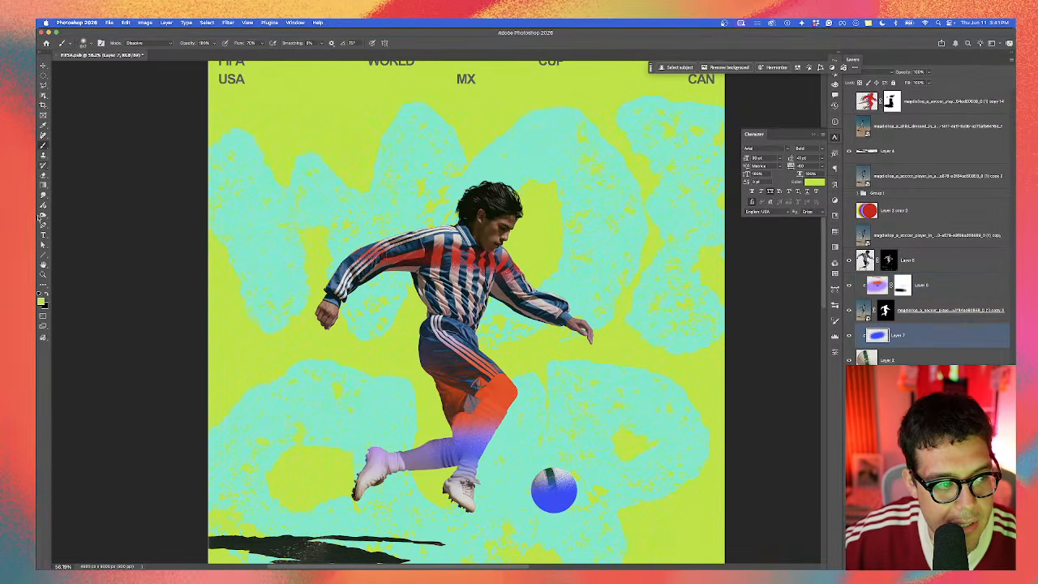
pyautogui.click(42, 301)
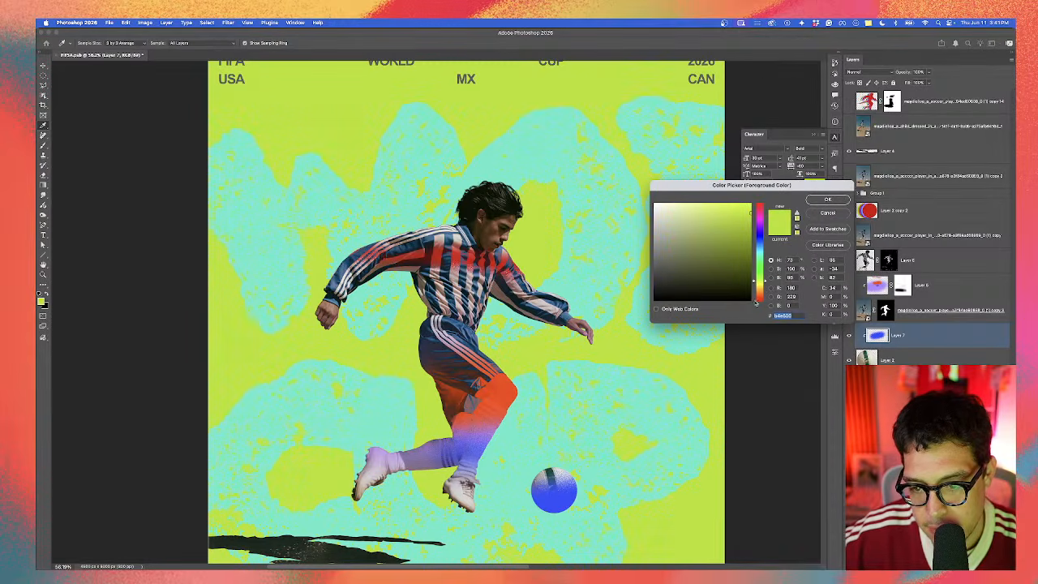
pyautogui.click(763, 298)
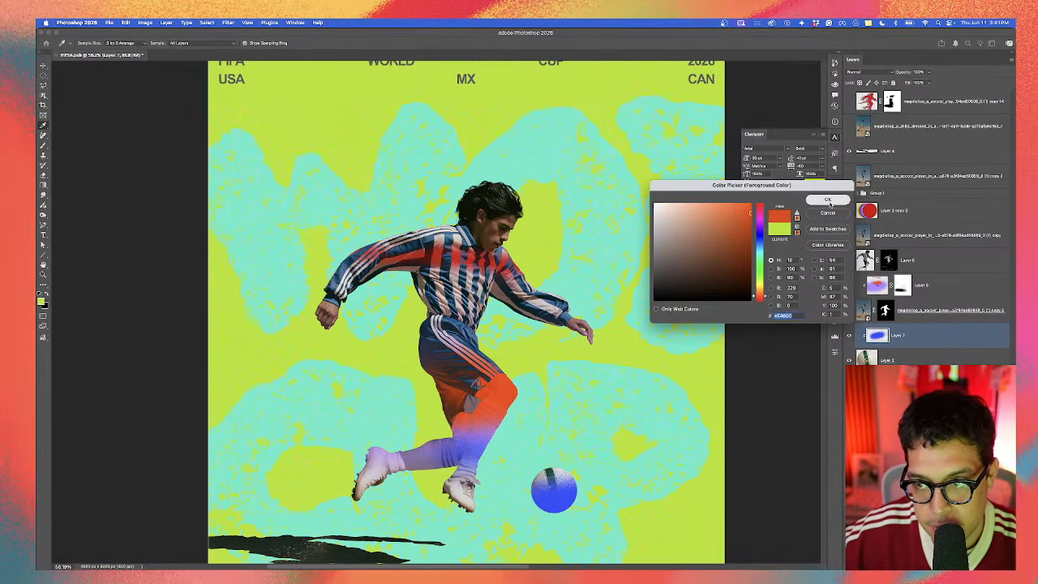
pyautogui.click(828, 199)
# Step: Paint grainy orange around the lower edge of the ball, over the blue
pyautogui.moveTo(577, 490)
pyautogui.mouseDown()
pyautogui.moveTo(550, 491)
pyautogui.moveTo(579, 513)
pyautogui.moveTo(565, 524)
pyautogui.moveTo(590, 480)
pyautogui.mouseUp()
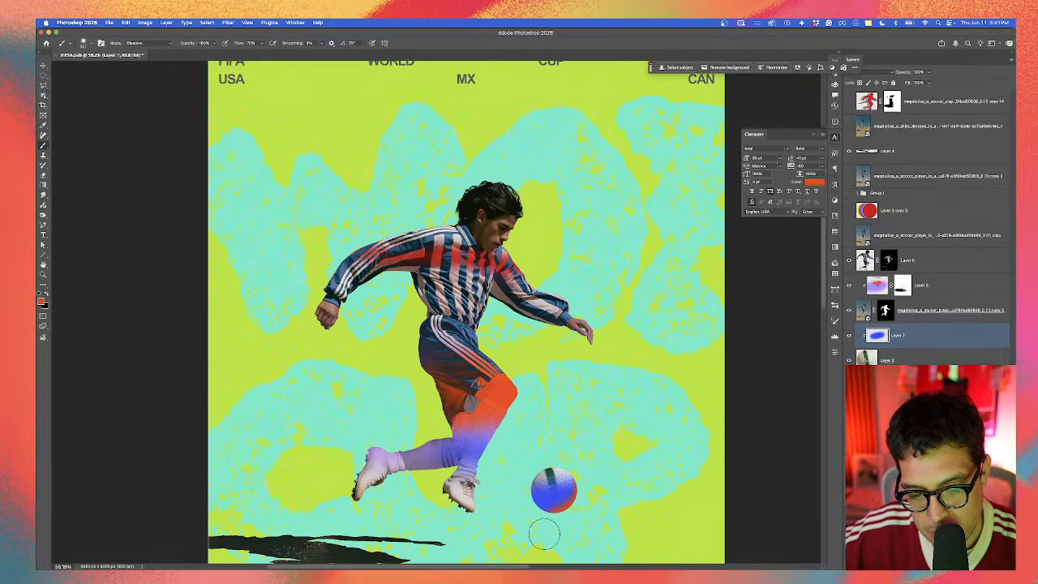
pyautogui.moveTo(544, 532)
pyautogui.mouseDown()
pyautogui.moveTo(505, 422)
pyautogui.moveTo(543, 396)
pyautogui.moveTo(551, 367)
pyautogui.moveTo(495, 442)
pyautogui.moveTo(502, 425)
pyautogui.moveTo(460, 411)
pyautogui.moveTo(502, 423)
pyautogui.moveTo(424, 413)
pyautogui.mouseUp()
pyautogui.scroll(2, 565, 525)
pyautogui.press('super+z')
pyautogui.scroll(-6, 424, 412)
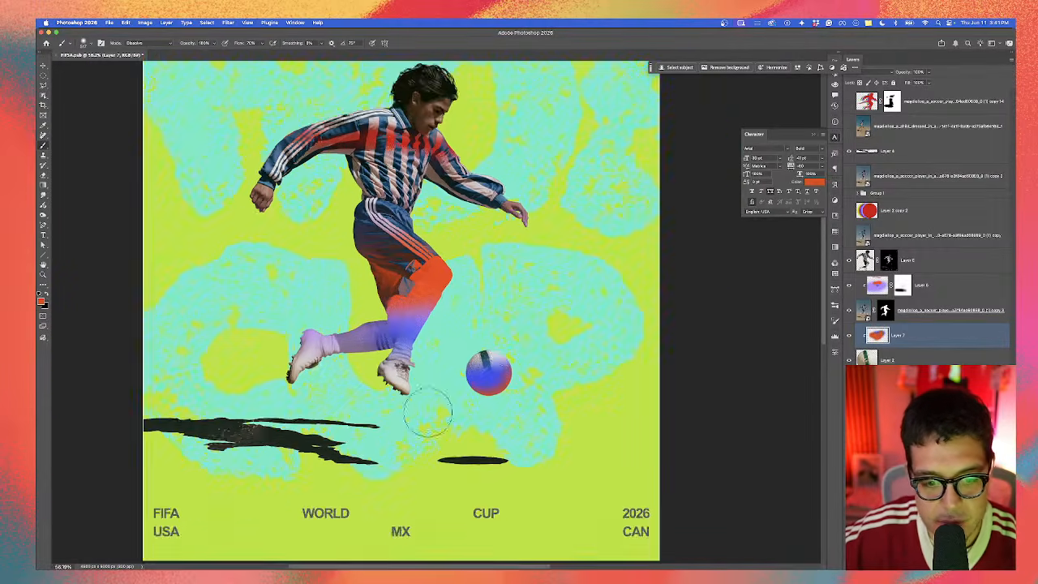
pyautogui.press('v')
pyautogui.scroll(2, 398, 378)
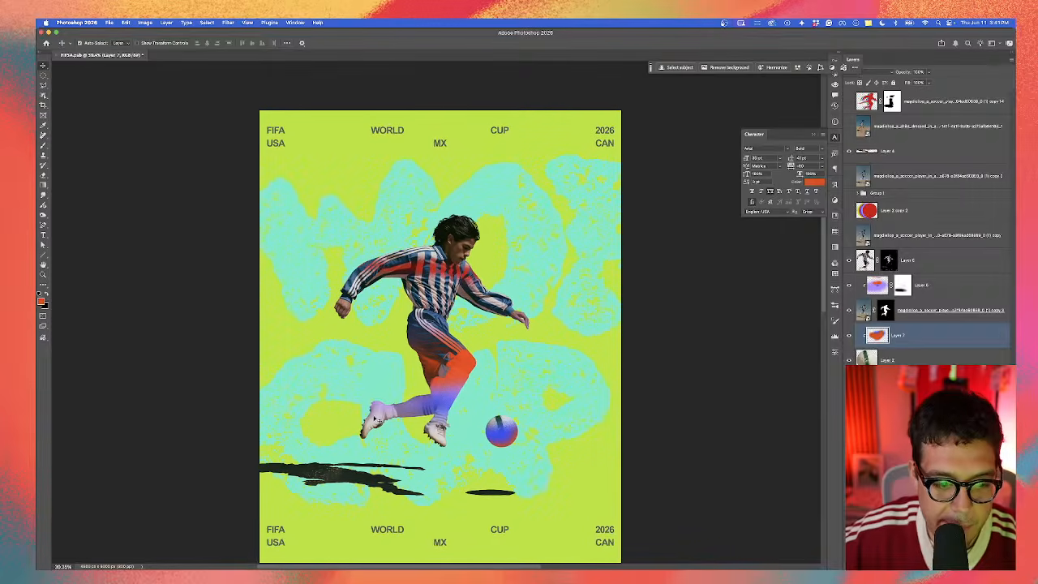
pyautogui.click(371, 373)
pyautogui.moveTo(367, 373)
pyautogui.mouseDown()
pyautogui.moveTo(390, 367)
pyautogui.moveTo(362, 373)
pyautogui.moveTo(374, 382)
pyautogui.mouseUp()
pyautogui.scroll(-4, 374, 382)
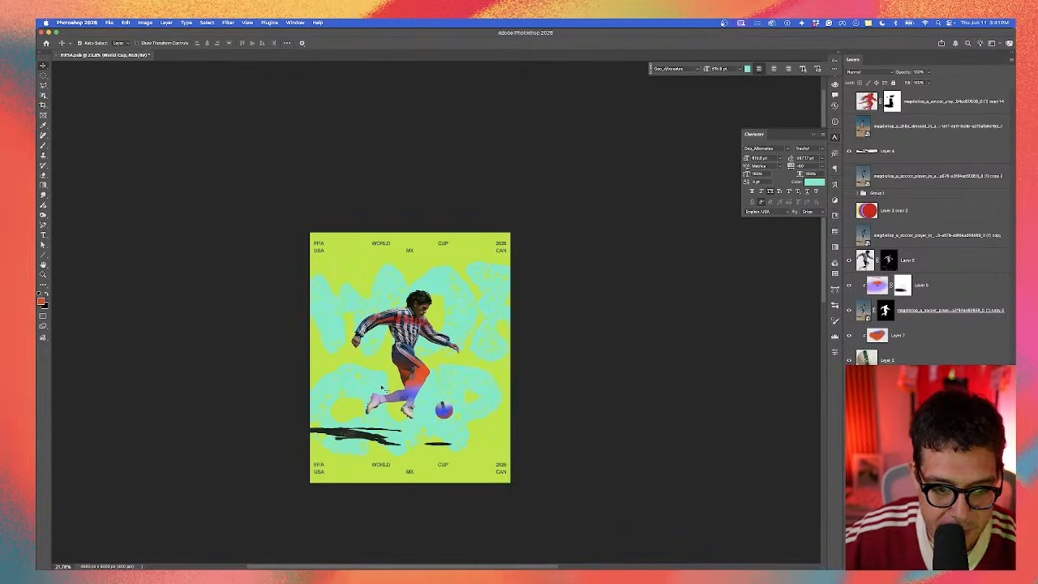
pyautogui.scroll(4, 380, 381)
pyautogui.scroll(3, 401, 369)
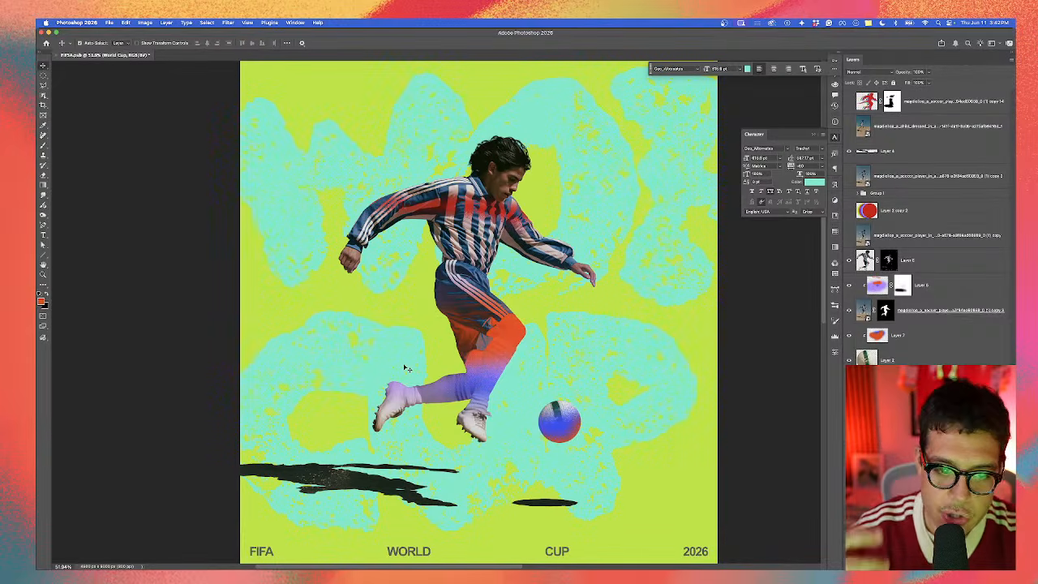
# Step: Add a Color and Vibrance adjustment clipped to the player and warm the temperature to about +52
pyautogui.click(511, 186)
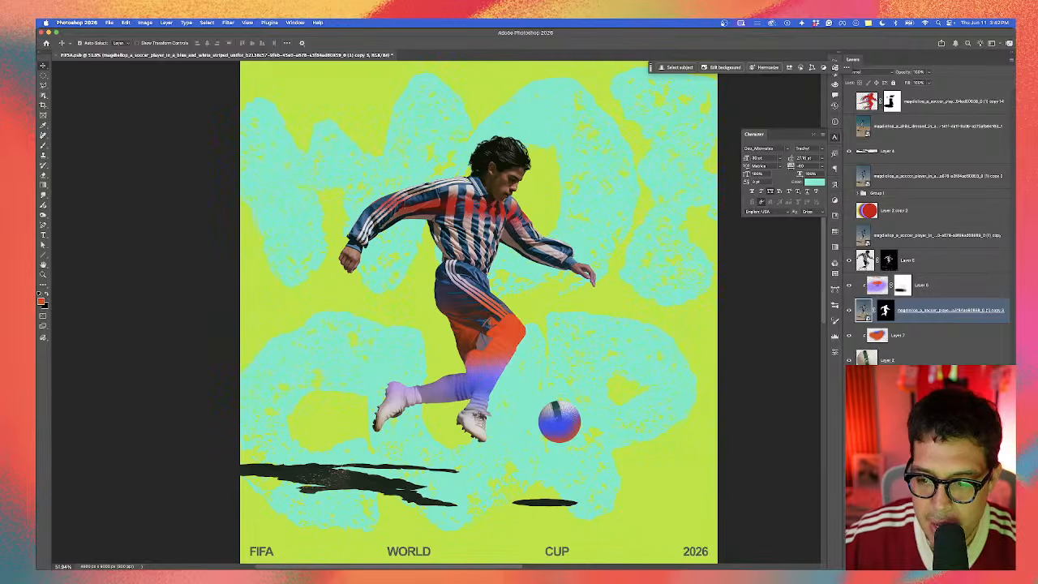
pyautogui.click(919, 430)
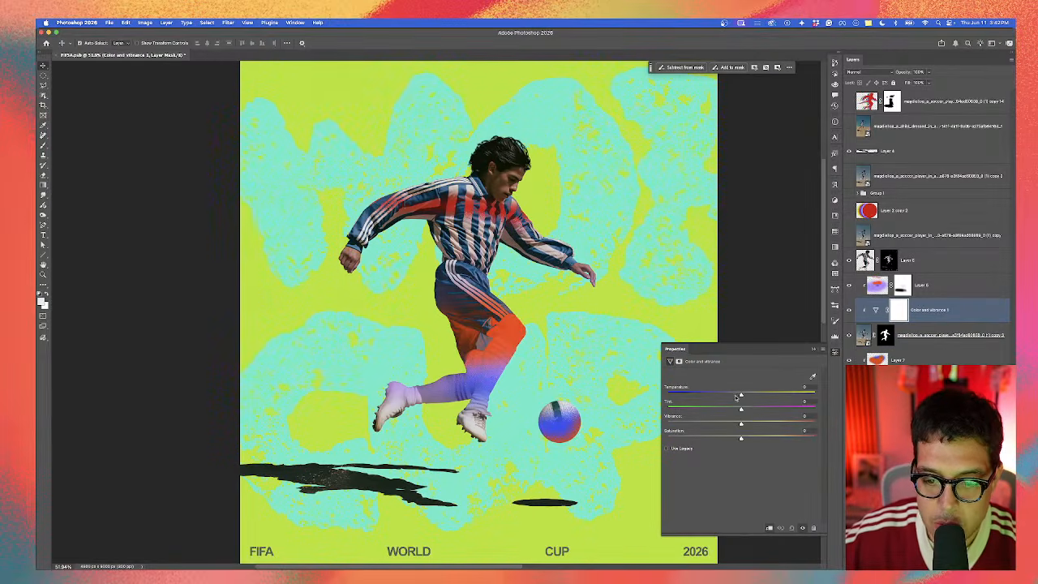
pyautogui.moveTo(750, 395); pyautogui.dragTo(792, 395)
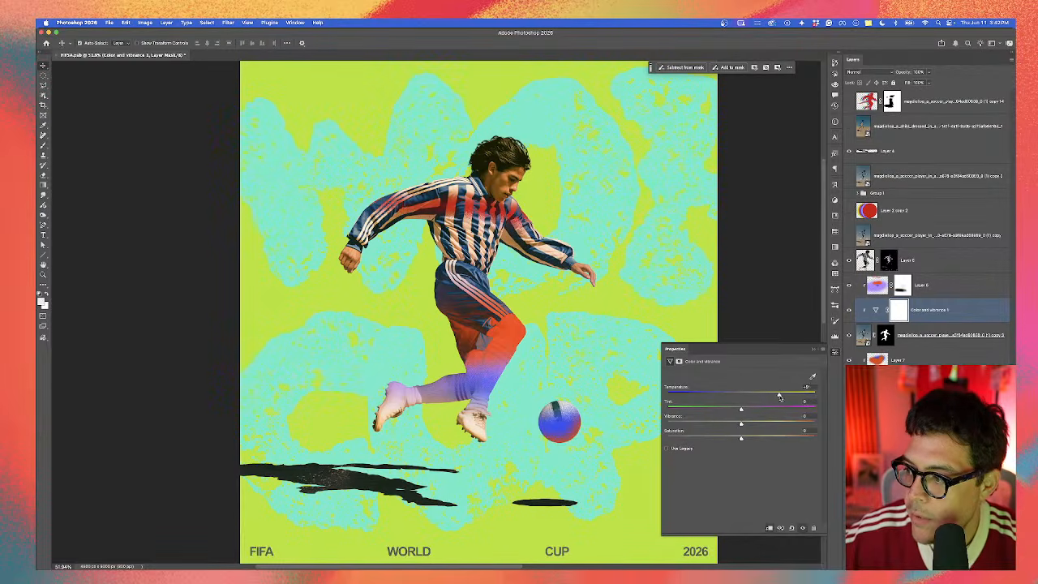
# Step: Set the adjustment's tint to about -6 and vibrance to about +38, and adjust its saturation
pyautogui.scroll(5, 509, 256)
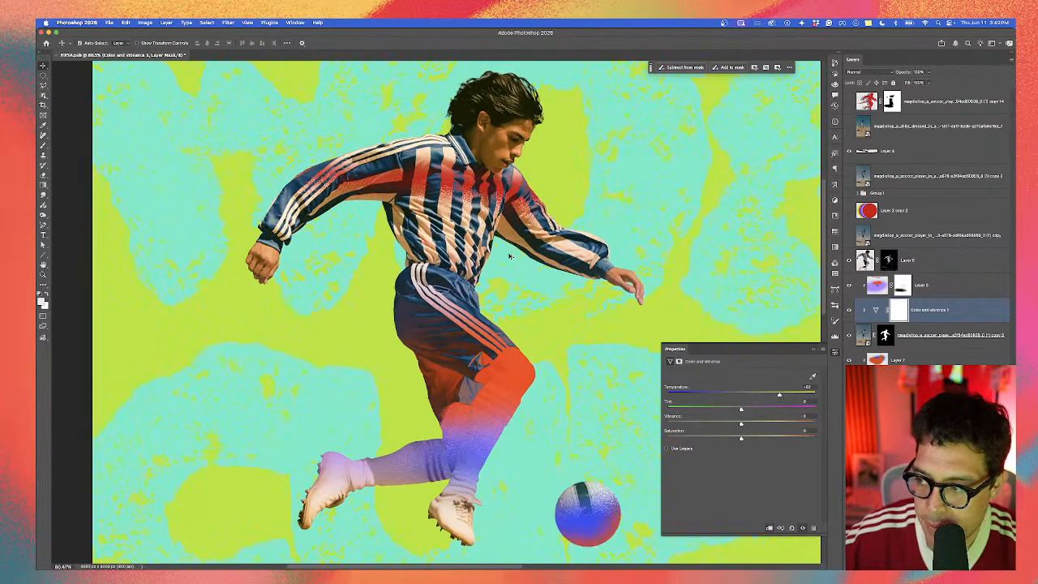
pyautogui.scroll(-1, 509, 257)
pyautogui.moveTo(737, 410); pyautogui.dragTo(732, 440)
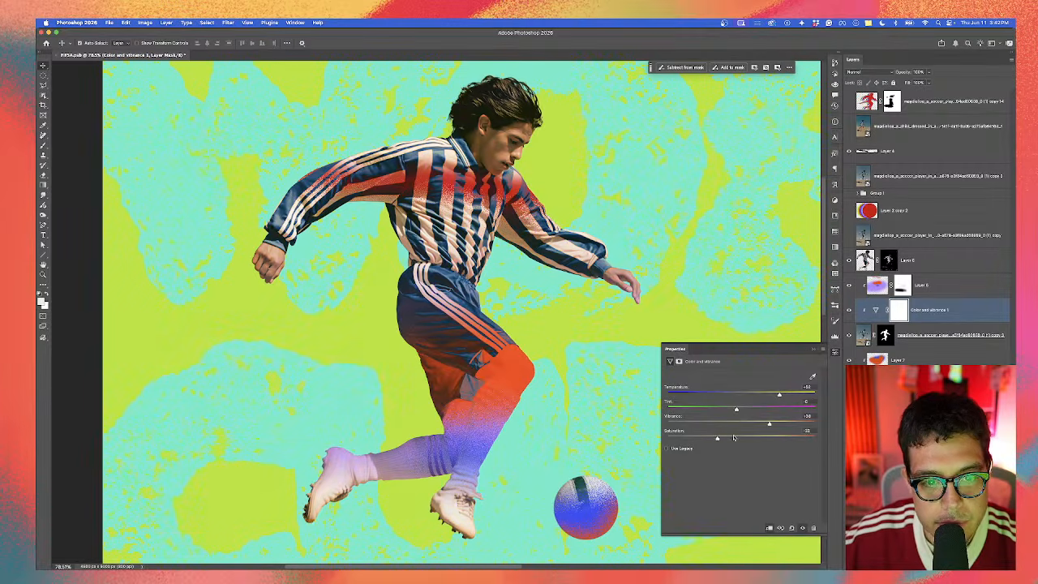
pyautogui.click(812, 350)
pyautogui.press('super+0')
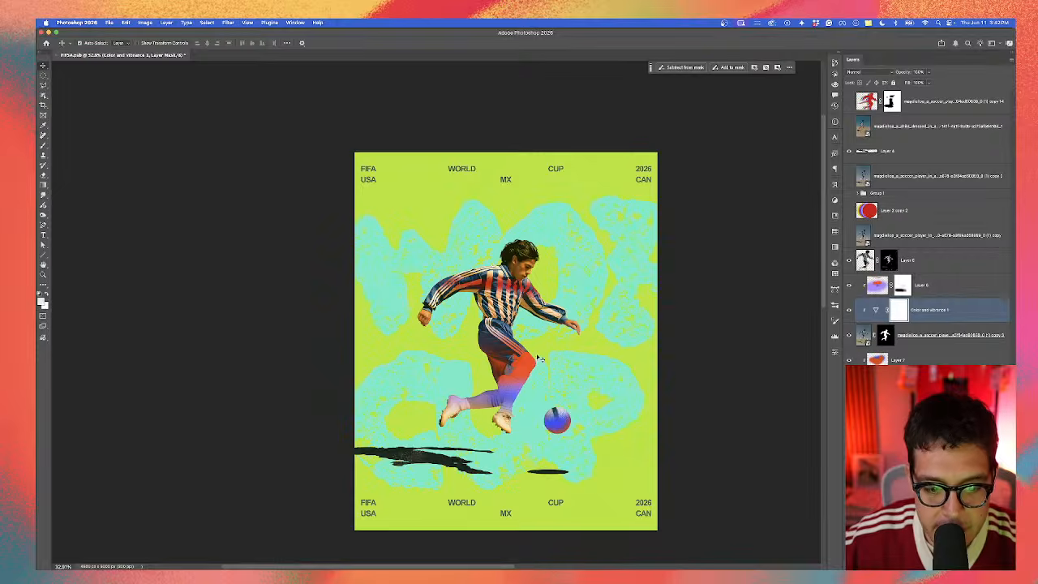
pyautogui.scroll(2, 538, 358)
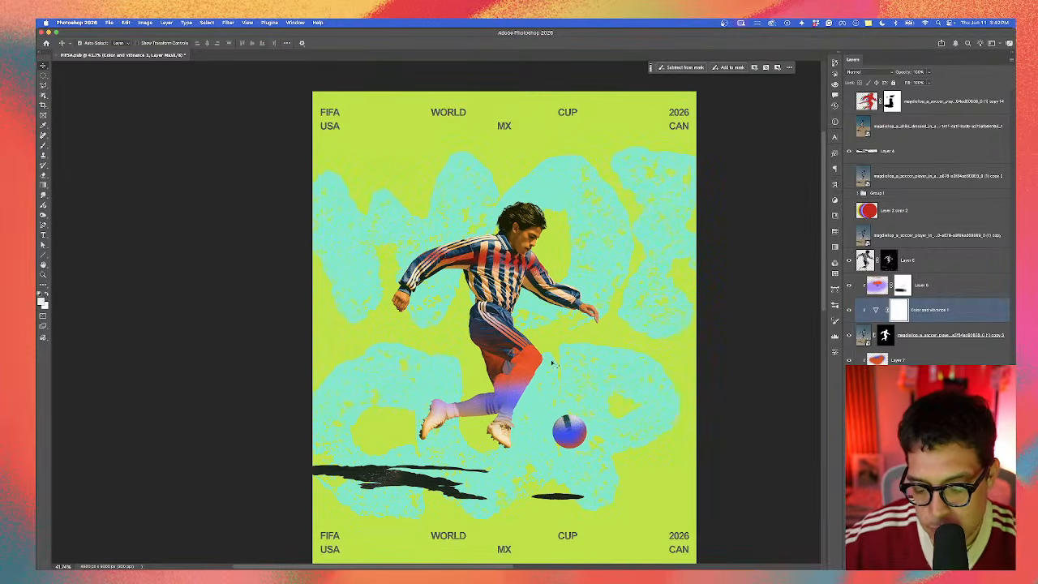
# Step: Try a red e50000 Color Overlay on the poster background
pyautogui.click(653, 468)
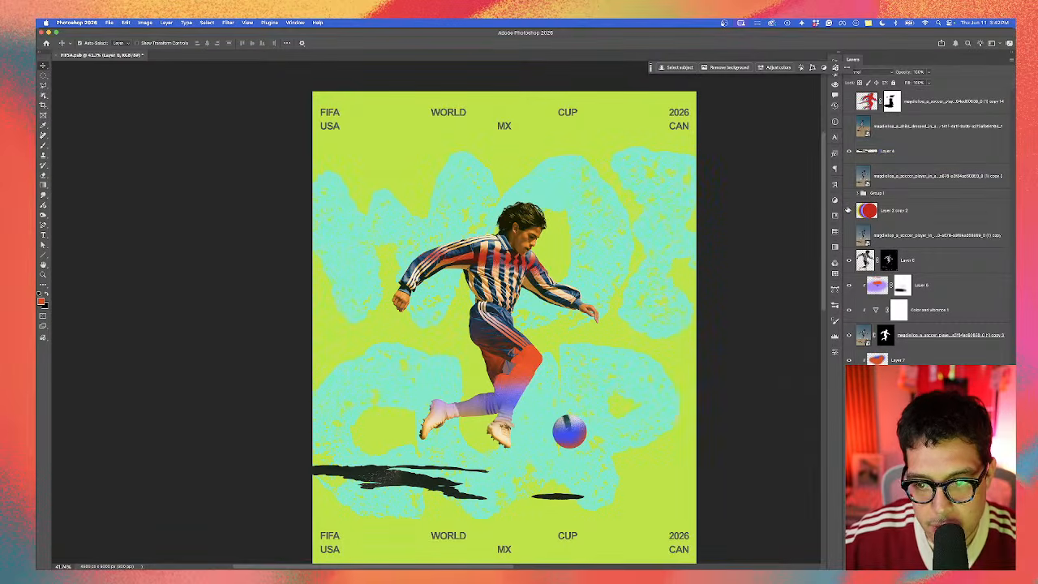
pyautogui.click(848, 210)
pyautogui.click(848, 210)
pyautogui.doubleClick(862, 484)
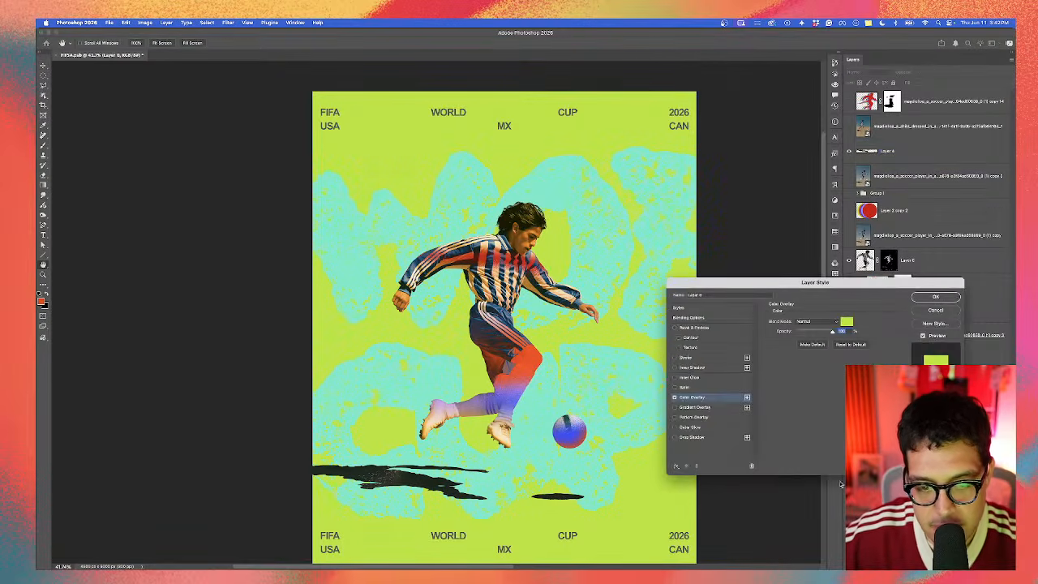
pyautogui.click(847, 323)
pyautogui.moveTo(740, 249)
pyautogui.mouseDown()
pyautogui.moveTo(709, 216)
pyautogui.moveTo(702, 243)
pyautogui.moveTo(728, 260)
pyautogui.moveTo(769, 208)
pyautogui.moveTo(764, 239)
pyautogui.mouseUp()
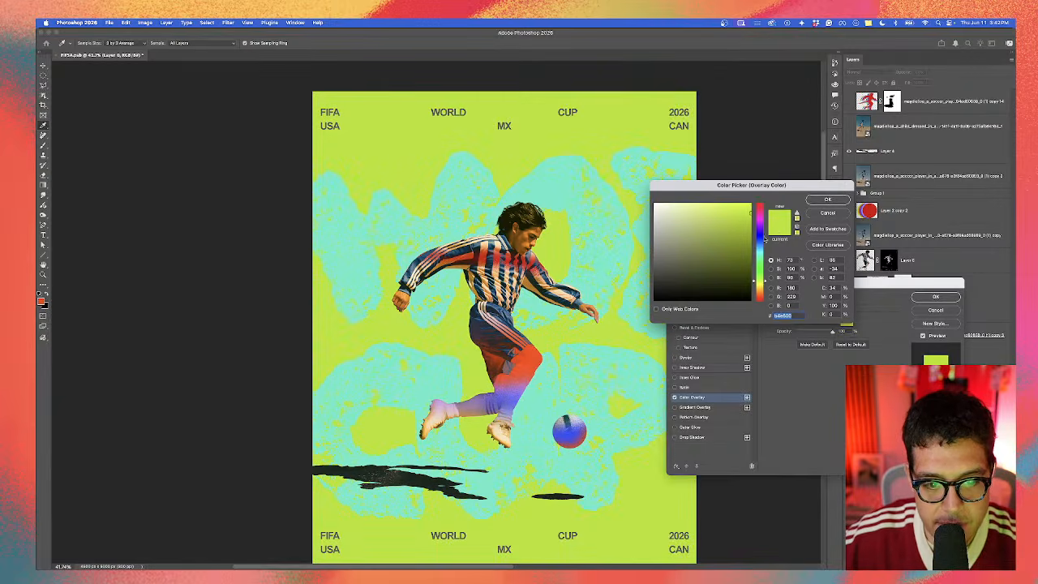
pyautogui.moveTo(762, 288); pyautogui.dragTo(761, 301)
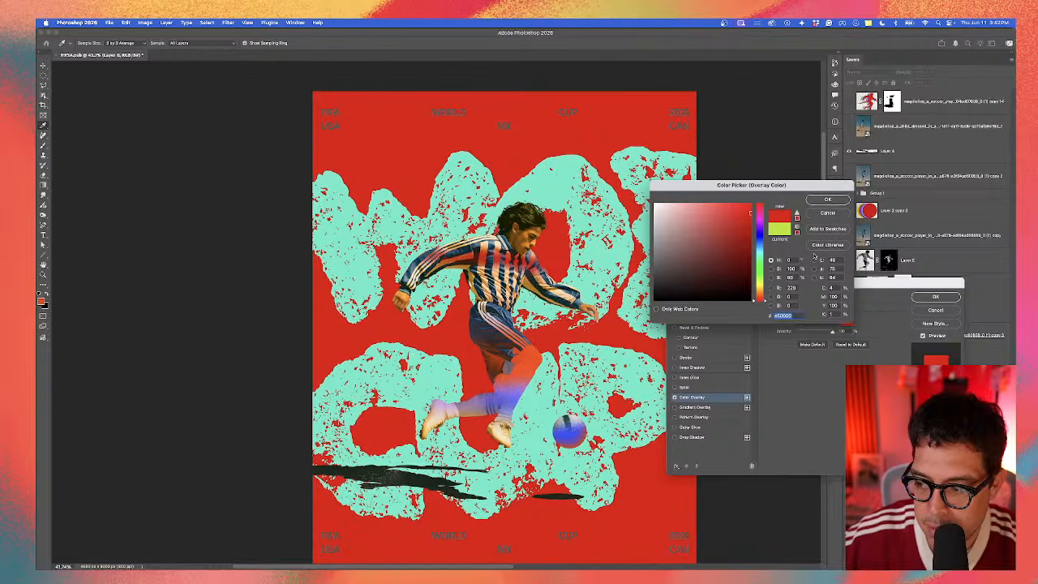
pyautogui.click(828, 213)
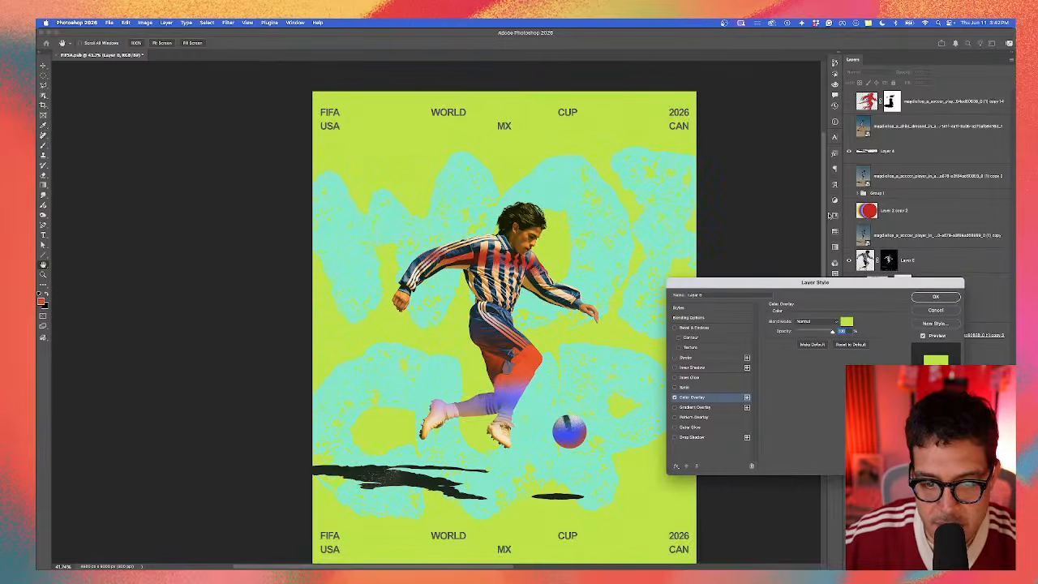
pyautogui.click(935, 309)
pyautogui.scroll(-2, 562, 375)
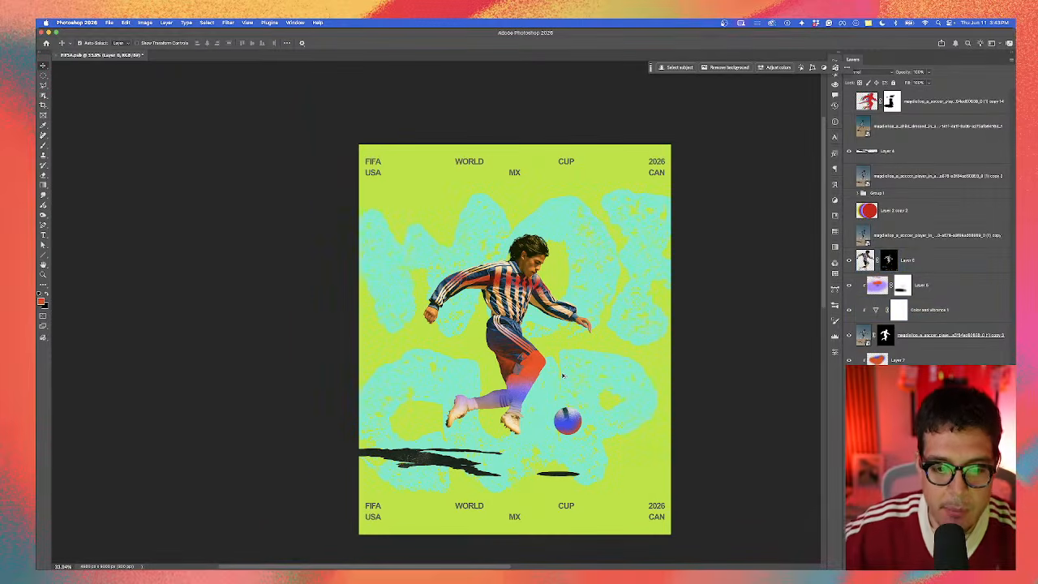
pyautogui.scroll(-2, 546, 372)
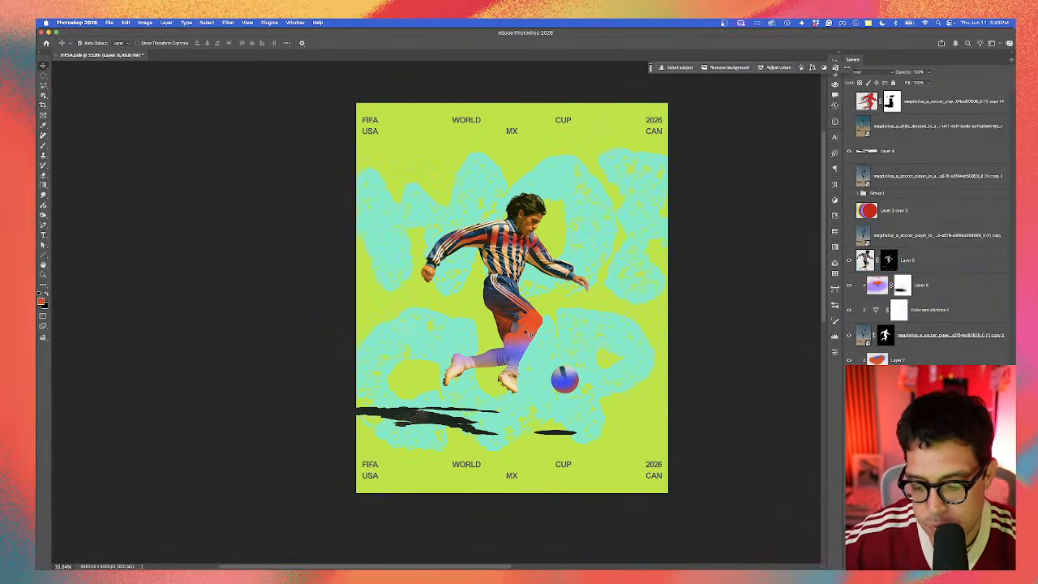
pyautogui.scroll(-1, 583, 343)
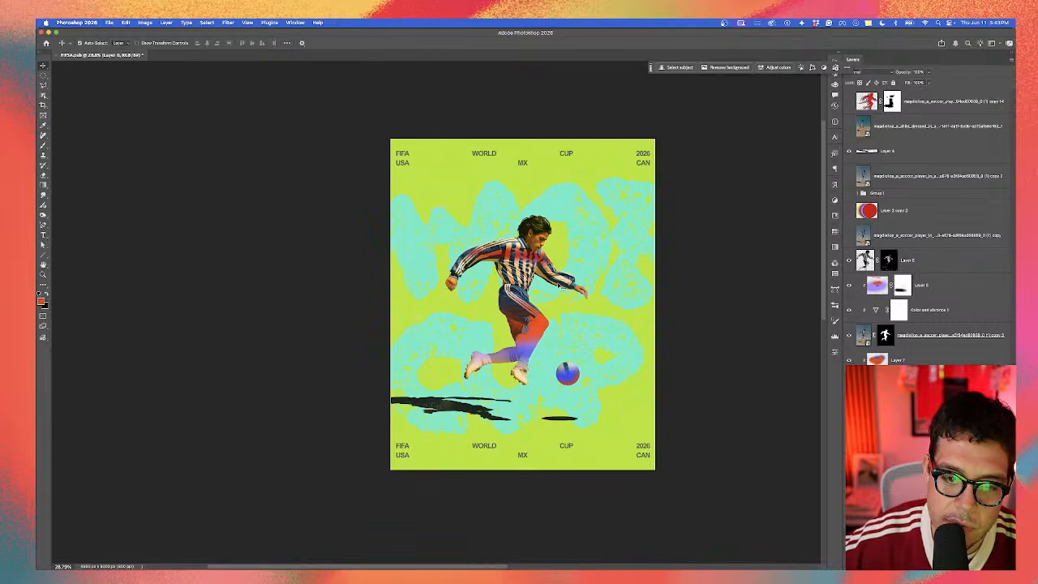
# Step: Recolour the upper FIFA World Cup 2026 header text near-black, sampled from the ball's shadow, after trying mint, grey, orange and blue
pyautogui.doubleClick(524, 164)
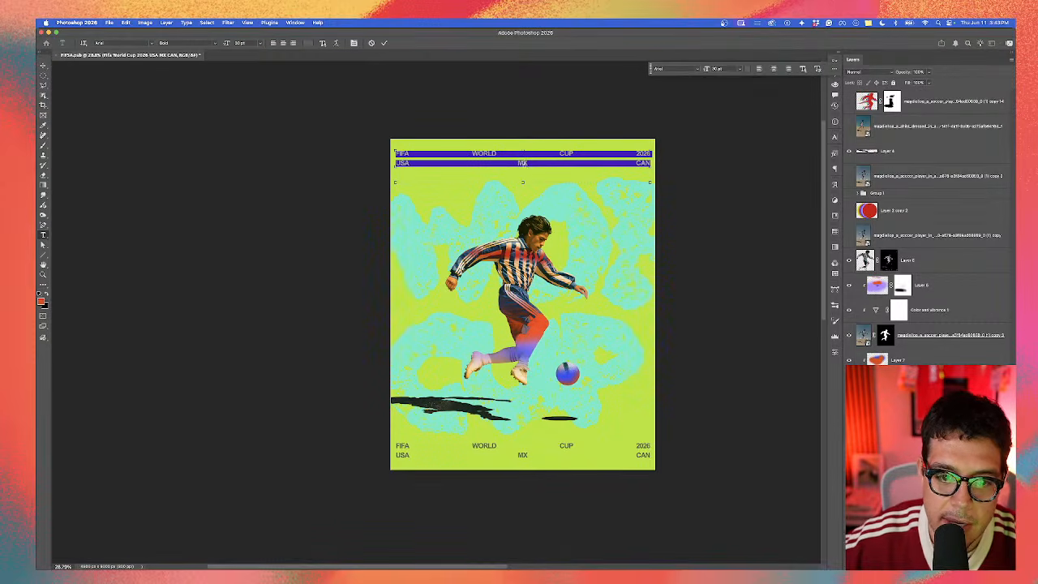
pyautogui.click(308, 42)
pyautogui.click(495, 202)
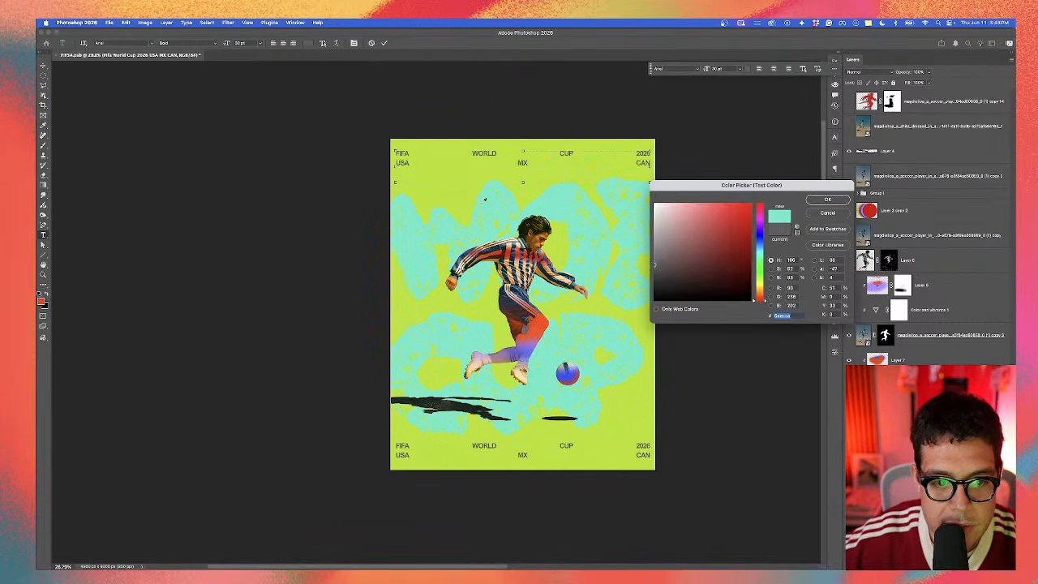
pyautogui.moveTo(689, 236); pyautogui.dragTo(657, 224)
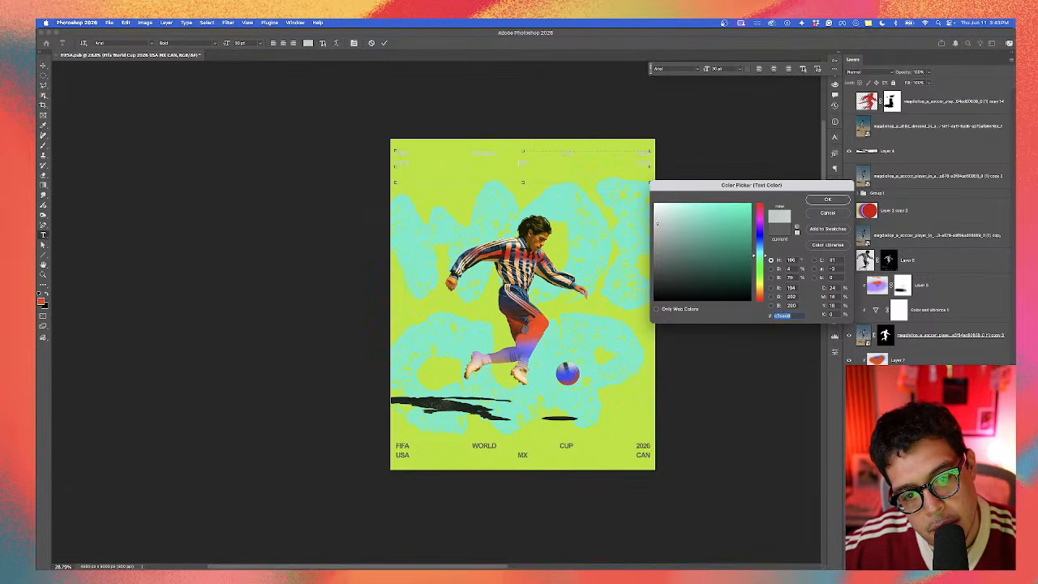
pyautogui.click(512, 352)
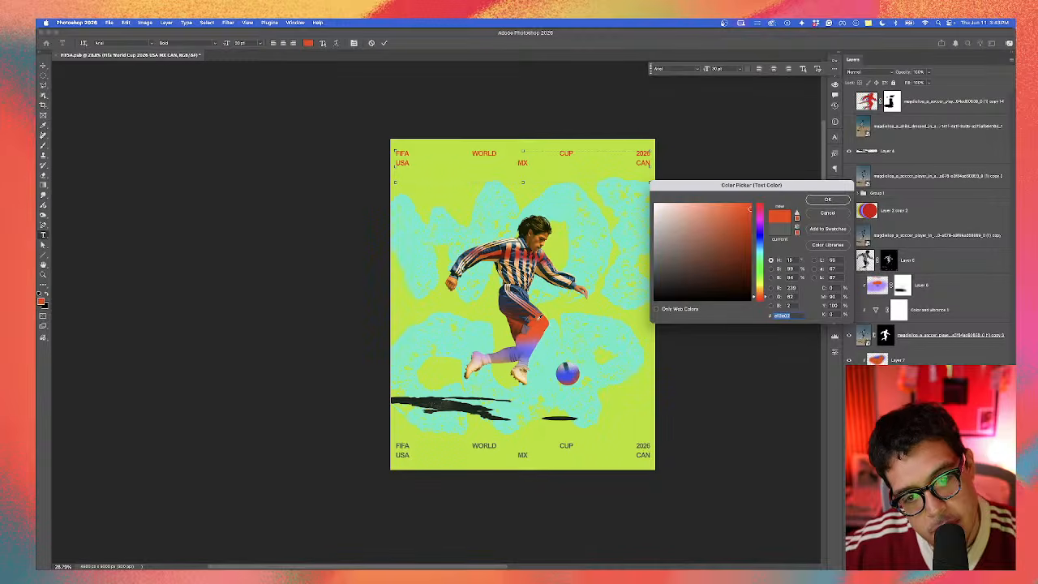
pyautogui.click(569, 372)
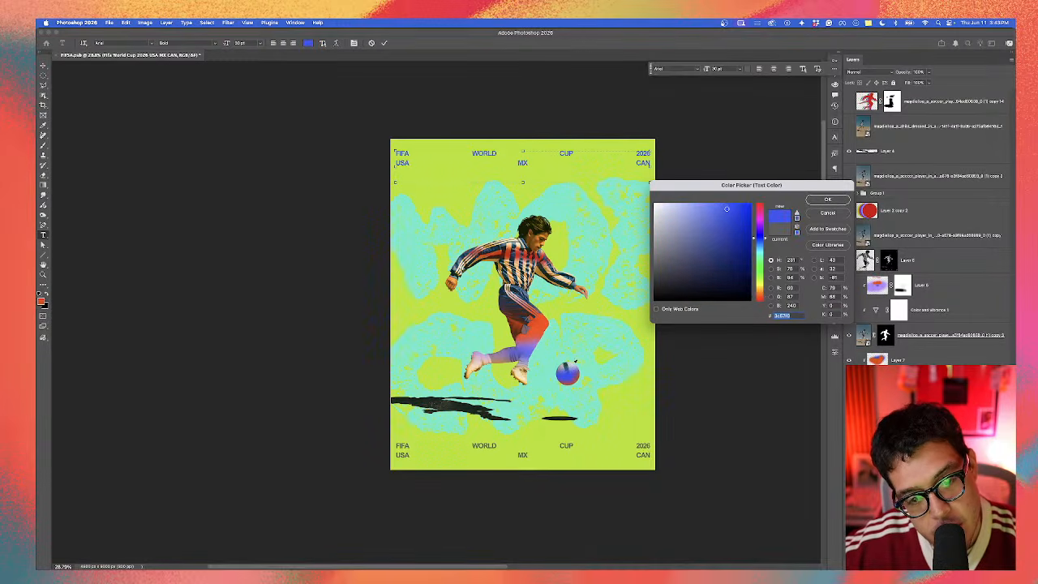
pyautogui.click(561, 419)
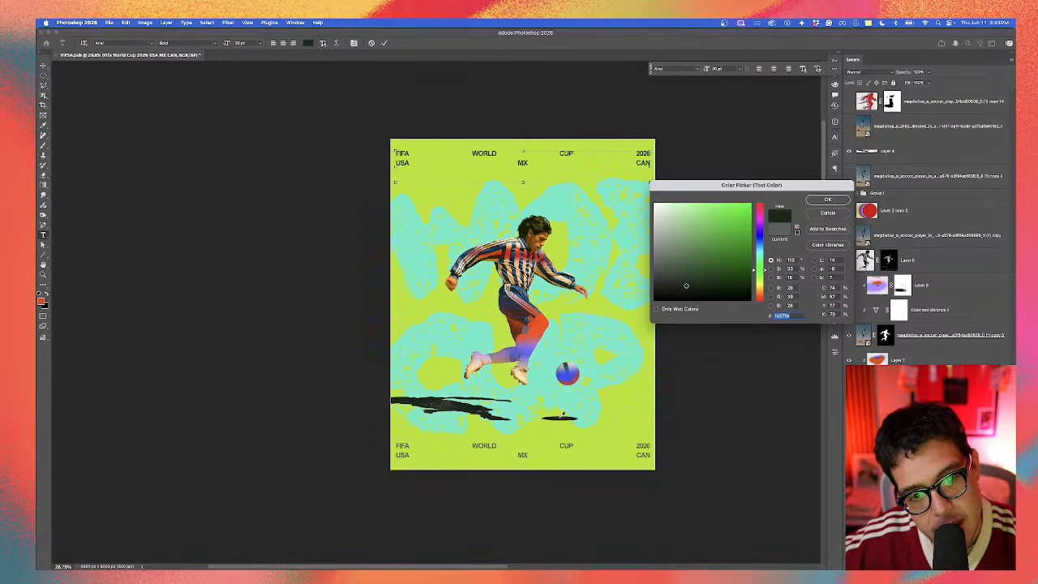
pyautogui.click(820, 201)
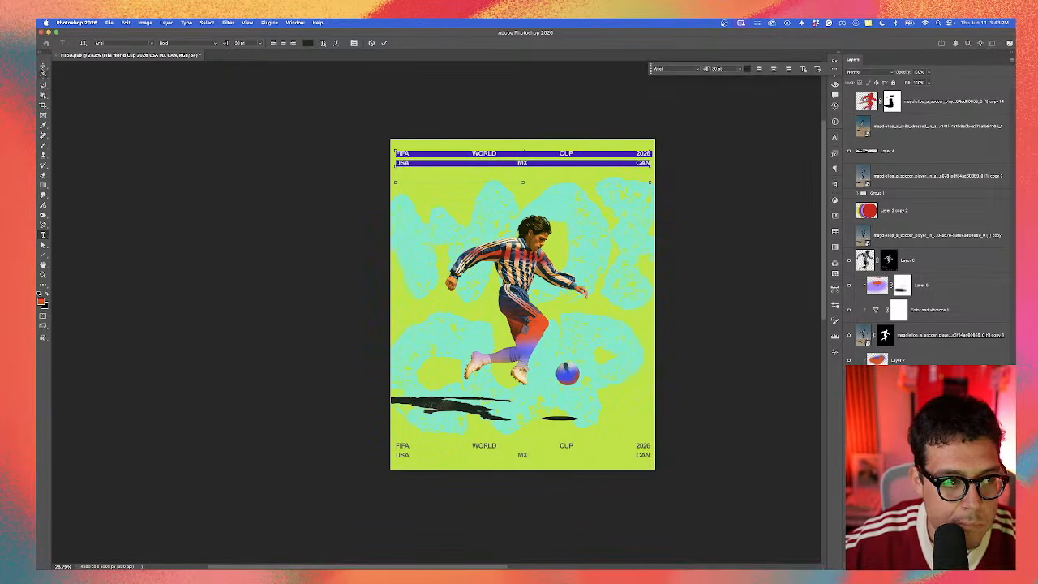
pyautogui.click(43, 67)
# Step: Shift the mint World Cup lettering slightly upward behind the player and check the poster's overall composition
pyautogui.moveTo(558, 206); pyautogui.dragTo(557, 199)
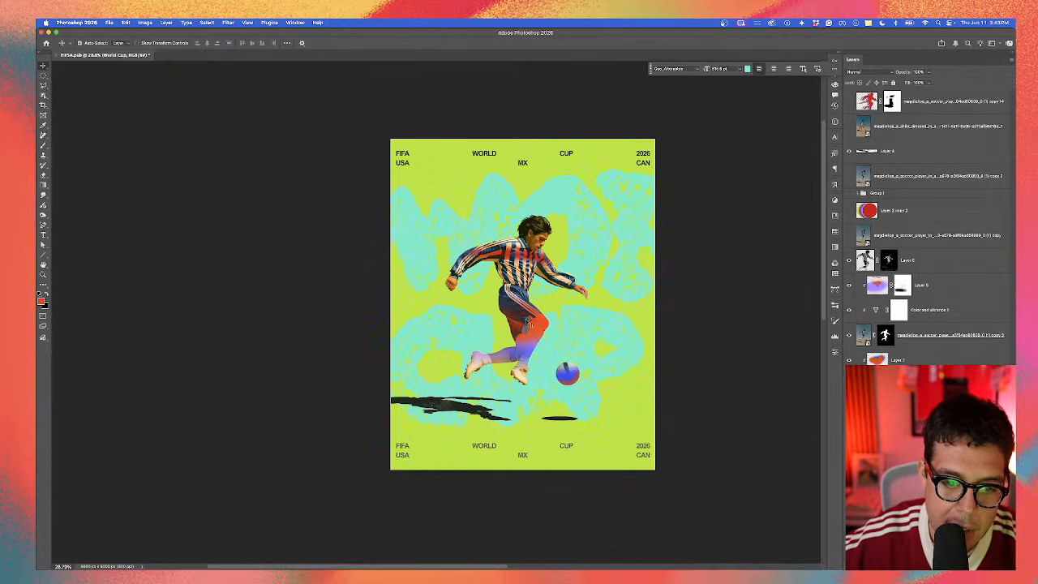
pyautogui.scroll(-2, 522, 327)
pyautogui.scroll(4, 522, 328)
pyautogui.moveTo(529, 308); pyautogui.dragTo(516, 329)
pyautogui.scroll(-3, 518, 329)
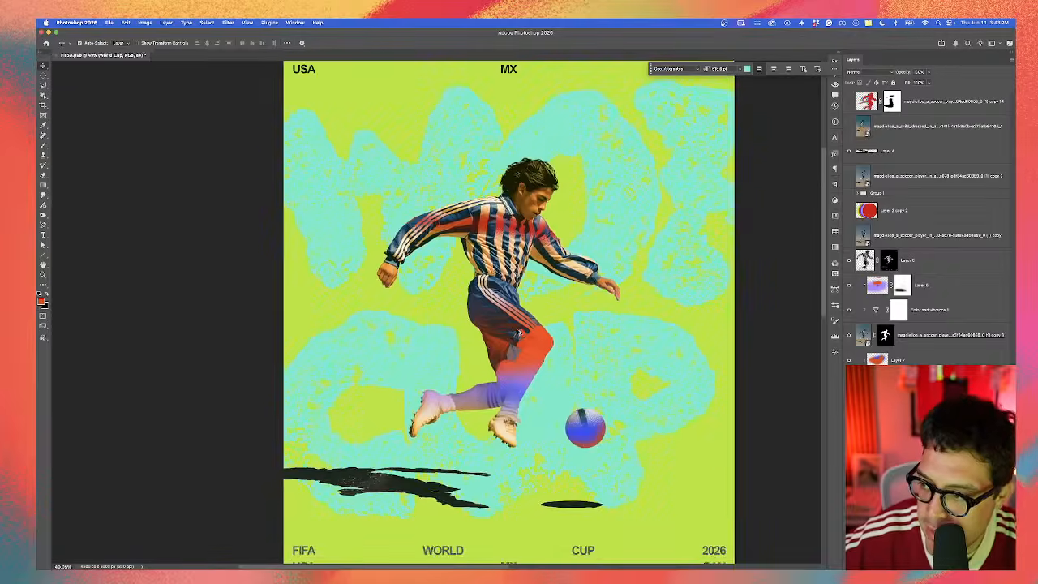
pyautogui.scroll(1, 518, 330)
pyautogui.scroll(-3, 518, 331)
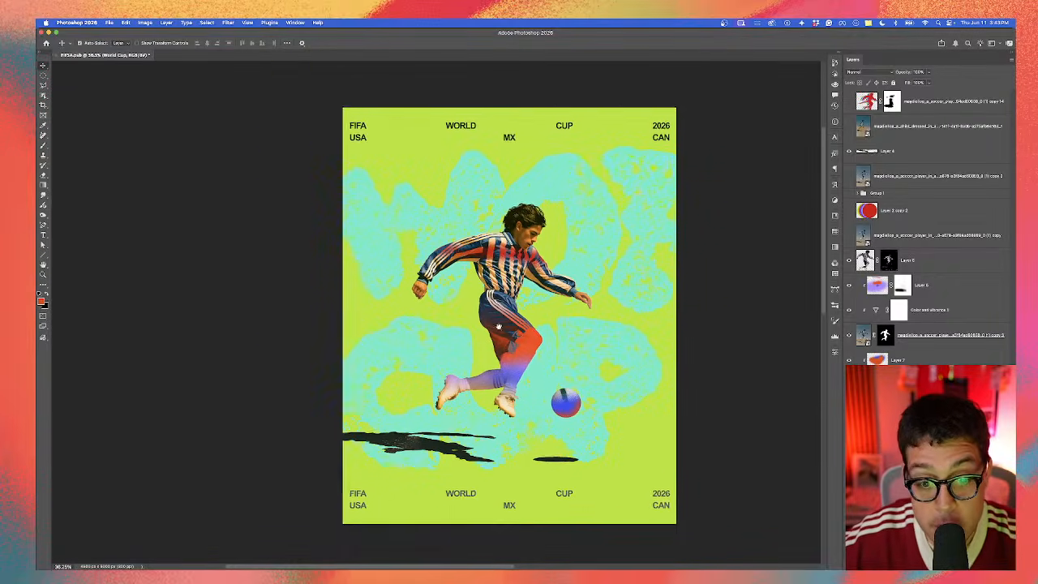
# Step: Save the poster document and reposition the floating contextual task bar farther from the layer list
pyautogui.moveTo(535, 327); pyautogui.dragTo(350, 335)
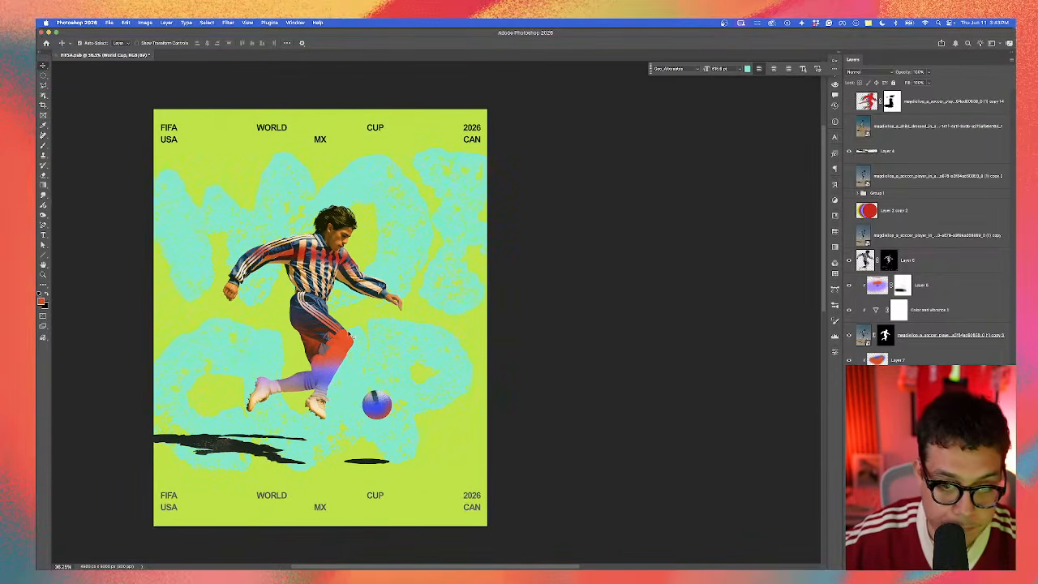
pyautogui.press('super+s')
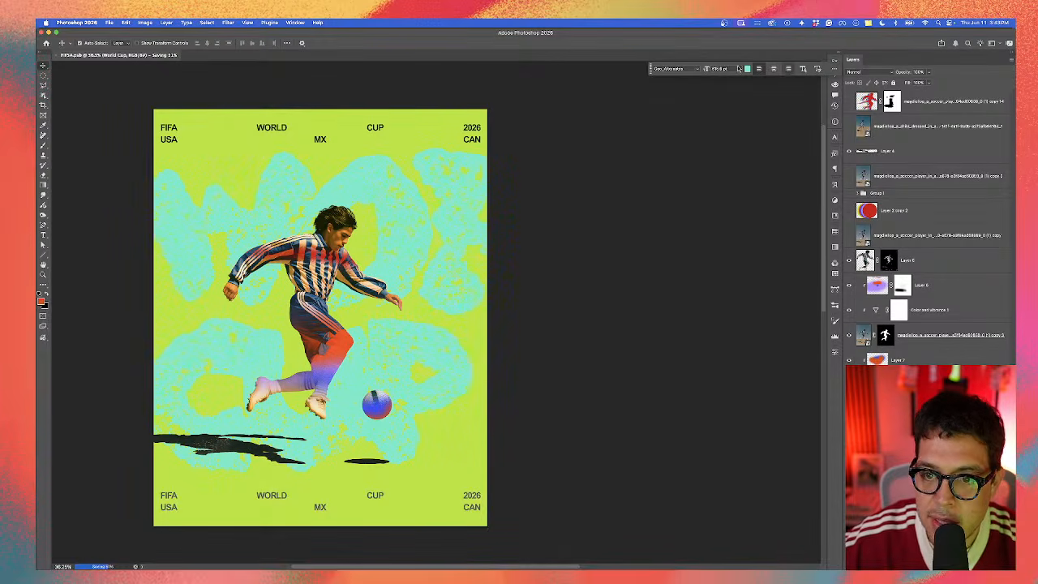
pyautogui.moveTo(650, 69); pyautogui.dragTo(551, 74)
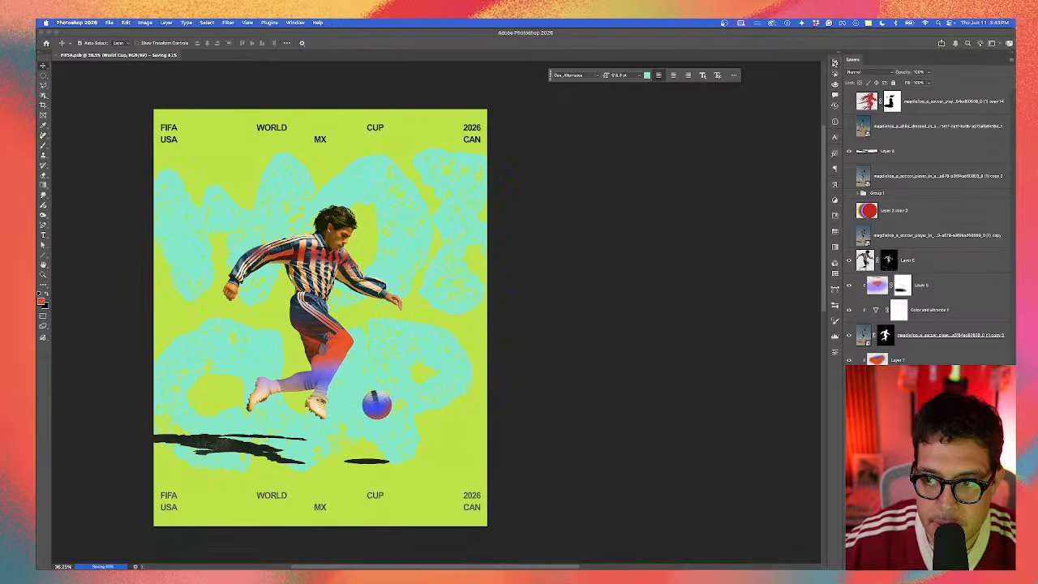
# Step: Create a new document from the poster's current history state and compare it with the original FIFA file
pyautogui.click(834, 62)
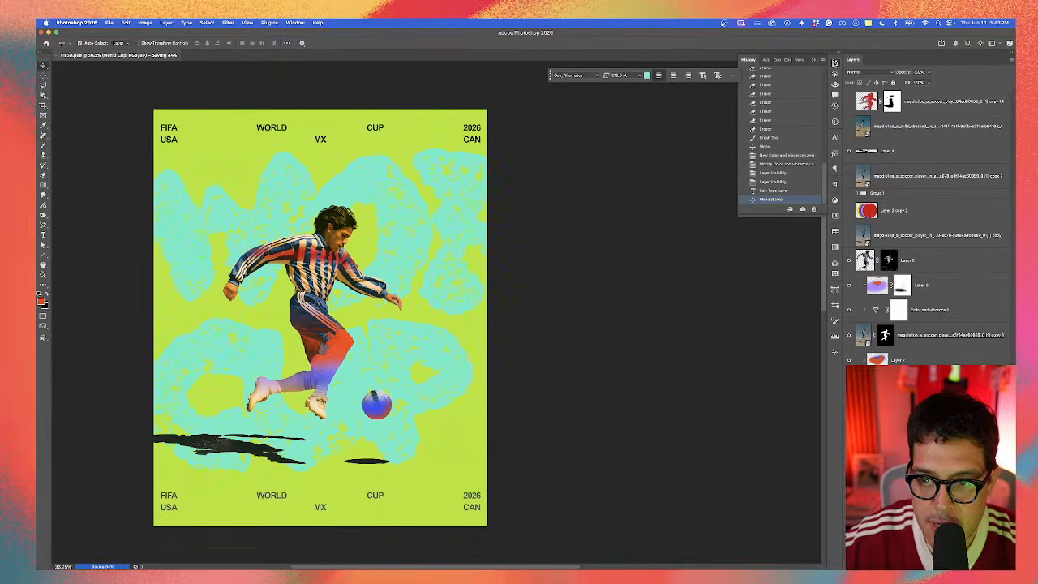
pyautogui.click(790, 209)
pyautogui.scroll(3, 442, 298)
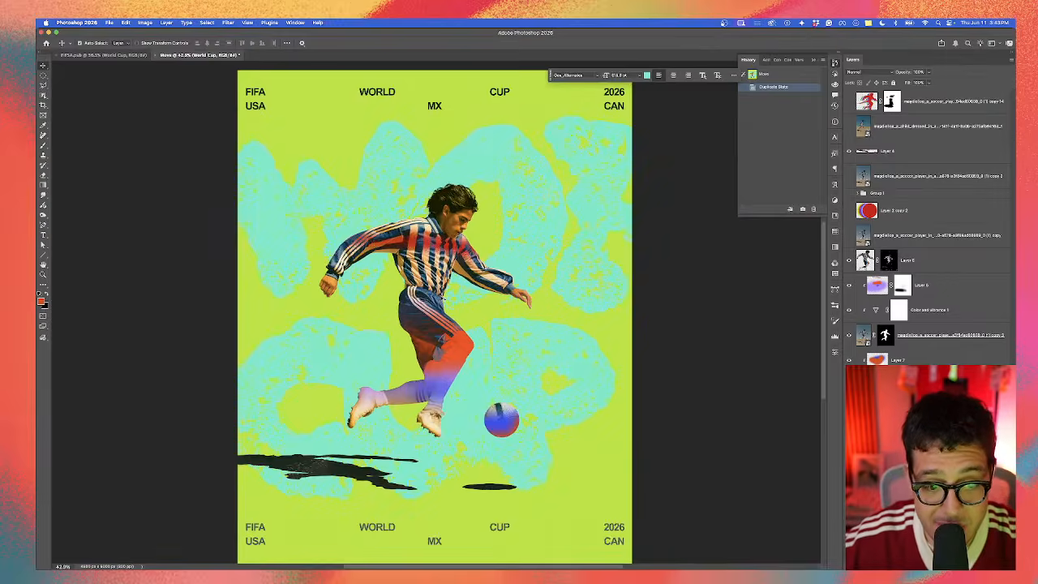
pyautogui.scroll(-1, 442, 298)
pyautogui.hscroll(-3, 442, 299)
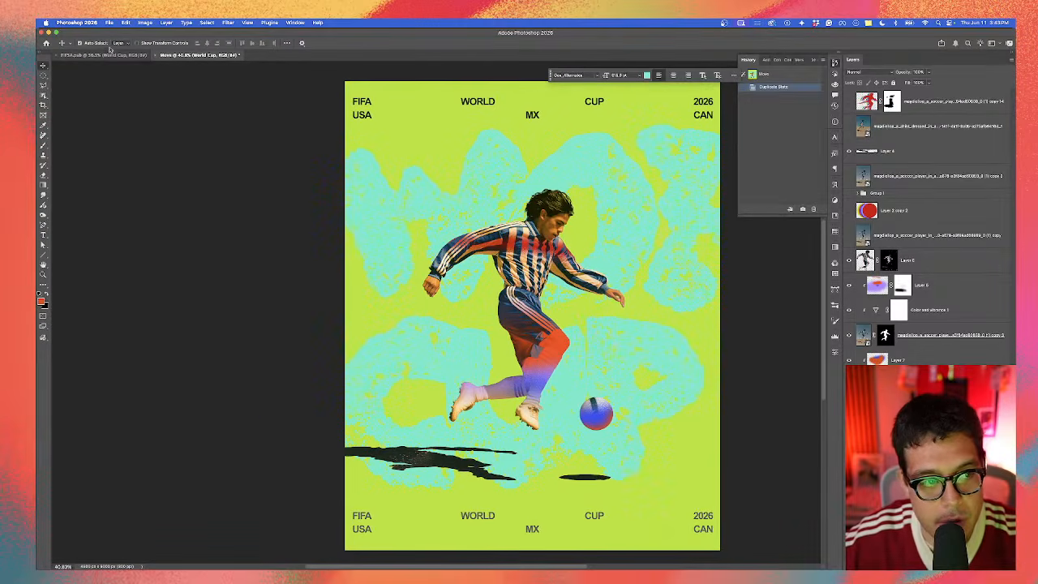
pyautogui.click(110, 56)
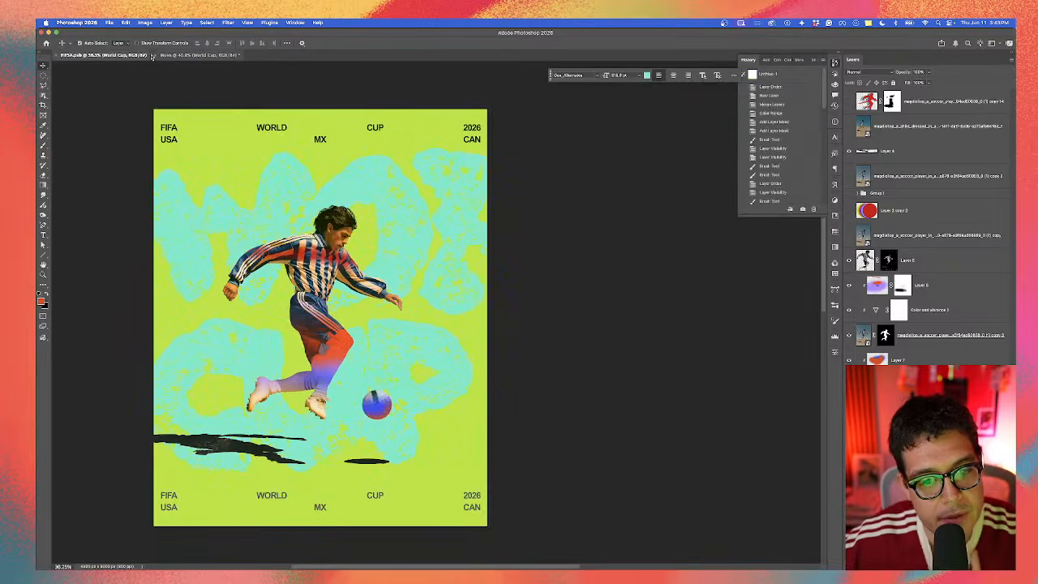
pyautogui.click(170, 55)
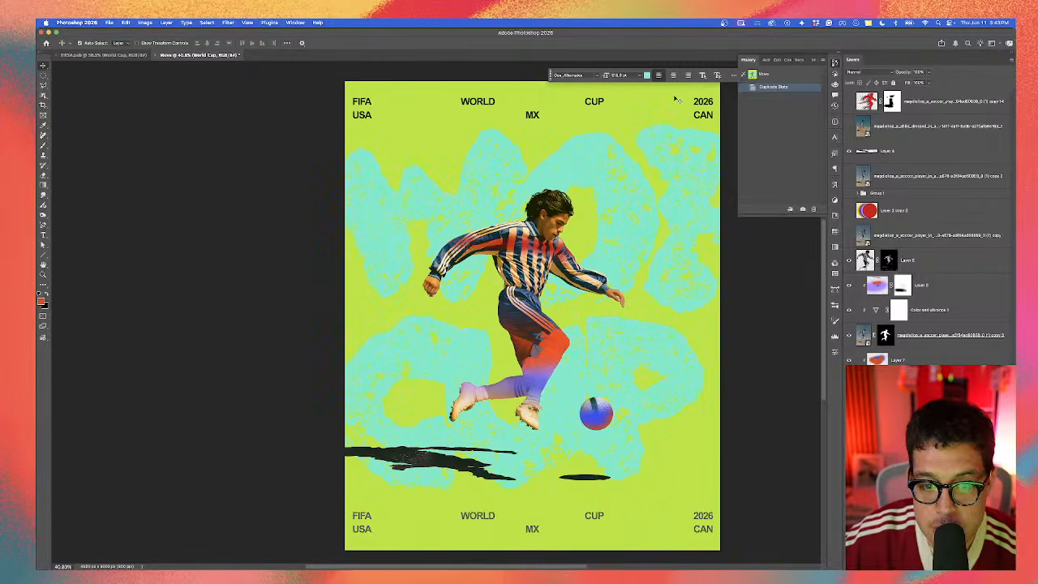
# Step: Switch to Chrome, look over the World Cup branding images and the Pinterest home feed for references, and return to Photoshop
pyautogui.click(509, 561)
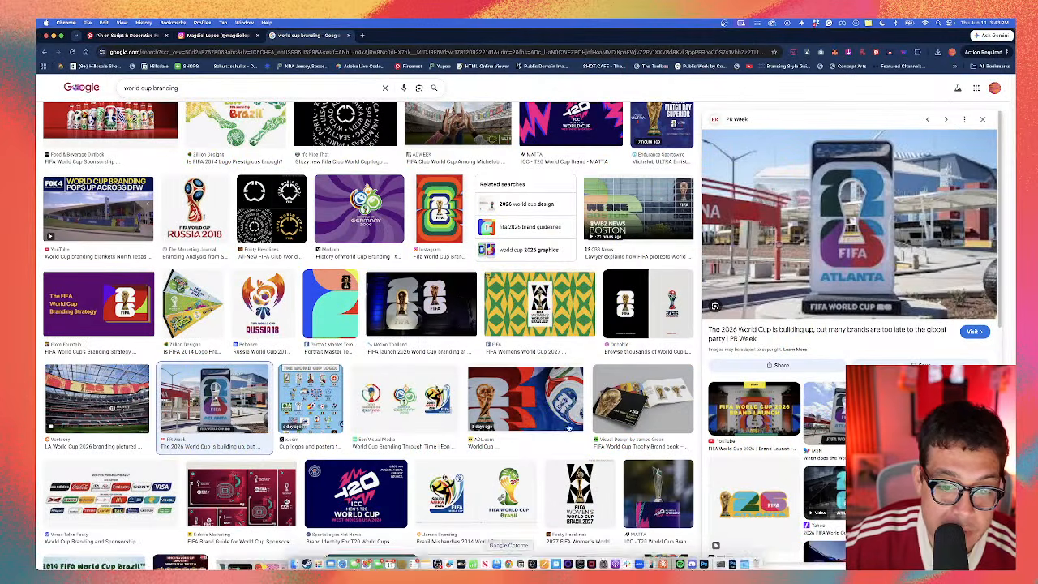
pyautogui.click(147, 36)
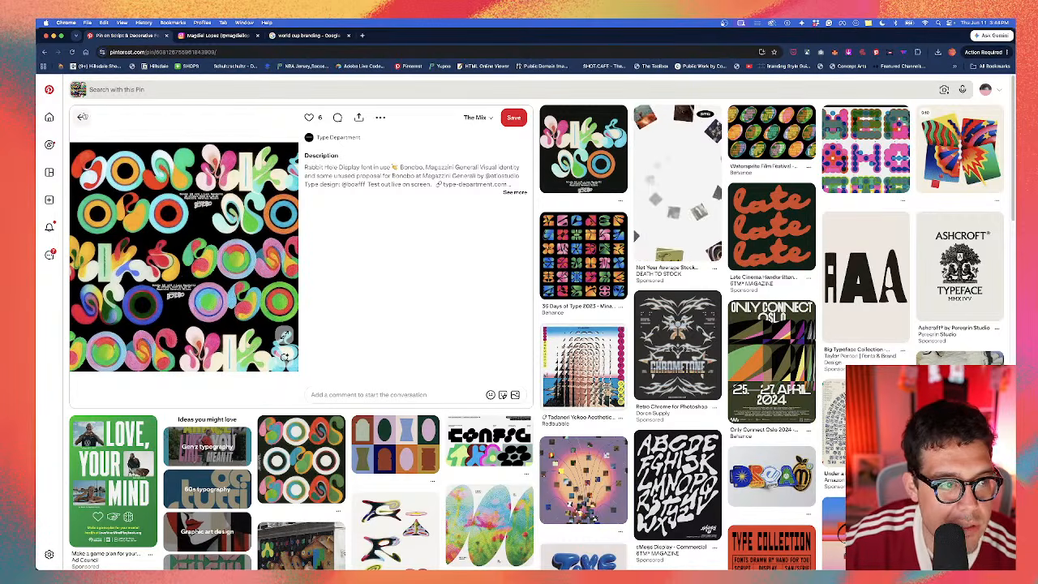
pyautogui.click(82, 117)
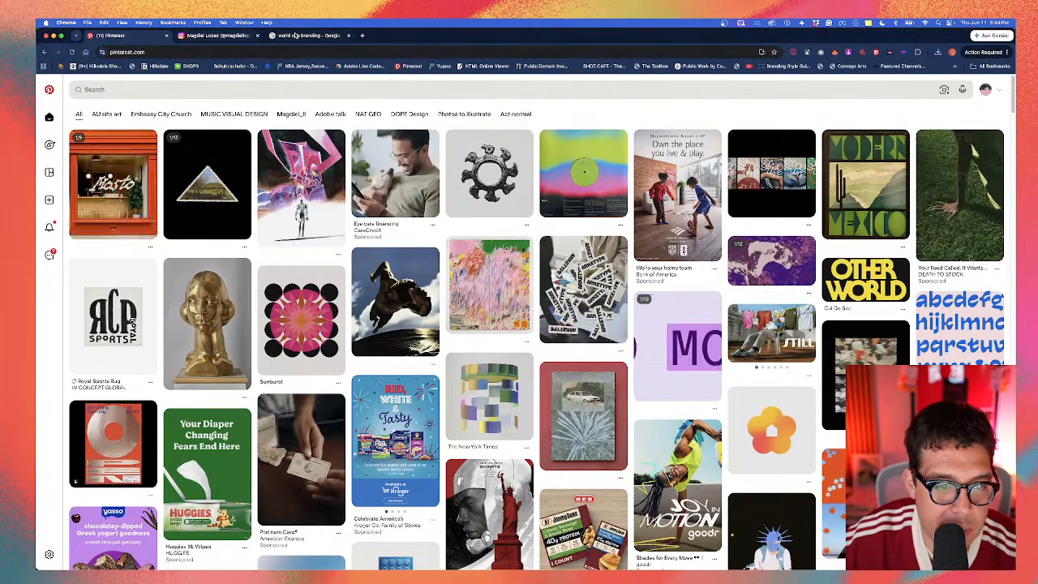
pyautogui.click(295, 36)
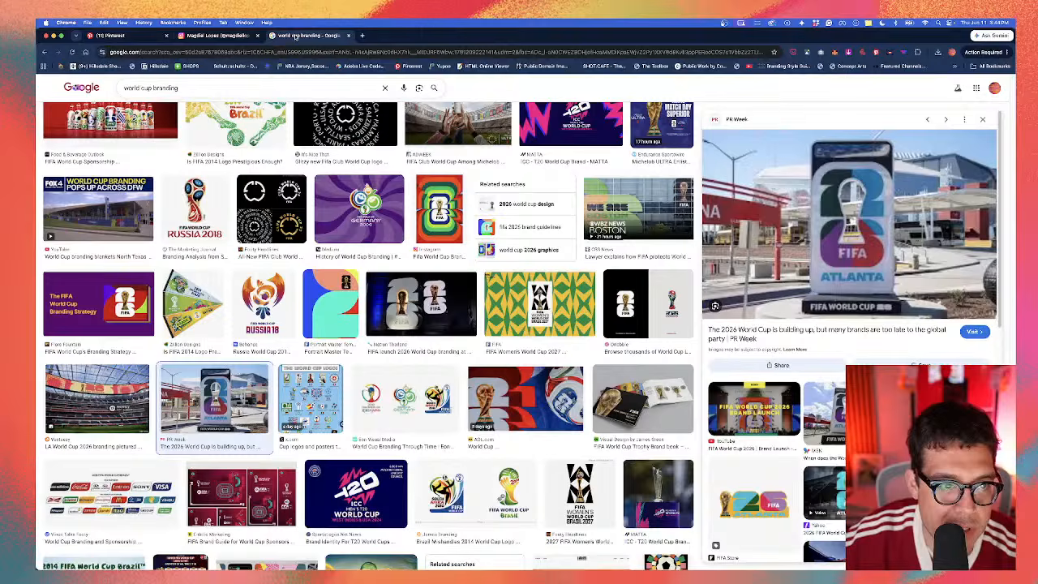
pyautogui.click(232, 38)
pyautogui.click(139, 36)
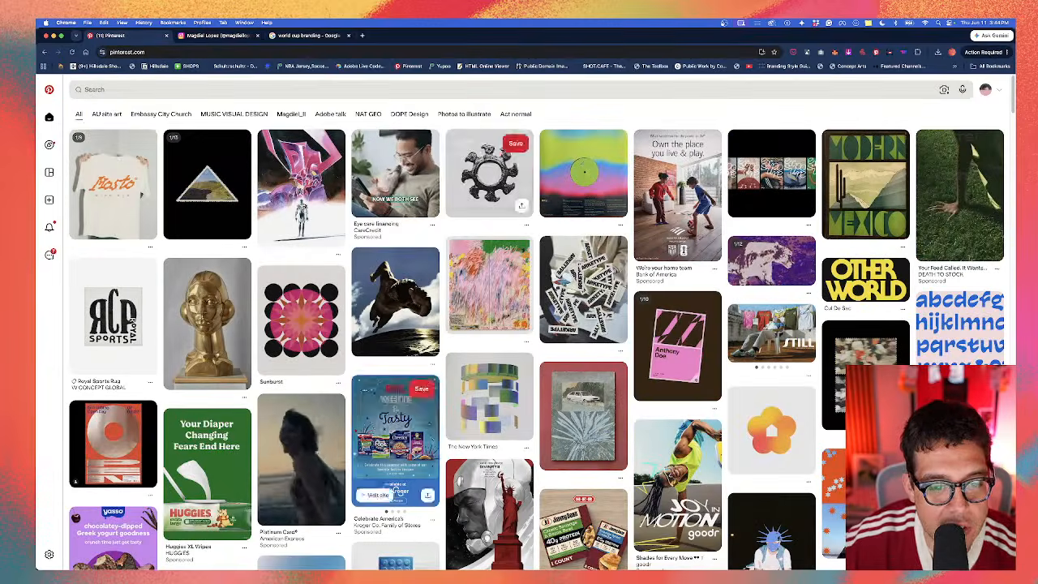
pyautogui.hotkey('ctrl', 'Up')
pyautogui.click(349, 325)
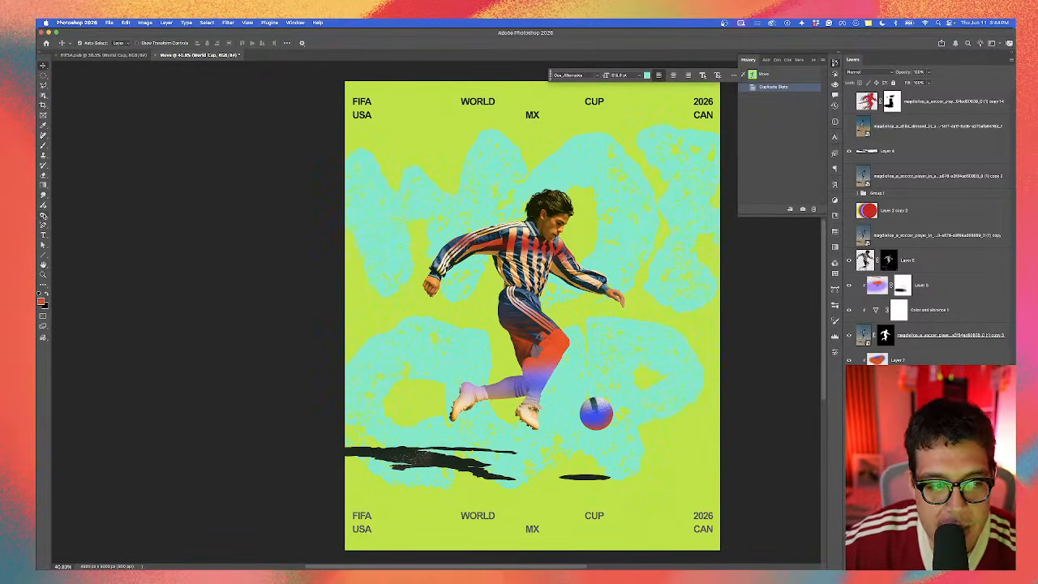
# Step: Switch to Finder and open the designer's own folder in the Dropbox
pyautogui.moveTo(466, 569)
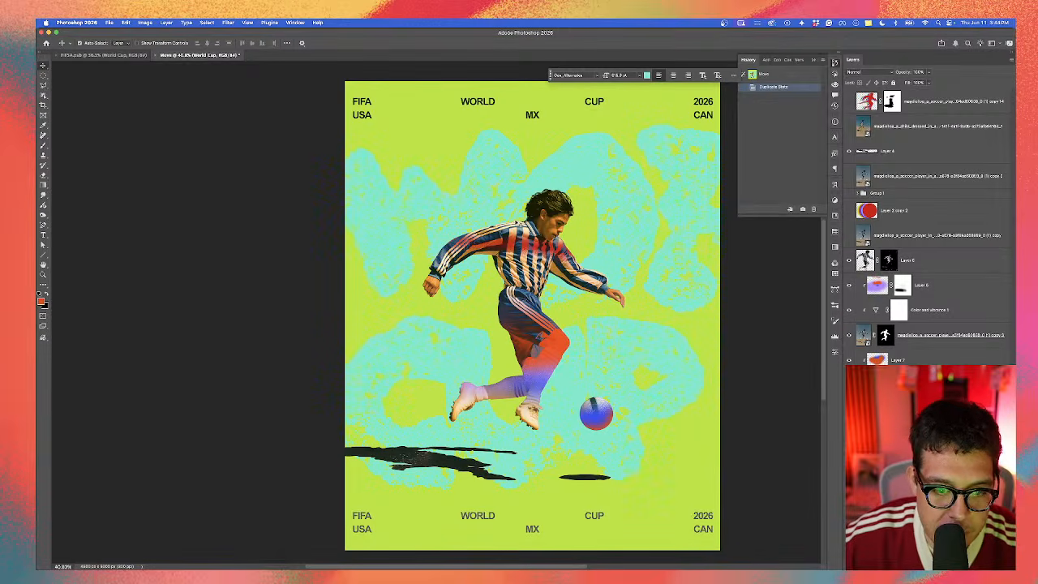
pyautogui.moveTo(624, 569)
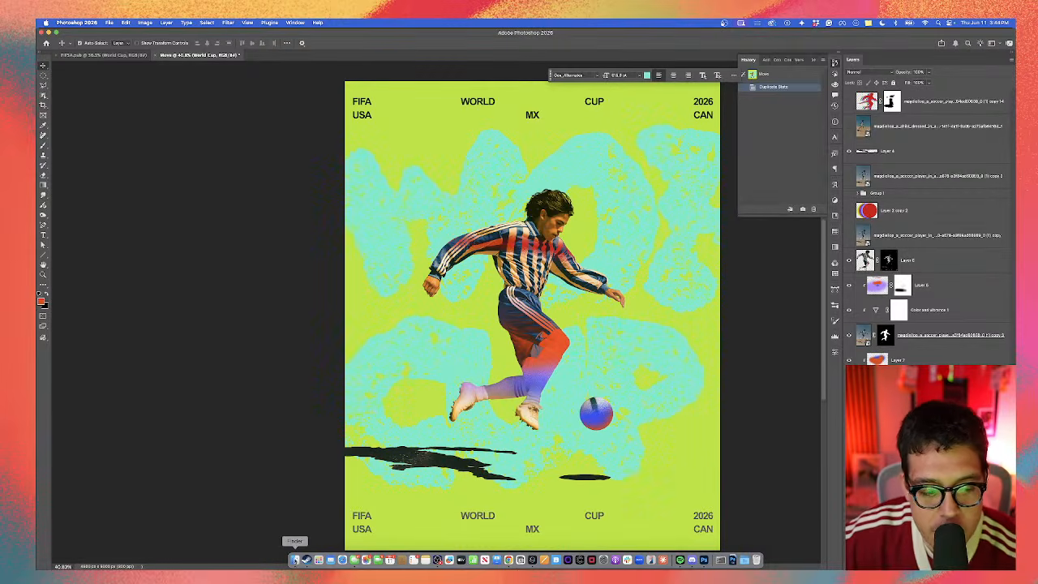
pyautogui.click(295, 560)
pyautogui.click(681, 199)
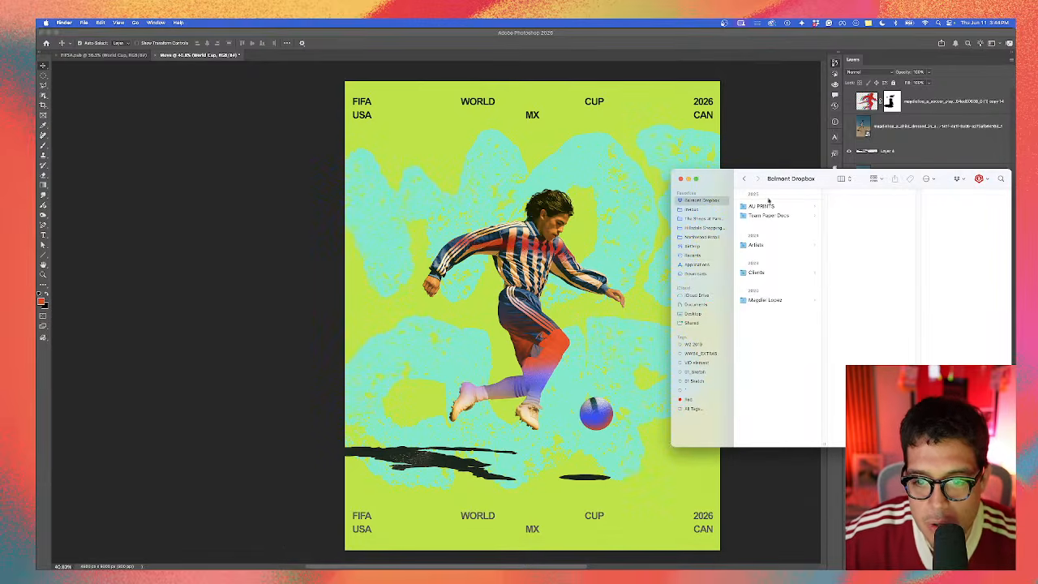
pyautogui.click(774, 301)
pyautogui.click(775, 274)
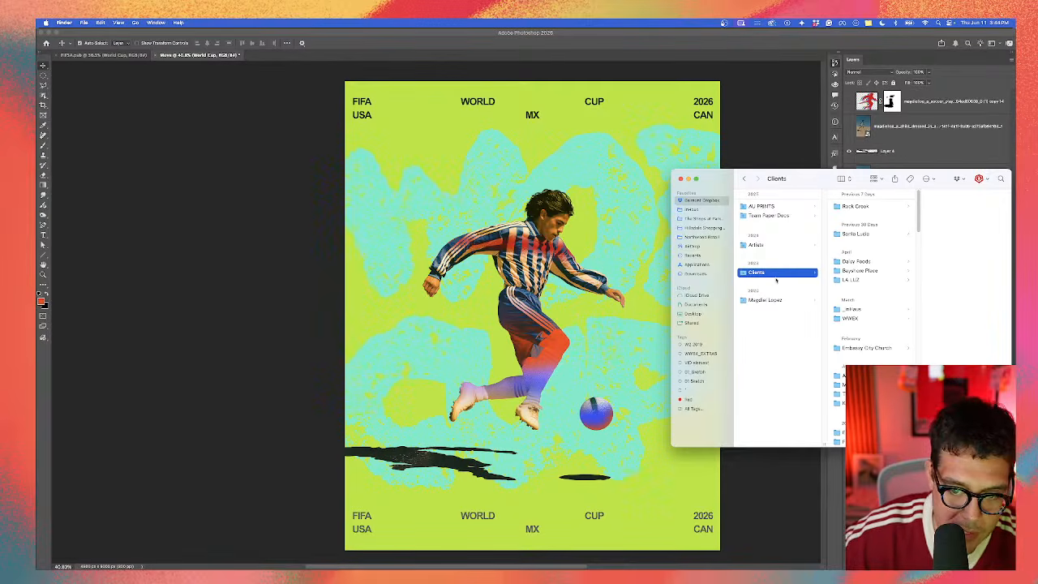
pyautogui.press('Down')
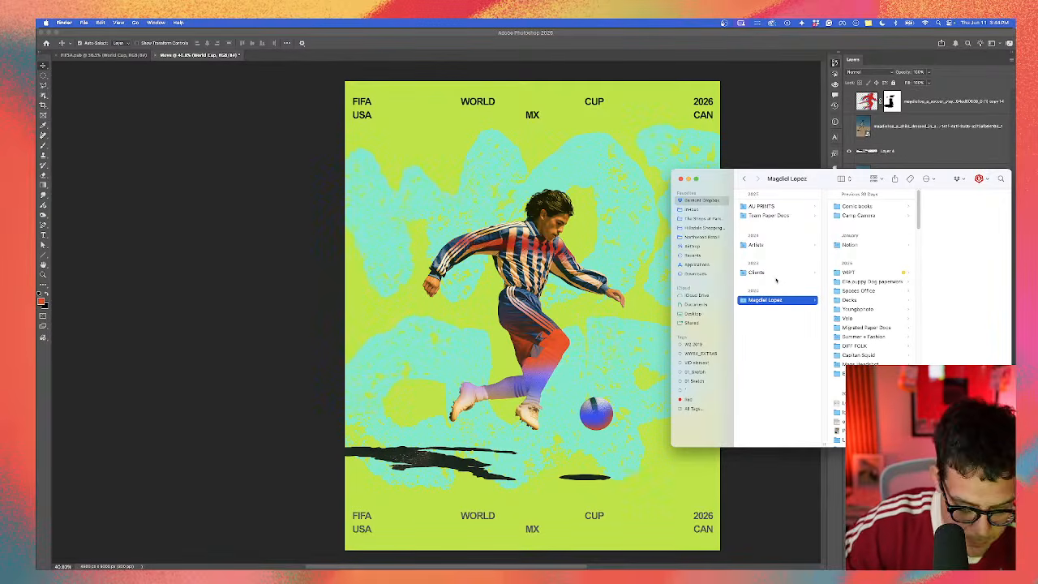
pyautogui.press('Right')
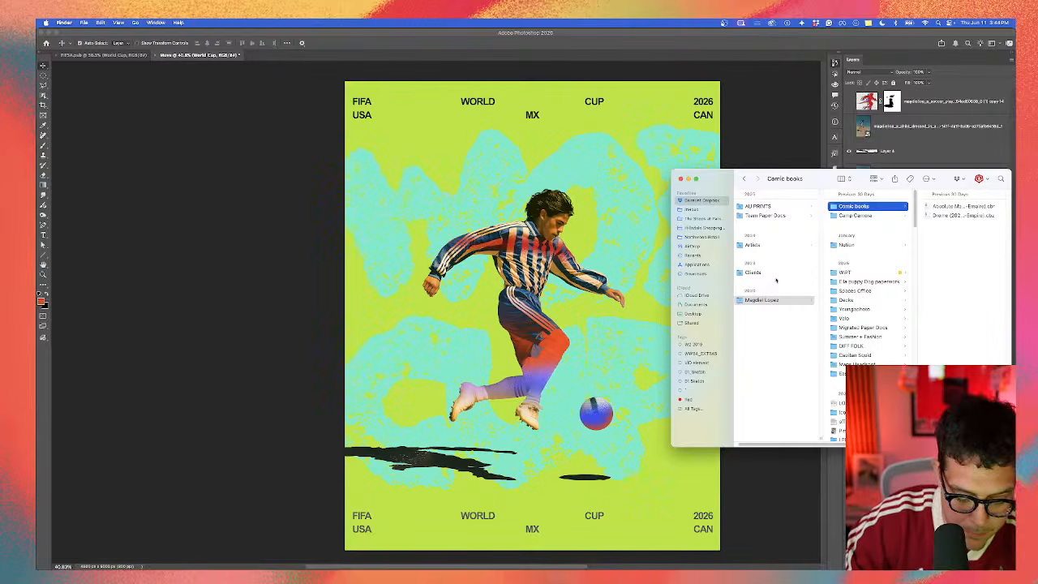
# Step: Find the FL folder among the designer's files and open its On the Spot subfolder
pyautogui.write('flogo')
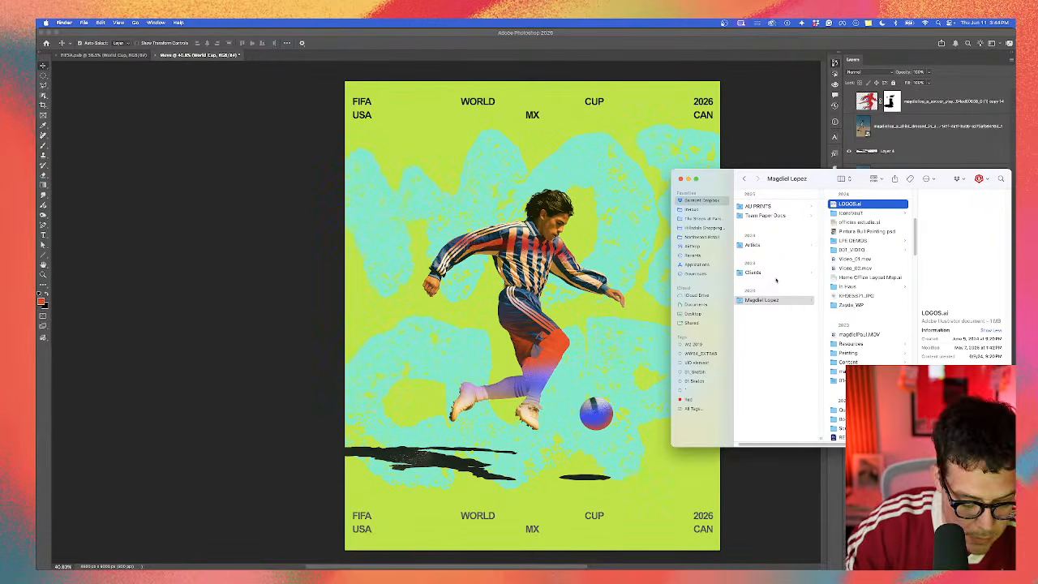
pyautogui.press('Left')
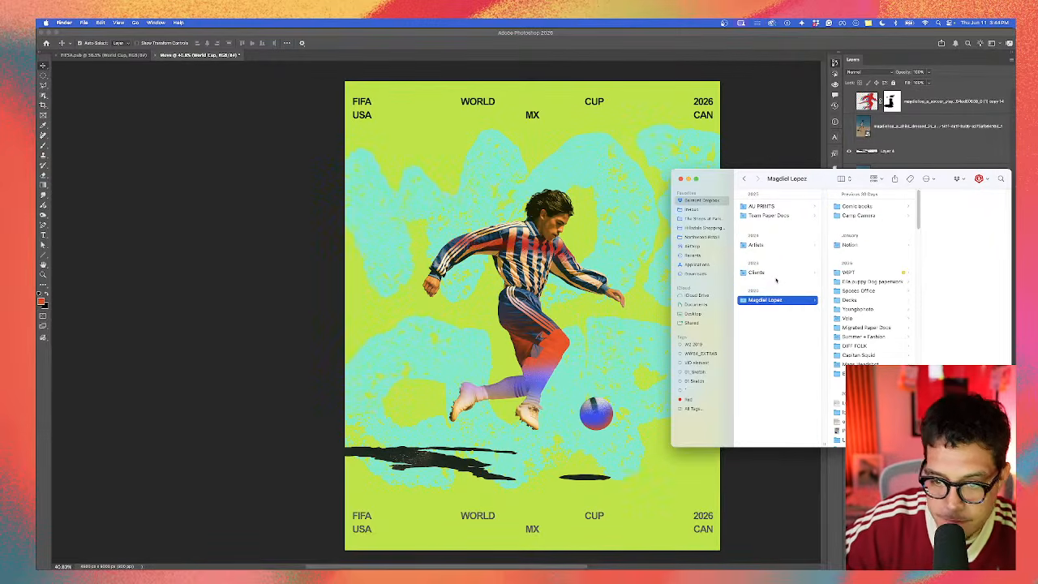
pyautogui.press('Right')
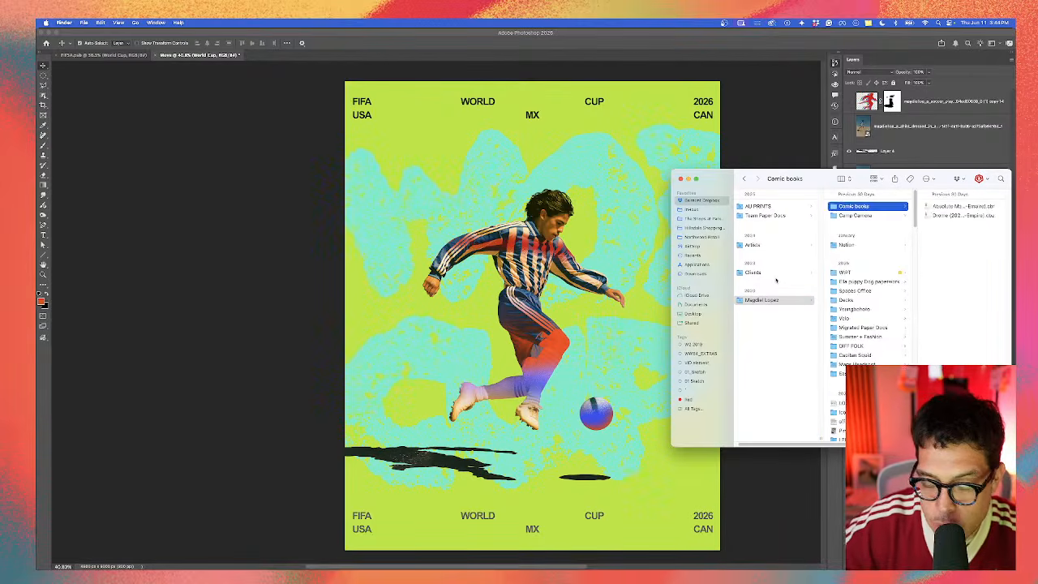
pyautogui.write('fl')
pyautogui.press('Right')
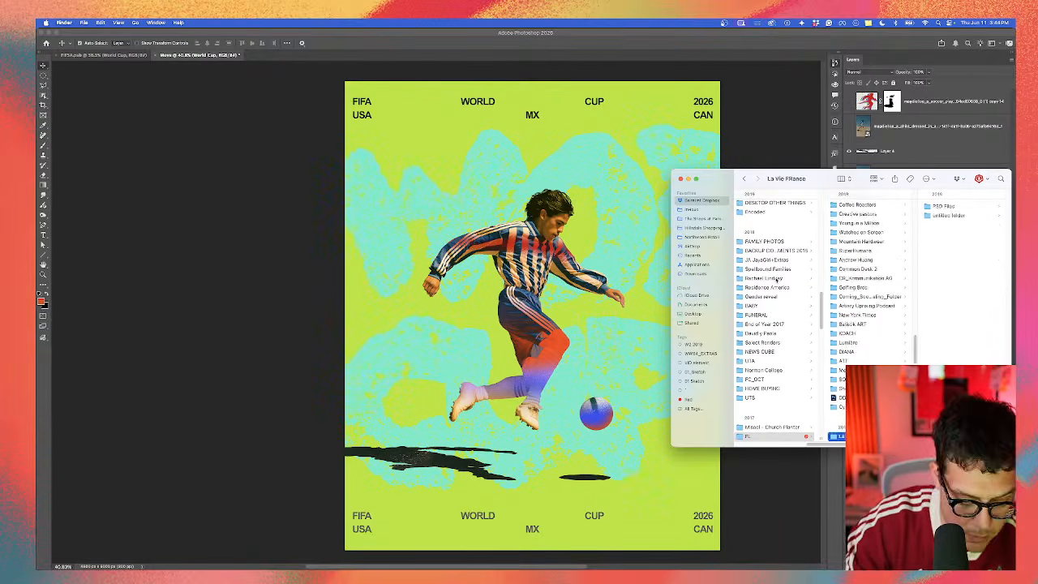
pyautogui.press('Right')
pyautogui.press('Down')
pyautogui.press('Right')
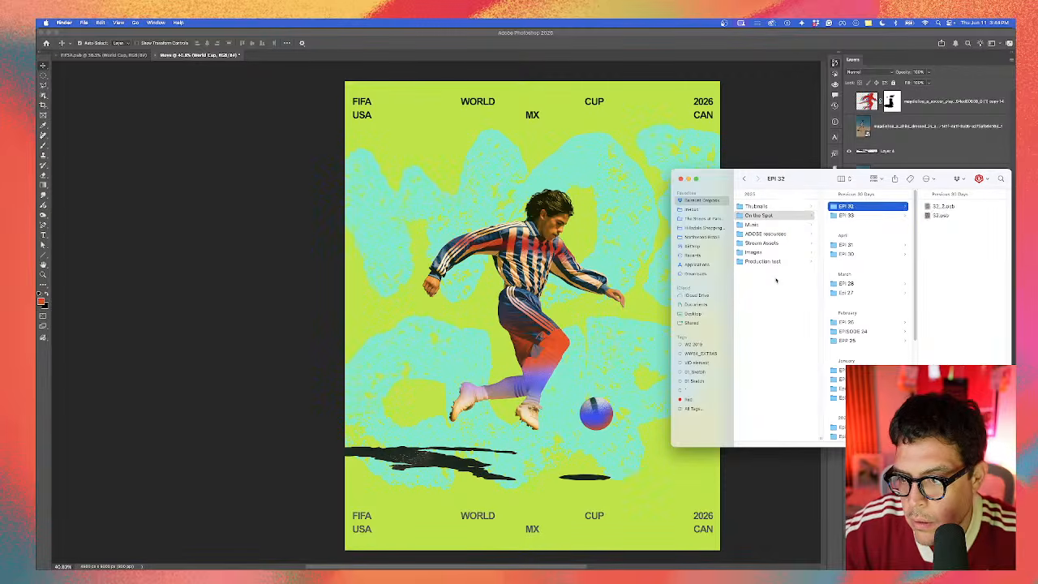
# Step: Browse the On the Spot episode folders and preview 28.psd in the EPI 28 folder
pyautogui.press('Down')
pyautogui.press('Down')
pyautogui.press('Down')
pyautogui.press('Down')
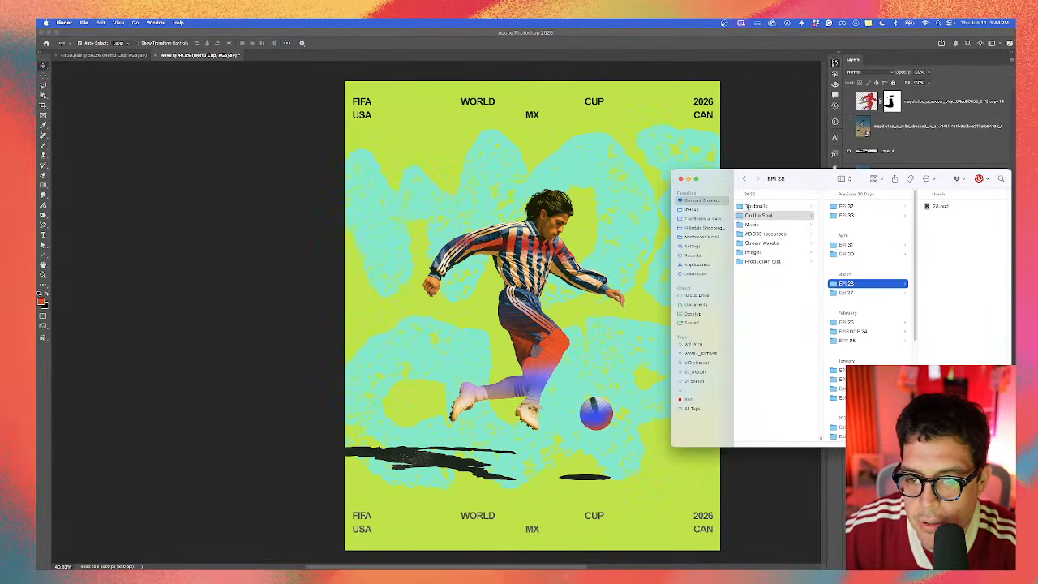
pyautogui.moveTo(818, 179); pyautogui.dragTo(710, 170)
pyautogui.press('Down')
pyautogui.rightClick(711, 171)
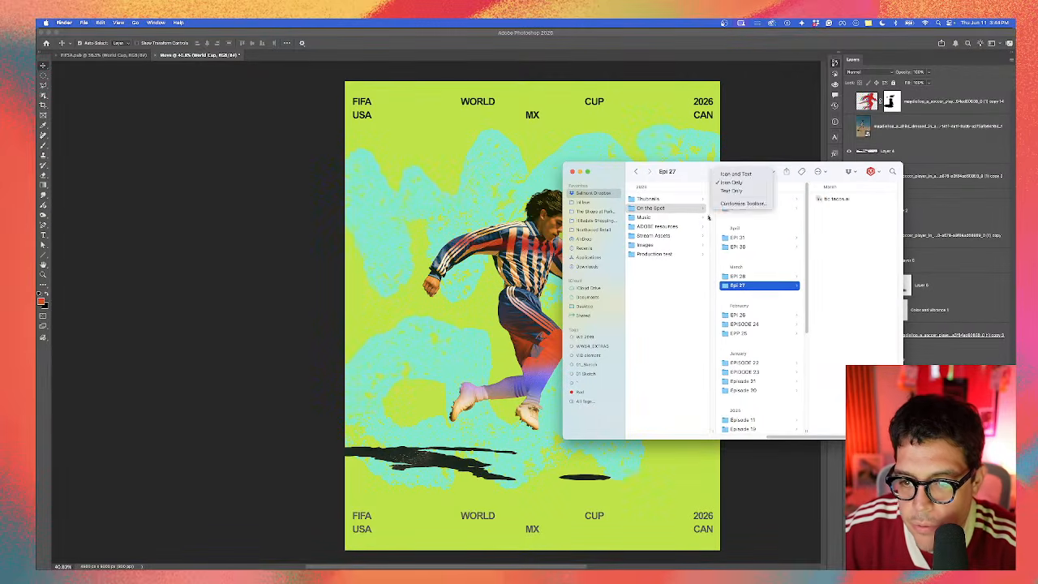
pyautogui.click(747, 280)
pyautogui.click(755, 278)
pyautogui.press('space')
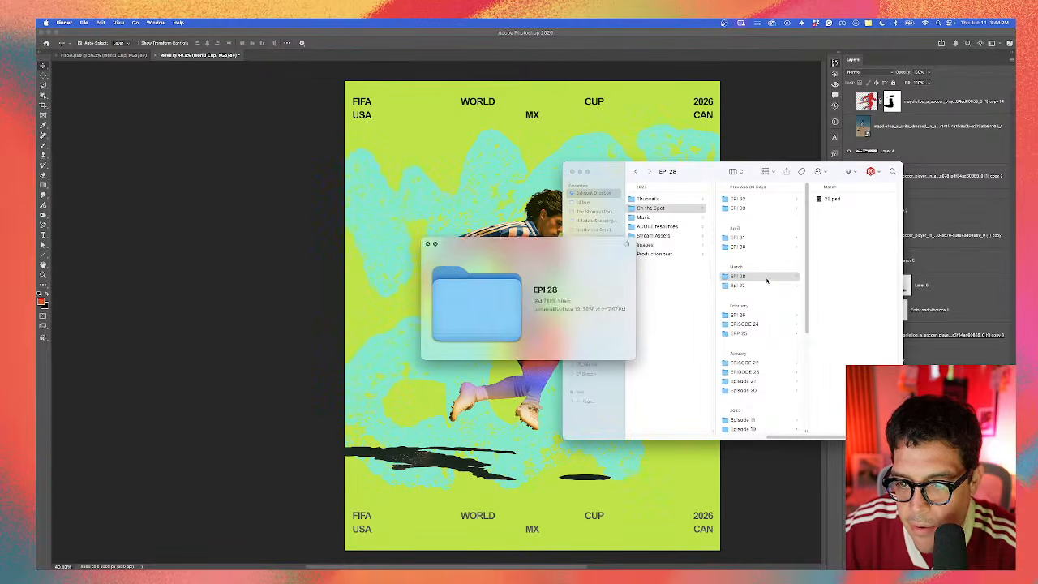
pyautogui.press('Right')
pyautogui.press('space')
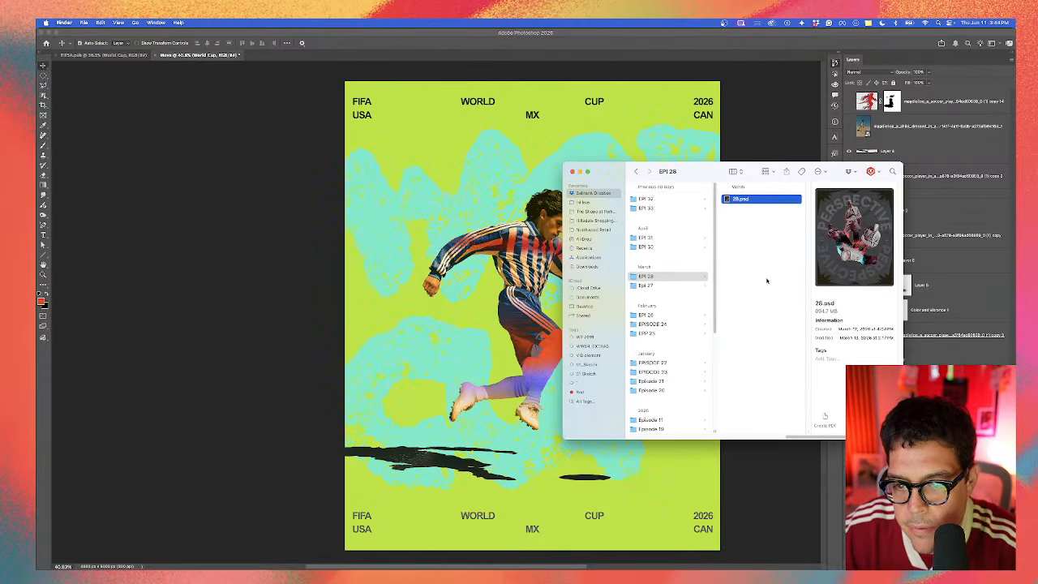
# Step: Browse the EPI 26 folder and view Epi26 copy.jpg at full preview size
pyautogui.press('Left')
pyautogui.press('Down')
pyautogui.press('Down')
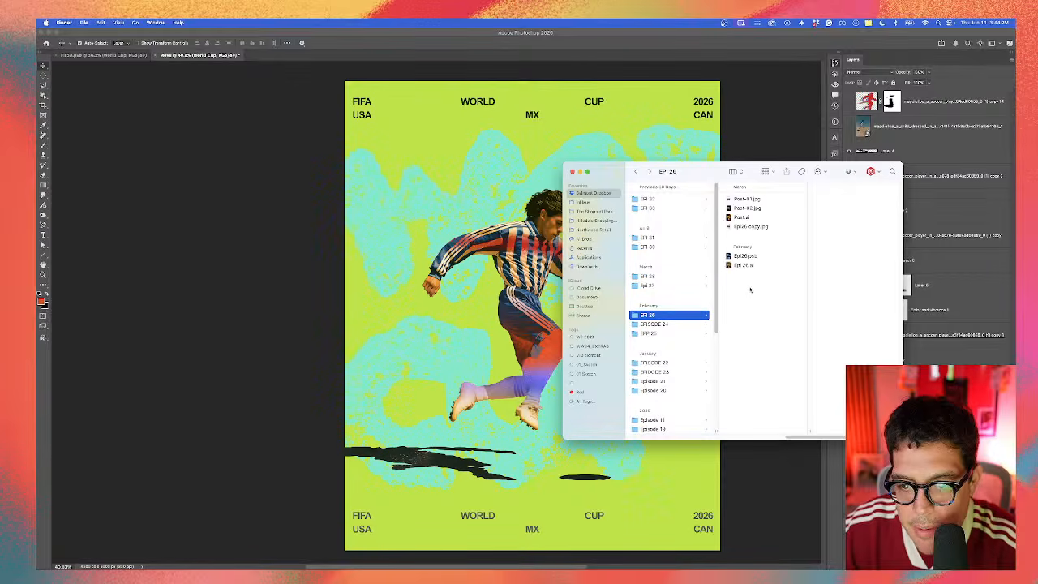
pyautogui.press('Right')
pyautogui.press('Left')
pyautogui.press('Right')
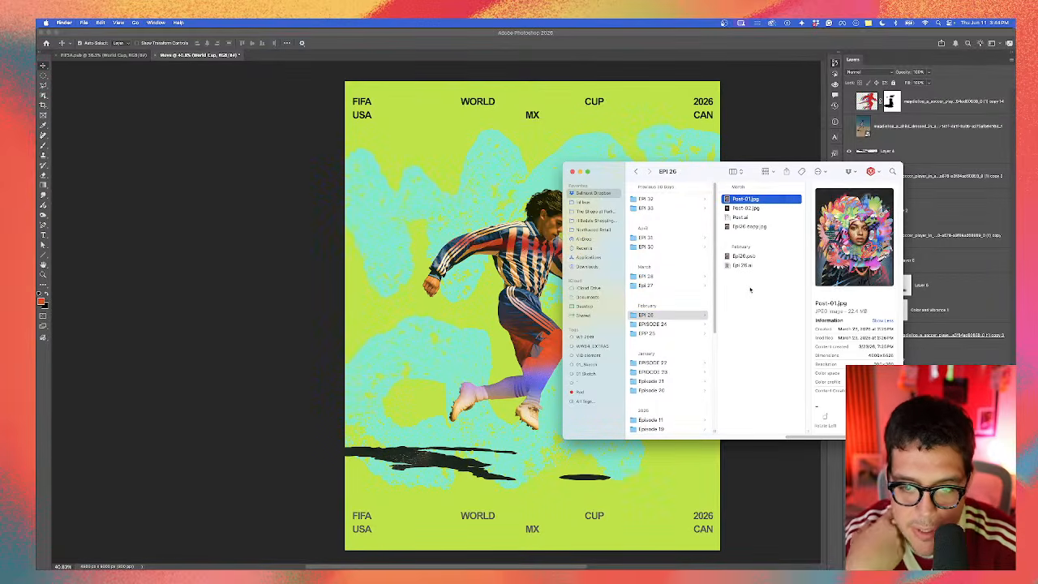
pyautogui.press('Down')
pyautogui.press('Down')
pyautogui.press('Down')
pyautogui.press('space')
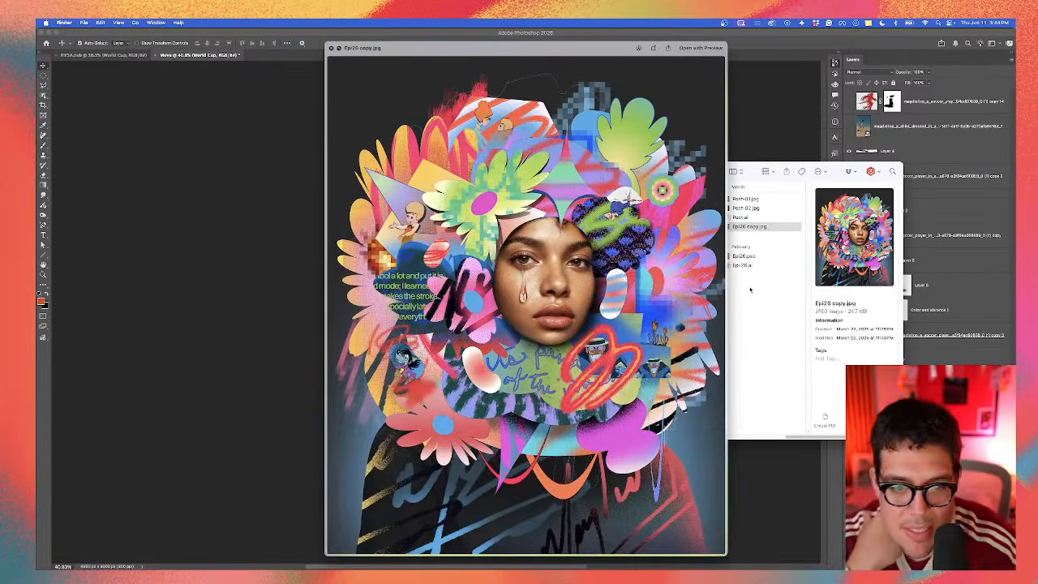
pyautogui.press('space')
# Step: Look through the artwork files in the EPISODE 24 folder, including Explotion.ai
pyautogui.press('Left')
pyautogui.press('Down')
pyautogui.press('Right')
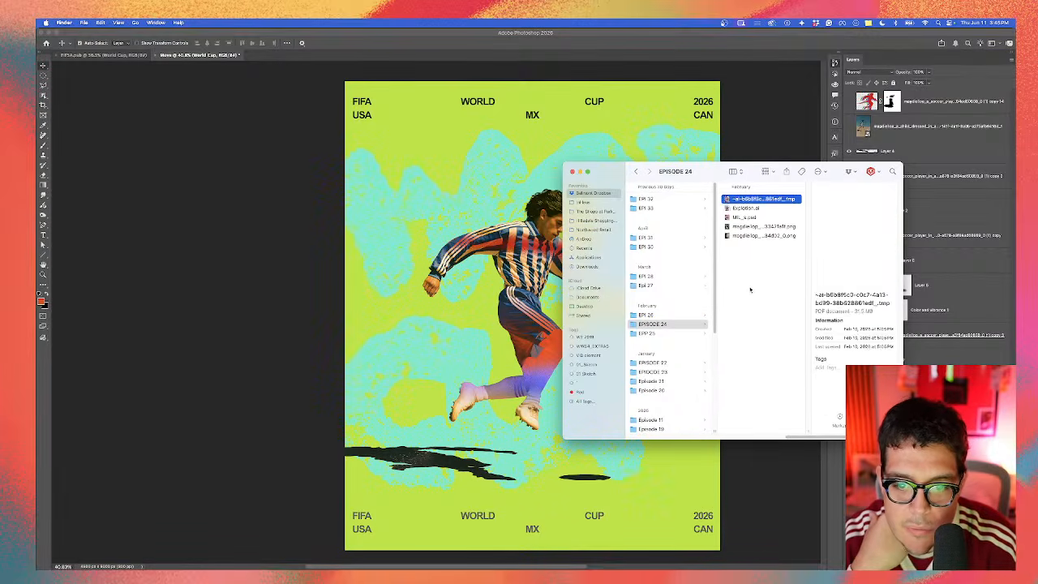
pyautogui.press('Down')
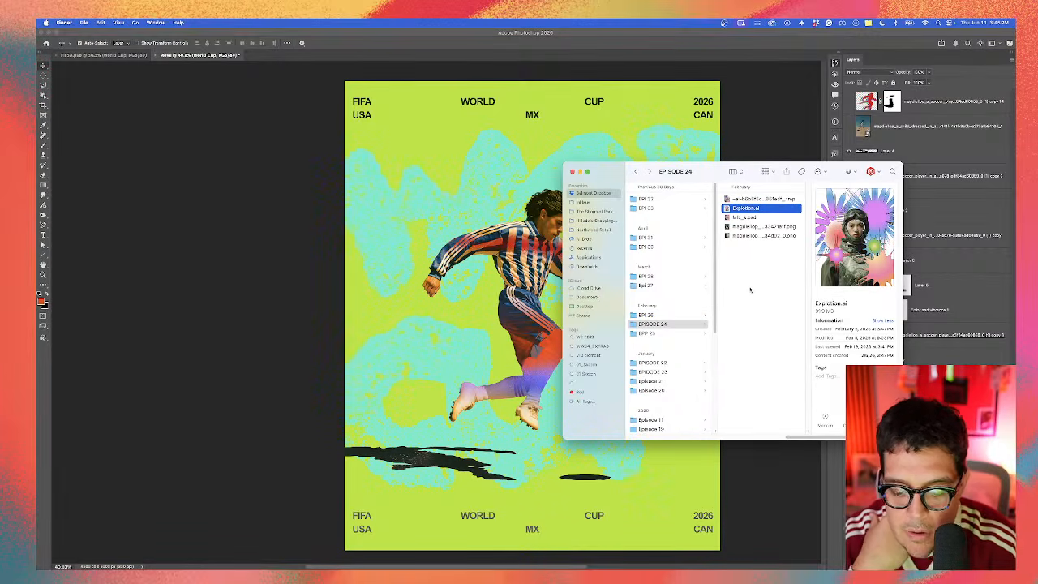
pyautogui.press('Down')
pyautogui.press('Down')
pyautogui.press('Left')
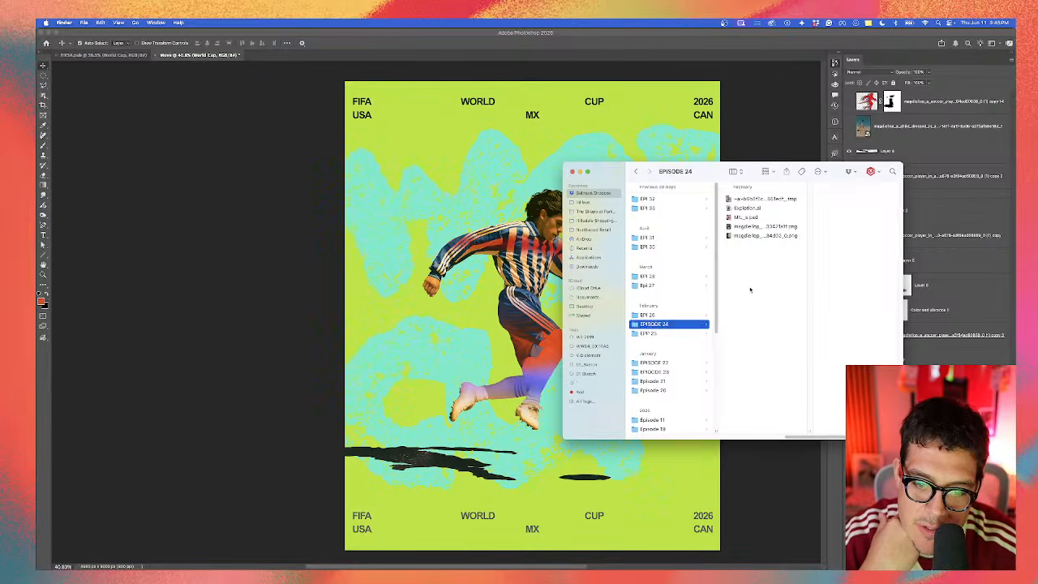
# Step: Check the EPP 25 folder and examine the EPI22_2.psd preview in the EPISODE 22 folder
pyautogui.press('Down')
pyautogui.press('Right')
pyautogui.press('Left')
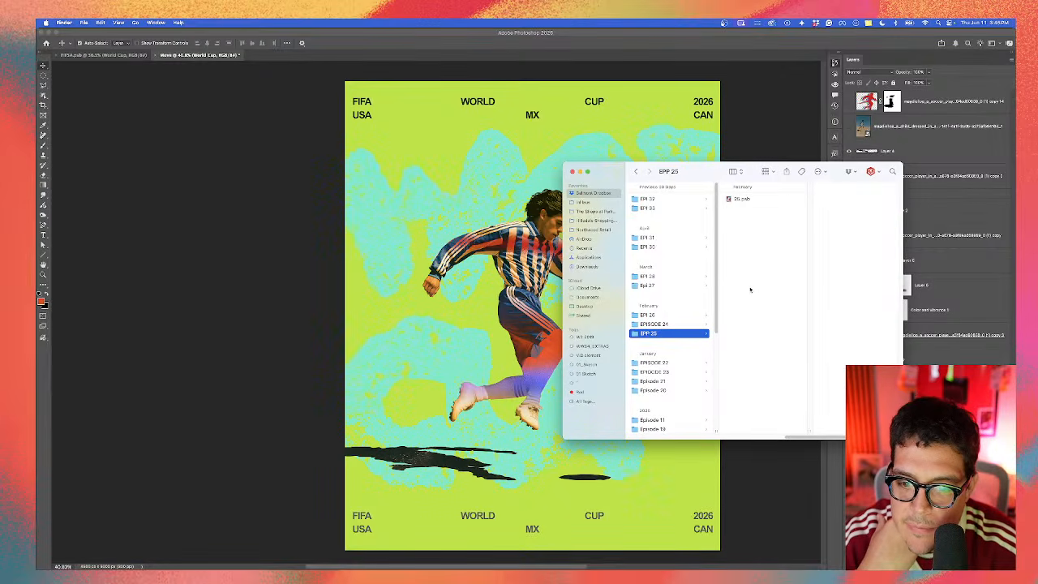
pyautogui.press('Down')
pyautogui.press('Right')
pyautogui.press('Down')
pyautogui.press('Down')
pyautogui.press('Down')
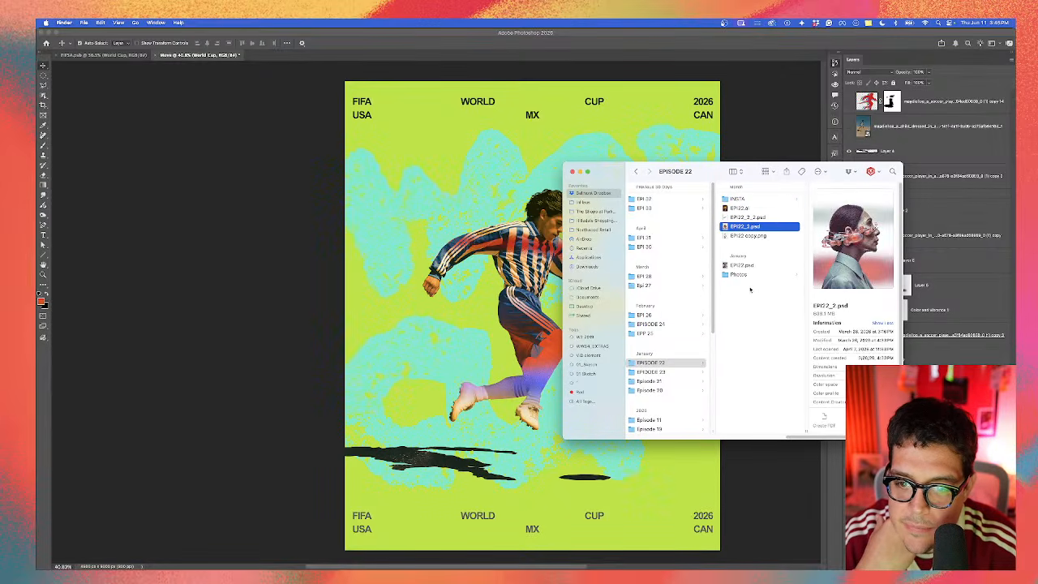
# Step: Examine the Woman.psd preview in the folder for episode 23
pyautogui.press('Left')
pyautogui.press('Down')
pyautogui.press('Right')
pyautogui.press('Down')
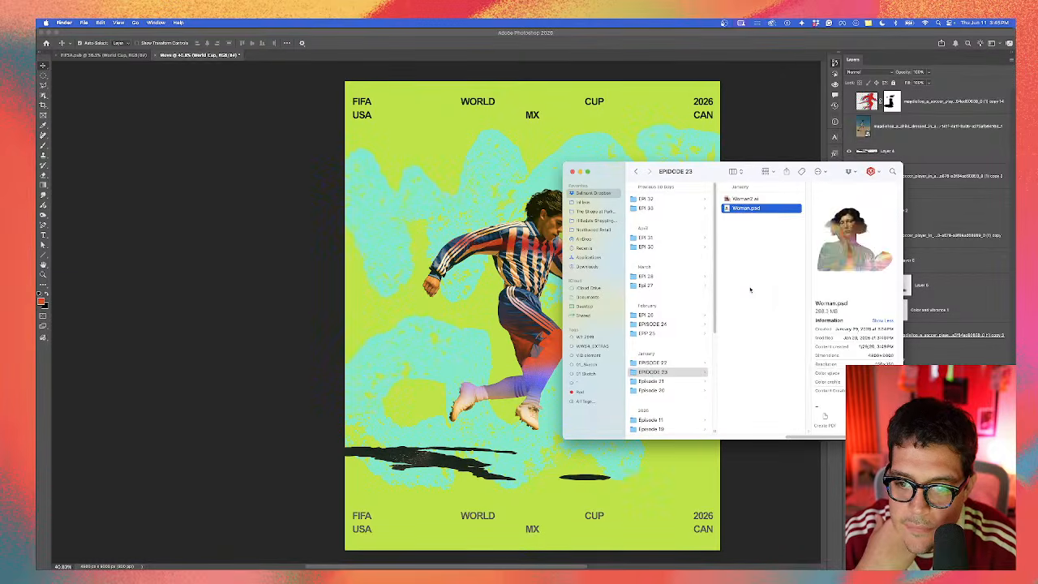
# Step: Check the Episode 21 folder with Episode 21.psd and the files in the Episode 20 folder
pyautogui.press('Left')
pyautogui.press('Down')
pyautogui.press('Right')
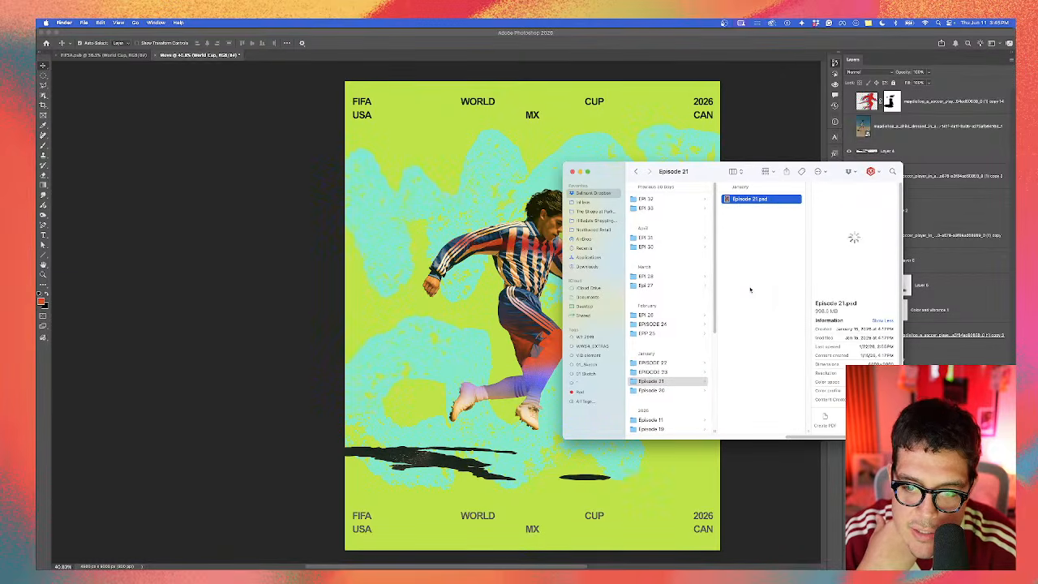
pyautogui.press('Left')
pyautogui.press('Down')
pyautogui.press('Right')
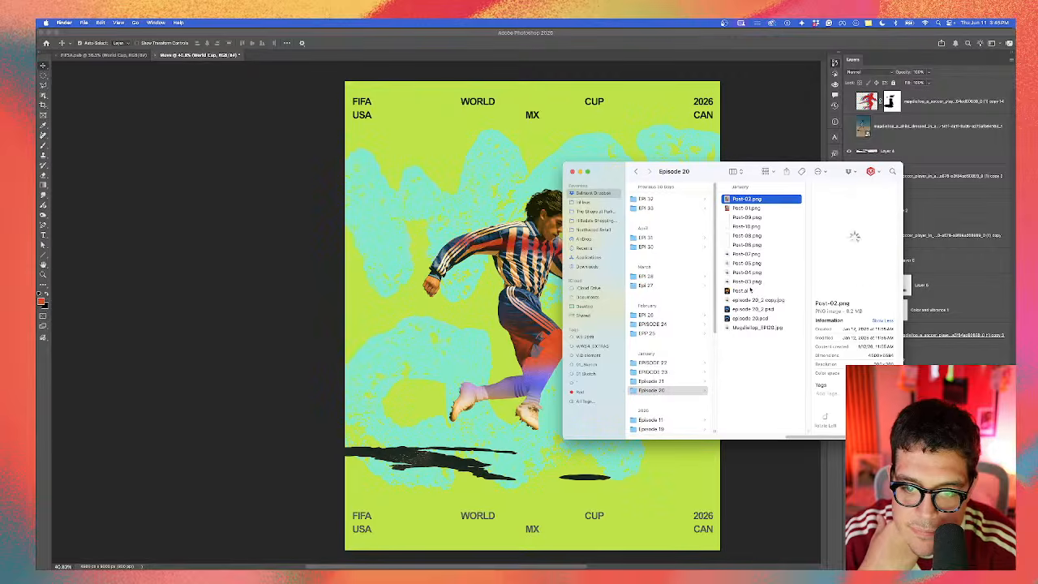
# Step: Look through the Episode 11 and Episode 19 folders, including the Wine Lable.psd preview, and continue to the next older episode
pyautogui.press('Left')
pyautogui.press('Down')
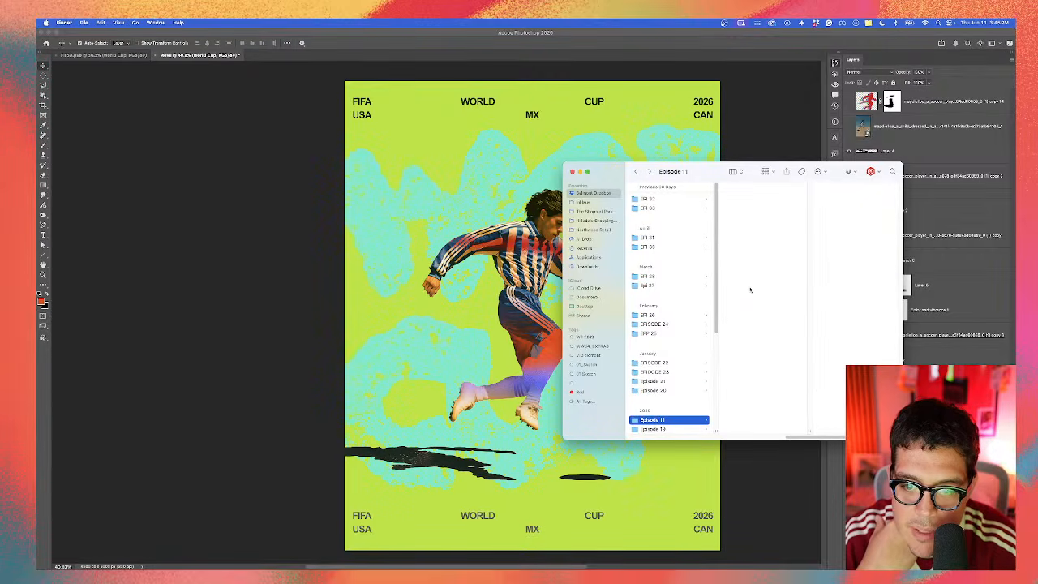
pyautogui.press('Down')
pyautogui.press('Right')
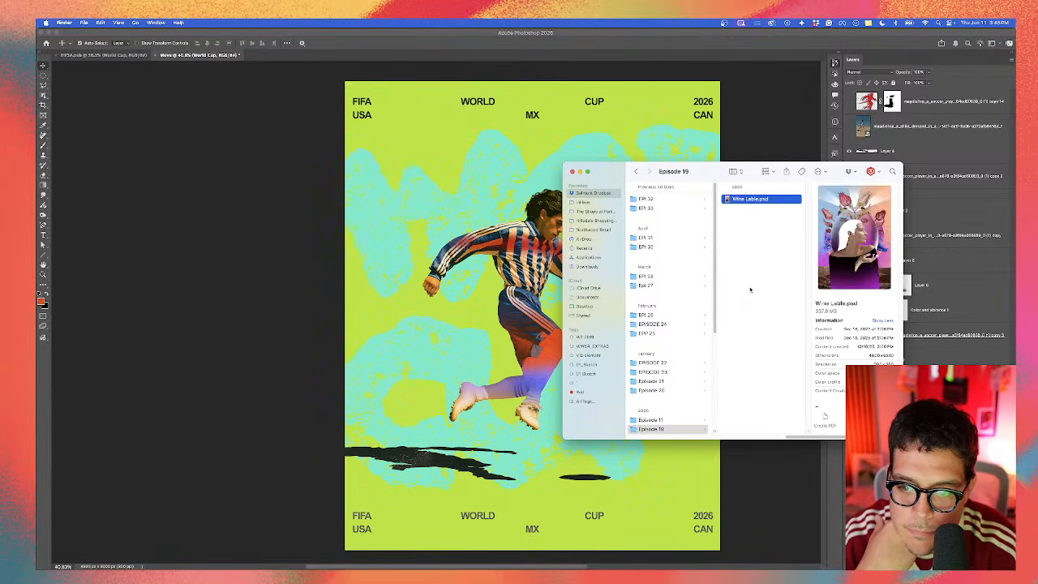
pyautogui.press('Left')
pyautogui.press('Down')
pyautogui.press('Right')
pyautogui.press('Left')
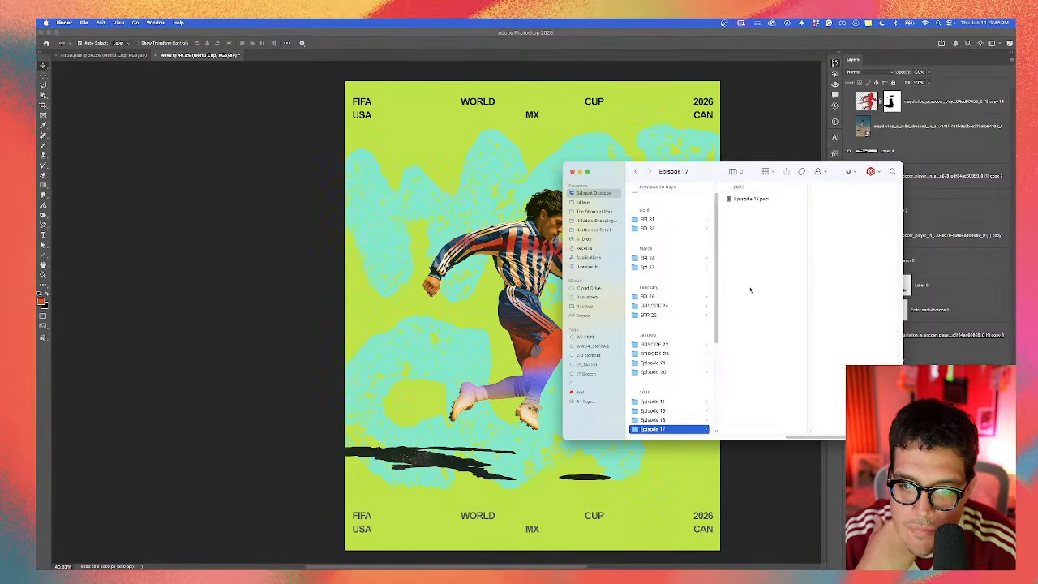
# Step: Check the Episode 17 folder and look through POST.ai and the other files in the Episode 16 folder
pyautogui.press('Down')
pyautogui.press('Right')
pyautogui.press('Left')
pyautogui.press('Down')
pyautogui.press('Right')
pyautogui.press('Down')
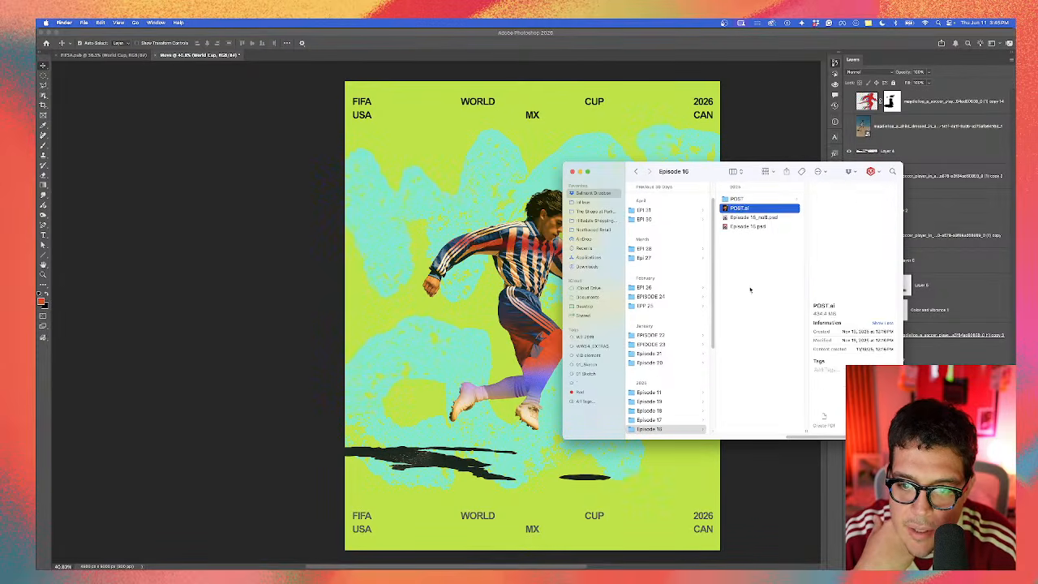
pyautogui.press('Down')
pyautogui.press('Left')
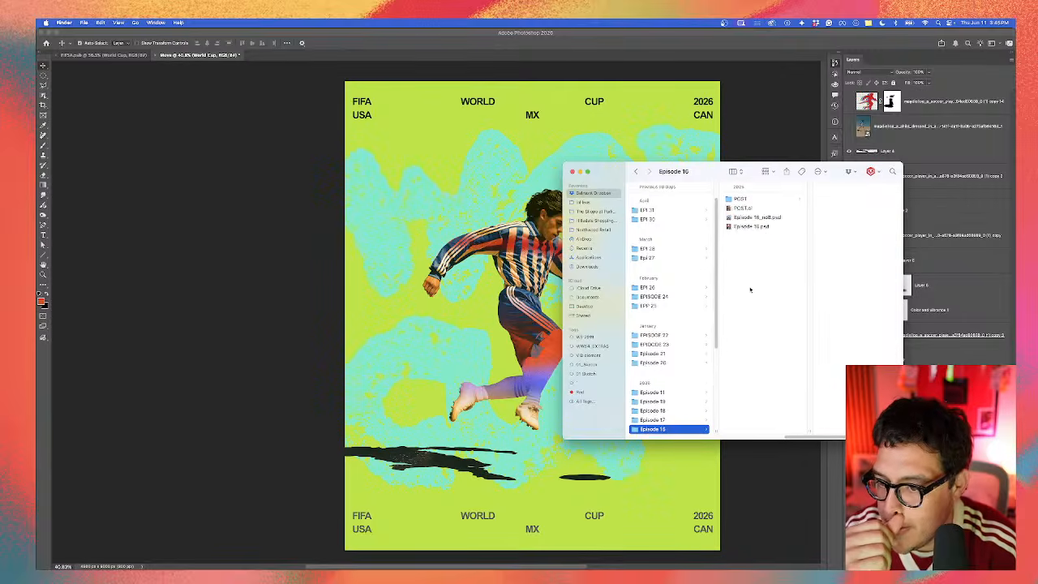
# Step: Look through the GIF and PSD files in the Episode 15 folder, down to 15_2-Recovered.gif
pyautogui.press('Down')
pyautogui.press('Right')
pyautogui.press('Down')
pyautogui.press('Down')
pyautogui.press('Down')
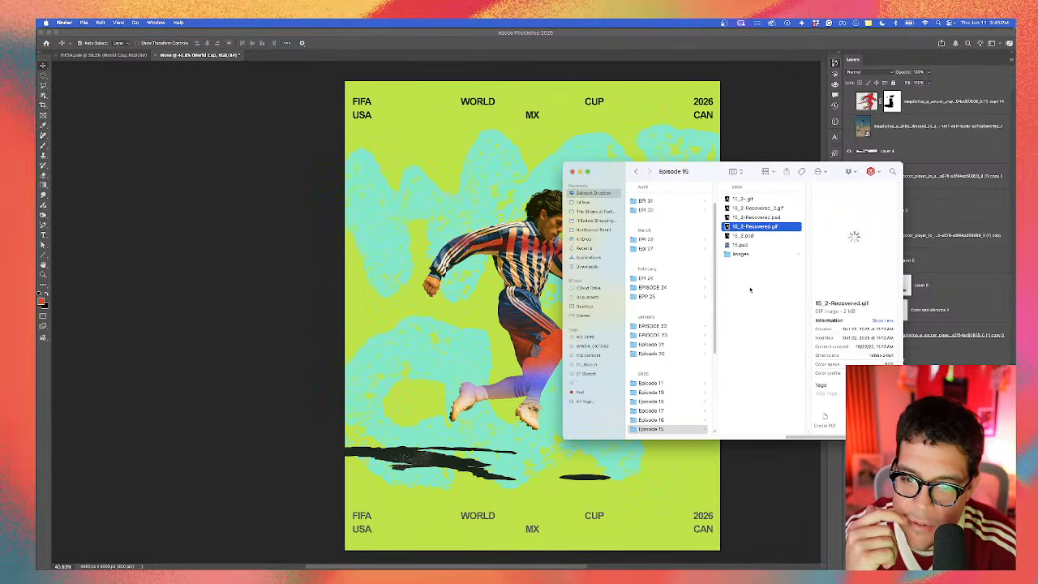
# Step: Check the Episode 13 folder and preview its Clips subfolder
pyautogui.press('Left')
pyautogui.press('Down')
pyautogui.press('Right')
pyautogui.press('space')
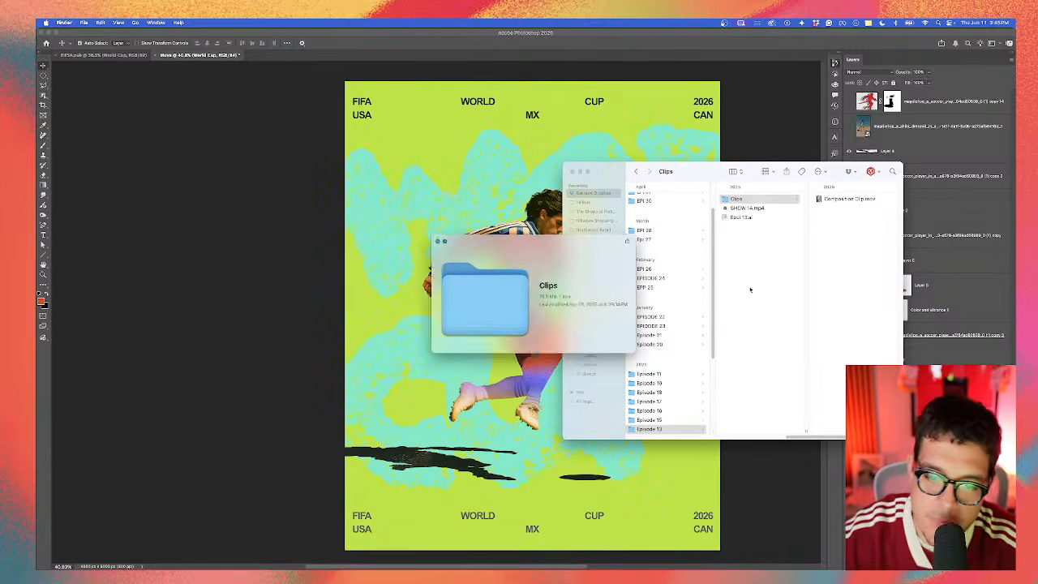
# Step: Return to the soccer poster in Photoshop and deselect the active layer
pyautogui.click(481, 196)
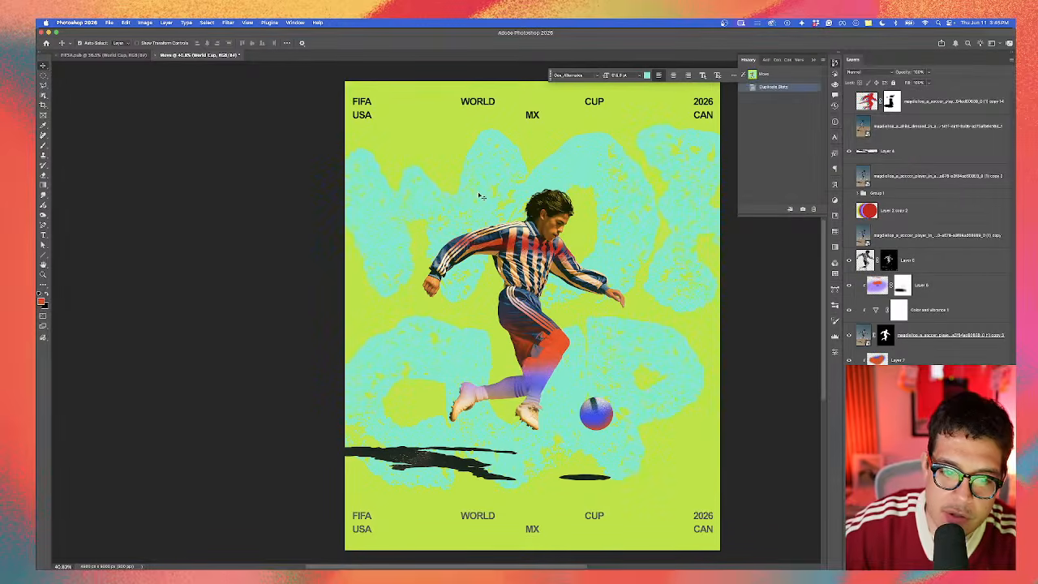
pyautogui.click(325, 154)
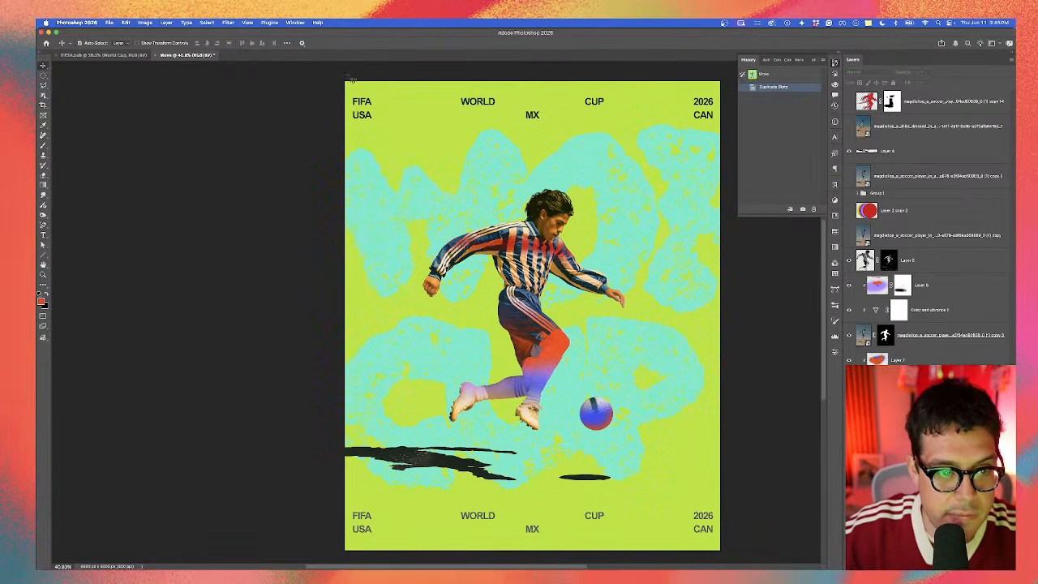
pyautogui.moveTo(350, 83); pyautogui.dragTo(726, 558)
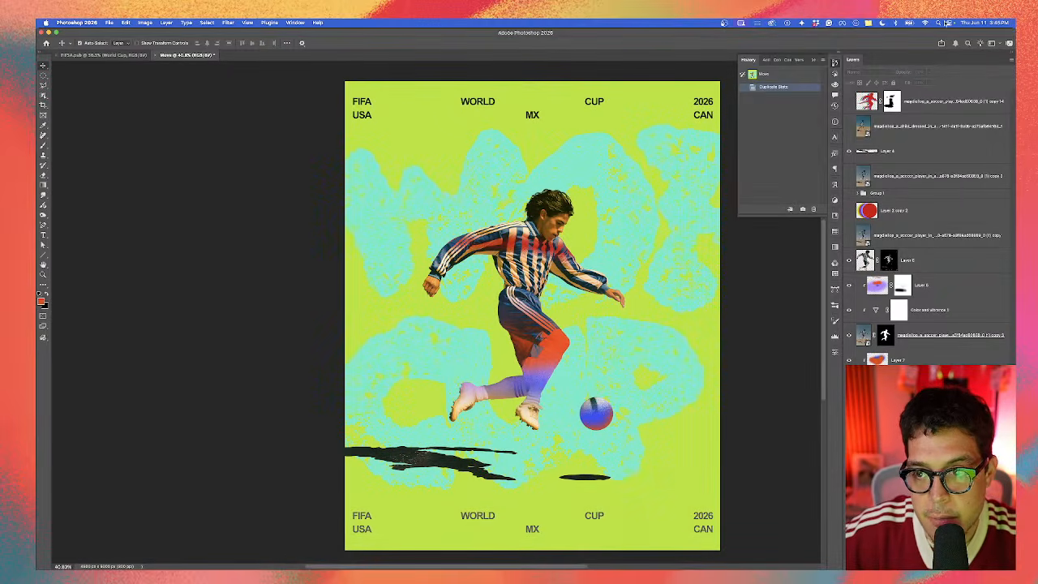
# Step: Launch Adobe Illustrator 2026, allow it to access data from other apps, and dismiss the What's new overview
pyautogui.press('super+space')
pyautogui.write('illus')
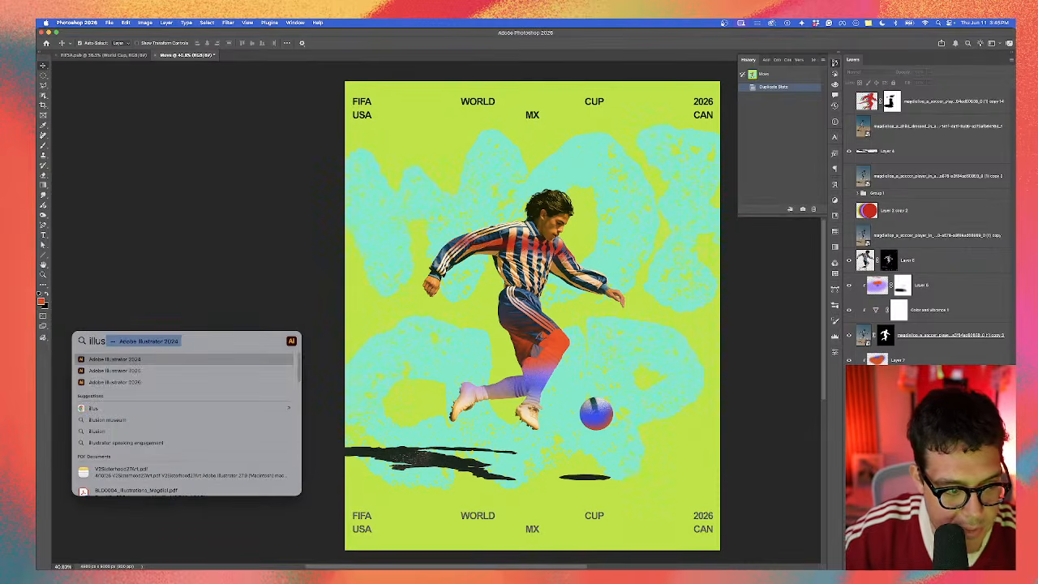
pyautogui.press('Down')
pyautogui.press('Down')
pyautogui.press('Return')
pyautogui.click(835, 64)
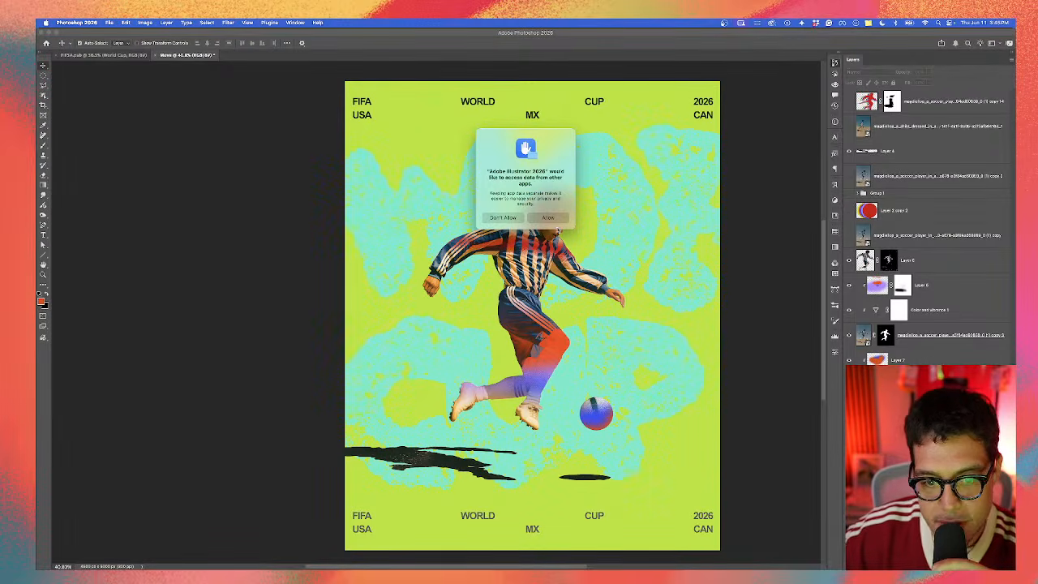
pyautogui.click(554, 219)
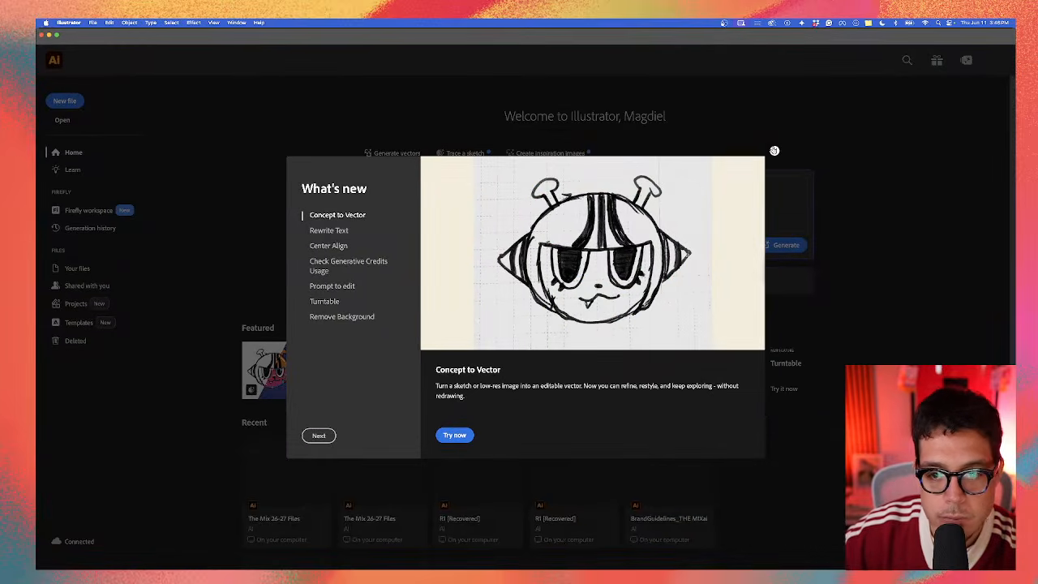
pyautogui.press('Escape')
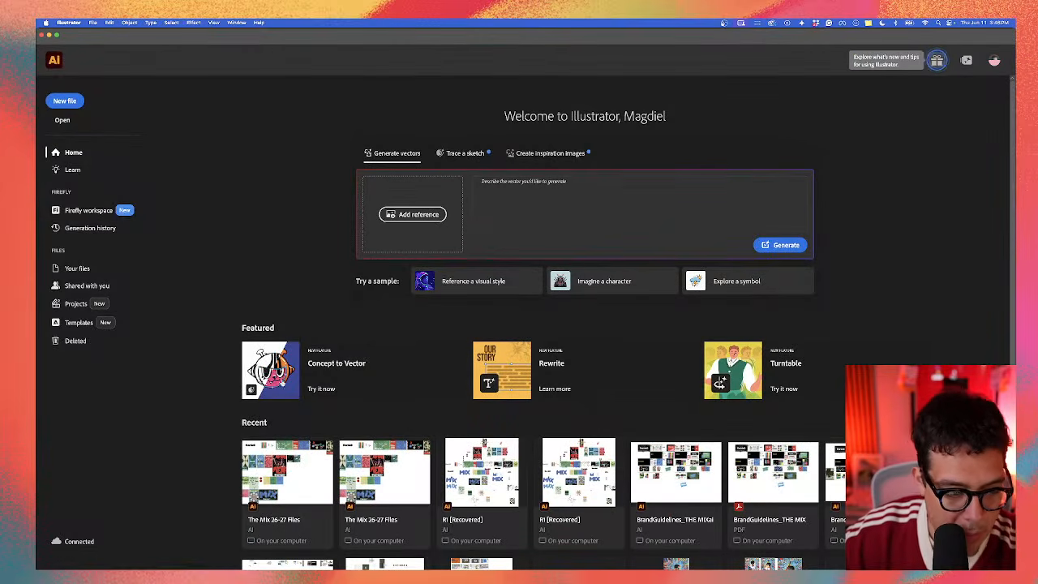
# Step: Open the Concept to Vector sample and vectorize the alien sketch with Gemini using "Simplify the drawing and trace in 3 colours", accepting partner models
pyautogui.click(276, 380)
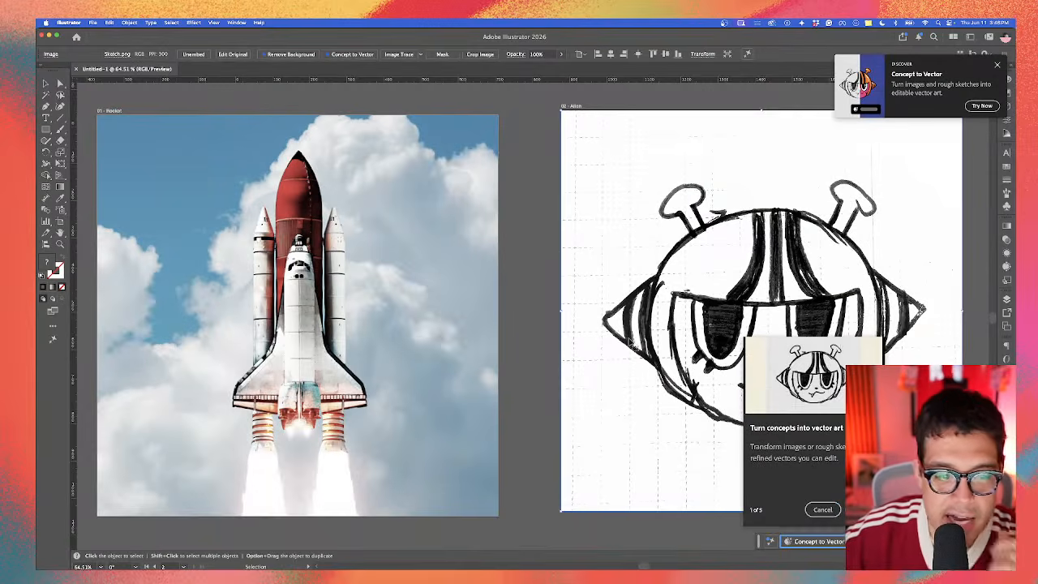
pyautogui.scroll(-1, 726, 321)
pyautogui.hscroll(3, 741, 323)
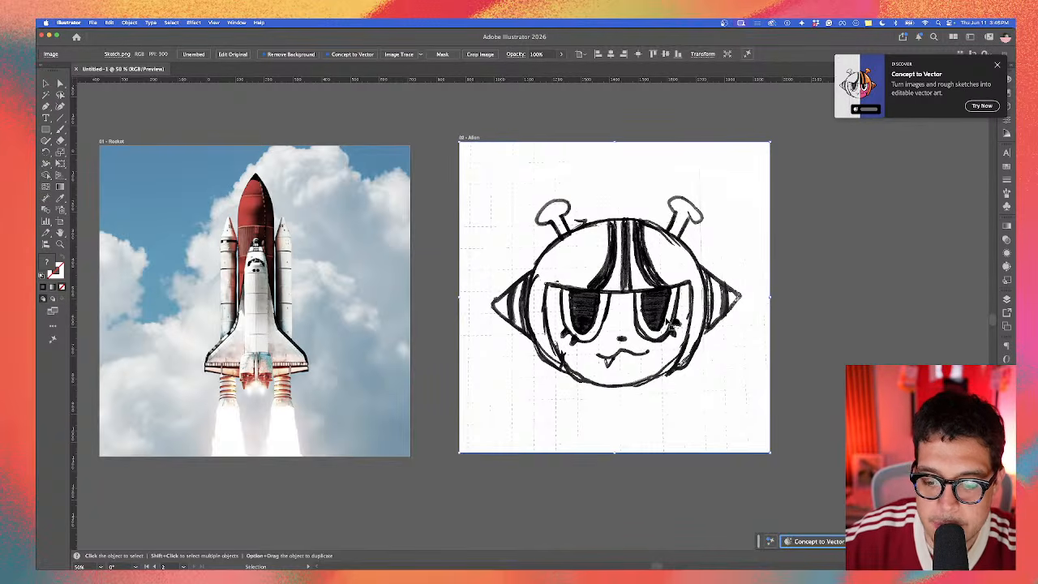
pyautogui.click(830, 541)
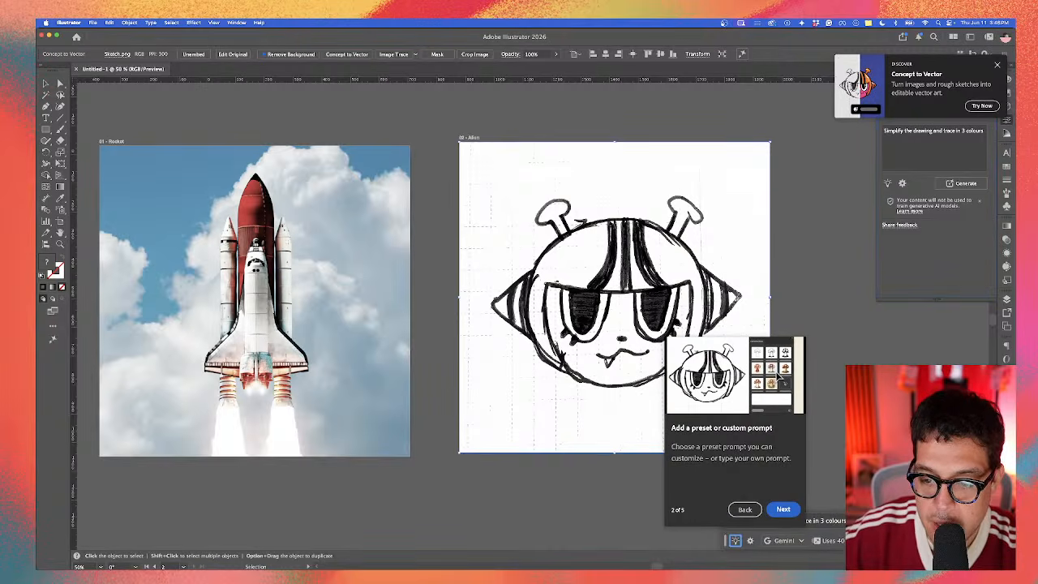
pyautogui.click(783, 509)
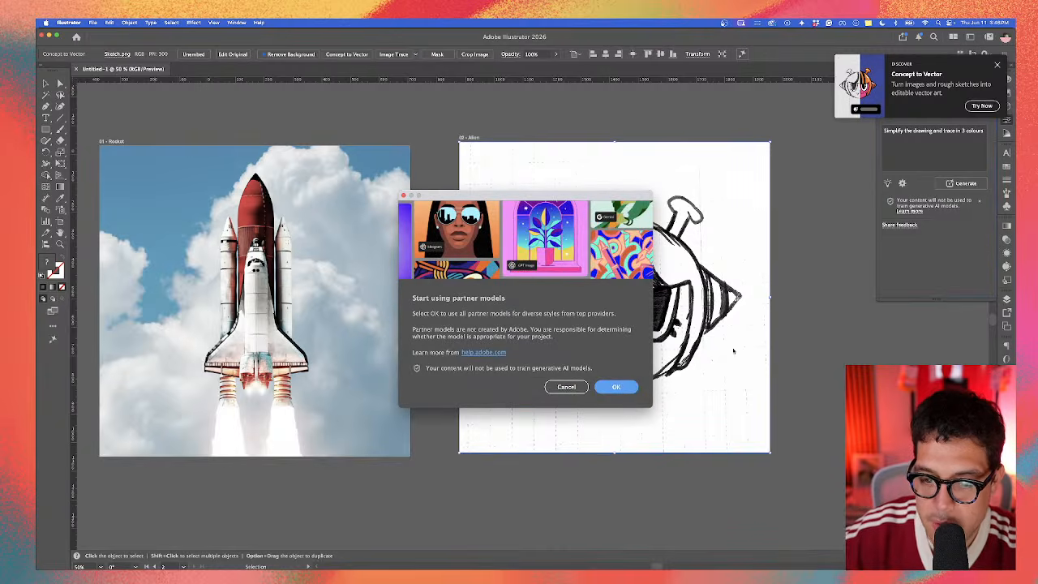
pyautogui.click(634, 387)
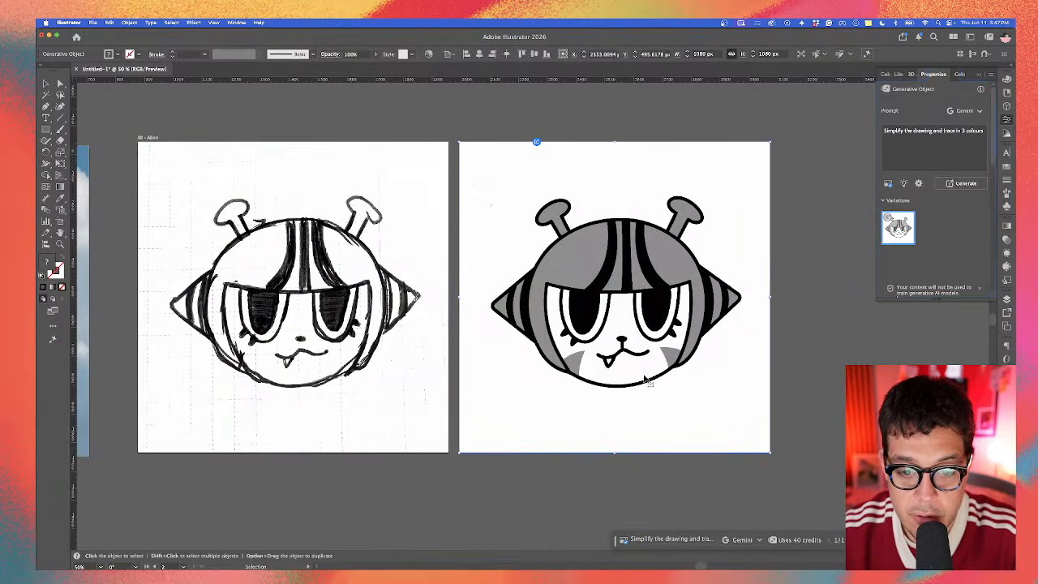
# Step: Try moving the generated alien vector diagonally away from the sketch, and undo the move
pyautogui.click(795, 353)
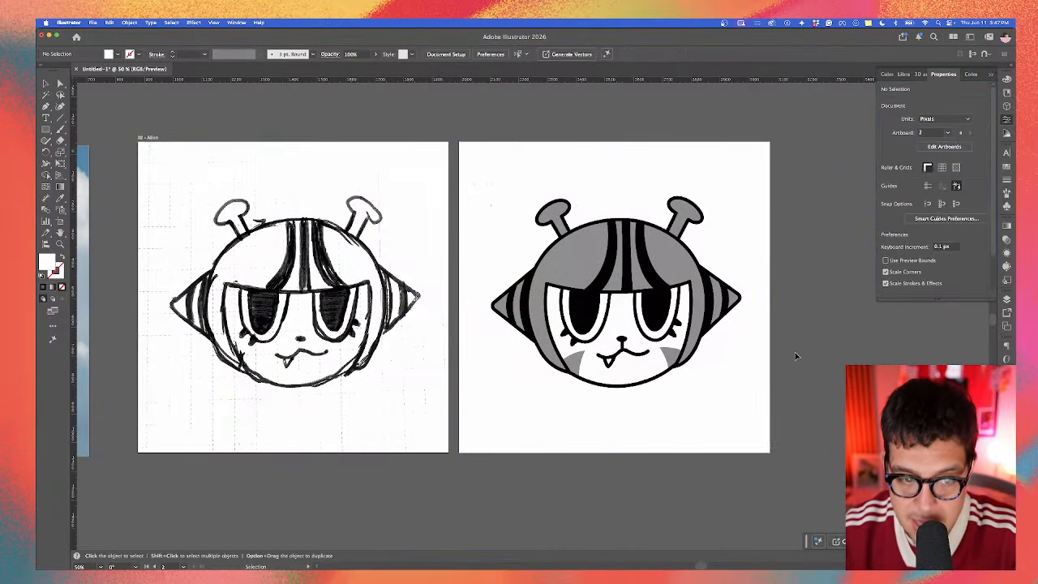
pyautogui.moveTo(650, 274); pyautogui.dragTo(670, 300)
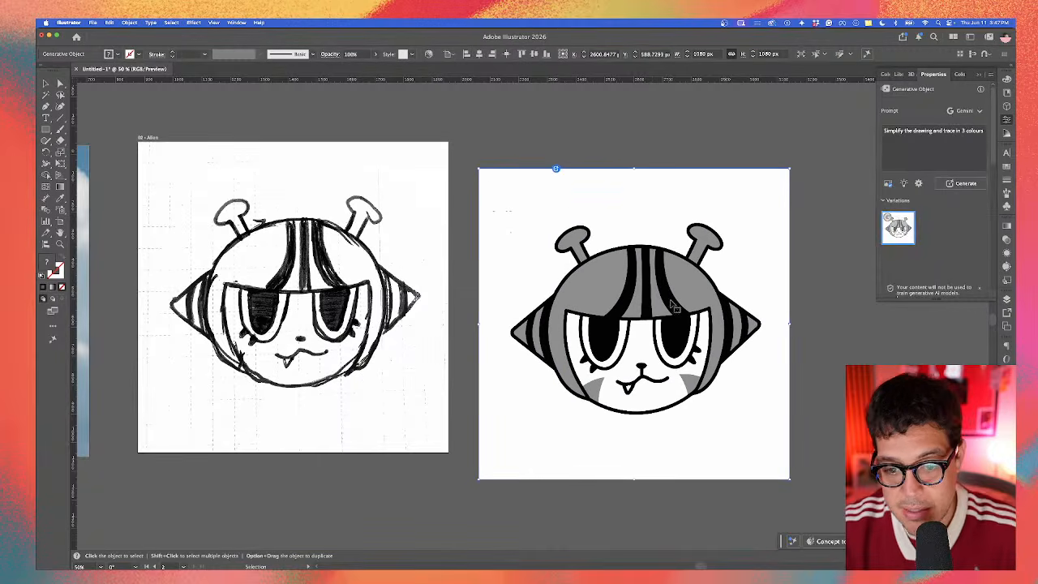
pyautogui.press('super+z')
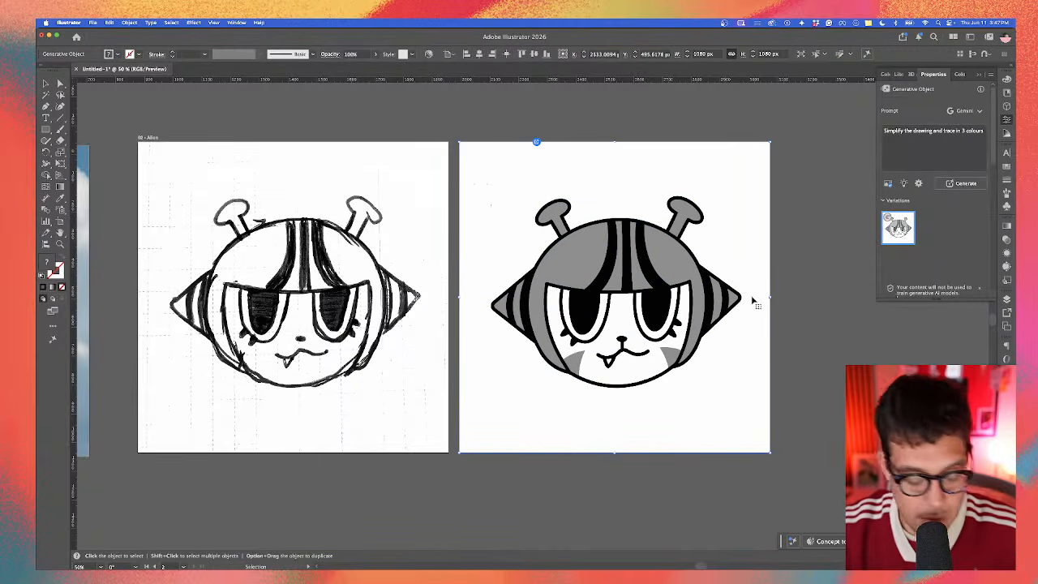
# Step: Inspect the generated alien's paths and anchor points in outline view, return to the full-colour preview, and deselect the object
pyautogui.press('super+y')
pyautogui.keyDown('alt'); pyautogui.scroll(3, 628, 324); pyautogui.keyUp('alt')
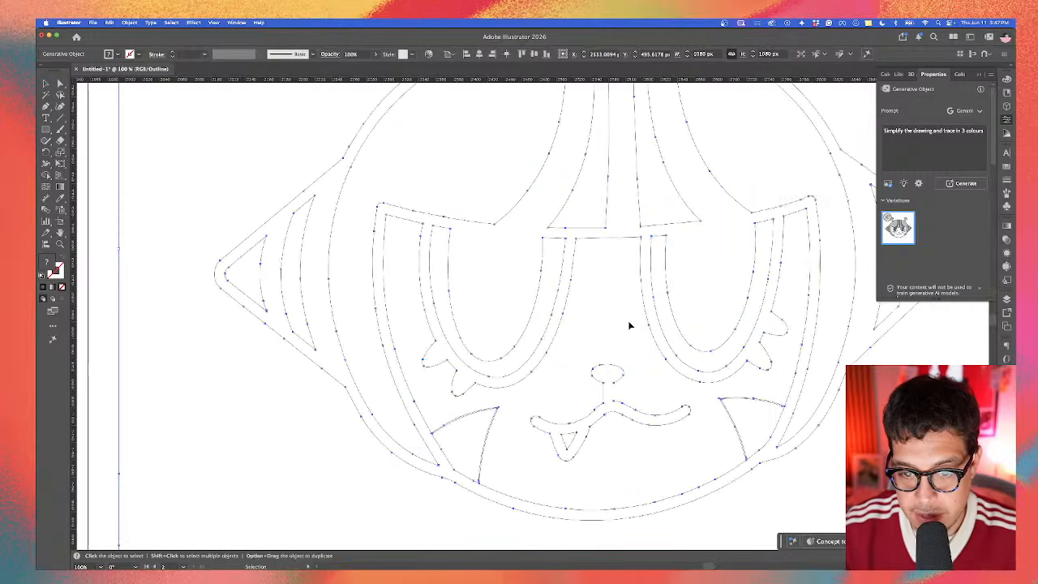
pyautogui.keyDown('alt'); pyautogui.scroll(-4, 629, 325); pyautogui.keyUp('alt')
pyautogui.press('super+y')
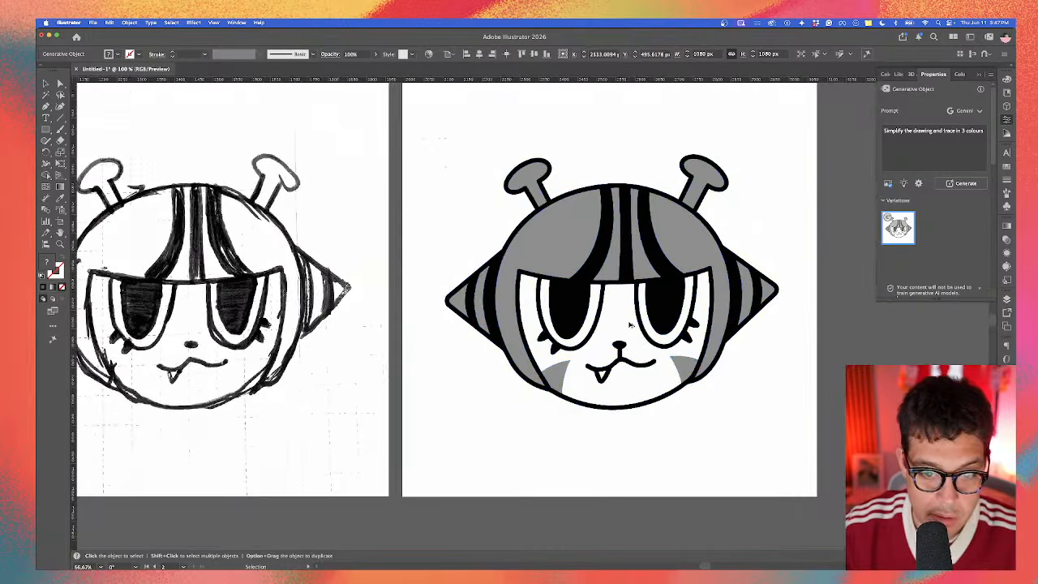
pyautogui.keyDown('alt'); pyautogui.scroll(-1, 629, 324); pyautogui.keyUp('alt')
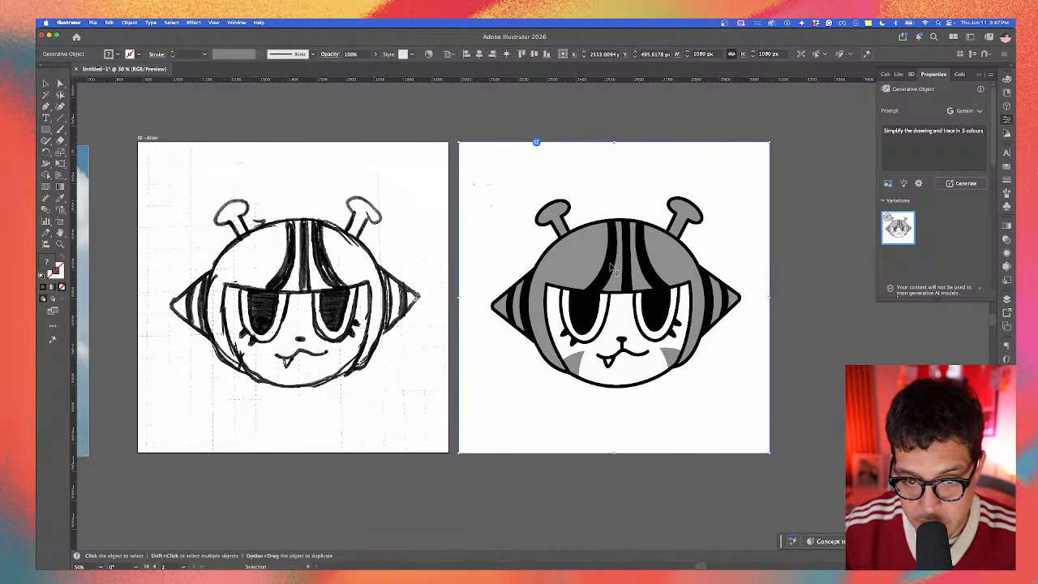
pyautogui.click(788, 250)
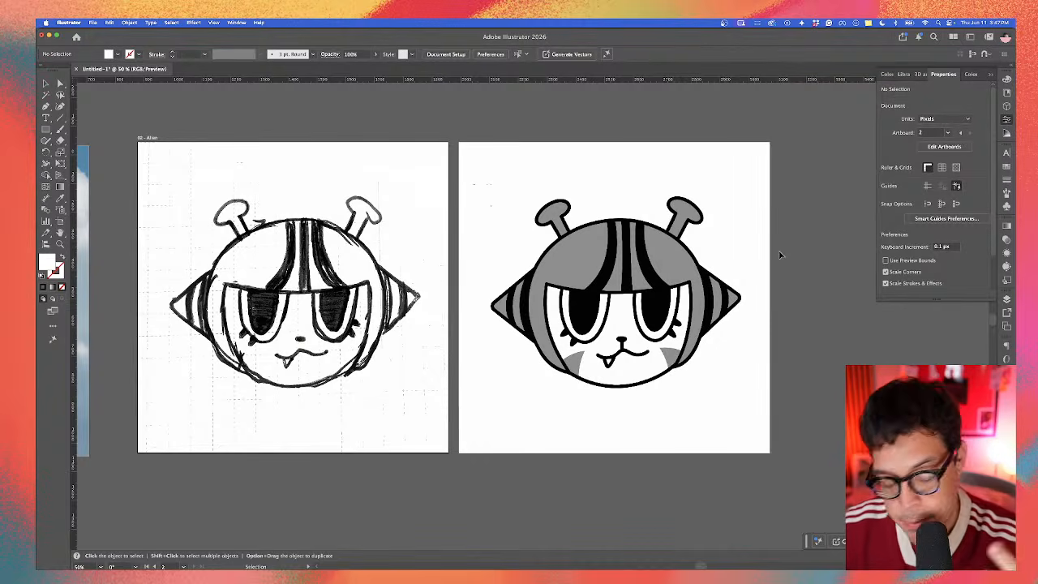
# Step: Enter isolation mode on the generated alien object to check its contents, and exit isolation
pyautogui.click(517, 233)
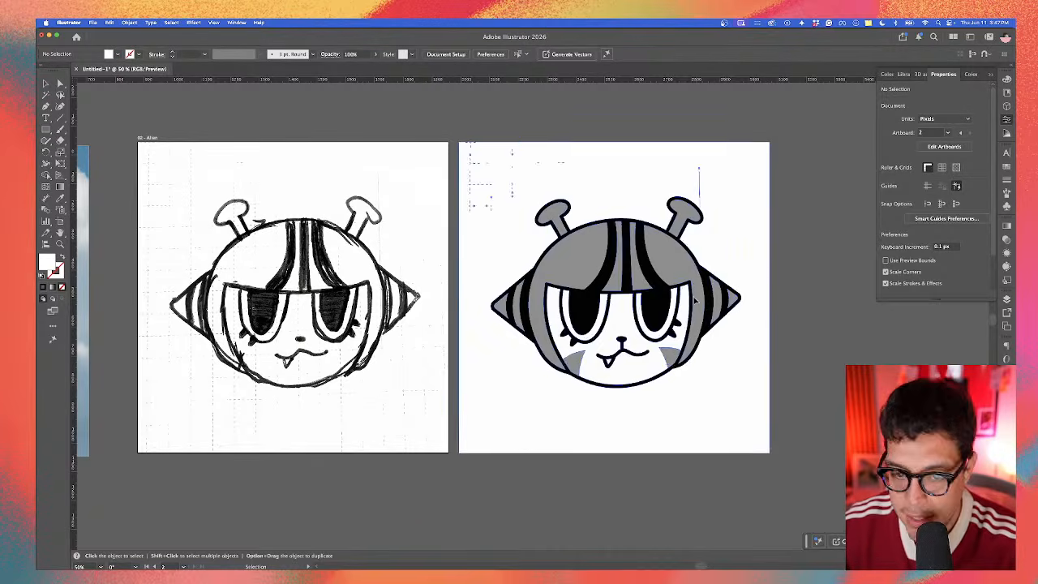
pyautogui.doubleClick(514, 232)
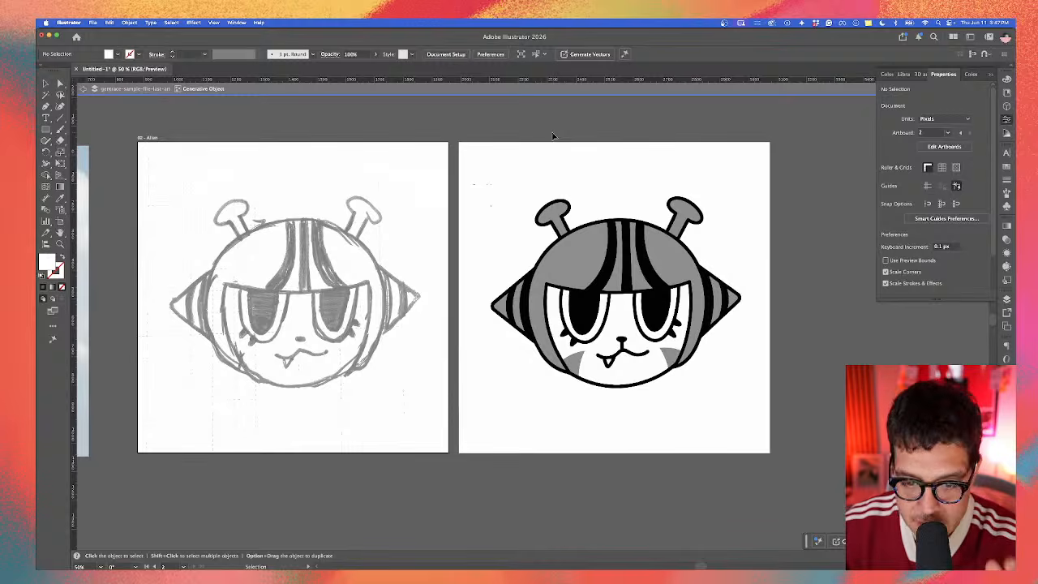
pyautogui.doubleClick(604, 125)
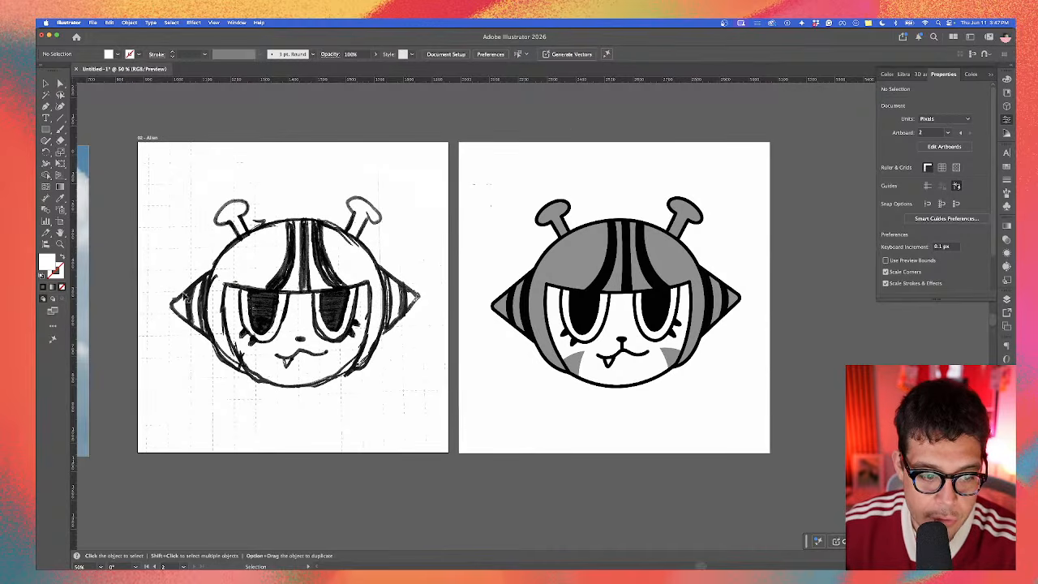
# Step: Compare the original alien sketch with the generated vector version up close, examining the eyes, mouth and line work
pyautogui.hscroll(-3, 284, 354)
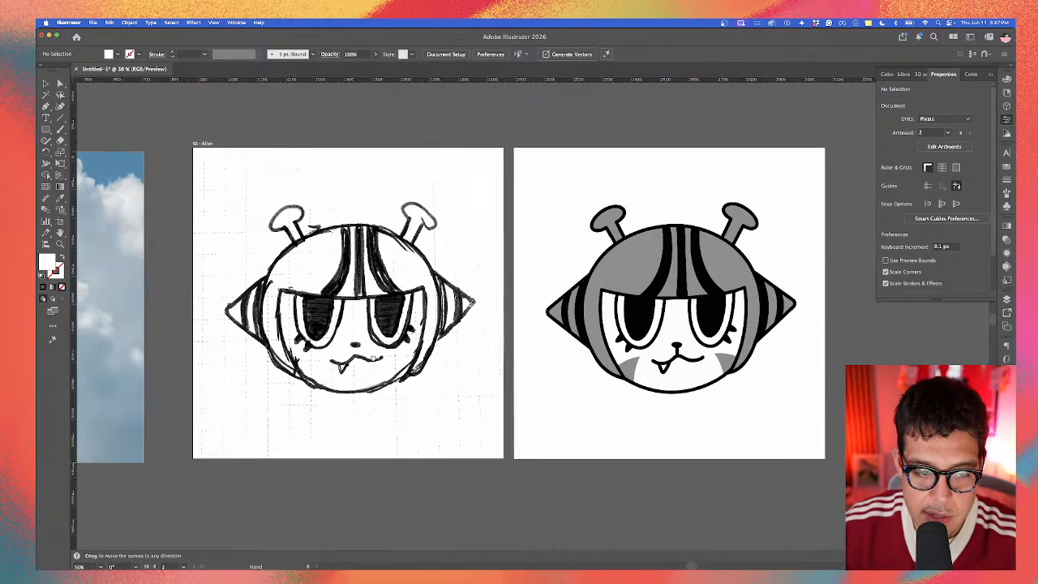
pyautogui.scroll(5, 353, 332)
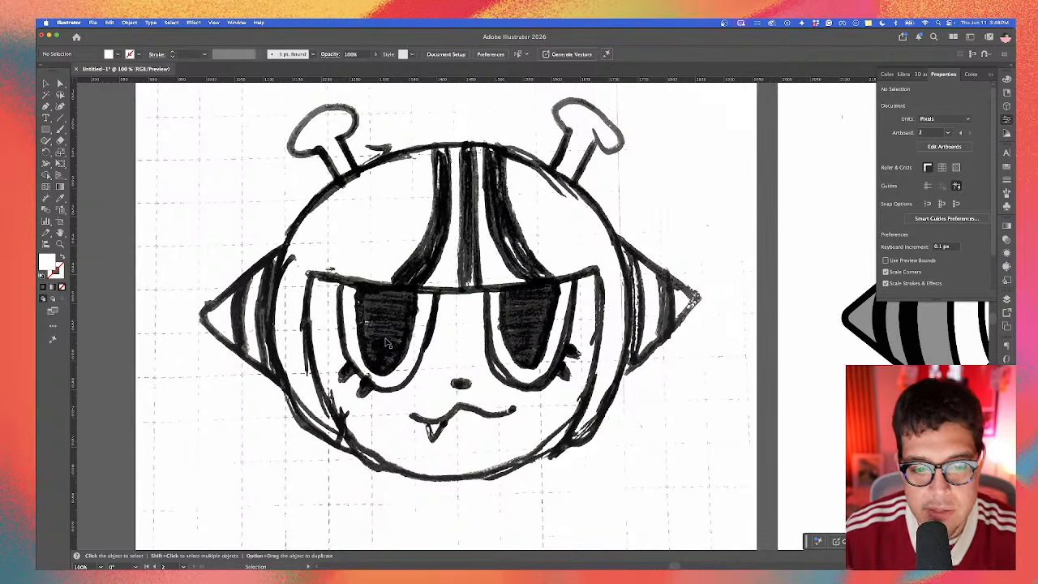
pyautogui.scroll(-1, 405, 344)
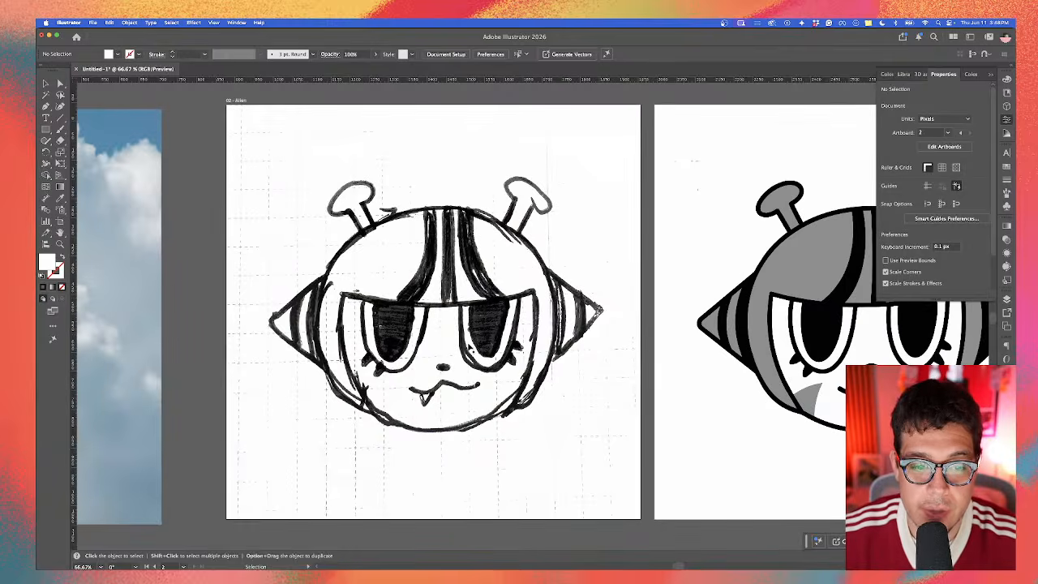
pyautogui.moveTo(716, 354); pyautogui.dragTo(341, 331)
pyautogui.press('super+equal')
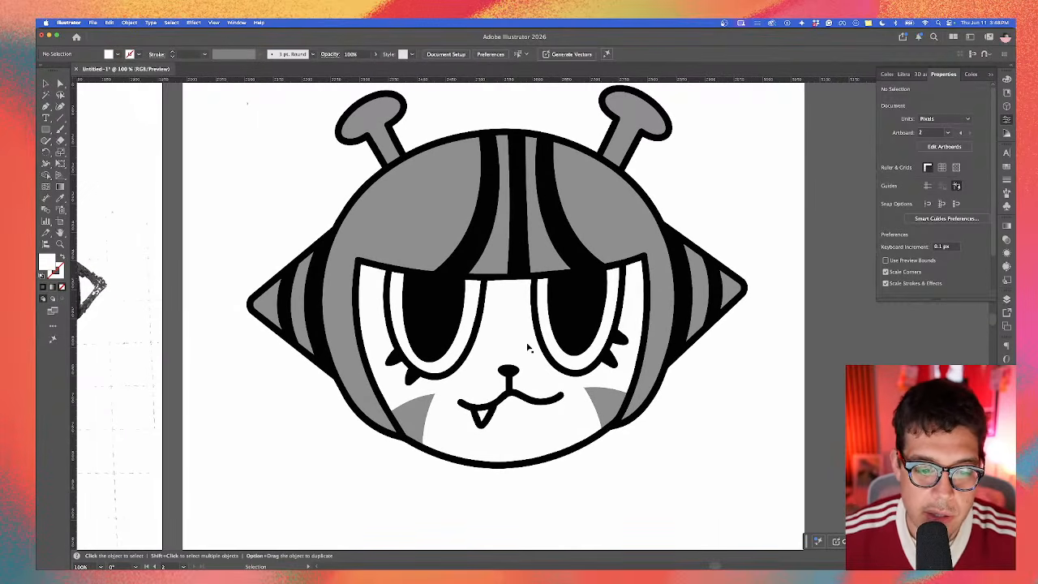
# Step: Isolate the generated alien object and add a tall white elliptical highlight inside each black pupil
pyautogui.press('super+minus')
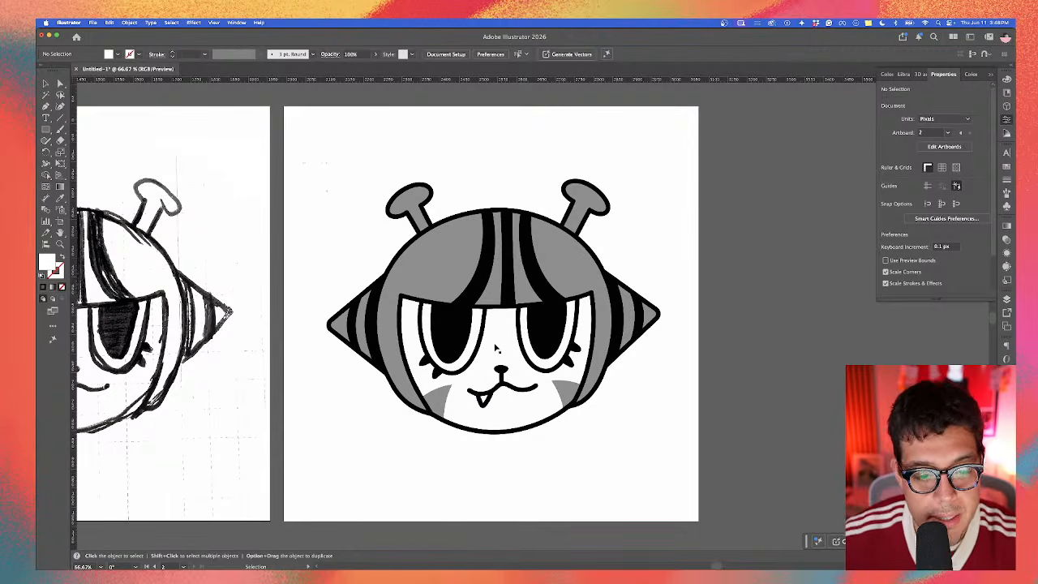
pyautogui.click(462, 337)
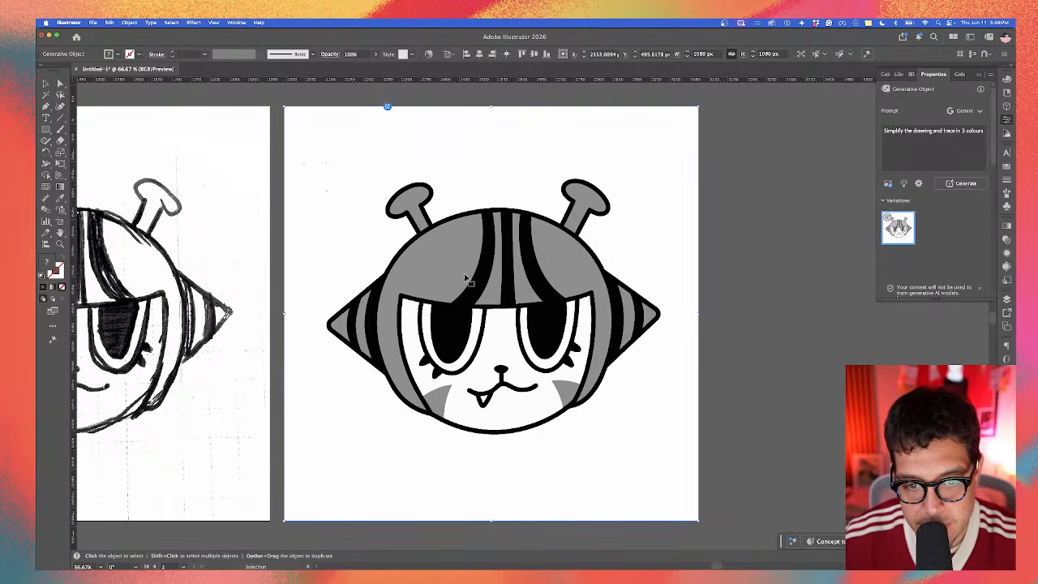
pyautogui.doubleClick(508, 321)
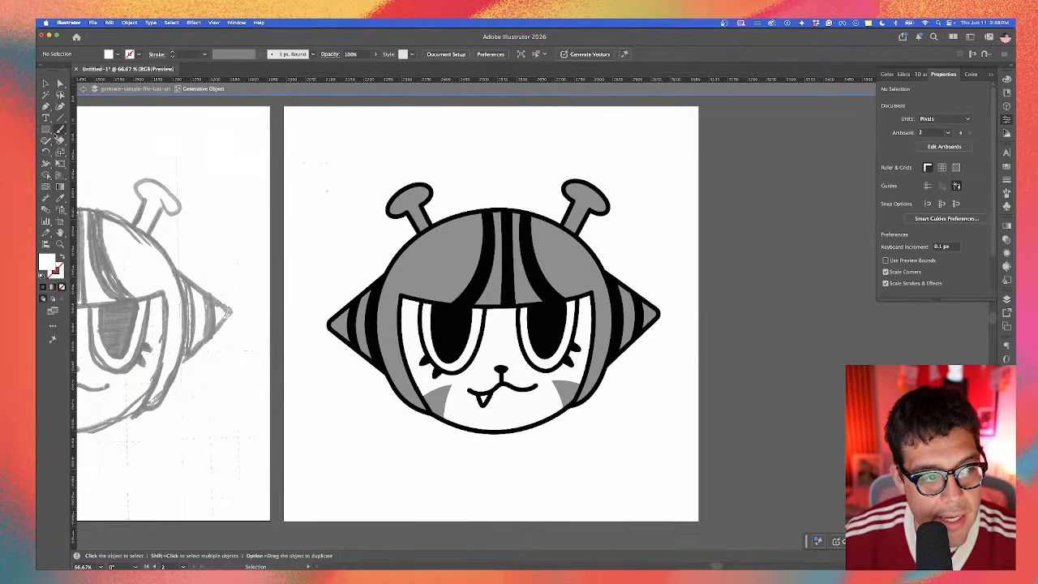
pyautogui.moveTo(46, 129); pyautogui.dragTo(81, 152)
pyautogui.scroll(4, 450, 356)
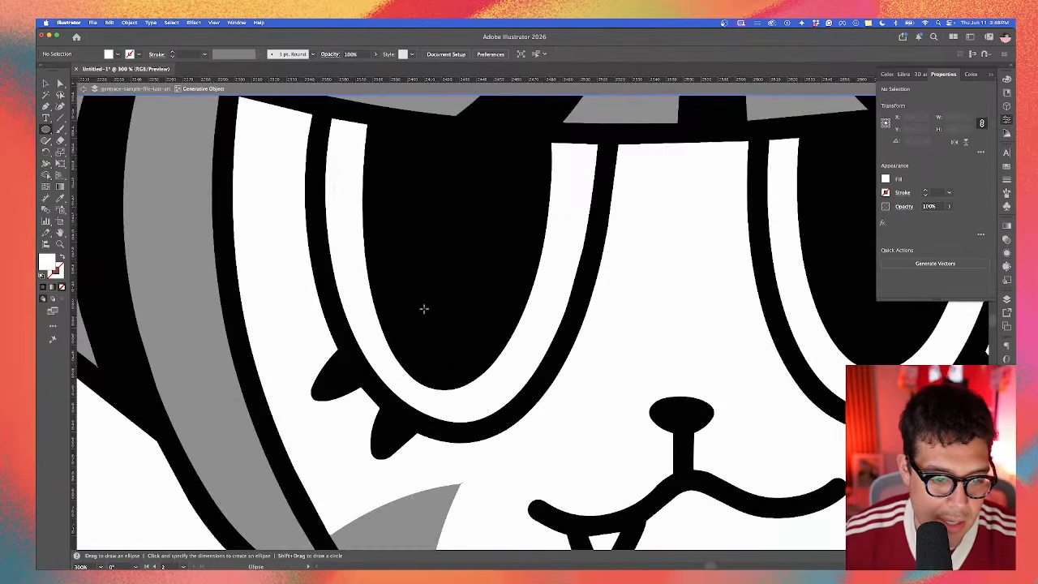
pyautogui.moveTo(416, 248)
pyautogui.mouseDown()
pyautogui.moveTo(447, 343)
pyautogui.moveTo(438, 239)
pyautogui.moveTo(459, 272)
pyautogui.moveTo(443, 282)
pyautogui.moveTo(683, 260)
pyautogui.moveTo(649, 260)
pyautogui.mouseUp()
pyautogui.scroll(-3, 443, 282)
pyautogui.press('v')
pyautogui.click(449, 264)
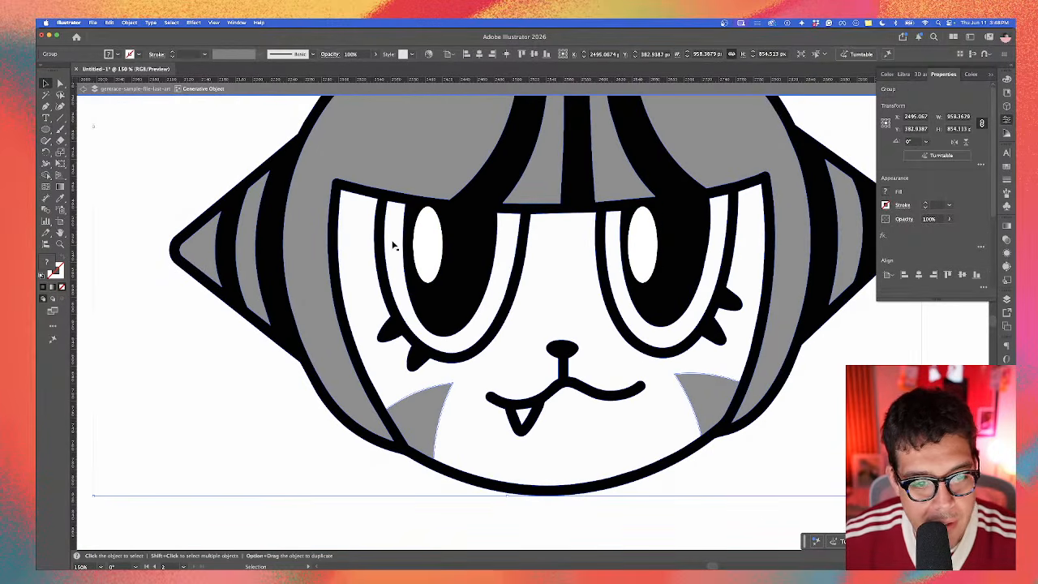
# Step: Draw an ellipse about 89 by 167 px over the alien's left pupil and fill it with red ff1010
pyautogui.moveTo(45, 129); pyautogui.dragTo(90, 152)
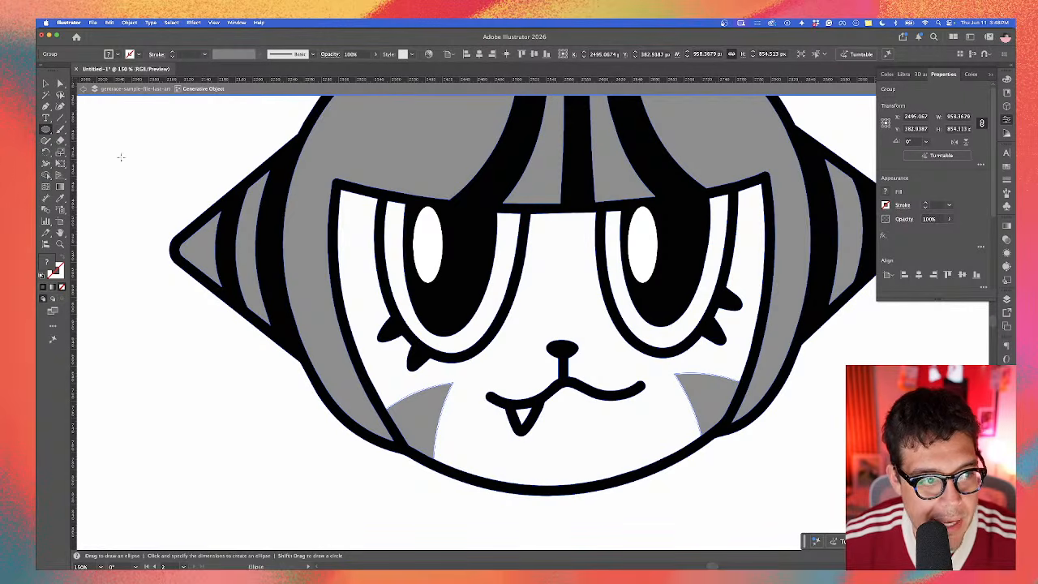
pyautogui.moveTo(381, 183); pyautogui.dragTo(486, 323)
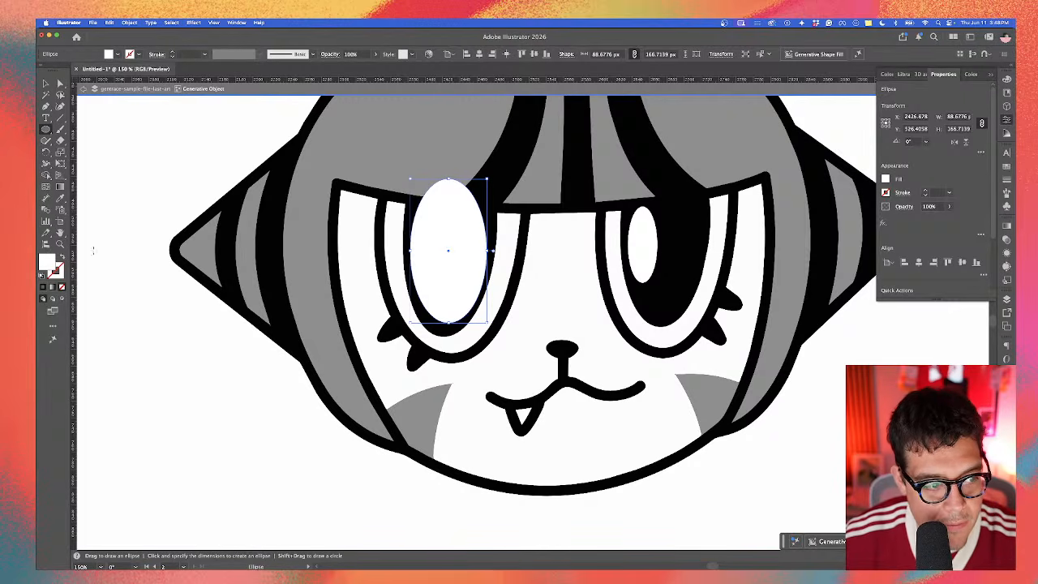
pyautogui.doubleClick(46, 261)
pyautogui.click(422, 285)
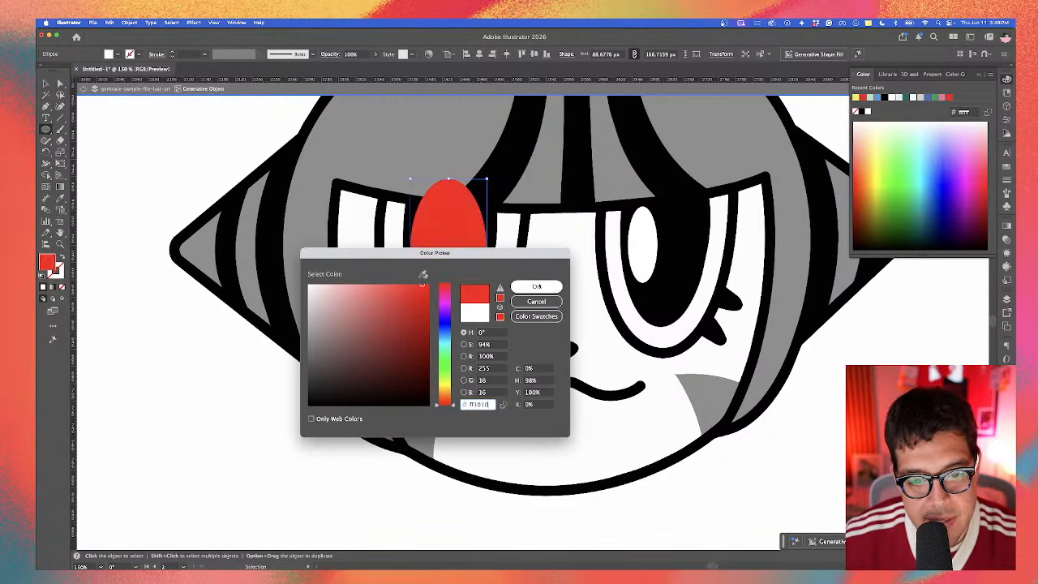
pyautogui.click(536, 287)
# Step: Arrange the red ellipse above the black pupil but behind the white eye highlight
pyautogui.press('super+bracketleft')
pyautogui.press('super+bracketleft')
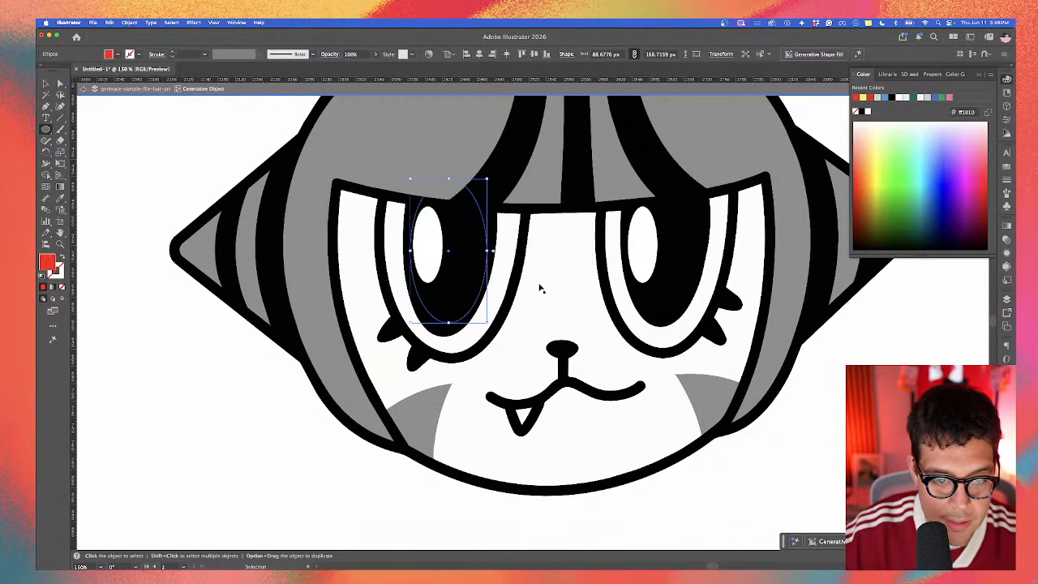
pyautogui.press('super+bracketright')
pyautogui.press('v')
pyautogui.scroll(-1, 494, 271)
# Step: Copy the red pupil onto the alien's other eye behind its highlight, deselect it, and exit isolation
pyautogui.click(299, 253)
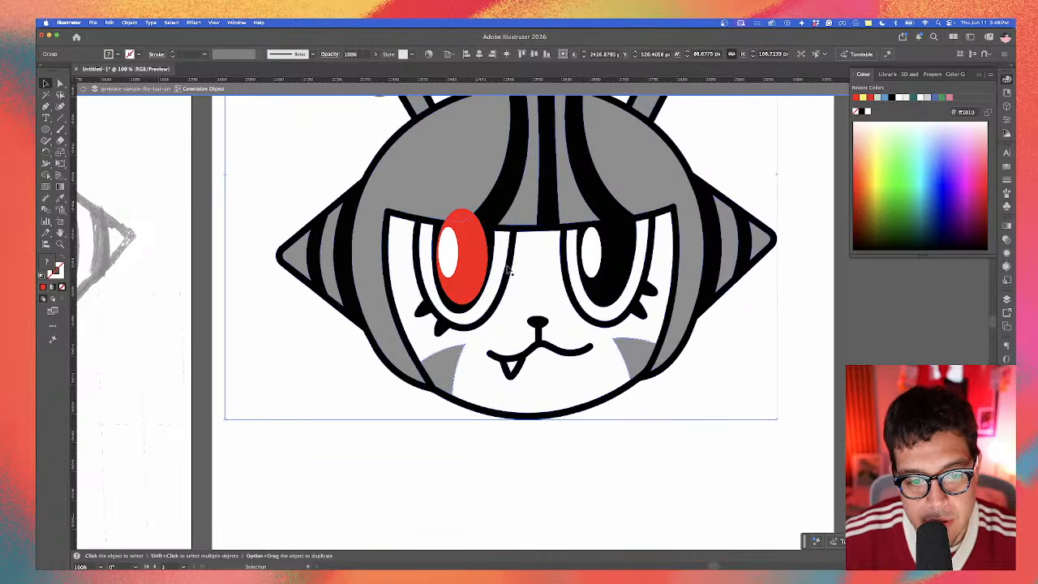
pyautogui.moveTo(467, 275); pyautogui.dragTo(620, 265)
pyautogui.scroll(-1, 619, 266)
pyautogui.click(715, 348)
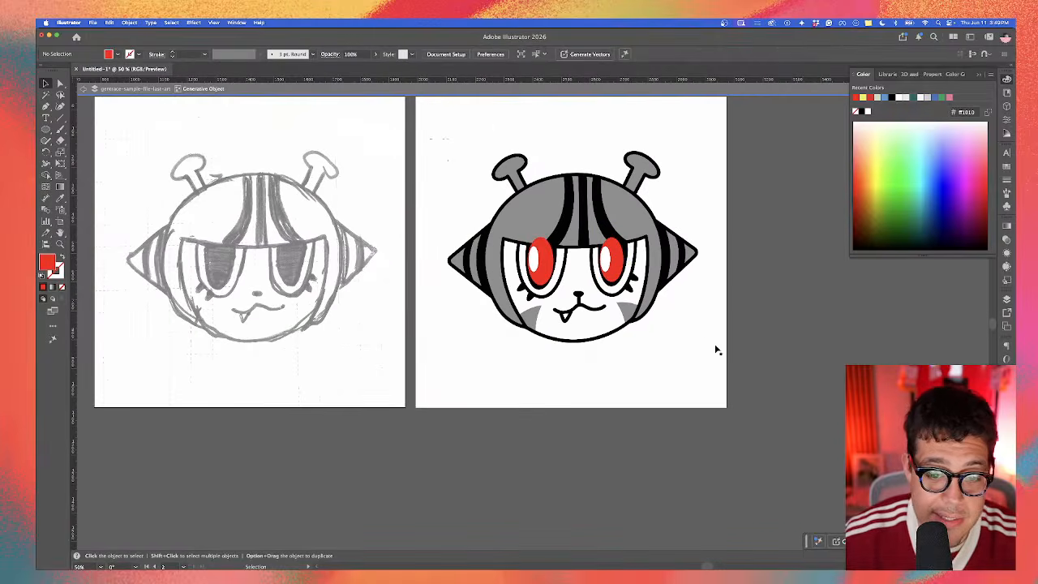
pyautogui.scroll(2, 581, 285)
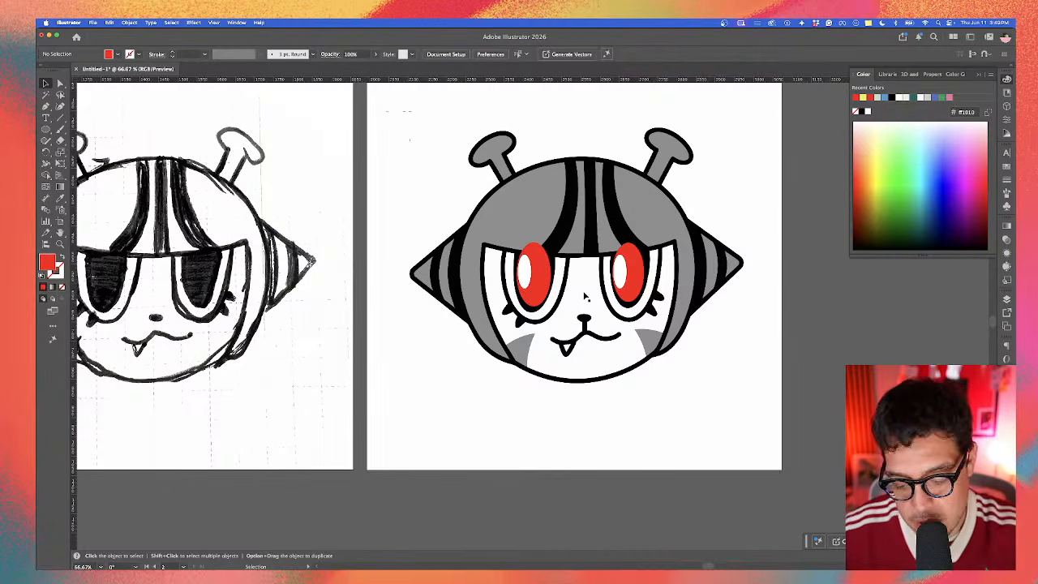
pyautogui.hscroll(3, 766, 194)
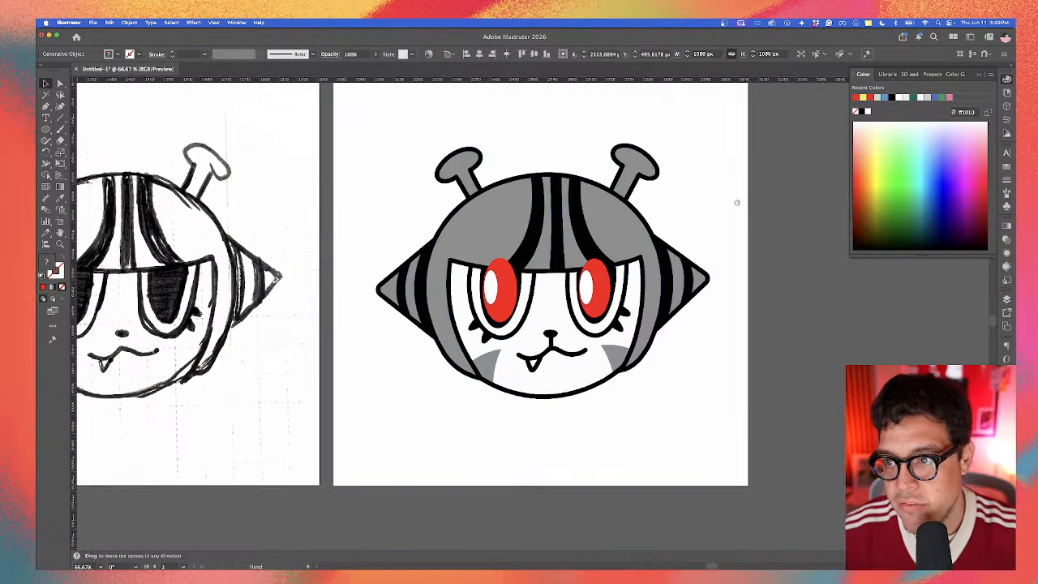
pyautogui.hscroll(5, 787, 443)
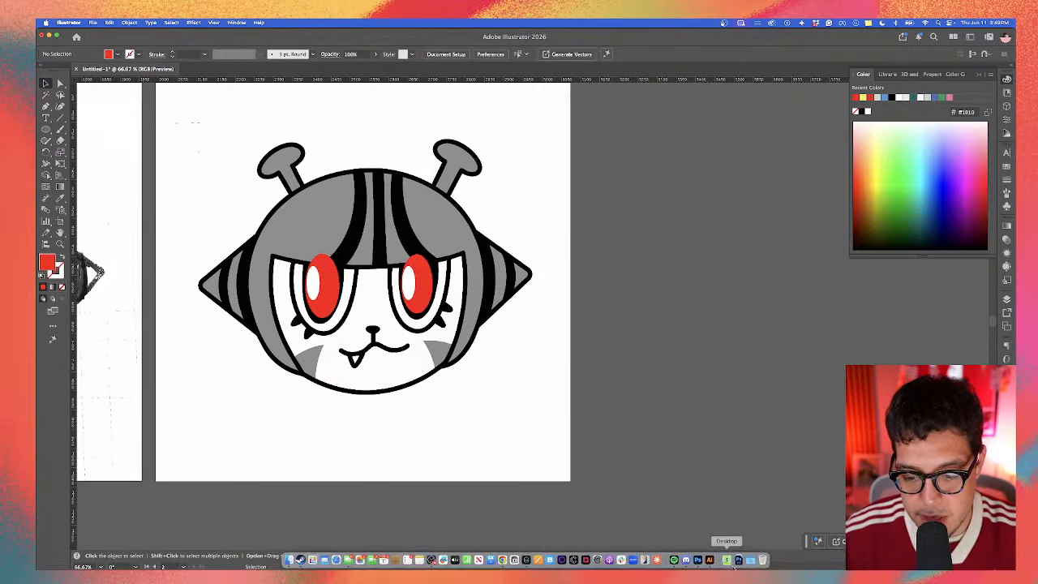
# Step: Place the FIFA World Cup poster image from the desktop beside the alien artwork and lock it
pyautogui.click(724, 563)
pyautogui.moveTo(728, 531); pyautogui.dragTo(640, 294)
pyautogui.hscroll(1, 616, 292)
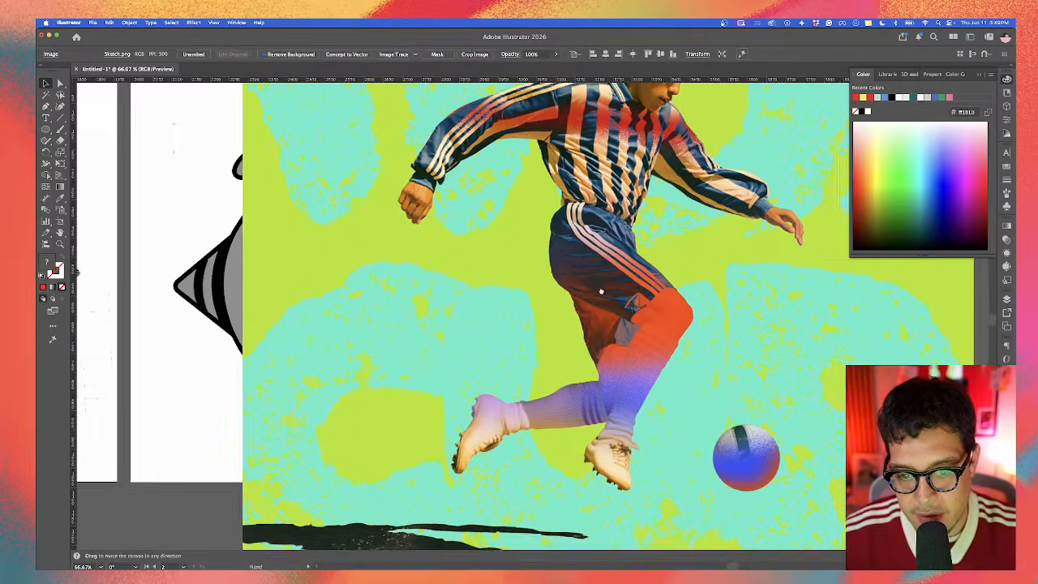
pyautogui.press('super+minus')
pyautogui.press('super+minus')
pyautogui.press('super+minus')
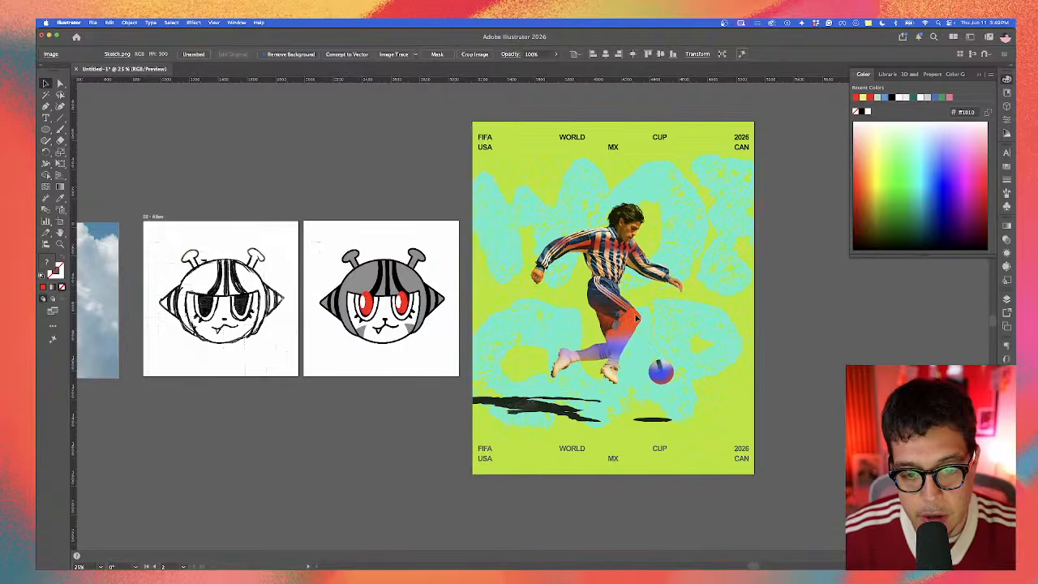
pyautogui.press('super+minus')
pyautogui.press('super+2')
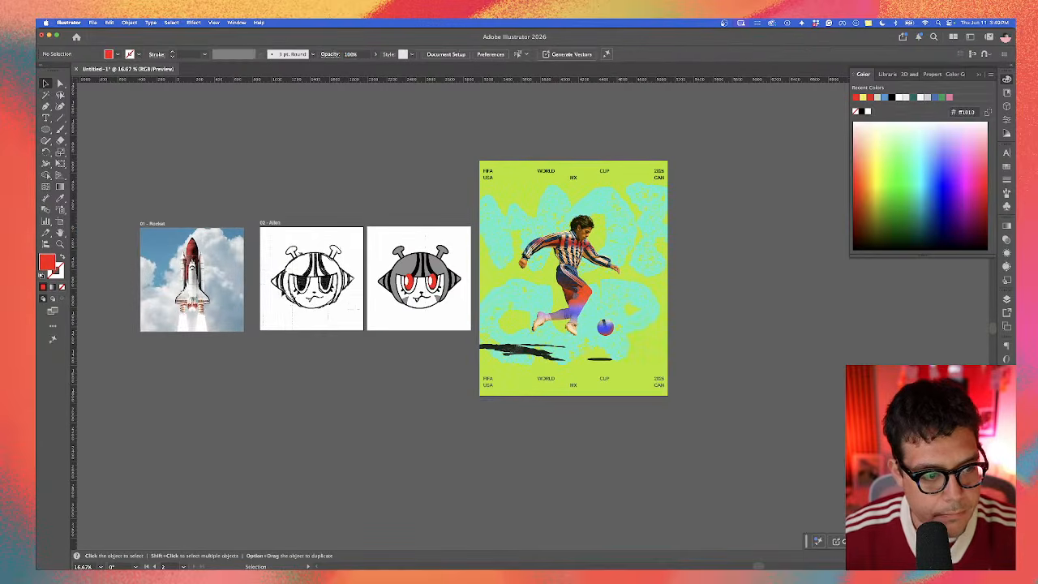
# Step: Delete the rocket and alien artwork, and remove the Rocket artboard
pyautogui.press('super+a')
pyautogui.press('Delete')
pyautogui.click(59, 220)
pyautogui.click(197, 267)
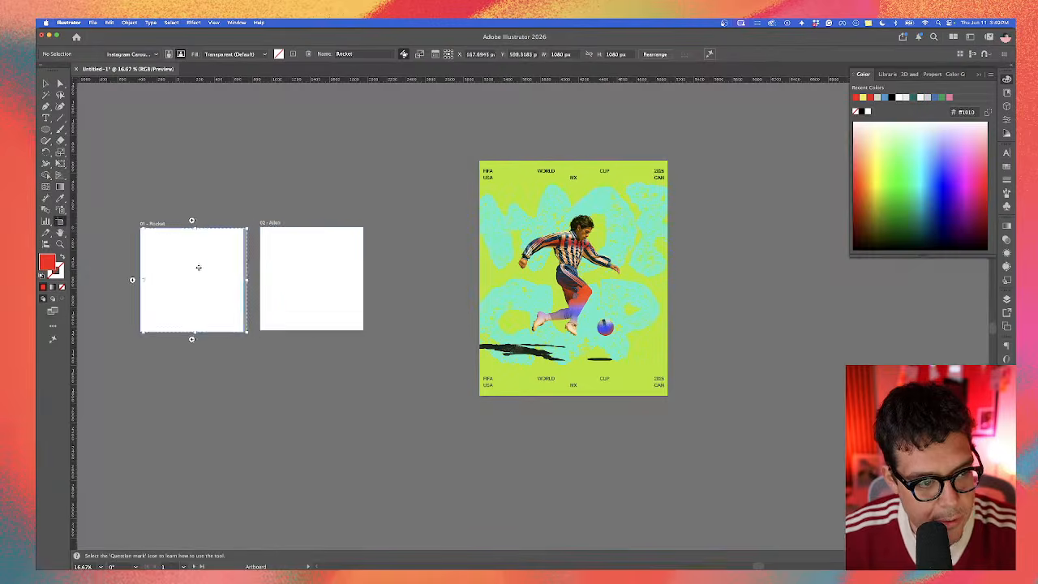
pyautogui.press('Delete')
pyautogui.press('v')
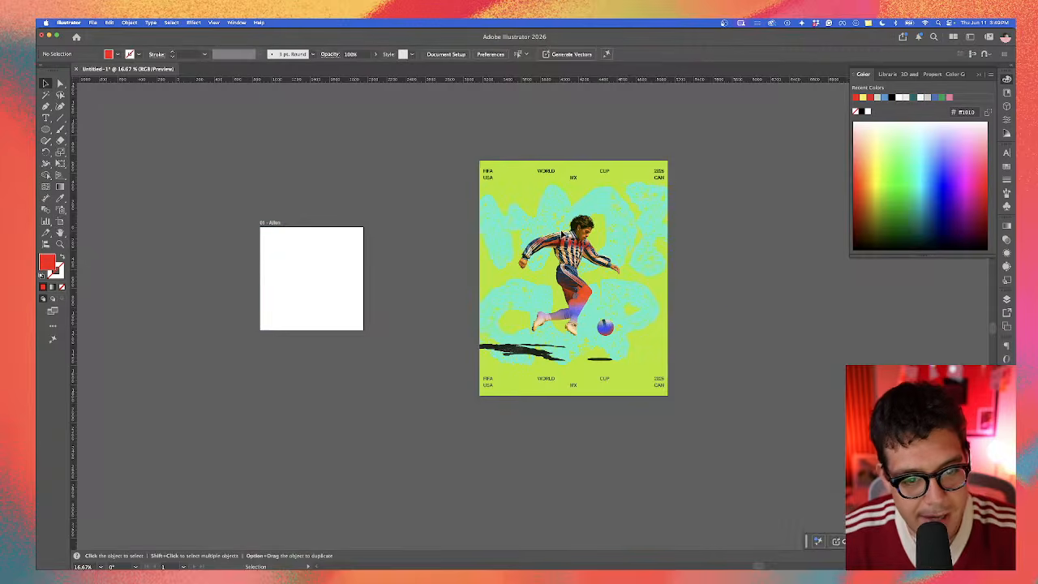
# Step: Draw small red ellipses behind the player's head and above the trailing arm, the arm one about 78 by 58 px
pyautogui.scroll(3, 561, 233)
pyautogui.scroll(-1, 509, 226)
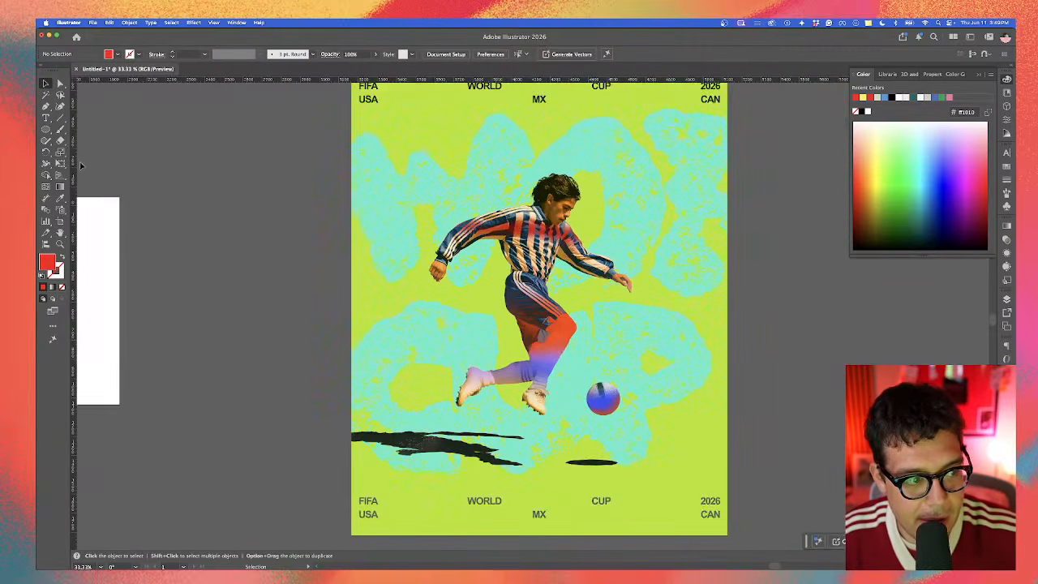
pyautogui.click(45, 130)
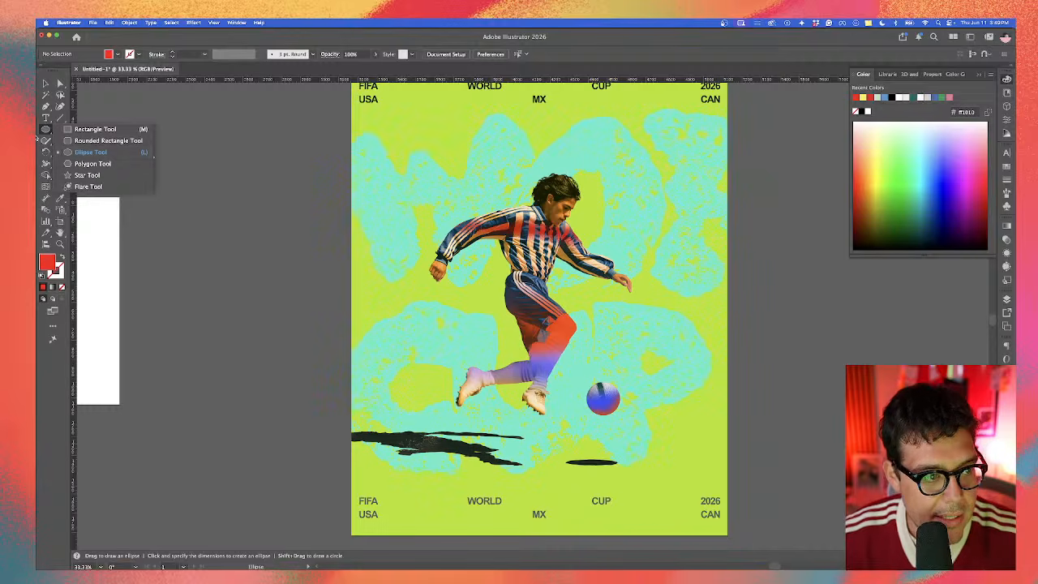
pyautogui.click(91, 152)
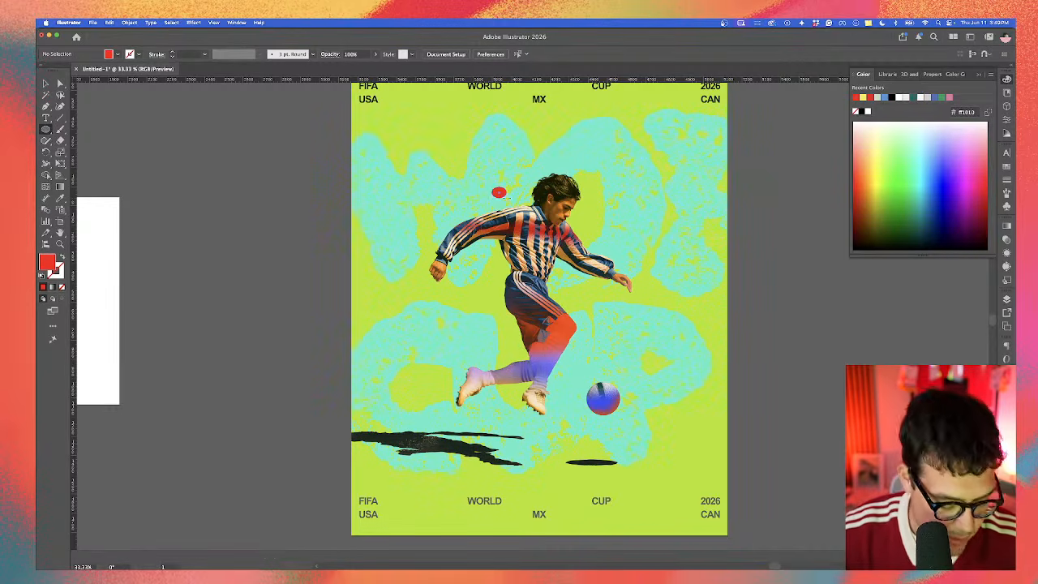
pyautogui.press('v')
pyautogui.moveTo(508, 197); pyautogui.dragTo(429, 232)
pyautogui.click(303, 181)
pyautogui.scroll(1, 478, 197)
pyautogui.rightClick(479, 197)
pyautogui.click(517, 195)
pyautogui.click(536, 197)
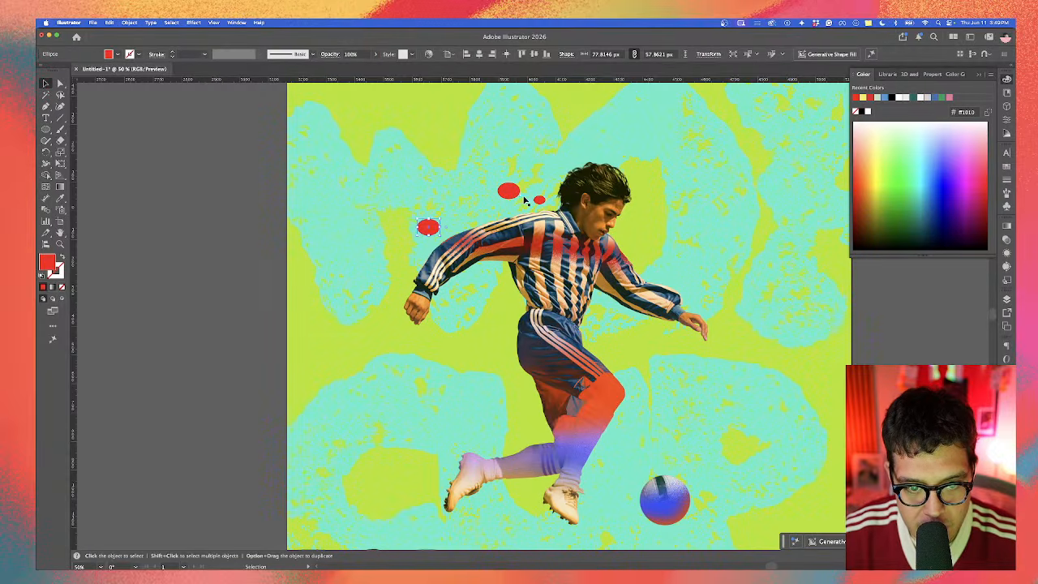
# Step: Scatter red dots behind the player: two beneath the trailing arm, a tiny one behind the thigh, and two near the back foot
pyautogui.moveTo(539, 201); pyautogui.dragTo(502, 283)
pyautogui.scroll(1, 501, 282)
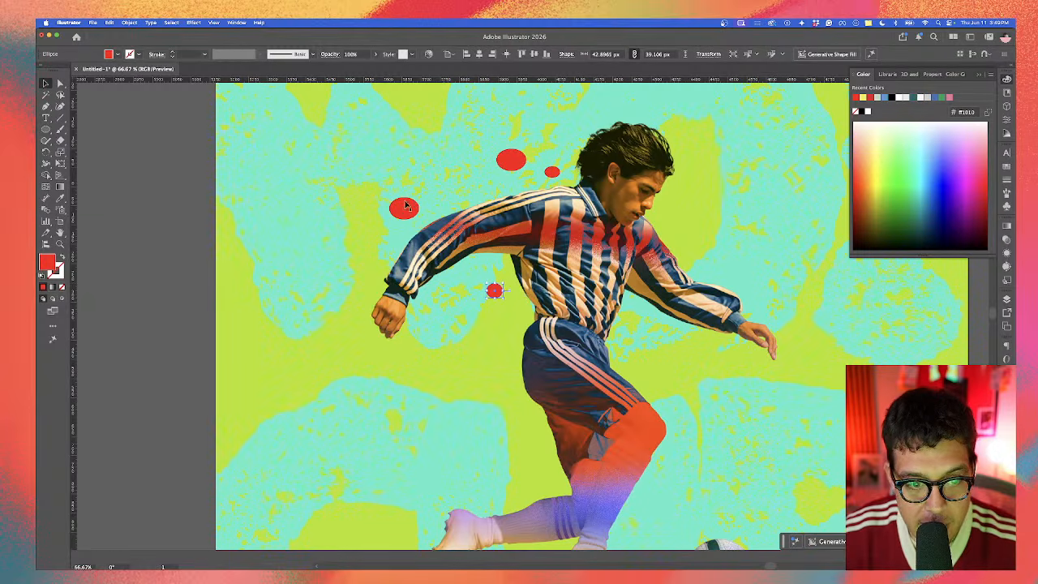
pyautogui.click(509, 246)
pyautogui.moveTo(434, 369); pyautogui.dragTo(420, 348)
pyautogui.scroll(-3, 453, 310)
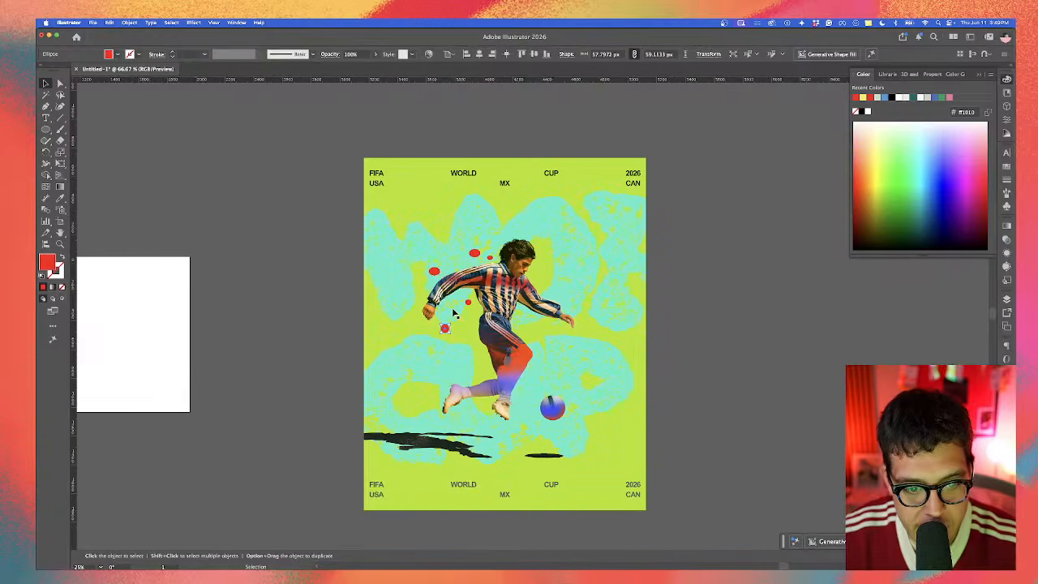
pyautogui.moveTo(468, 303); pyautogui.dragTo(475, 355)
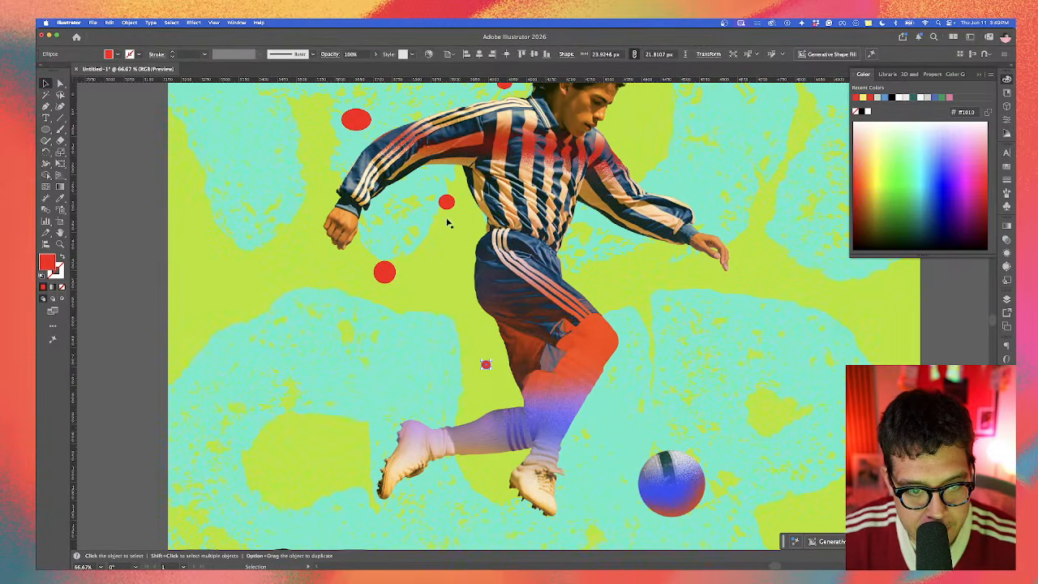
pyautogui.moveTo(443, 200); pyautogui.dragTo(330, 397)
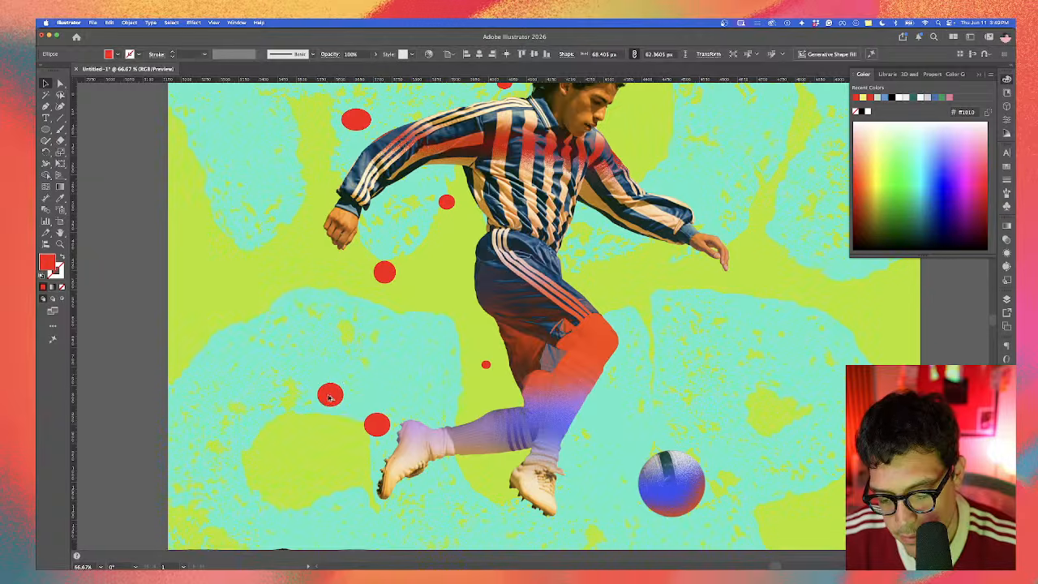
# Step: Shrink the outer red dot near the back foot and add another dot to the left of the player's elbow
pyautogui.scroll(2, 336, 395)
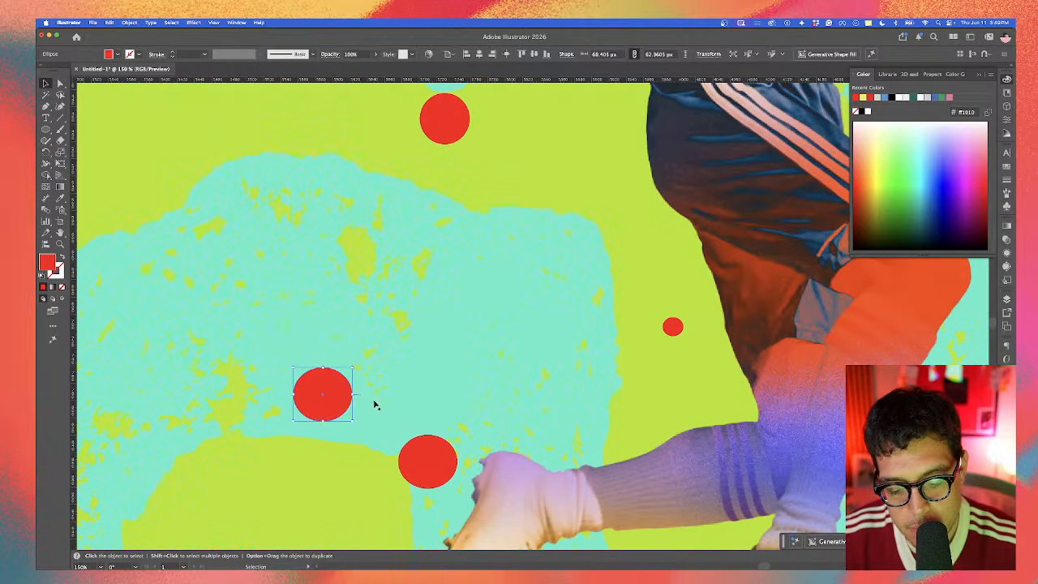
pyautogui.moveTo(352, 368); pyautogui.dragTo(356, 210)
pyautogui.scroll(-4, 345, 380)
pyautogui.scroll(-1, 377, 328)
pyautogui.click(315, 346)
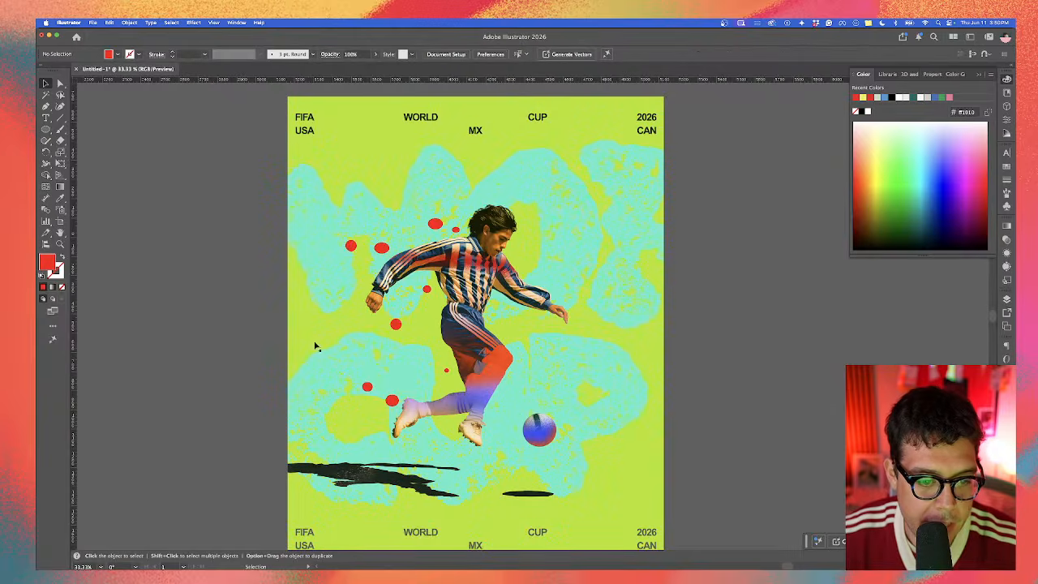
# Step: Add two red dots along the player's back, one at the waist and one beside the hip
pyautogui.moveTo(315, 345); pyautogui.dragTo(353, 315)
pyautogui.scroll(1, 453, 297)
pyautogui.moveTo(423, 299); pyautogui.dragTo(487, 253)
pyautogui.click(479, 293)
pyautogui.click(481, 275)
pyautogui.scroll(1, 483, 275)
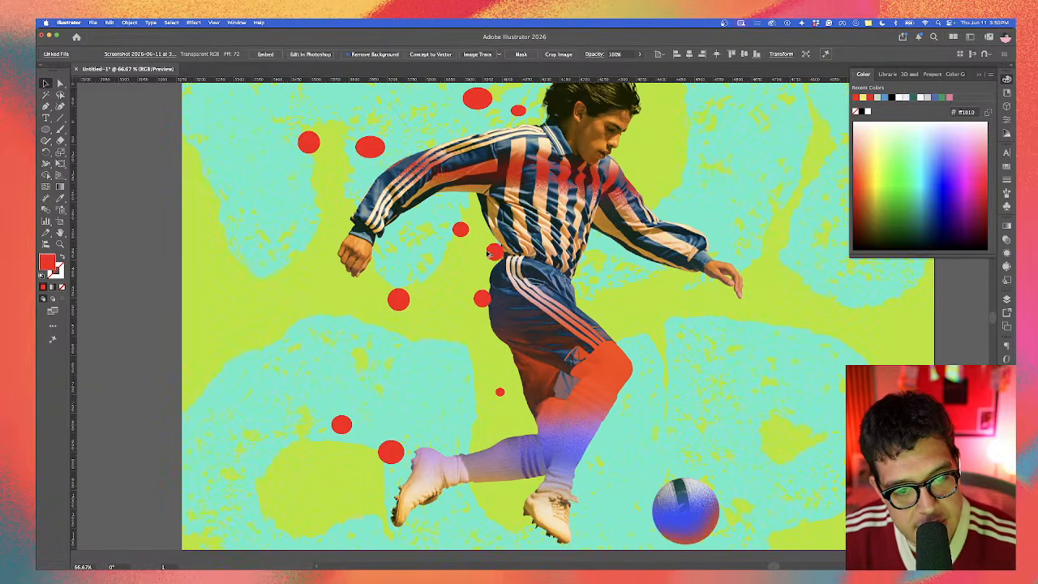
# Step: Add a red dot about 56 by 57 px behind the player's thigh, below the hip dot, and deselect it
pyautogui.click(490, 253)
pyautogui.scroll(-2, 479, 324)
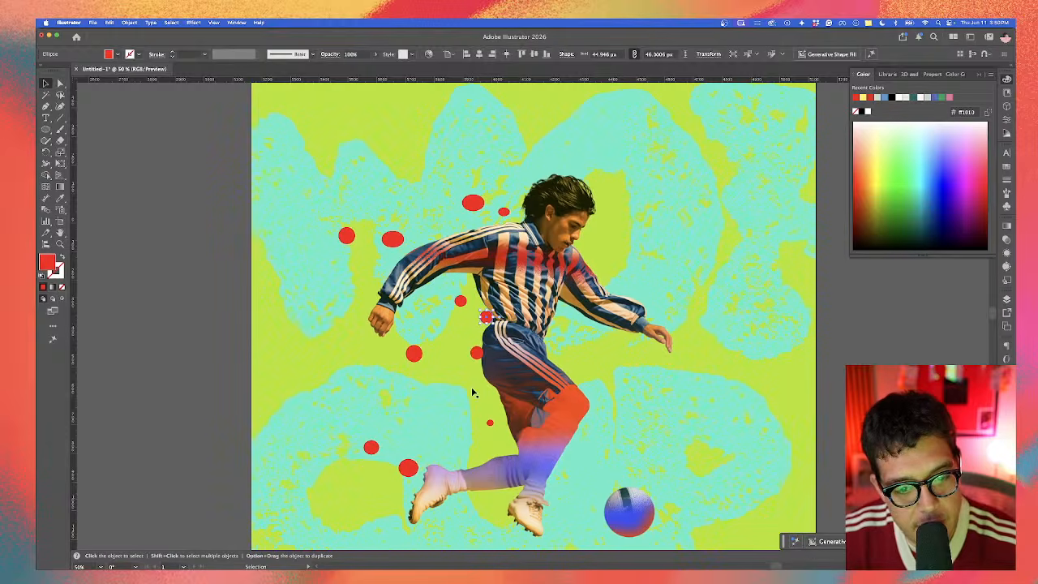
pyautogui.moveTo(484, 316); pyautogui.dragTo(467, 385)
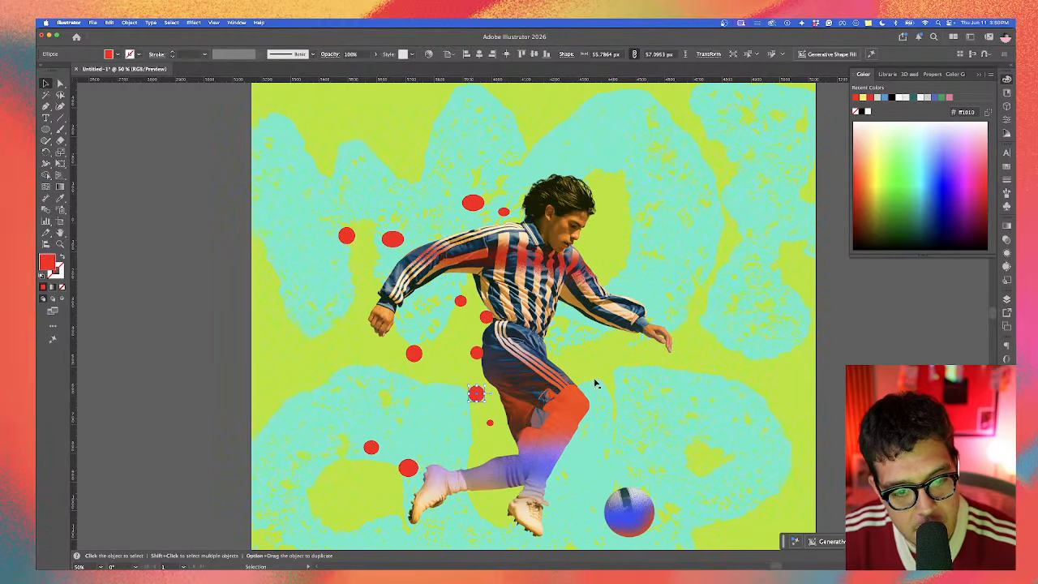
pyautogui.click(867, 343)
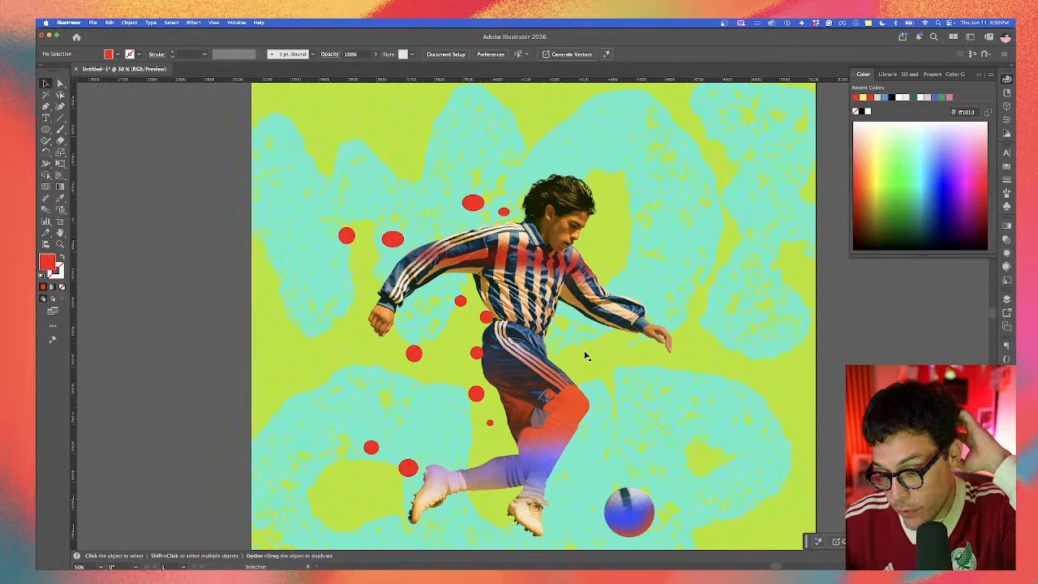
pyautogui.scroll(2, 588, 357)
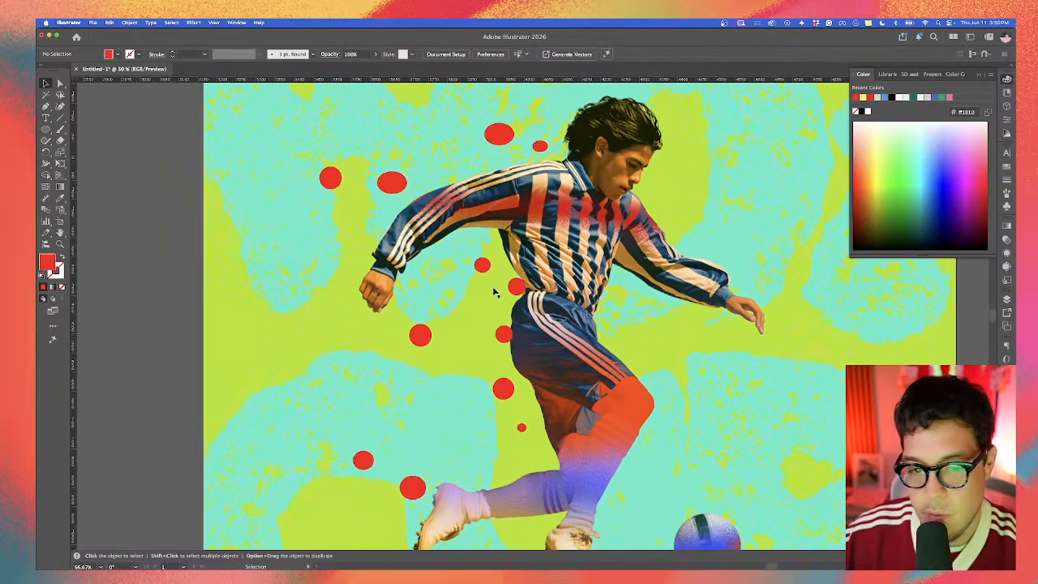
pyautogui.moveTo(519, 298); pyautogui.dragTo(516, 312)
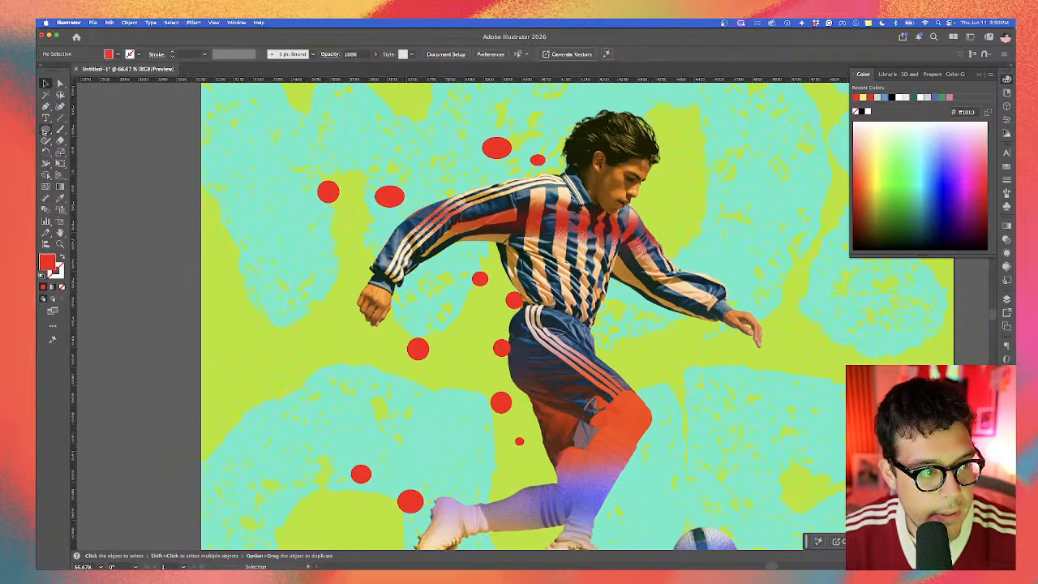
pyautogui.click(44, 244)
pyautogui.click(200, 231)
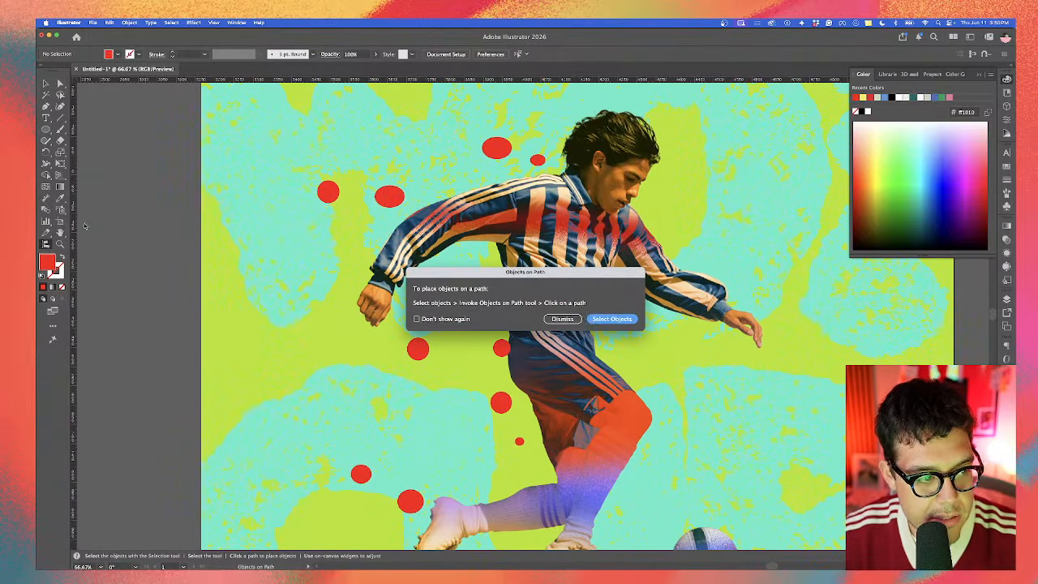
pyautogui.click(570, 321)
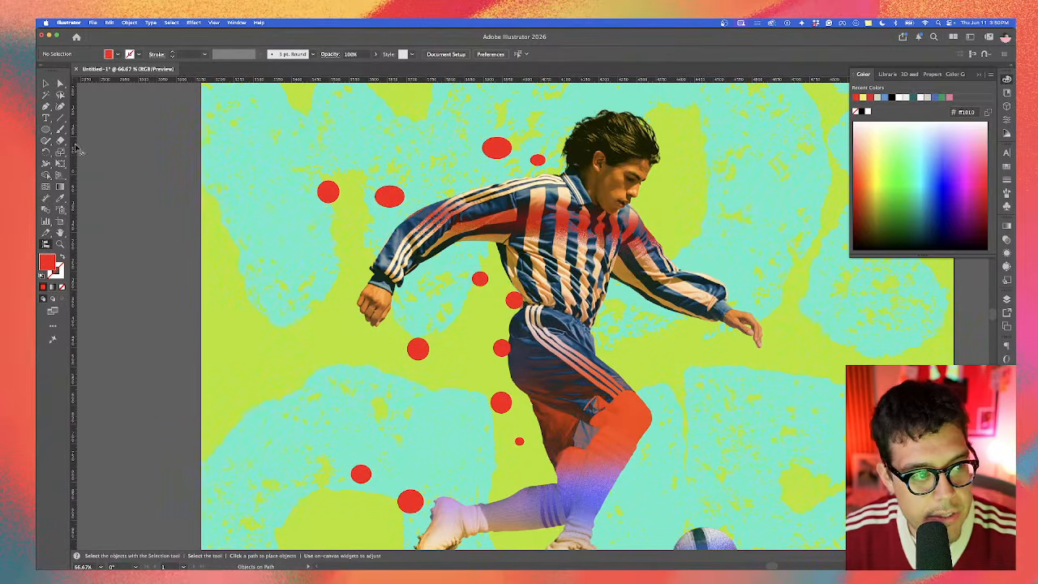
# Step: Draw a tall red ellipse and a red circle about 209 px wide below it on the empty canvas beside the poster
pyautogui.click(47, 130)
pyautogui.moveTo(155, 243); pyautogui.dragTo(459, 273)
pyautogui.scroll(1, 363, 249)
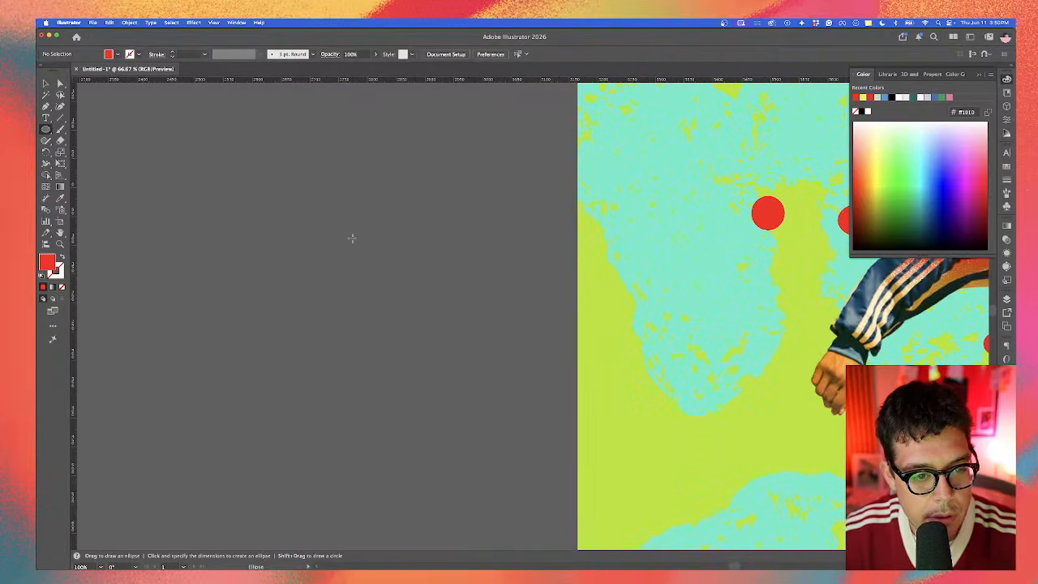
pyautogui.moveTo(462, 316); pyautogui.dragTo(435, 336)
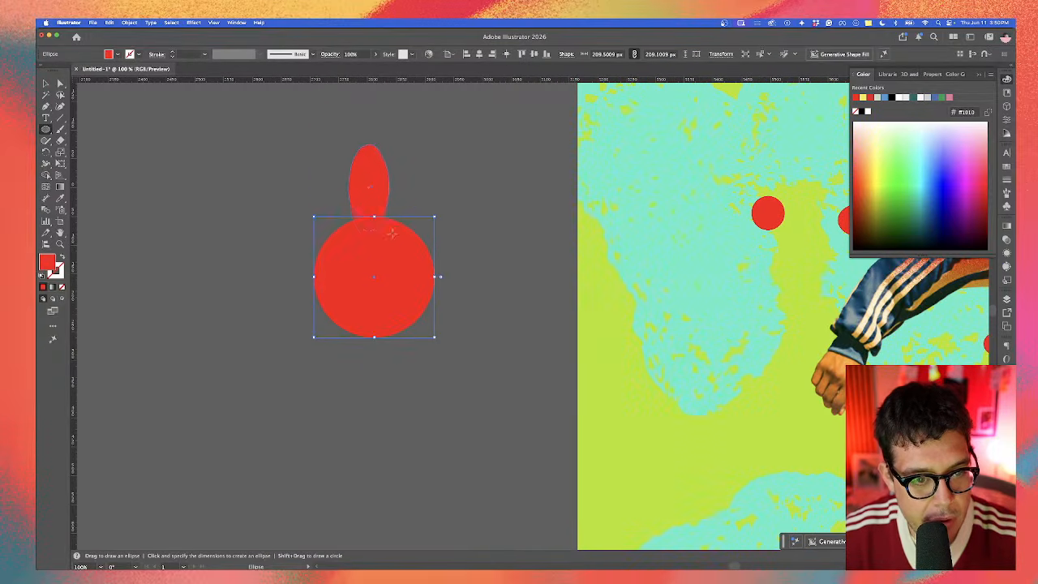
# Step: Enlarge the ellipse to about 106 by 215 px and duplicate it so four copies surround the circle
pyautogui.press('v')
pyautogui.moveTo(403, 251); pyautogui.dragTo(295, 308)
pyautogui.click(473, 222)
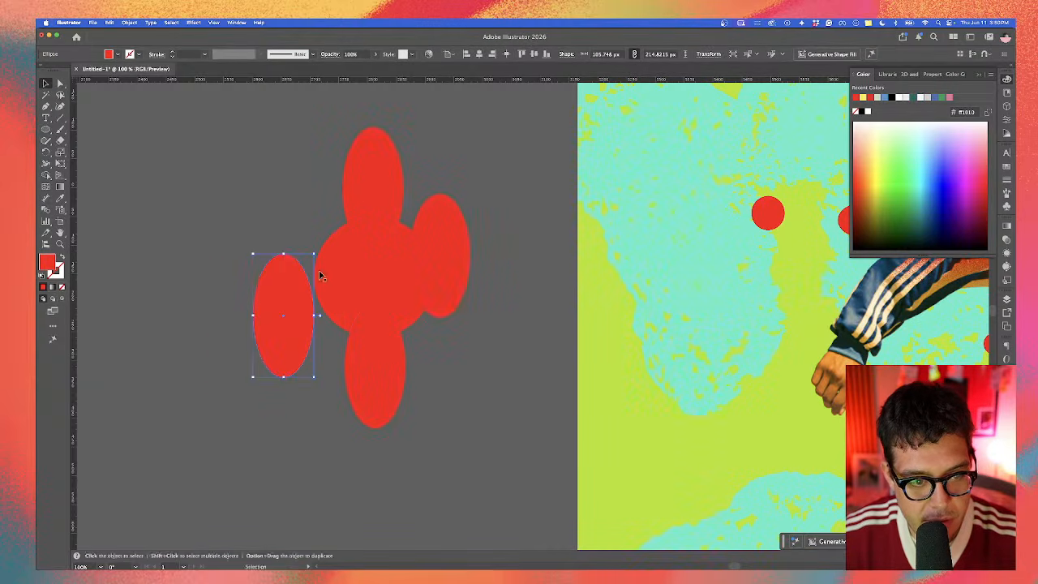
# Step: Arrange the four ellipses evenly around the circle with Objects on Path, shift them slightly along it, and rotate them about 33°
pyautogui.press('super+a')
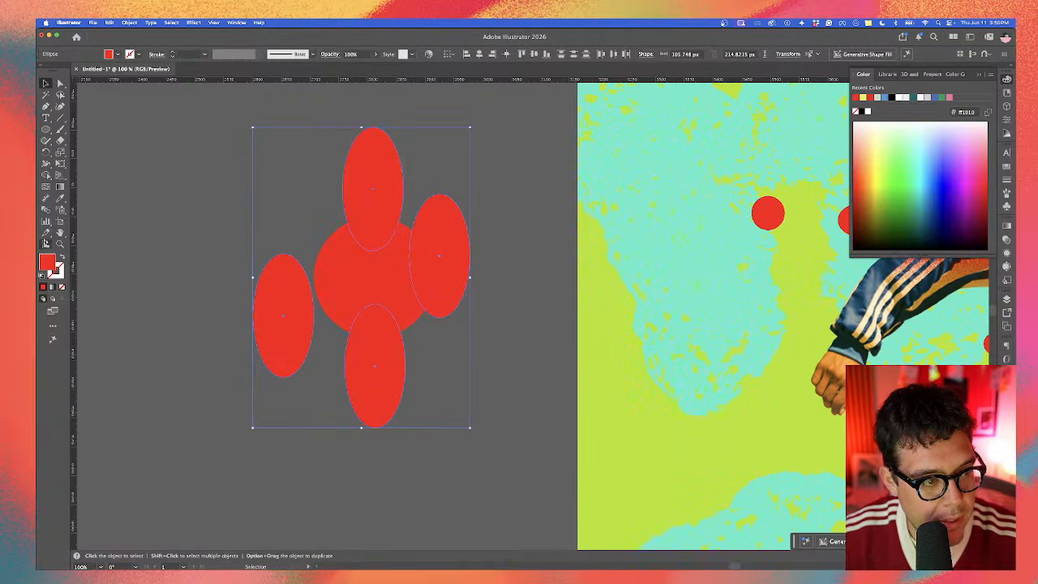
pyautogui.click(46, 244)
pyautogui.click(329, 247)
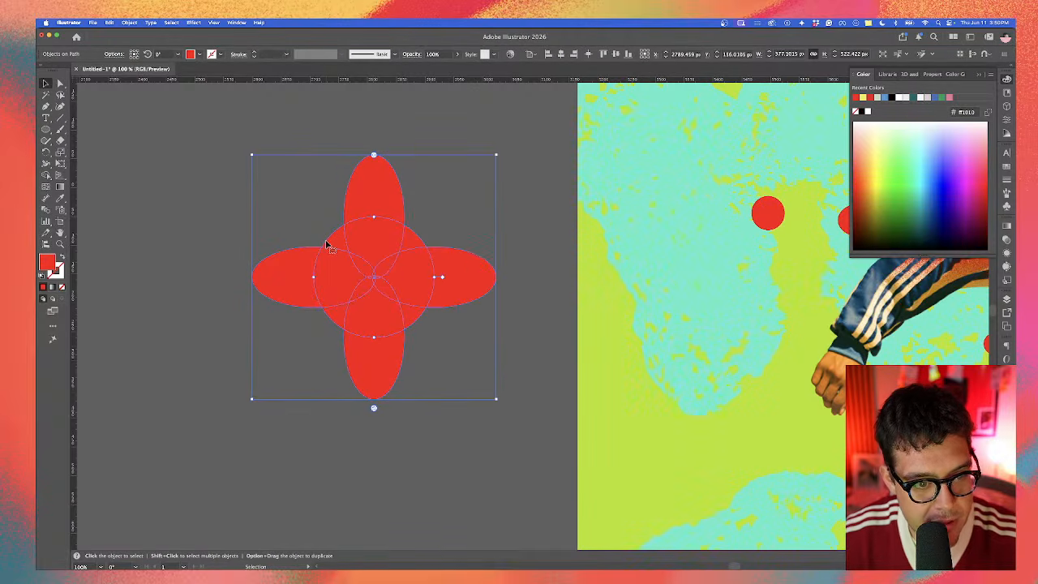
pyautogui.moveTo(443, 279); pyautogui.dragTo(382, 205)
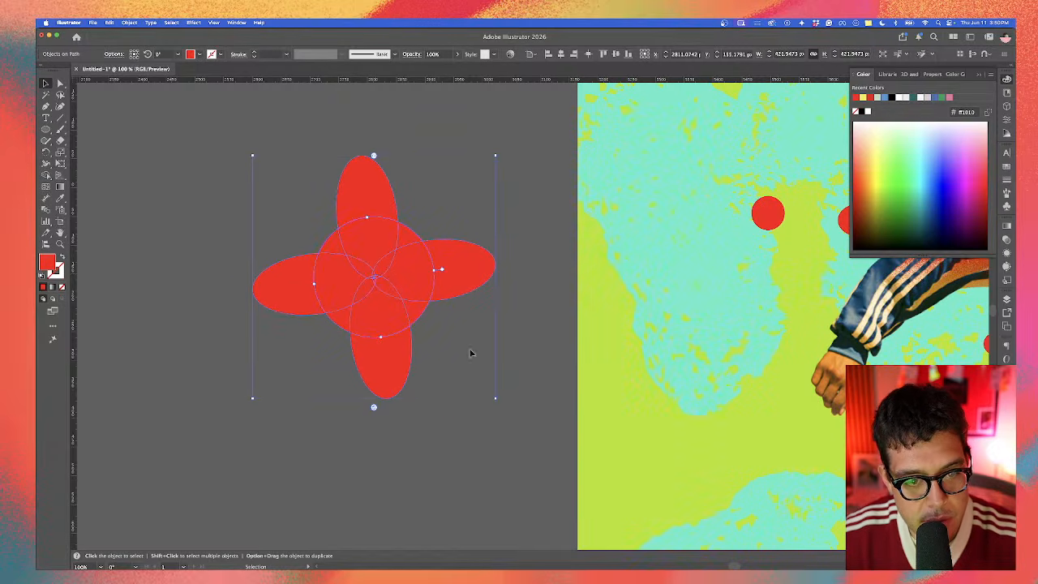
pyautogui.moveTo(374, 407)
pyautogui.mouseDown()
pyautogui.moveTo(348, 413)
pyautogui.moveTo(394, 406)
pyautogui.mouseUp()
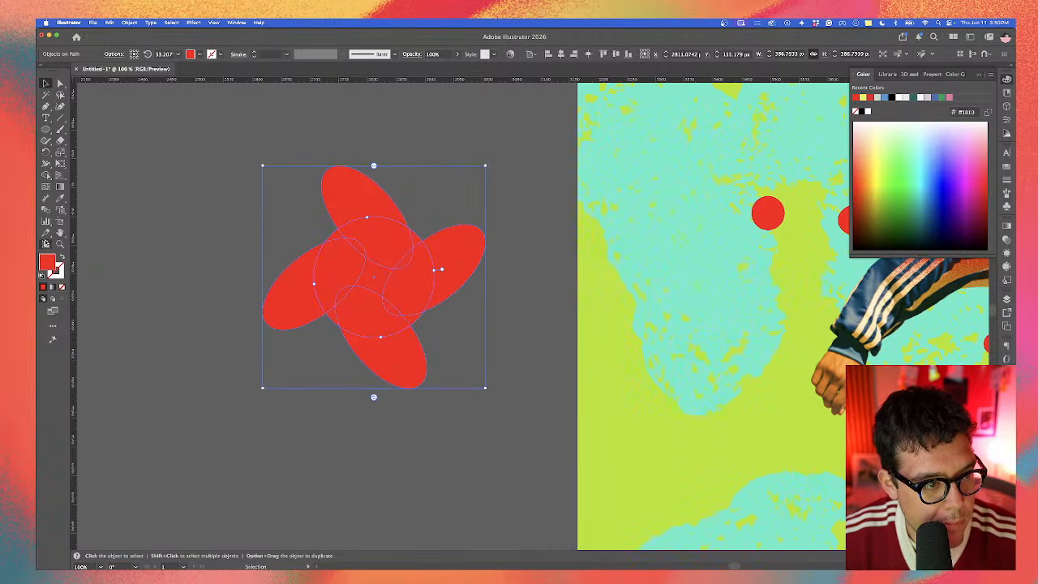
pyautogui.click(46, 130)
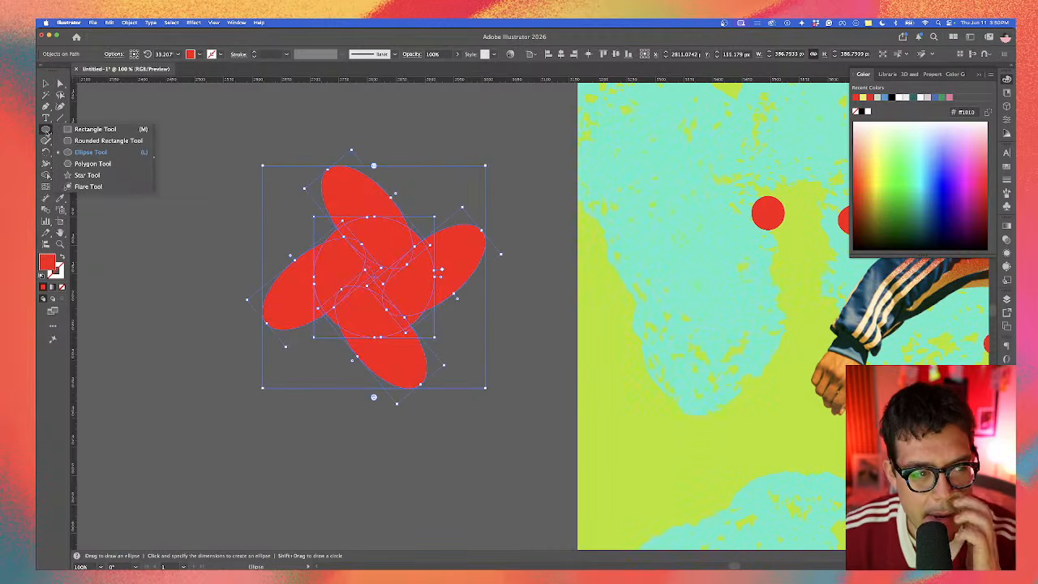
pyautogui.click(374, 165)
pyautogui.press('Escape')
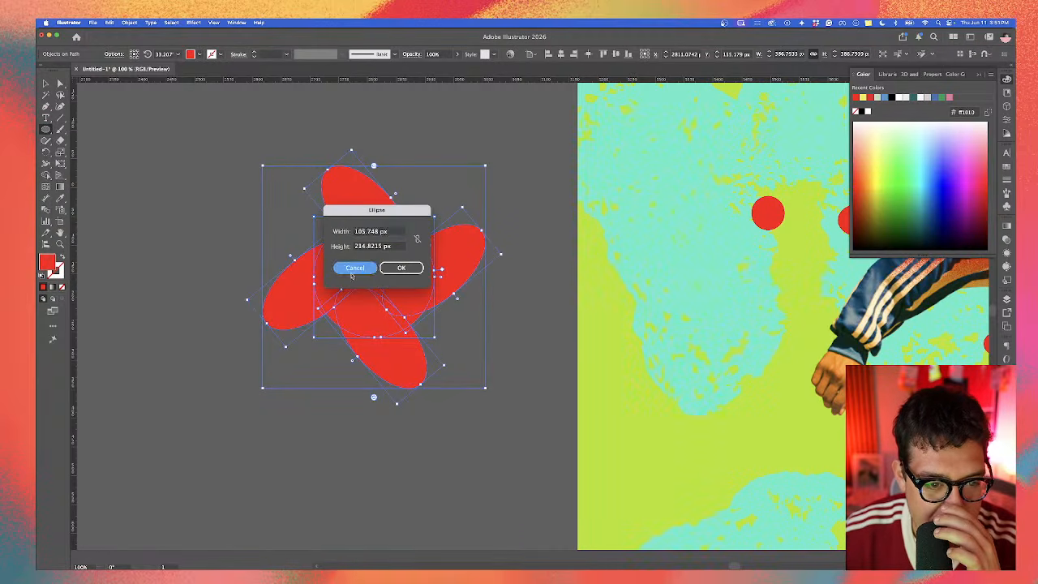
pyautogui.moveTo(442, 173); pyautogui.dragTo(441, 172)
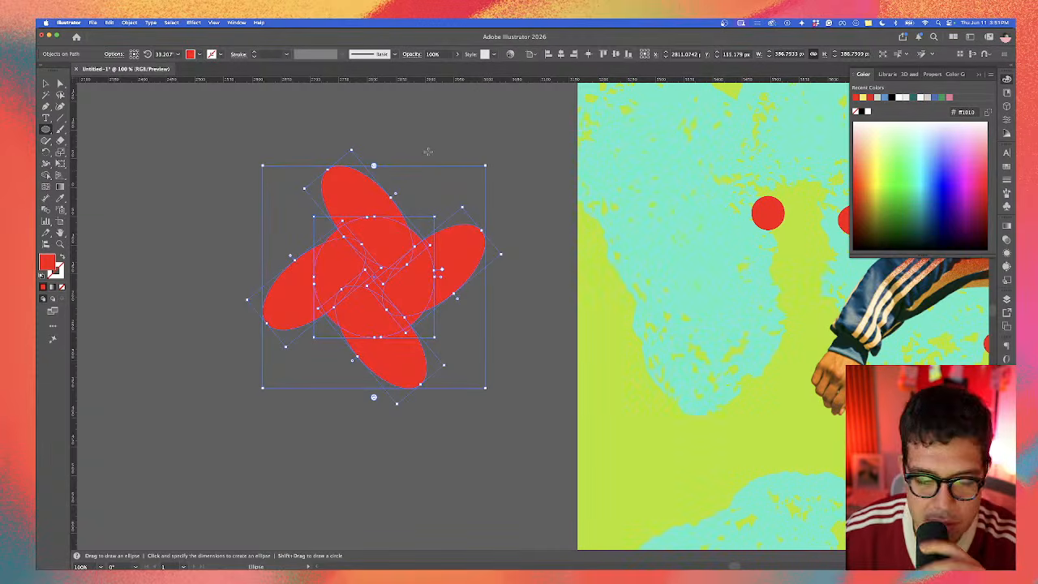
# Step: Undo the ellipses' rotation and shift them along the circle so they form a diagonal X of petals
pyautogui.press('super+z')
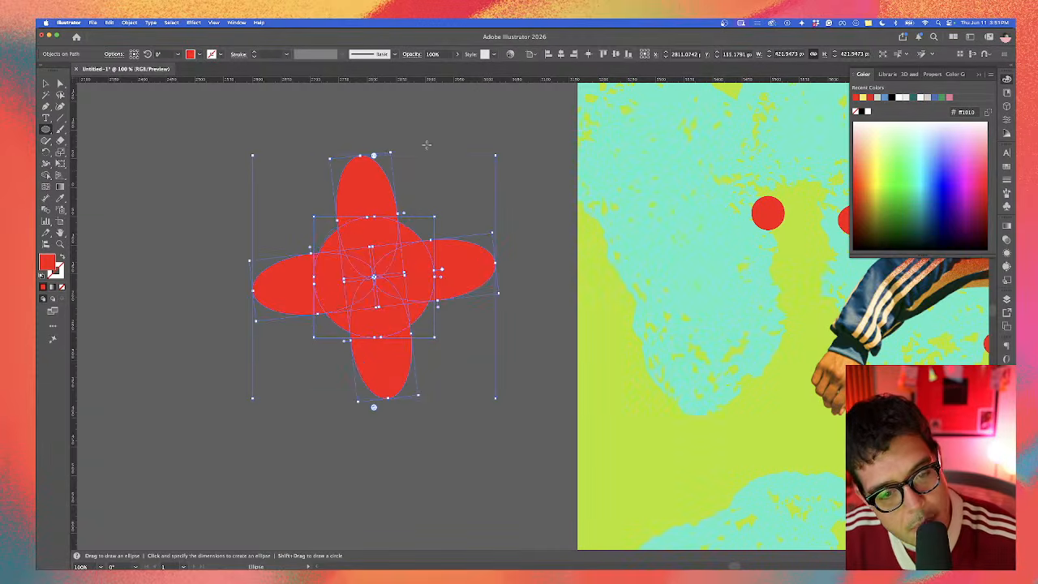
pyautogui.press('super+shift+z')
pyautogui.press('v')
pyautogui.click(380, 141)
pyautogui.click(440, 234)
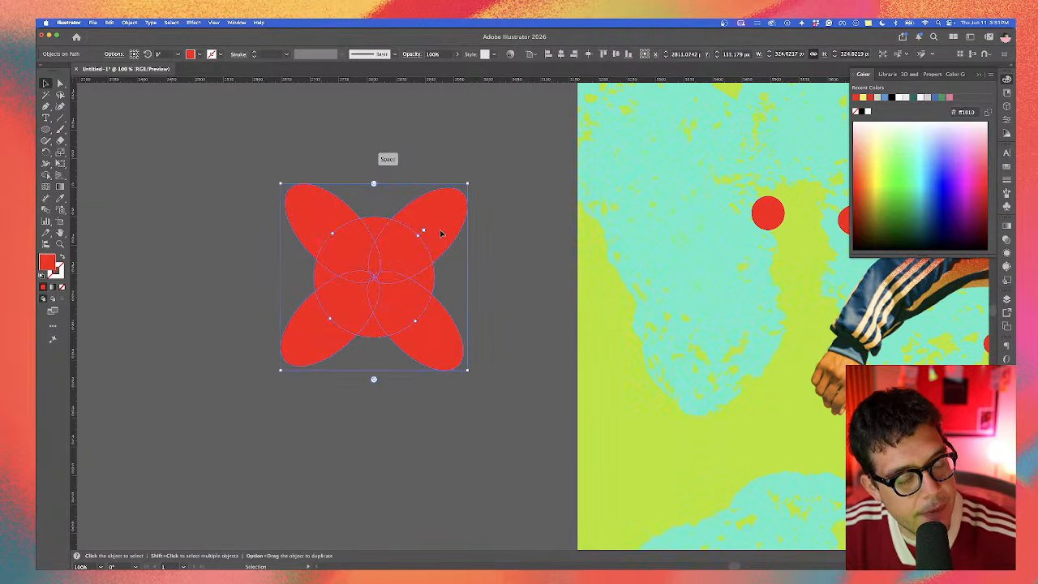
# Step: Delete the circle inside the Objects on Path group and enlarge the remaining four petals to about 432 px wide
pyautogui.doubleClick(440, 233)
pyautogui.click(422, 237)
pyautogui.click(384, 225)
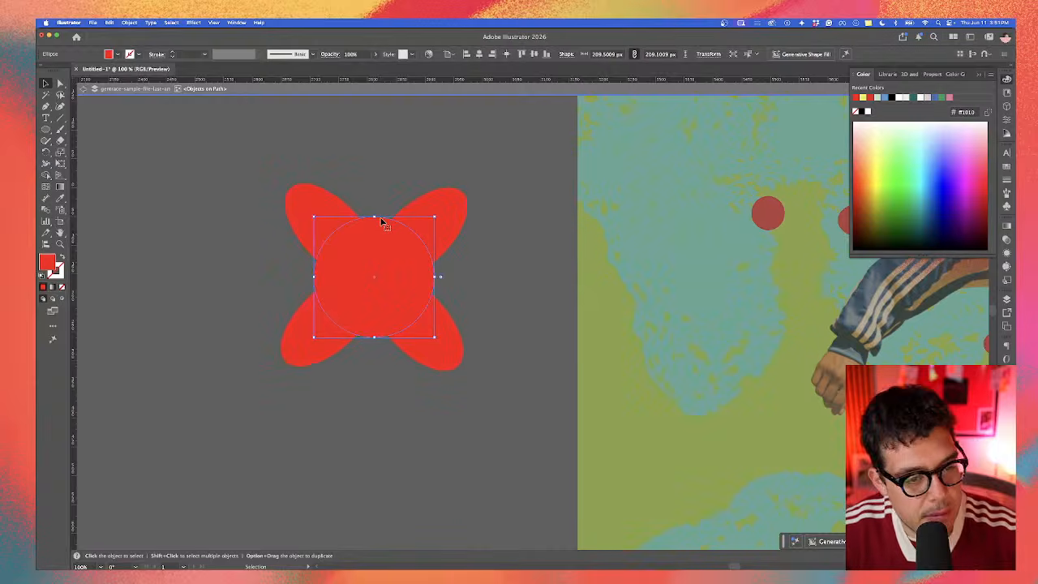
pyautogui.press('Delete')
pyautogui.press('Escape')
pyautogui.click(421, 331)
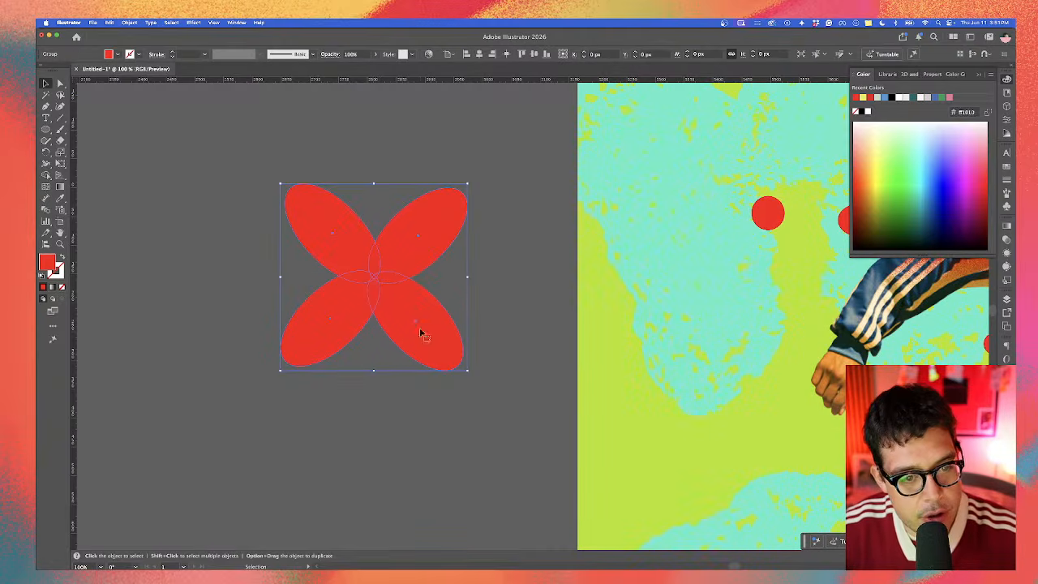
pyautogui.moveTo(468, 184); pyautogui.dragTo(511, 153)
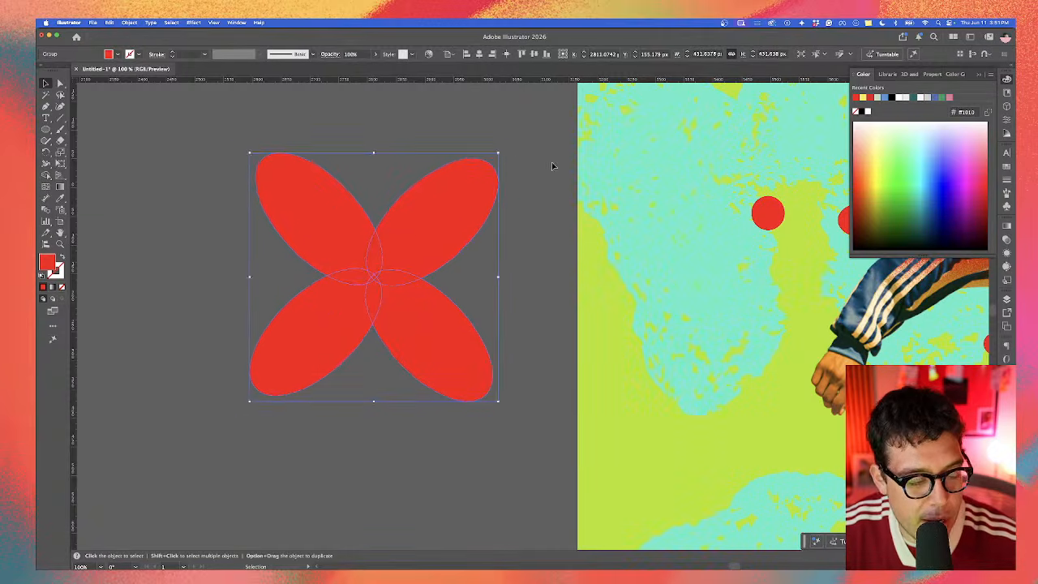
# Step: Draw a red circle about 230 px wide over the middle of the petals and align it with their center
pyautogui.click(86, 133)
pyautogui.click(47, 129)
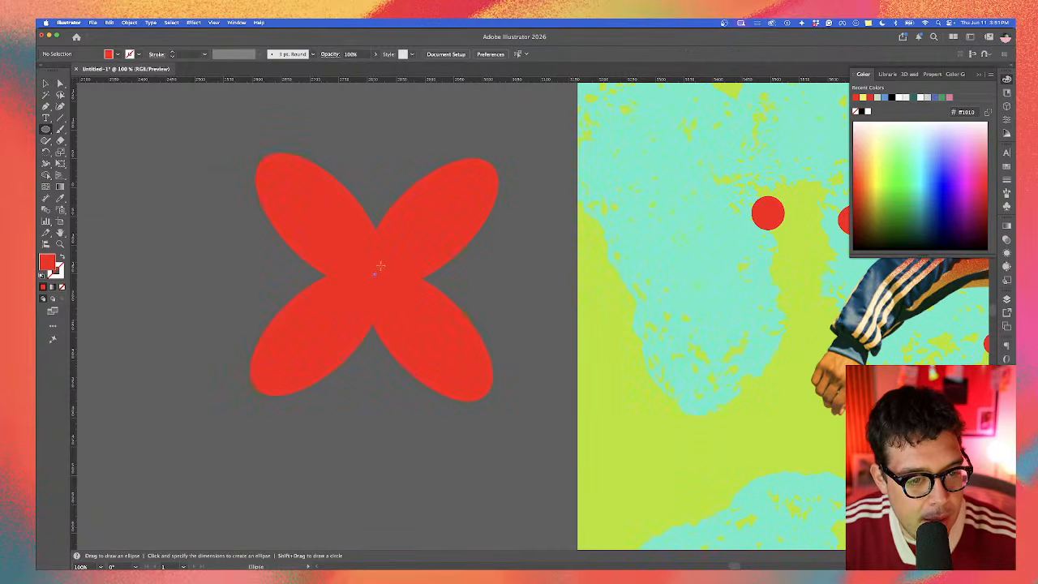
pyautogui.moveTo(426, 208); pyautogui.dragTo(423, 210)
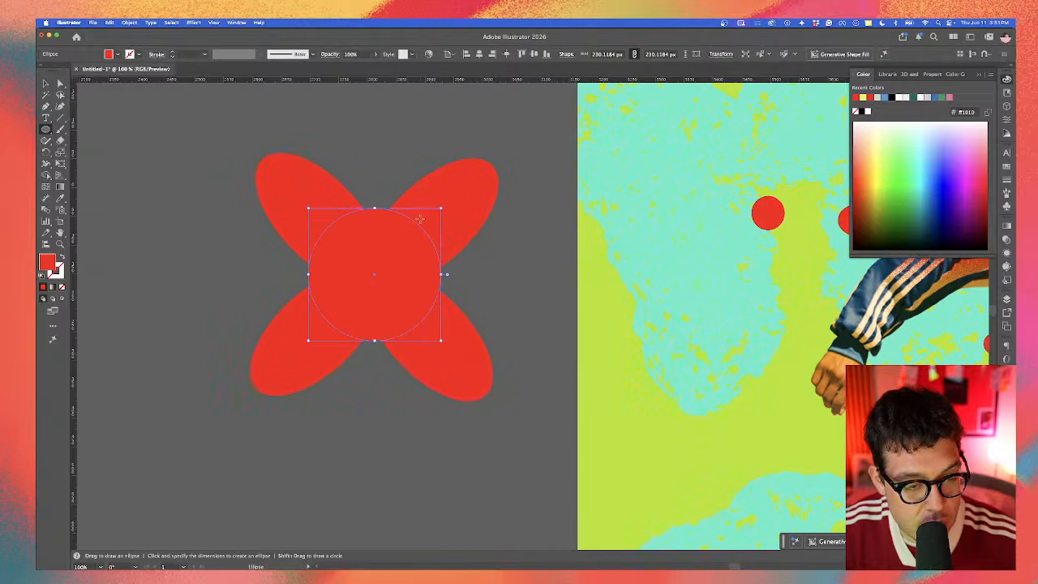
pyautogui.press('v')
pyautogui.keyDown('shift'); pyautogui.click(429, 204); pyautogui.keyUp('shift')
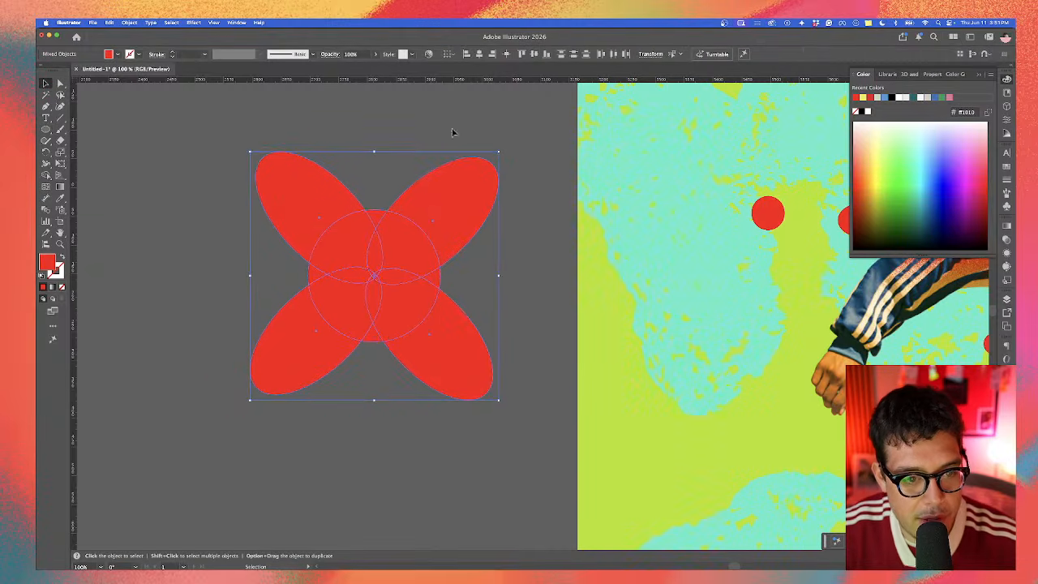
pyautogui.click(427, 139)
# Step: Fill the central circle with the lime green sampled from the poster background
pyautogui.click(365, 234)
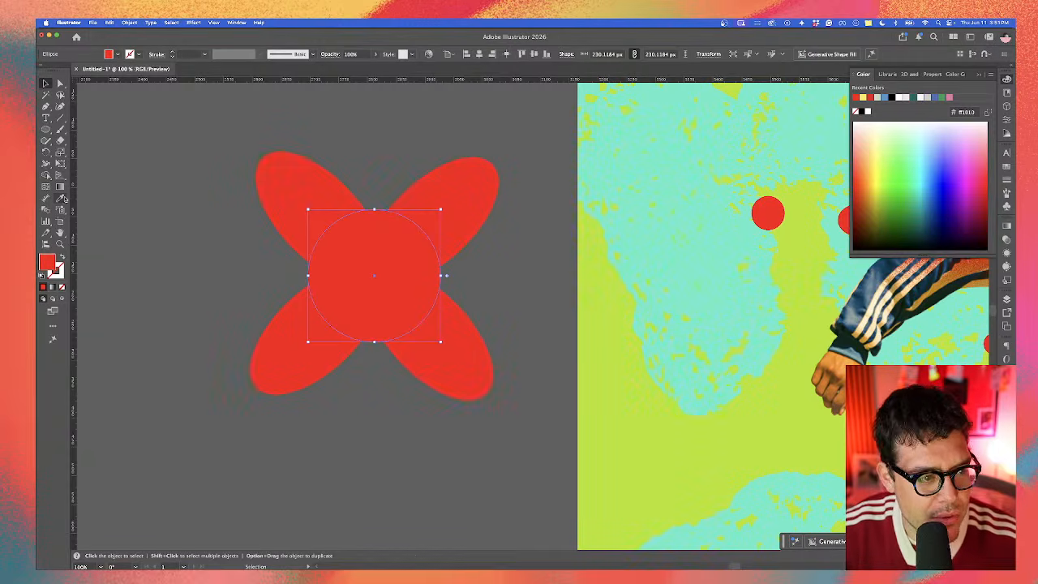
pyautogui.click(62, 197)
pyautogui.click(616, 308)
pyautogui.press('v')
pyautogui.click(472, 298)
pyautogui.click(423, 286)
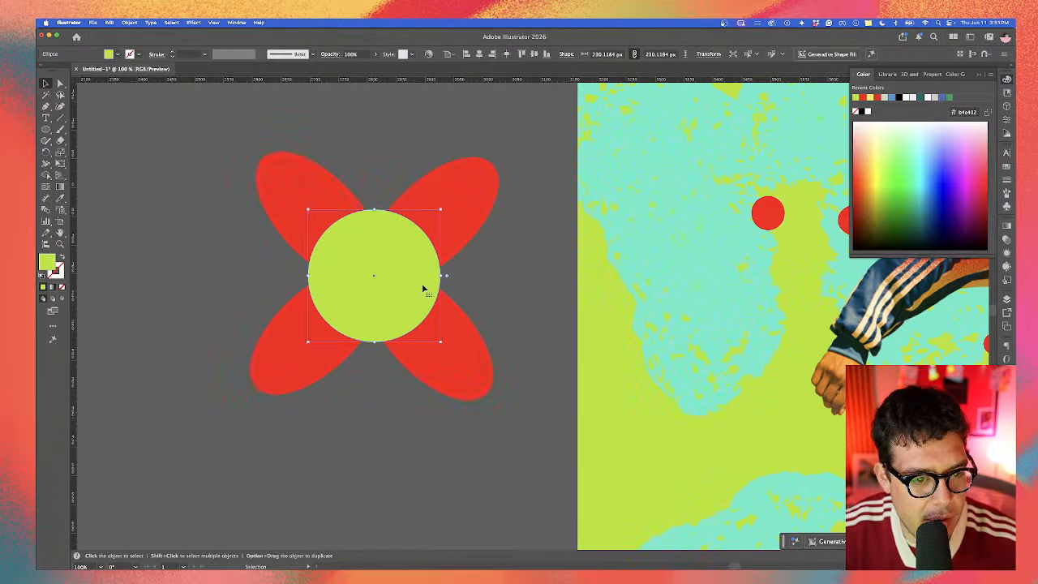
# Step: Add a smaller concentric copy of the lime circle and cut it out with Shape Builder to leave a thin ring
pyautogui.moveTo(440, 210); pyautogui.dragTo(428, 221)
pyautogui.keyDown('shift'); pyautogui.click(427, 241); pyautogui.keyUp('shift')
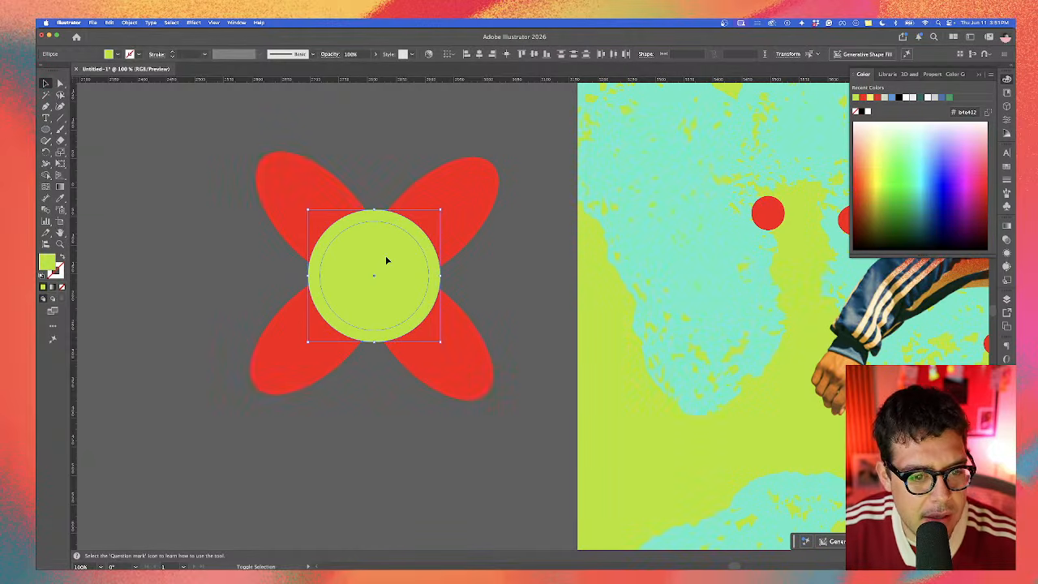
pyautogui.click(46, 174)
pyautogui.keyDown('alt'); pyautogui.click(370, 272); pyautogui.keyUp('alt')
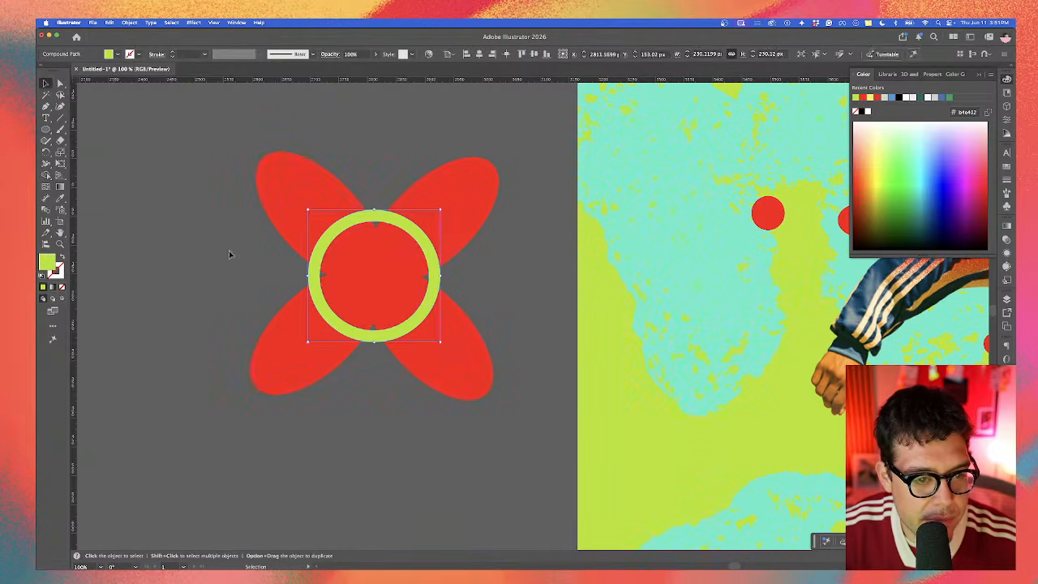
pyautogui.press('v')
pyautogui.click(383, 261)
pyautogui.click(502, 261)
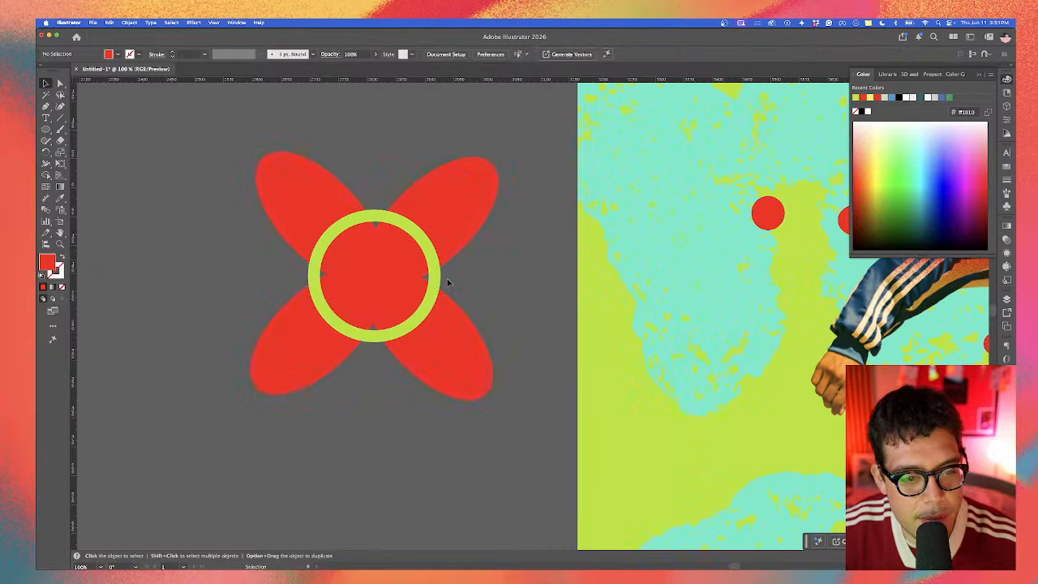
# Step: Merge the overlapping petal regions inside the ring into one four-pointed shape with Shape Builder
pyautogui.click(405, 285)
pyautogui.click(46, 174)
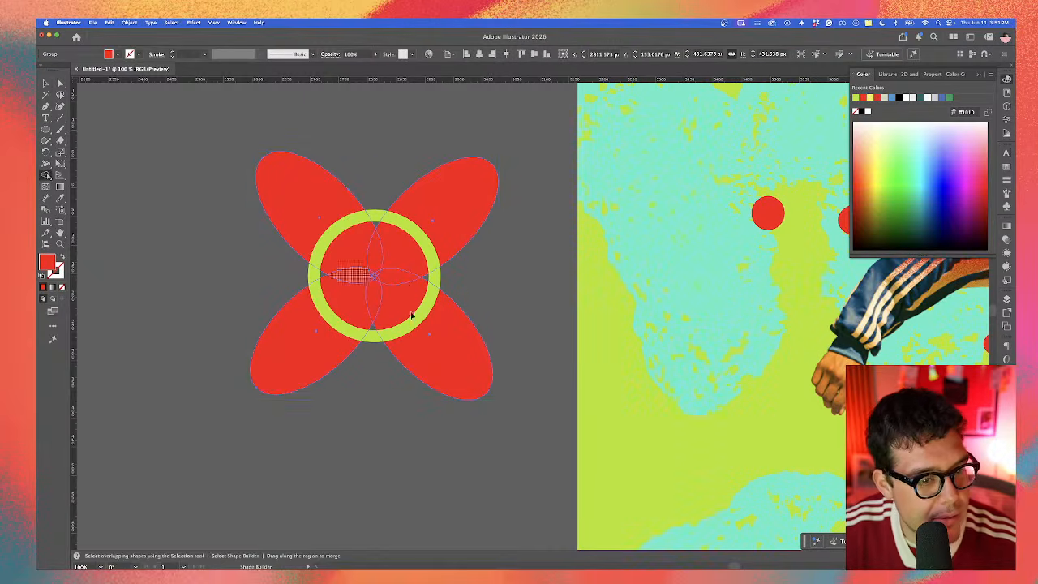
pyautogui.scroll(3, 413, 313)
pyautogui.moveTo(340, 245); pyautogui.dragTo(343, 227)
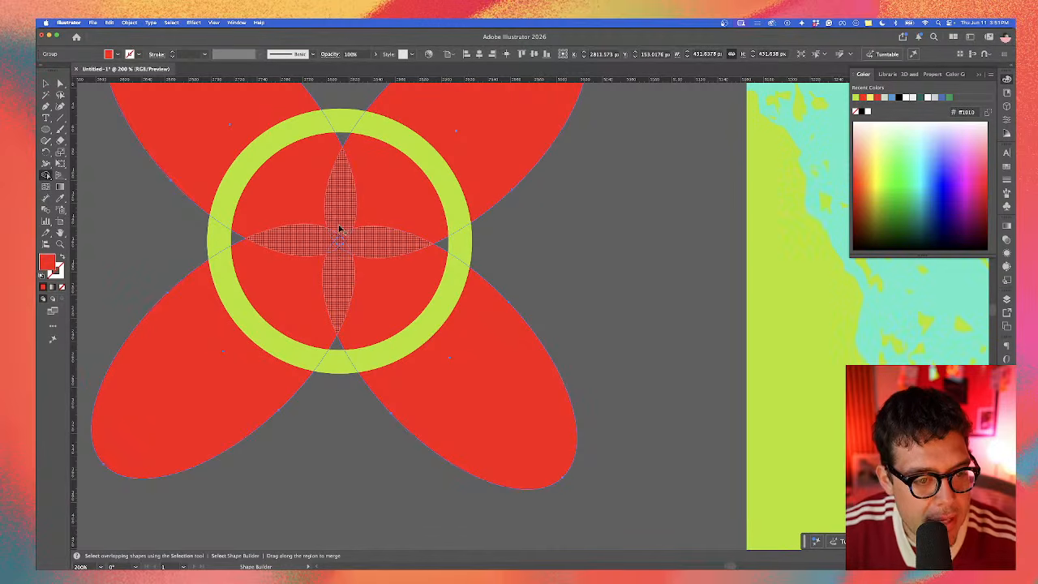
# Step: Isolate the petal group, fill the four-pointed center shape with the ring's lime green, and leave the group
pyautogui.press('v')
pyautogui.doubleClick(384, 257)
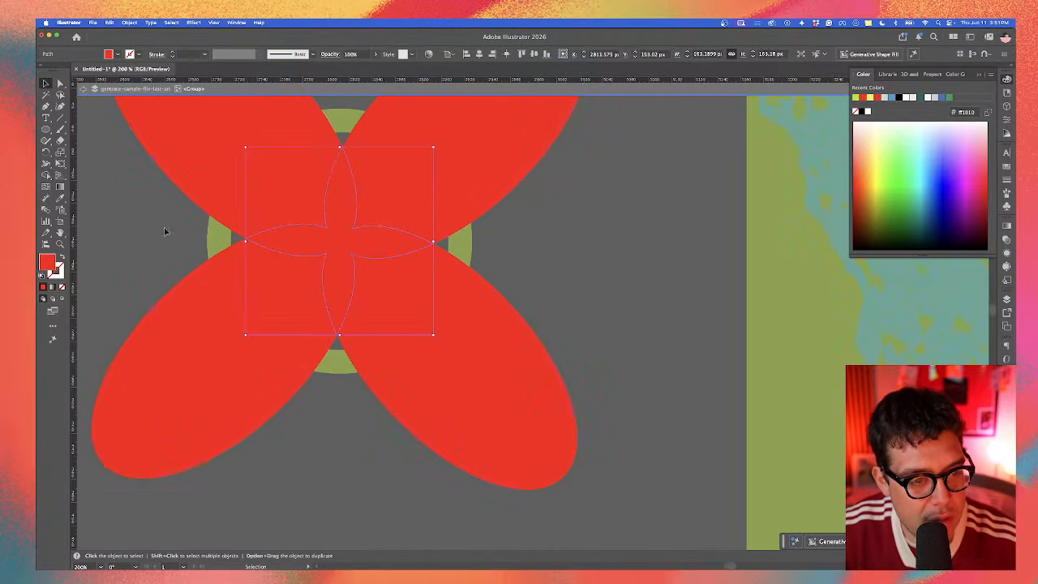
pyautogui.click(60, 198)
pyautogui.click(219, 223)
pyautogui.press('v')
pyautogui.doubleClick(159, 248)
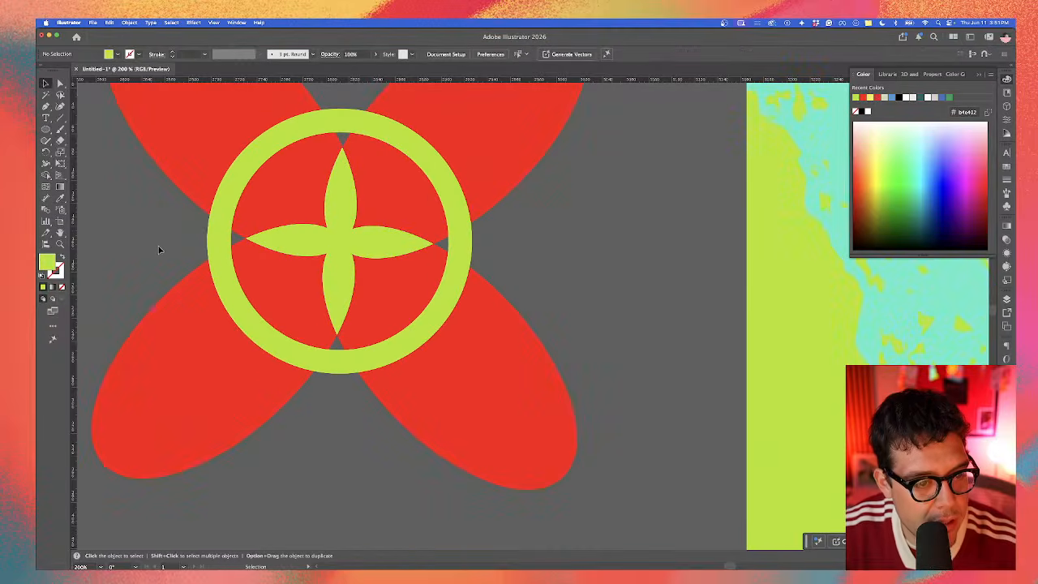
# Step: Place a copy of the whole flower with its ring on the poster behind the player and shrink it to dot scale
pyautogui.scroll(-1, 160, 248)
pyautogui.scroll(-2, 389, 248)
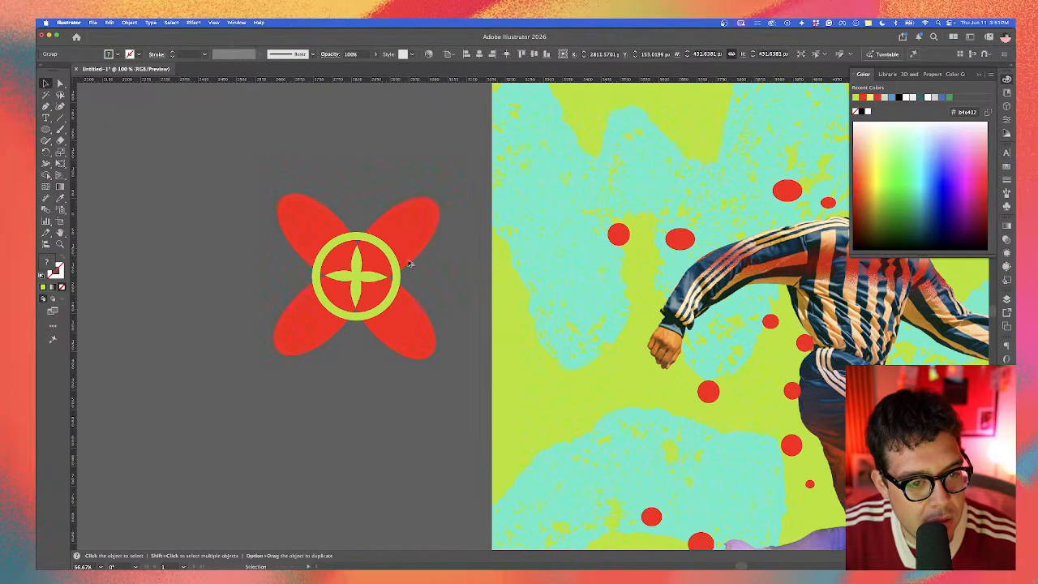
pyautogui.moveTo(453, 235); pyautogui.dragTo(603, 420)
pyautogui.scroll(-1, 294, 343)
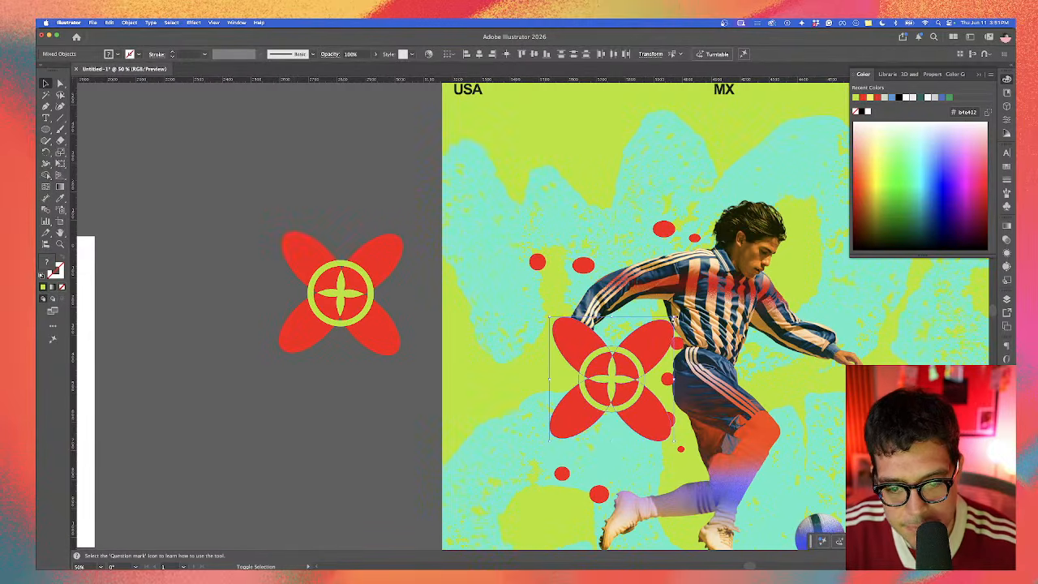
pyautogui.moveTo(677, 318); pyautogui.dragTo(917, 358)
# Step: Position the small flower, about 55 px wide, between the two red dots behind the player's hip and group its parts
pyautogui.scroll(5, 625, 367)
pyautogui.moveTo(869, 399); pyautogui.dragTo(799, 393)
pyautogui.moveTo(796, 393); pyautogui.dragTo(598, 391)
pyautogui.scroll(-1, 599, 391)
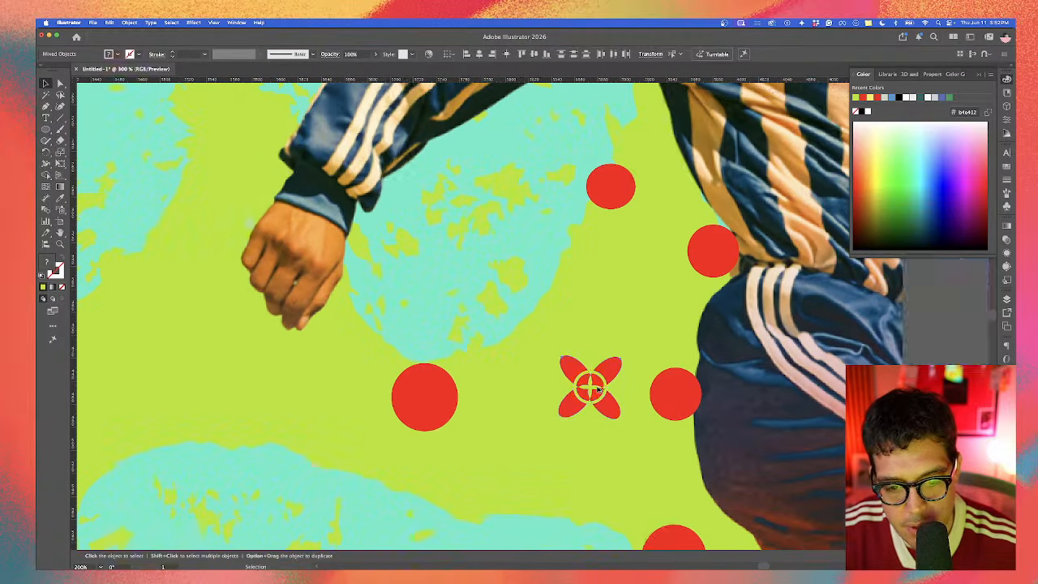
pyautogui.press('super+g')
pyautogui.press('v')
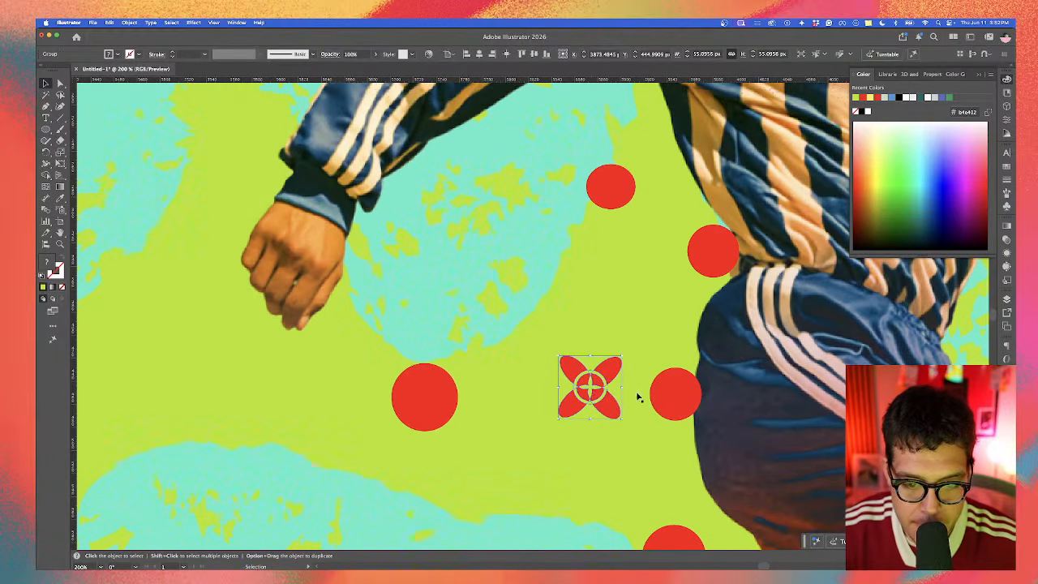
# Step: Isolate the small flower's petal group, fill its four-pointed center shape with the background's aqua, and leave the group
pyautogui.scroll(2, 602, 388)
pyautogui.doubleClick(588, 374)
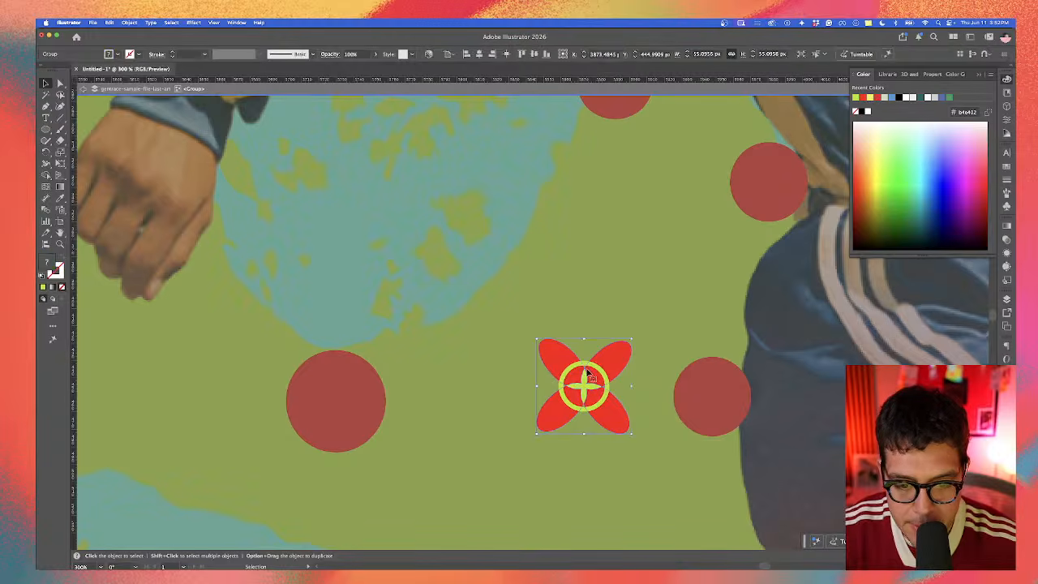
pyautogui.doubleClick(589, 374)
pyautogui.press('super+equal')
pyautogui.press('super+equal')
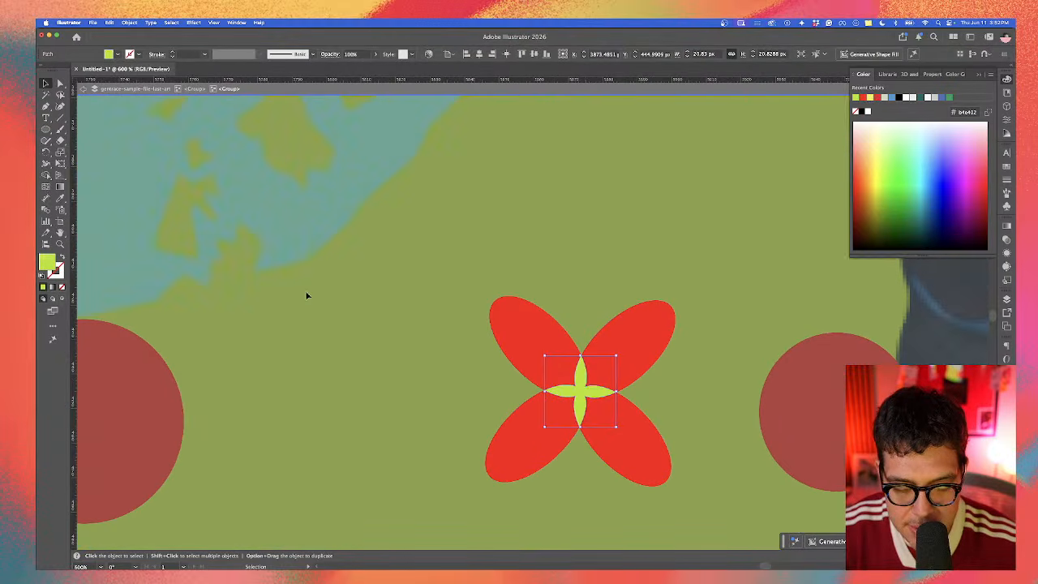
pyautogui.click(60, 198)
pyautogui.click(199, 274)
pyautogui.scroll(-4, 199, 273)
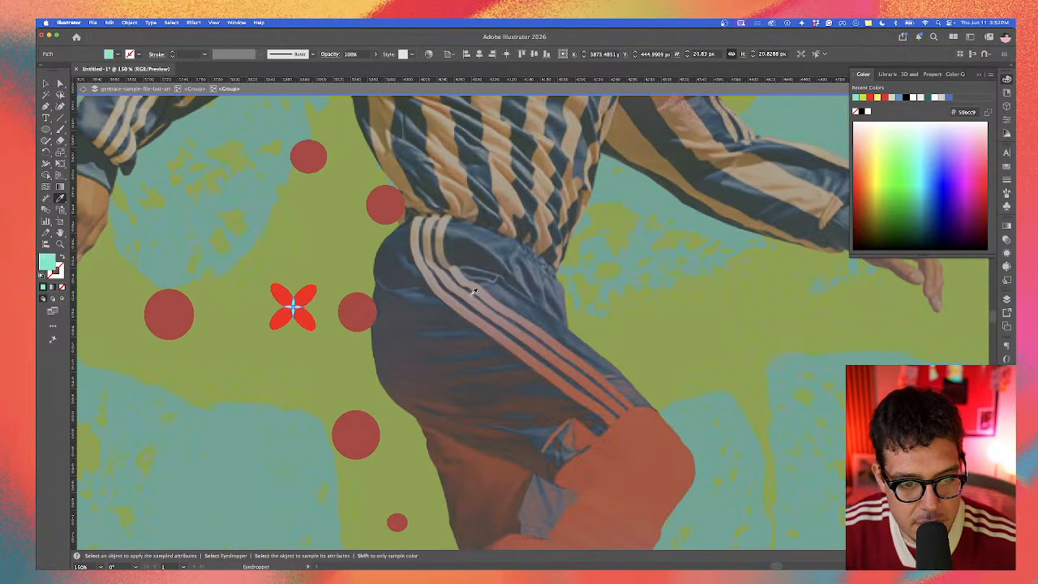
pyautogui.press('v')
pyautogui.doubleClick(361, 269)
pyautogui.scroll(1, 292, 294)
# Step: Recolor the small flower's ring with the aqua sampled from the background lettering and exit isolation
pyautogui.click(303, 303)
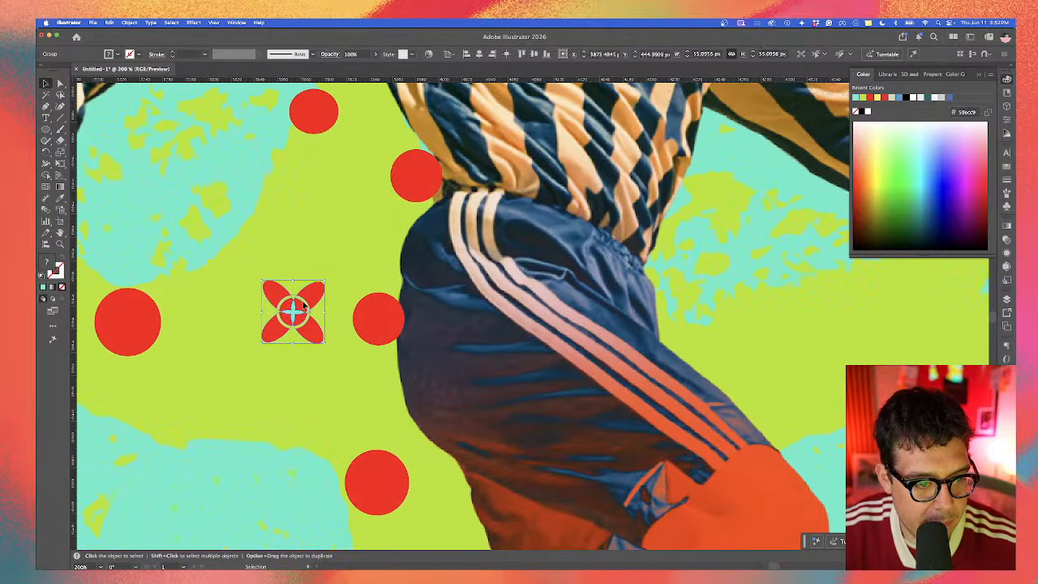
pyautogui.doubleClick(304, 305)
pyautogui.click(60, 198)
pyautogui.click(127, 198)
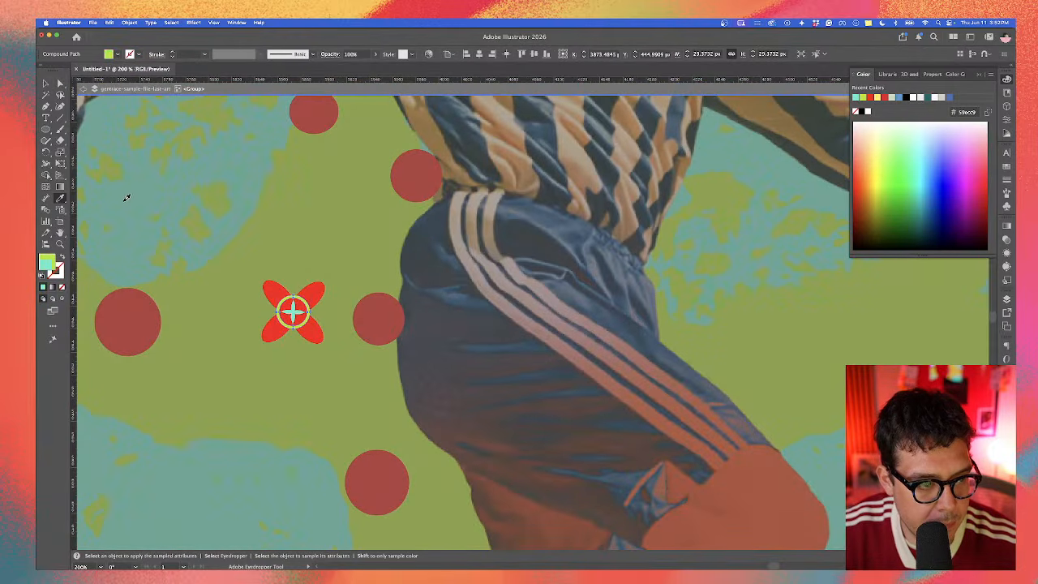
pyautogui.click(45, 84)
pyautogui.press('Escape')
pyautogui.scroll(-2, 285, 297)
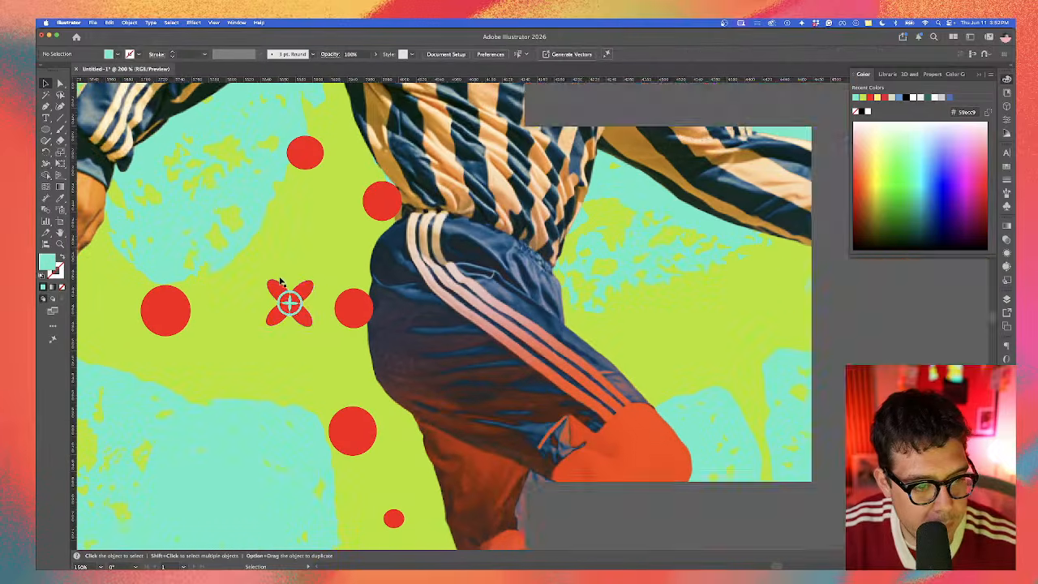
# Step: Isolate the small flower's petals, fill them with the orange sampled from the player's knee area, and leave the group
pyautogui.click(288, 298)
pyautogui.doubleClick(300, 297)
pyautogui.scroll(3, 294, 296)
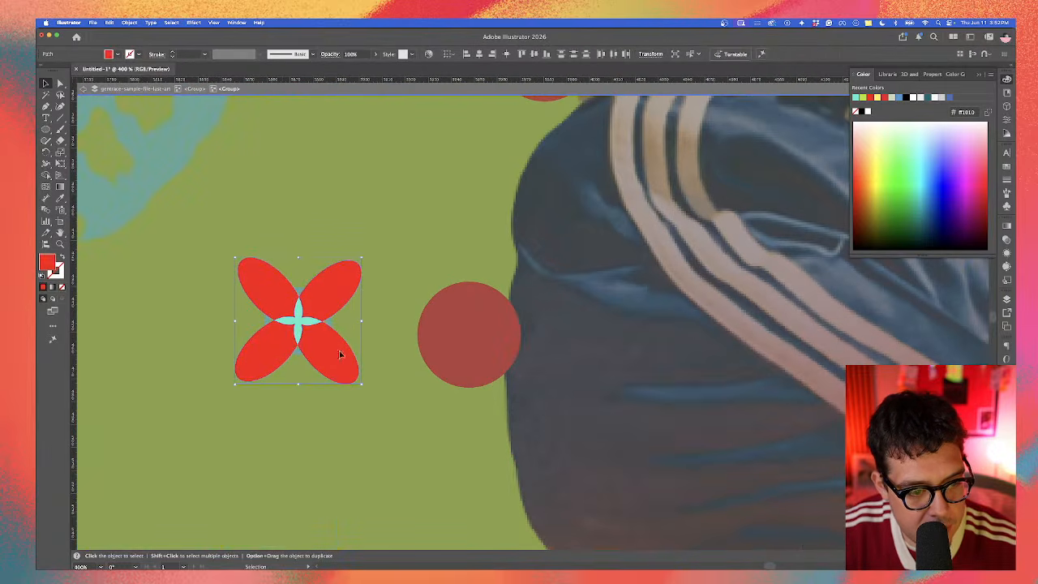
pyautogui.scroll(-4, 322, 347)
pyautogui.press('i')
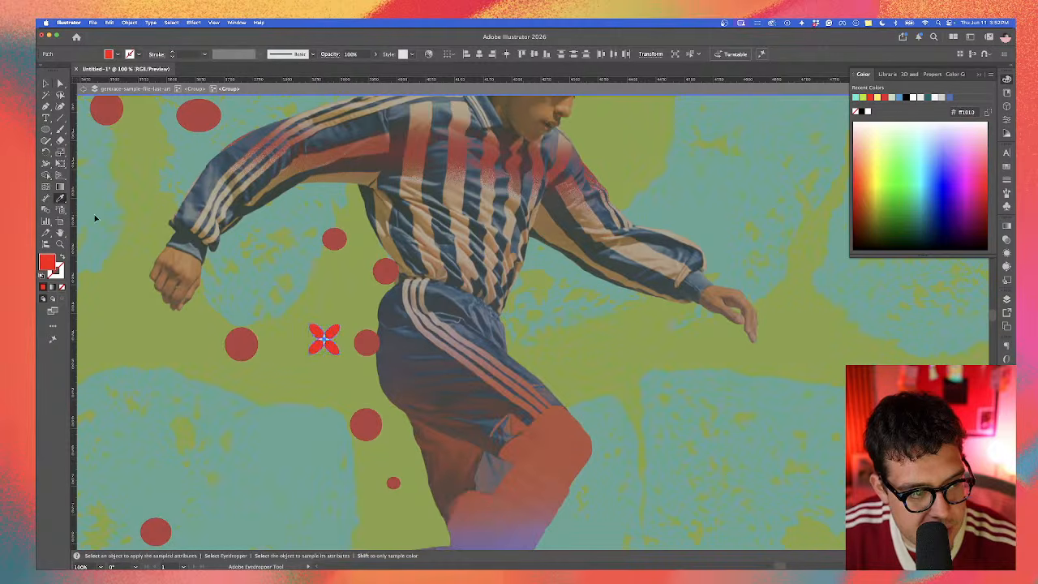
pyautogui.click(554, 429)
pyautogui.press('v')
pyautogui.doubleClick(283, 267)
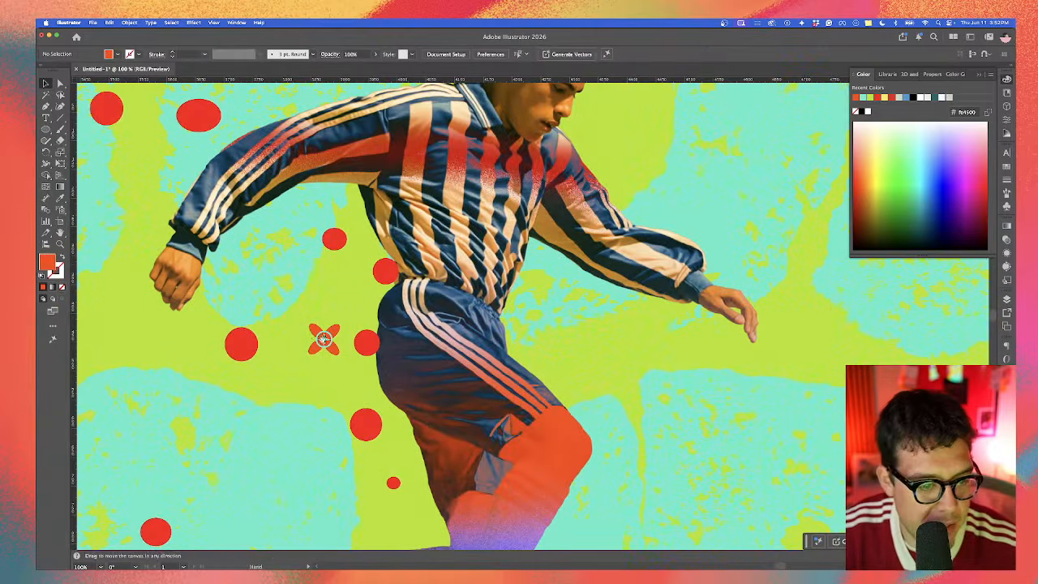
# Step: Move the small flower onto the large red dot below the player's hand
pyautogui.moveTo(269, 348); pyautogui.dragTo(458, 339)
pyautogui.click(438, 336)
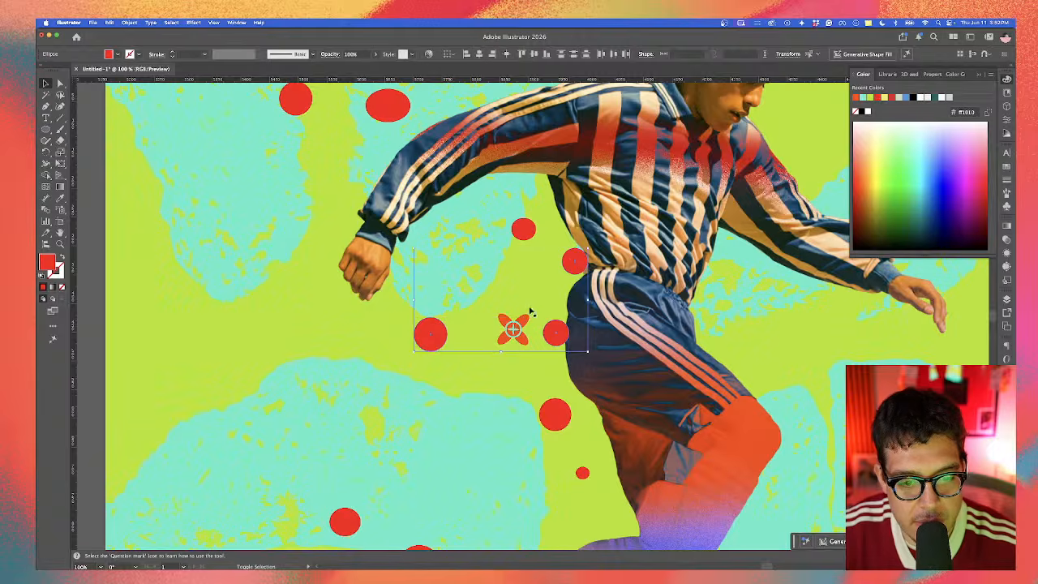
pyautogui.click(517, 325)
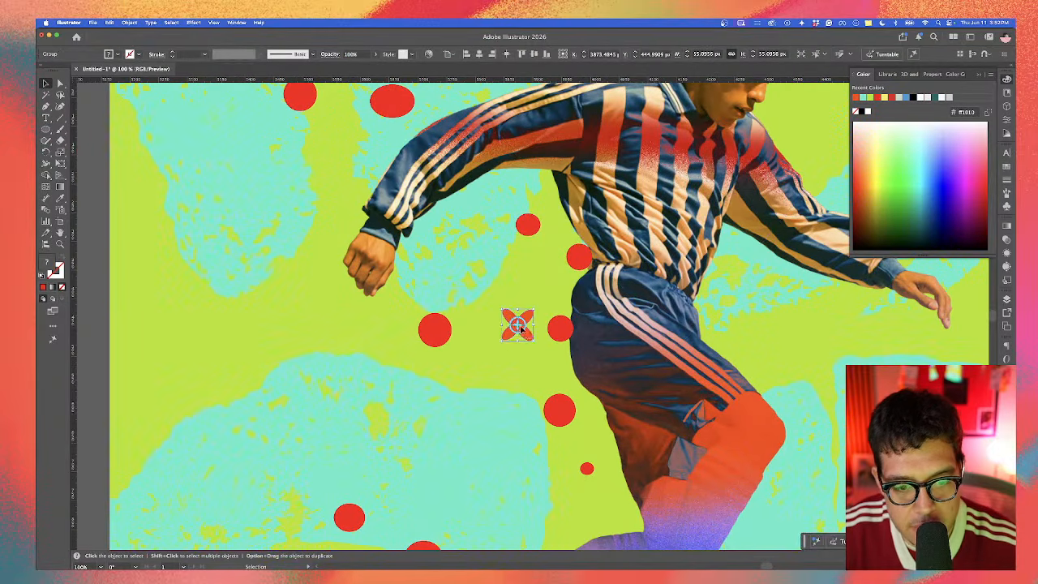
pyautogui.moveTo(517, 325); pyautogui.dragTo(438, 330)
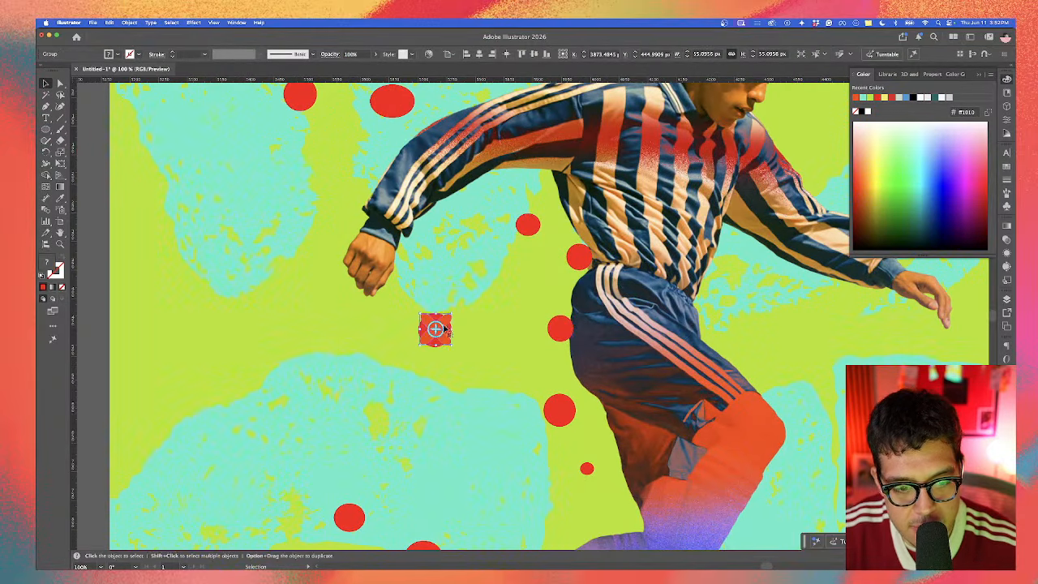
# Step: Examine the large flower beside the artboard and compare it with the small flower placed over the red dot
pyautogui.scroll(1, 446, 321)
pyautogui.scroll(-5, 446, 314)
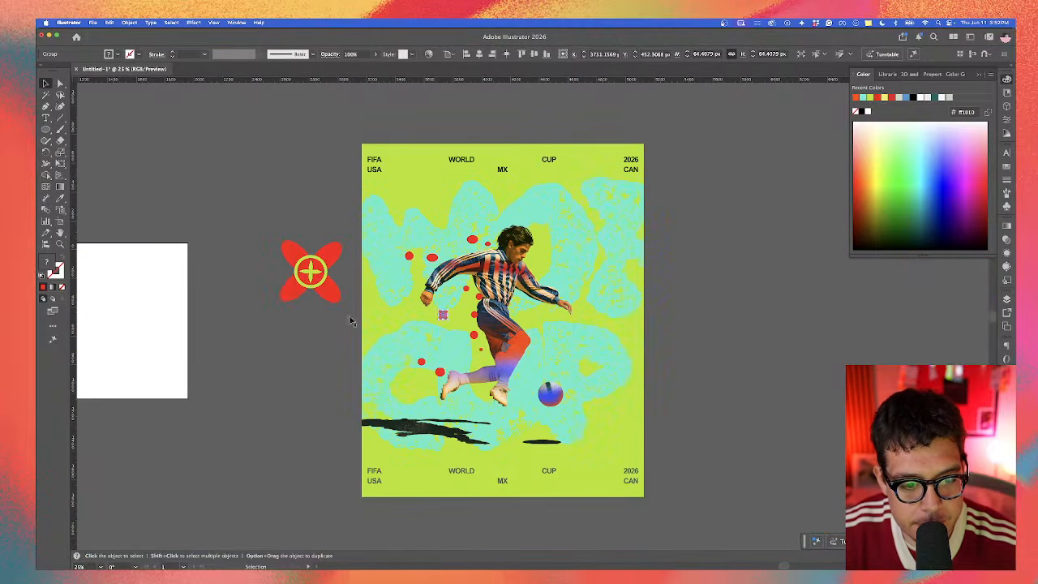
pyautogui.click(304, 336)
pyautogui.moveTo(299, 338); pyautogui.dragTo(331, 336)
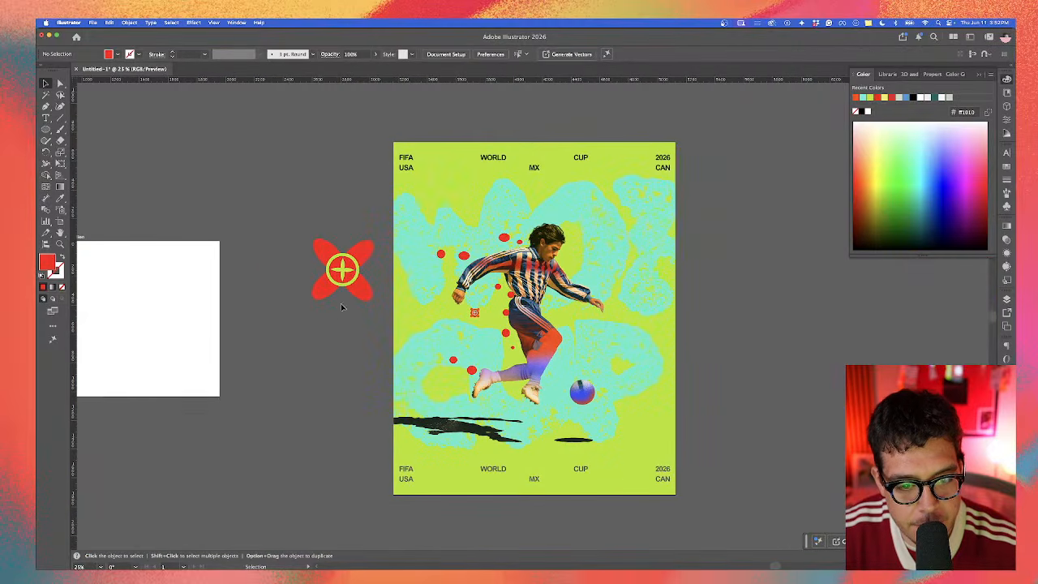
pyautogui.scroll(2, 344, 296)
pyautogui.moveTo(344, 297); pyautogui.dragTo(382, 353)
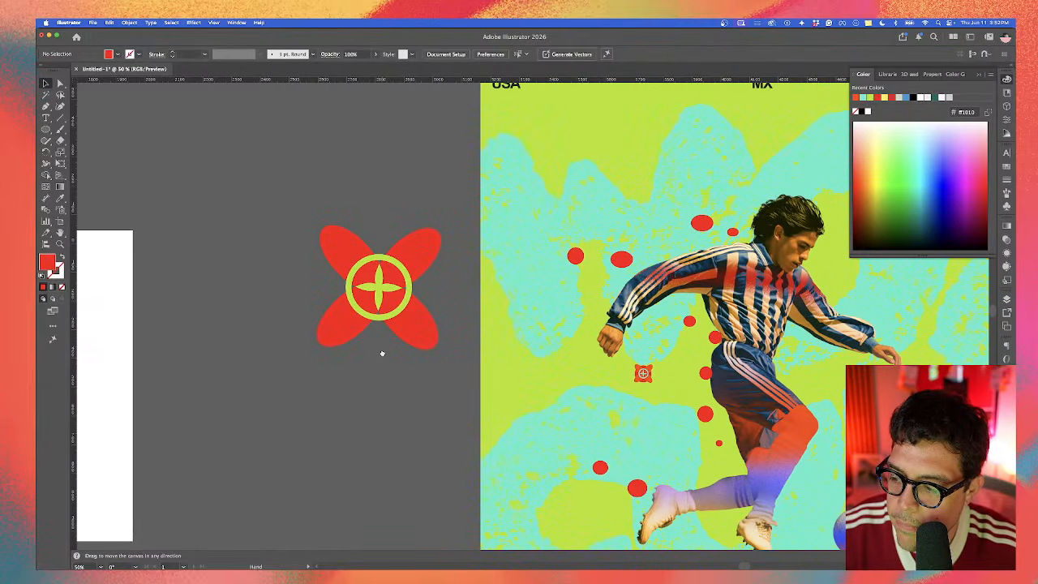
pyautogui.scroll(1, 370, 344)
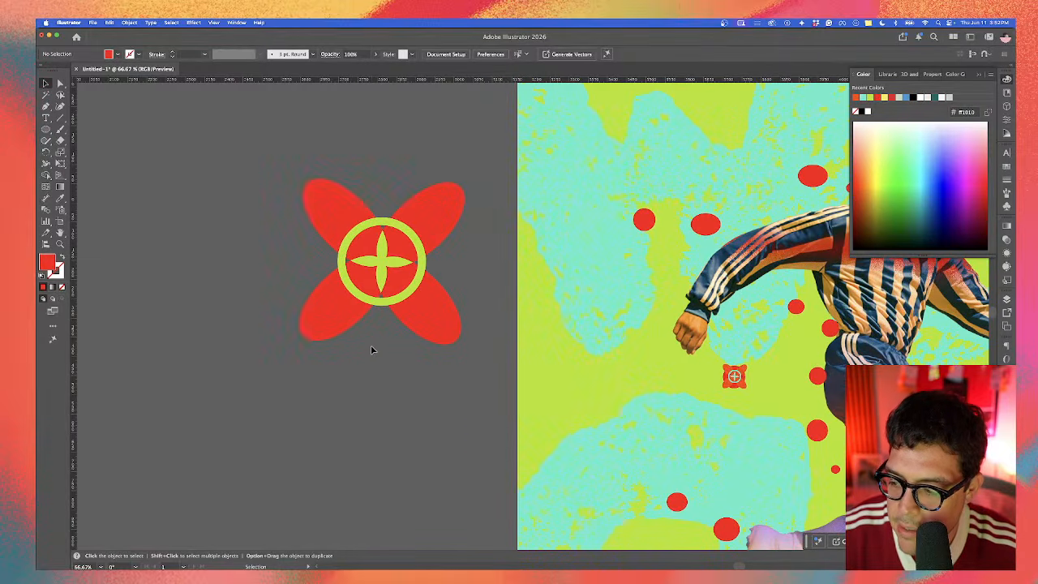
pyautogui.scroll(1, 354, 333)
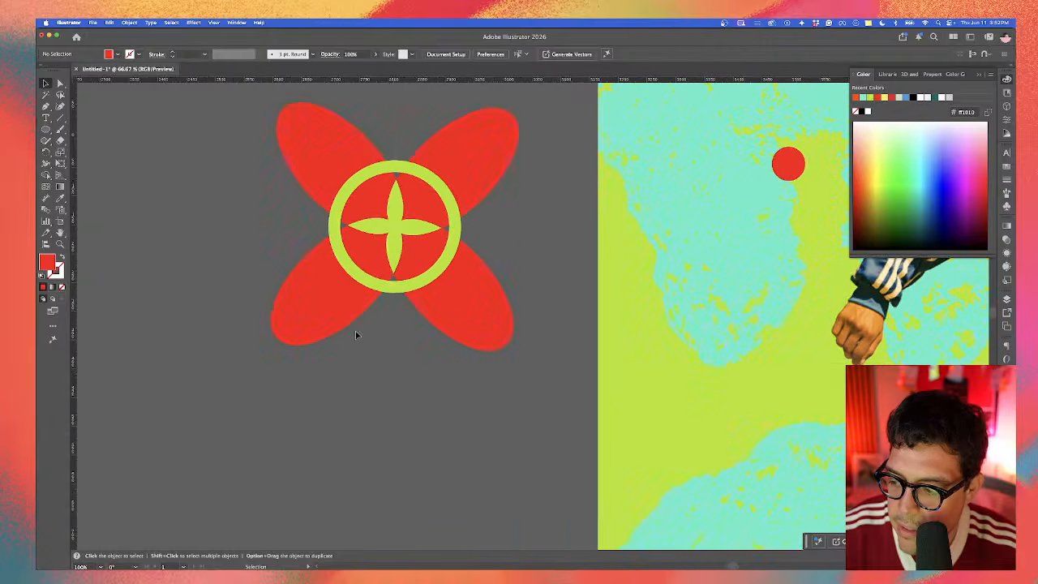
pyautogui.moveTo(355, 333); pyautogui.dragTo(394, 330)
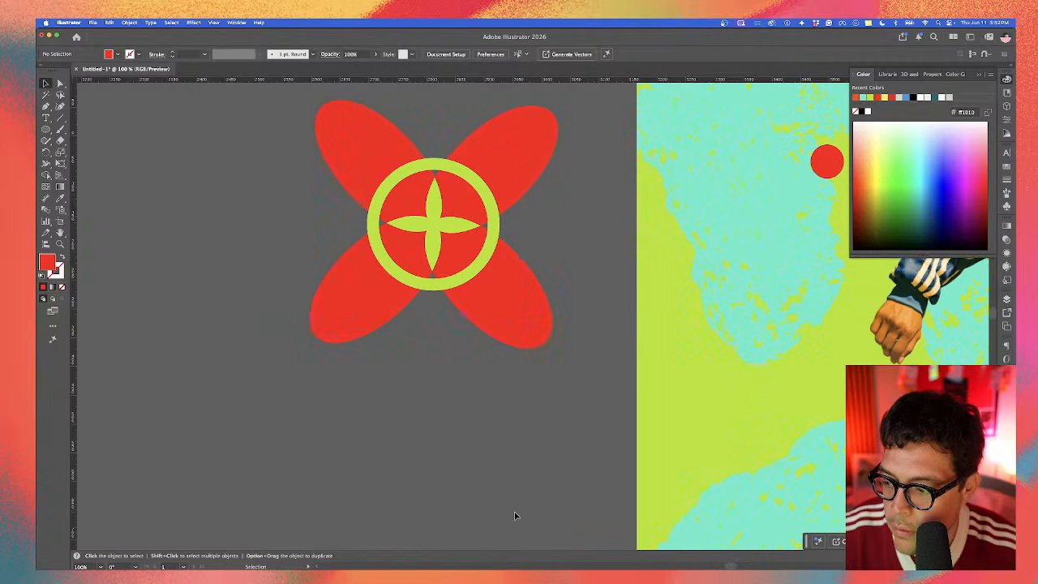
pyautogui.moveTo(597, 415); pyautogui.dragTo(338, 398)
pyautogui.moveTo(589, 378); pyautogui.dragTo(406, 364)
pyautogui.scroll(-1, 446, 395)
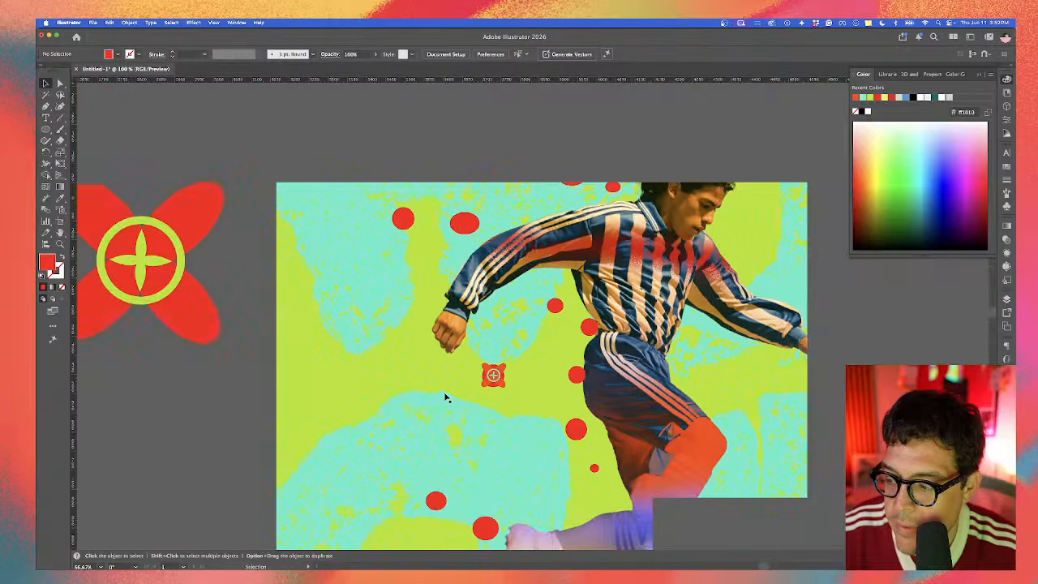
pyautogui.scroll(3, 501, 384)
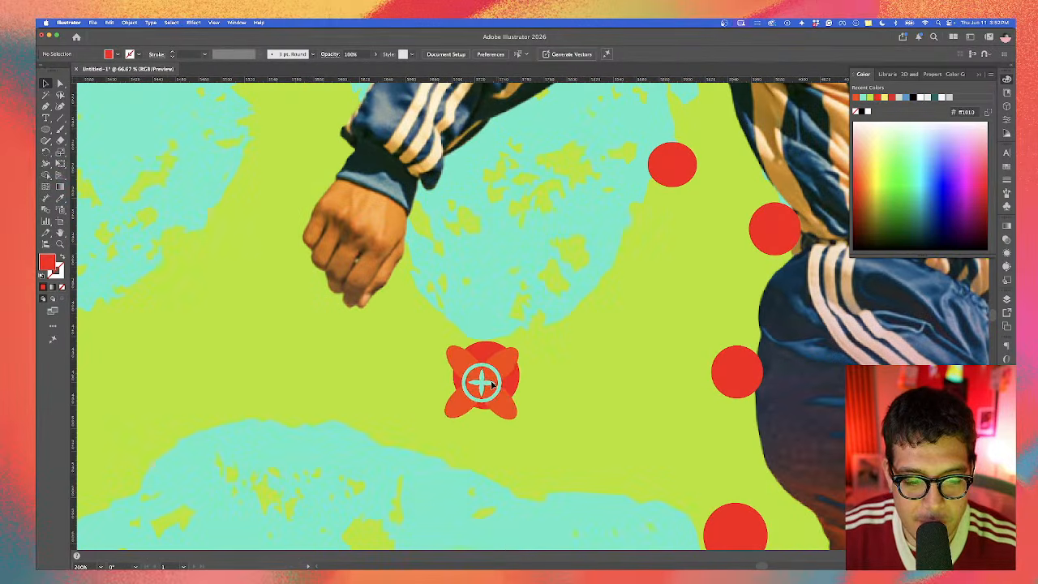
# Step: Try moving the red dot out from under the small flower, and undo the move
pyautogui.click(494, 365)
pyautogui.moveTo(483, 349); pyautogui.dragTo(364, 387)
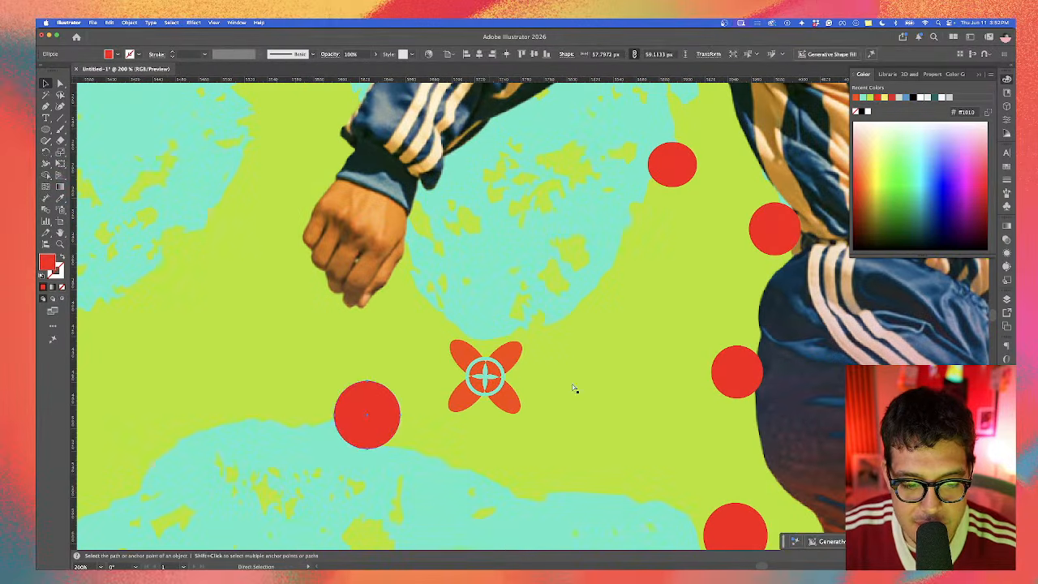
pyautogui.press('super+z')
pyautogui.scroll(-1, 580, 386)
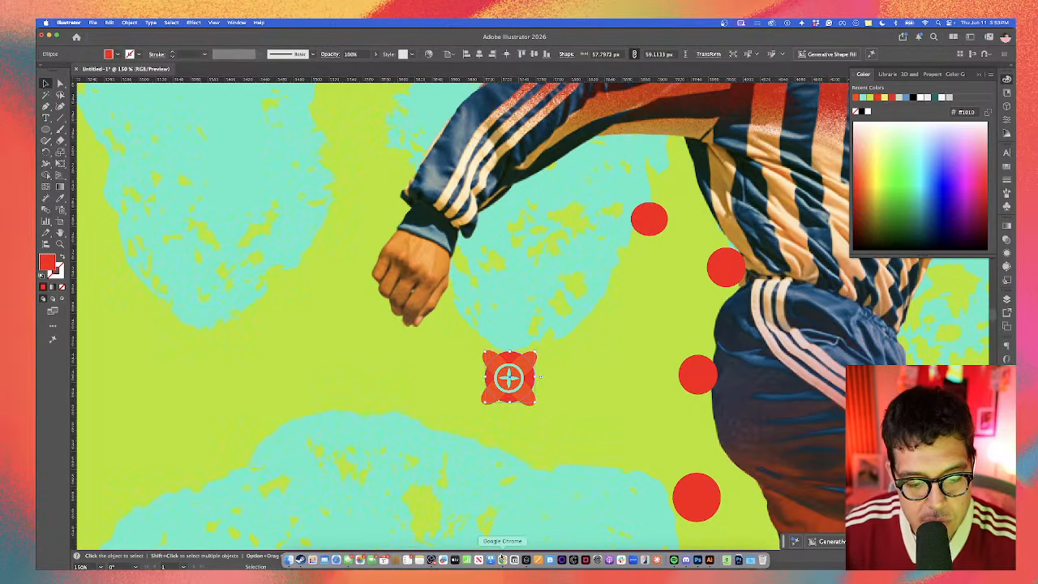
# Step: Switch to Chrome, search Google Images for "Dahlia pinnata" in a new tab, and look through the flower references
pyautogui.click(502, 559)
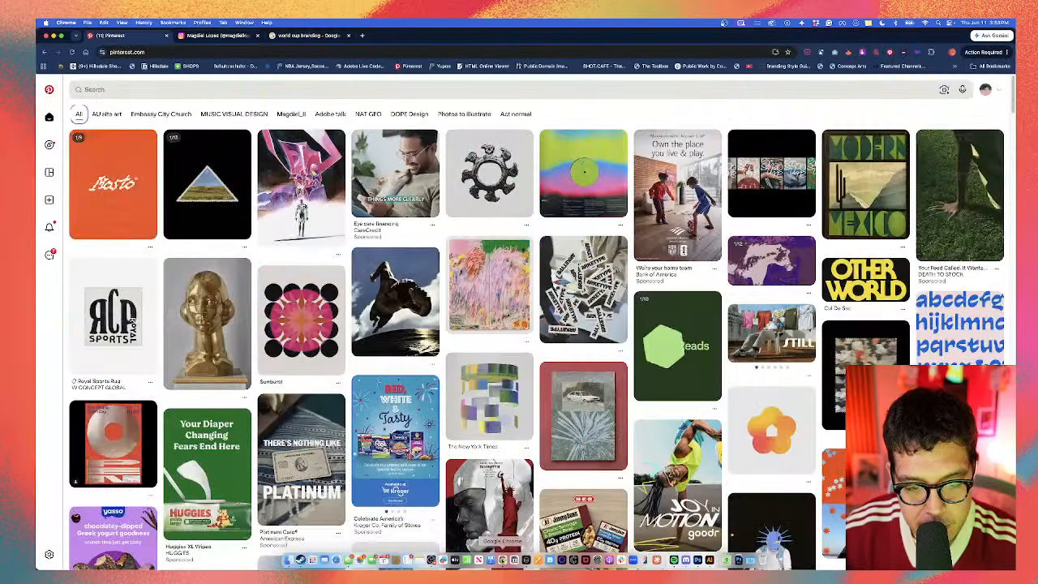
pyautogui.click(362, 35)
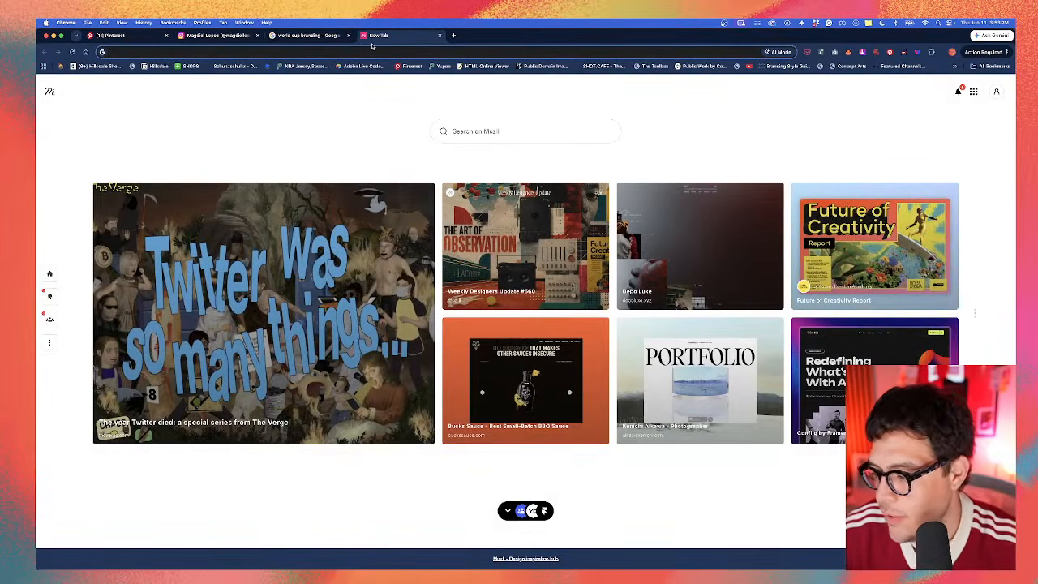
pyautogui.write('Dahl')
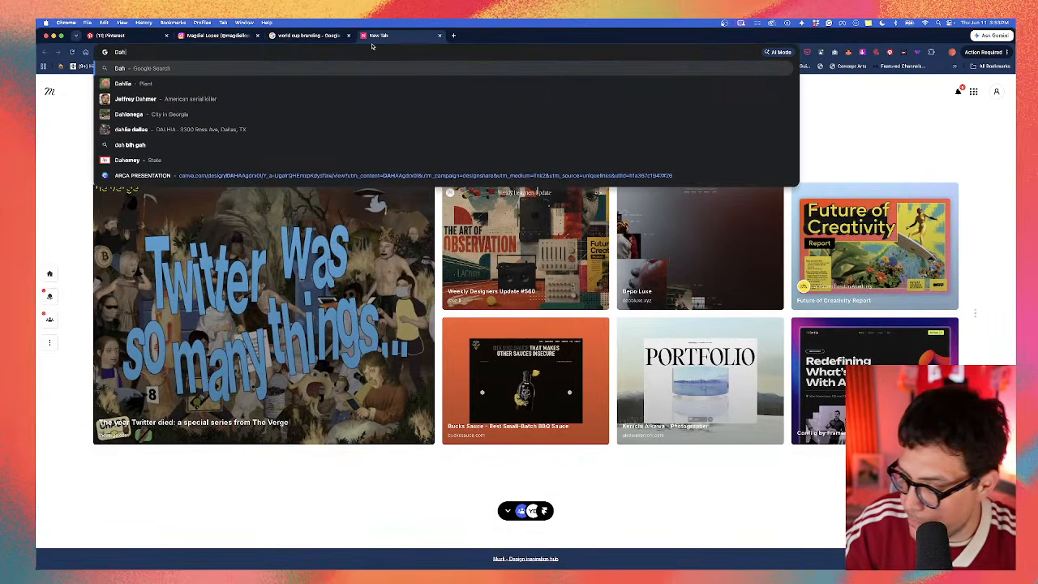
pyautogui.write('ia')
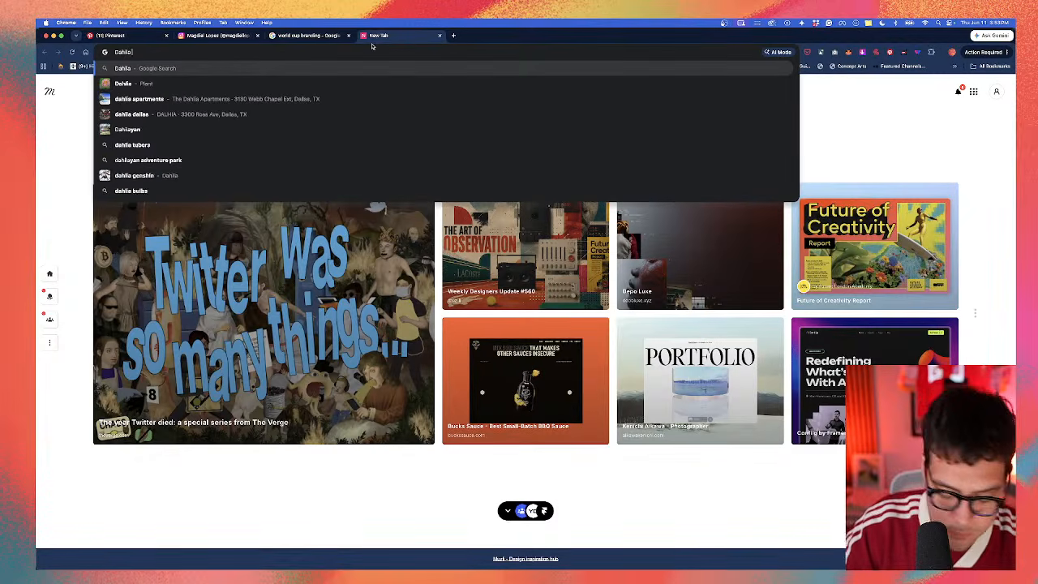
pyautogui.write(' pi')
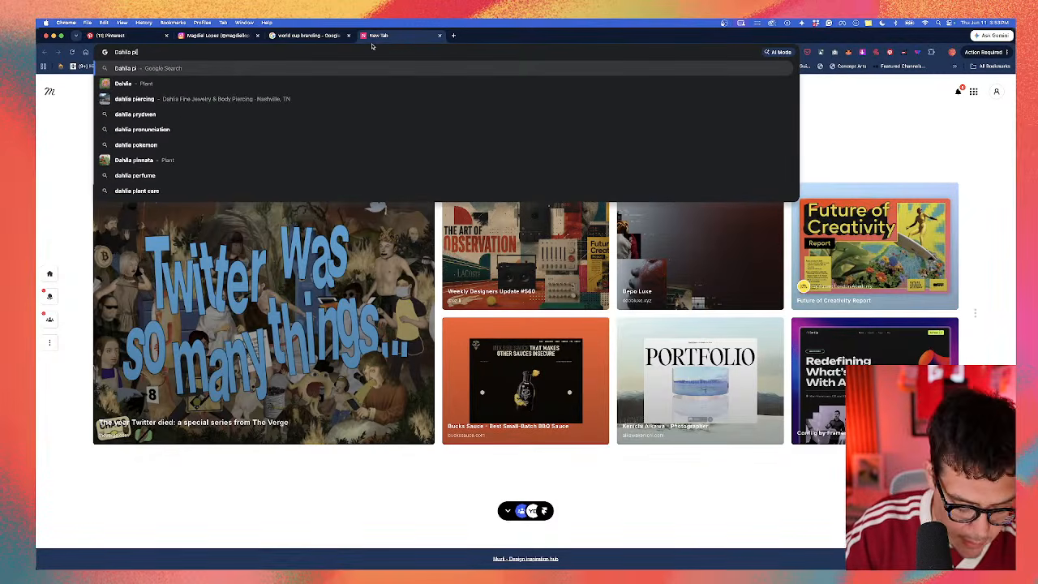
pyautogui.write('nnata')
pyautogui.press('Return')
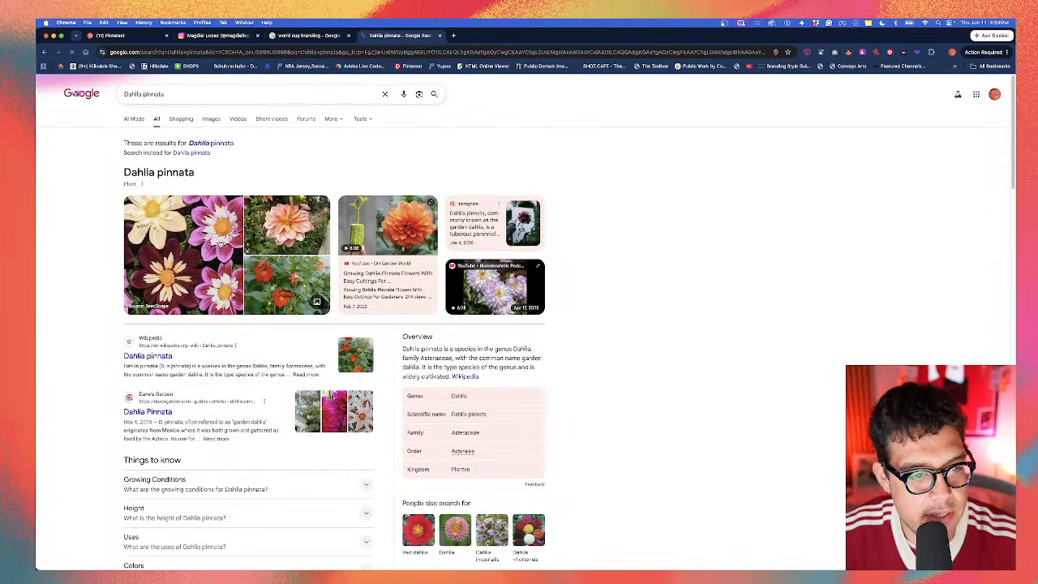
pyautogui.click(210, 119)
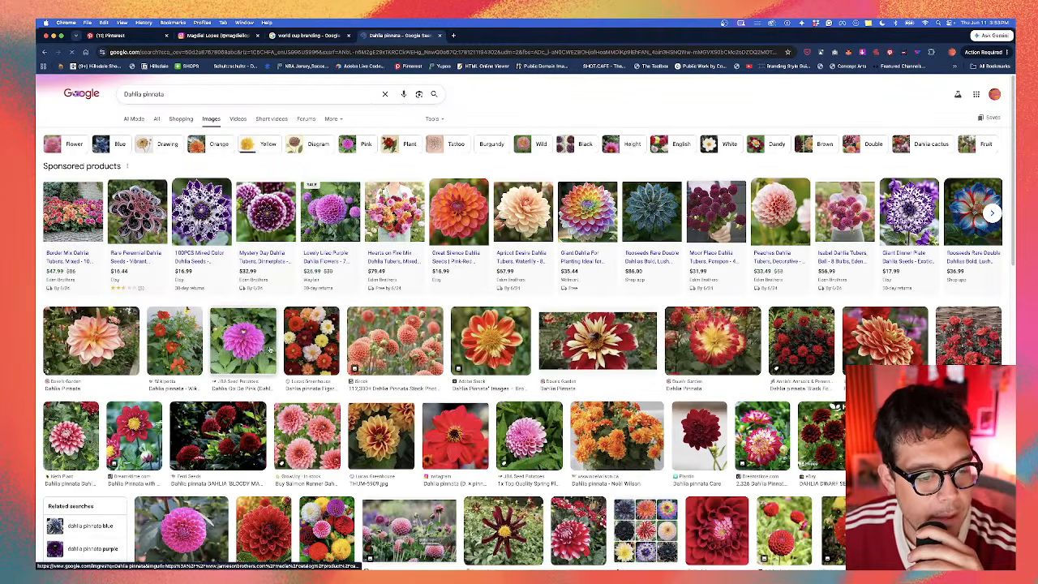
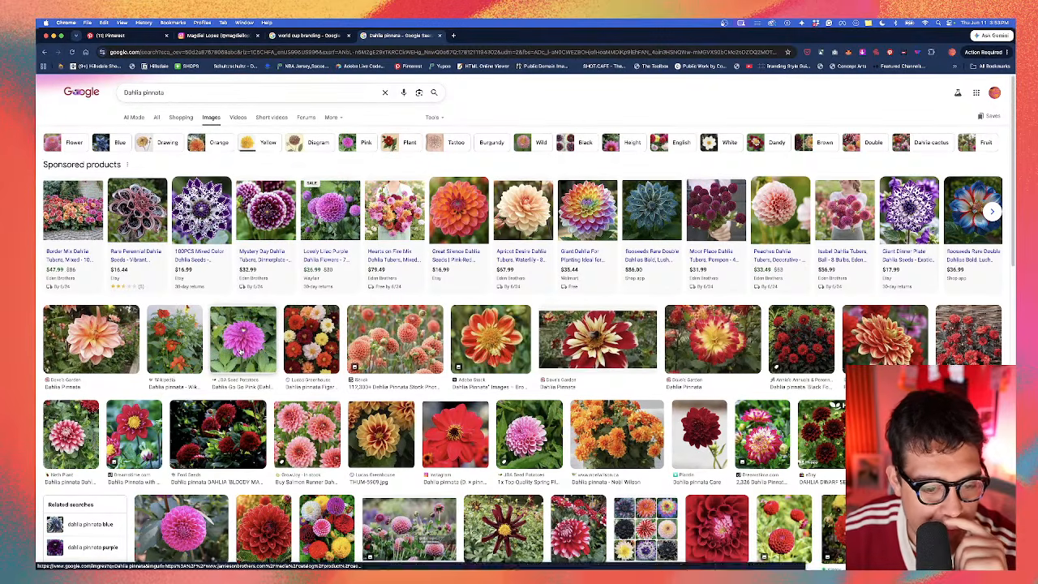
pyautogui.scroll(-1, 240, 350)
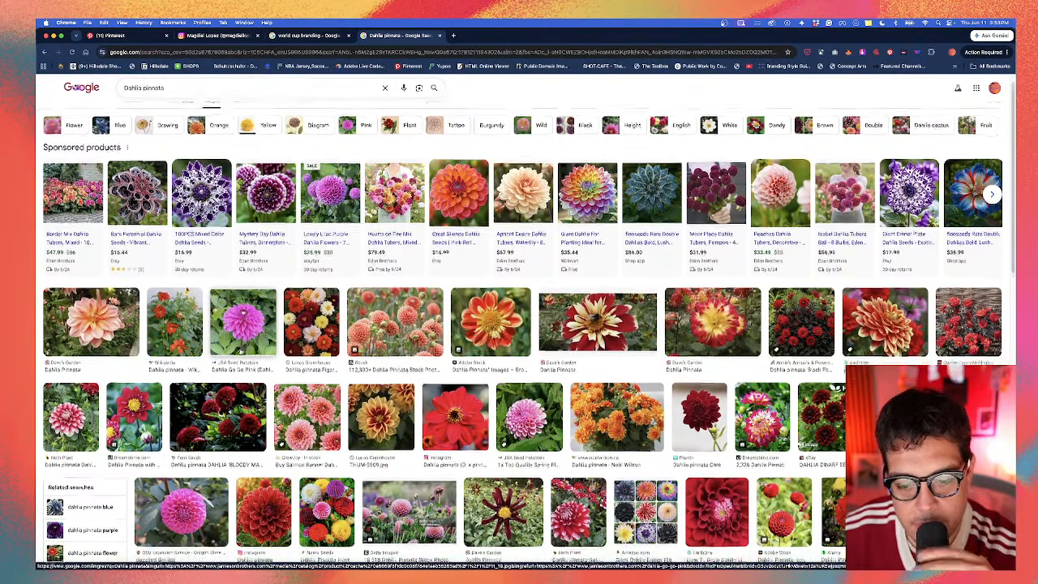
pyautogui.scroll(-5, 240, 350)
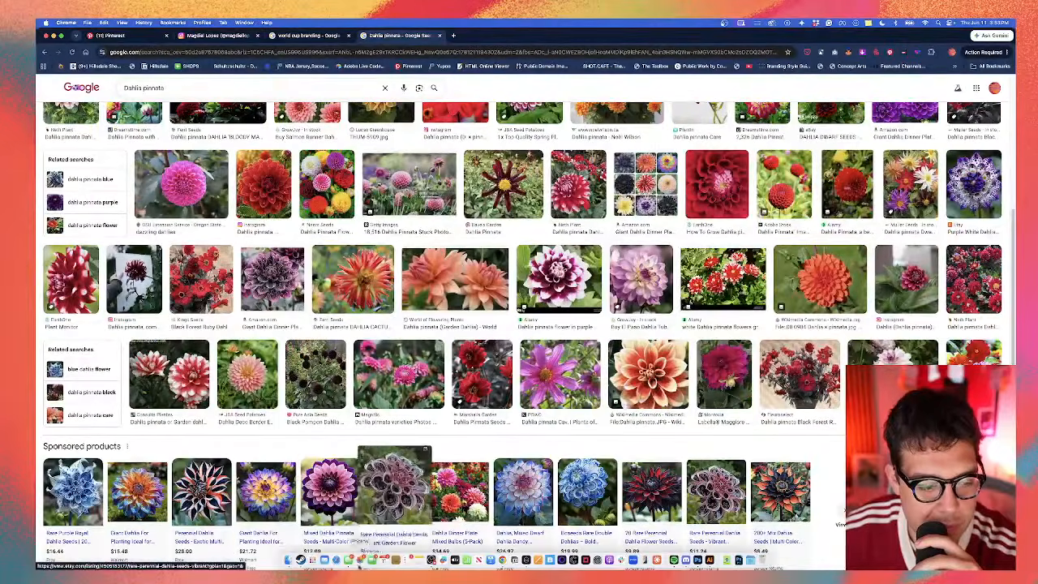
# Step: Switch back to Illustrator and view the whole poster together with the large red flower beside the artboard
pyautogui.hotkey('ctrl', 'Up')
pyautogui.click(273, 168)
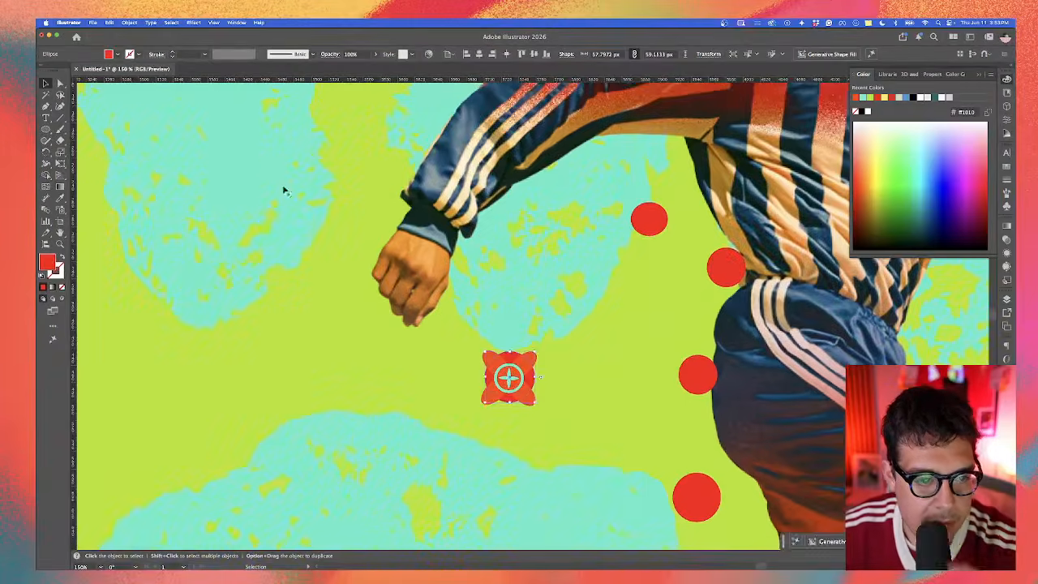
pyautogui.scroll(-4, 396, 279)
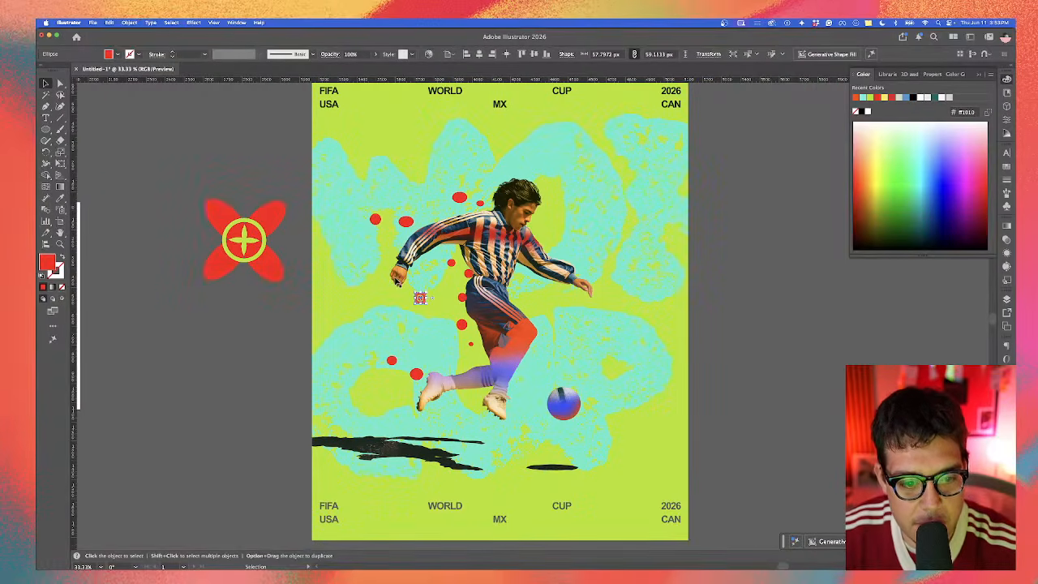
# Step: Open Finder and search the Clients folder for an entry starting with "tex"
pyautogui.click(294, 559)
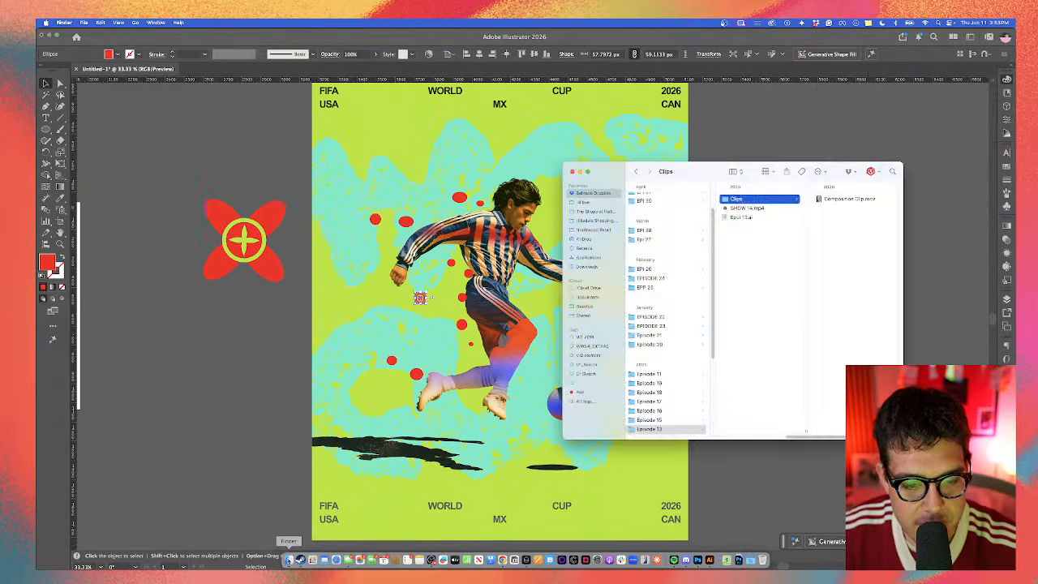
pyautogui.click(600, 193)
pyautogui.click(661, 266)
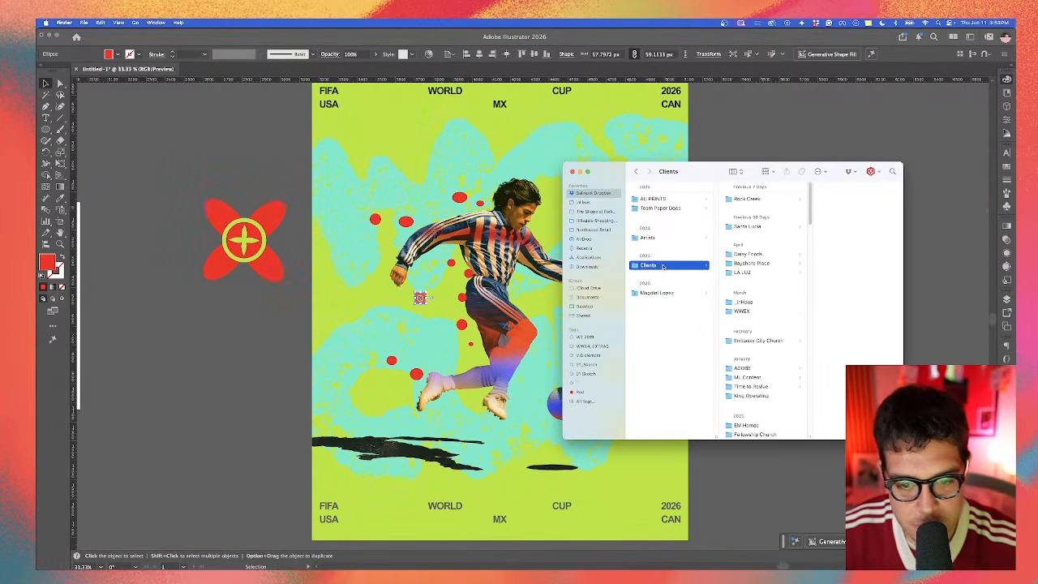
pyautogui.press('Right')
pyautogui.write('tex')
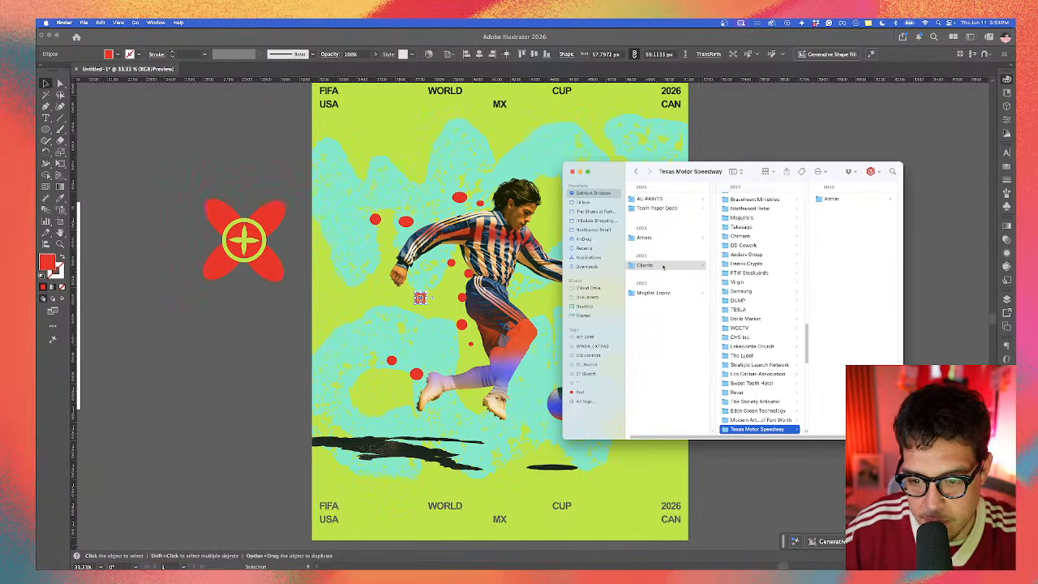
# Step: Open the FL folder inside the designer's own folder and look for project folders starting with "th", "tex" and "sp"
pyautogui.press('Left')
pyautogui.press('Down')
pyautogui.press('Right')
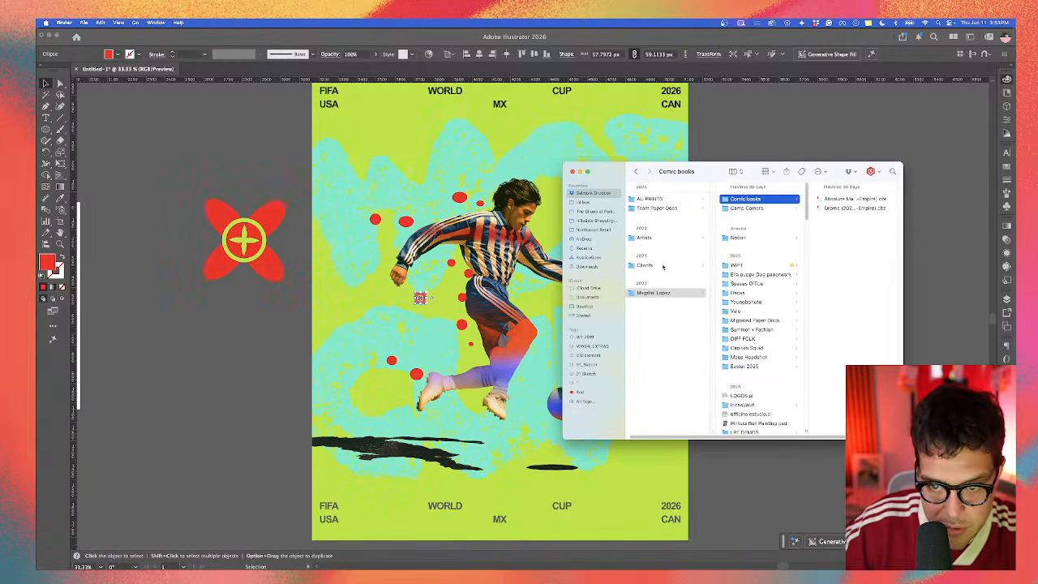
pyautogui.write('fl')
pyautogui.press('Right')
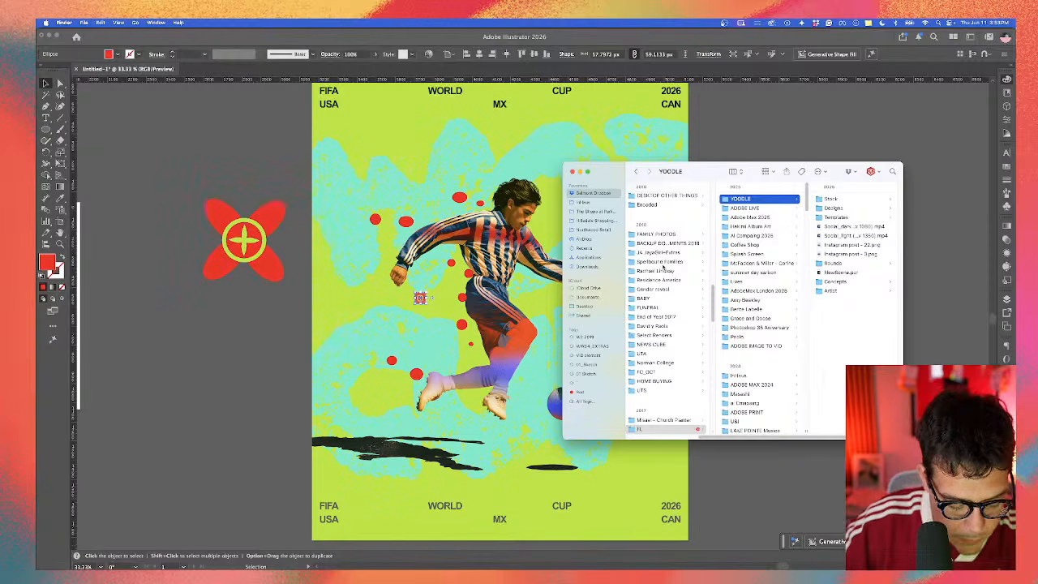
pyautogui.write('th')
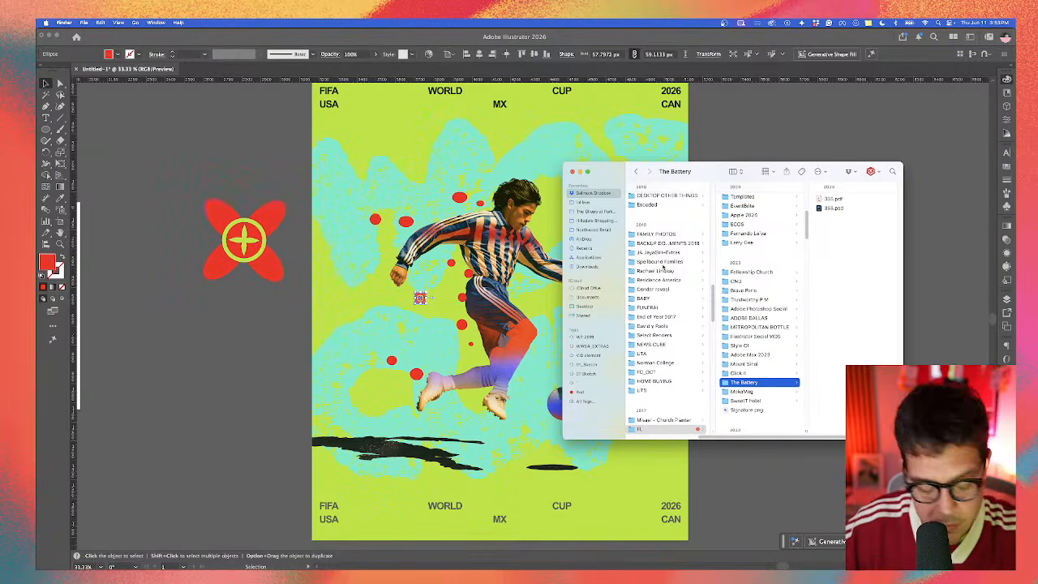
pyautogui.write('tex')
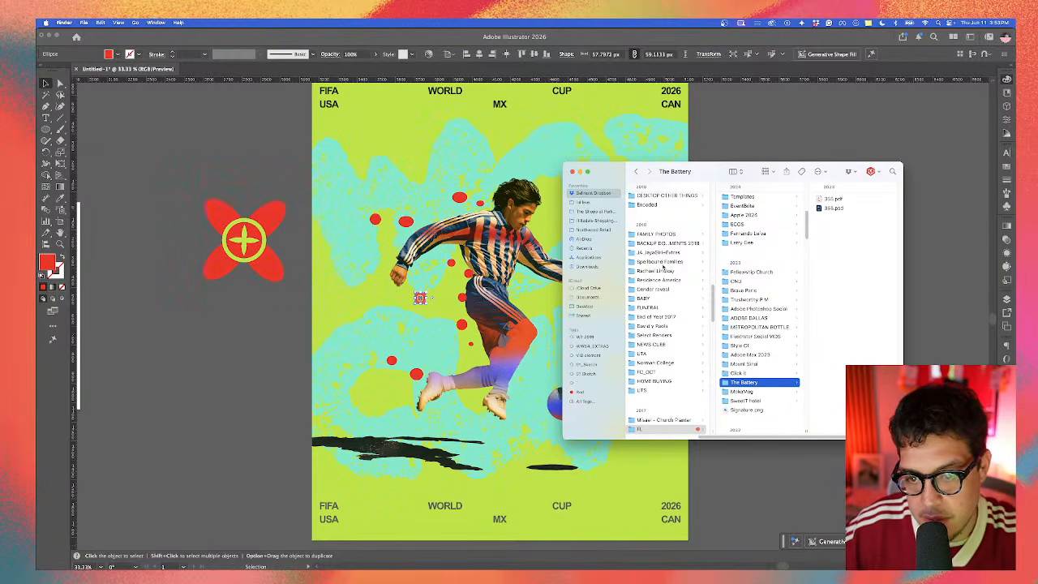
pyautogui.write('t')
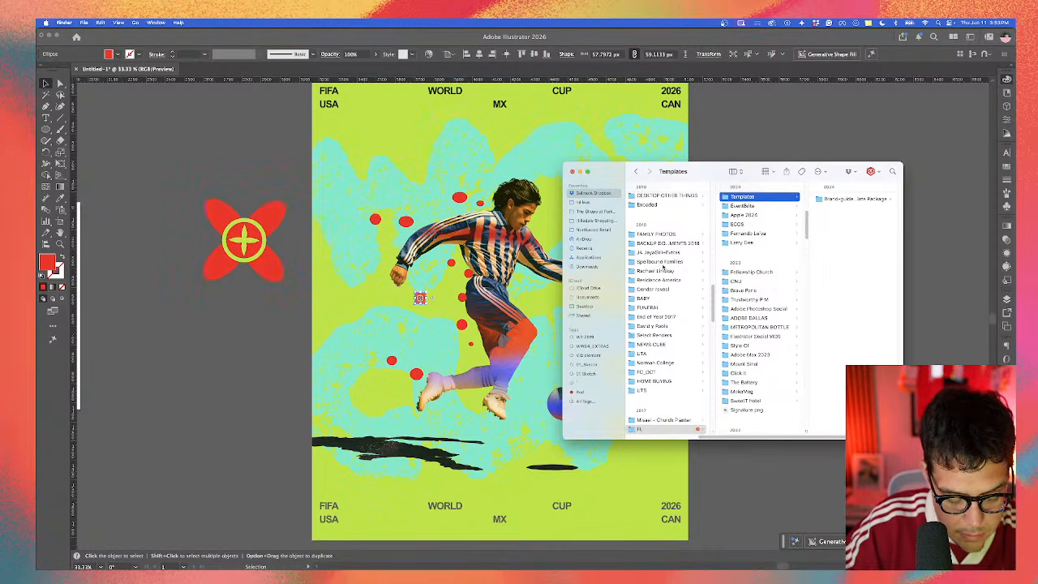
pyautogui.write('h')
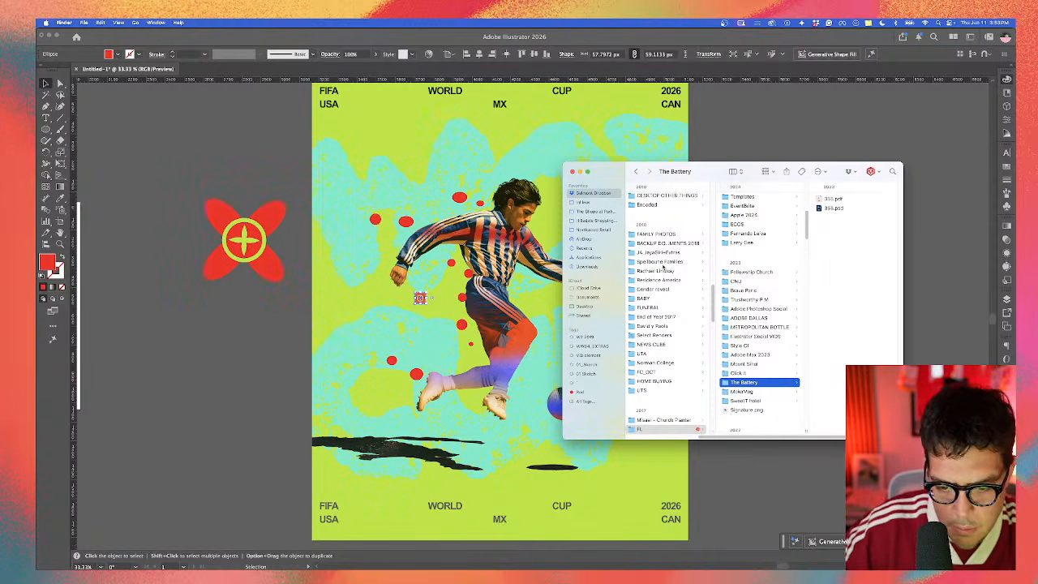
pyautogui.write('th')
pyautogui.press('Down')
pyautogui.press('Down')
pyautogui.press('Down')
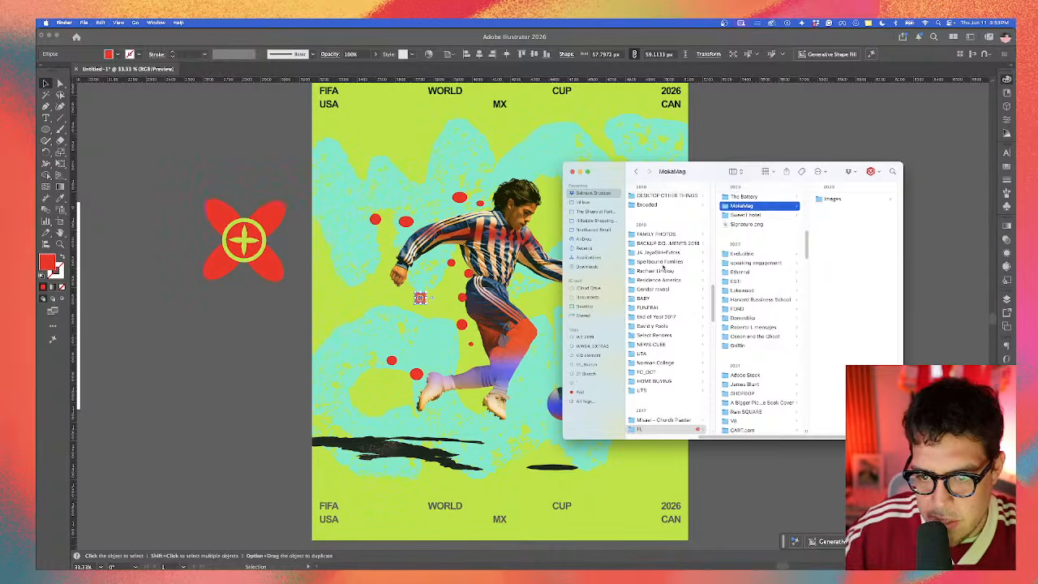
pyautogui.write('sp')
# Step: Look through the FL project folders, from McFadden & Miller down through the 2022 entries
pyautogui.scroll(10, 742, 376)
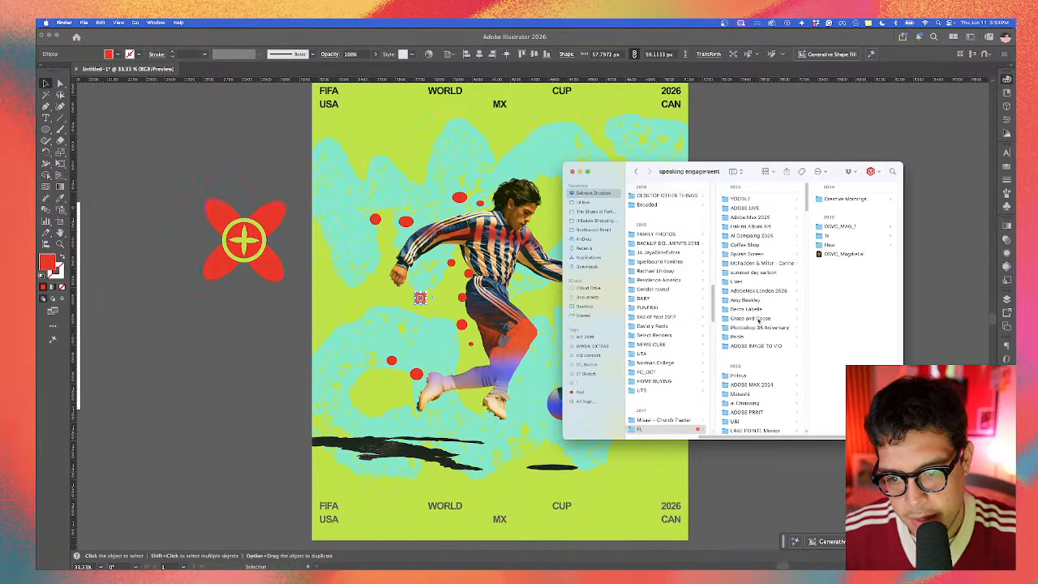
pyautogui.scroll(-2, 759, 311)
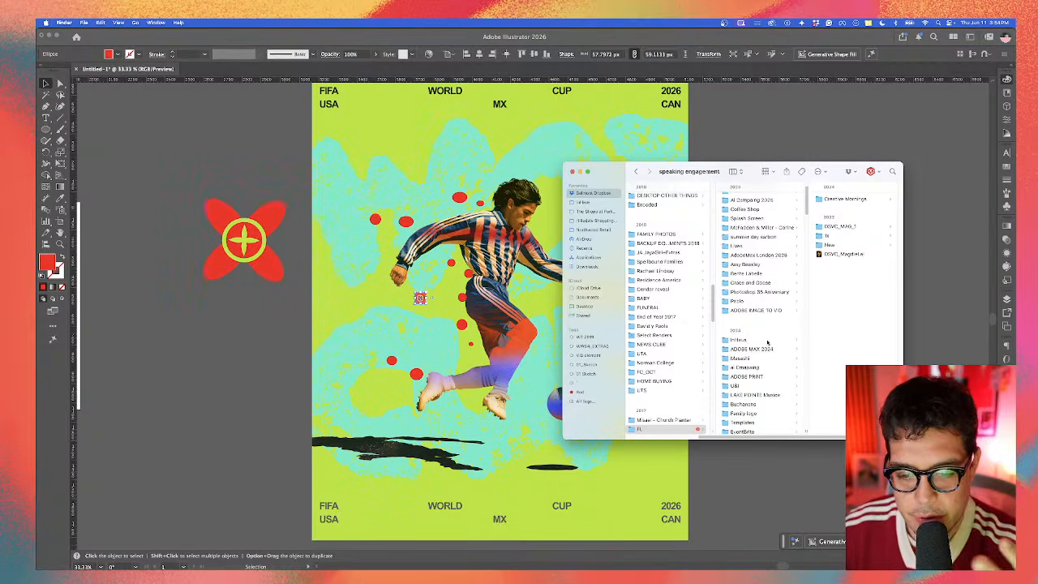
pyautogui.scroll(-1, 767, 343)
pyautogui.scroll(2, 767, 355)
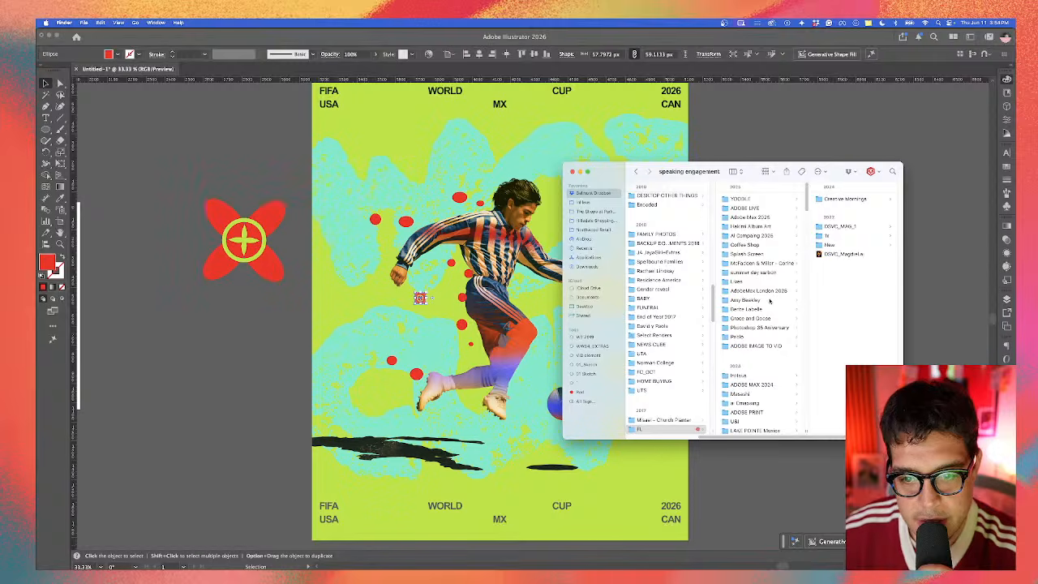
pyautogui.click(770, 264)
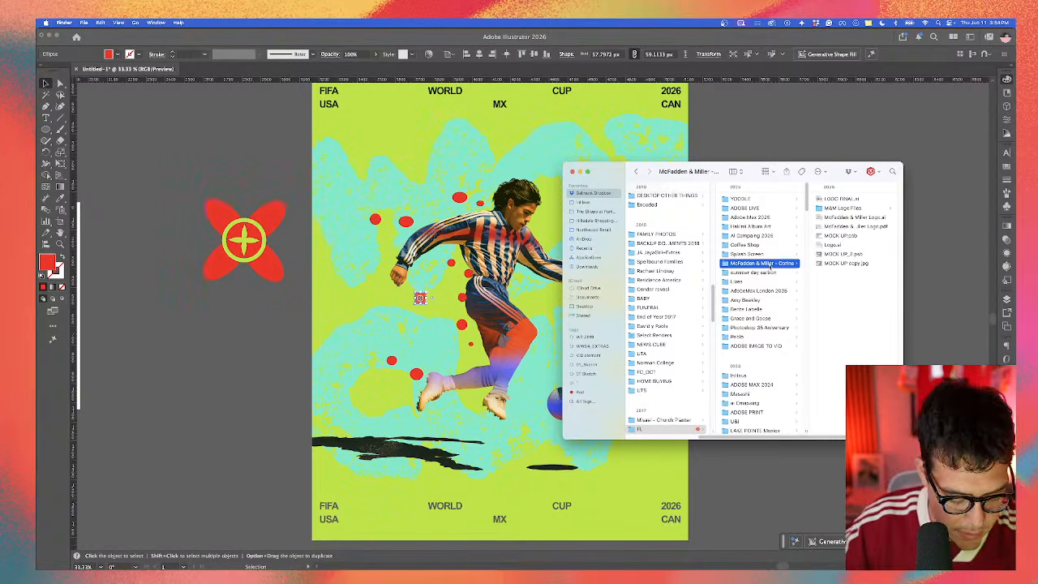
pyautogui.press('Right')
pyautogui.press('Left')
pyautogui.press('Down')
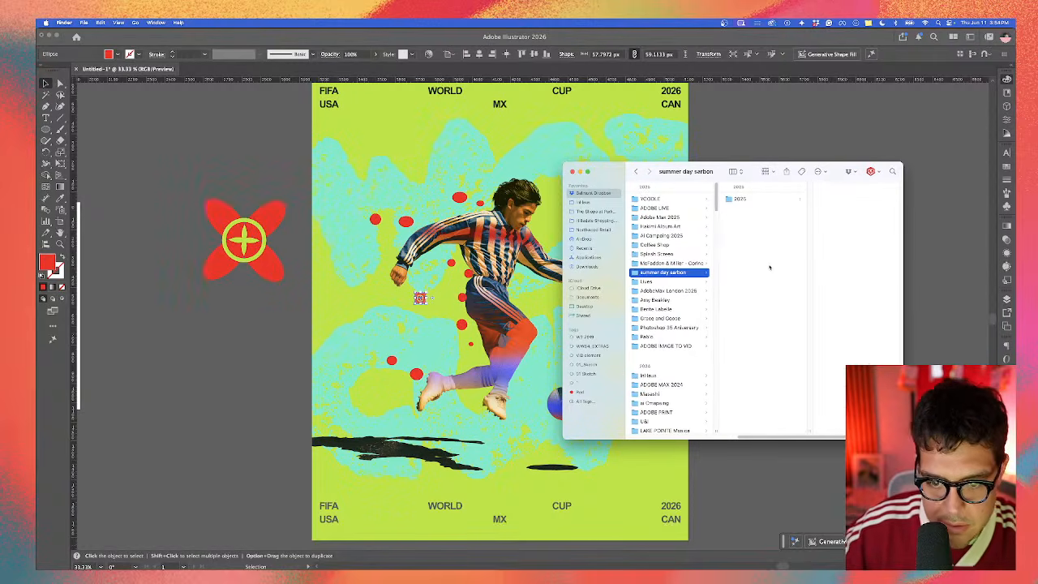
pyautogui.press('Down')
pyautogui.press('Down')
pyautogui.press('Down')
pyautogui.press('Down')
pyautogui.press('Down')
pyautogui.press('Down')
pyautogui.press('Down')
pyautogui.press('Down')
pyautogui.press('Down')
pyautogui.press('Down')
pyautogui.press('Down')
pyautogui.press('Down')
pyautogui.press('Down')
pyautogui.press('Down')
pyautogui.press('Down')
pyautogui.press('Down')
pyautogui.press('Down')
pyautogui.press('Down')
pyautogui.press('Down')
pyautogui.press('Down')
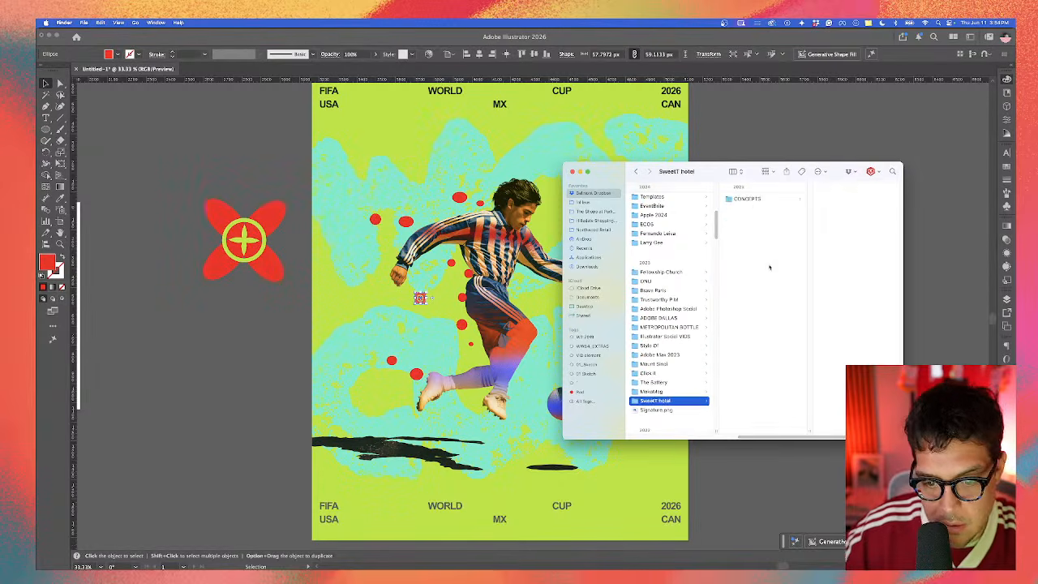
pyautogui.press('Down')
pyautogui.press('Down')
pyautogui.press('Down')
pyautogui.press('Down')
pyautogui.press('Down')
pyautogui.press('Down')
pyautogui.press('Down')
pyautogui.press('Down')
pyautogui.press('Down')
pyautogui.press('Down')
pyautogui.press('Down')
pyautogui.press('Down')
pyautogui.press('Down')
pyautogui.press('Down')
pyautogui.press('Down')
pyautogui.press('Down')
pyautogui.press('Down')
pyautogui.press('Down')
pyautogui.press('Down')
pyautogui.press('Down')
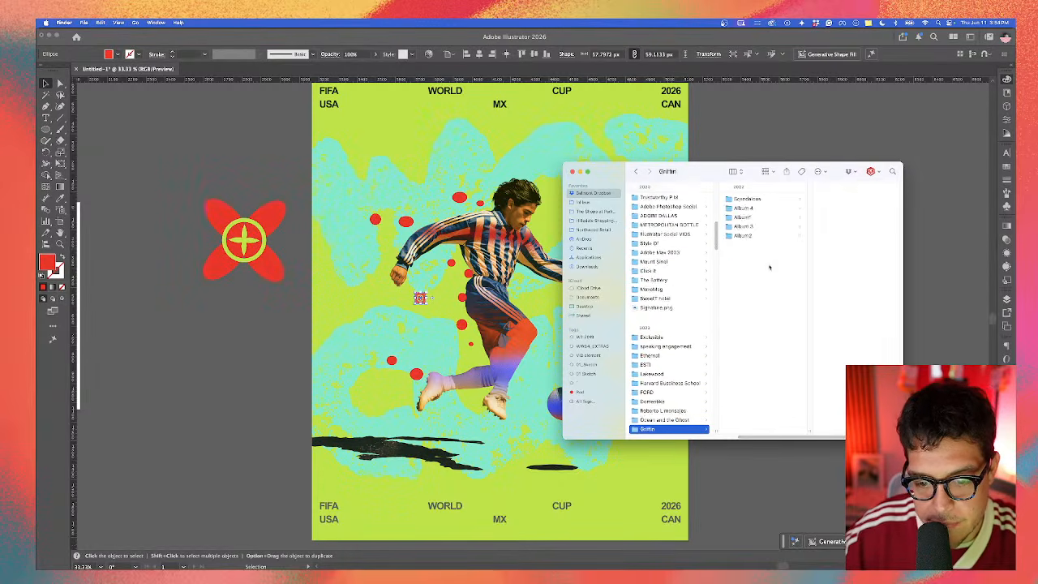
# Step: Return to the Clients folder and look for client folders starting with "tu", "th" and "re"
pyautogui.press('Left')
pyautogui.press('Up')
pyautogui.press('Right')
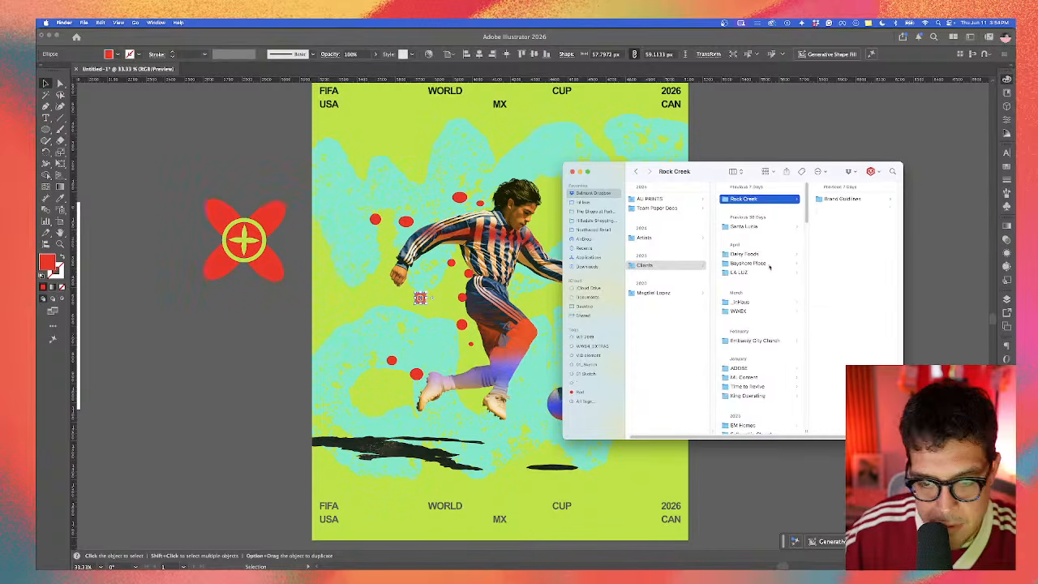
pyautogui.press('t')
pyautogui.press('u')
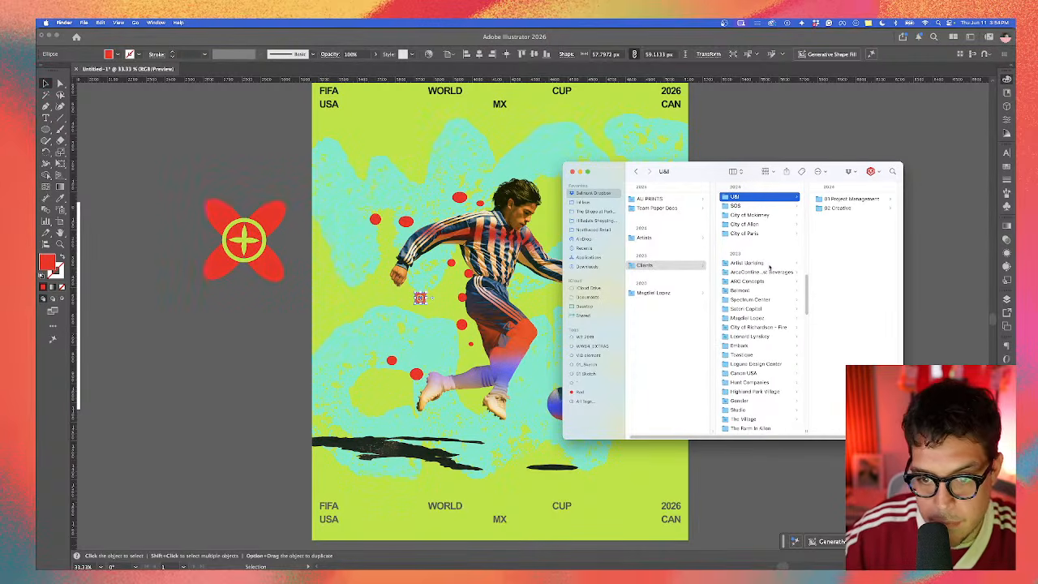
pyautogui.press('t')
pyautogui.press('h')
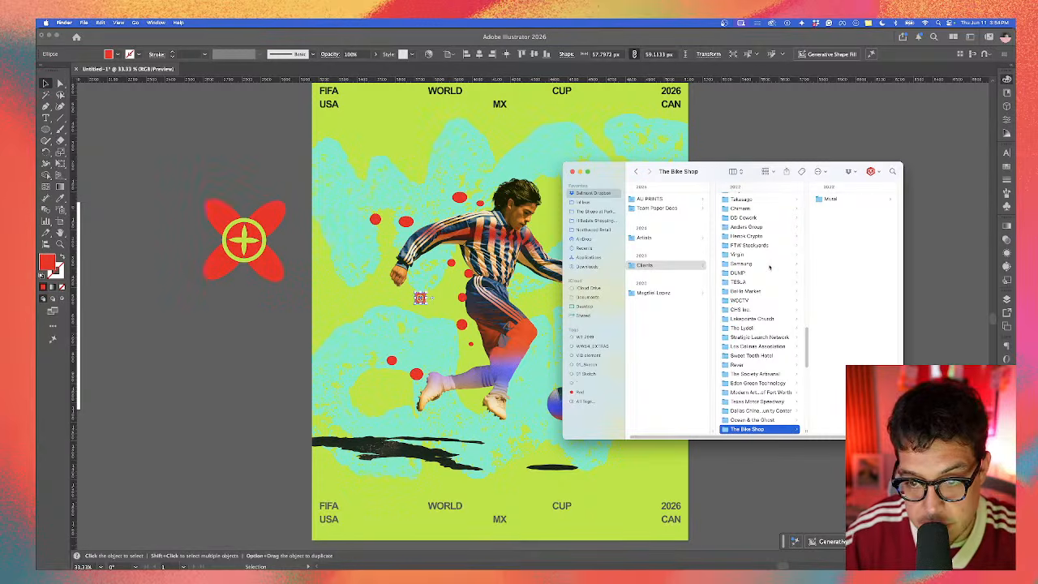
pyautogui.write('re')
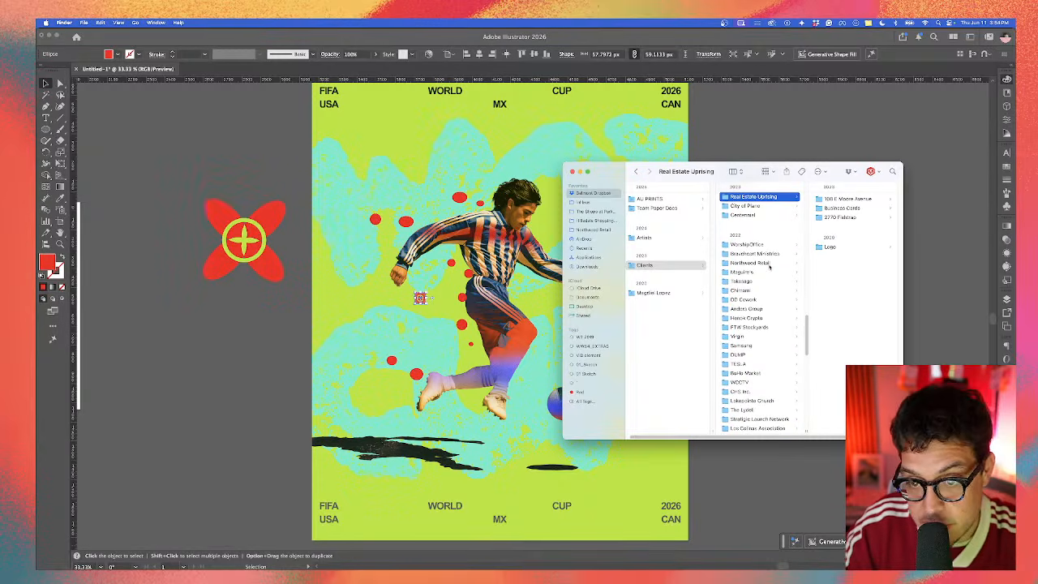
# Step: Return to Illustrator and create two vertically overlapping red circles, each about 223 px wide, on the pasteboard below the large flower
pyautogui.click(354, 368)
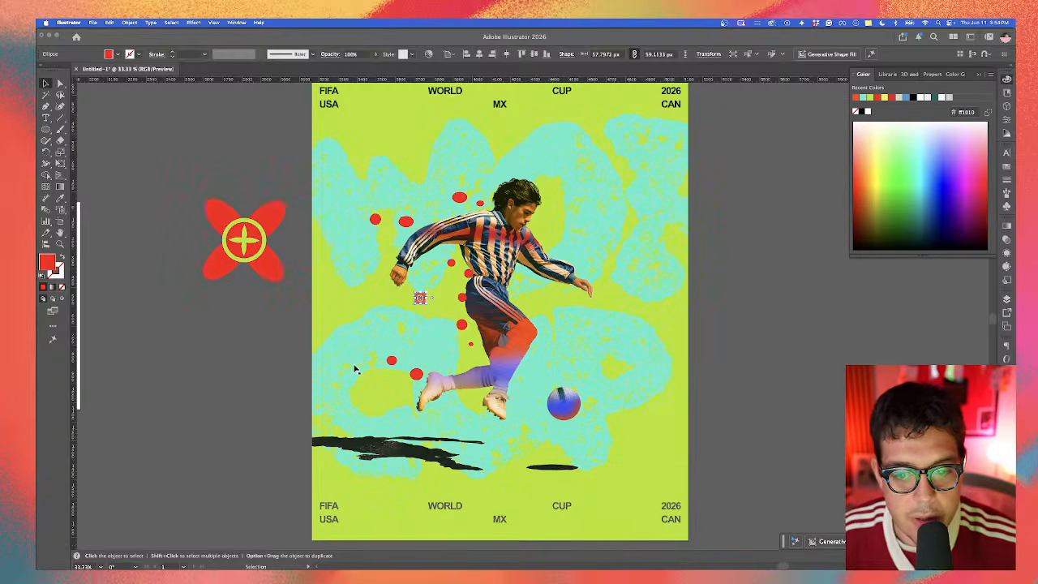
pyautogui.scroll(1, 398, 306)
pyautogui.moveTo(133, 288); pyautogui.dragTo(455, 293)
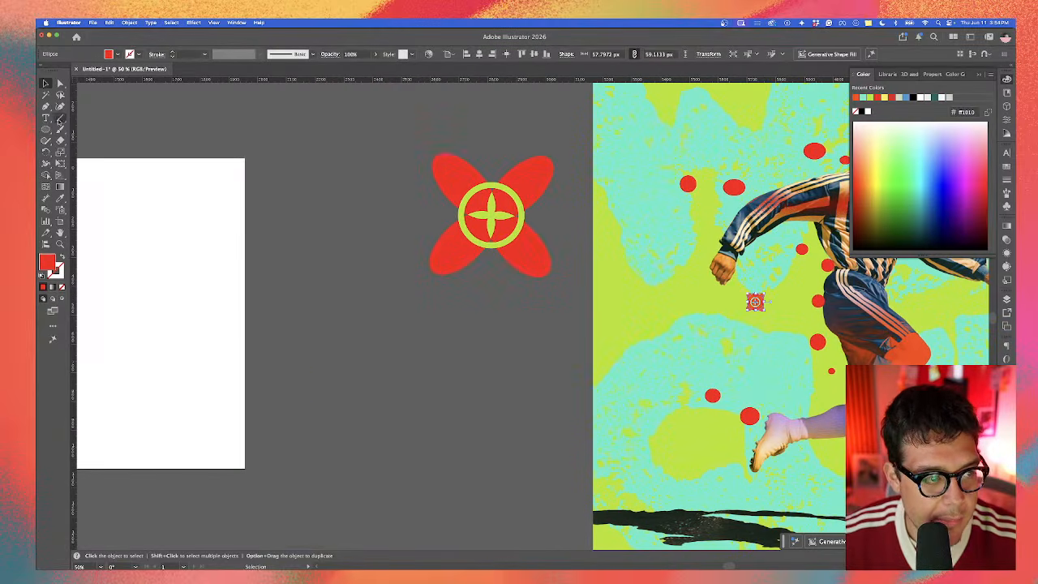
pyautogui.press('l')
pyautogui.press('v')
pyautogui.moveTo(372, 349); pyautogui.dragTo(342, 397)
pyautogui.click(361, 377)
pyautogui.scroll(1, 329, 334)
pyautogui.click(347, 379)
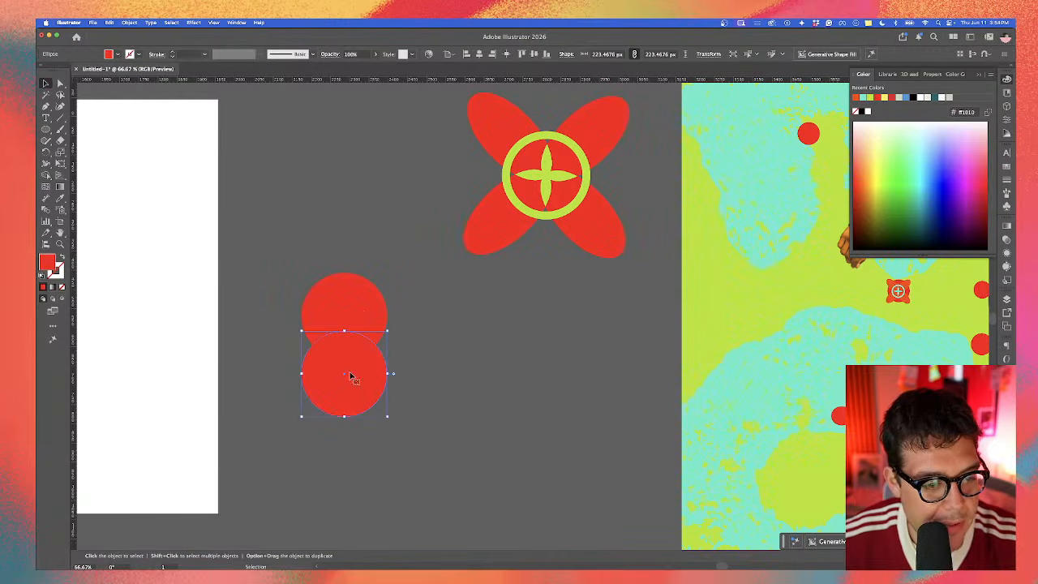
# Step: Duplicate the circle pair and rotate the copies a quarter turn about the shared centre to form a four-lobed shape
pyautogui.keyDown('shift'); pyautogui.click(361, 313); pyautogui.keyUp('shift')
pyautogui.press('a')
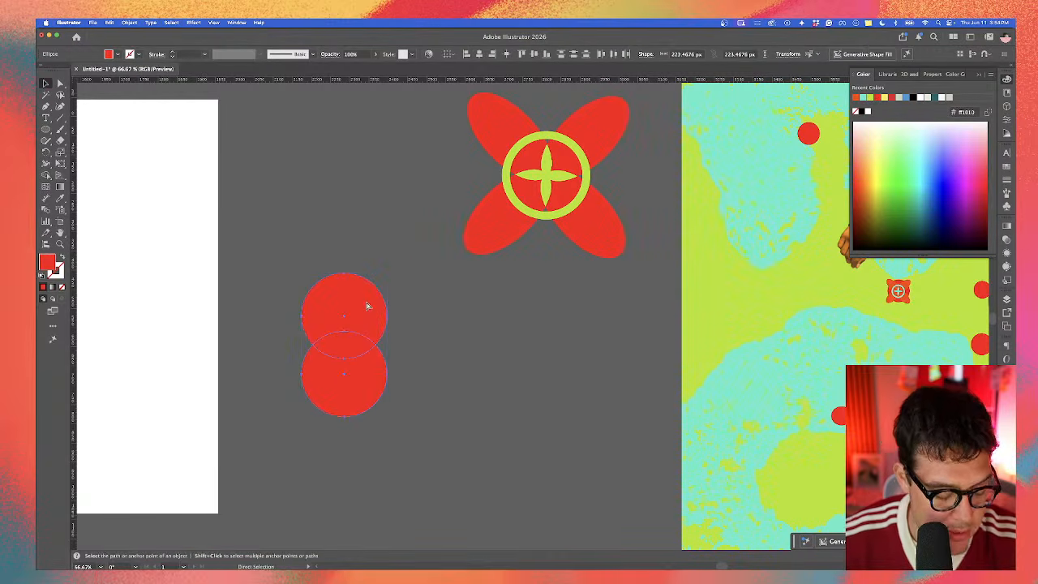
pyautogui.press('v')
pyautogui.moveTo(390, 270); pyautogui.dragTo(434, 377)
pyautogui.click(462, 336)
pyautogui.click(394, 337)
pyautogui.click(297, 323)
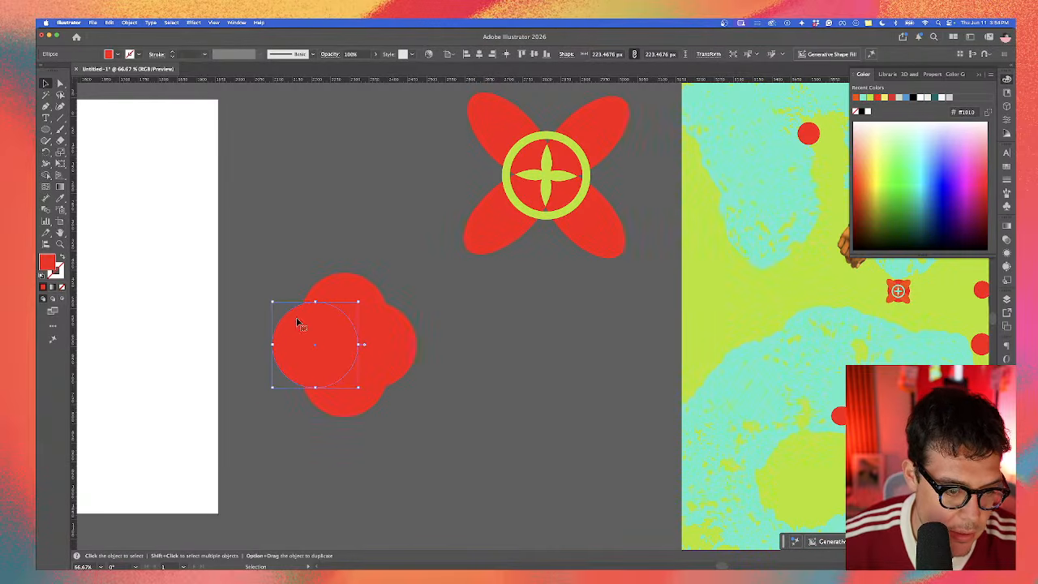
pyautogui.moveTo(316, 333); pyautogui.dragTo(295, 332)
pyautogui.press('super+z')
# Step: Select all four overlapping circles and remove their four outer lobes with the Shape Builder, leaving a four-petal flower
pyautogui.keyDown('shift'); pyautogui.click(344, 286); pyautogui.keyUp('shift')
pyautogui.keyDown('shift'); pyautogui.click(391, 344); pyautogui.keyUp('shift')
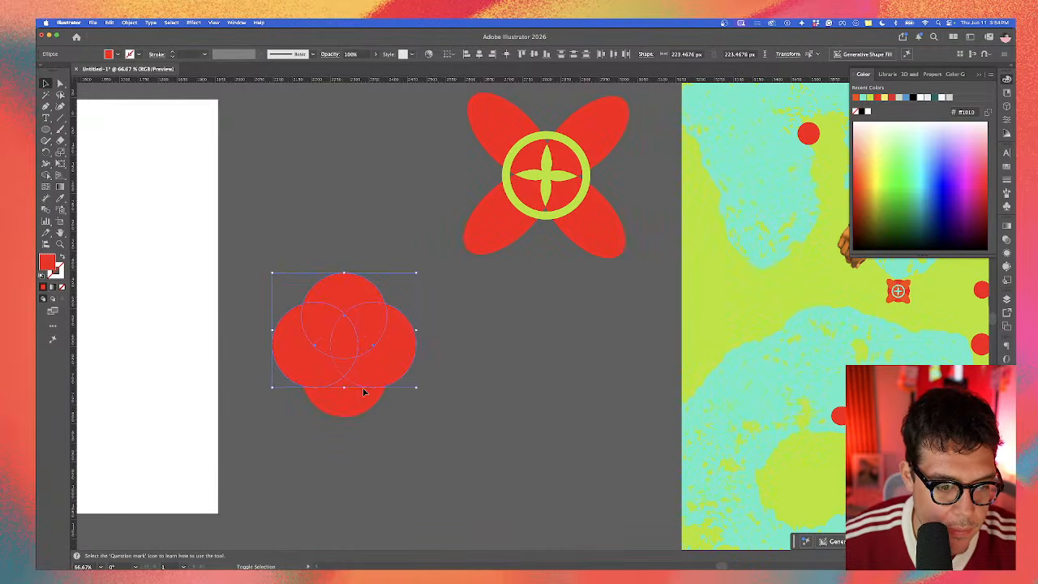
pyautogui.keyDown('shift'); pyautogui.click(364, 394); pyautogui.keyUp('shift')
pyautogui.click(387, 403)
pyautogui.moveTo(421, 299); pyautogui.dragTo(261, 430)
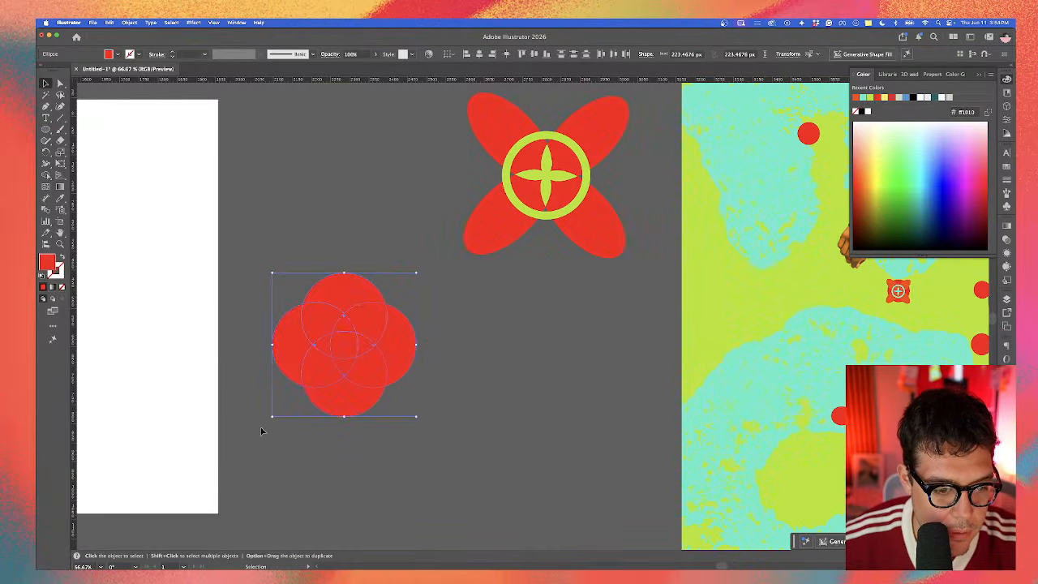
pyautogui.scroll(1, 351, 310)
pyautogui.click(47, 175)
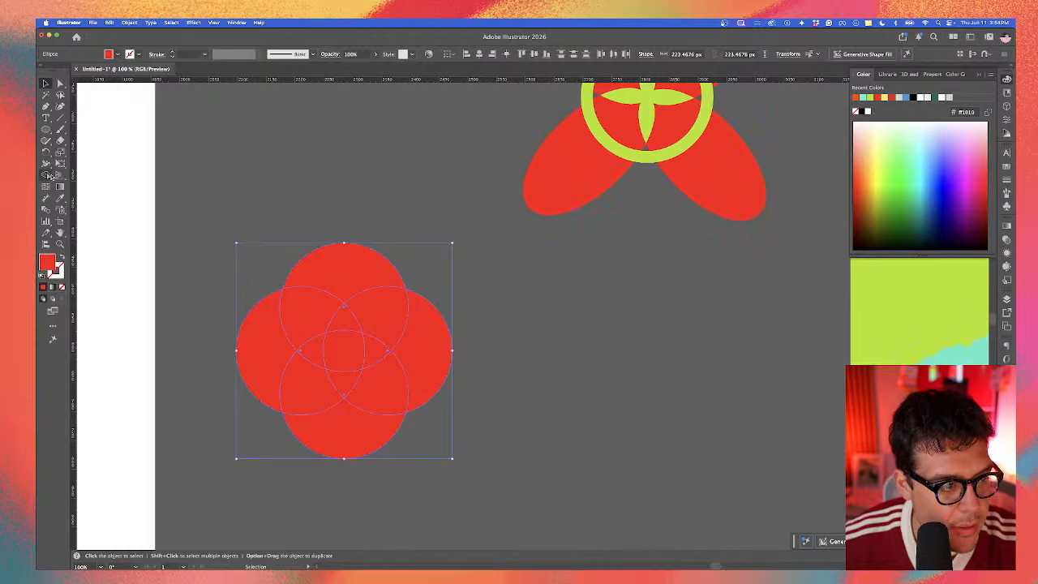
pyautogui.keyDown('alt'); pyautogui.click(251, 335); pyautogui.keyUp('alt')
pyautogui.keyDown('alt'); pyautogui.click(327, 273); pyautogui.keyUp('alt')
pyautogui.keyDown('alt'); pyautogui.click(433, 336); pyautogui.keyUp('alt')
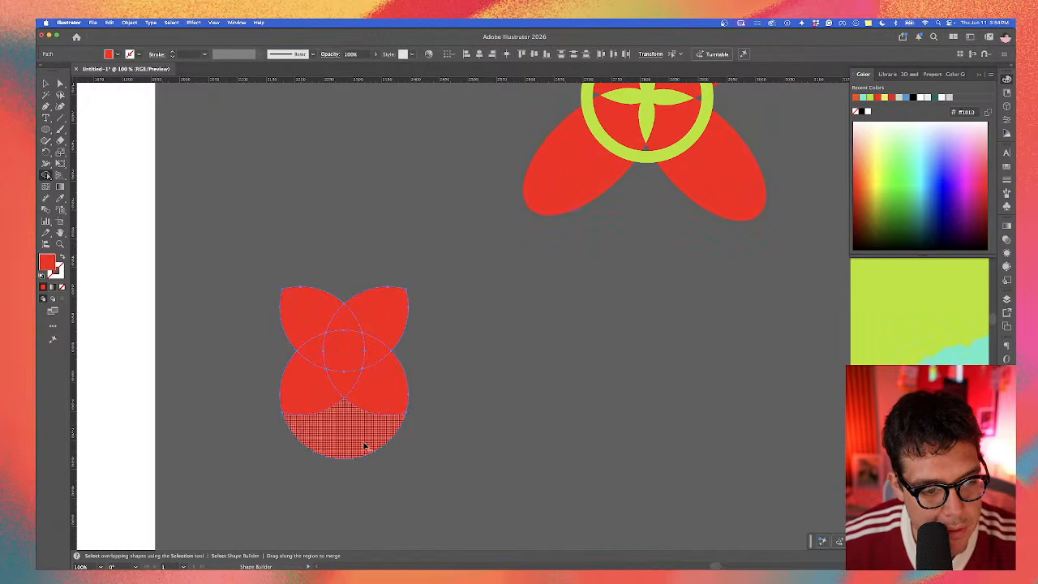
pyautogui.keyDown('alt'); pyautogui.click(364, 440); pyautogui.keyUp('alt')
# Step: Round off all outer and inner corners of the red four-petal flower together, giving it soft petal tips
pyautogui.scroll(1, 346, 357)
pyautogui.press('b')
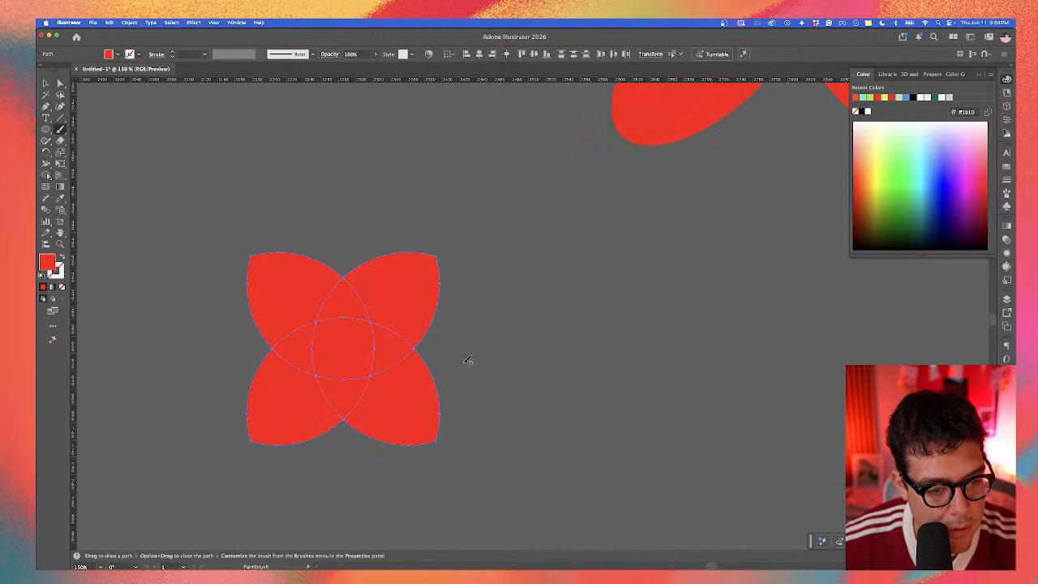
pyautogui.click(465, 362)
pyautogui.hotkey('shift', 'x')
pyautogui.press('v')
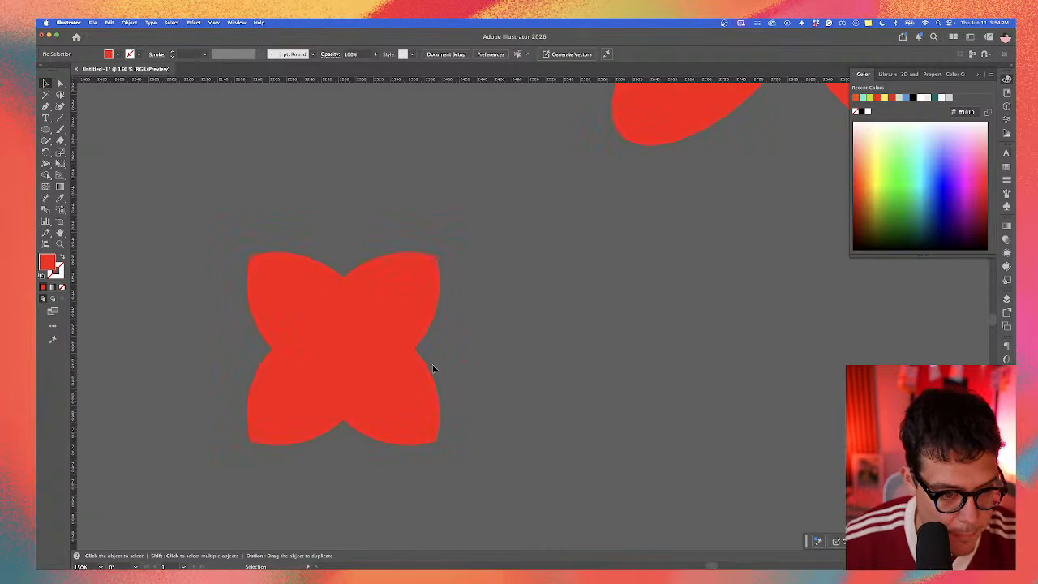
pyautogui.click(249, 435)
pyautogui.click(59, 83)
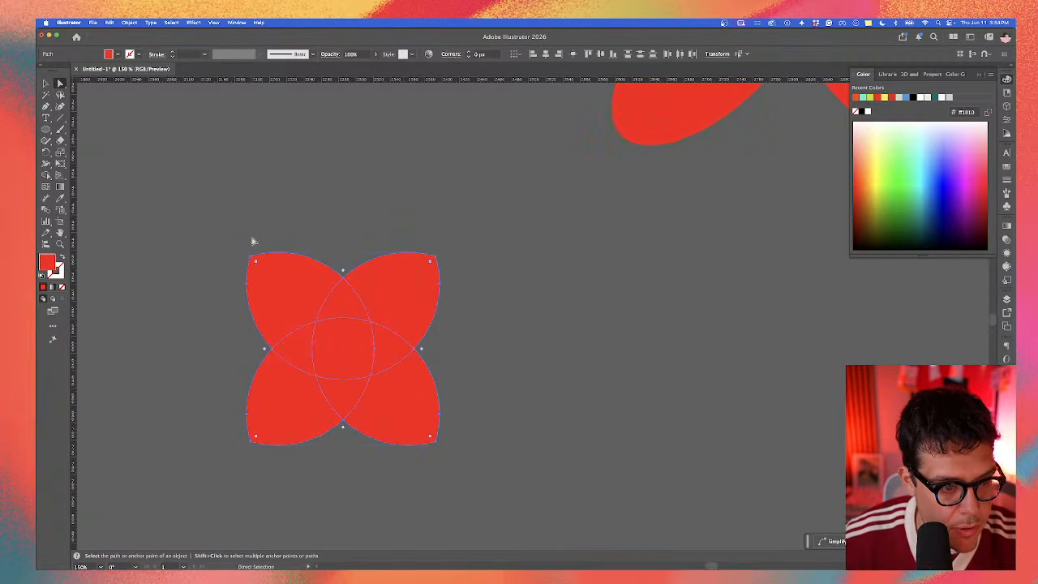
pyautogui.moveTo(256, 265); pyautogui.dragTo(277, 295)
pyautogui.scroll(-2, 292, 213)
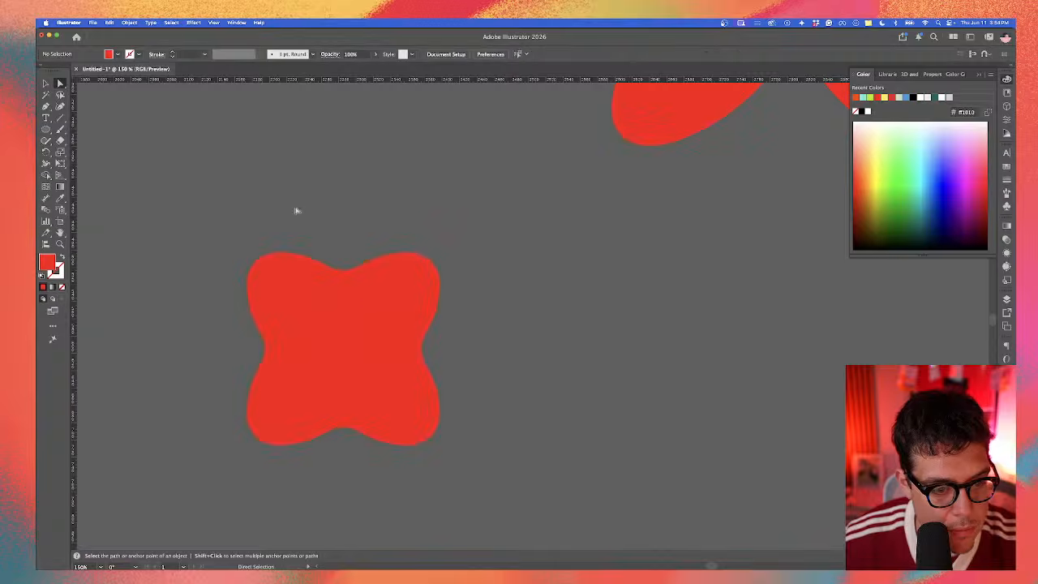
pyautogui.press('v')
pyautogui.click(332, 313)
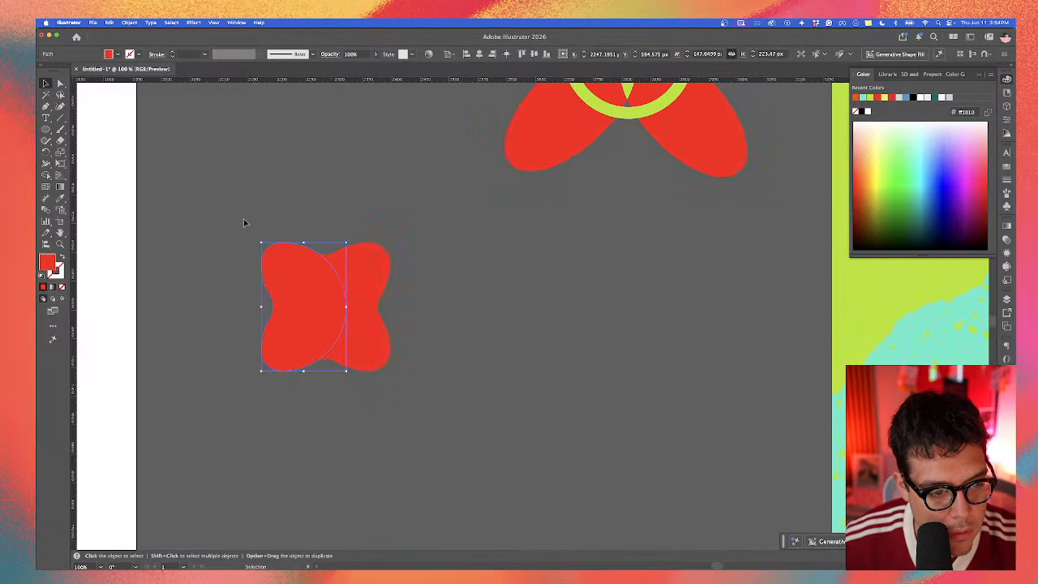
pyautogui.moveTo(245, 224); pyautogui.dragTo(441, 422)
pyautogui.scroll(2, 349, 347)
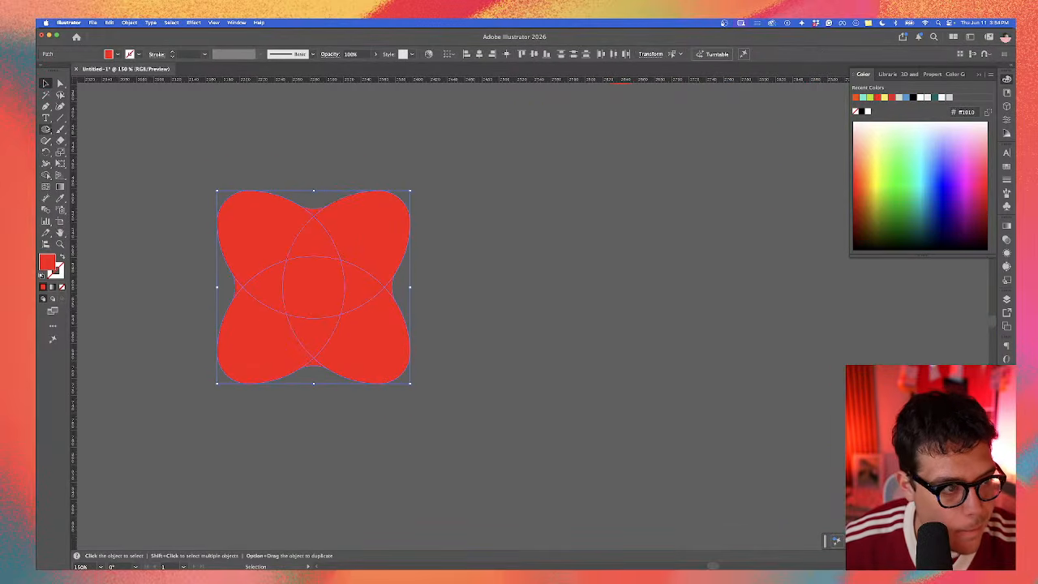
pyautogui.press('l')
pyautogui.click(315, 280)
pyautogui.click(353, 268)
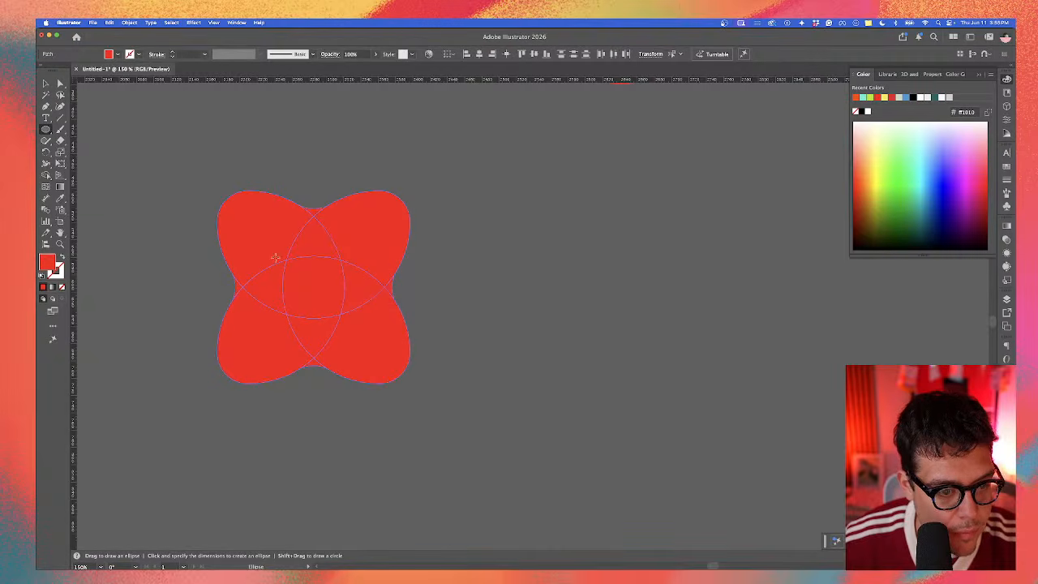
pyautogui.hotkey('shift', 'm')
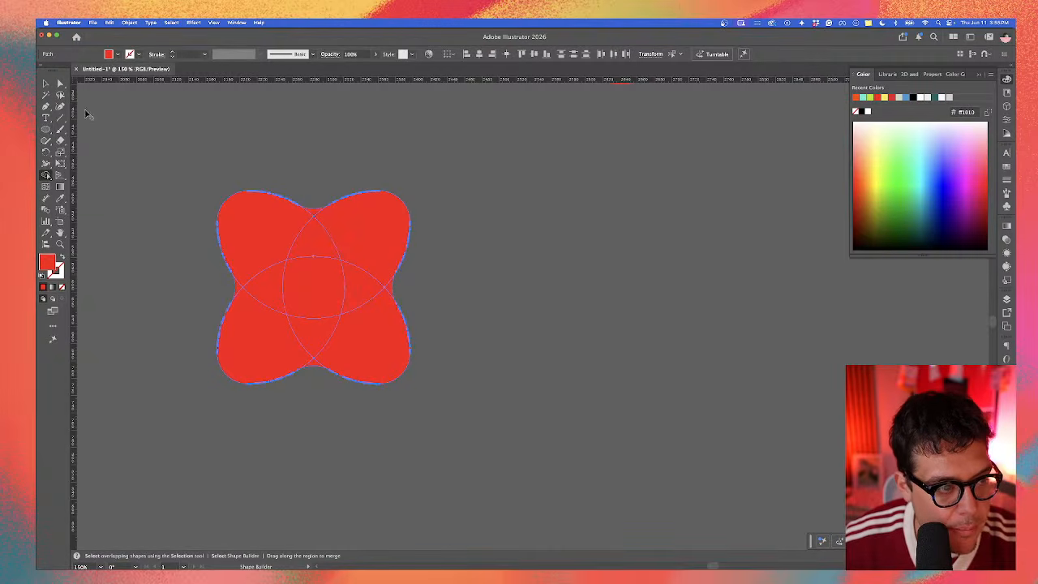
# Step: Delete the squarish overlap piece at the centre of the red flower, leaving an opening there
pyautogui.click(46, 83)
pyautogui.click(254, 152)
pyautogui.click(339, 297)
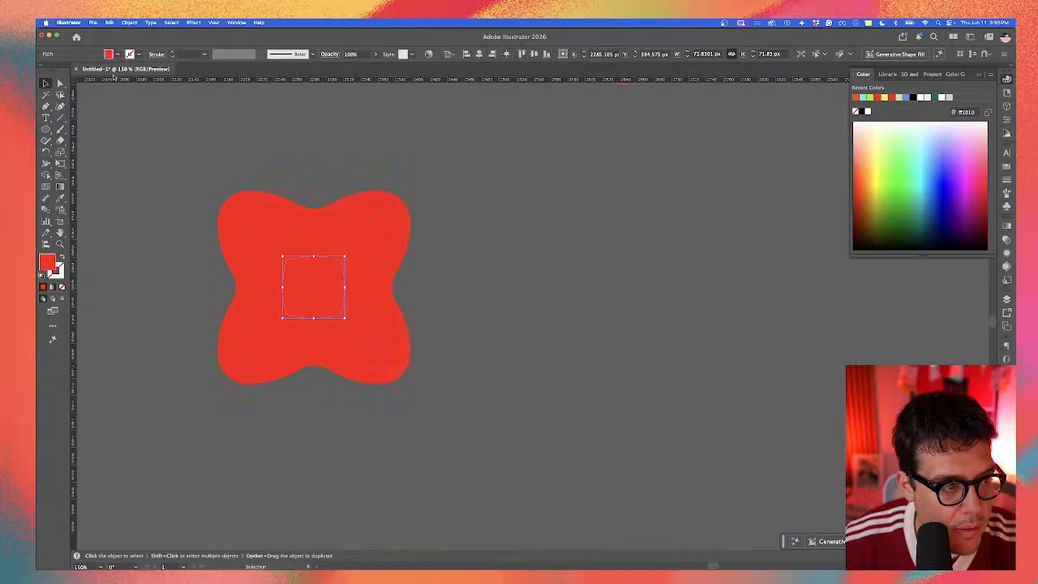
pyautogui.click(60, 83)
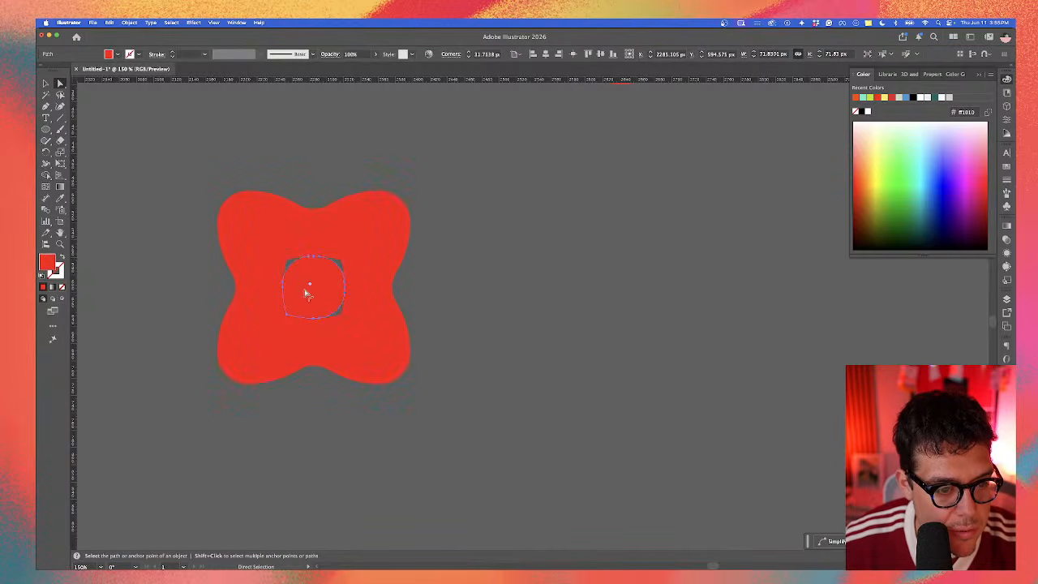
pyautogui.press('v')
pyautogui.press('super+equal')
pyautogui.click(539, 298)
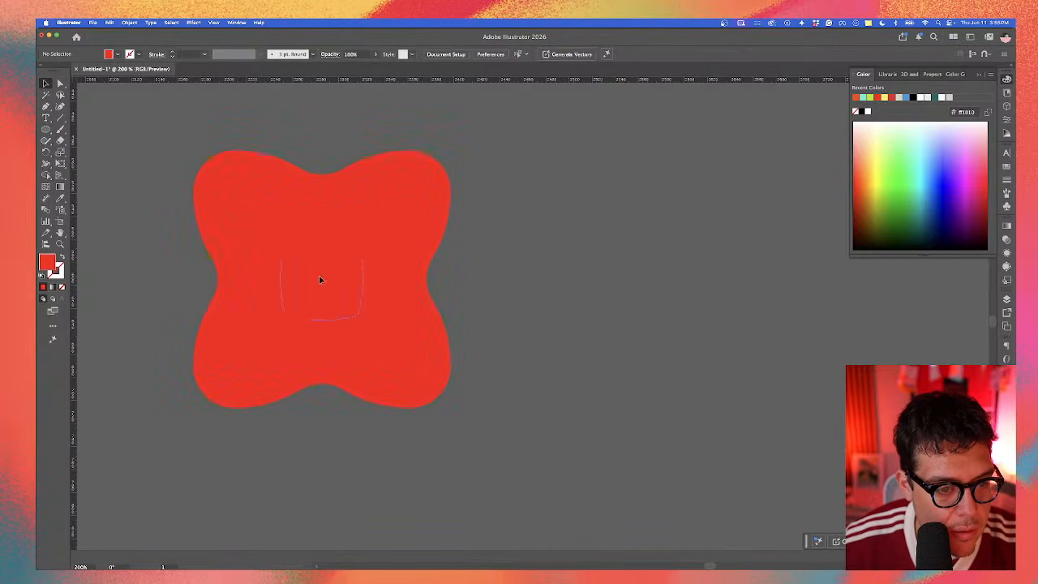
pyautogui.press('super+z')
pyautogui.press('BackSpace')
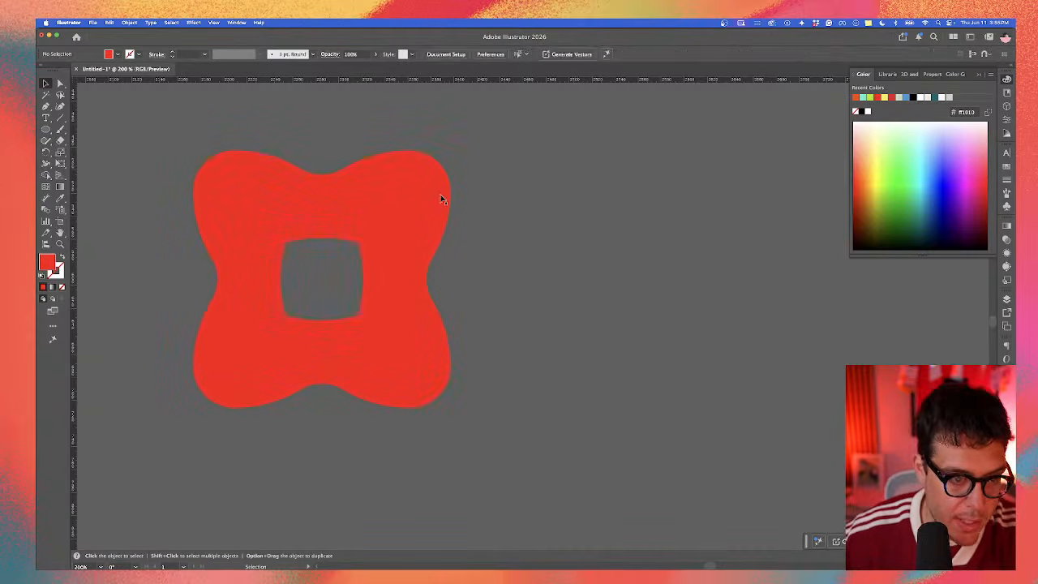
# Step: Recolour all pieces of the red four-petal flower with a pale peach sampled from the player's jersey
pyautogui.click(441, 199)
pyautogui.scroll(-2, 489, 175)
pyautogui.moveTo(489, 171); pyautogui.dragTo(220, 379)
pyautogui.scroll(-6, 229, 370)
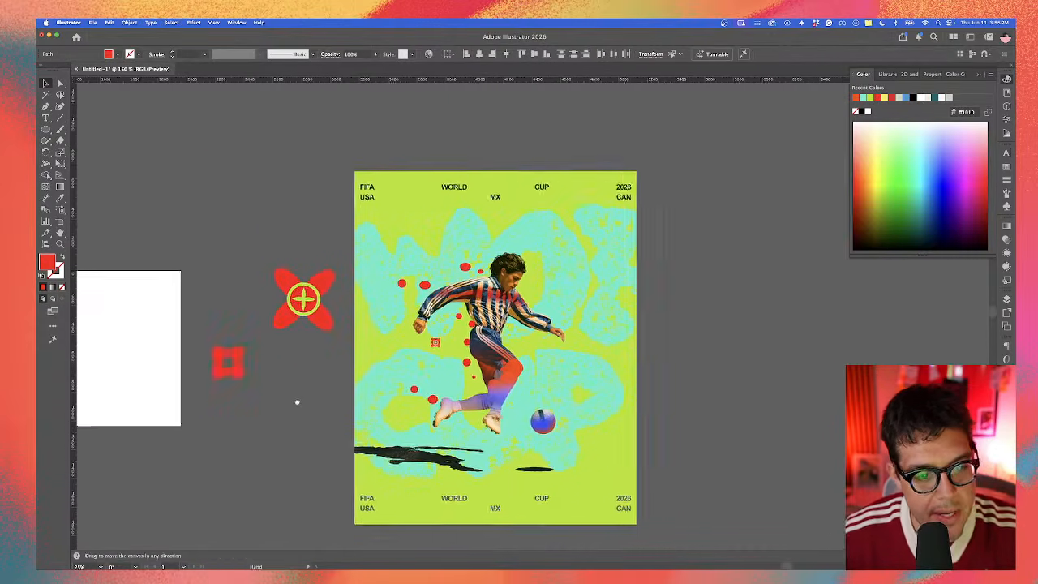
pyautogui.press('super+equal')
pyautogui.press('i')
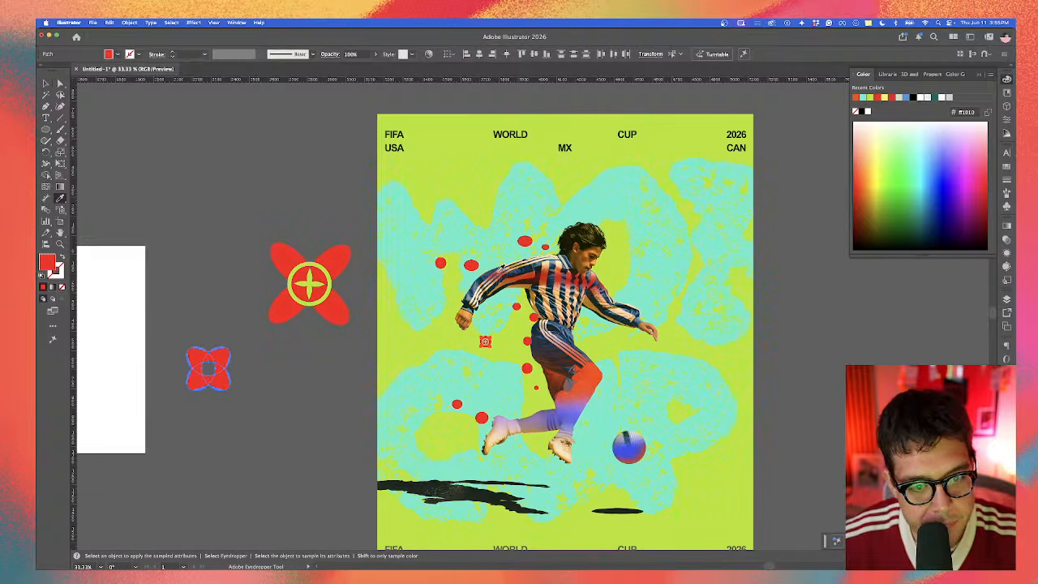
pyautogui.click(538, 269)
pyautogui.press('v')
pyautogui.click(206, 348)
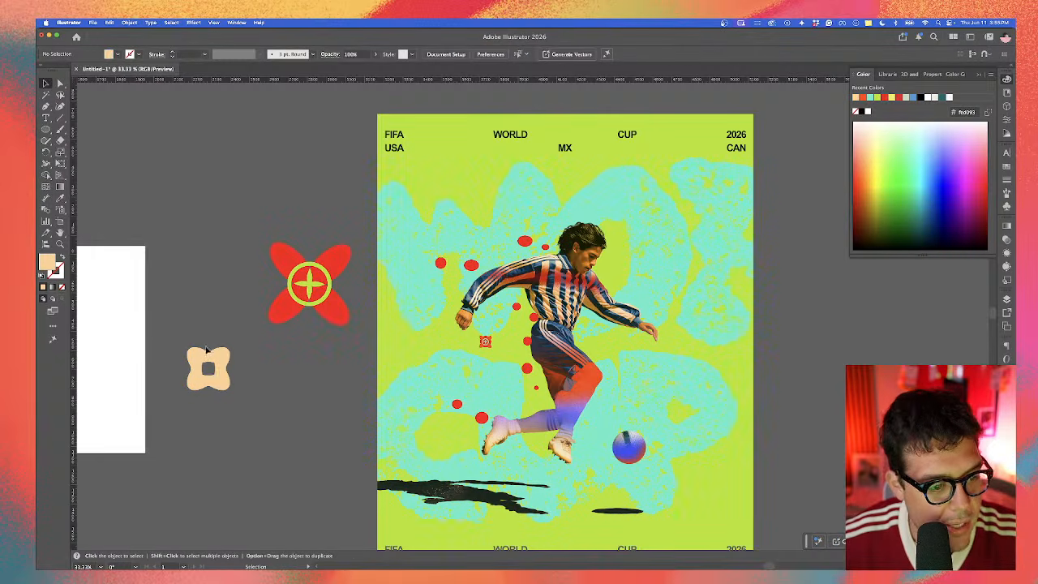
# Step: Place the peach flower over the red dot beside the player's thigh, shrink it to about 68 px wide, and delete that dot
pyautogui.moveTo(208, 369); pyautogui.dragTo(537, 386)
pyautogui.scroll(3, 537, 380)
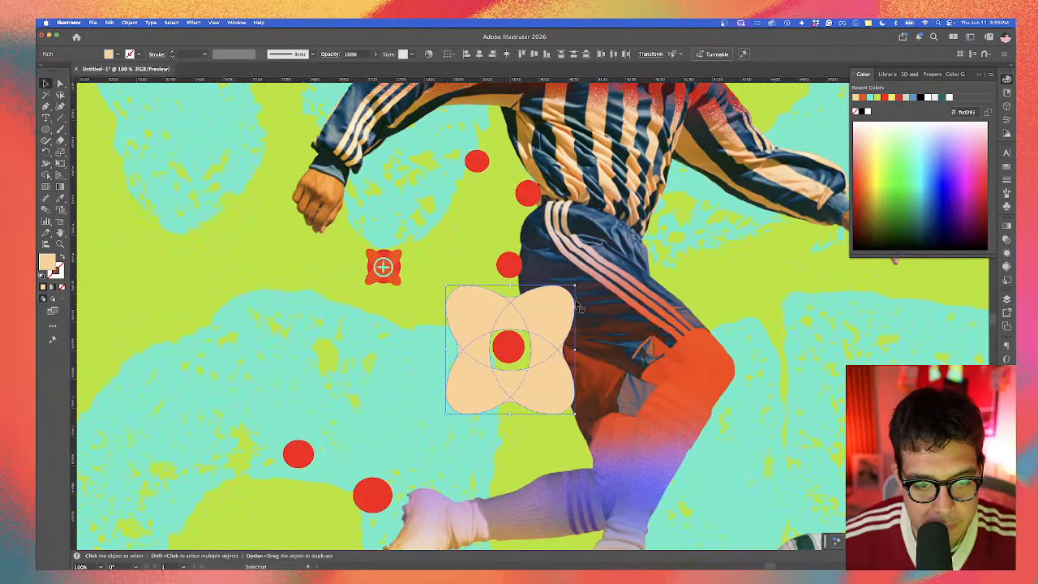
pyautogui.moveTo(574, 286); pyautogui.dragTo(517, 347)
pyautogui.scroll(1, 518, 340)
pyautogui.click(504, 351)
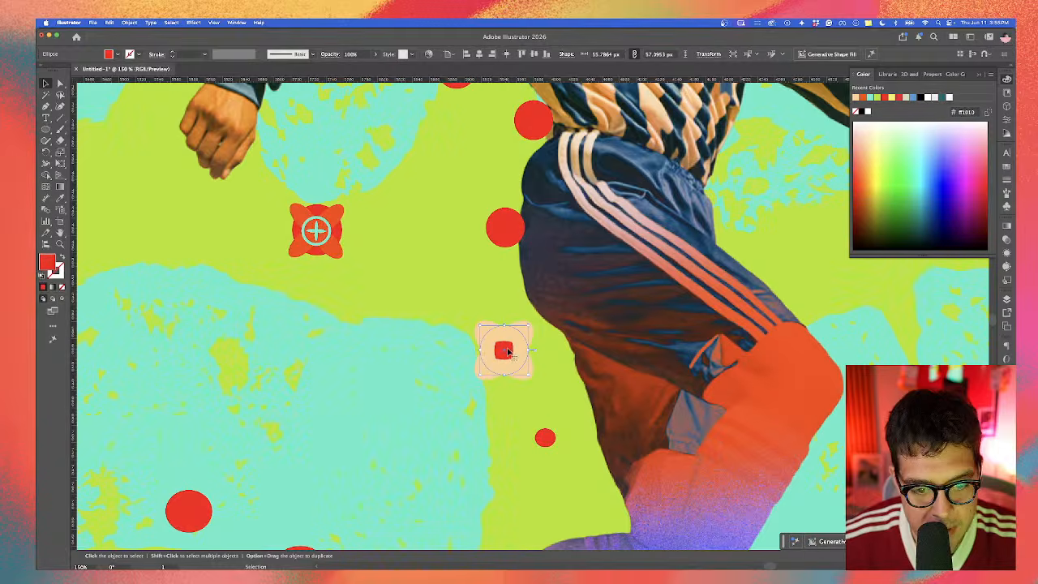
pyautogui.press('Delete')
# Step: Select all the pieces of the small peach flower and group them
pyautogui.click(494, 363)
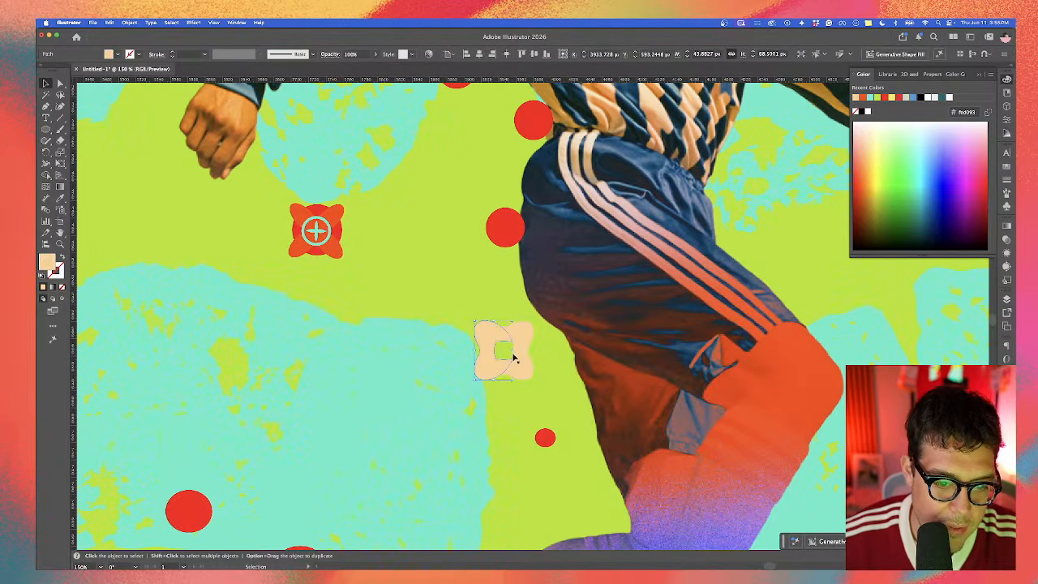
pyautogui.keyDown('shift'); pyautogui.click(518, 352); pyautogui.keyUp('shift')
pyautogui.scroll(3, 501, 339)
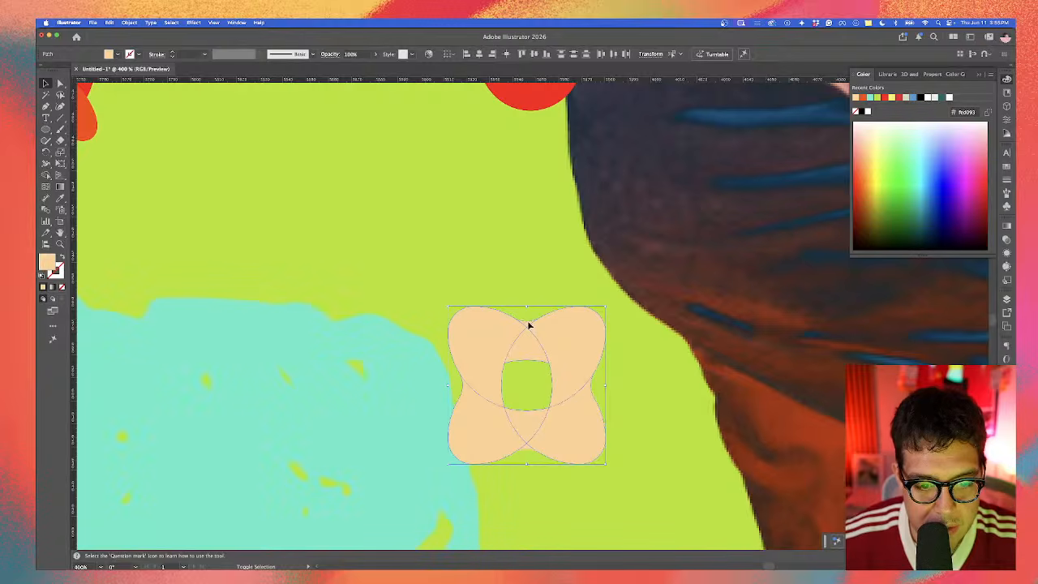
pyautogui.scroll(-1, 529, 445)
pyautogui.click(539, 443)
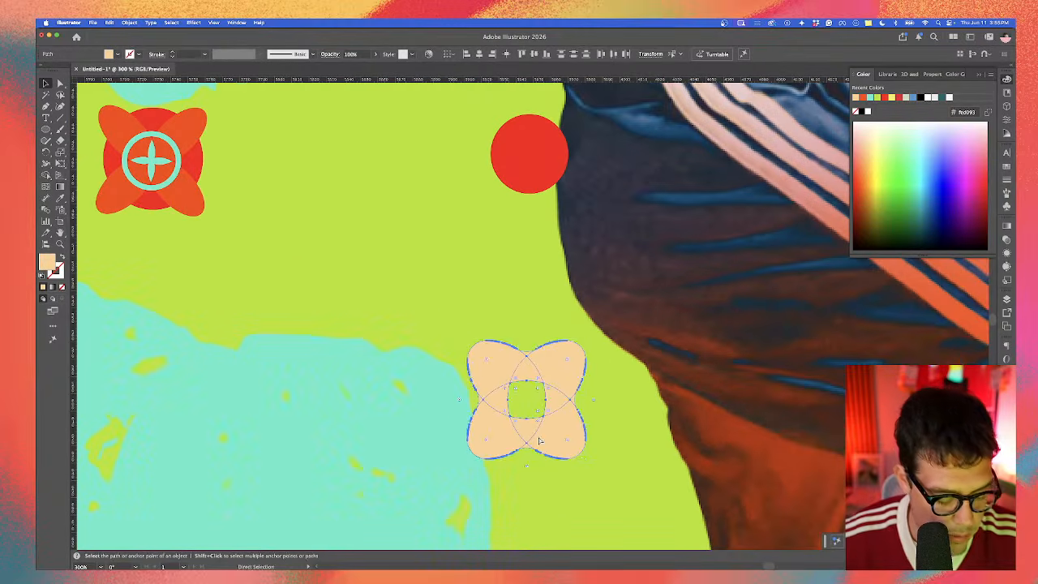
# Step: Draw a circle about 30.6 px wide centred on the peach flower and fill it with the poster's lime green
pyautogui.click(46, 128)
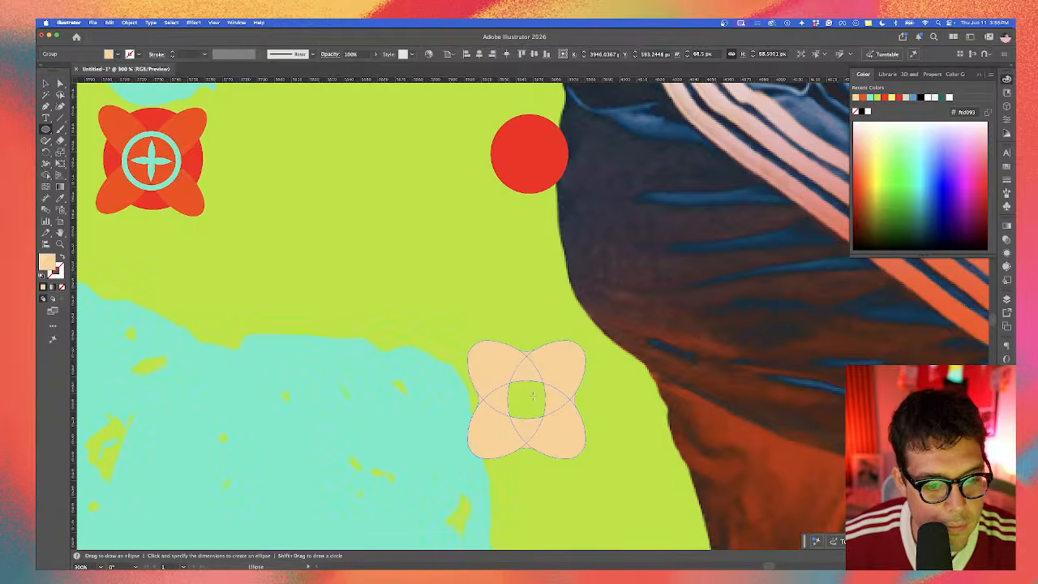
pyautogui.moveTo(527, 401); pyautogui.dragTo(555, 418)
pyautogui.click(59, 199)
pyautogui.click(216, 274)
pyautogui.press('v')
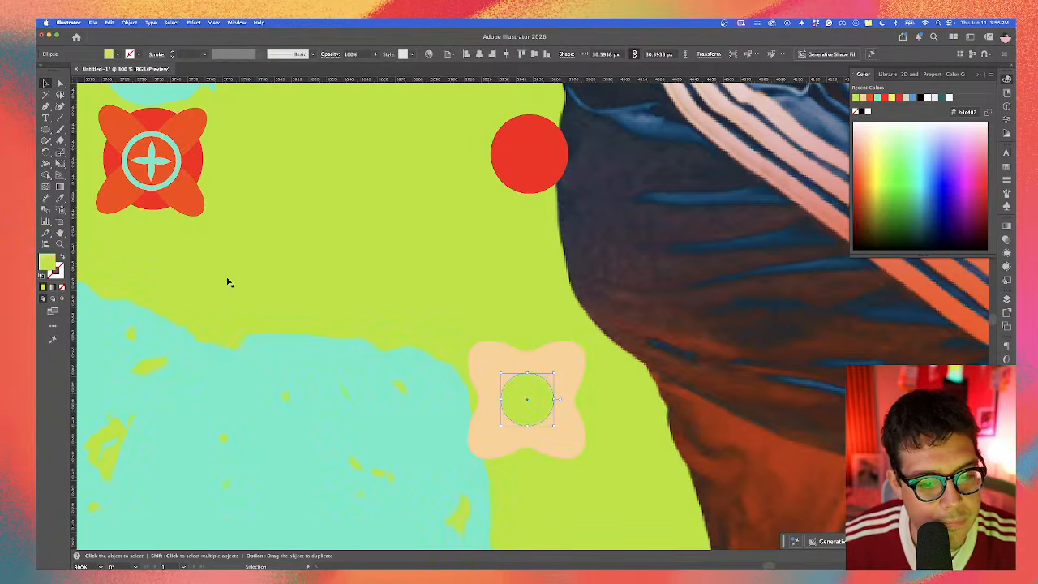
# Step: Recolour the flower's centre circle with a dark blue sampled from the player's shorts
pyautogui.click(475, 306)
pyautogui.click(528, 397)
pyautogui.press('super+z')
pyautogui.press('super+z')
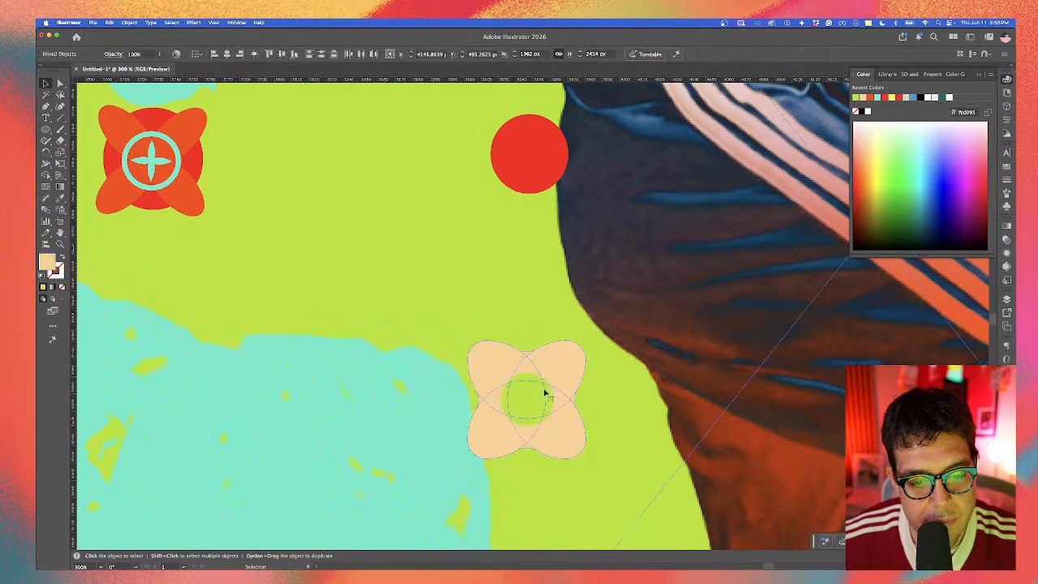
pyautogui.press('super+shift+z')
pyautogui.press('i')
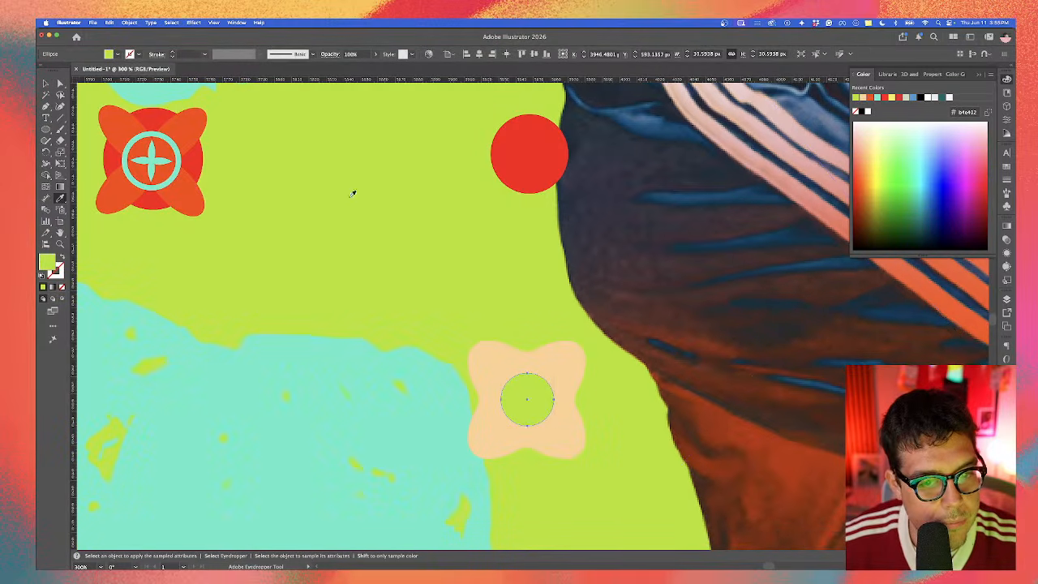
pyautogui.click(714, 193)
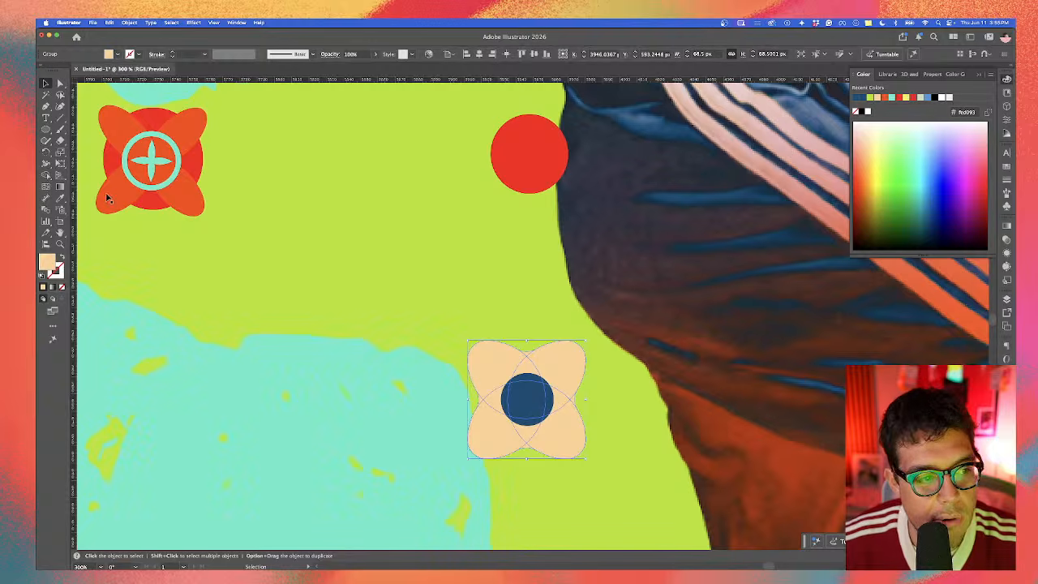
# Step: Recolour the peach petals with the aqua sampled from the poster's background lettering
pyautogui.click(60, 198)
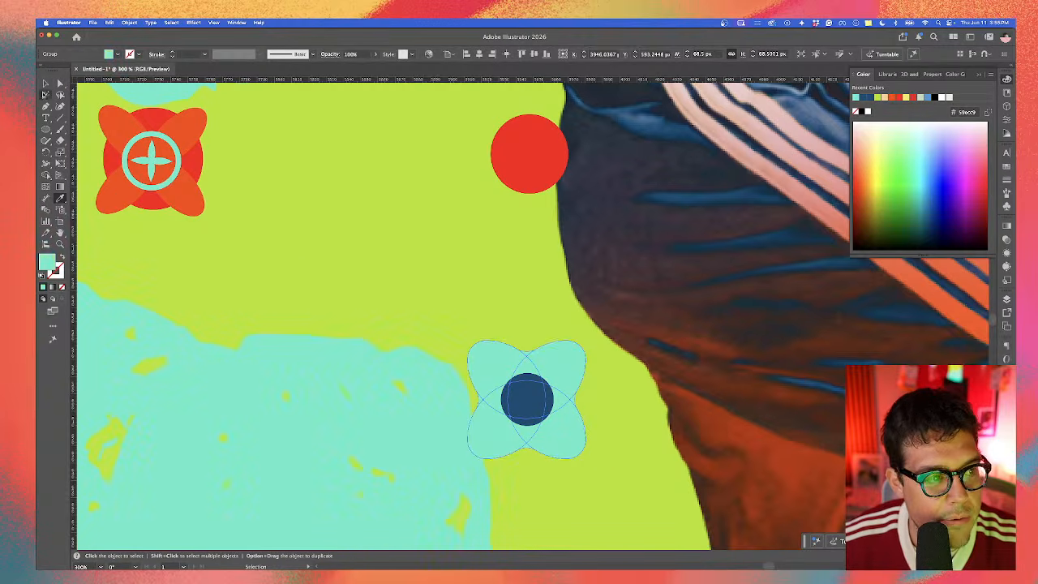
pyautogui.click(45, 83)
pyautogui.click(301, 268)
# Step: Try moving the aqua flower and its dark blue centre down towards the small red dot
pyautogui.click(523, 404)
pyautogui.keyDown('shift'); pyautogui.click(541, 376); pyautogui.keyUp('shift')
pyautogui.scroll(-3, 541, 375)
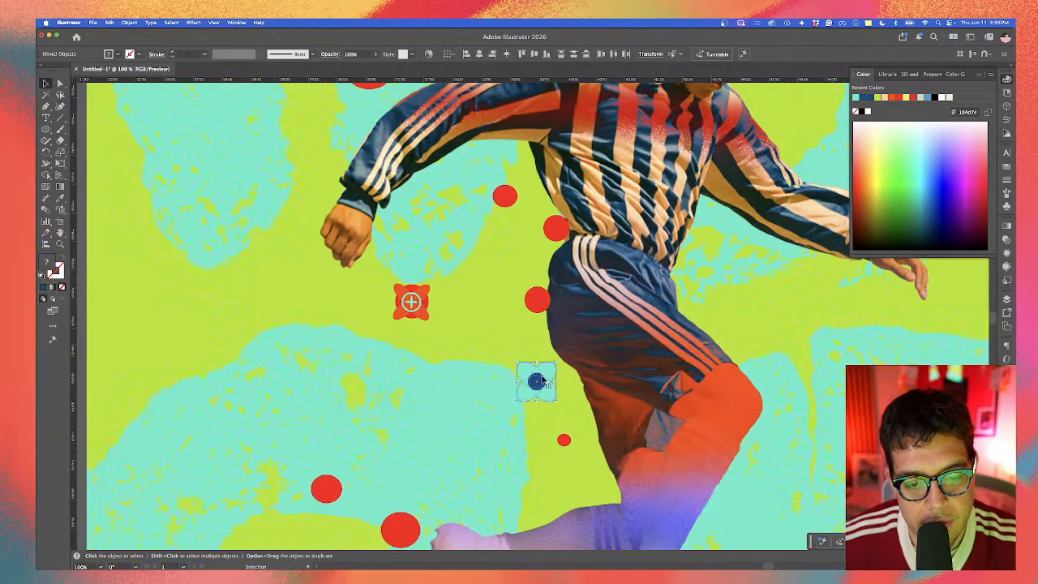
pyautogui.moveTo(541, 376); pyautogui.dragTo(570, 412)
pyautogui.press('super+z')
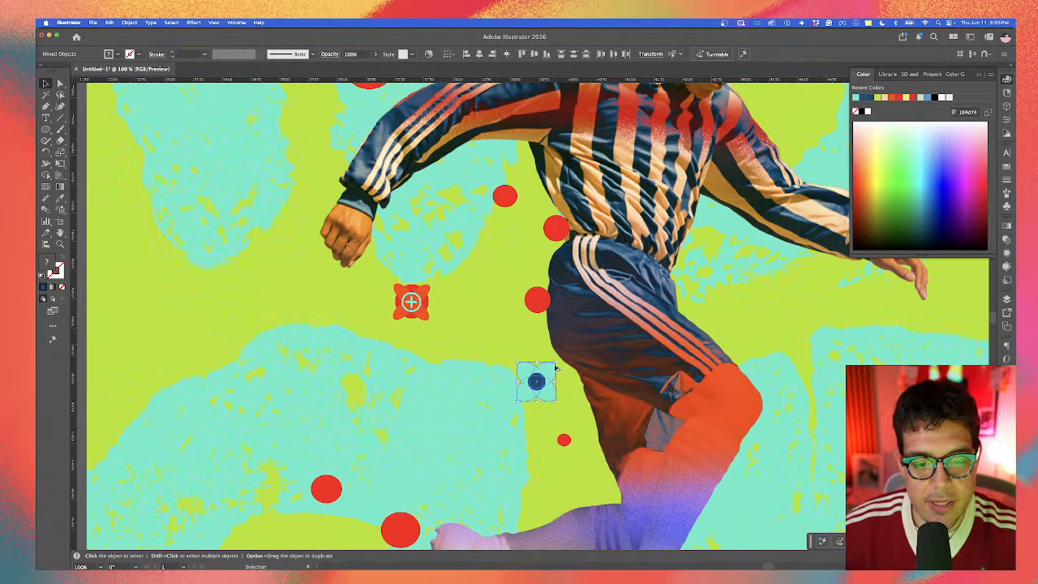
# Step: Delete the red dot behind the orange flower near the player's hand and enlarge the flower to about 119 px wide
pyautogui.click(409, 308)
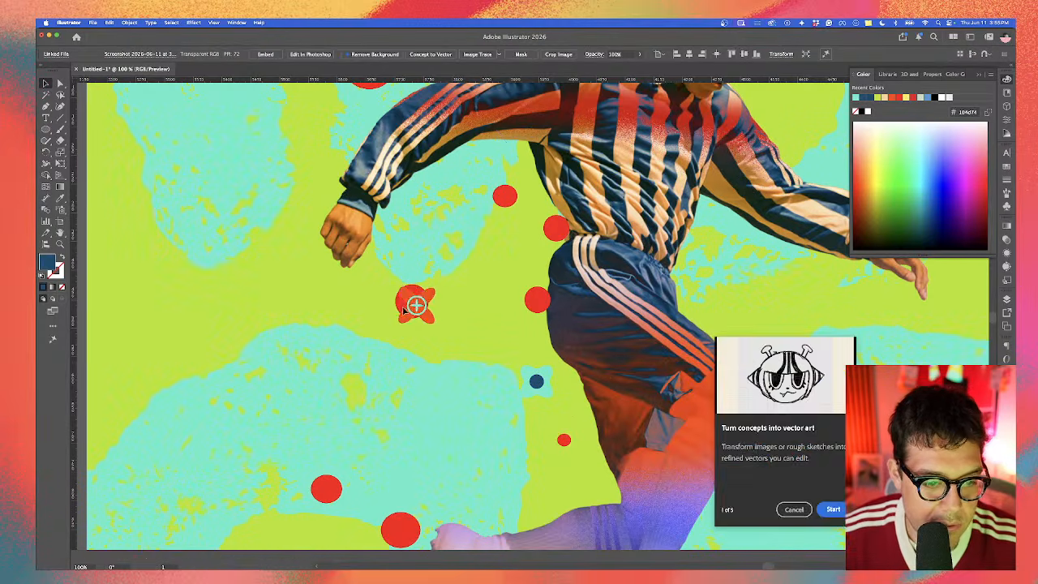
pyautogui.click(405, 308)
pyautogui.scroll(2, 405, 306)
pyautogui.scroll(1, 414, 301)
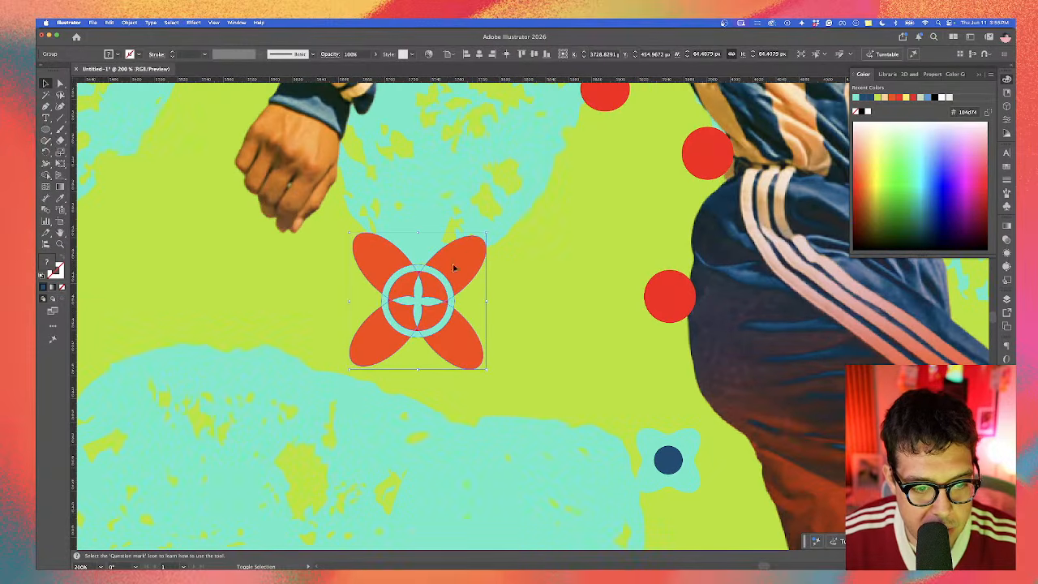
pyautogui.click(422, 315)
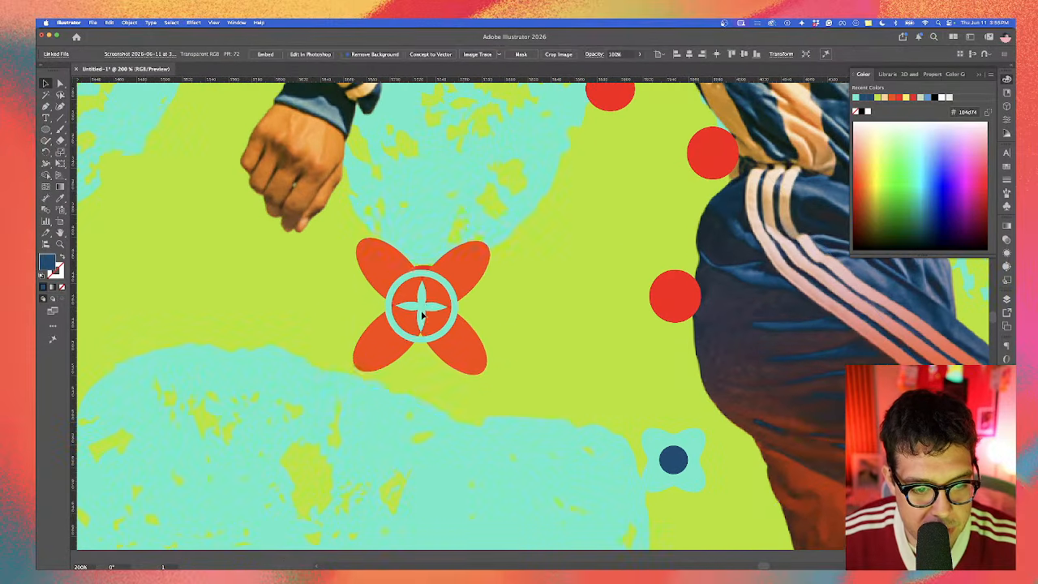
pyautogui.doubleClick(420, 311)
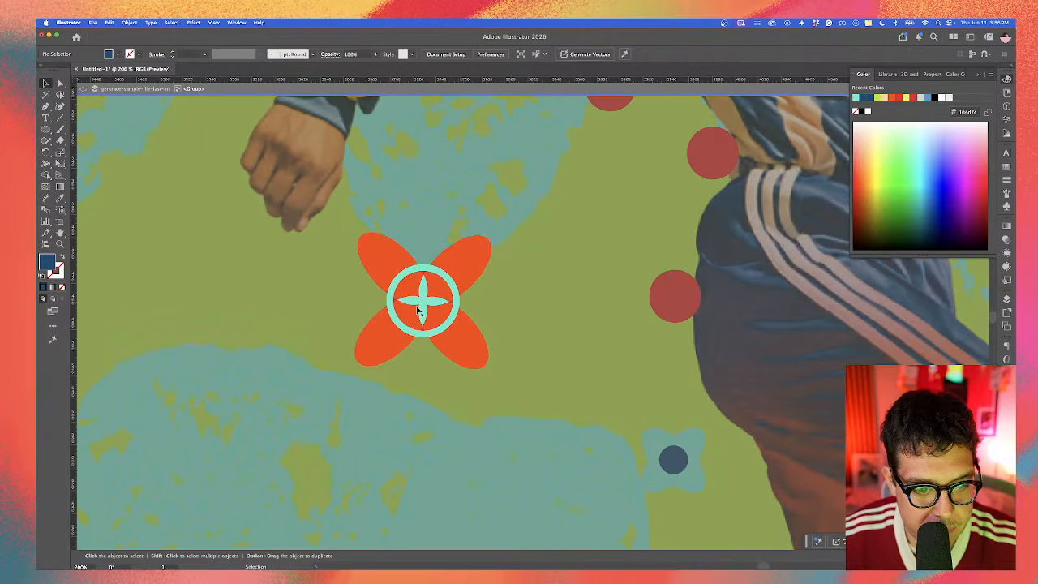
pyautogui.click(444, 270)
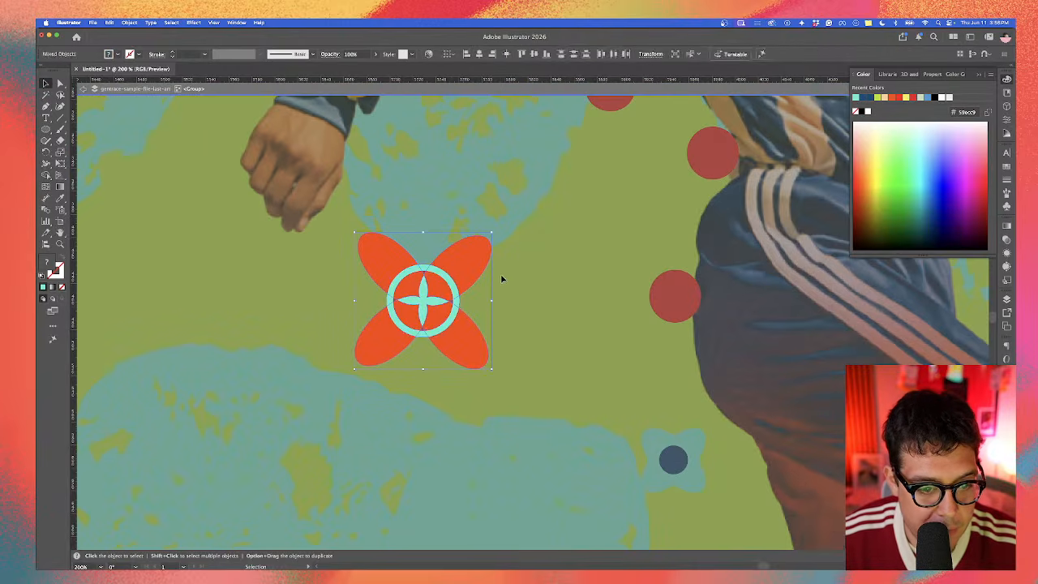
pyautogui.moveTo(488, 297); pyautogui.dragTo(592, 409)
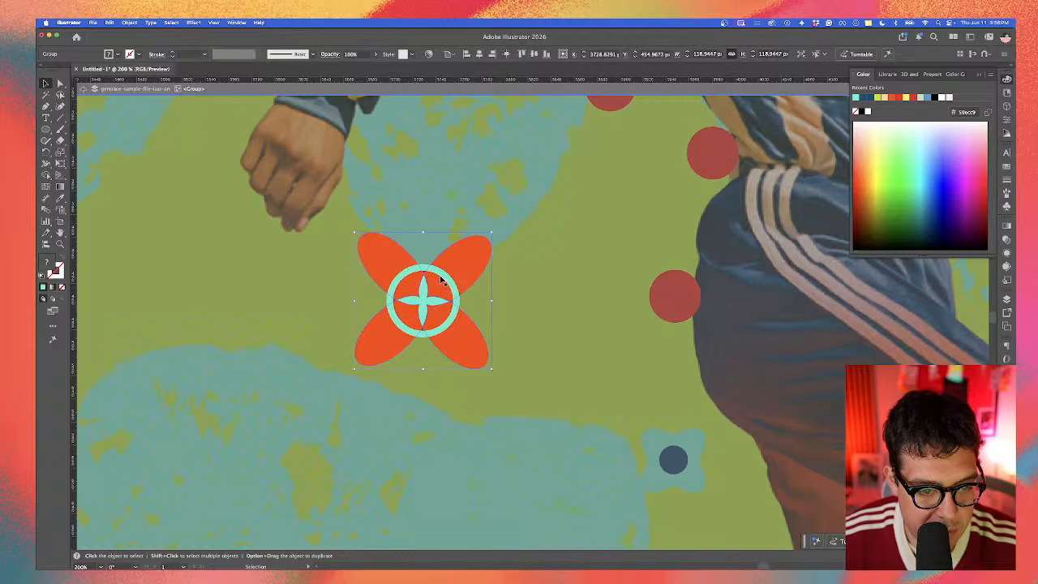
pyautogui.click(443, 280)
pyautogui.moveTo(427, 262); pyautogui.dragTo(434, 242)
pyautogui.press('super+z')
pyautogui.click(584, 309)
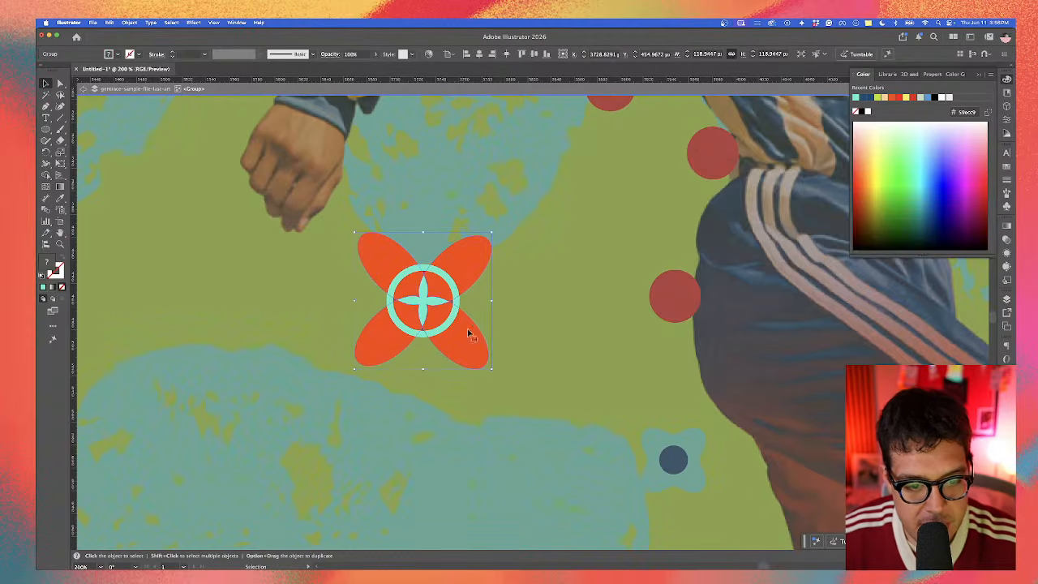
# Step: Leave the group and delete the orange flower near the player's hand
pyautogui.press('Escape')
pyautogui.click(460, 325)
pyautogui.press('Delete')
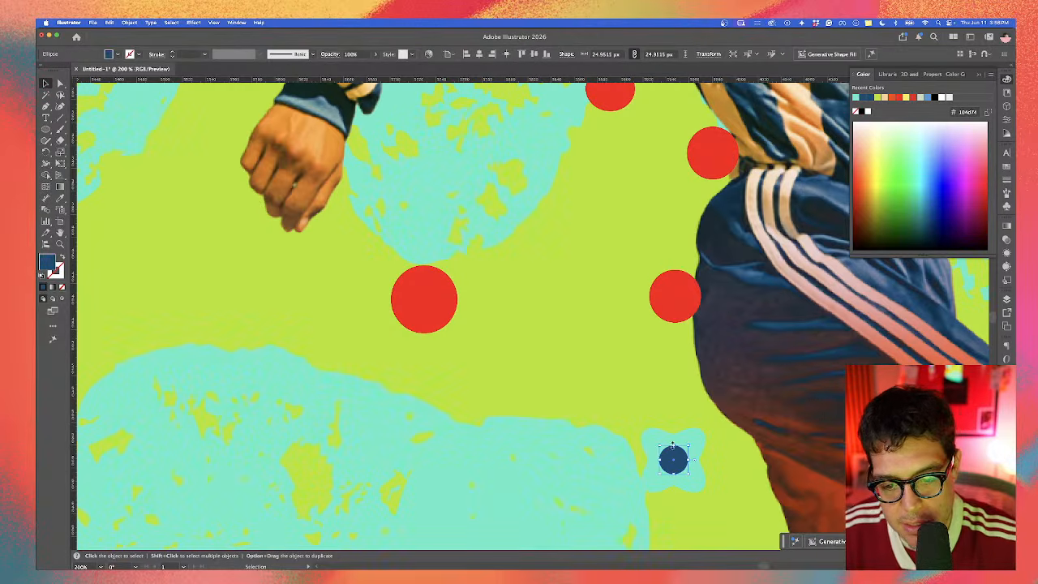
# Step: Copy the aqua flower with its dark blue centre onto the red dot below the player's hand and enlarge it to about 76 px wide
pyautogui.click(663, 447)
pyautogui.moveTo(663, 447); pyautogui.dragTo(425, 300)
pyautogui.moveTo(457, 267); pyautogui.dragTo(469, 257)
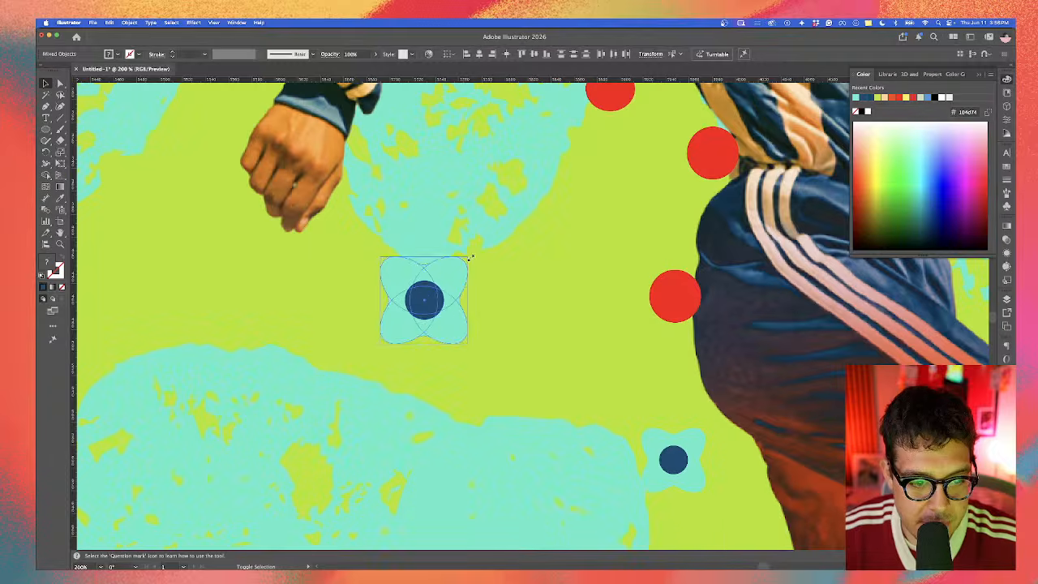
pyautogui.click(396, 275)
pyautogui.scroll(2, 397, 276)
pyautogui.click(458, 299)
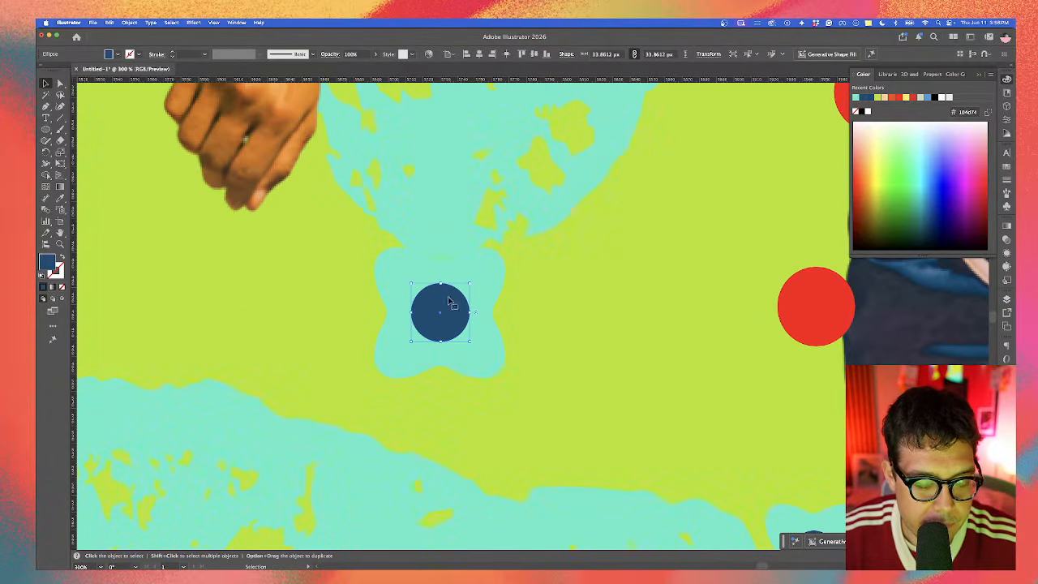
pyautogui.scroll(-2, 445, 316)
pyautogui.keyDown('shift'); pyautogui.click(467, 296); pyautogui.keyUp('shift')
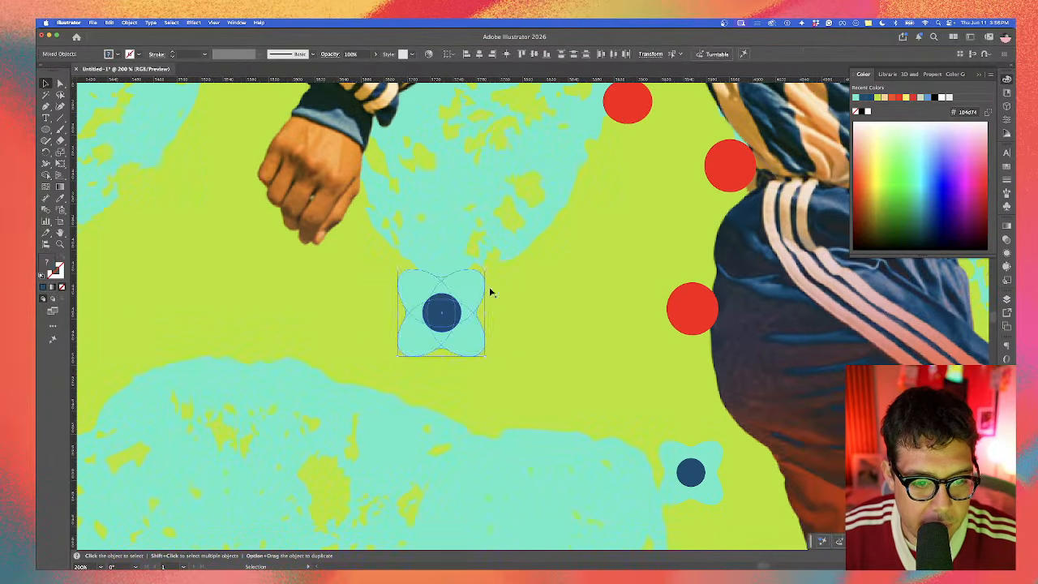
# Step: Recolour the copied flower's petals with the blue 2e648b sampled from the player's shorts
pyautogui.click(489, 292)
pyautogui.click(461, 297)
pyautogui.click(68, 196)
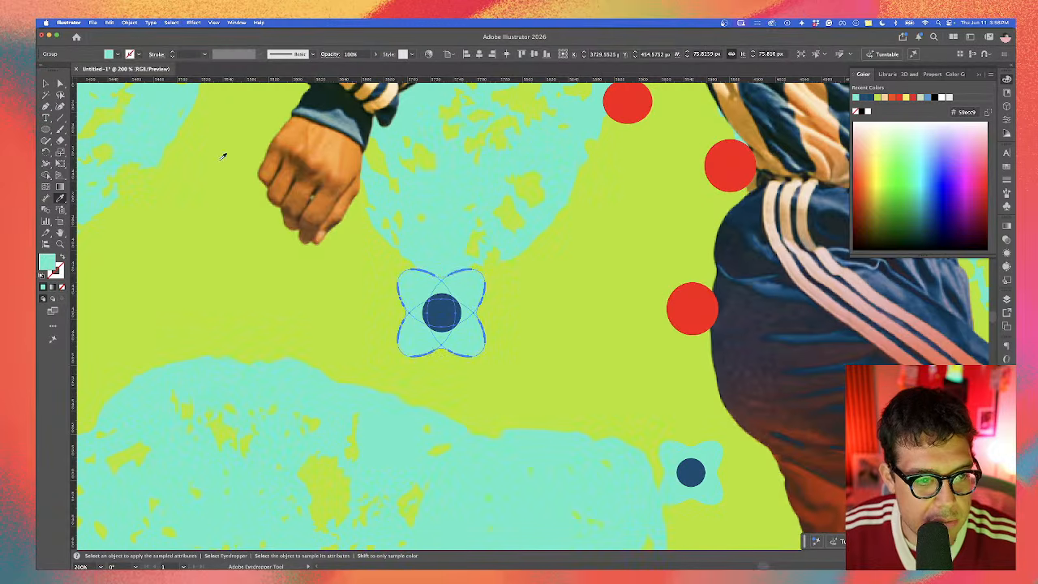
pyautogui.press('v')
pyautogui.click(60, 200)
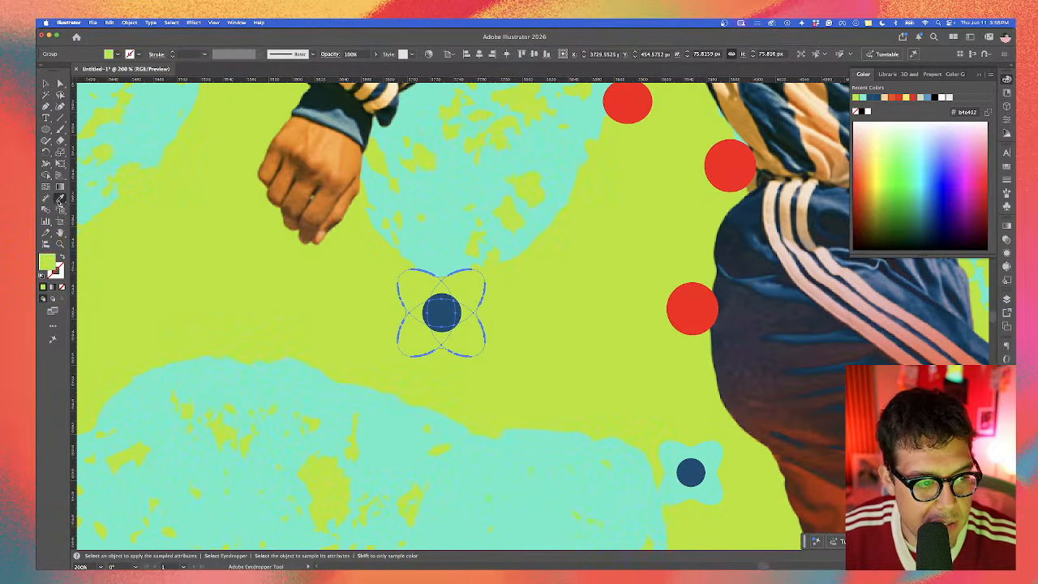
pyautogui.click(712, 310)
pyautogui.click(770, 282)
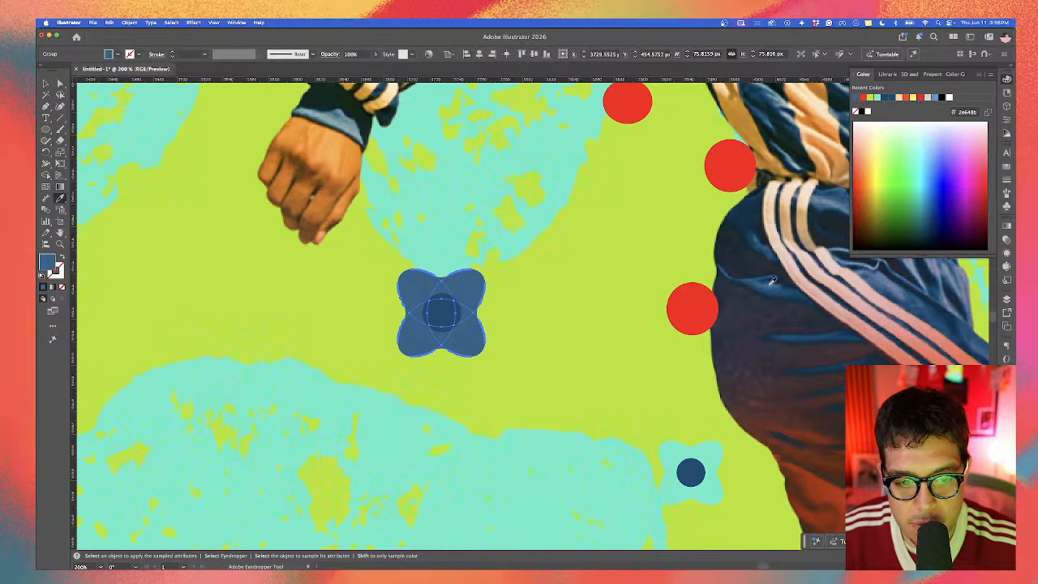
# Step: Recolour the blue flower's centre circle with the red sampled from the dot beside the shorts
pyautogui.press('v')
pyautogui.click(438, 318)
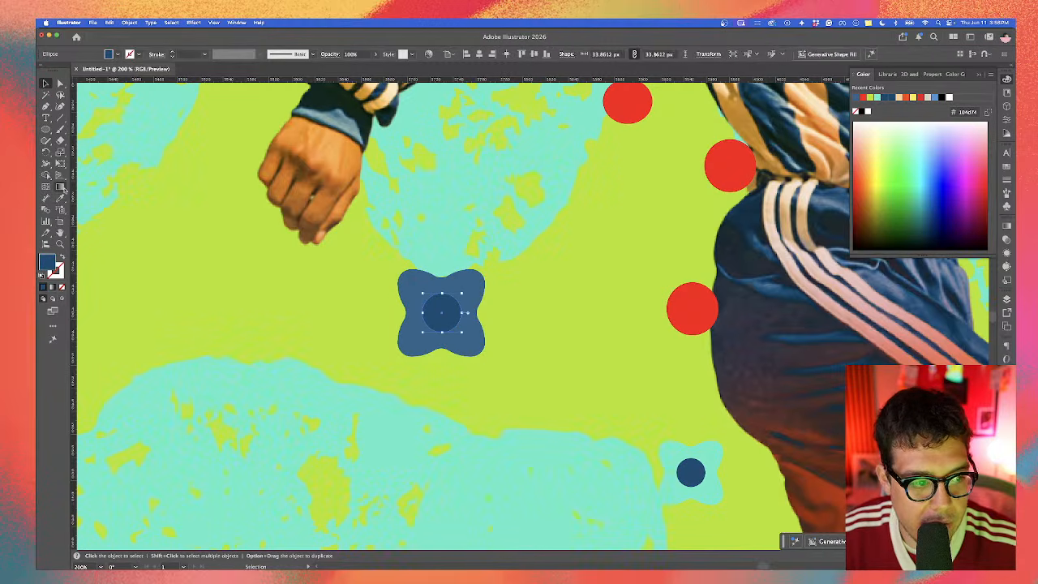
pyautogui.click(60, 198)
pyautogui.click(716, 308)
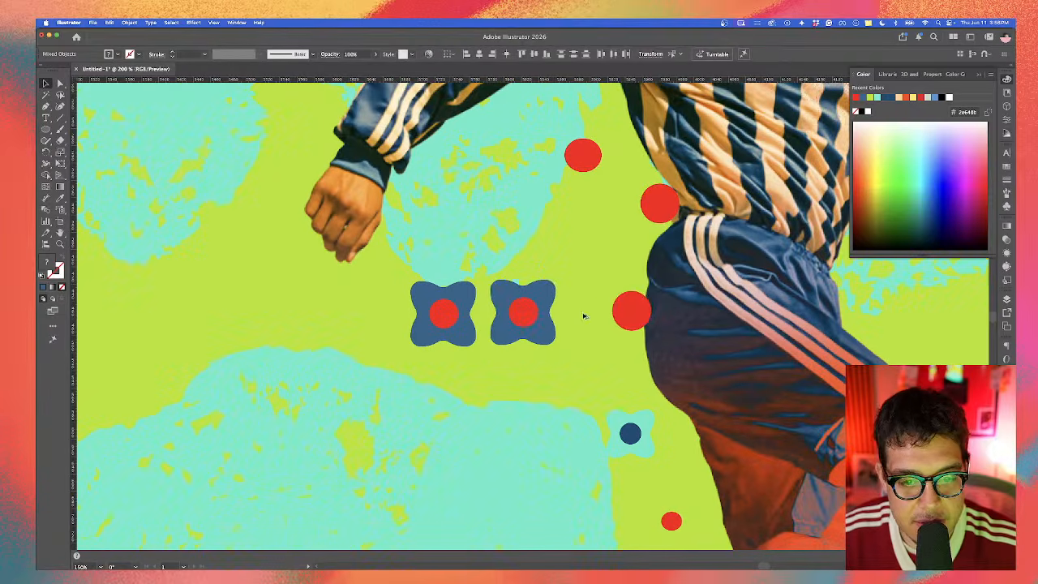
# Step: Place copies of the blue flower with the red centre over the red dots beside the waist, arm and shoulder, scaling them towards each dot's size
pyautogui.moveTo(544, 312); pyautogui.dragTo(598, 155)
pyautogui.moveTo(567, 197); pyautogui.dragTo(261, 255)
pyautogui.scroll(-1, 481, 417)
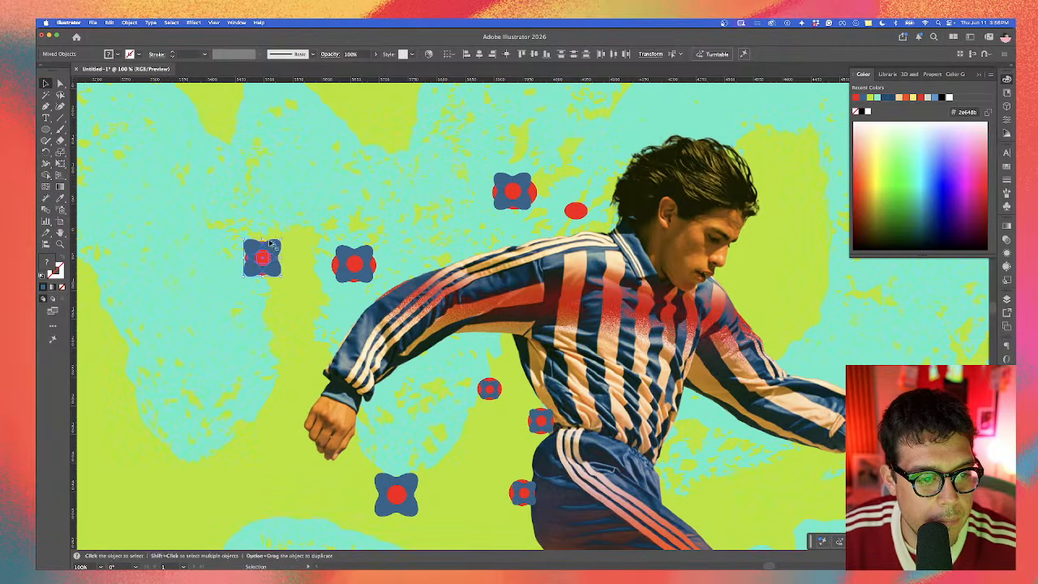
pyautogui.click(370, 249)
pyautogui.press('super+minus')
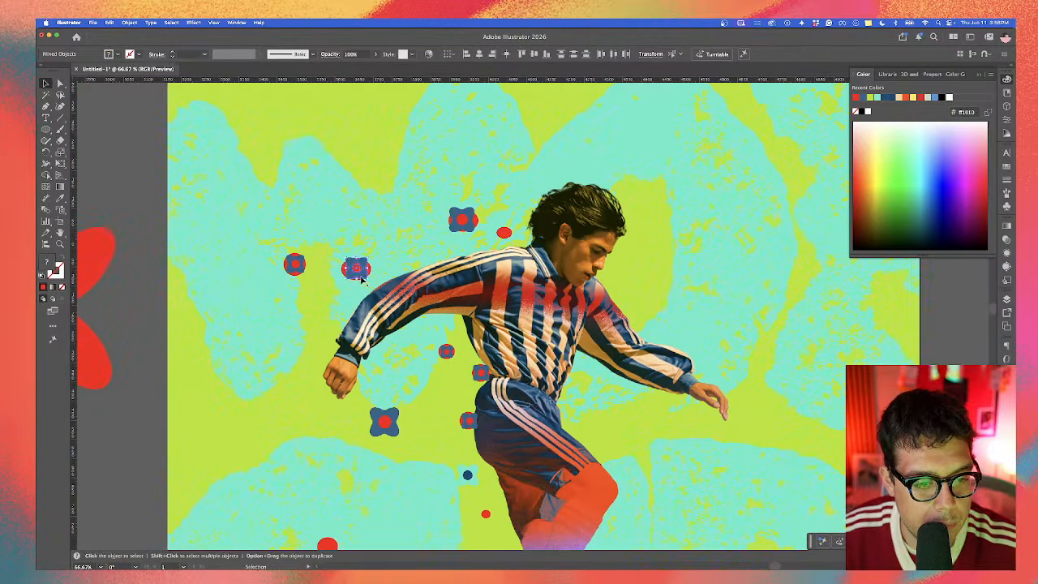
# Step: Group the petals and centre of the flower above the player's shoulder and delete the red dot behind it
pyautogui.click(466, 225)
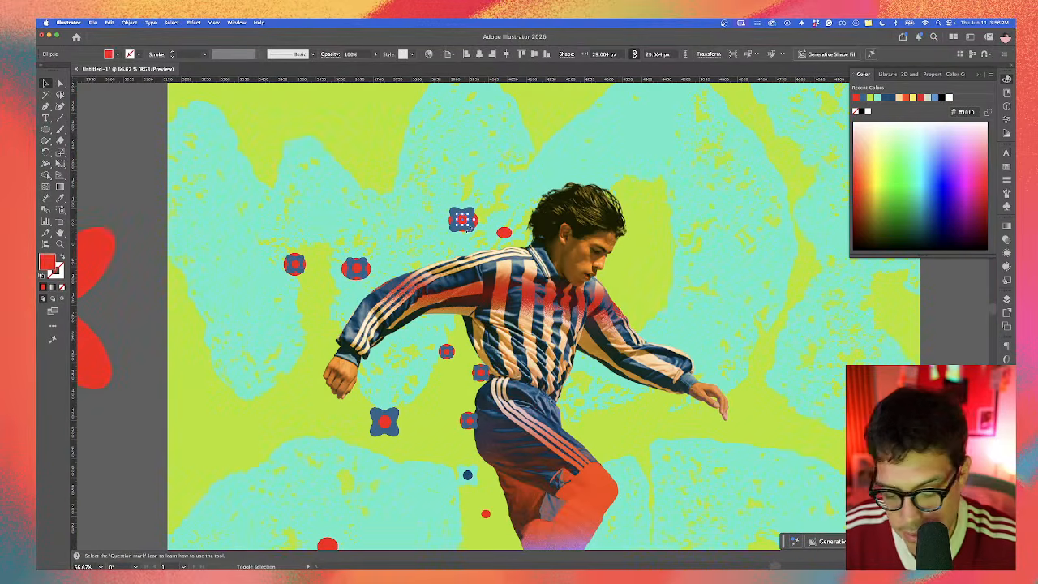
pyautogui.press('super+equal')
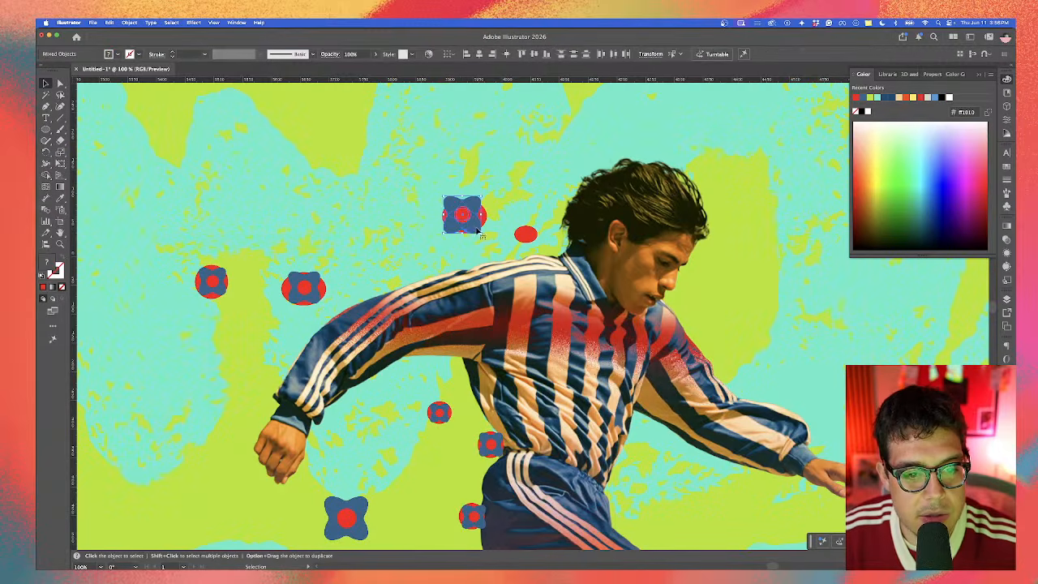
pyautogui.press('super+equal')
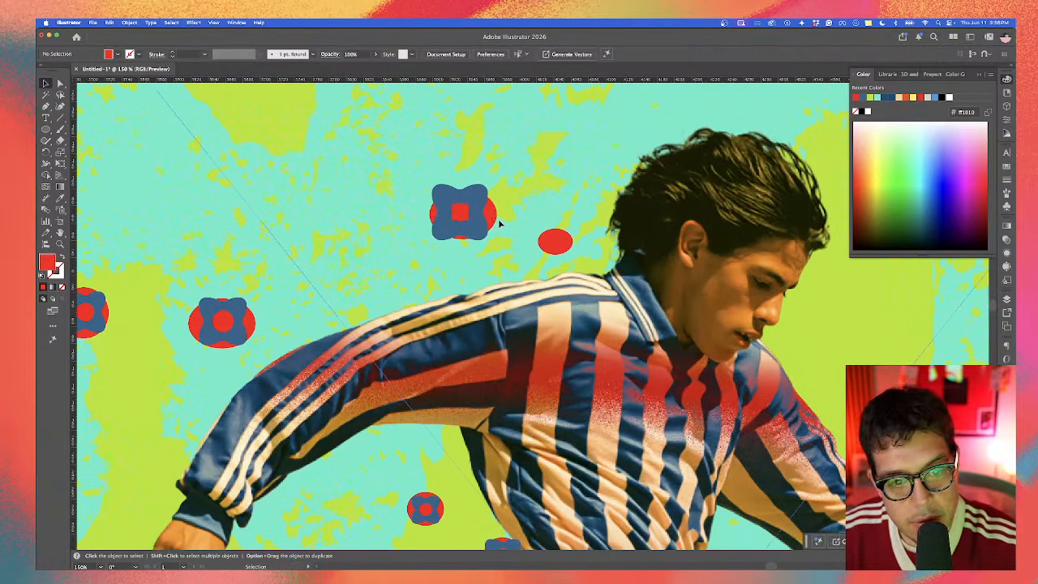
pyautogui.press('Delete')
pyautogui.press('super+z')
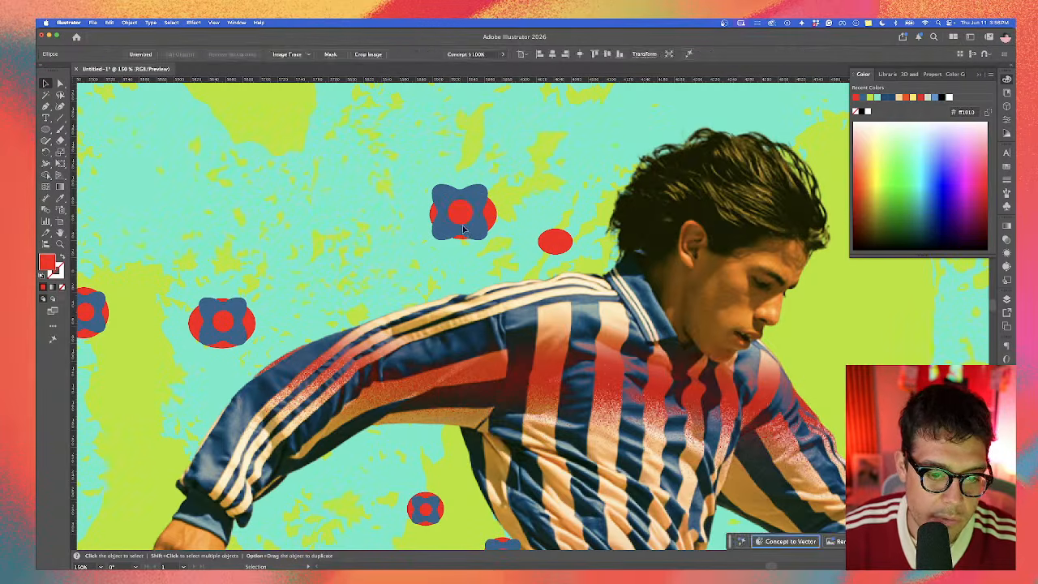
pyautogui.press('a')
pyautogui.press('v')
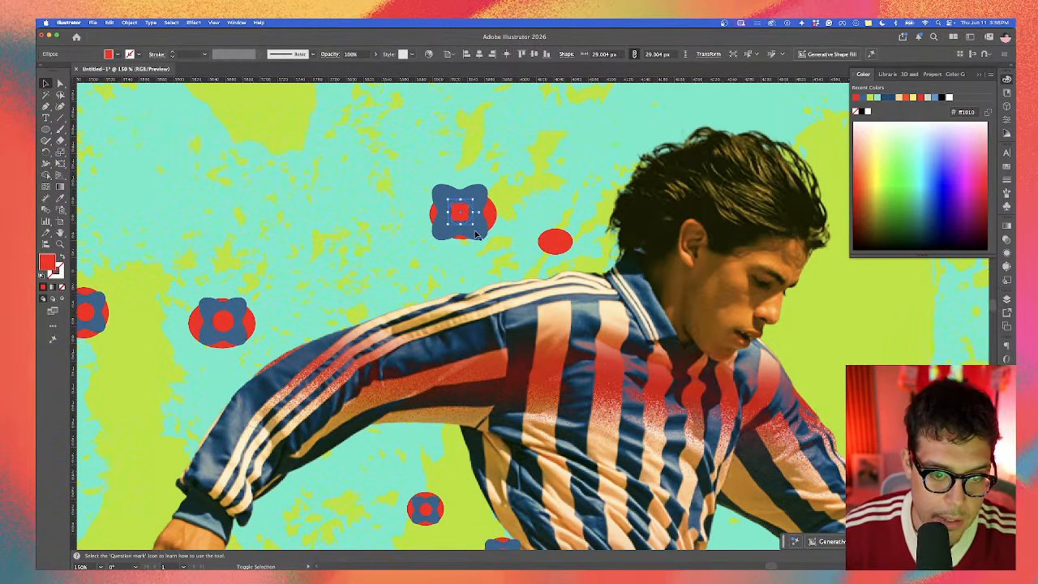
pyautogui.click(479, 220)
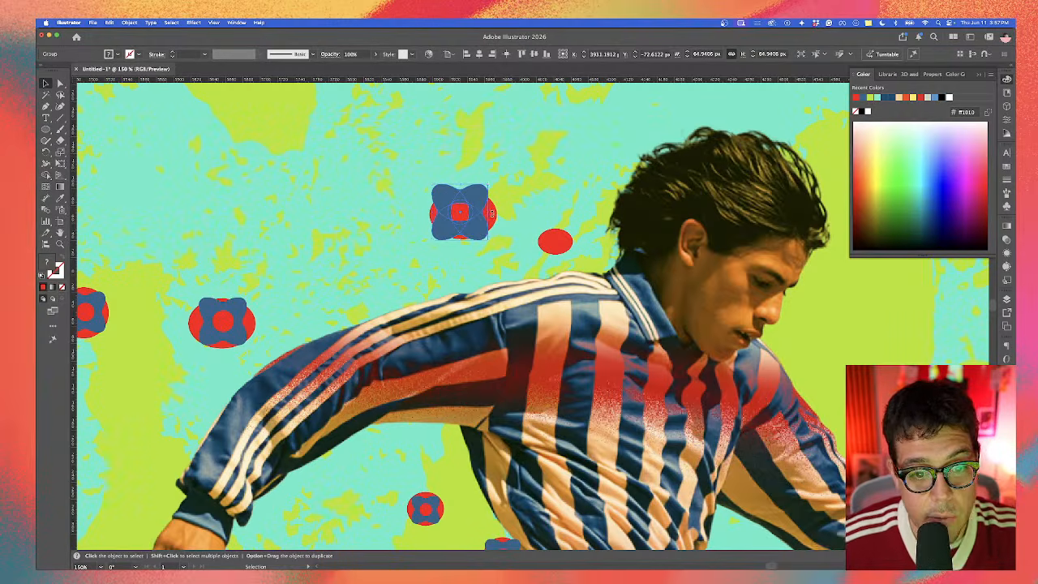
pyautogui.click(493, 221)
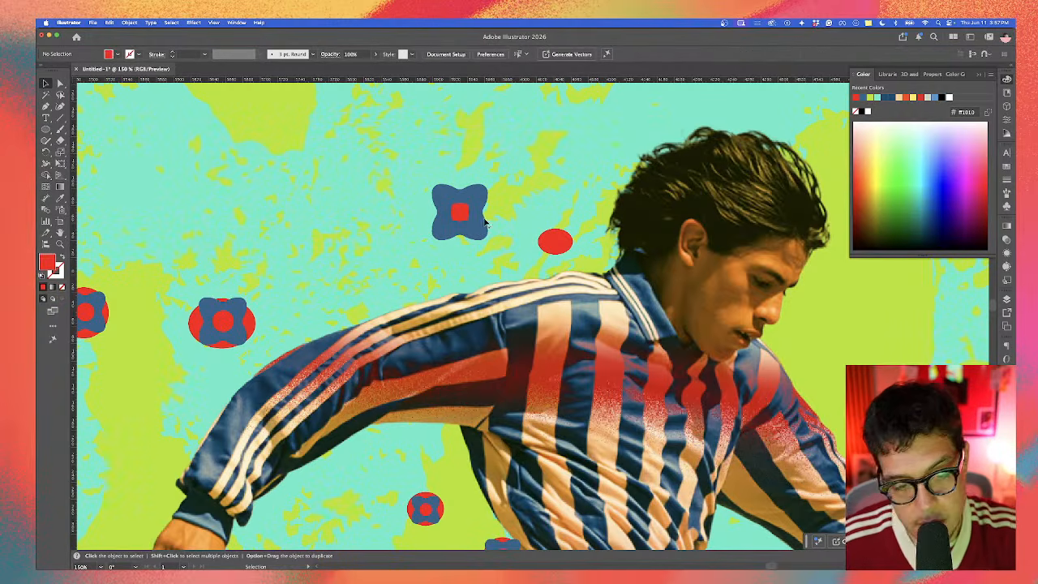
# Step: Shift the grouped flower above the player's shoulder slightly to the right and down
pyautogui.scroll(1, 478, 220)
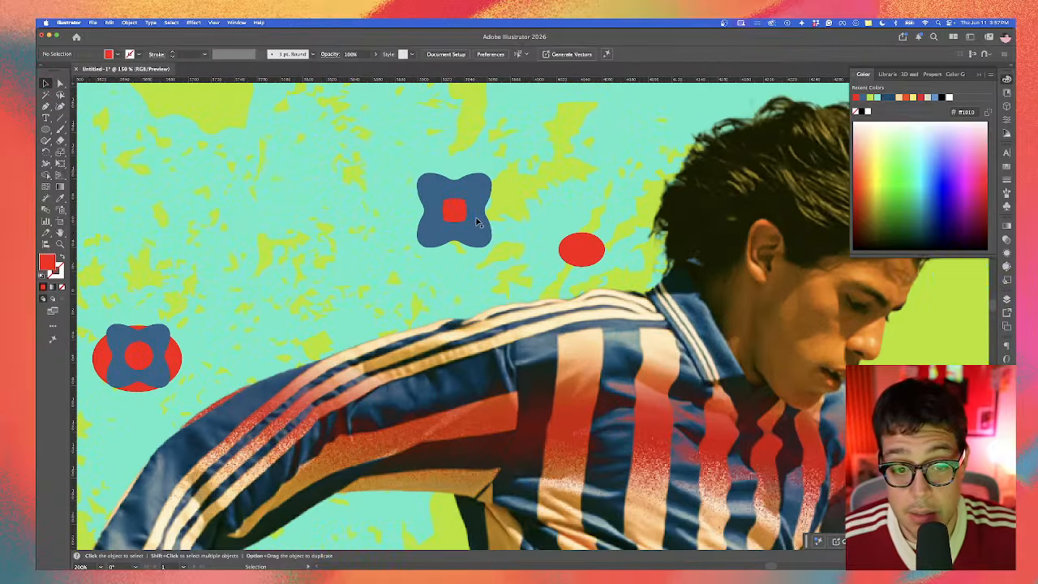
pyautogui.click(465, 210)
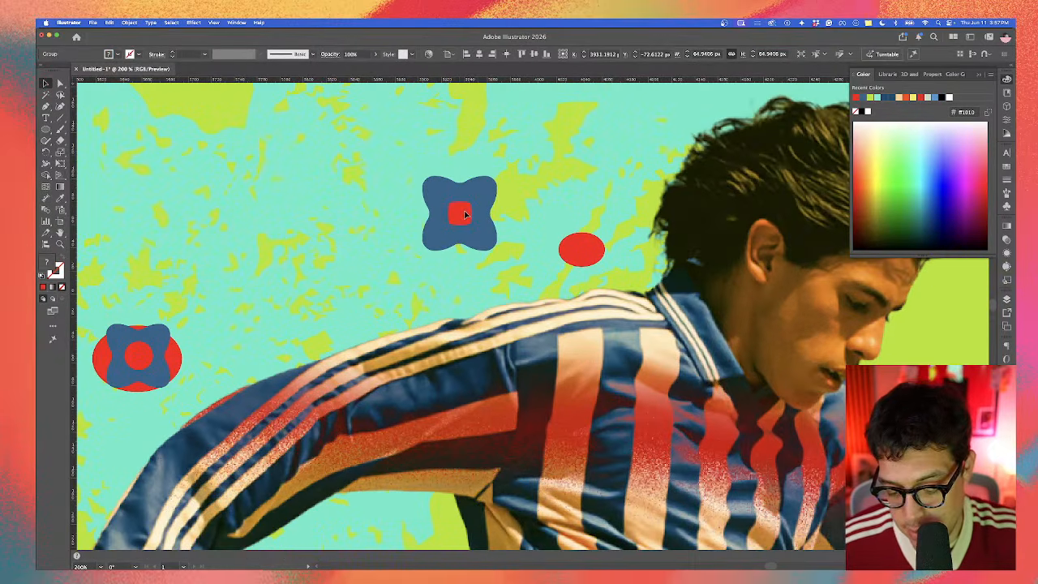
pyautogui.scroll(-2, 459, 212)
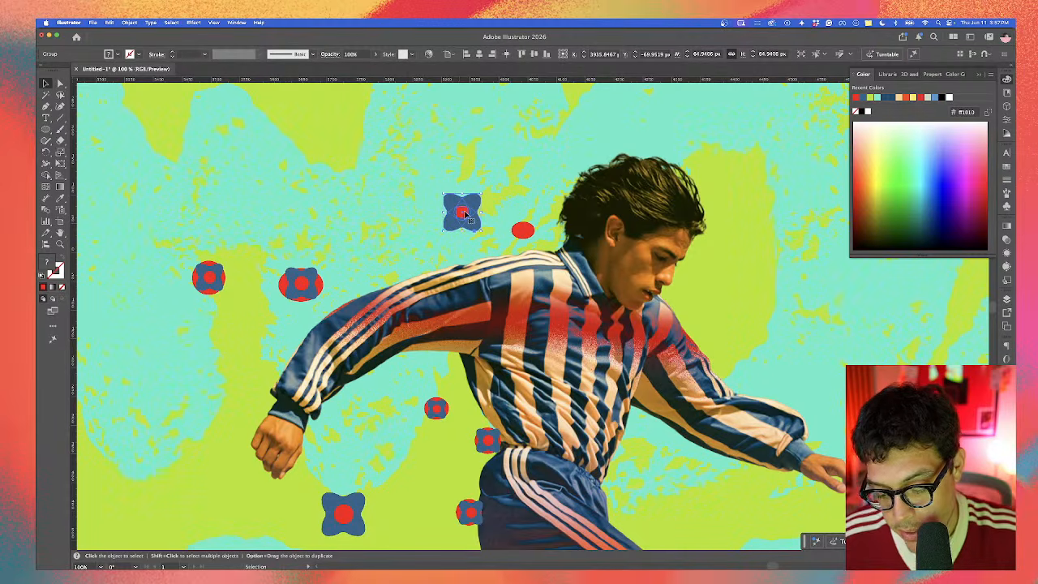
pyautogui.scroll(1, 476, 220)
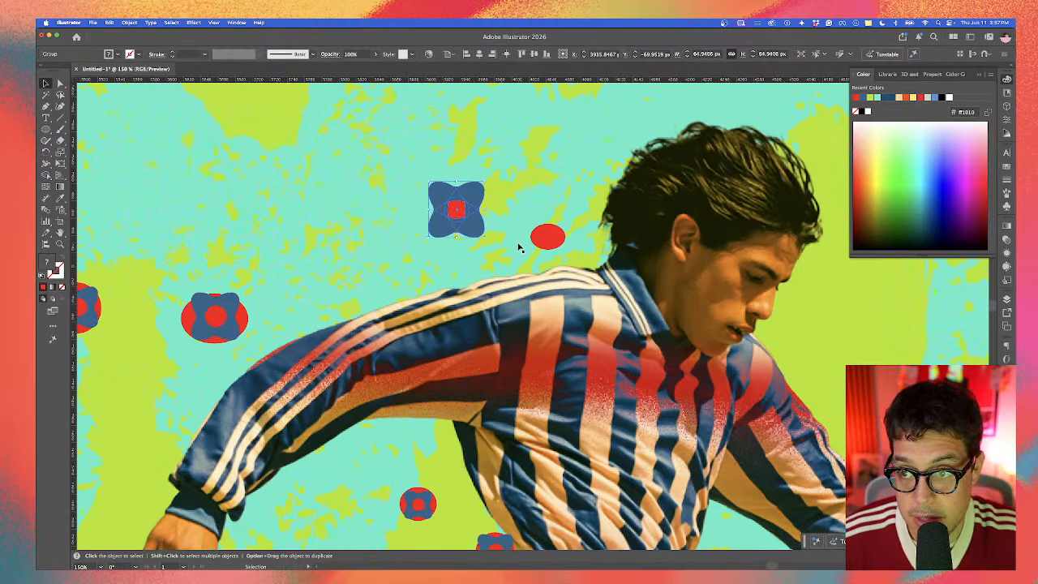
pyautogui.scroll(1, 510, 248)
pyautogui.scroll(-1, 490, 240)
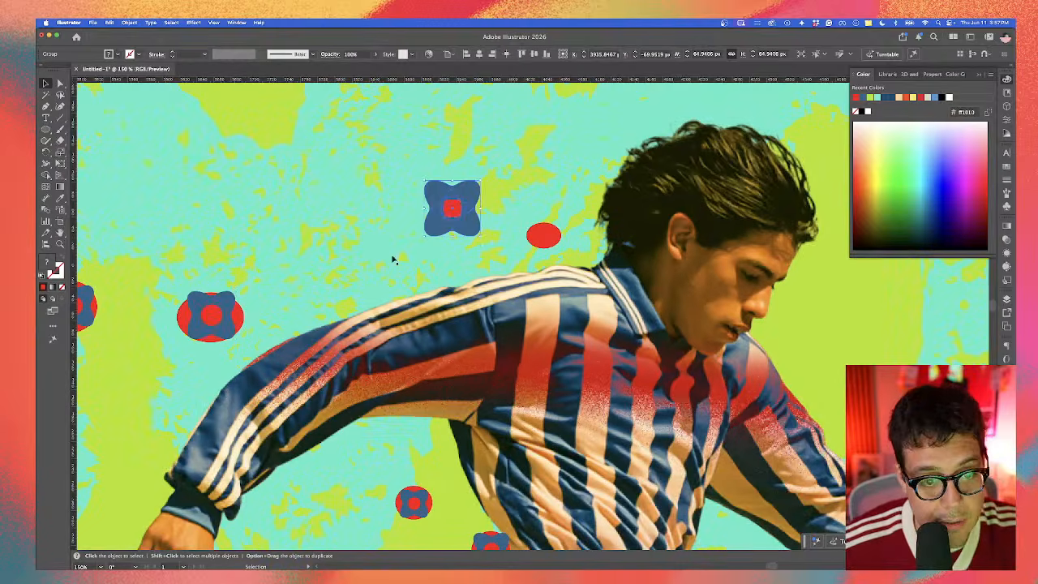
# Step: Place a blue flower copy about 35 px wide on the red dot beside the player's head and delete that dot
pyautogui.keyDown('alt'); pyautogui.moveTo(221, 314); pyautogui.dragTo(561, 223); pyautogui.keyUp('alt')
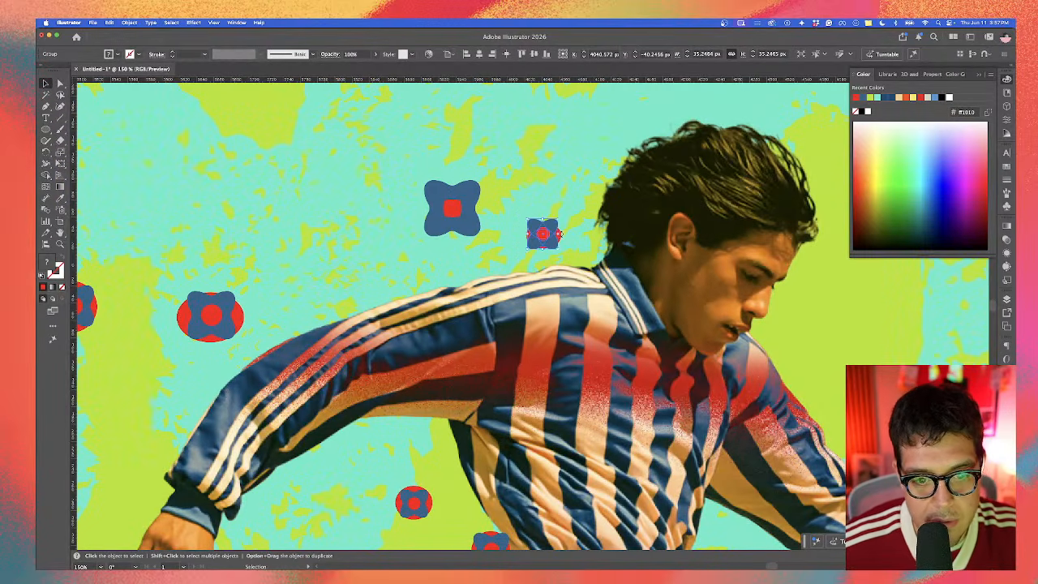
pyautogui.click(557, 239)
pyautogui.press('Delete')
# Step: Delete the red dots behind the two flowers beyond the raised arm and the three small flowers beside the torso and shorts
pyautogui.moveTo(192, 332); pyautogui.dragTo(387, 248)
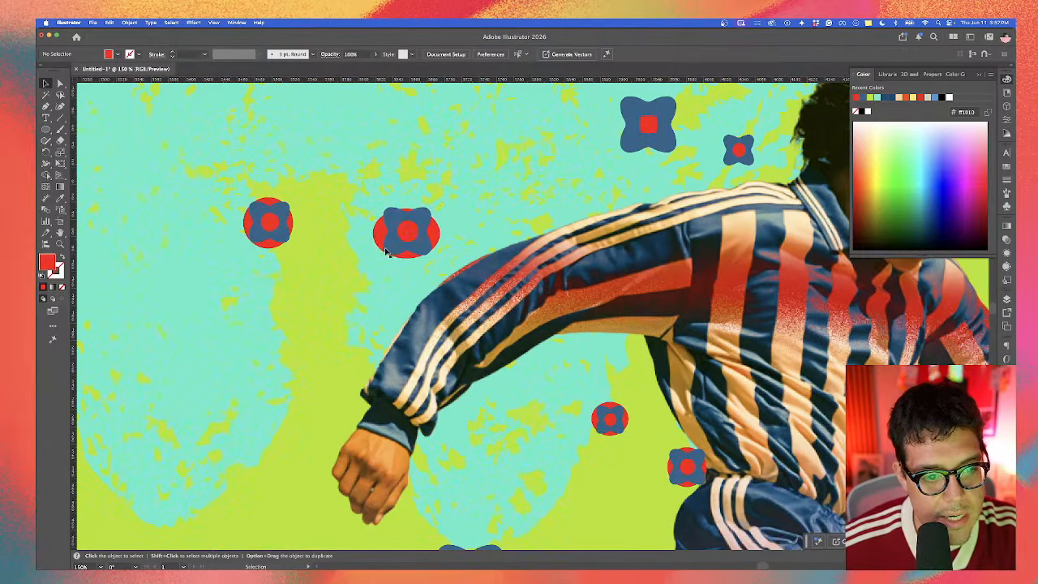
pyautogui.click(374, 237)
pyautogui.press('Delete')
pyautogui.click(268, 247)
pyautogui.press('Delete')
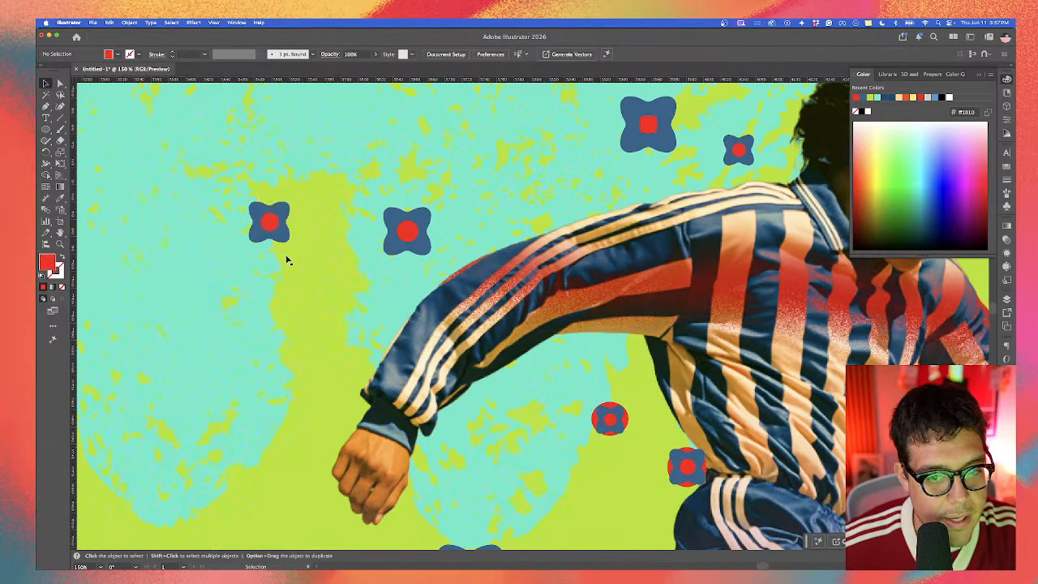
pyautogui.scroll(-3, 286, 256)
pyautogui.scroll(2, 378, 275)
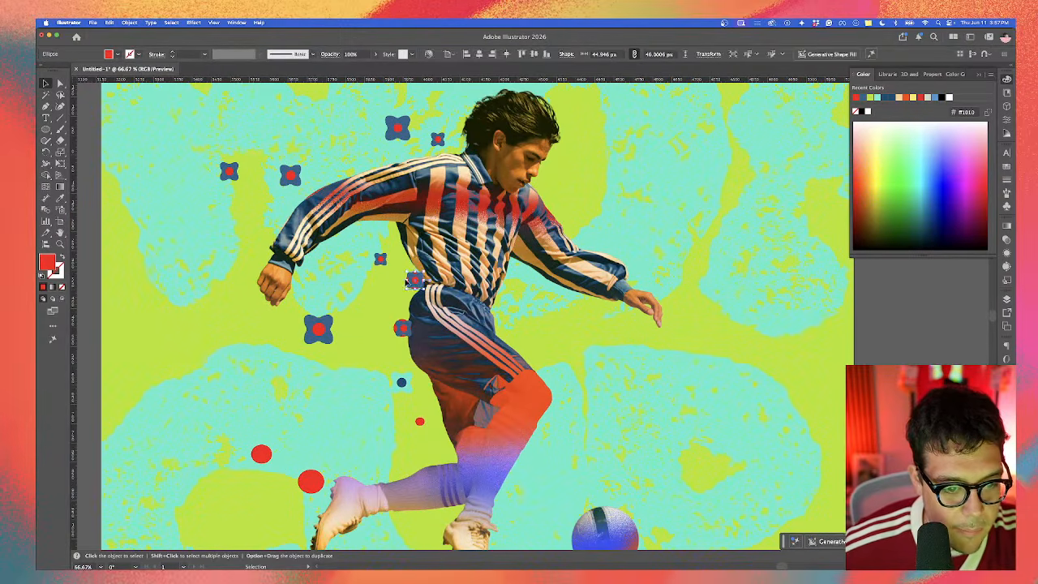
# Step: Place a reduced copy of the large blue flower with red centre beside the shorts' hem, replacing the dark blue dot there
pyautogui.click(401, 382)
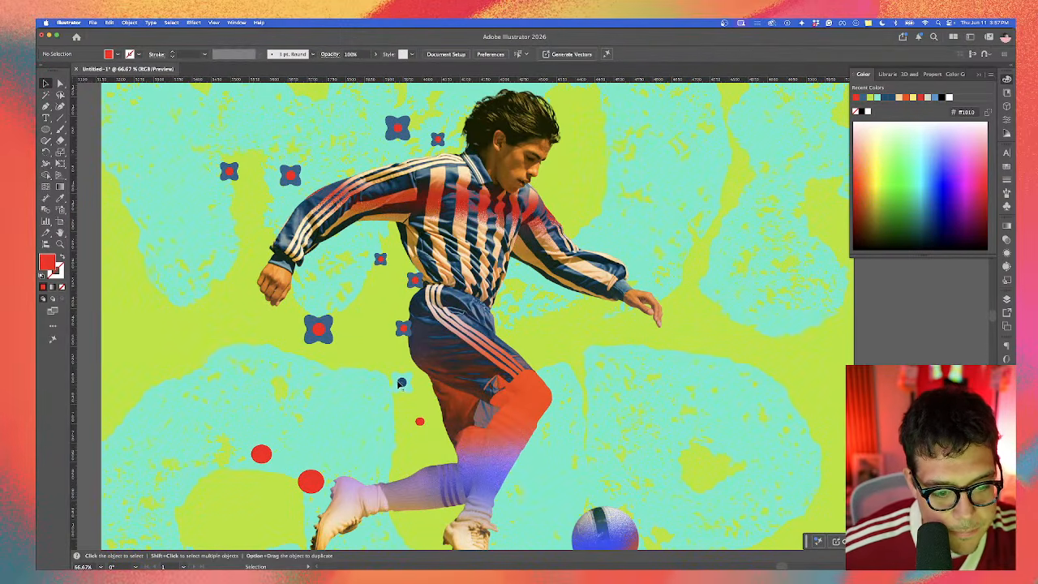
pyautogui.moveTo(401, 382); pyautogui.dragTo(356, 344)
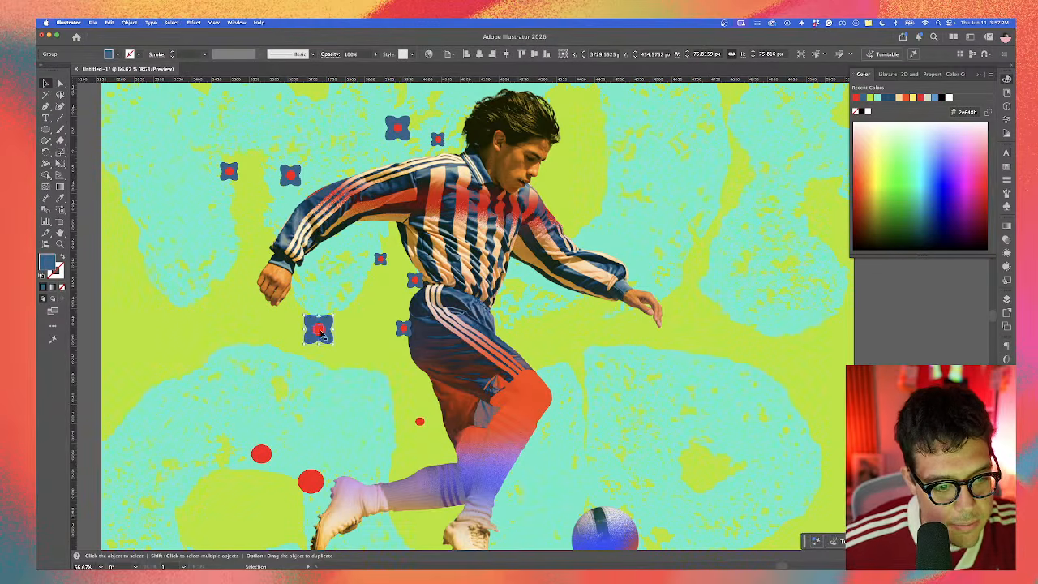
pyautogui.press('super+z')
pyautogui.keyDown('shift'); pyautogui.click(329, 329); pyautogui.keyUp('shift')
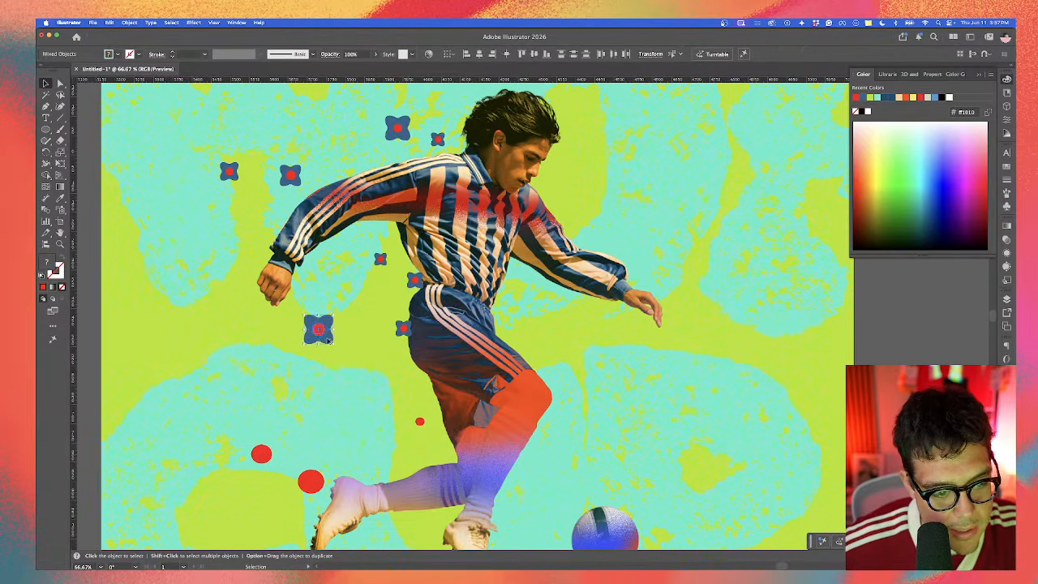
pyautogui.moveTo(329, 329); pyautogui.dragTo(416, 378)
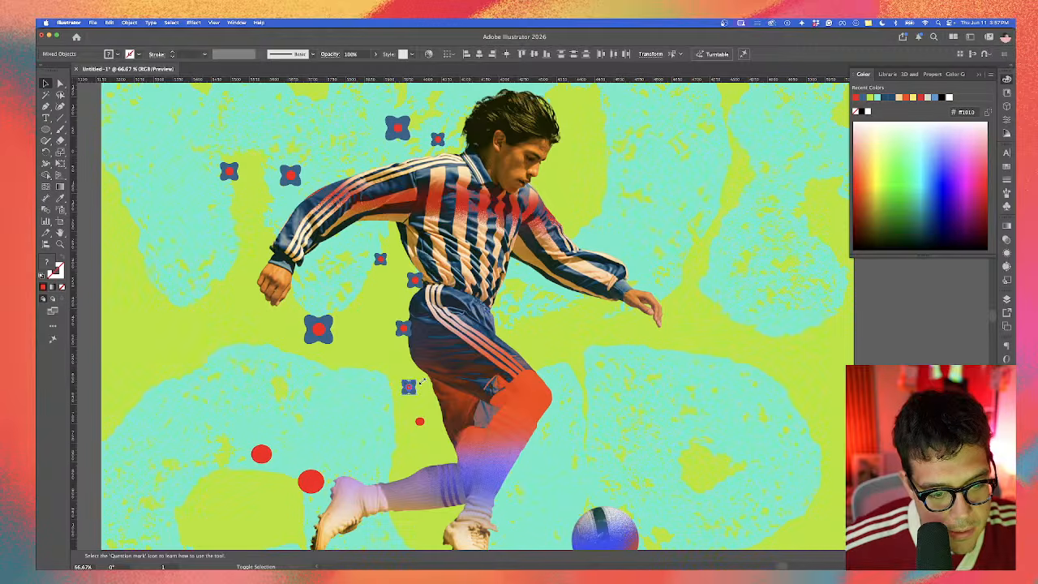
# Step: Delete the small red dot beside the player's thigh and try placing a copy of the nearby flower's petals there
pyautogui.click(420, 419)
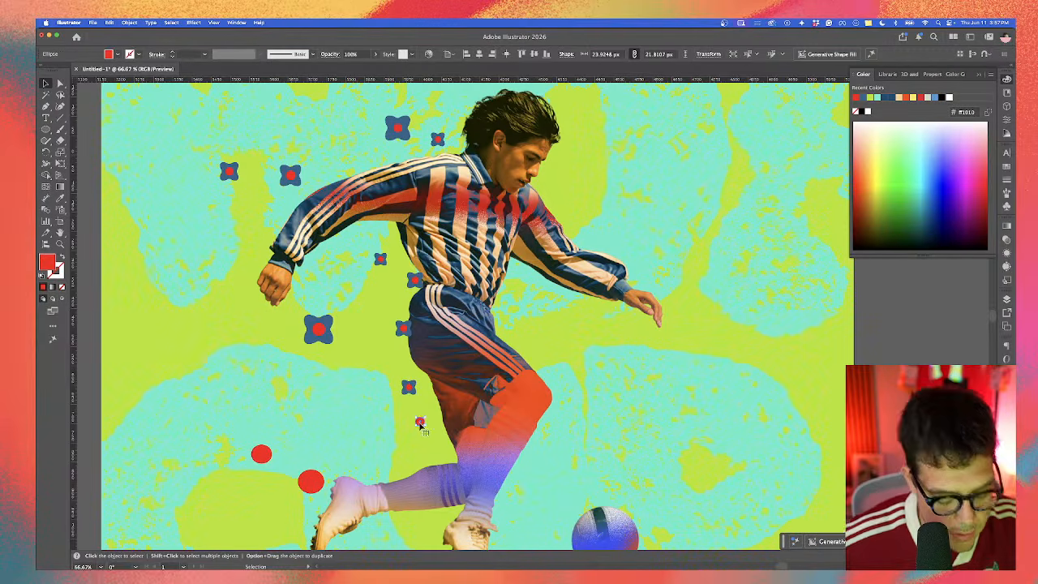
pyautogui.press('Delete')
pyautogui.click(409, 391)
pyautogui.scroll(3, 409, 389)
pyautogui.scroll(-3, 401, 390)
pyautogui.moveTo(401, 392); pyautogui.dragTo(413, 421)
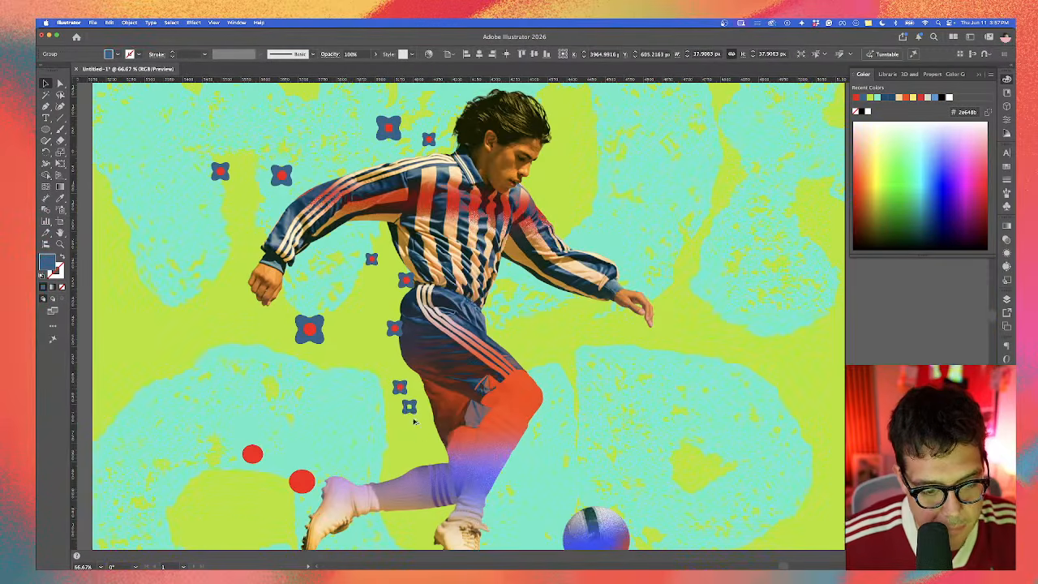
# Step: Place a smaller copy of the hem flower, including its red centre, beside the thigh where the small red dot was
pyautogui.click(400, 389)
pyautogui.scroll(5, 400, 389)
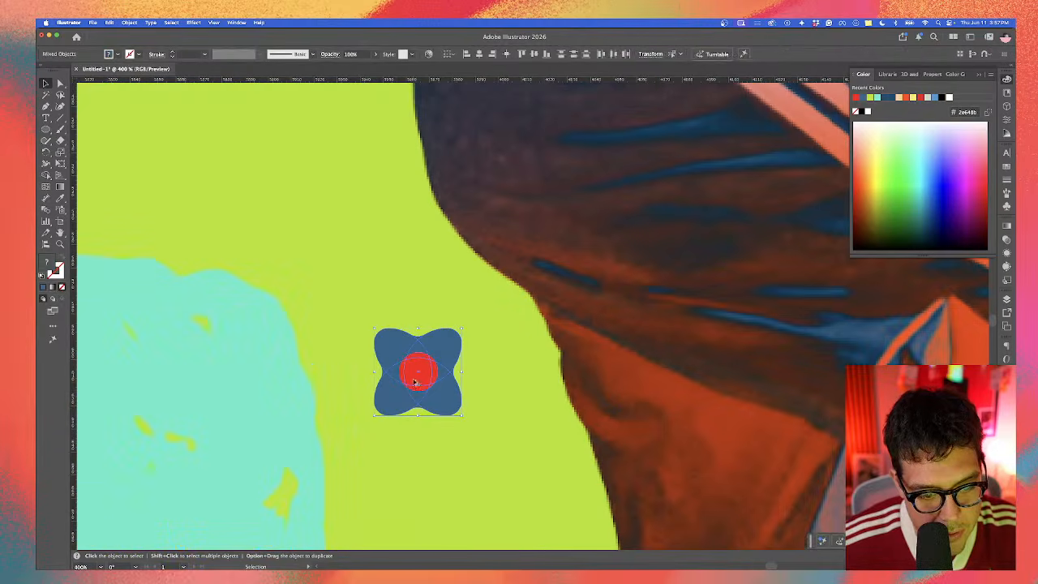
pyautogui.scroll(-5, 415, 381)
pyautogui.click(428, 425)
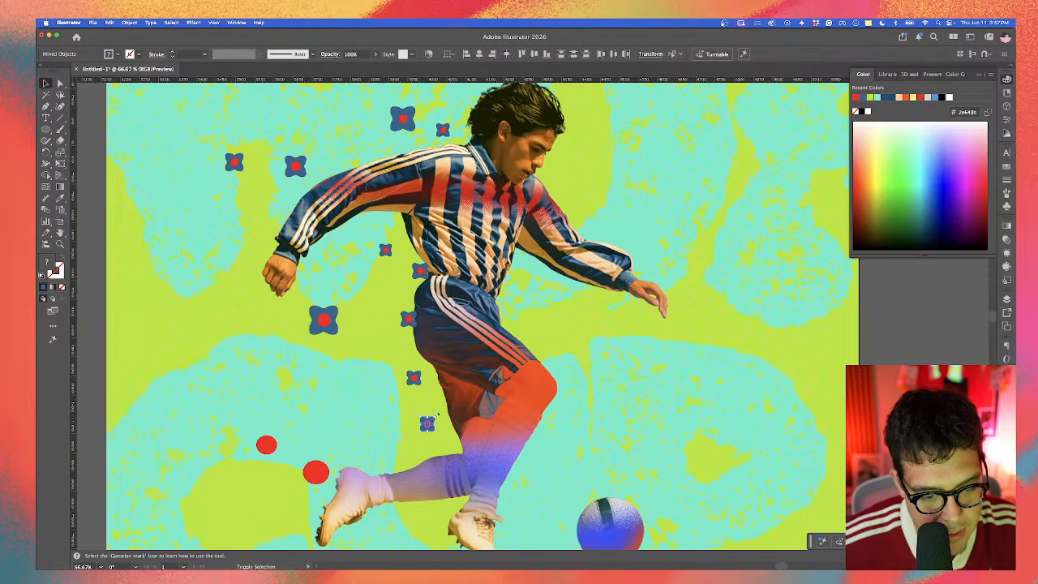
pyautogui.moveTo(433, 422); pyautogui.dragTo(456, 410)
pyautogui.scroll(3, 425, 427)
pyautogui.scroll(-5, 456, 410)
pyautogui.scroll(2, 456, 412)
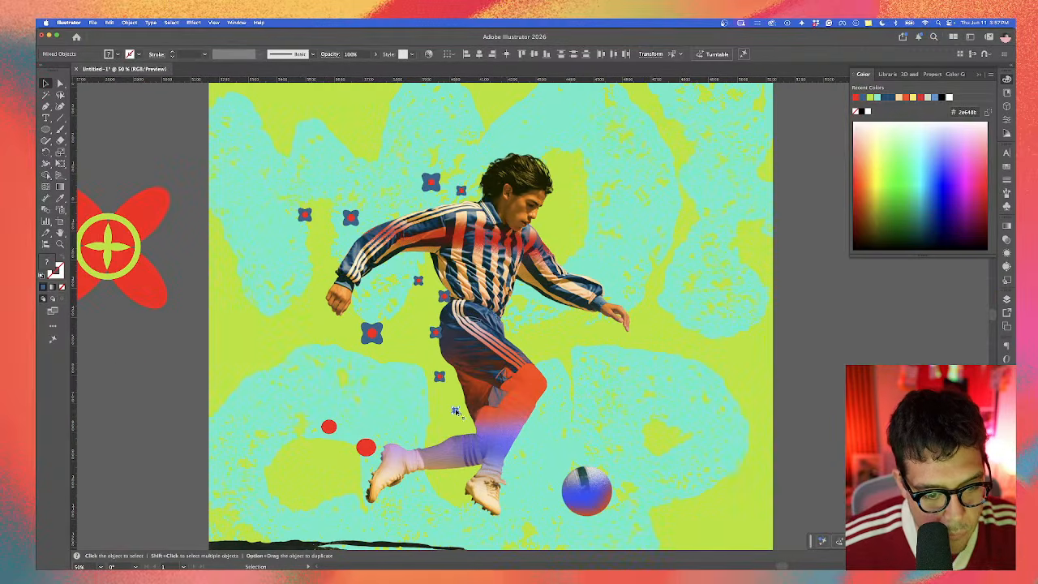
# Step: Place enlarged blue flower copies over the two red dots beside the player's trailing foot
pyautogui.scroll(4, 366, 449)
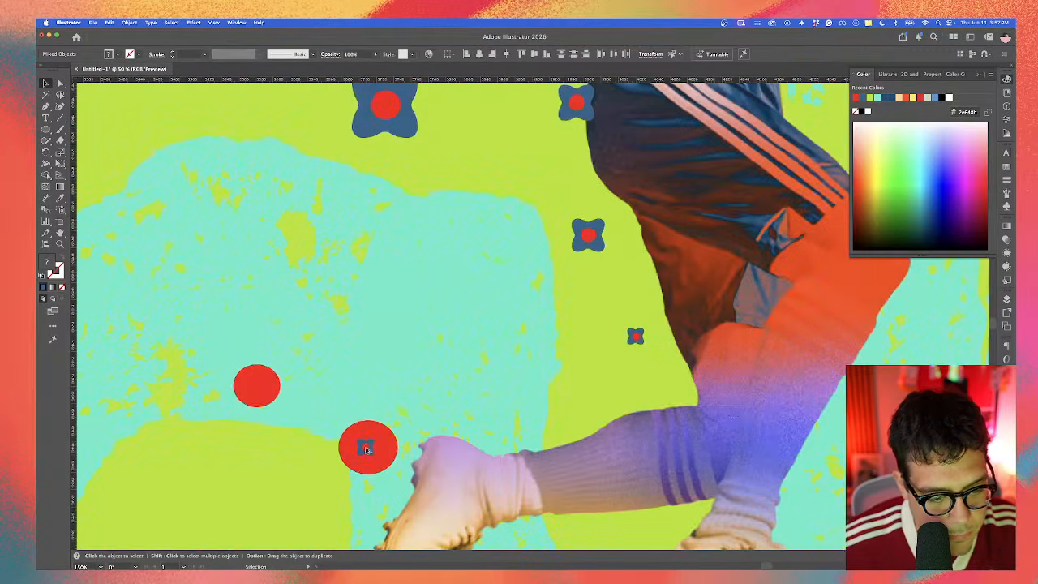
pyautogui.moveTo(374, 439); pyautogui.dragTo(312, 389)
pyautogui.scroll(-2, 373, 440)
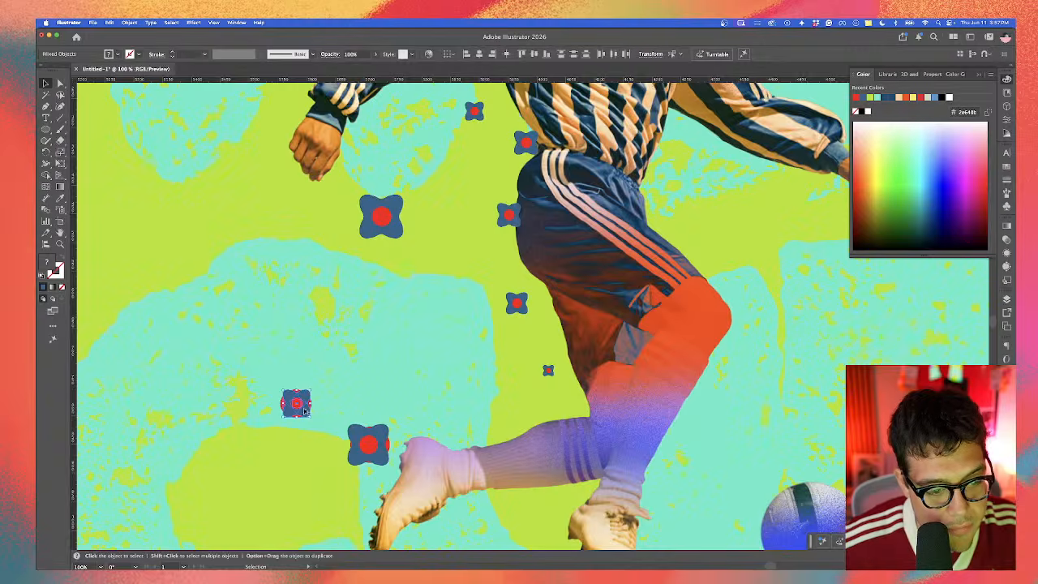
pyautogui.scroll(-1, 304, 408)
pyautogui.keyDown('shift'); pyautogui.click(344, 433); pyautogui.keyUp('shift')
pyautogui.scroll(-1, 437, 346)
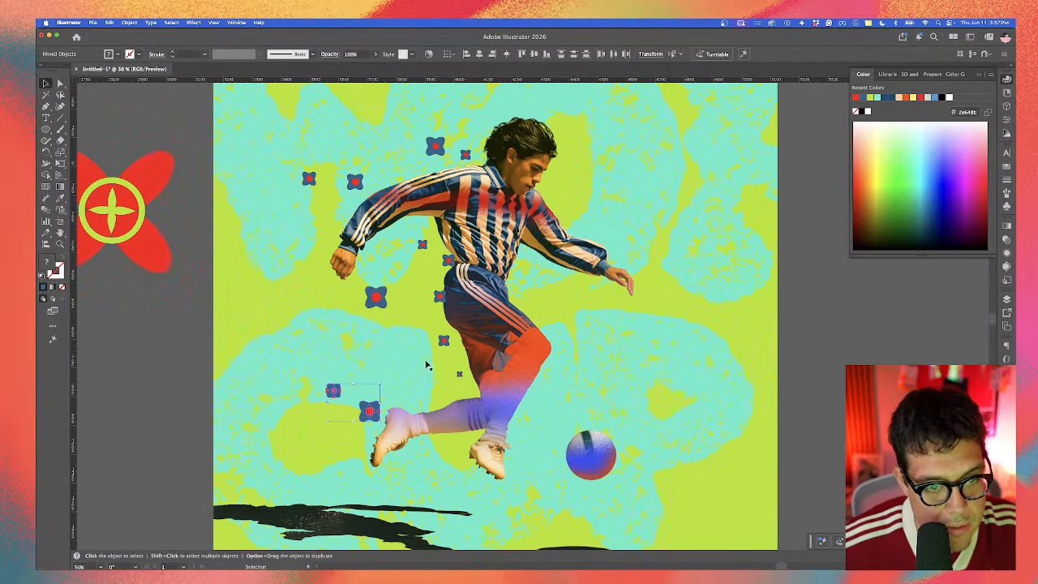
# Step: Place a small blue flower copy with red centre at the upper edge of the trailing leg's sock
pyautogui.click(333, 393)
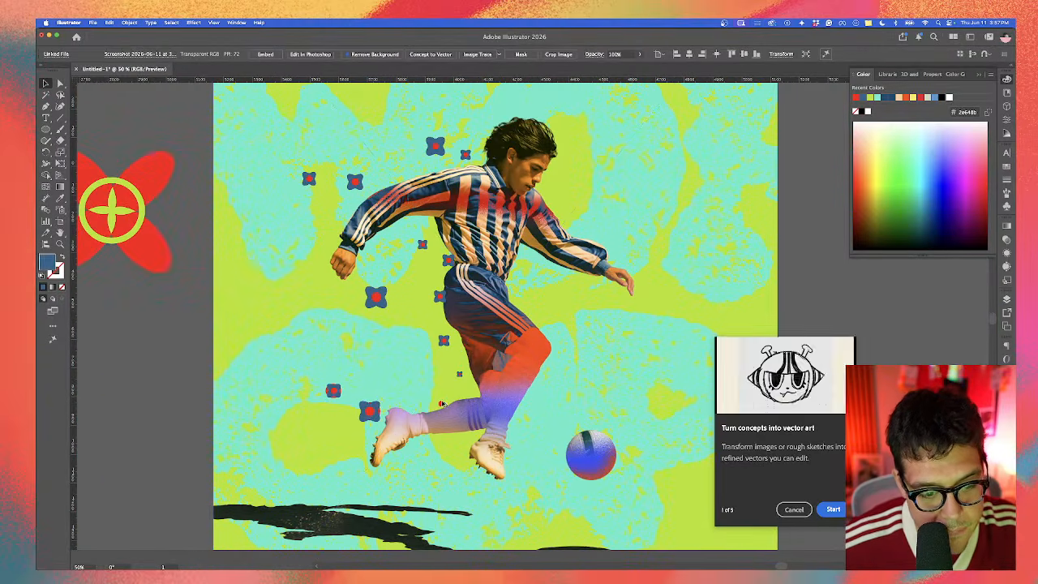
pyautogui.scroll(3, 333, 393)
pyautogui.moveTo(344, 395); pyautogui.dragTo(677, 421)
pyautogui.scroll(-3, 644, 412)
pyautogui.click(595, 395)
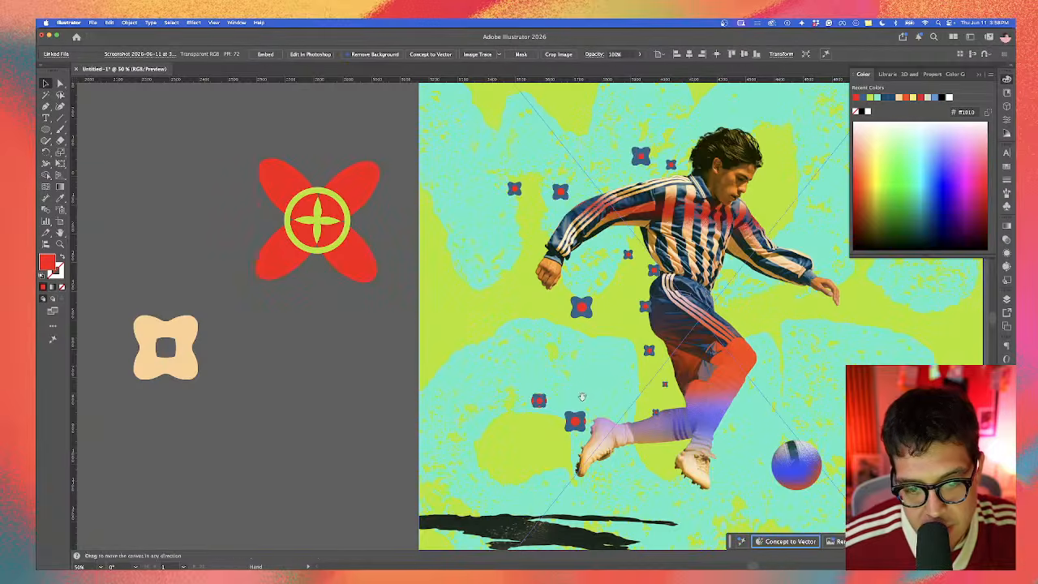
pyautogui.moveTo(583, 397); pyautogui.dragTo(420, 396)
pyautogui.scroll(-1, 419, 396)
# Step: Delete the red dots behind the two flowers beside the player's trailing foot
pyautogui.click(420, 410)
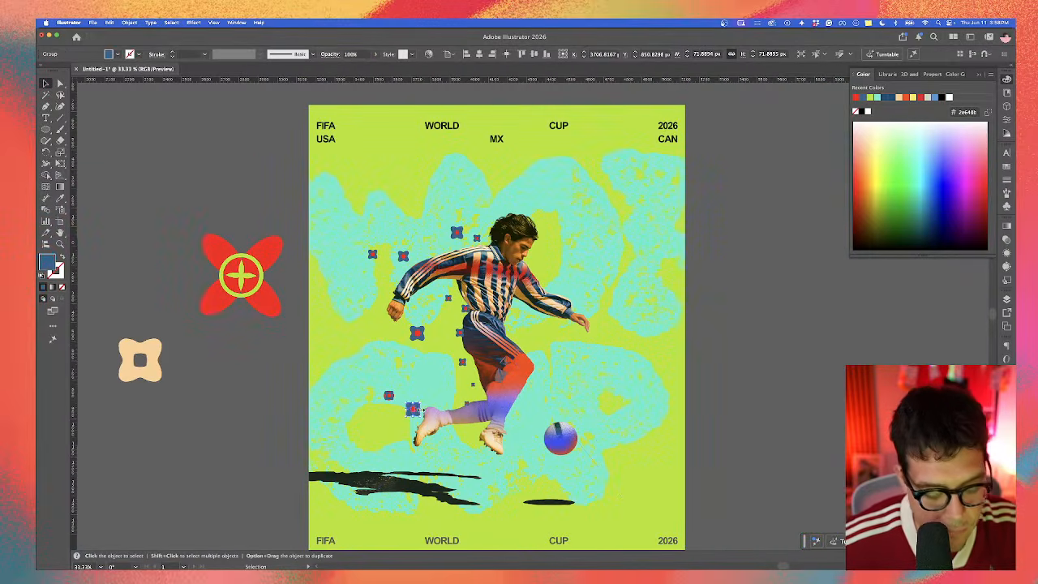
pyautogui.scroll(6, 420, 409)
pyautogui.press('super+shift+a')
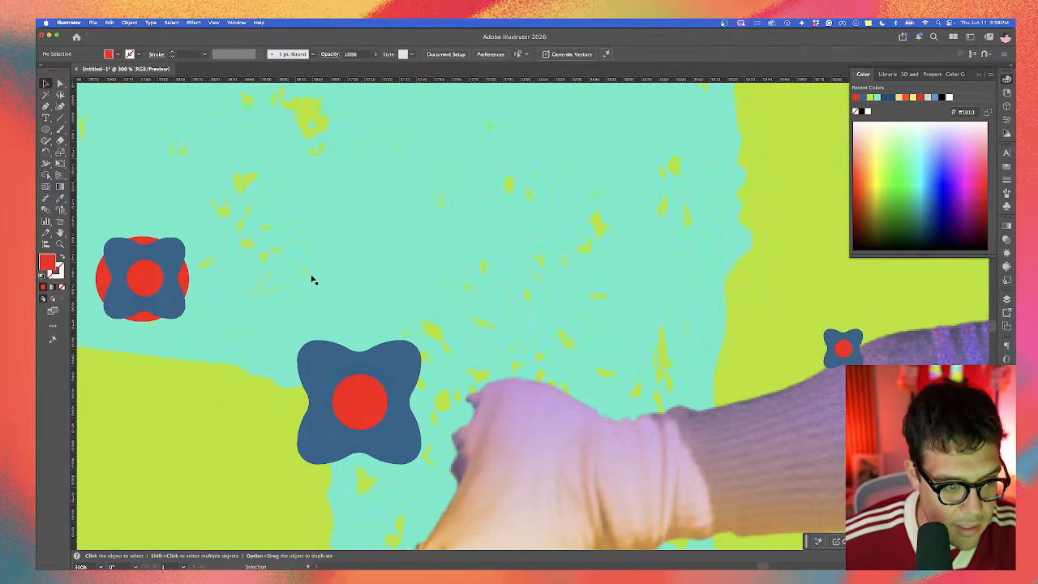
pyautogui.click(187, 278)
pyautogui.press('Delete')
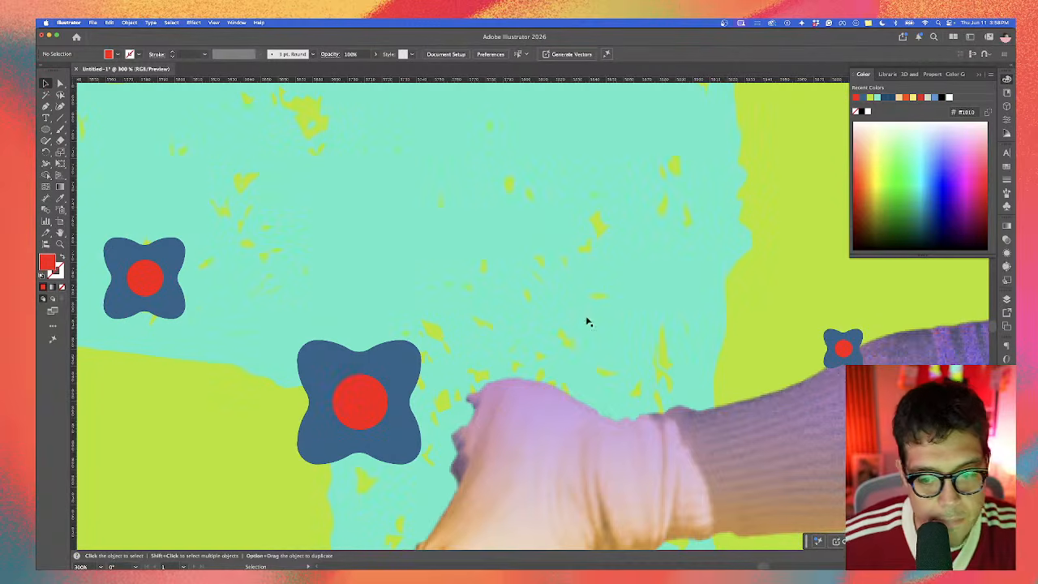
# Step: Distort the flower just above the raised forearm with Free Transform, pulling its upper-left corner slightly inward
pyautogui.scroll(-10, 589, 322)
pyautogui.hscroll(3, 520, 330)
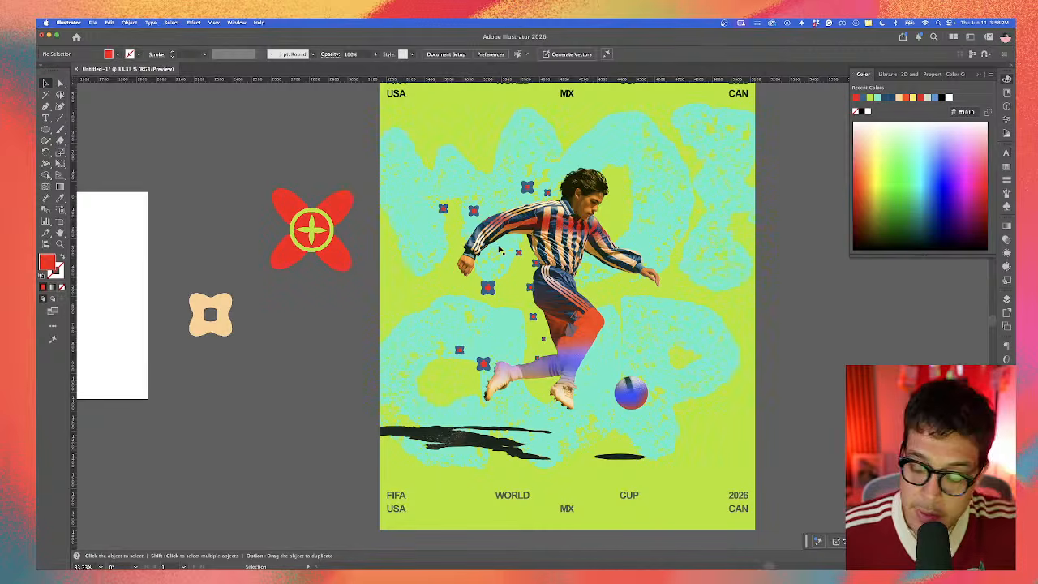
pyautogui.scroll(2, 480, 223)
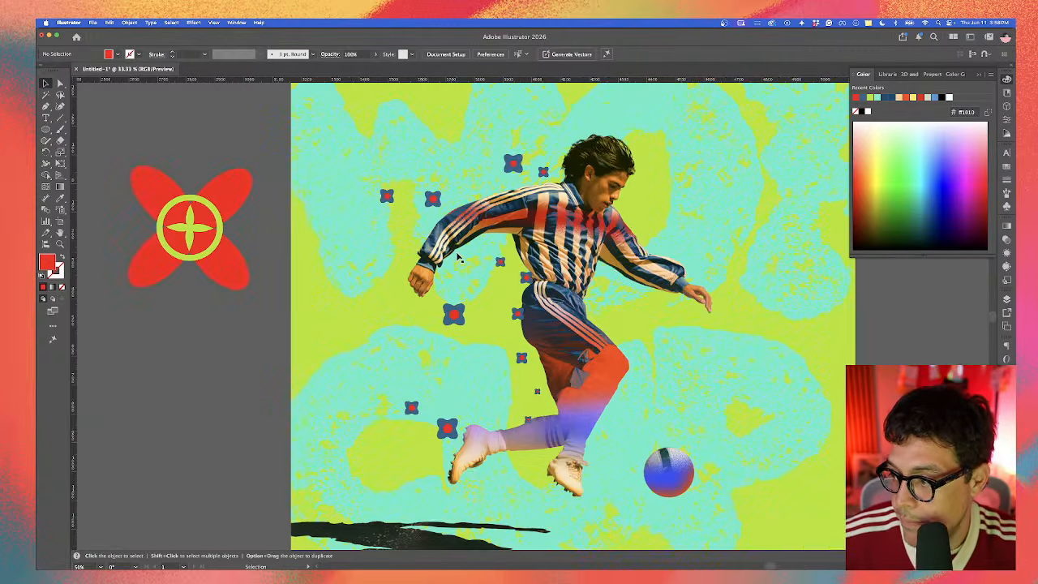
pyautogui.click(425, 182)
pyautogui.scroll(3, 428, 183)
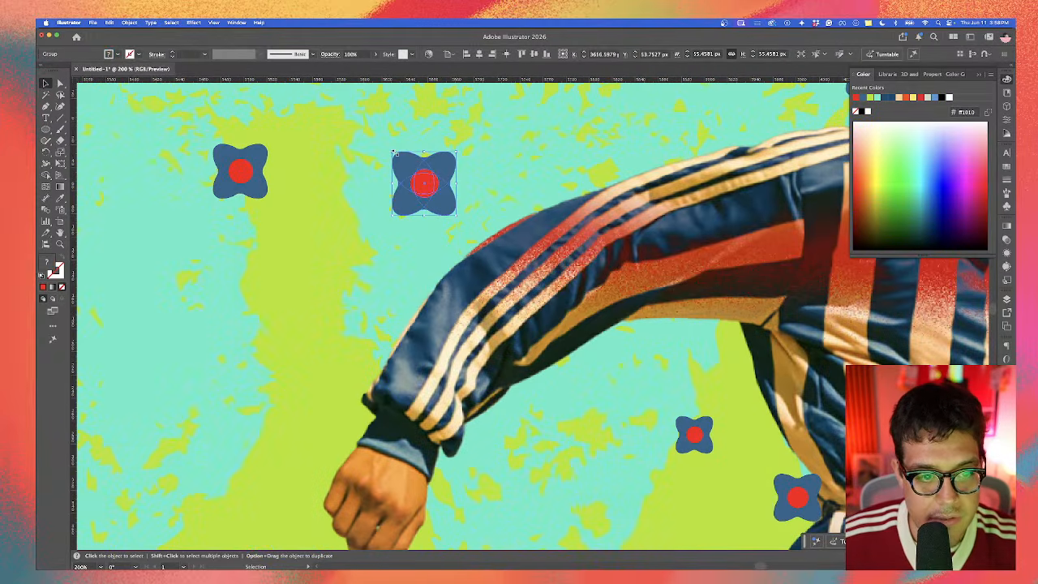
pyautogui.click(59, 165)
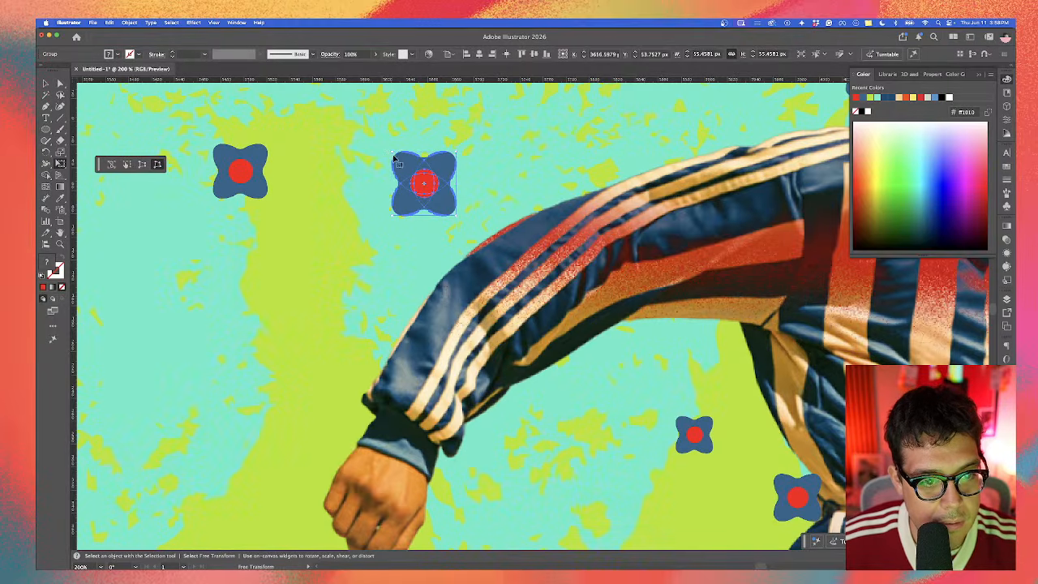
pyautogui.press('v')
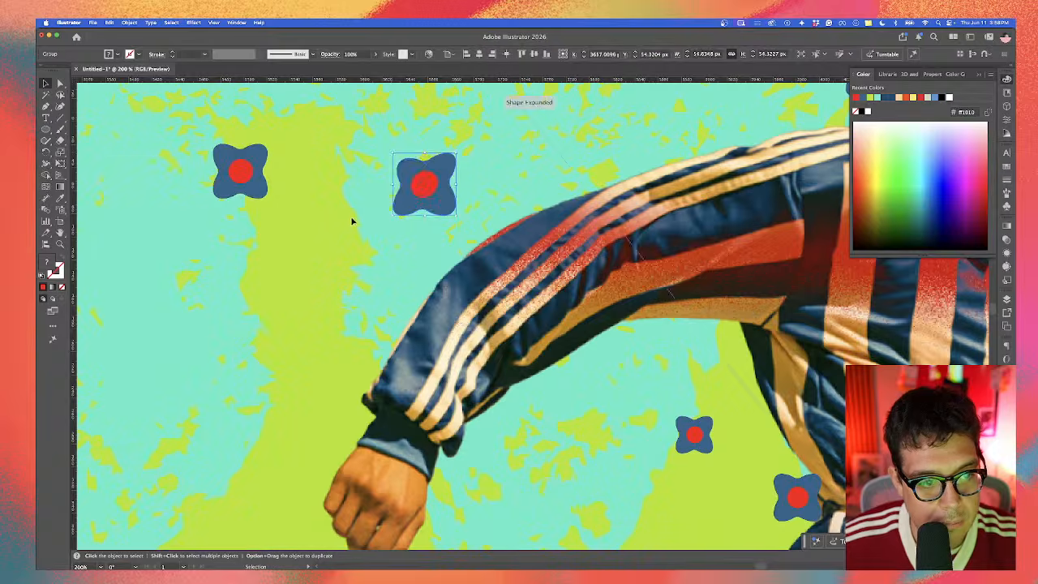
pyautogui.click(352, 220)
# Step: Distort the large flower above the player's shoulder with Free Transform, pulling its upper-left and lower-left corners inward
pyautogui.scroll(-3, 352, 221)
pyautogui.click(481, 161)
pyautogui.scroll(3, 482, 164)
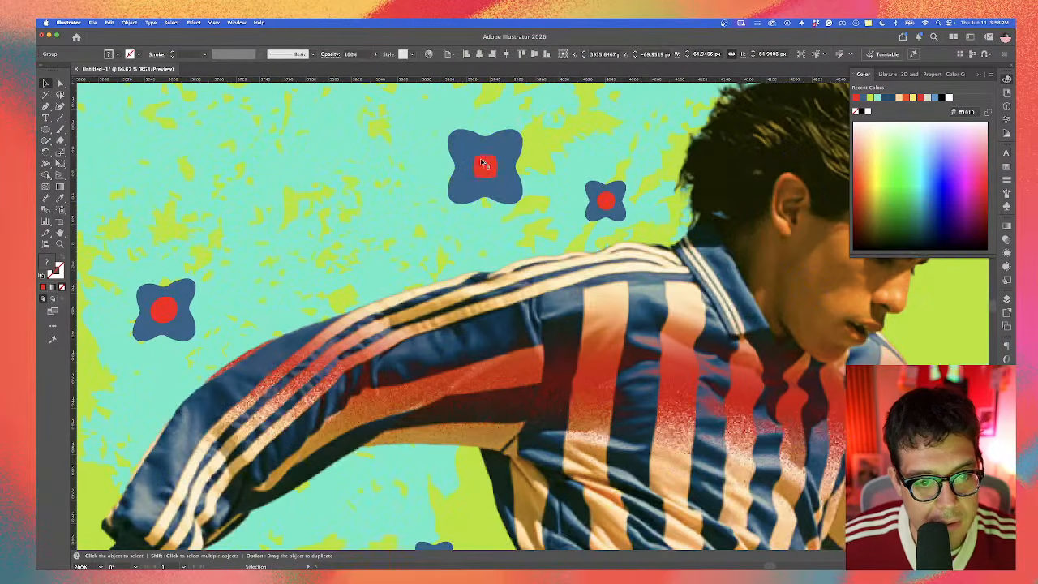
pyautogui.click(60, 164)
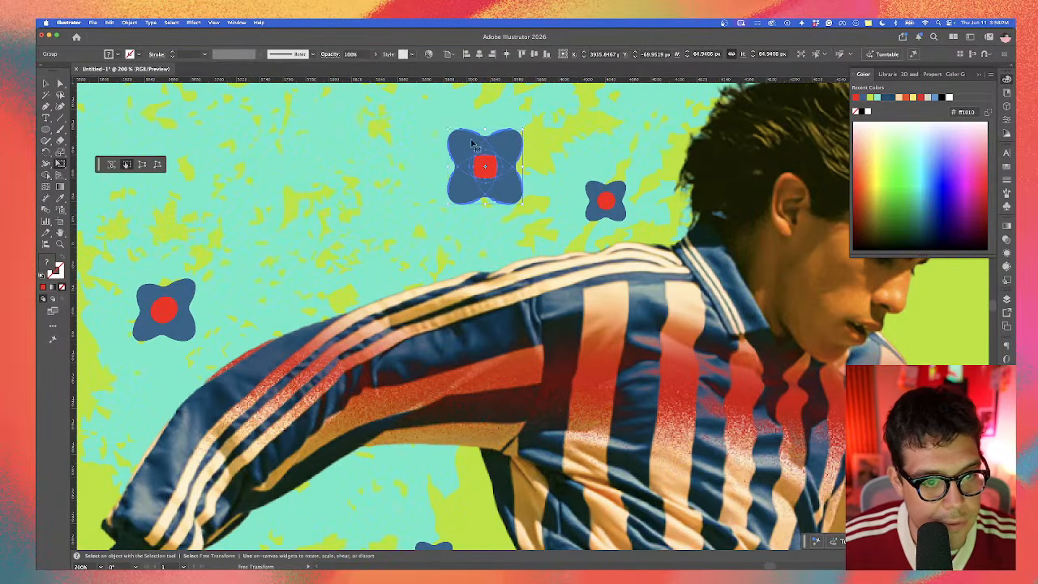
pyautogui.moveTo(448, 130); pyautogui.dragTo(458, 145)
pyautogui.moveTo(452, 207); pyautogui.dragTo(457, 202)
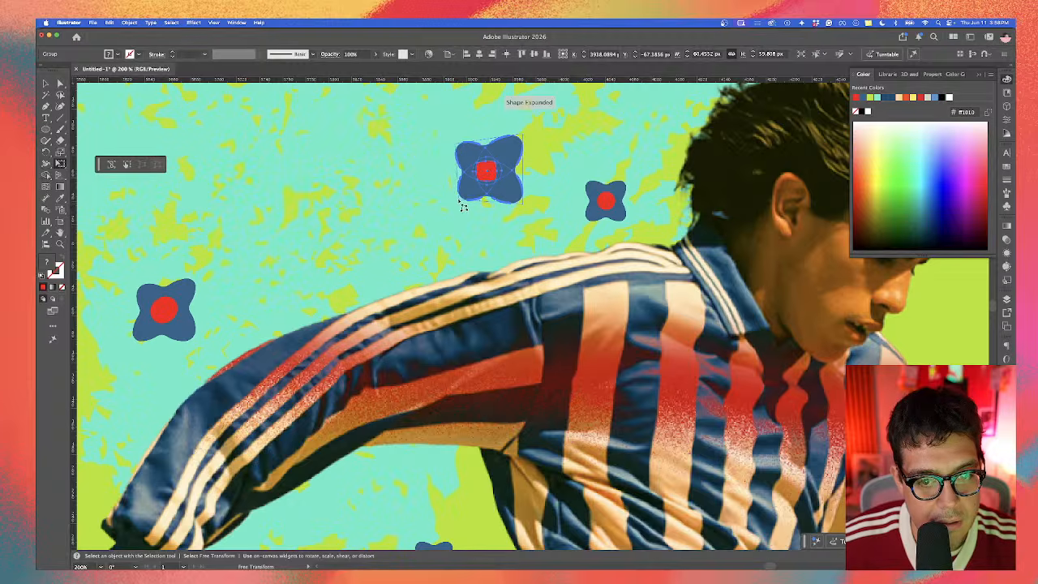
pyautogui.press('v')
pyautogui.click(600, 211)
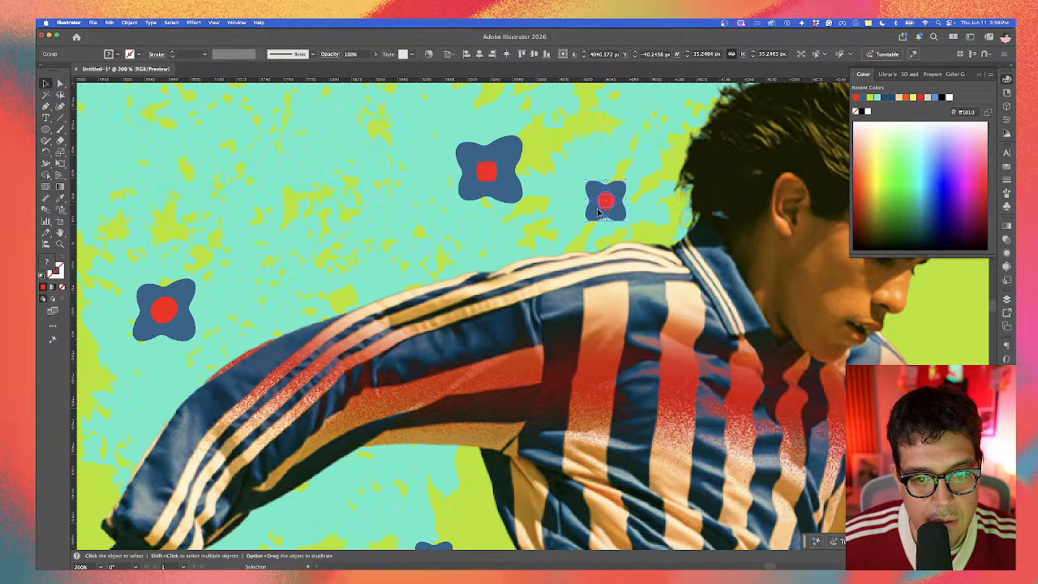
pyautogui.scroll(-5, 342, 209)
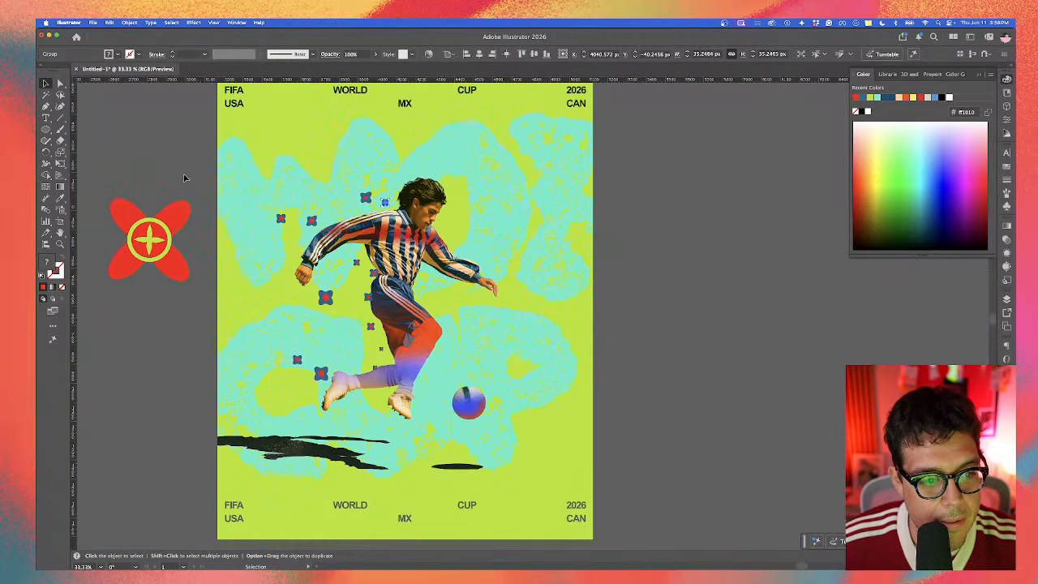
# Step: Copy all the flowers and paste them into the Photoshop poster as a Smart Object above the topmost layer
pyautogui.click(204, 161)
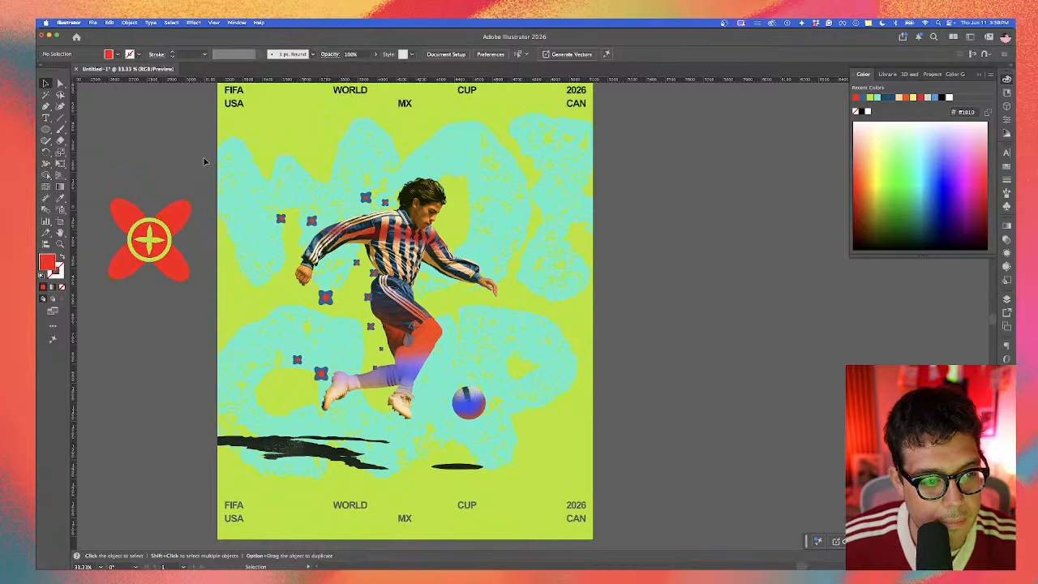
pyautogui.hotkey('ctrl', 'Up')
pyautogui.click(440, 370)
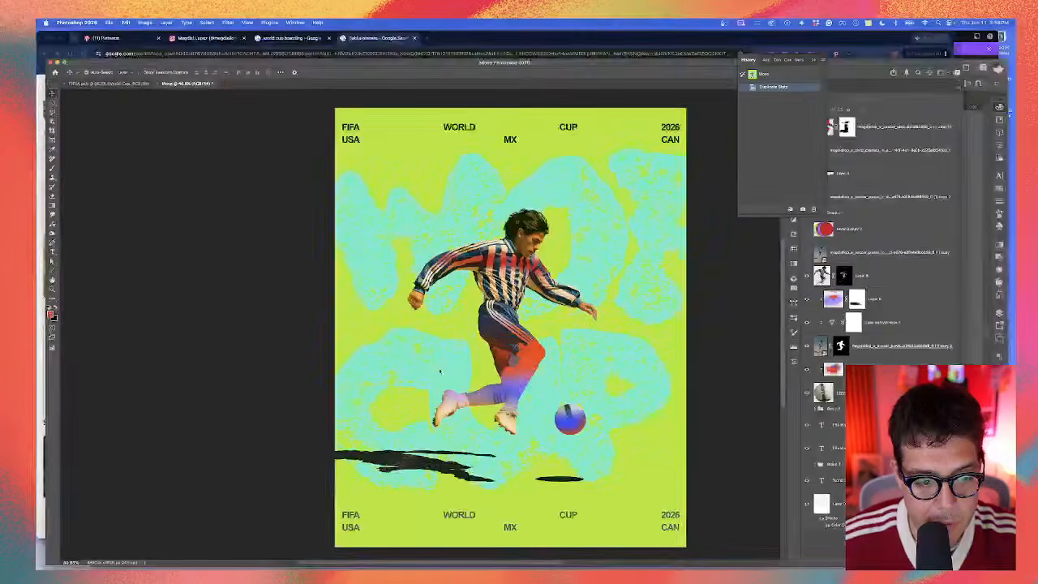
pyautogui.click(932, 106)
pyautogui.press('super+v')
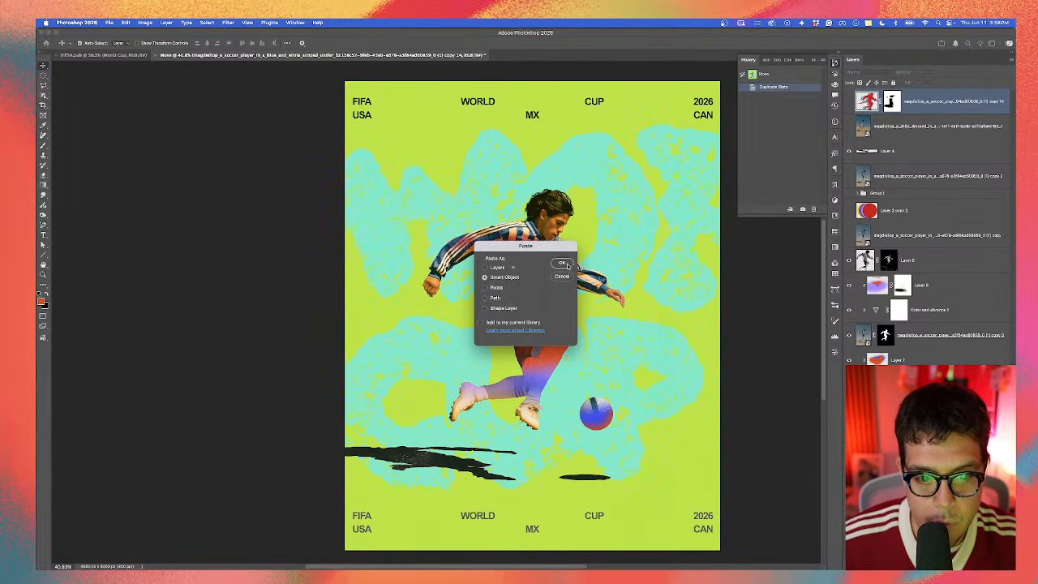
pyautogui.press('Return')
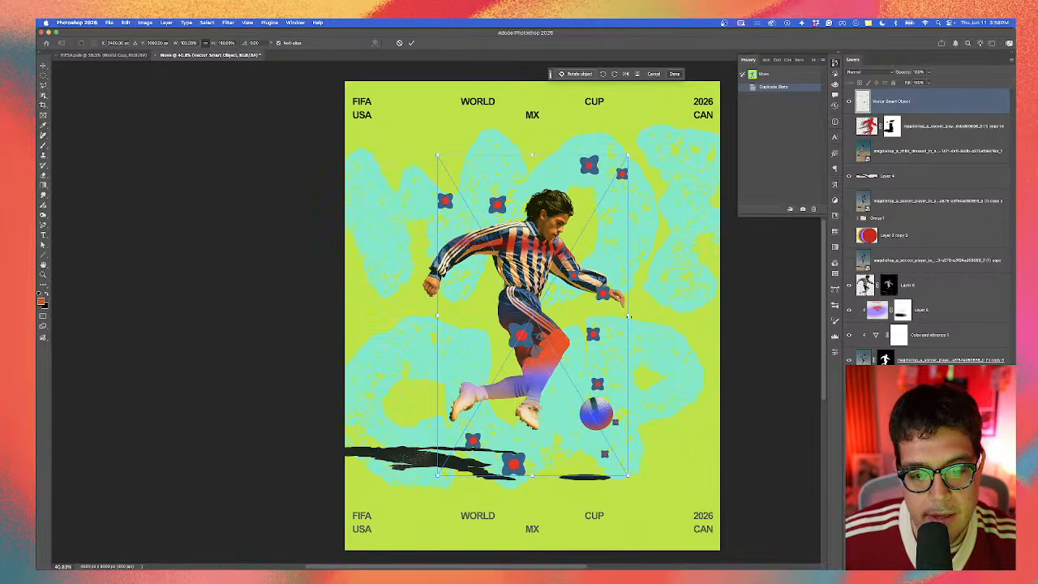
# Step: Scale down the pasted flowers and position them behind the player's back, matching the Illustrator layout
pyautogui.moveTo(628, 315); pyautogui.dragTo(514, 278)
pyautogui.moveTo(513, 297); pyautogui.dragTo(516, 297)
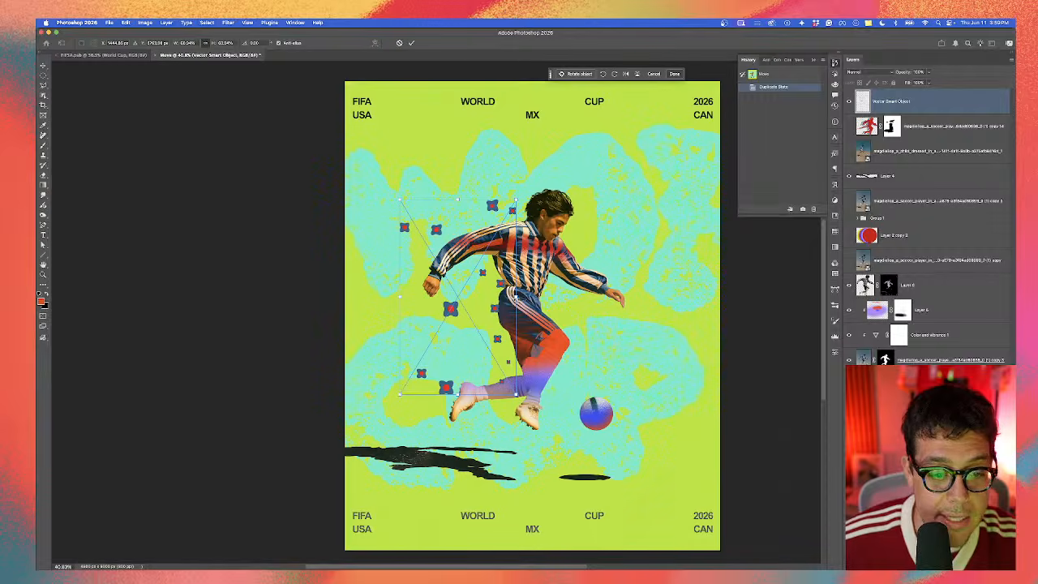
pyautogui.hotkey('ctrl', 'Up')
pyautogui.click(600, 227)
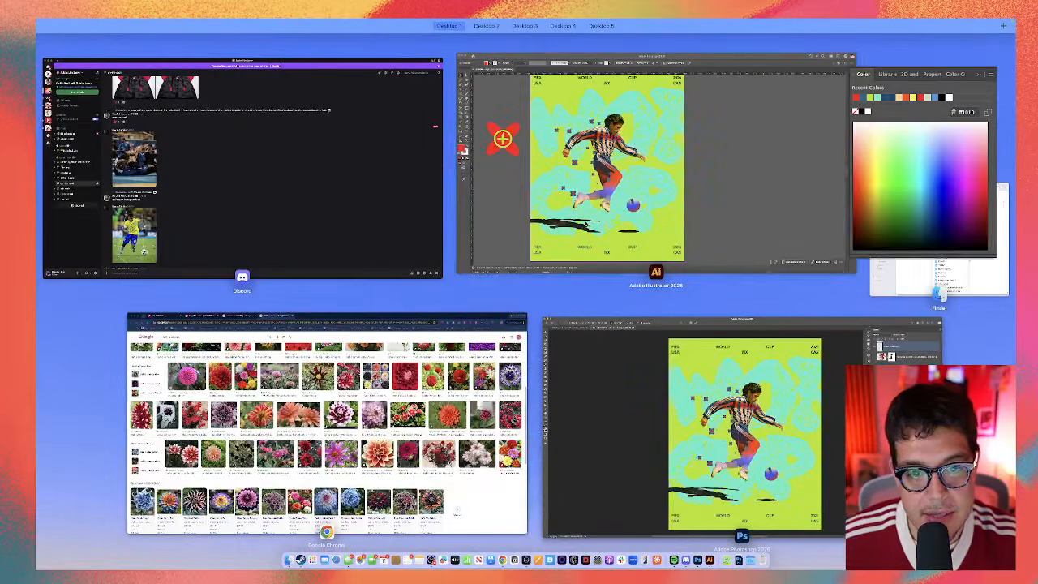
pyautogui.hotkey('ctrl', 'Up')
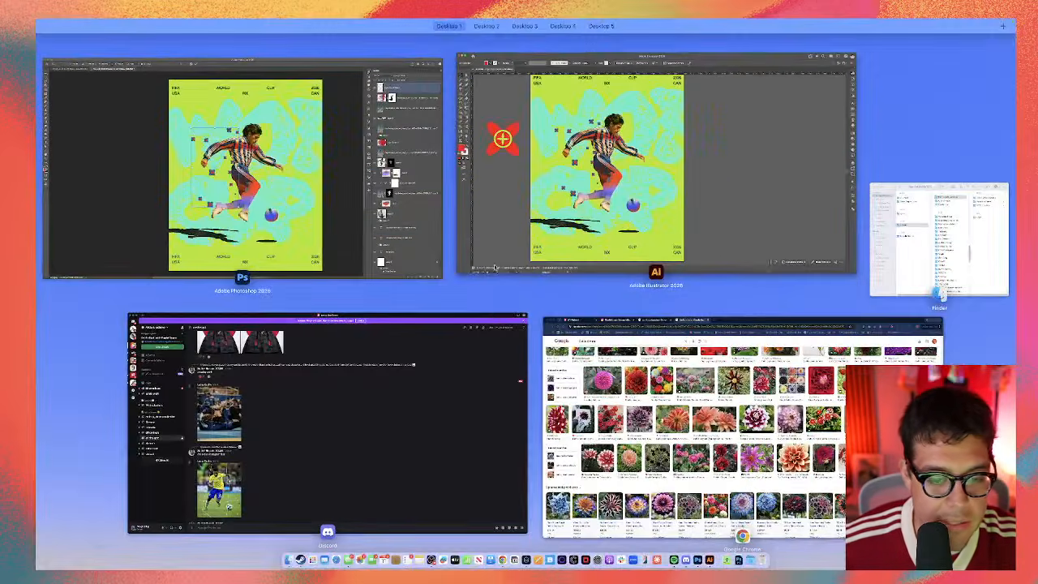
pyautogui.click(235, 162)
pyautogui.scroll(5, 502, 237)
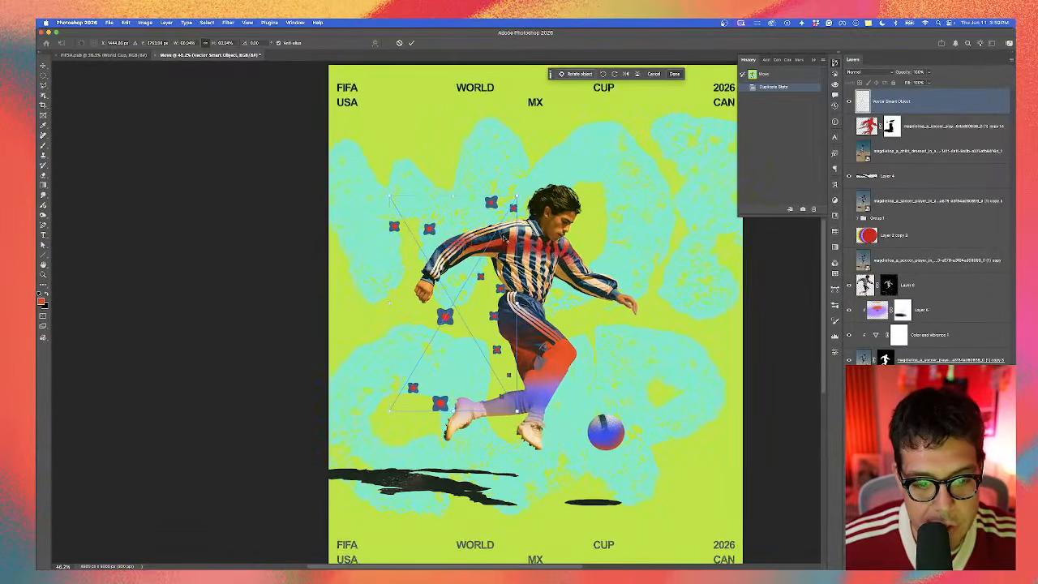
pyautogui.moveTo(372, 190); pyautogui.dragTo(375, 192)
pyautogui.moveTo(418, 231); pyautogui.dragTo(421, 228)
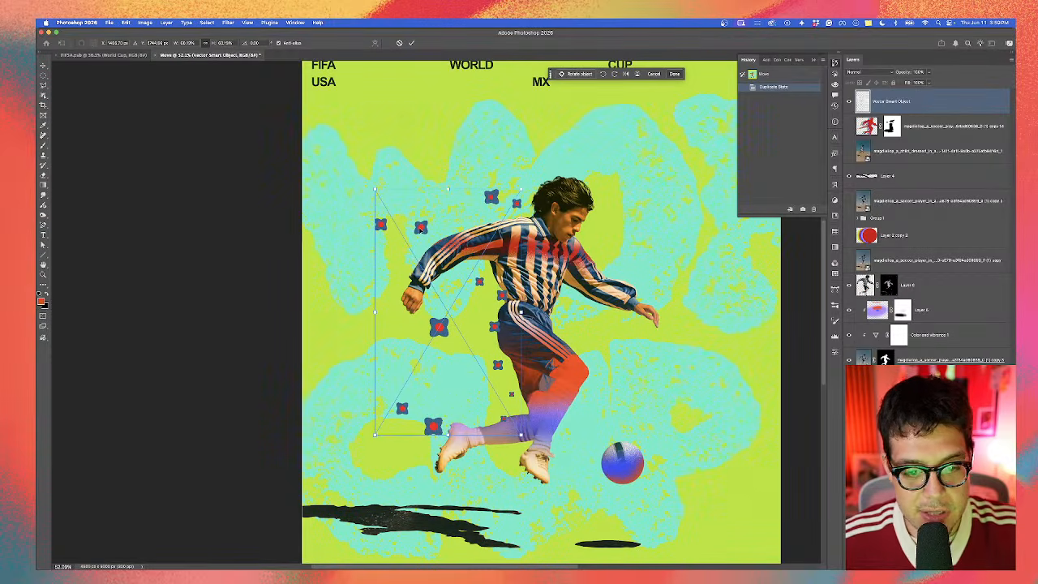
pyautogui.press('Return')
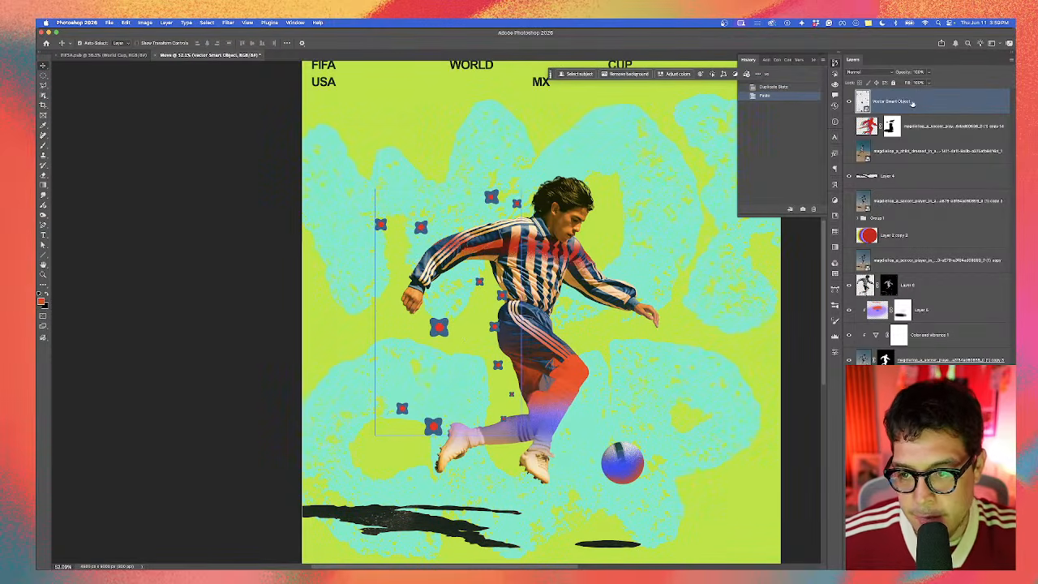
# Step: Create a new layer clipped to the flowers and brush red over the small flowers beside the player's waist and thigh
pyautogui.press('alt+shift+super+n')
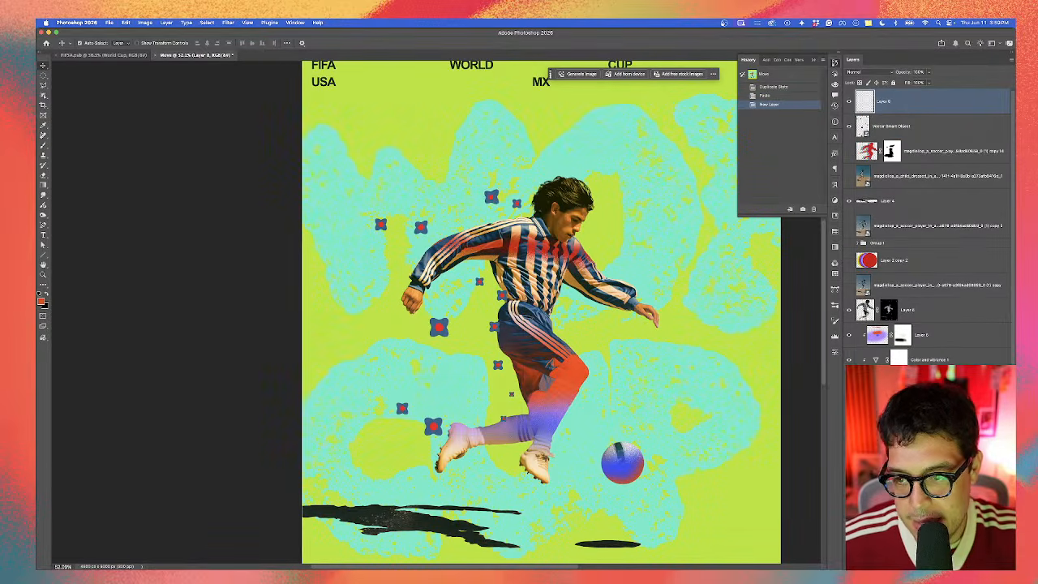
pyautogui.keyDown('alt'); pyautogui.click(918, 111); pyautogui.keyUp('alt')
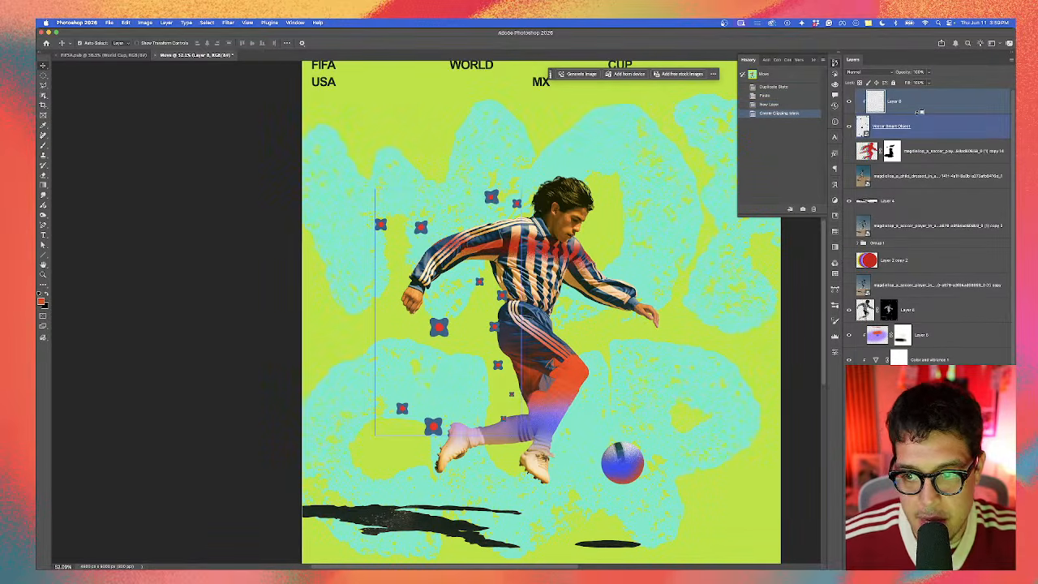
pyautogui.click(43, 146)
pyautogui.moveTo(479, 282); pyautogui.dragTo(502, 283)
pyautogui.moveTo(534, 318)
pyautogui.mouseDown()
pyautogui.moveTo(536, 372)
pyautogui.moveTo(536, 347)
pyautogui.moveTo(525, 353)
pyautogui.moveTo(531, 310)
pyautogui.moveTo(517, 320)
pyautogui.mouseUp()
# Step: Try brushing a lime green sampled from the poster over the flower beside the trailing foot, and undo it
pyautogui.keyDown('alt'); pyautogui.click(561, 371); pyautogui.keyUp('alt')
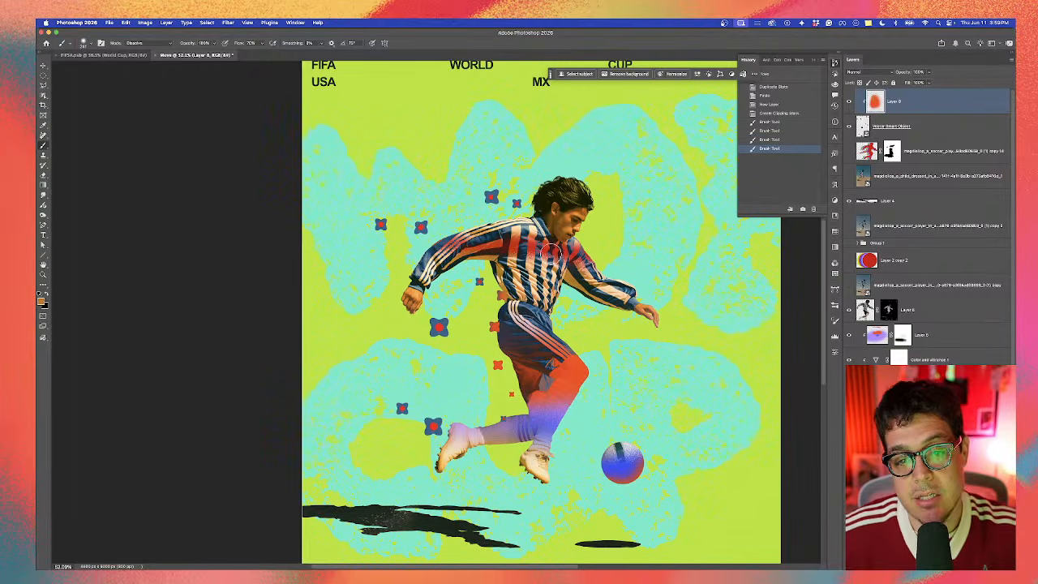
pyautogui.keyDown('alt'); pyautogui.click(598, 347); pyautogui.keyUp('alt')
pyautogui.moveTo(523, 363); pyautogui.dragTo(556, 363)
pyautogui.click(427, 475)
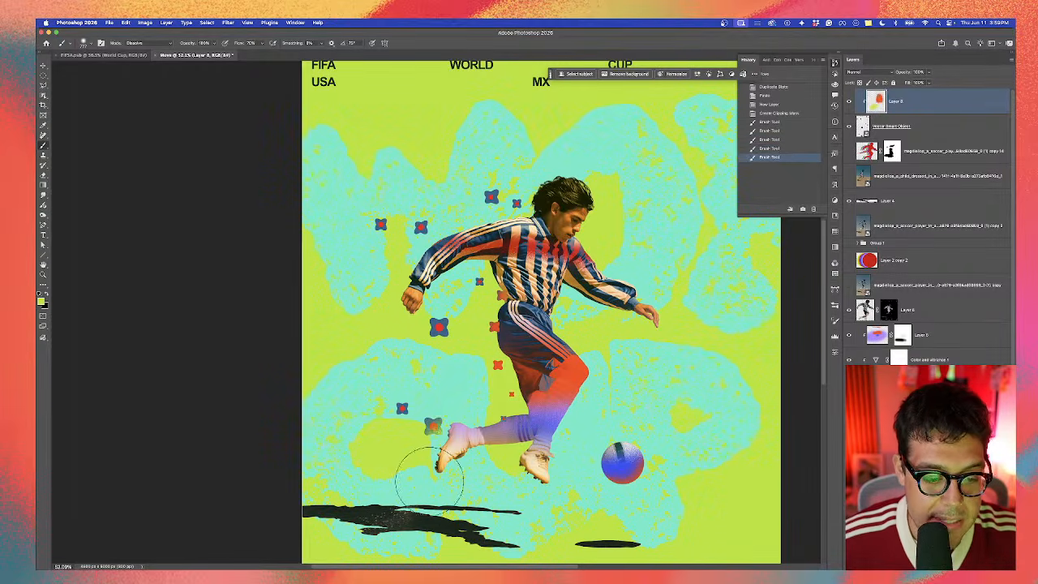
pyautogui.press('super+z')
# Step: Set the brush mode to Normal and paint red sampled from the jersey over the flowers above the trailing arm
pyautogui.click(136, 44)
pyautogui.click(158, 34)
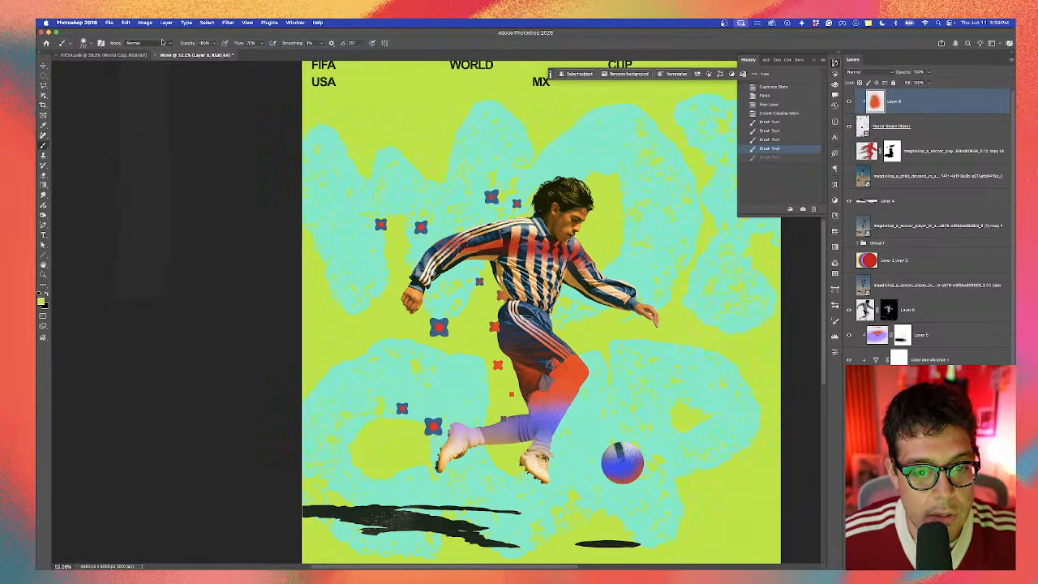
pyautogui.keyDown('alt'); pyautogui.click(520, 245); pyautogui.keyUp('alt')
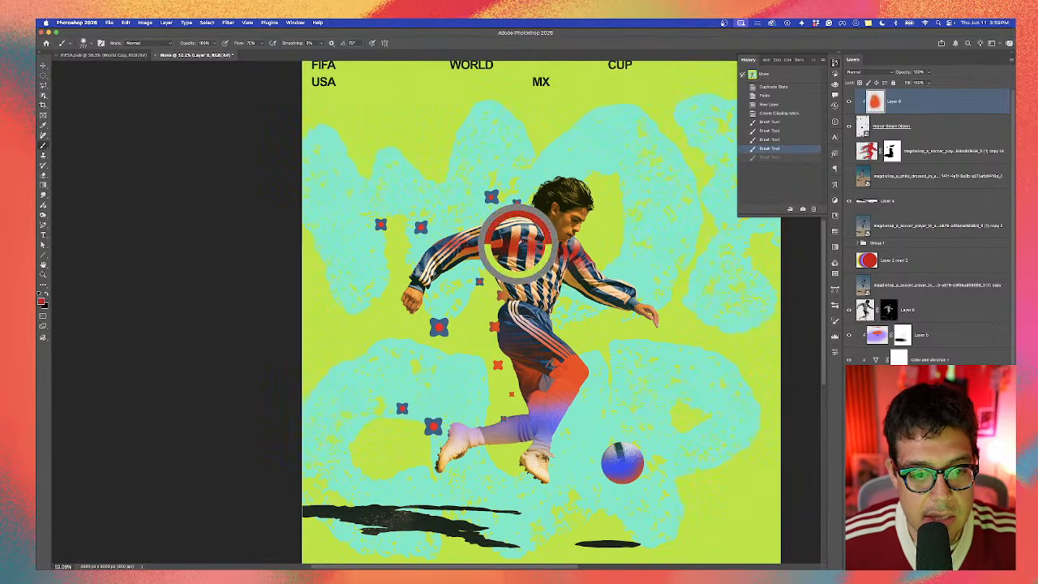
pyautogui.moveTo(521, 226); pyautogui.dragTo(471, 223)
pyautogui.click(494, 223)
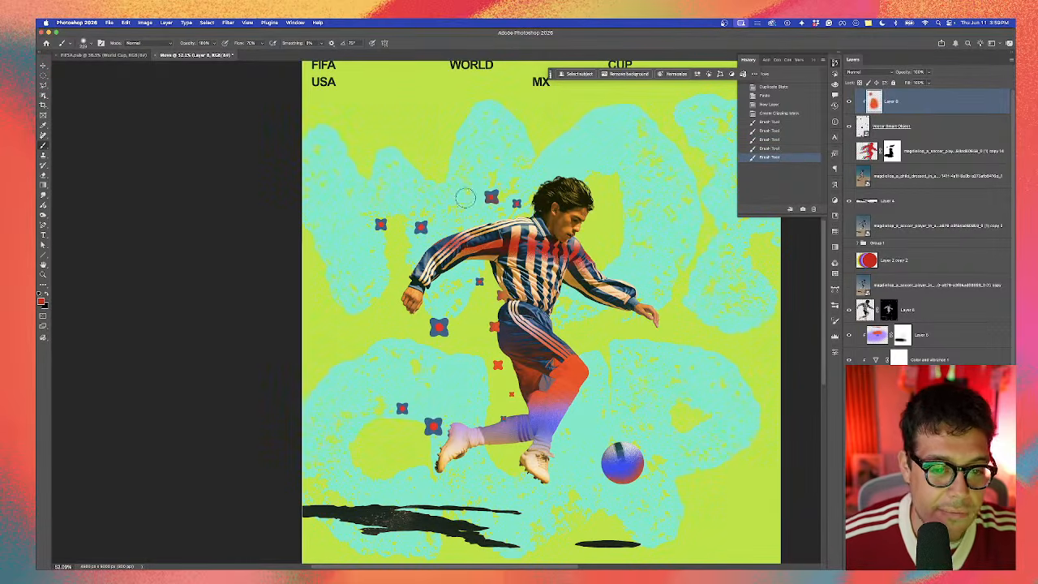
pyautogui.click(491, 197)
pyautogui.press('super+z')
pyautogui.moveTo(376, 295)
pyautogui.mouseDown()
pyautogui.moveTo(450, 240)
pyautogui.moveTo(460, 246)
pyautogui.mouseUp()
pyautogui.click(468, 216)
# Step: Sample dark blue from the jersey sleeve and brush it over the flowers around the trailing arm
pyautogui.keyDown('alt'); pyautogui.click(444, 244); pyautogui.keyUp('alt')
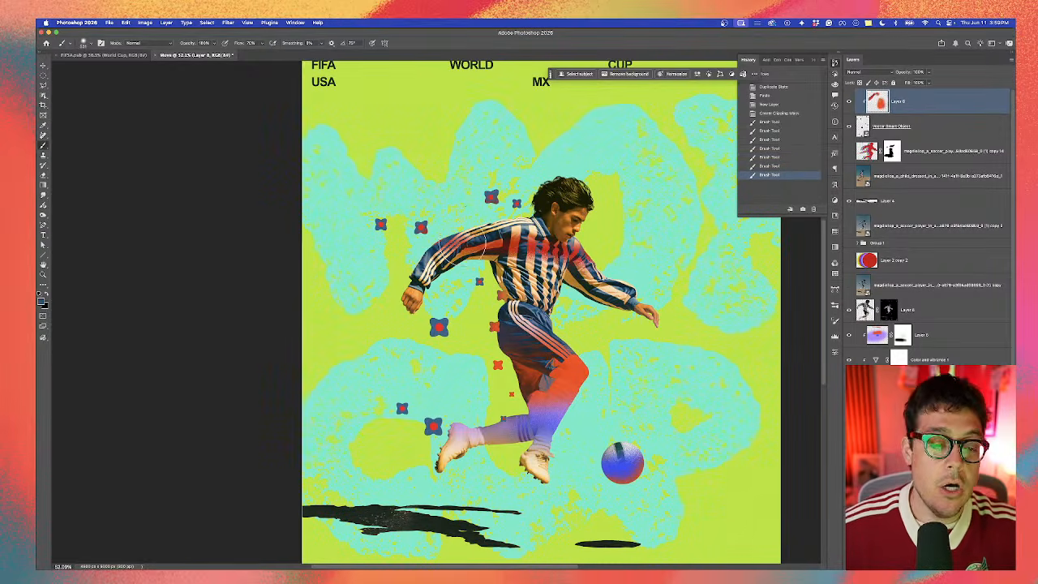
pyautogui.moveTo(351, 257); pyautogui.dragTo(363, 276)
pyautogui.scroll(-2, 364, 279)
pyautogui.moveTo(425, 344); pyautogui.dragTo(442, 337)
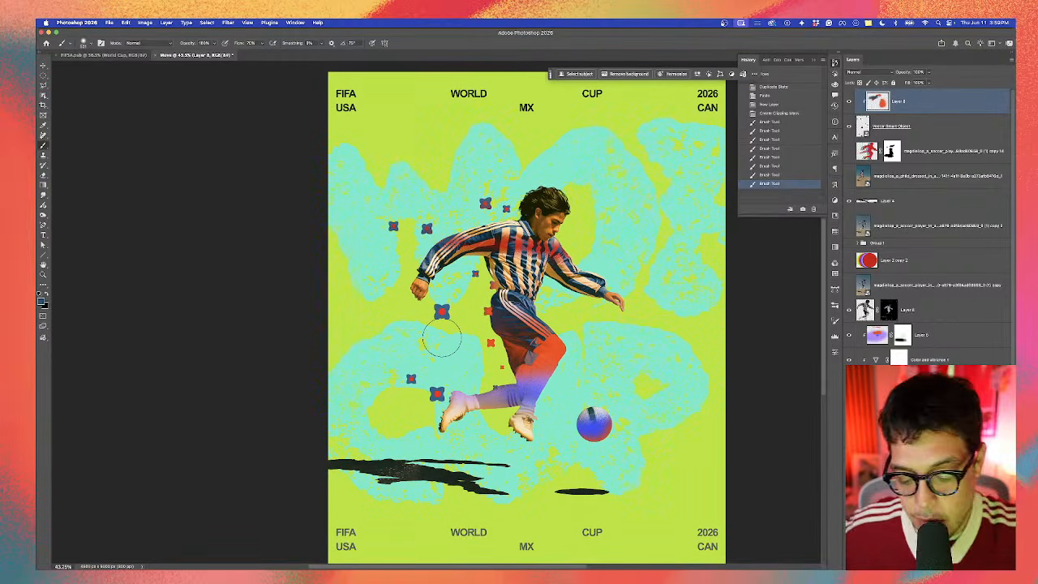
pyautogui.scroll(4, 444, 342)
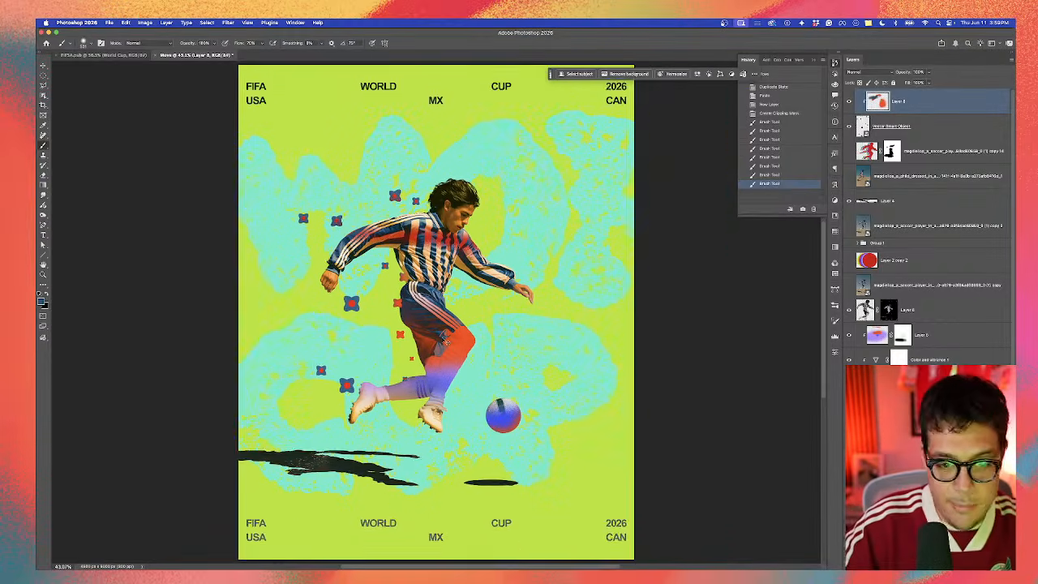
pyautogui.scroll(-3, 432, 316)
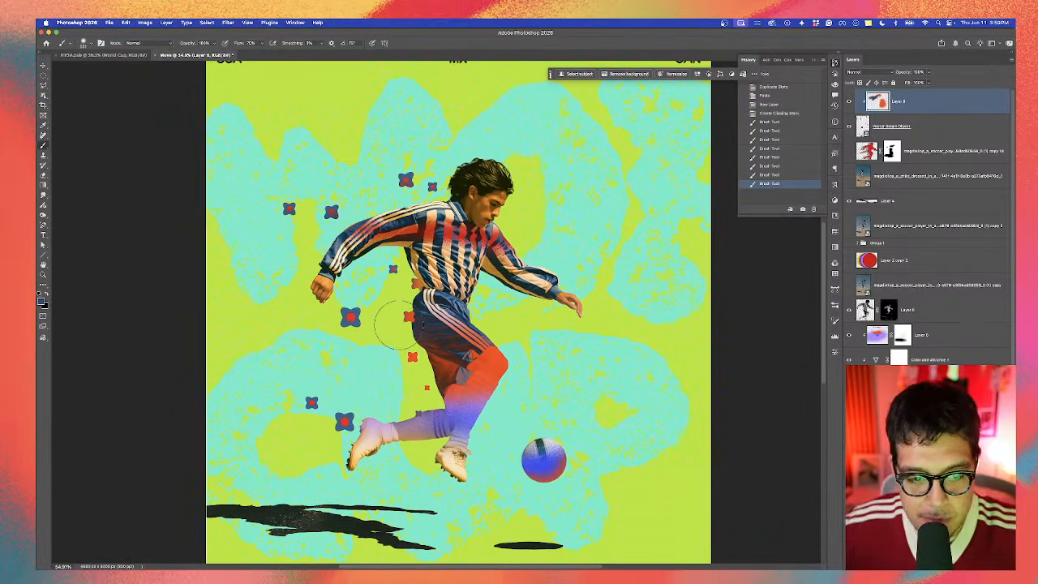
# Step: Save the poster to the Downloads folder in Large Document Format
pyautogui.press('super+shift+s')
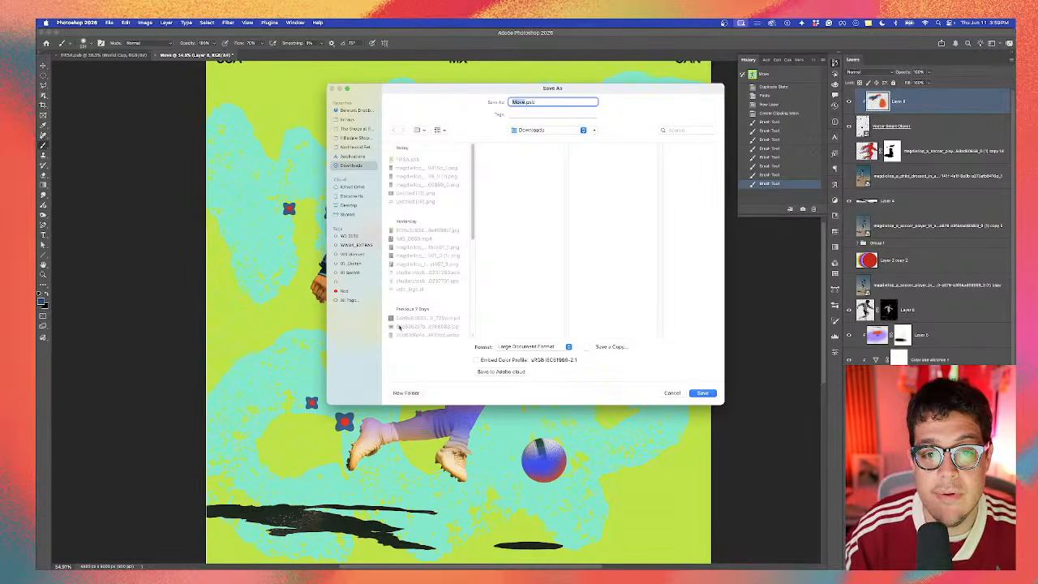
pyautogui.click(713, 394)
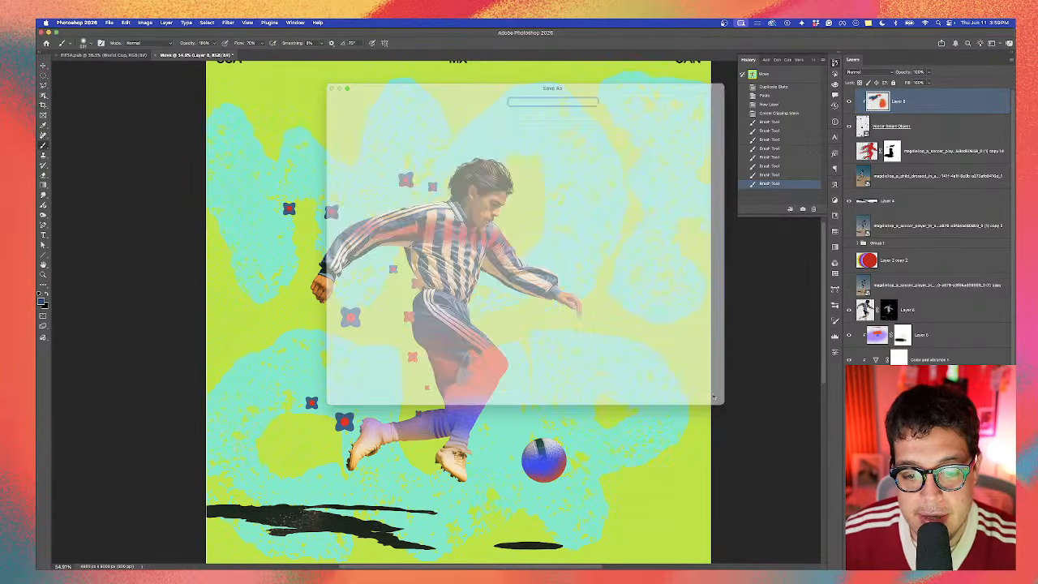
pyautogui.click(238, 223)
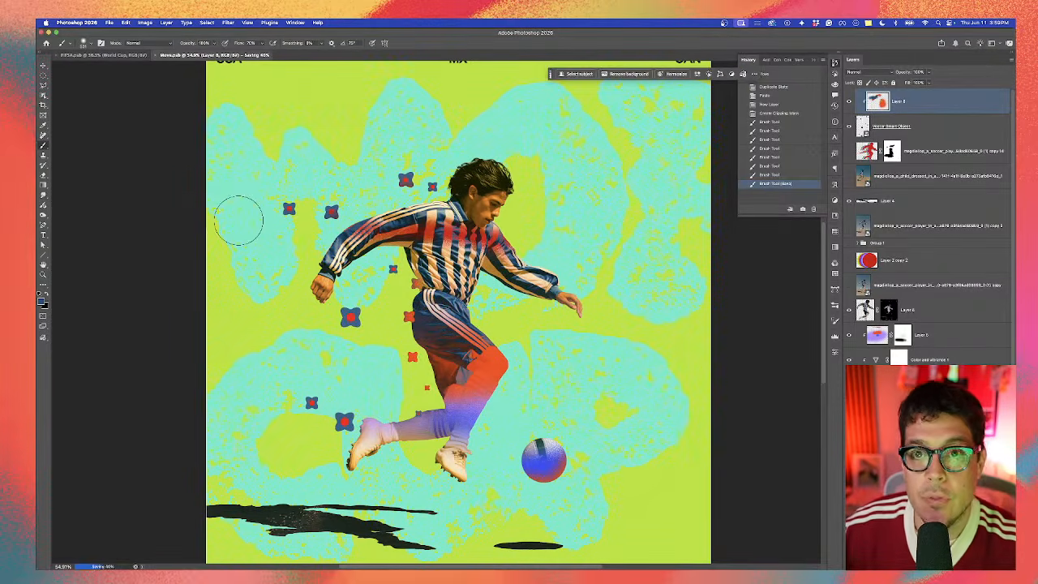